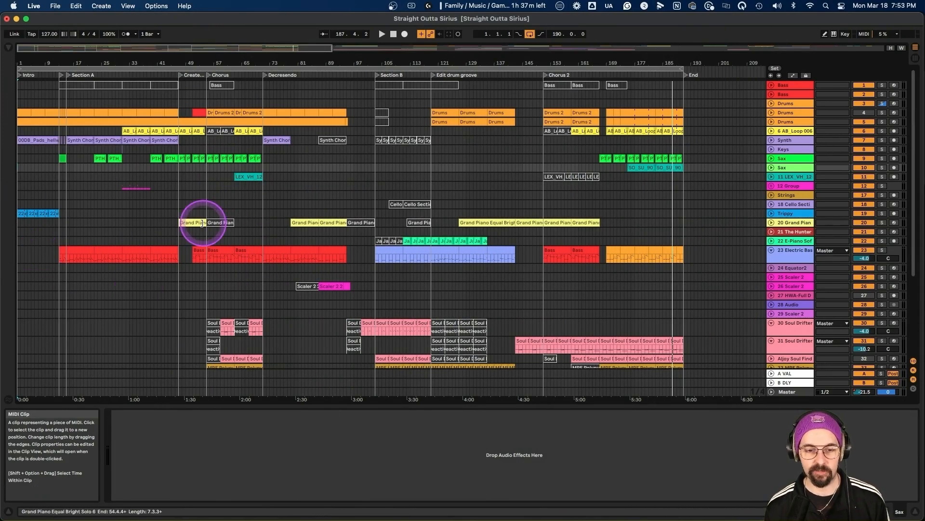
Switch to Notion and review the Active Projects board from the Calibrate to the Master column.
{"action": "scroll", "coordinate": [202, 219], "scroll_direction": "down", "scroll_amount": 2}
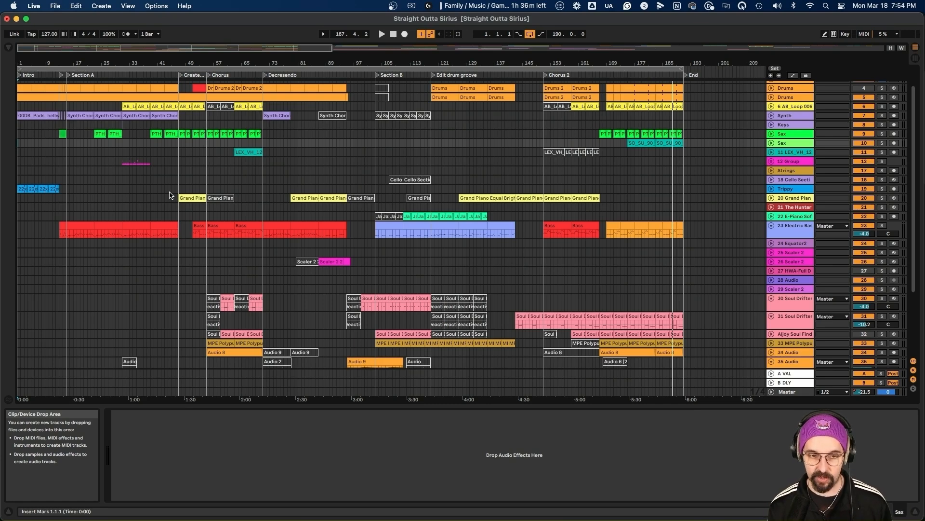
{"action": "key", "text": "super+Tab"}
{"action": "key", "text": "super+Tab"}
{"action": "key", "text": "super+Tab"}
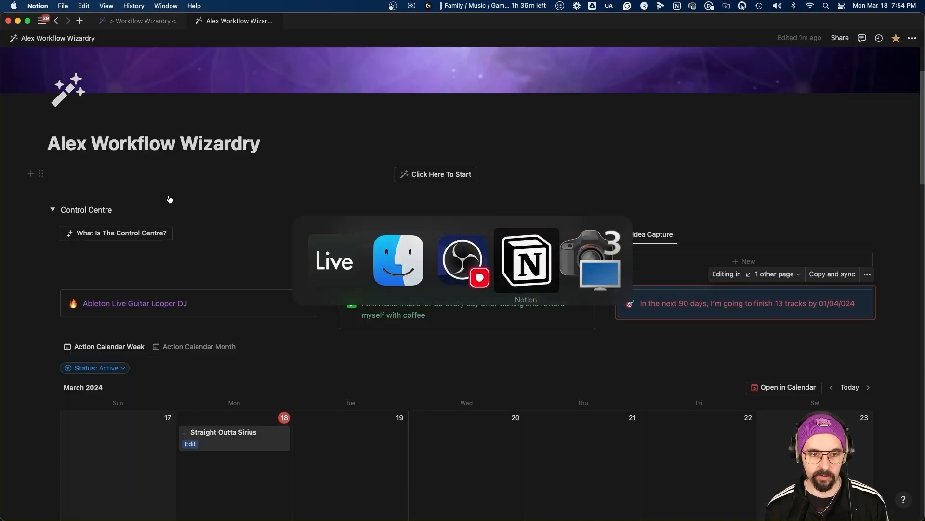
{"action": "left_click", "coordinate": [225, 157]}
{"action": "scroll", "coordinate": [225, 157], "scroll_direction": "down", "scroll_amount": 10}
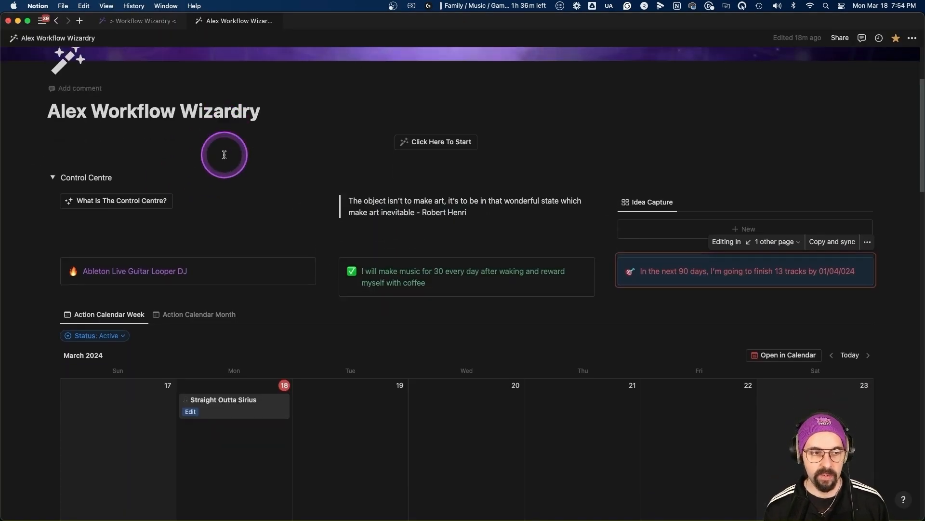
{"action": "scroll", "coordinate": [514, 217], "scroll_direction": "down", "scroll_amount": 4}
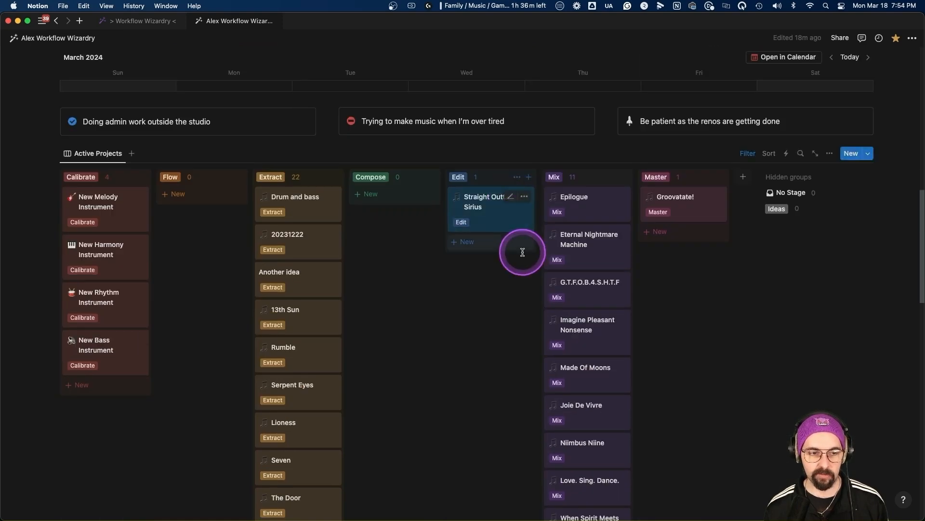
{"action": "scroll", "coordinate": [277, 294], "scroll_direction": "down", "scroll_amount": 2}
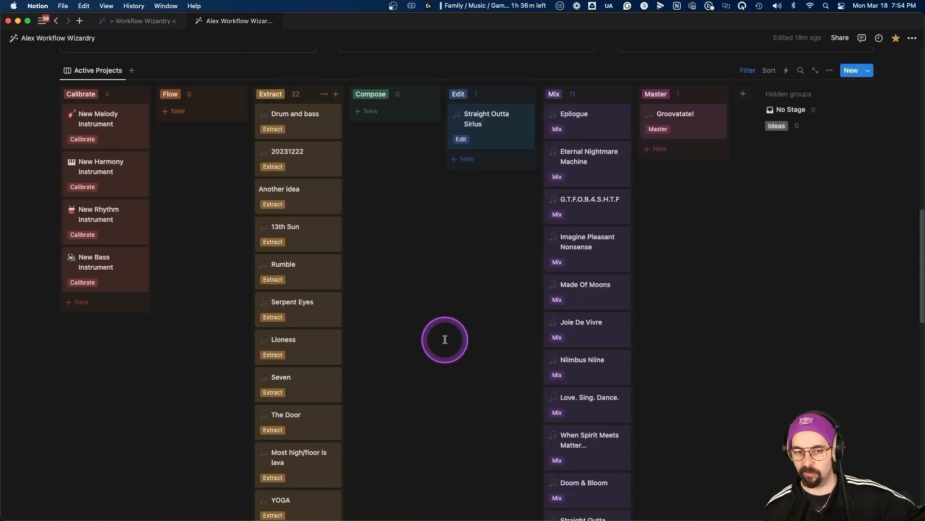
{"action": "scroll", "coordinate": [592, 356], "scroll_direction": "down", "scroll_amount": 1}
{"action": "scroll", "coordinate": [592, 356], "scroll_direction": "down", "scroll_amount": 3}
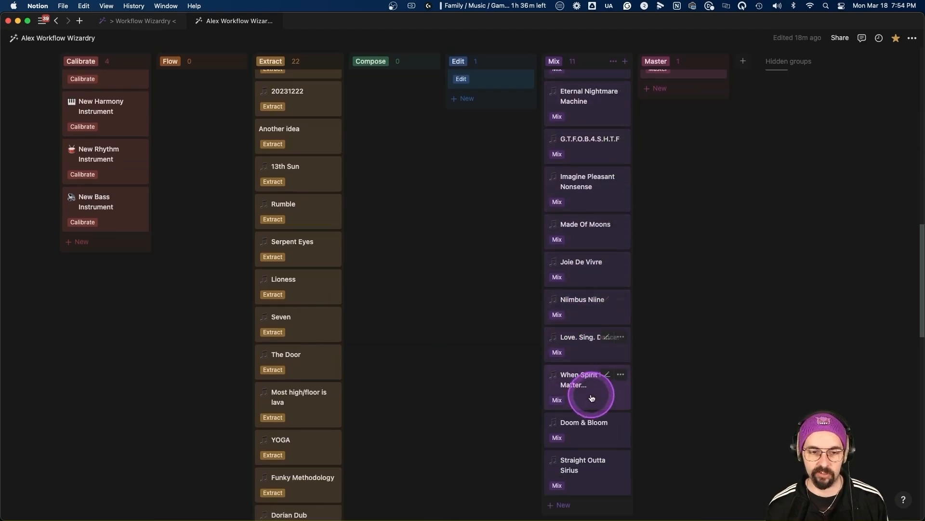
{"action": "scroll", "coordinate": [593, 372], "scroll_direction": "up", "scroll_amount": 5}
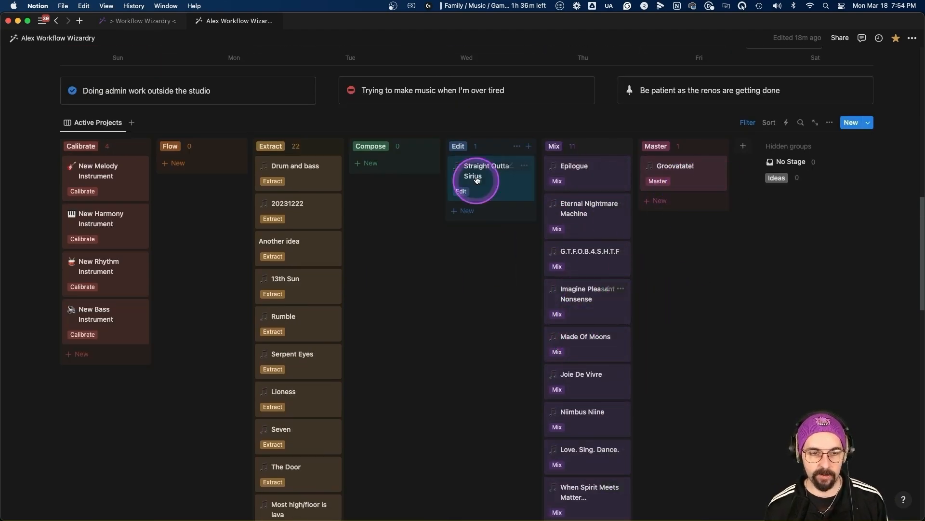
Open the Straight Outta Sirius card from the action calendar and set its Stage to Mix.
{"action": "left_click_drag", "start_coordinate": [488, 180], "coordinate": [234, 192]}
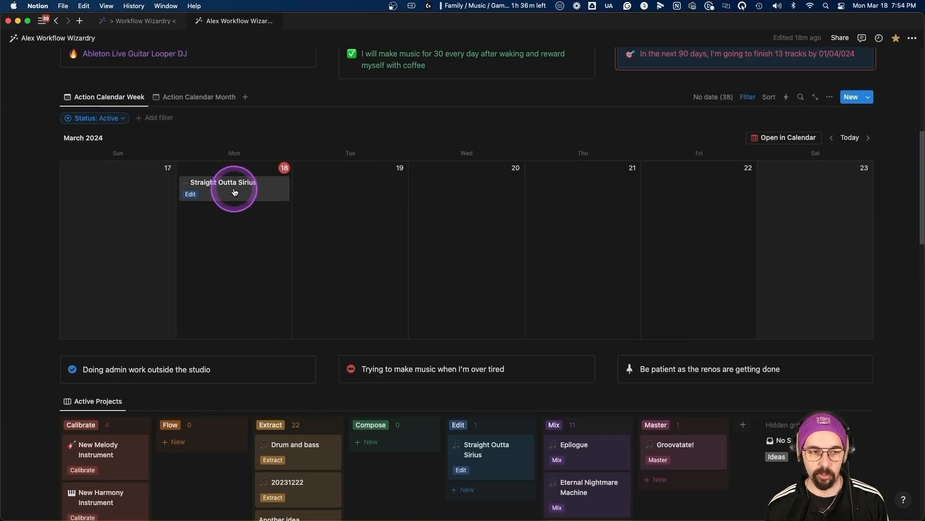
{"action": "left_click", "coordinate": [234, 191]}
{"action": "left_click", "coordinate": [387, 221]}
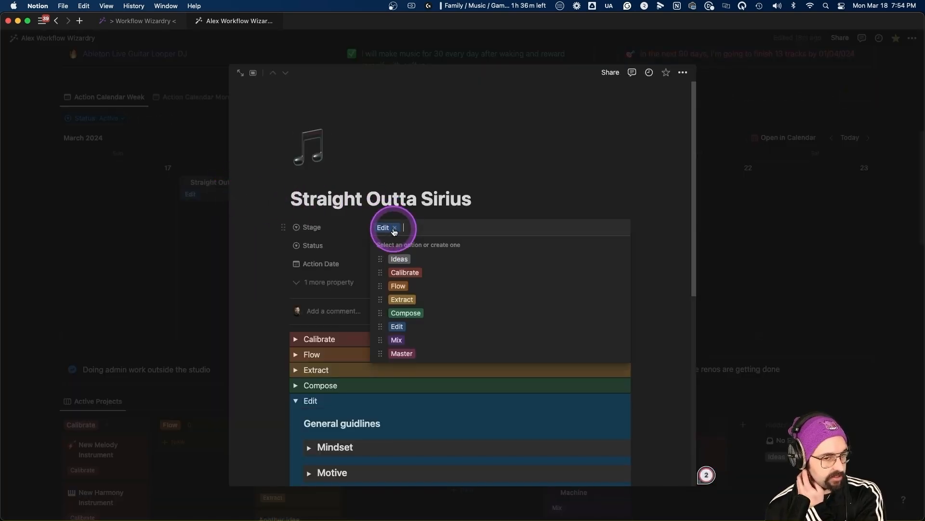
{"action": "left_click", "coordinate": [407, 343]}
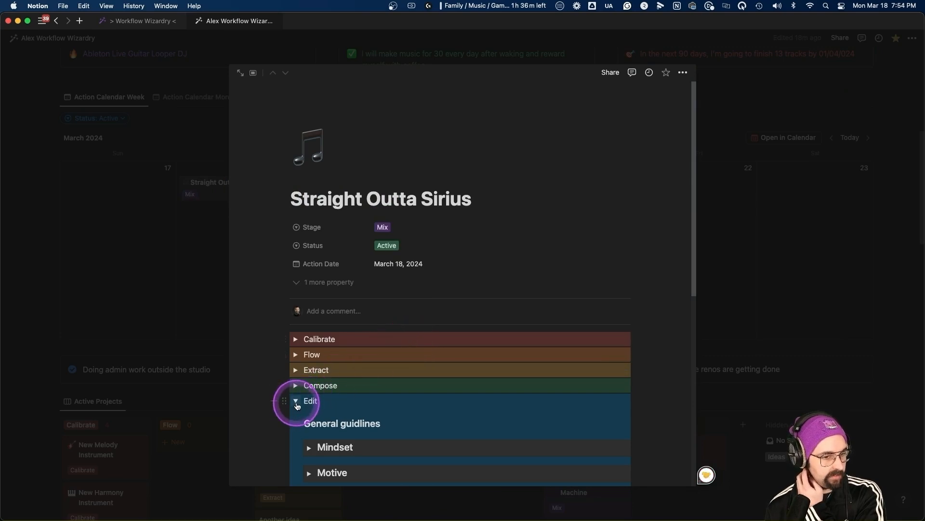
Collapse the card's Edit section and expand its Mix section to show the guidelines and action steps.
{"action": "left_click", "coordinate": [295, 401]}
{"action": "scroll", "coordinate": [362, 367], "scroll_direction": "down", "scroll_amount": 5}
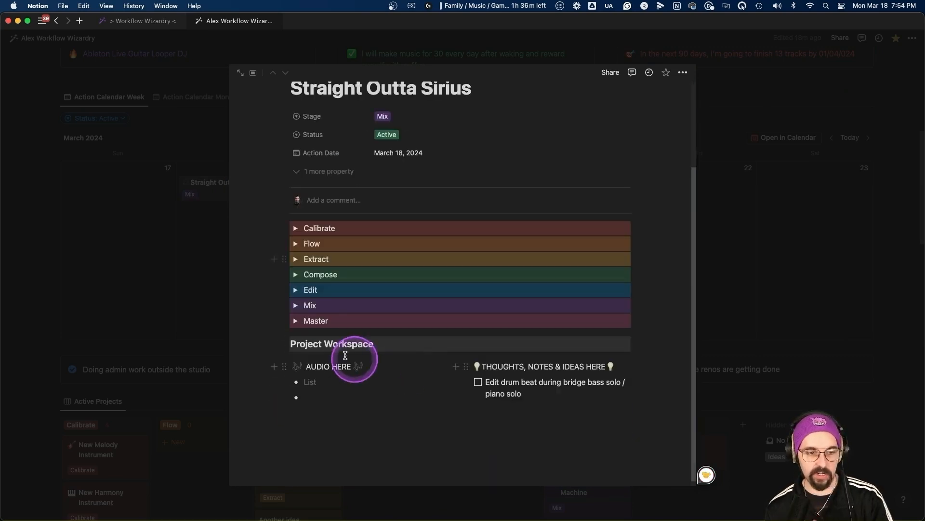
{"action": "left_click", "coordinate": [296, 305]}
{"action": "scroll", "coordinate": [367, 265], "scroll_direction": "down", "scroll_amount": 3}
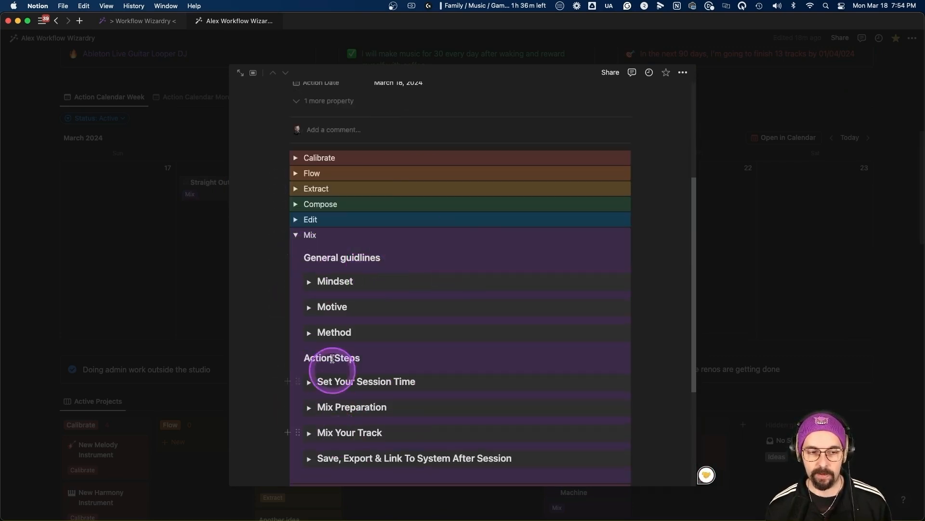
{"action": "scroll", "coordinate": [361, 381], "scroll_direction": "down", "scroll_amount": 1}
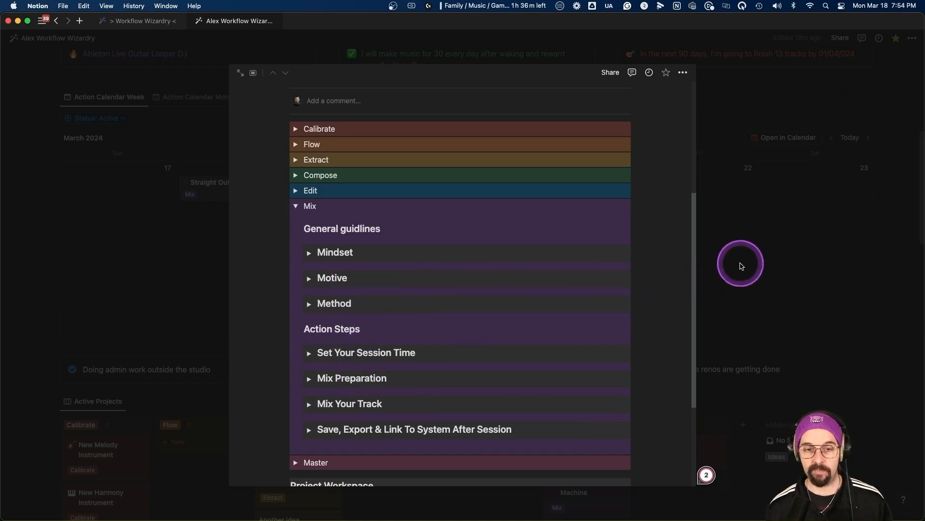
Look at the > Workflow Wizardry < page, return to Alex Workflow Wizardry and close the card to view the Active Projects board.
{"action": "left_click", "coordinate": [129, 21]}
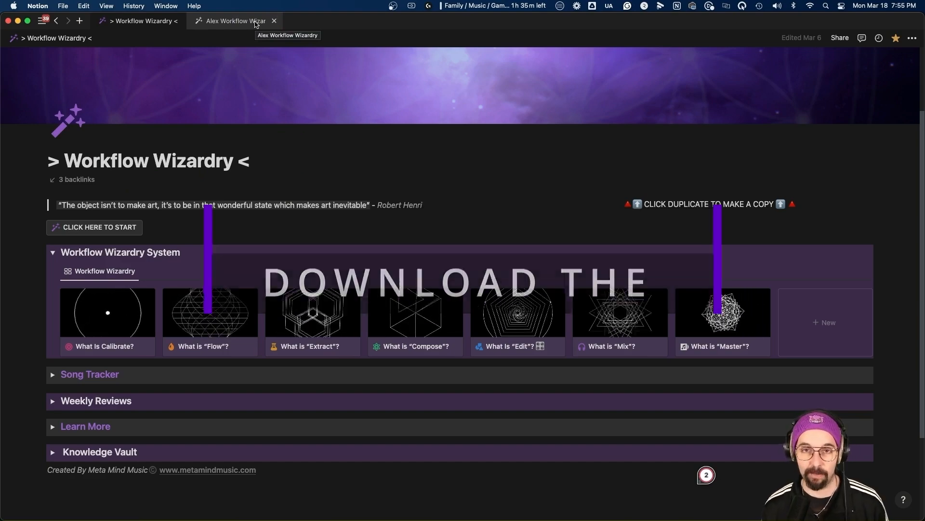
{"action": "left_click", "coordinate": [249, 24]}
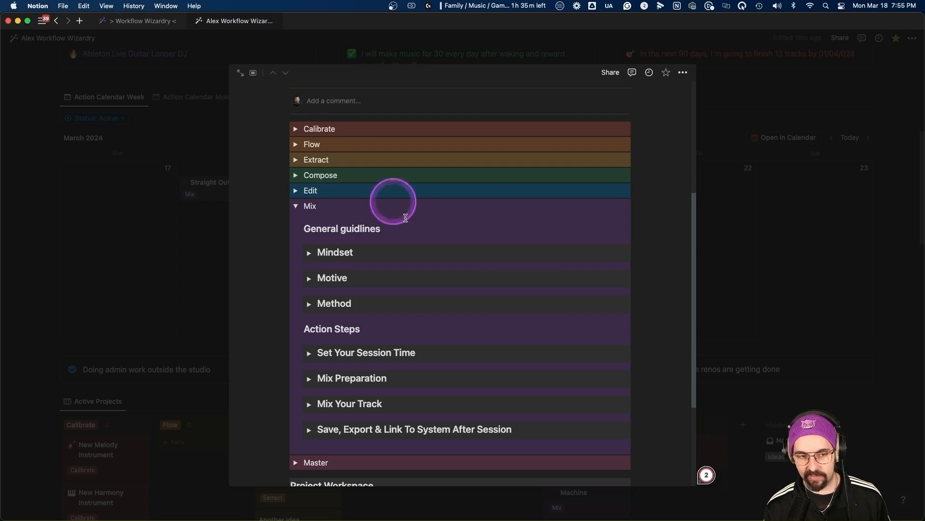
{"action": "left_click", "coordinate": [811, 297]}
{"action": "scroll", "coordinate": [771, 285], "scroll_direction": "down", "scroll_amount": 8}
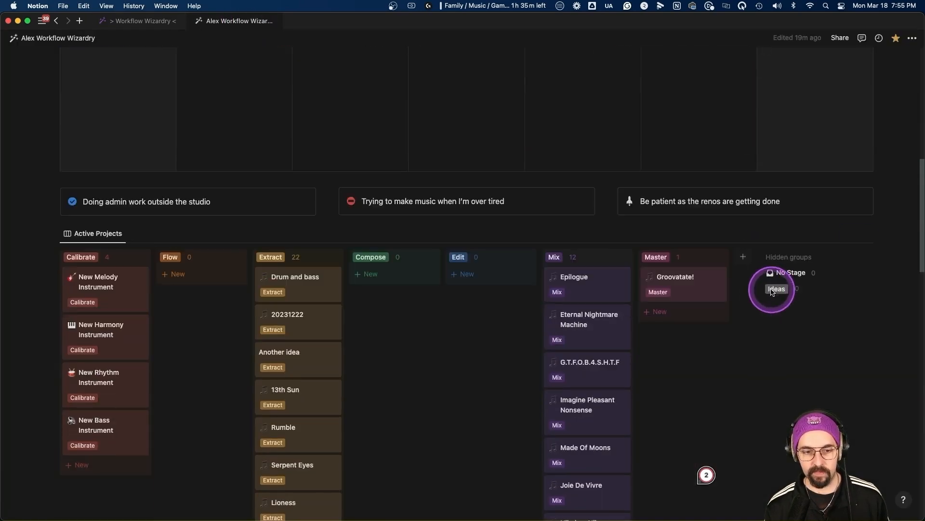
{"action": "scroll", "coordinate": [599, 433], "scroll_direction": "down", "scroll_amount": 2}
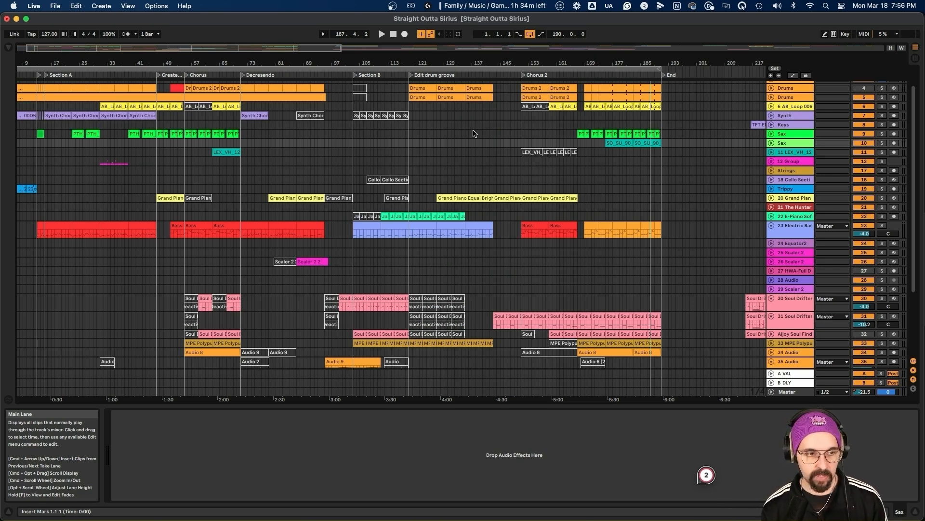
In Ableton Live, listen to the arrangement from the Intro and from bar 13 into Section A.
{"action": "scroll", "coordinate": [215, 213], "scroll_direction": "left", "scroll_amount": 2}
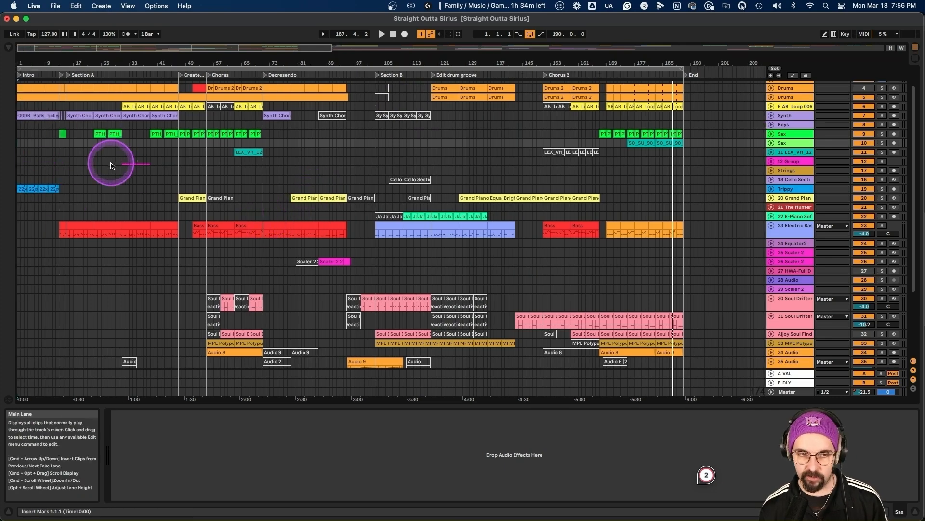
{"action": "left_click", "coordinate": [18, 156]}
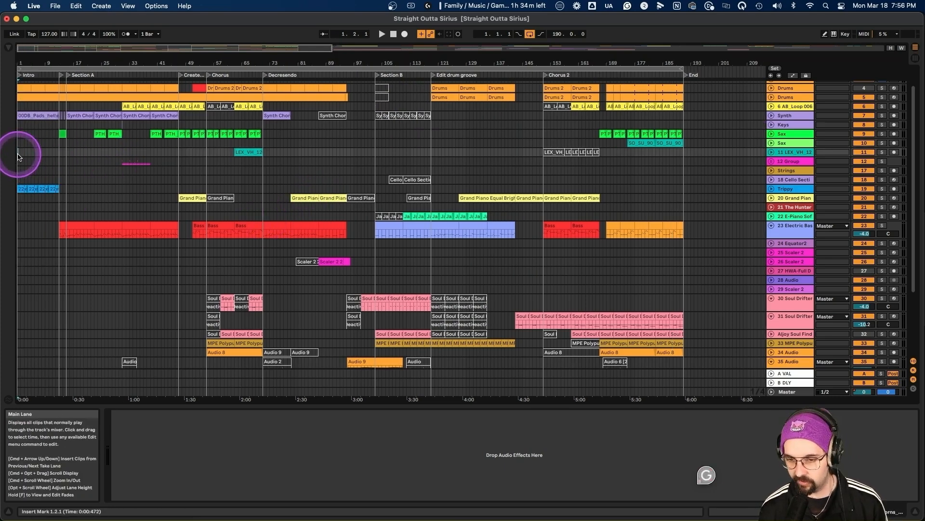
{"action": "key", "text": "space"}
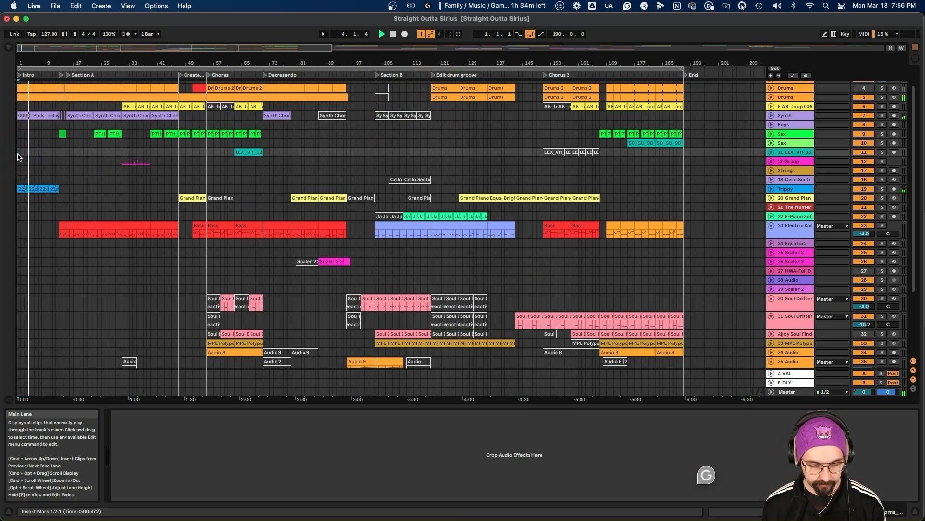
{"action": "left_click", "coordinate": [59, 158]}
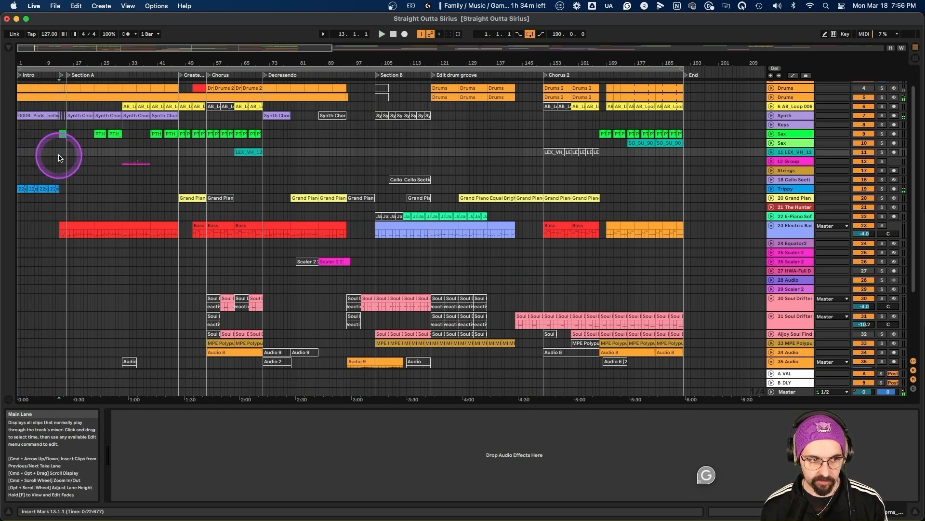
{"action": "key", "text": "space"}
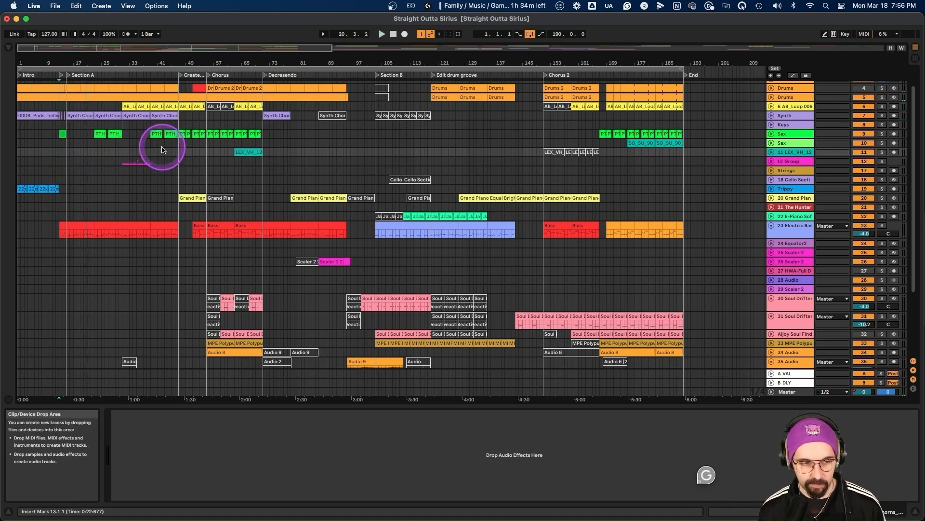
Play the arrangement from bar 51 into the Chorus and stop playback.
{"action": "left_click", "coordinate": [194, 153]}
{"action": "key", "text": "space"}
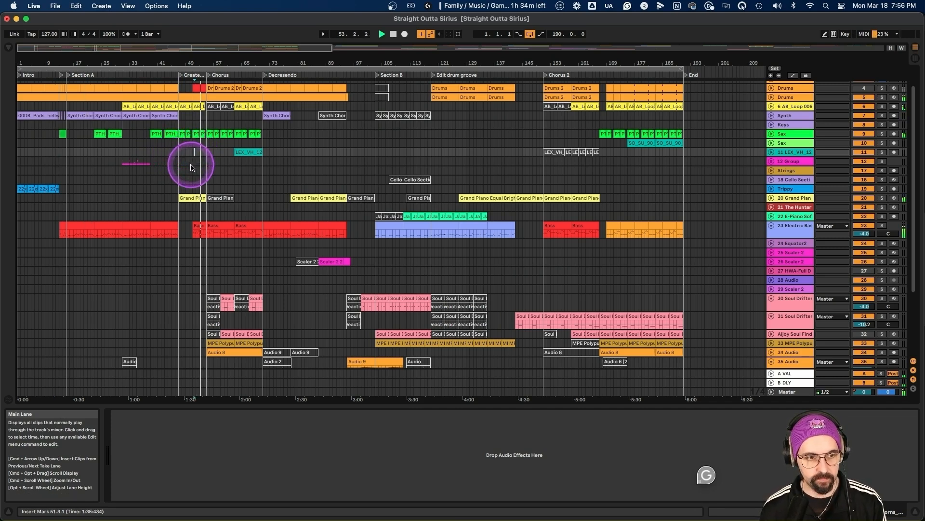
{"action": "left_click", "coordinate": [301, 207]}
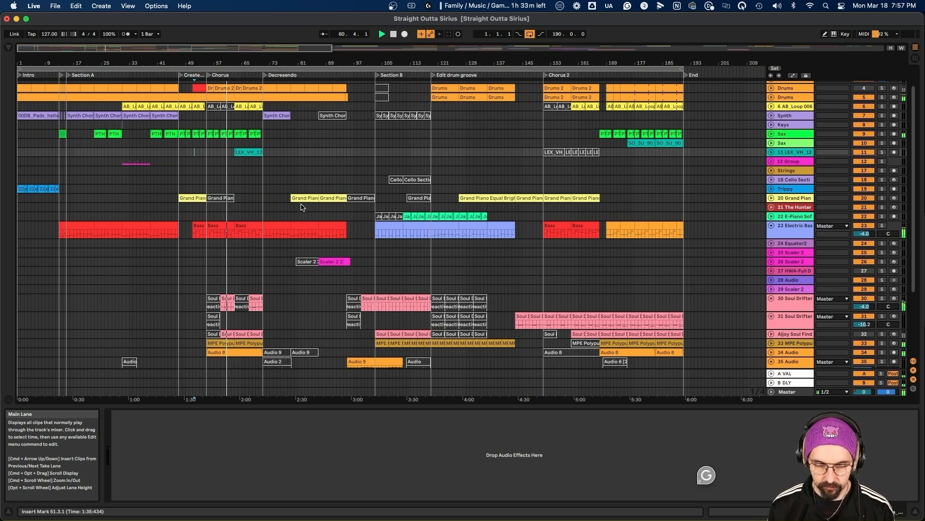
{"action": "left_click", "coordinate": [310, 200]}
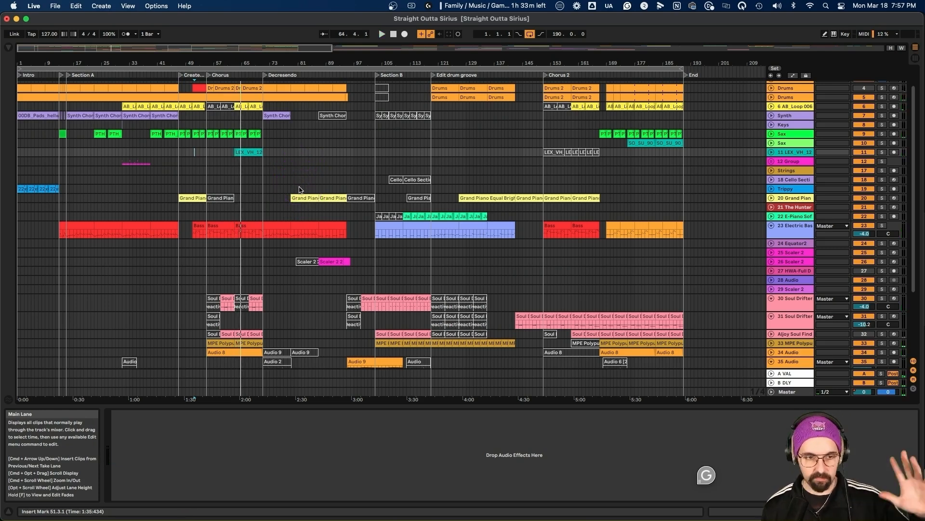
Listen to the Decresendo section and to the start of Section B from about bar 103.
{"action": "left_click", "coordinate": [293, 152]}
{"action": "key", "text": "space"}
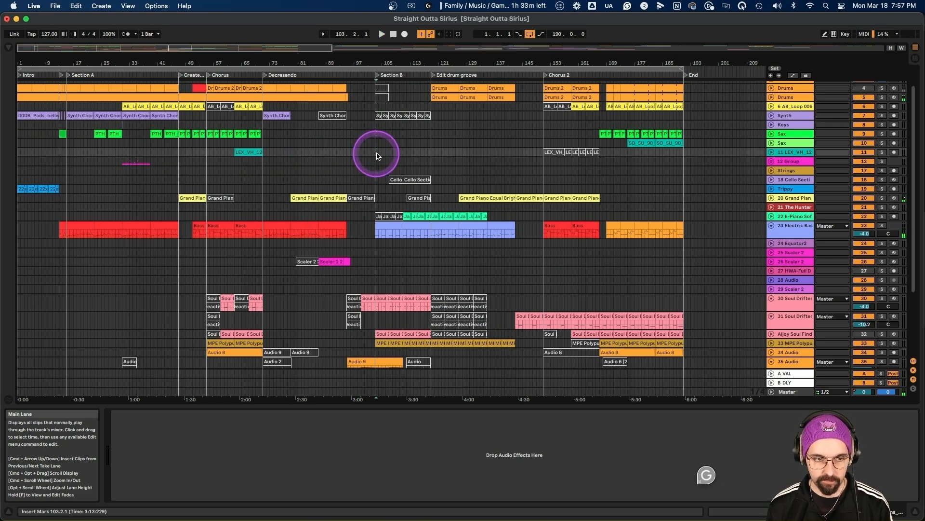
{"action": "left_click", "coordinate": [376, 157]}
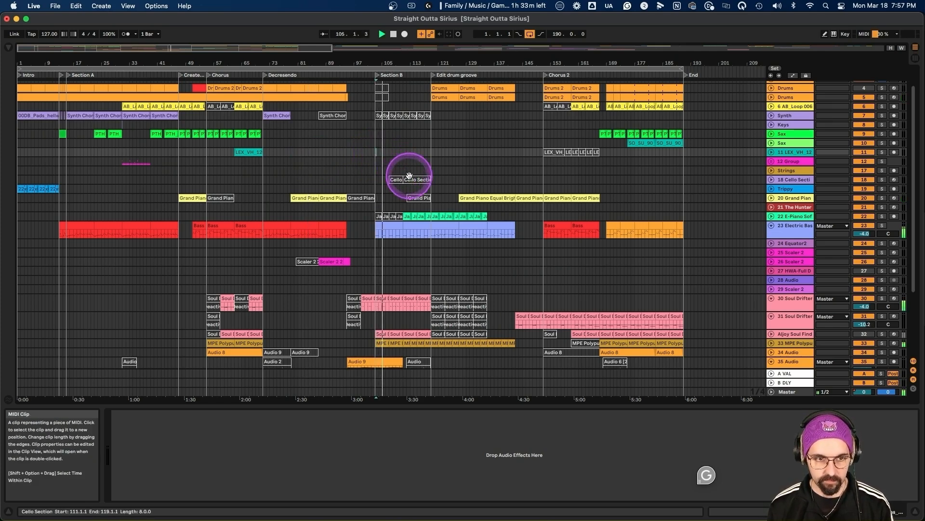
Play the Edit drum groove section from bar 127 and stop playback.
{"action": "left_click", "coordinate": [459, 156]}
{"action": "key", "text": "space"}
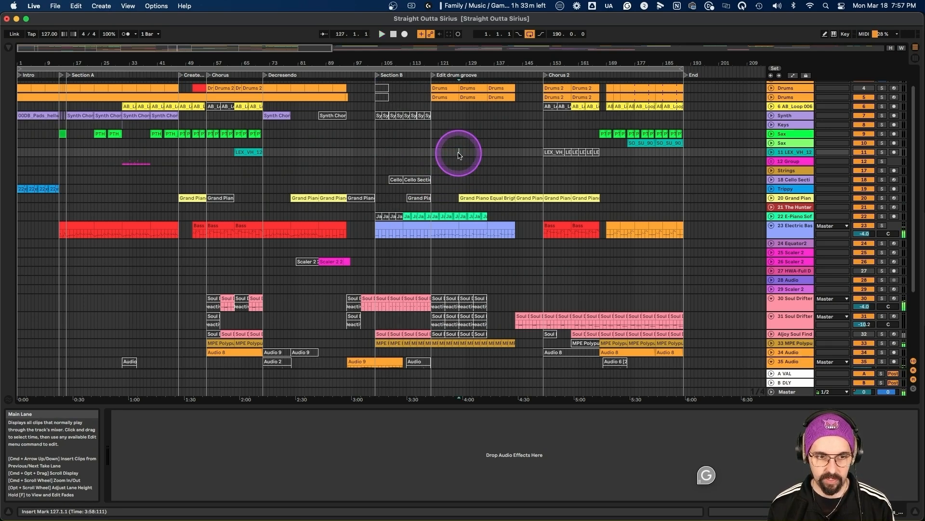
{"action": "key", "text": "space"}
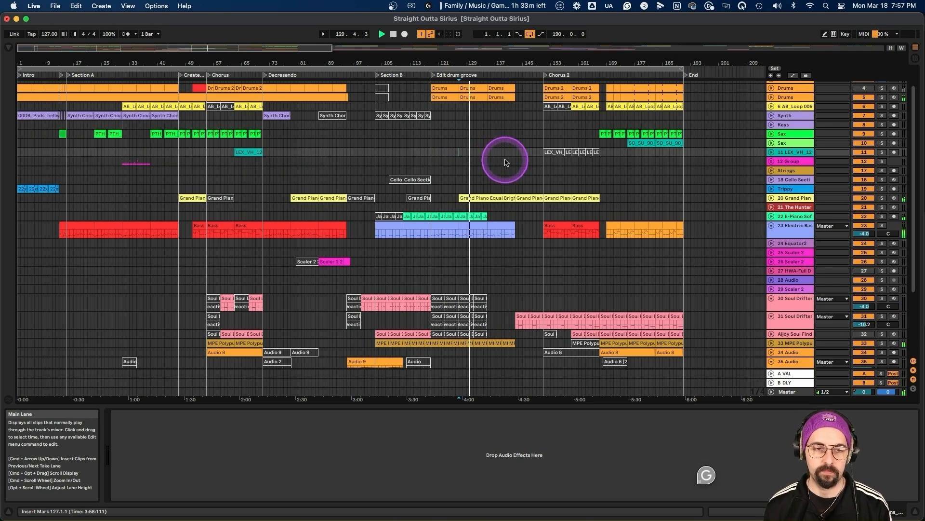
{"action": "scroll", "coordinate": [506, 162], "scroll_direction": "up", "scroll_amount": 2}
{"action": "scroll", "coordinate": [556, 202], "scroll_direction": "down", "scroll_amount": 1}
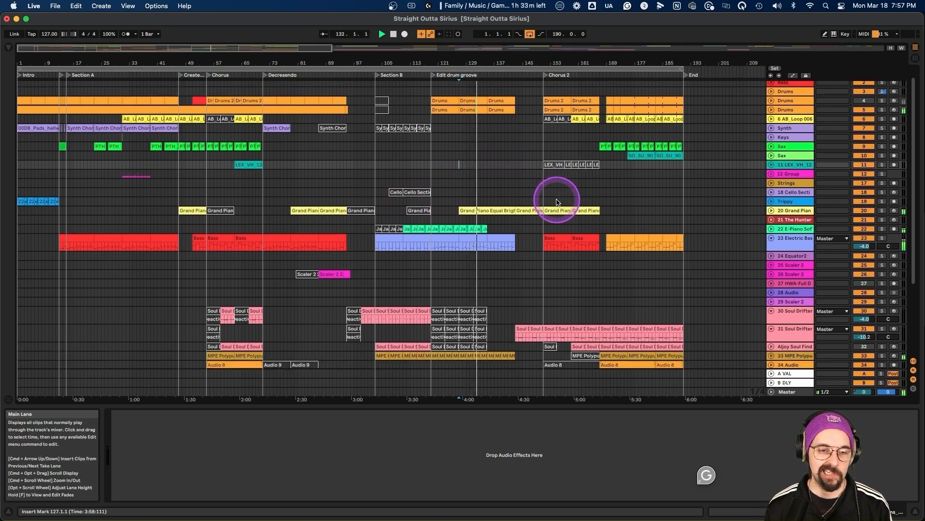
{"action": "left_click", "coordinate": [563, 201]}
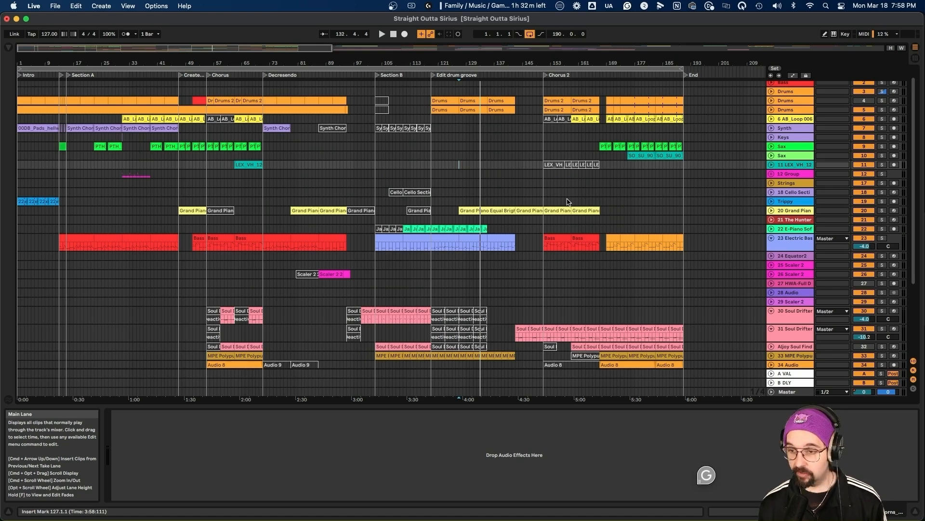
Back in Notion, collapse Control Centre, expand the Mix section and open its first Straight Outta Sirius card.
{"action": "key", "text": "super+Tab"}
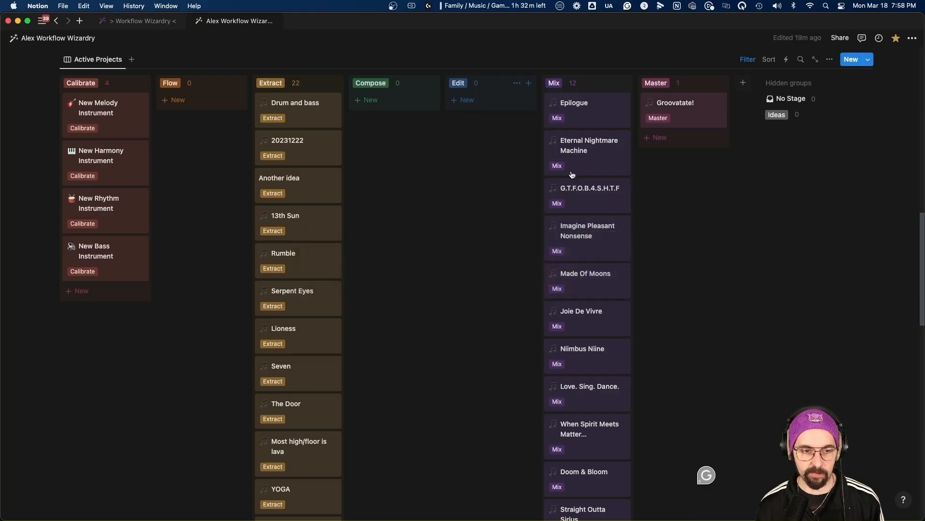
{"action": "left_click", "coordinate": [456, 191]}
{"action": "scroll", "coordinate": [455, 192], "scroll_direction": "up", "scroll_amount": 10}
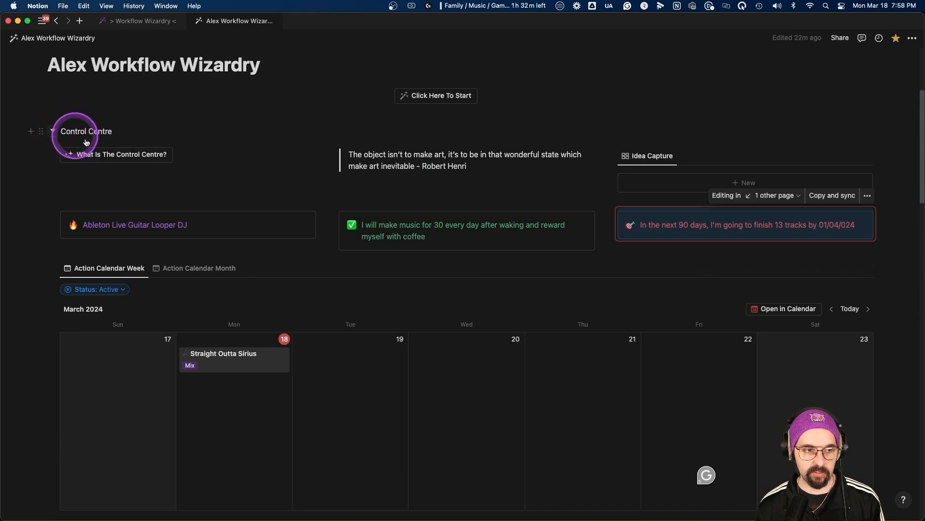
{"action": "left_click", "coordinate": [53, 131]}
{"action": "left_click", "coordinate": [54, 267]}
{"action": "scroll", "coordinate": [501, 232], "scroll_direction": "down", "scroll_amount": 1}
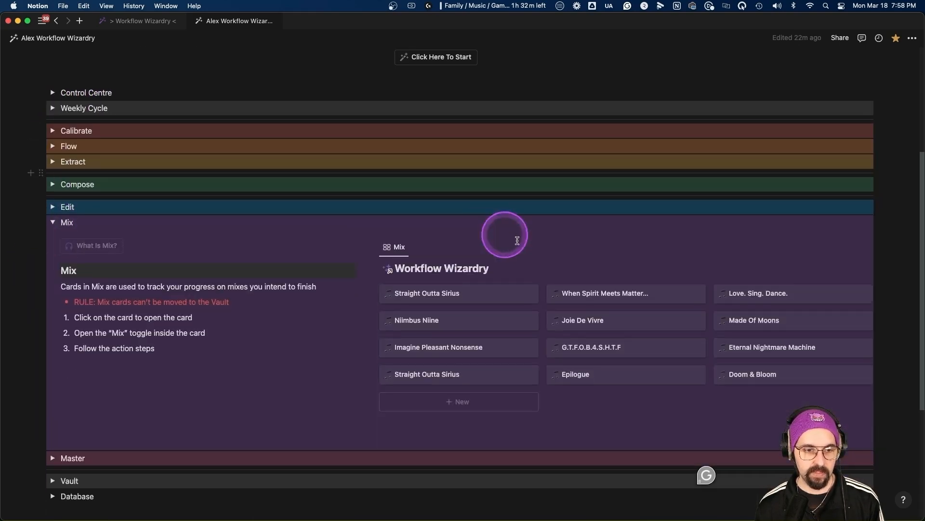
{"action": "left_click", "coordinate": [499, 293]}
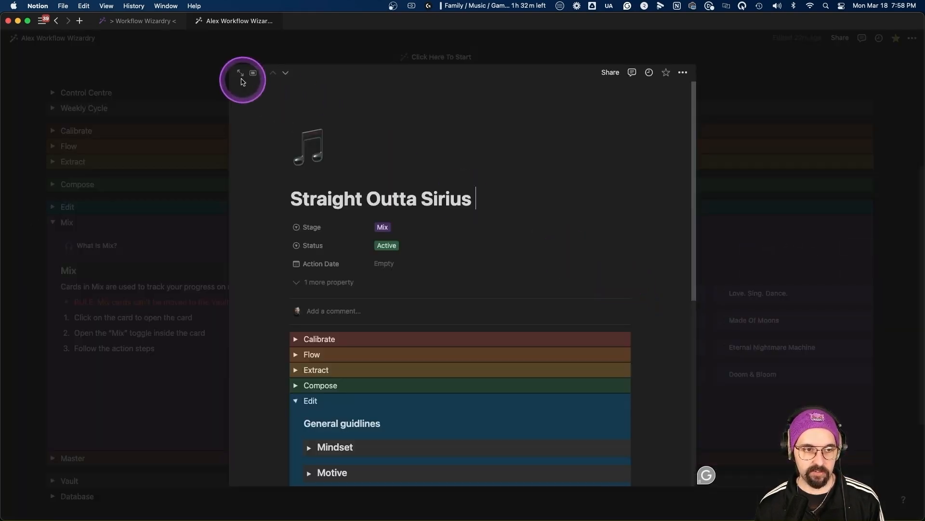
Open the Straight Outta Sirius card as a full page, collapse its Edit toggle and expand its Mix toggle.
{"action": "scroll", "coordinate": [285, 200], "scroll_direction": "down", "scroll_amount": 3}
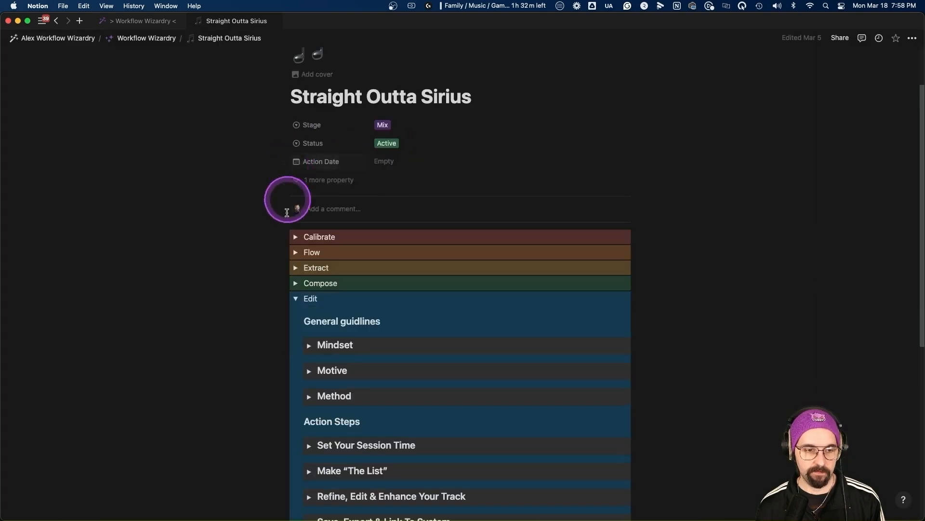
{"action": "left_click", "coordinate": [297, 295]}
{"action": "left_click", "coordinate": [295, 313]}
{"action": "scroll", "coordinate": [370, 312], "scroll_direction": "down", "scroll_amount": 5}
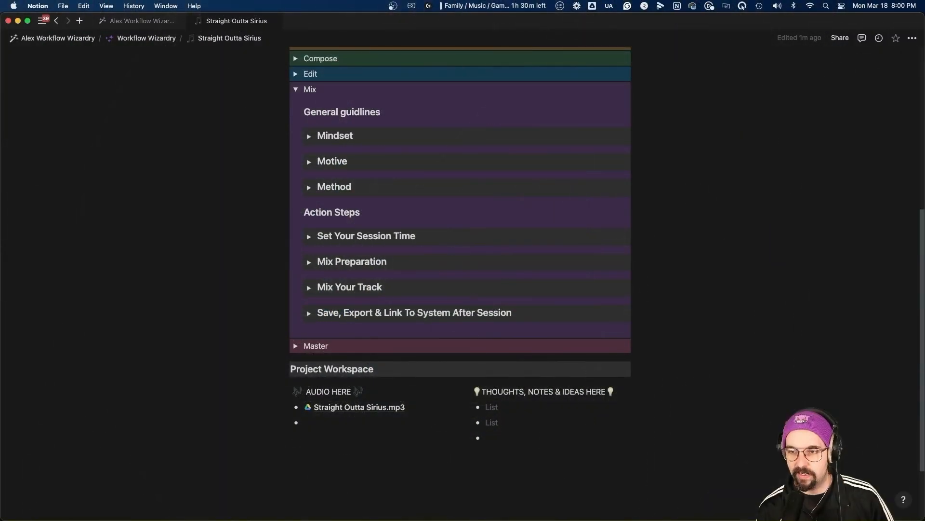
{"action": "scroll", "coordinate": [466, 221], "scroll_direction": "down", "scroll_amount": 1}
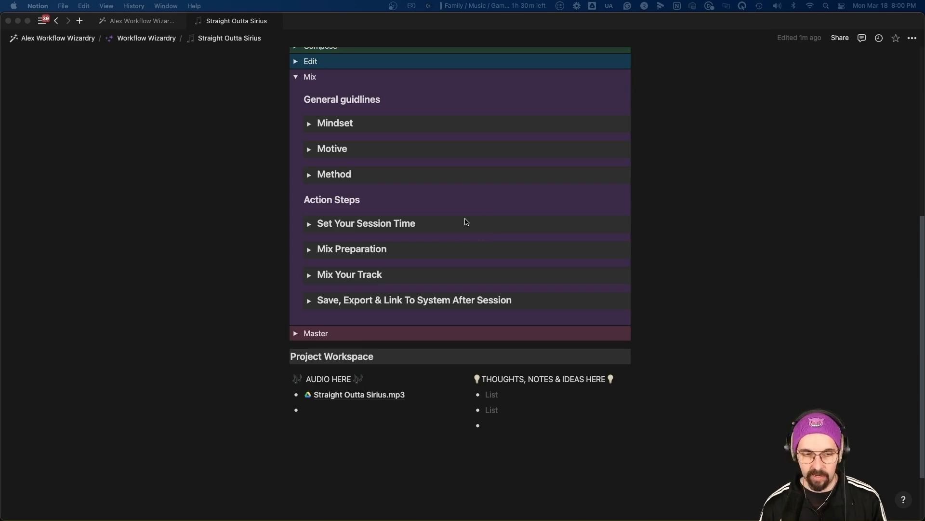
{"action": "scroll", "coordinate": [413, 223], "scroll_direction": "down", "scroll_amount": 1}
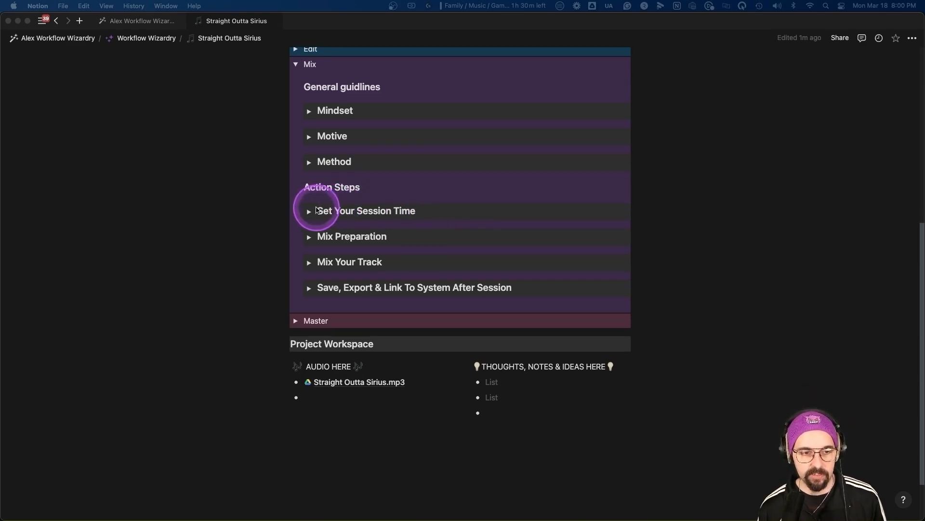
Expand the Set Your Session Time action step to read its items and collapse it again.
{"action": "left_click", "coordinate": [310, 213]}
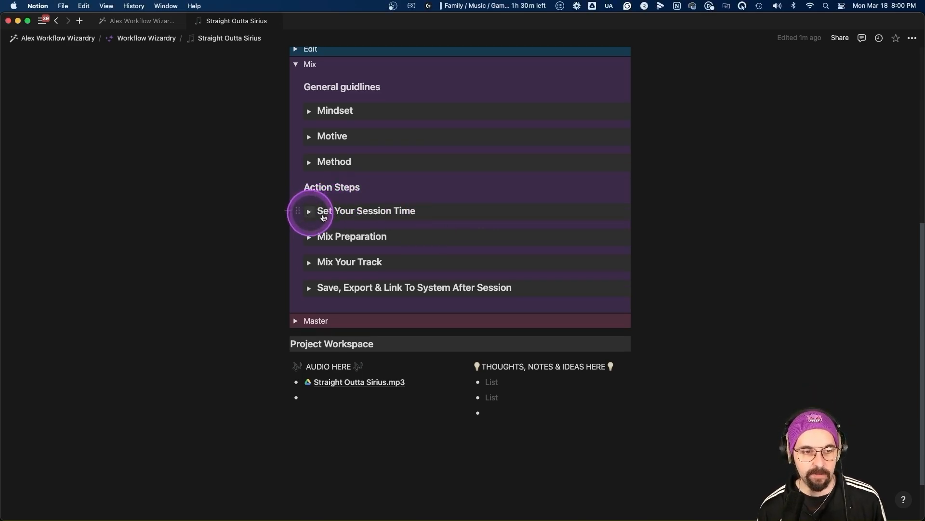
{"action": "left_click", "coordinate": [309, 213]}
{"action": "scroll", "coordinate": [584, 215], "scroll_direction": "down", "scroll_amount": 1}
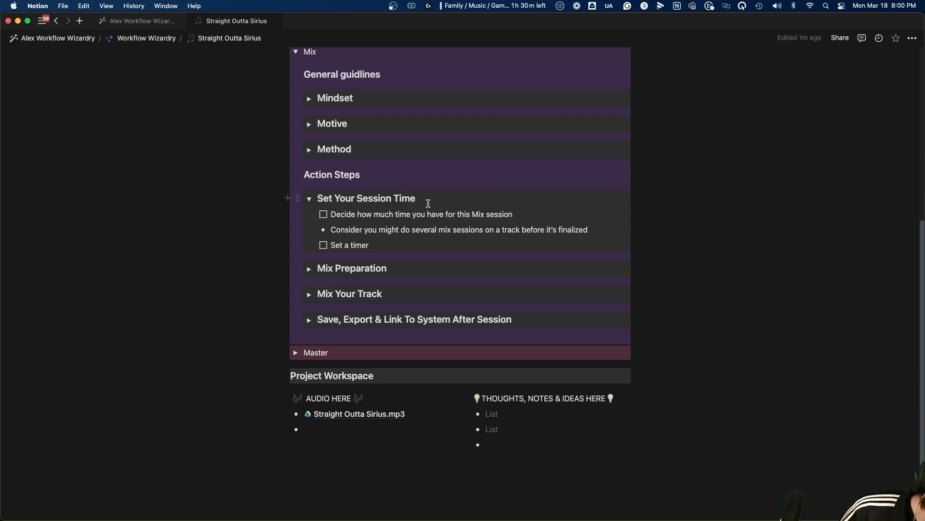
{"action": "left_click", "coordinate": [309, 199]}
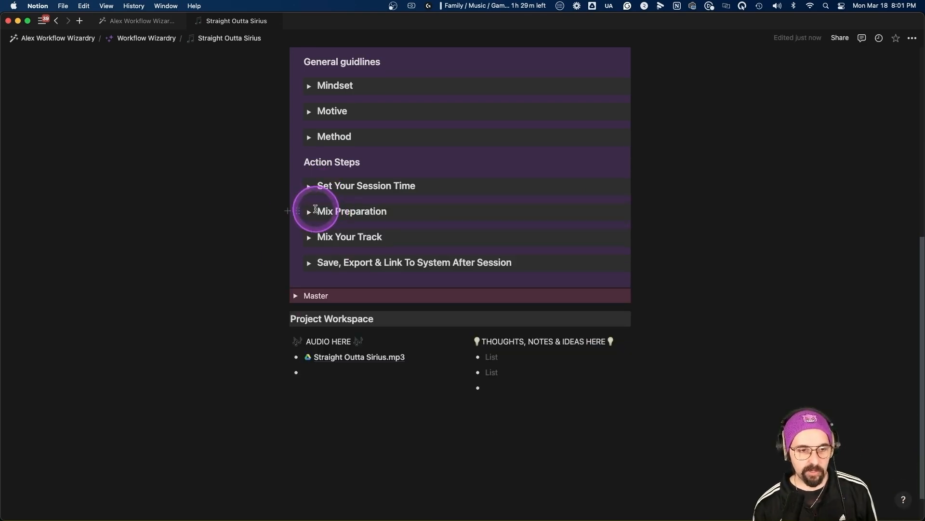
Expand the Mix Preparation action step and highlight its item about saving a new project file for every mix session.
{"action": "left_click", "coordinate": [309, 213]}
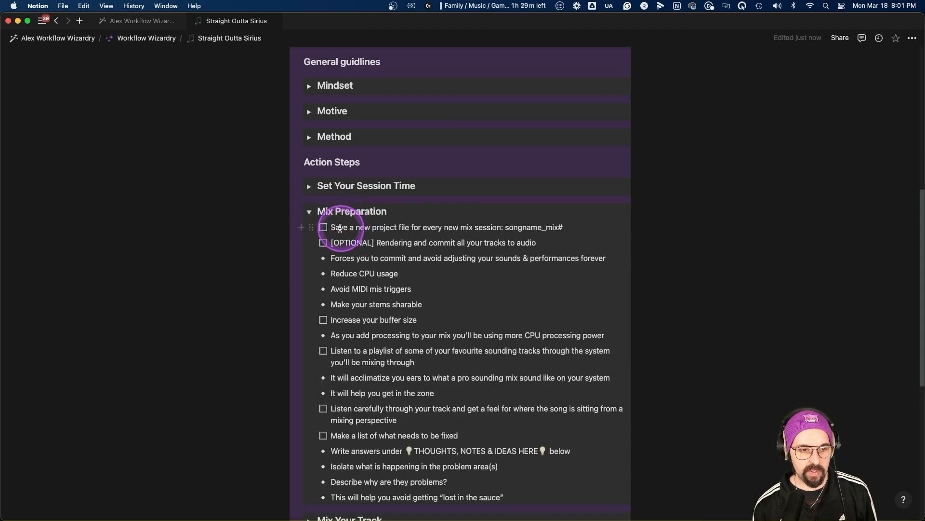
{"action": "left_click_drag", "start_coordinate": [331, 227], "coordinate": [568, 233]}
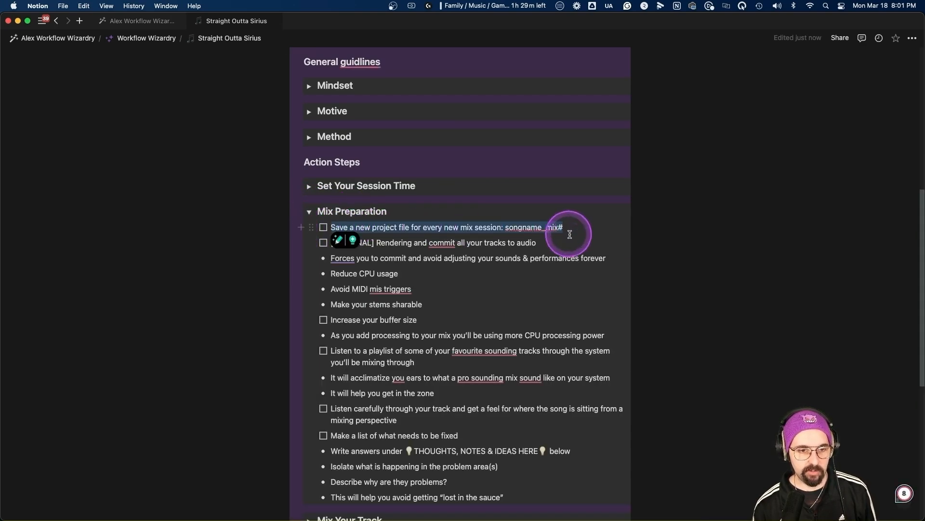
{"action": "left_click", "coordinate": [577, 234]}
Switch to Ableton Live and save the Live Set as "Straight Outta Sirius MIX" in the 06 Mix folder.
{"action": "key", "text": "super+Tab"}
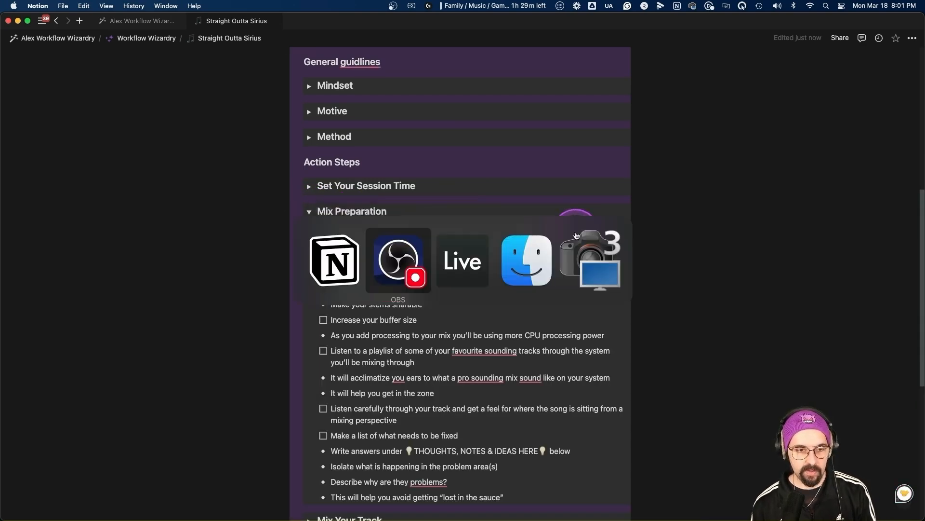
{"action": "key", "text": "Tab"}
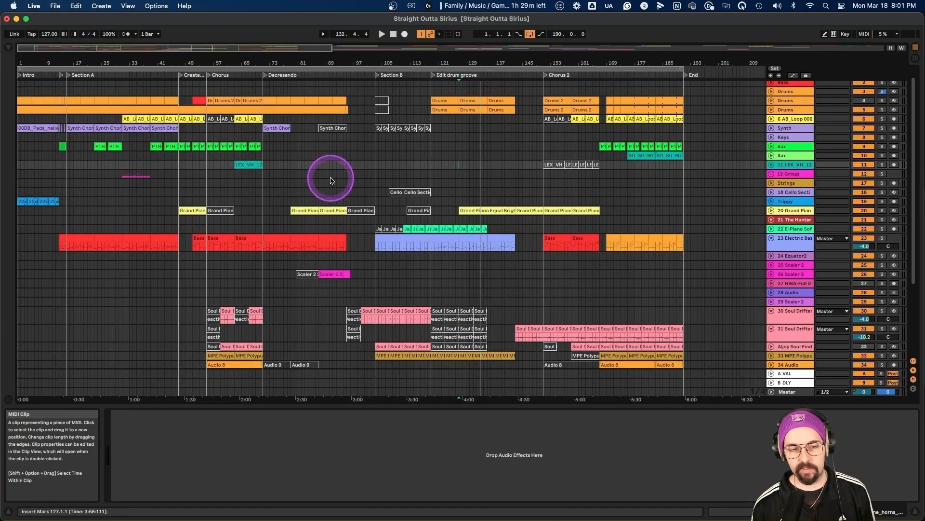
{"action": "left_click", "coordinate": [331, 176]}
{"action": "scroll", "coordinate": [397, 169], "scroll_direction": "down", "scroll_amount": 1}
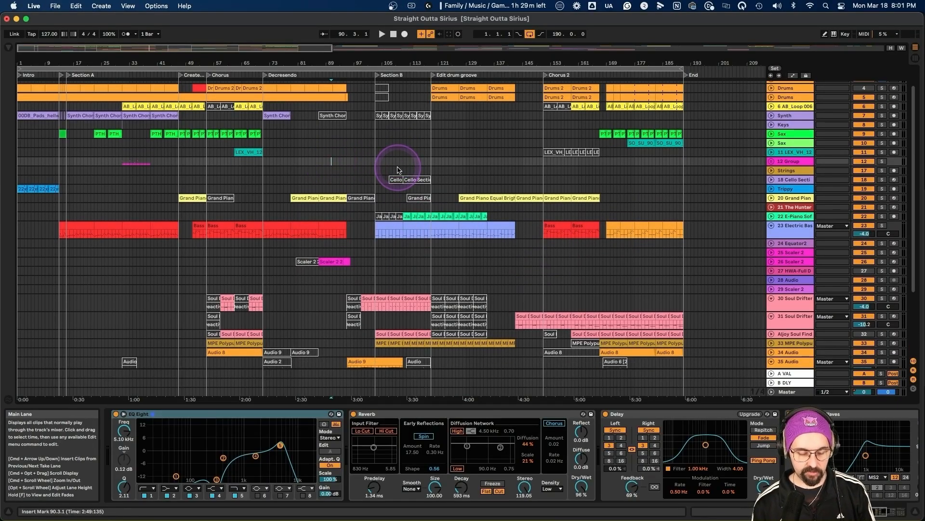
{"action": "scroll", "coordinate": [397, 170], "scroll_direction": "down", "scroll_amount": 5}
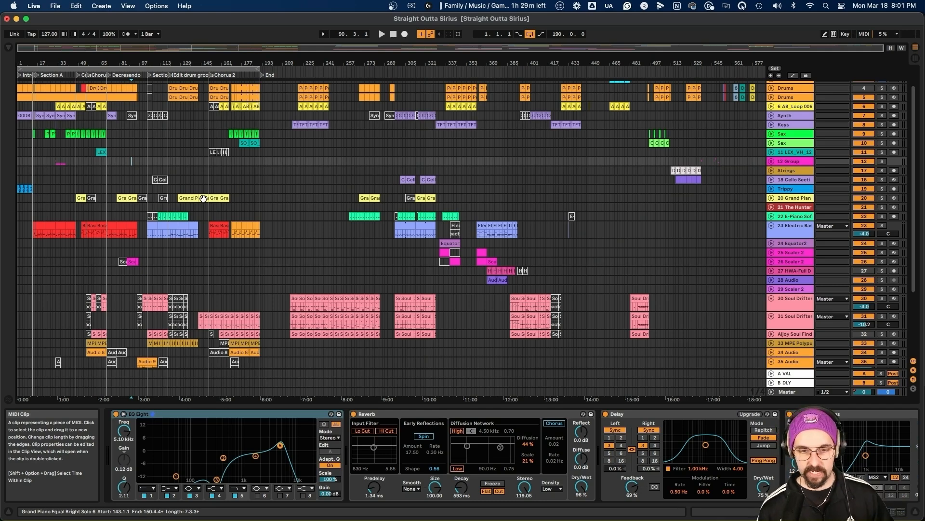
{"action": "left_click", "coordinate": [35, 7]}
{"action": "mouse_move", "coordinate": [56, 7]}
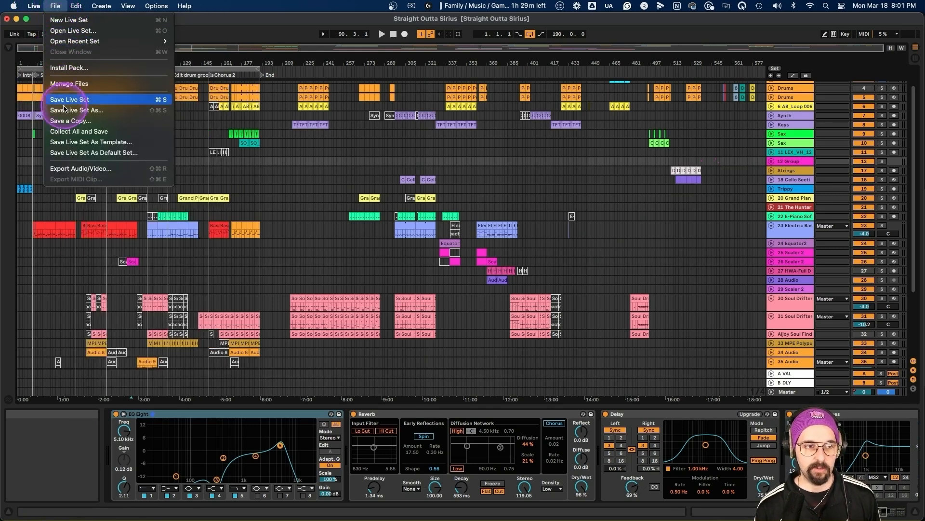
{"action": "left_click", "coordinate": [447, 181]}
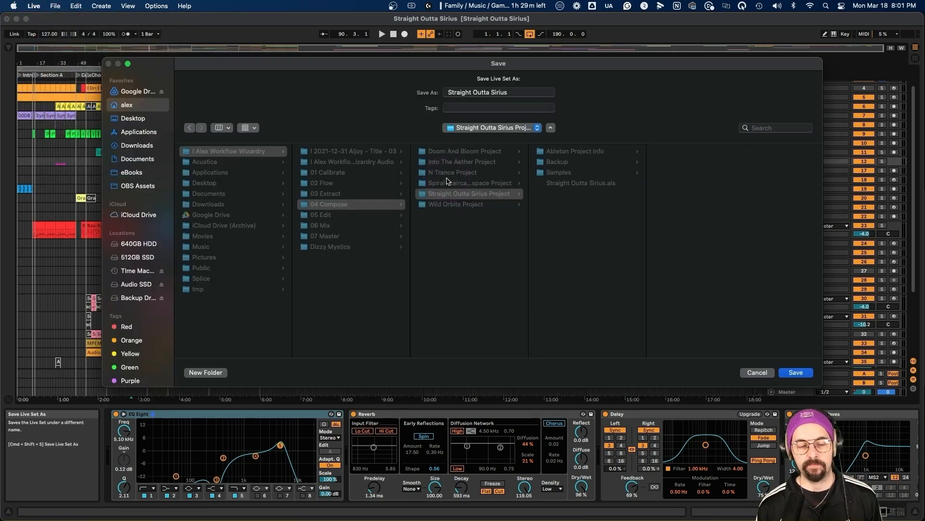
{"action": "left_click", "coordinate": [525, 92]}
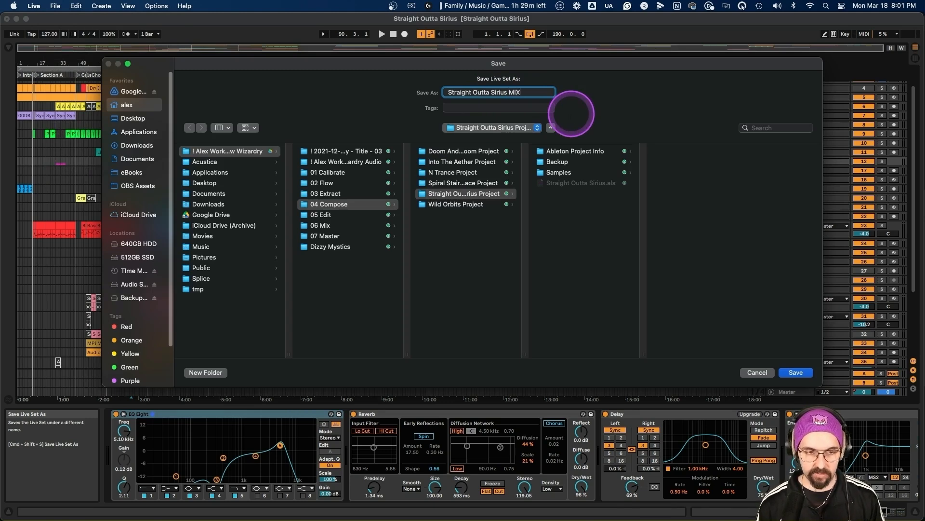
{"action": "left_click", "coordinate": [334, 227]}
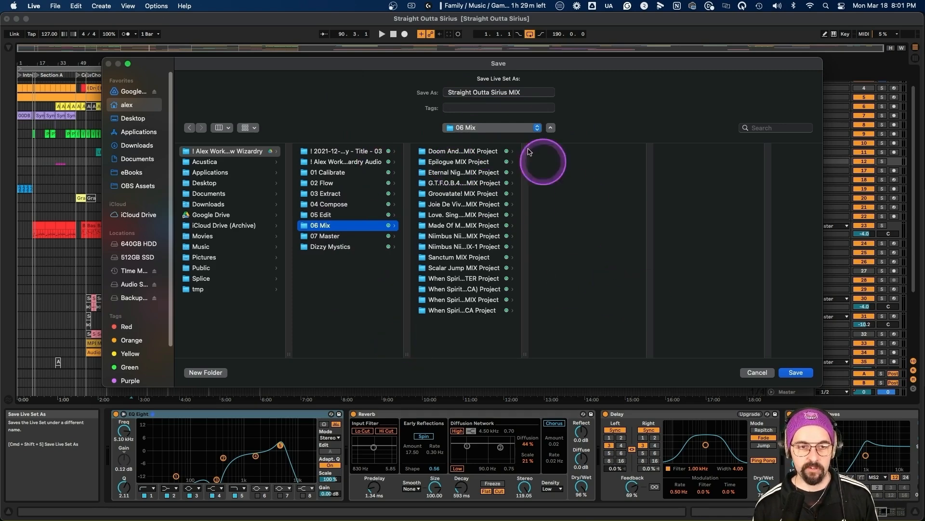
{"action": "left_click", "coordinate": [797, 372]}
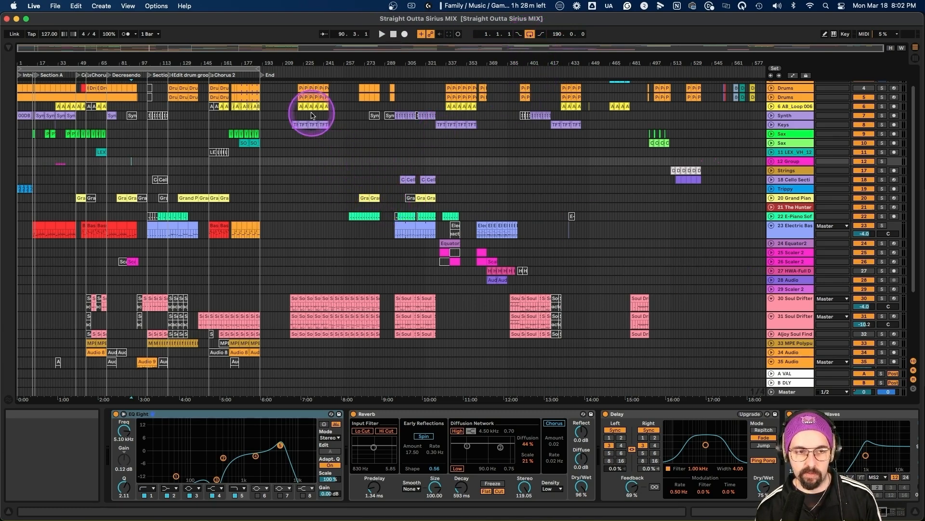
Delete the leftover clips on all tracks beyond the End marker, from about bar 202 to bar 623.
{"action": "scroll", "coordinate": [312, 173], "scroll_direction": "up", "scroll_amount": 3}
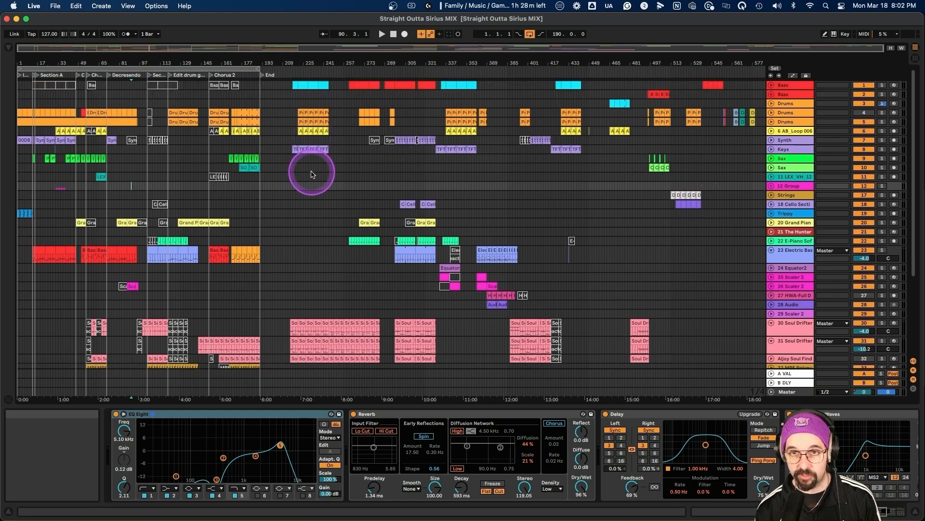
{"action": "left_click_drag", "start_coordinate": [275, 85], "coordinate": [758, 345]}
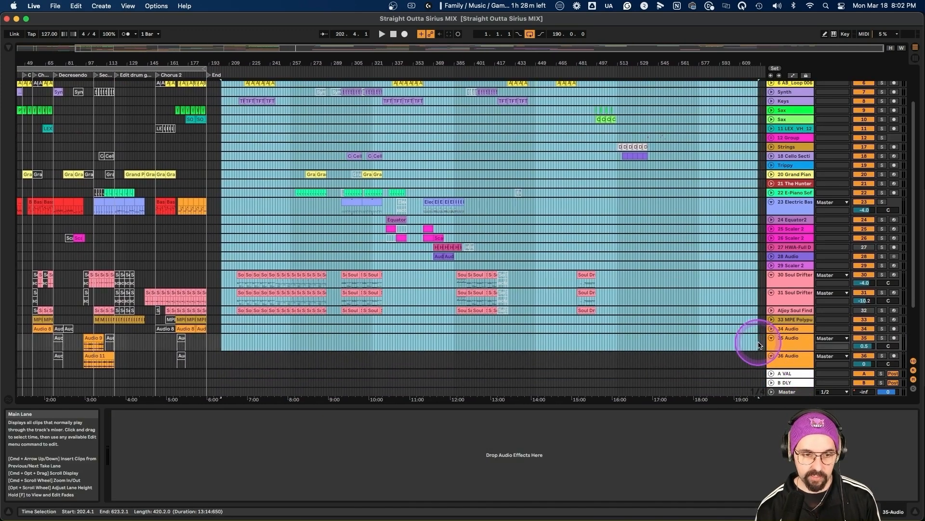
{"action": "scroll", "coordinate": [580, 221], "scroll_direction": "up", "scroll_amount": 3}
{"action": "left_click", "coordinate": [401, 185]}
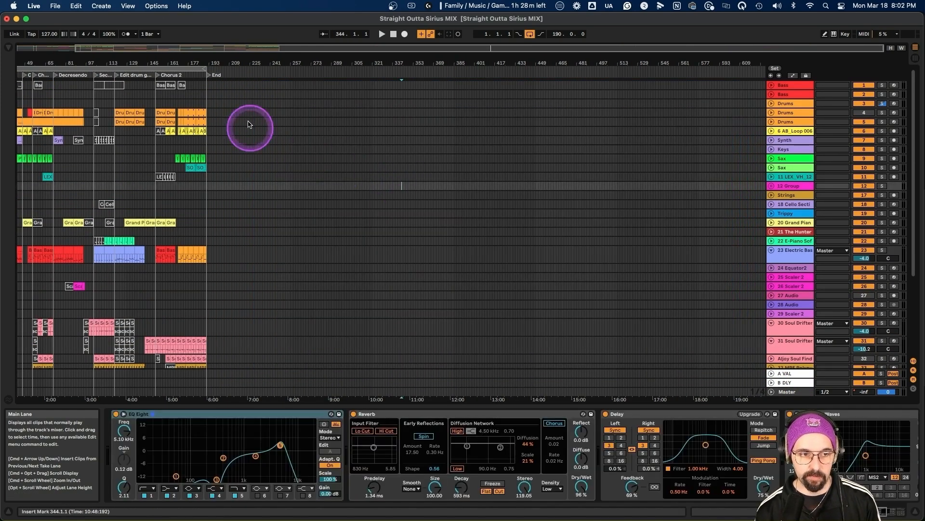
Fit the remaining song from the Intro to the End marker in the arrangement view.
{"action": "left_click_drag", "start_coordinate": [217, 103], "coordinate": [11, 88]}
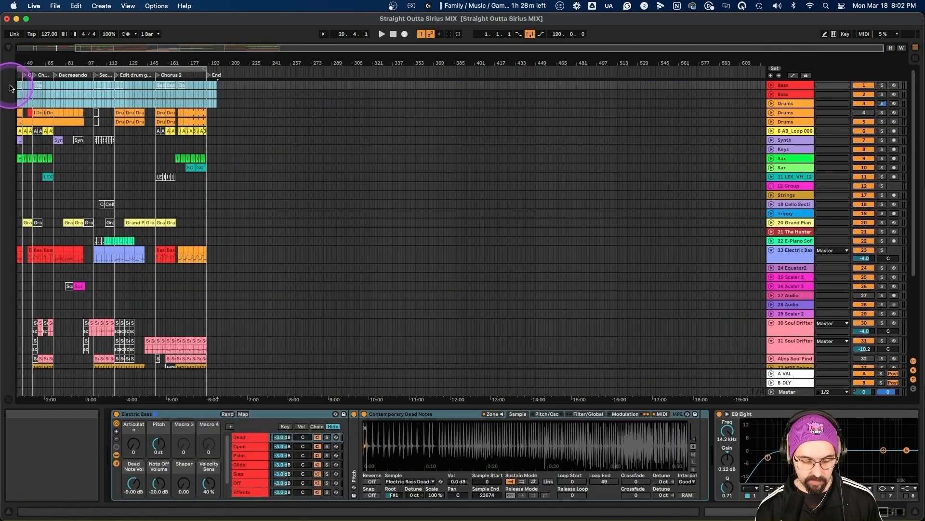
{"action": "key", "text": "z"}
{"action": "left_click", "coordinate": [55, 203]}
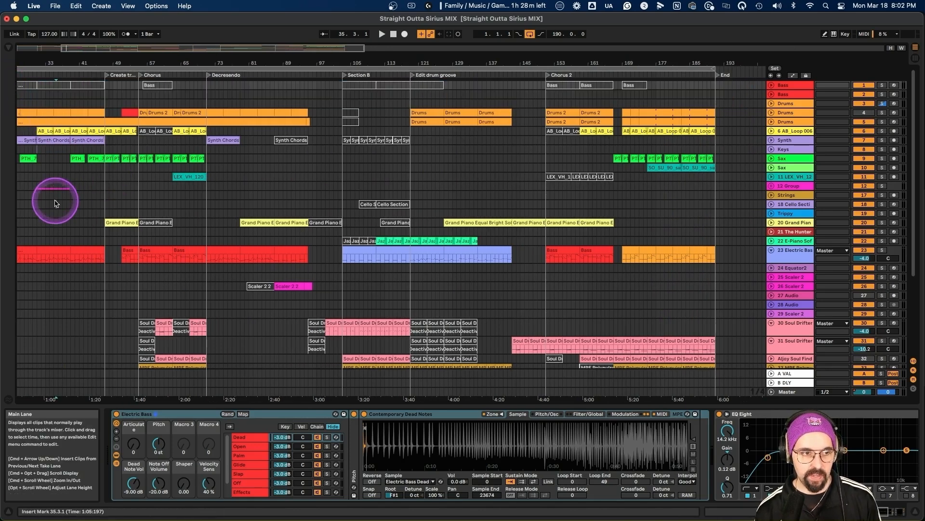
{"action": "scroll", "coordinate": [58, 202], "scroll_direction": "left", "scroll_amount": 5}
{"action": "scroll", "coordinate": [66, 202], "scroll_direction": "down", "scroll_amount": 3}
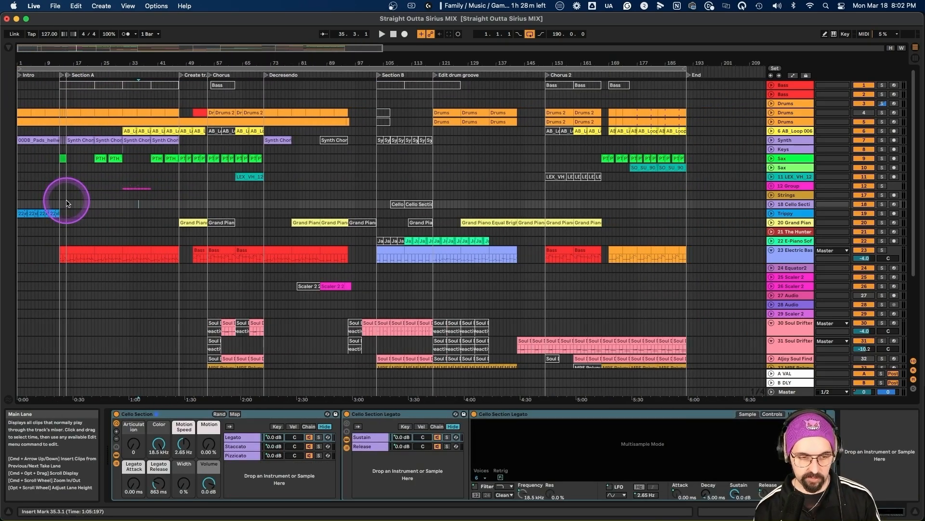
Switch to Notion and tick off the Mix Preparation item for saving a new project file.
{"action": "key", "text": "super+Tab"}
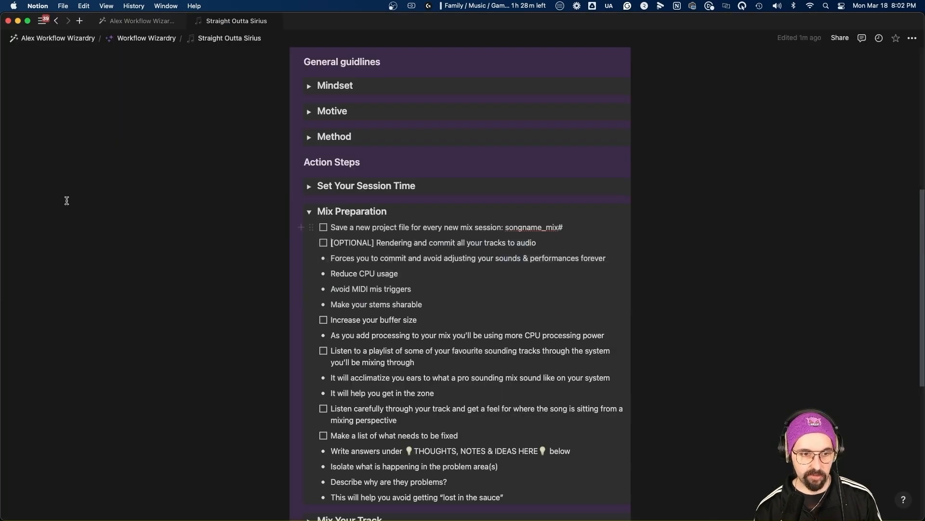
{"action": "left_click", "coordinate": [323, 227]}
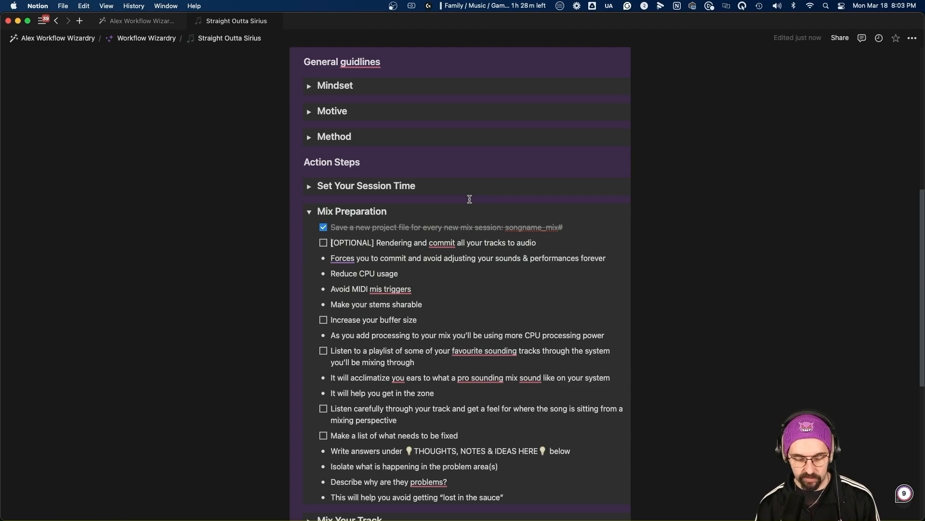
Return to Ableton Live and select the Electric Bass track to examine its instrument devices.
{"action": "key", "text": "super+Tab"}
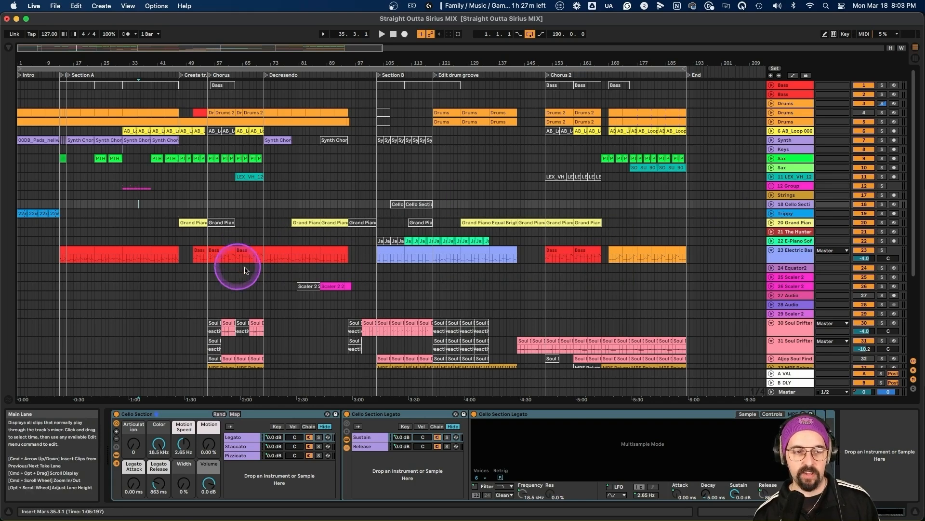
{"action": "left_click", "coordinate": [791, 252]}
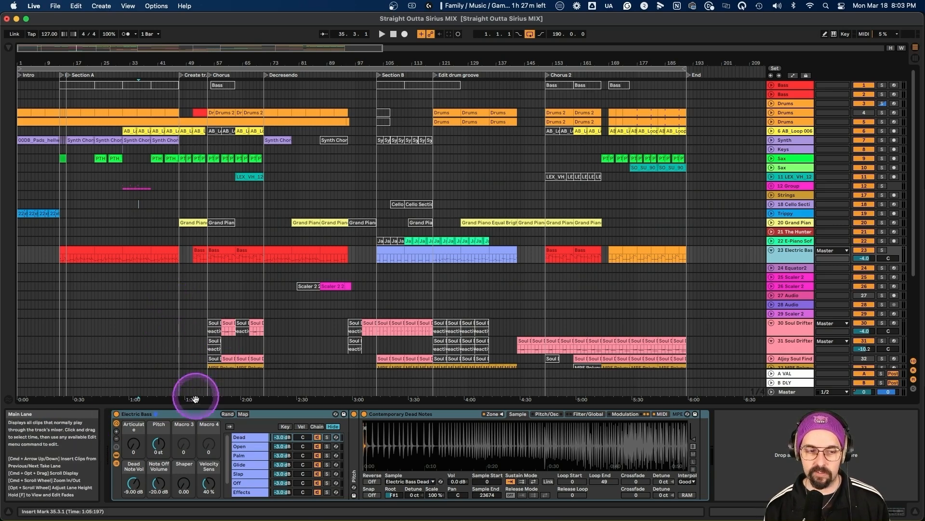
{"action": "left_click", "coordinate": [218, 300]}
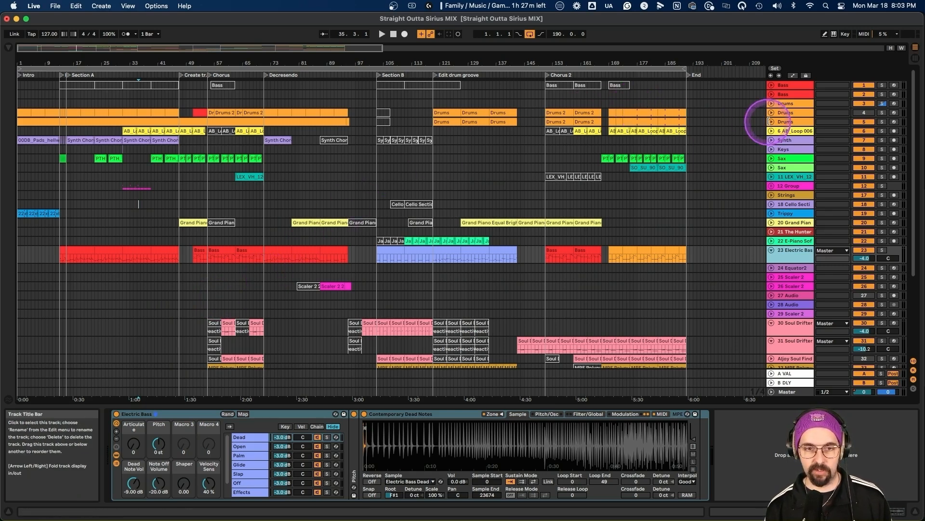
Unfold Drums track 4, zoom in on its Drums 2 clip at bar 65 and select the track.
{"action": "left_click", "coordinate": [771, 112]}
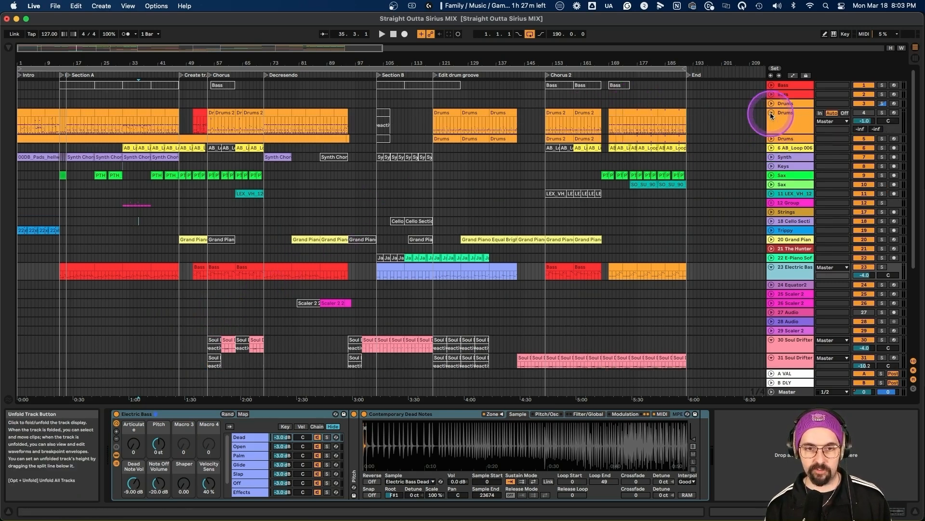
{"action": "left_click", "coordinate": [239, 114]}
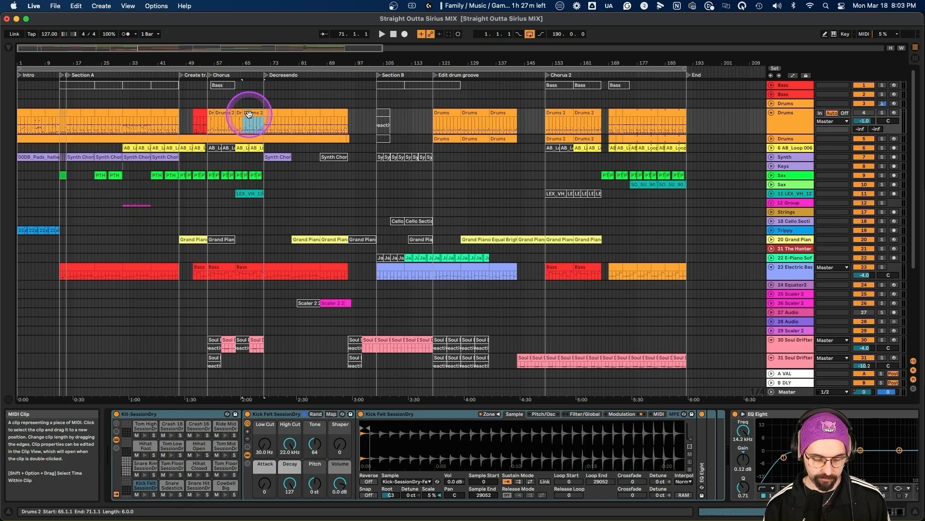
{"action": "key", "text": "z"}
{"action": "left_click", "coordinate": [779, 123]}
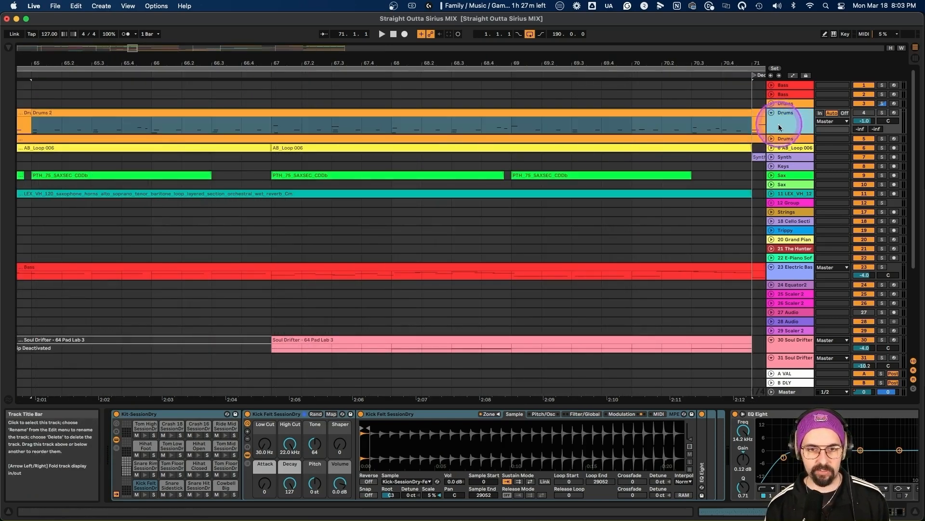
Unfold Drums track 5, select its clip and examine the device chain from Kit-SessionDry through to EQ Eight.
{"action": "left_click", "coordinate": [772, 139]}
{"action": "left_click", "coordinate": [393, 141]}
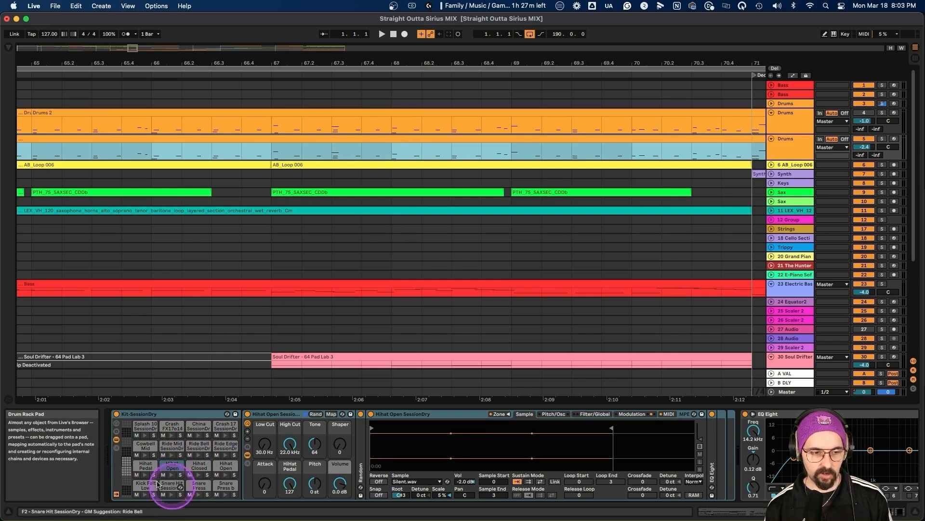
{"action": "left_click", "coordinate": [181, 413]}
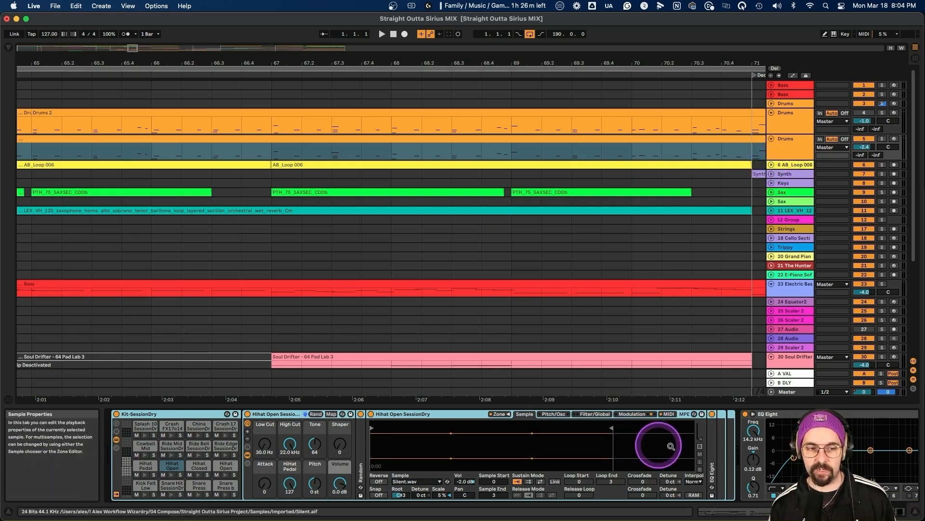
{"action": "scroll", "coordinate": [713, 424], "scroll_direction": "right", "scroll_amount": 5}
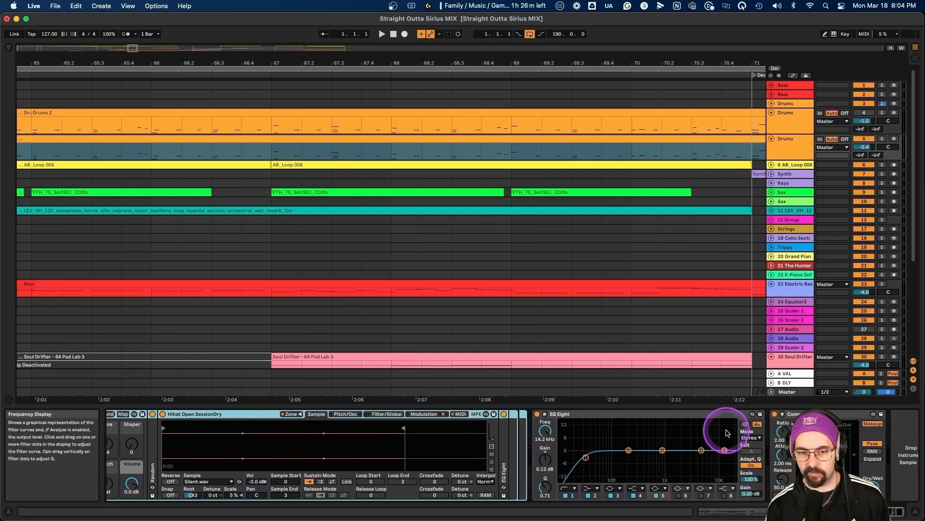
Examine the EQ Eight and Compressor on Drums track 5 and bring the whole arrangement into view.
{"action": "scroll", "coordinate": [725, 430], "scroll_direction": "right", "scroll_amount": 2}
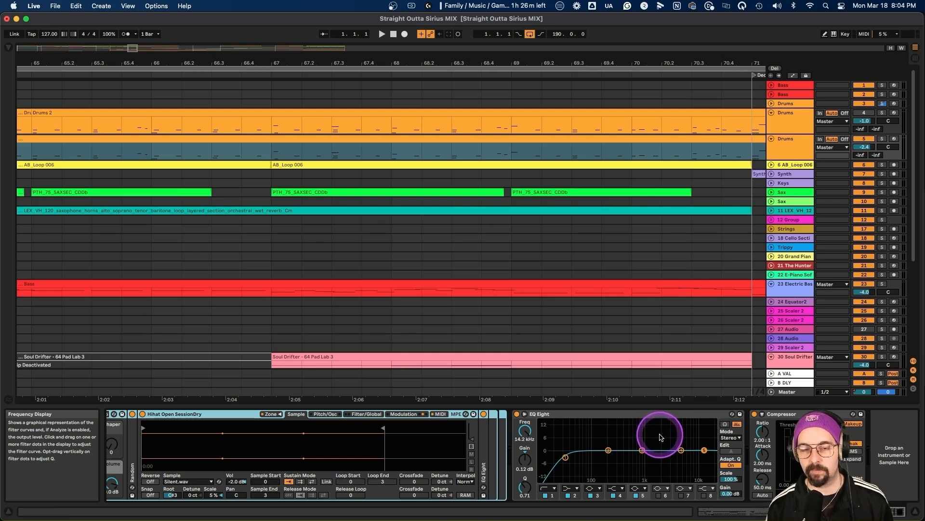
{"action": "scroll", "coordinate": [583, 298], "scroll_direction": "left", "scroll_amount": 4}
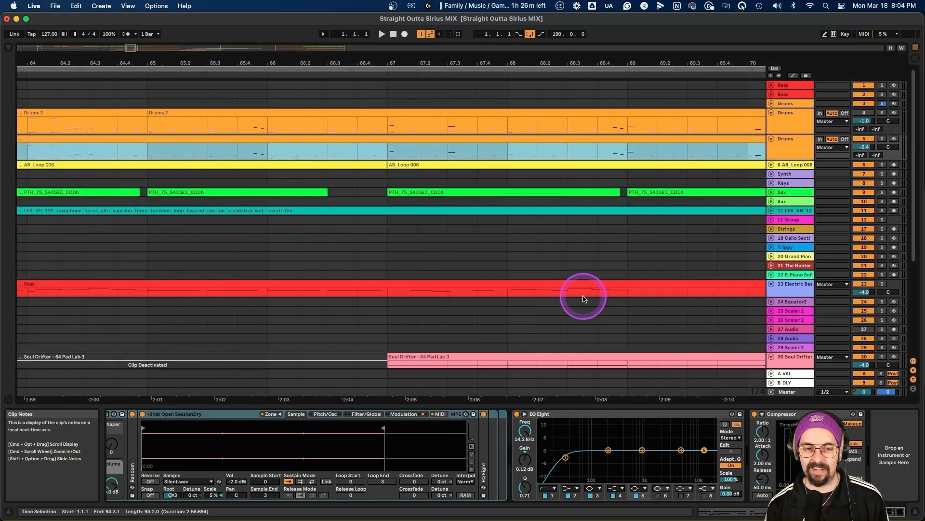
{"action": "scroll", "coordinate": [584, 299], "scroll_direction": "left", "scroll_amount": 6}
{"action": "scroll", "coordinate": [578, 301], "scroll_direction": "down", "scroll_amount": 8, "text": "super"}
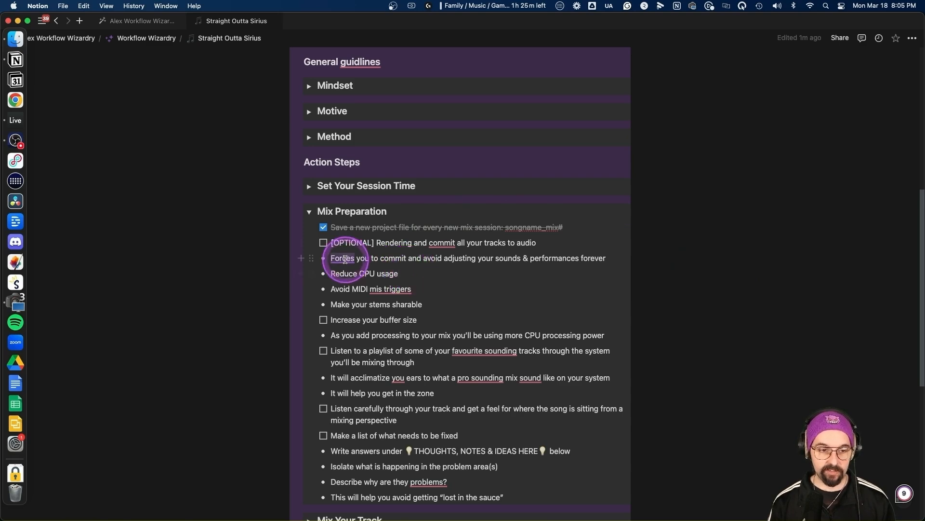
Switch to Notion and tick off the optional Mix Preparation item for rendering and committing all tracks to audio.
{"action": "scroll", "coordinate": [384, 212], "scroll_direction": "down", "scroll_amount": 1}
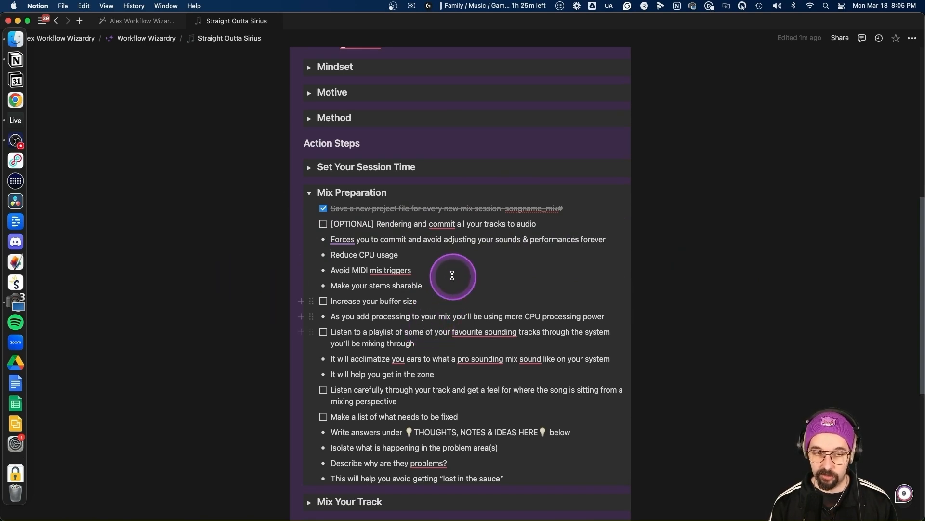
{"action": "scroll", "coordinate": [450, 272], "scroll_direction": "down", "scroll_amount": 1}
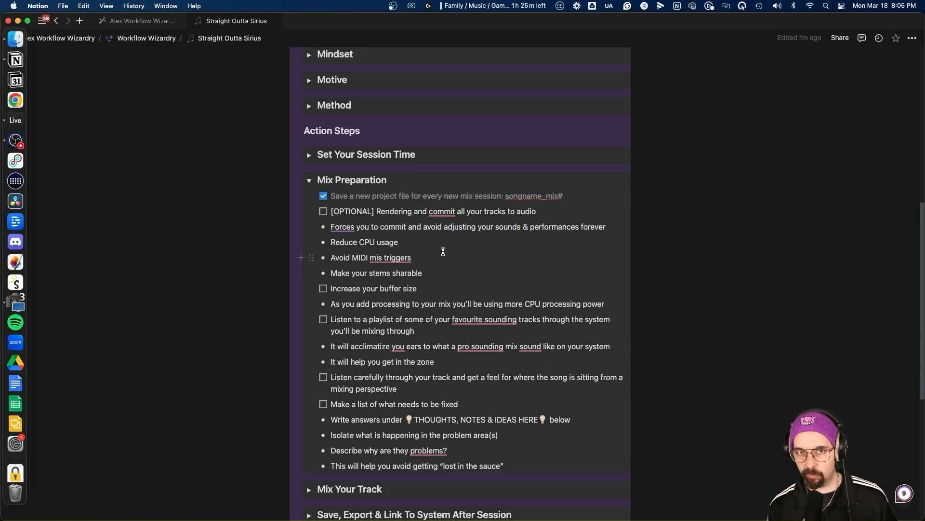
{"action": "left_click", "coordinate": [440, 257]}
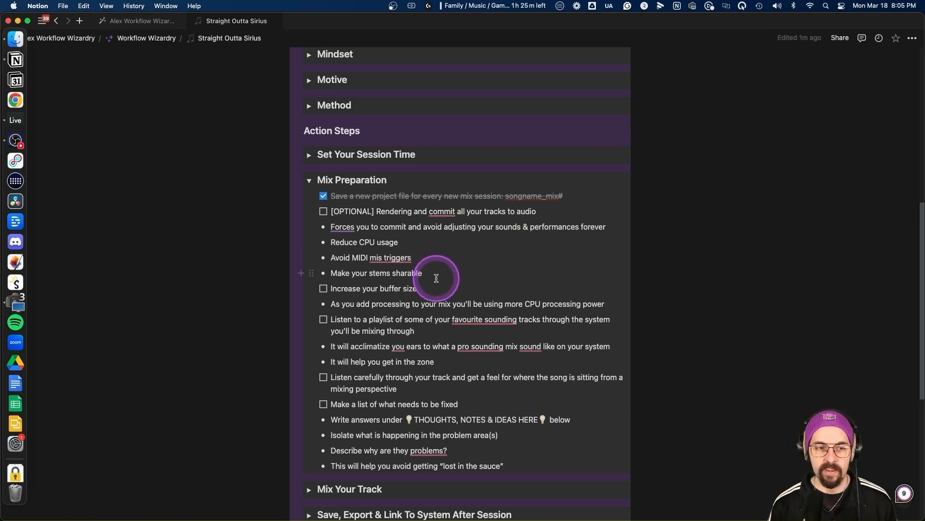
{"action": "scroll", "coordinate": [448, 276], "scroll_direction": "down", "scroll_amount": 1}
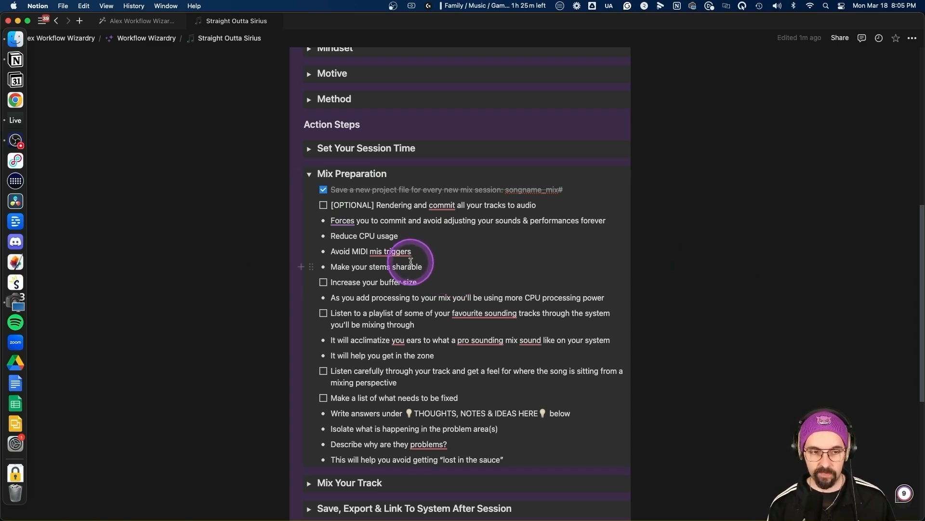
{"action": "left_click", "coordinate": [324, 205]}
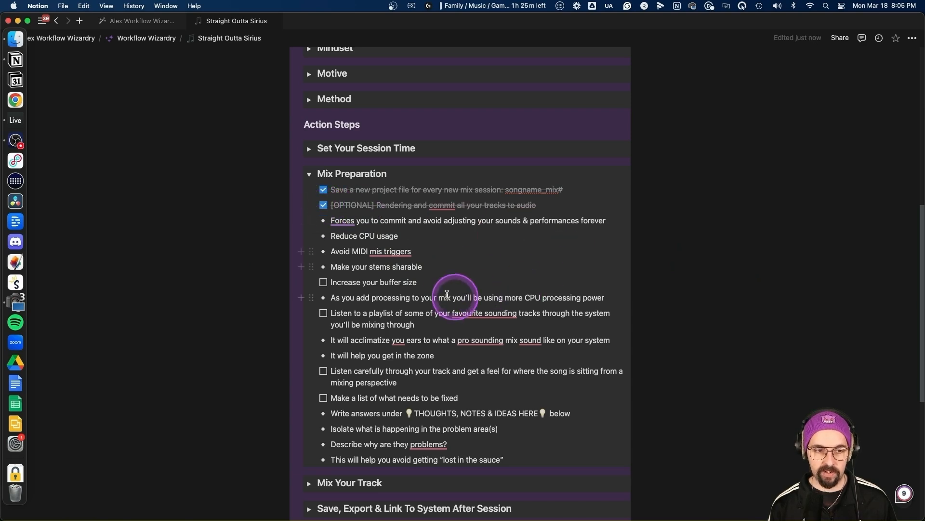
Highlight the "Increase your buffer size" item and read its note about CPU processing power.
{"action": "left_click_drag", "start_coordinate": [433, 281], "coordinate": [344, 285]}
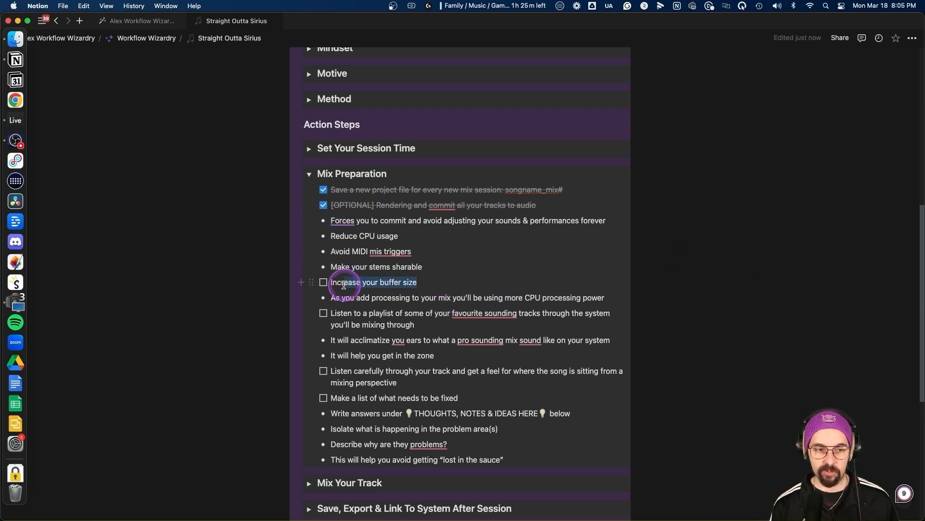
{"action": "left_click", "coordinate": [500, 280]}
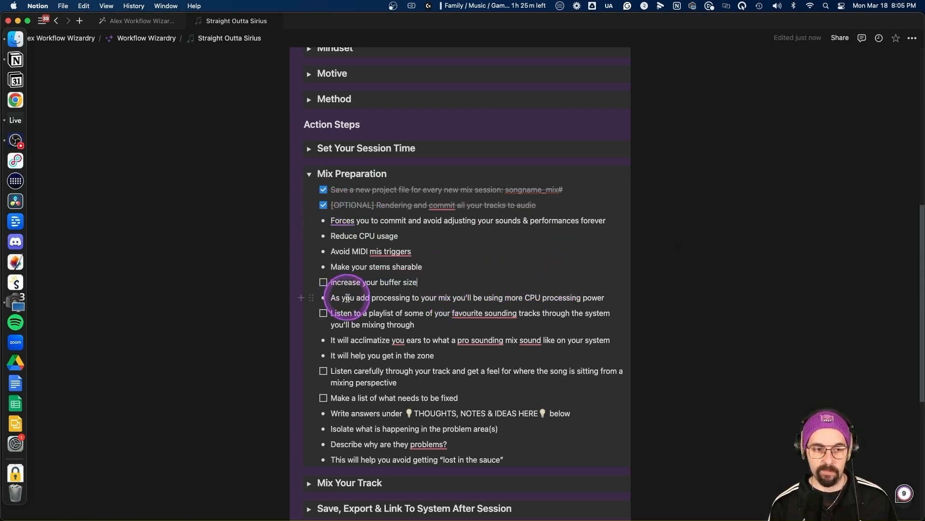
{"action": "scroll", "coordinate": [674, 283], "scroll_direction": "down", "scroll_amount": 1}
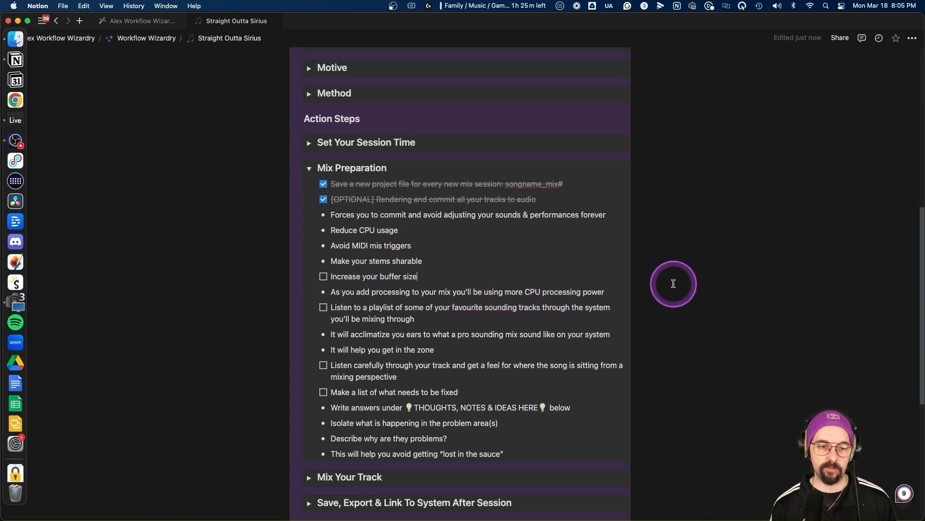
{"action": "scroll", "coordinate": [674, 284], "scroll_direction": "down", "scroll_amount": 1}
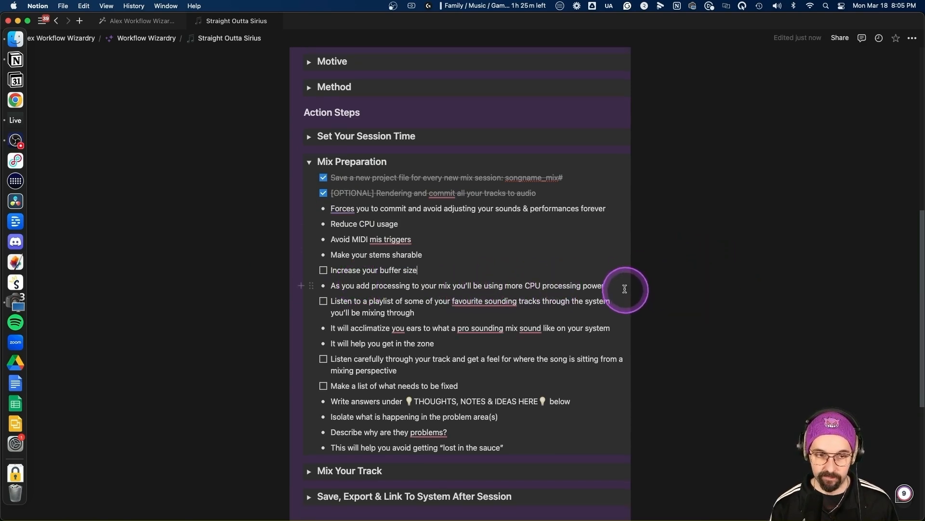
Return to Ableton Live and set the audio buffer size to 2048 Samples in the Preferences.
{"action": "key", "text": "super+Tab"}
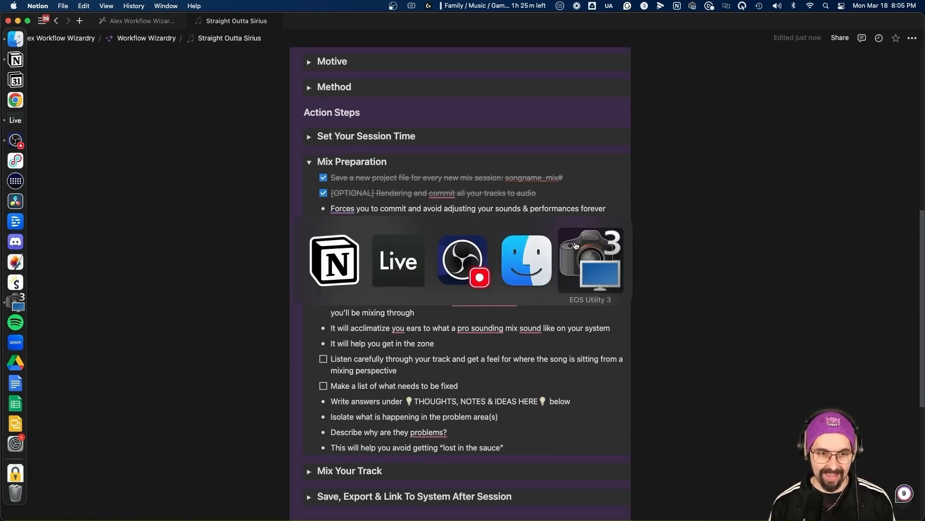
{"action": "key", "text": "super+Tab"}
{"action": "key", "text": "super+Tab"}
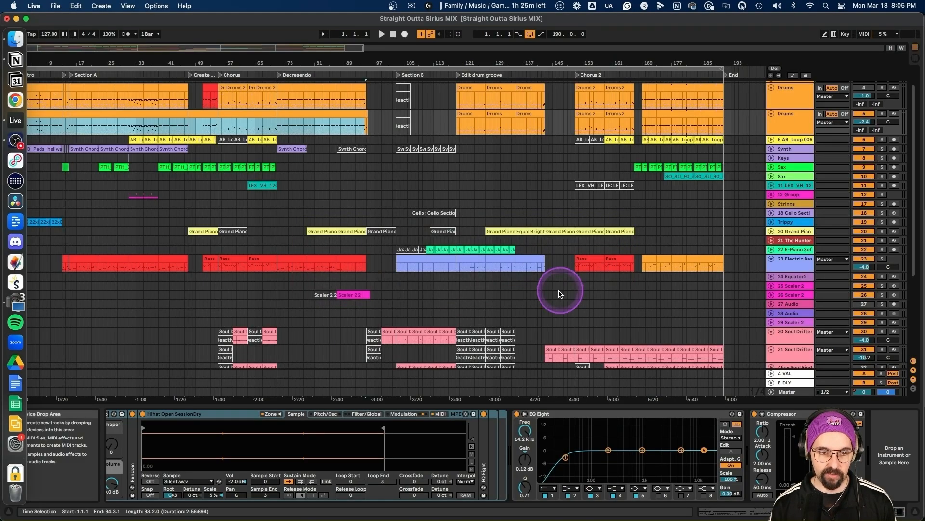
{"action": "left_click", "coordinate": [570, 290]}
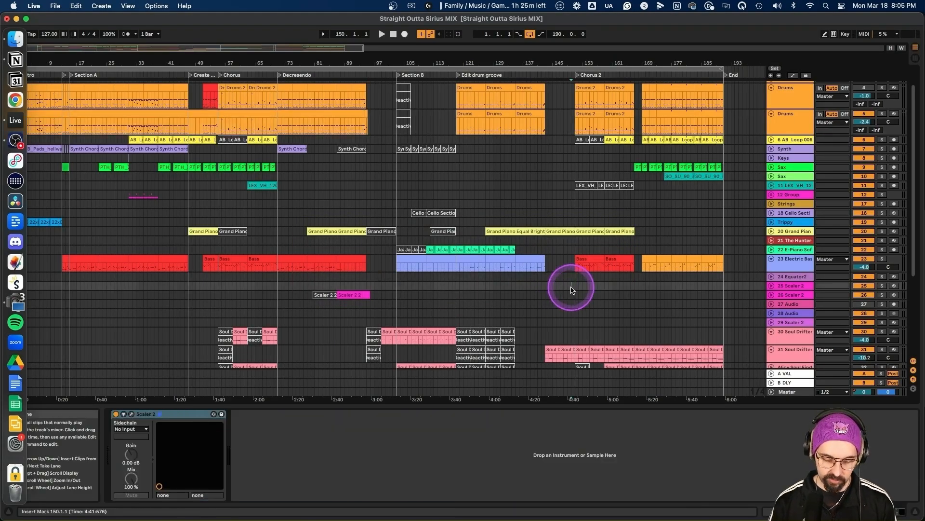
{"action": "key", "text": "super+comma"}
{"action": "left_click", "coordinate": [502, 244]}
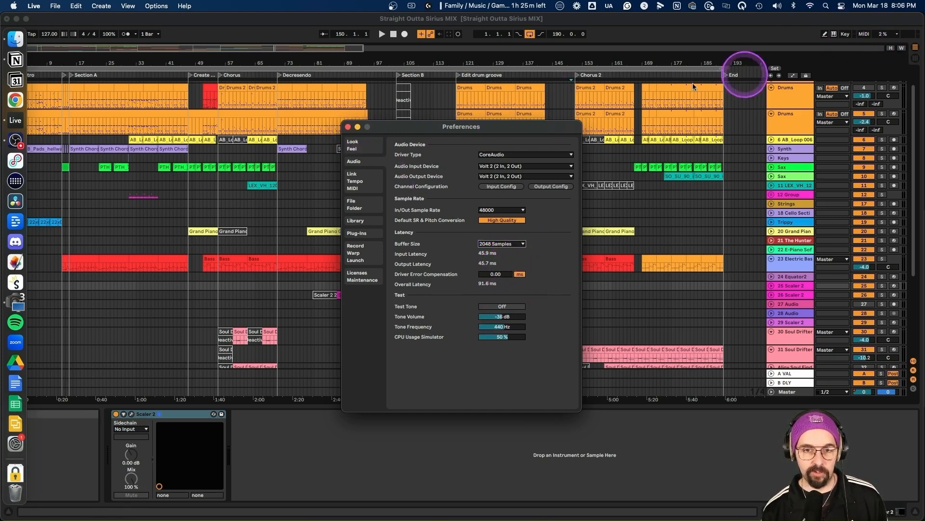
{"action": "left_click", "coordinate": [348, 126]}
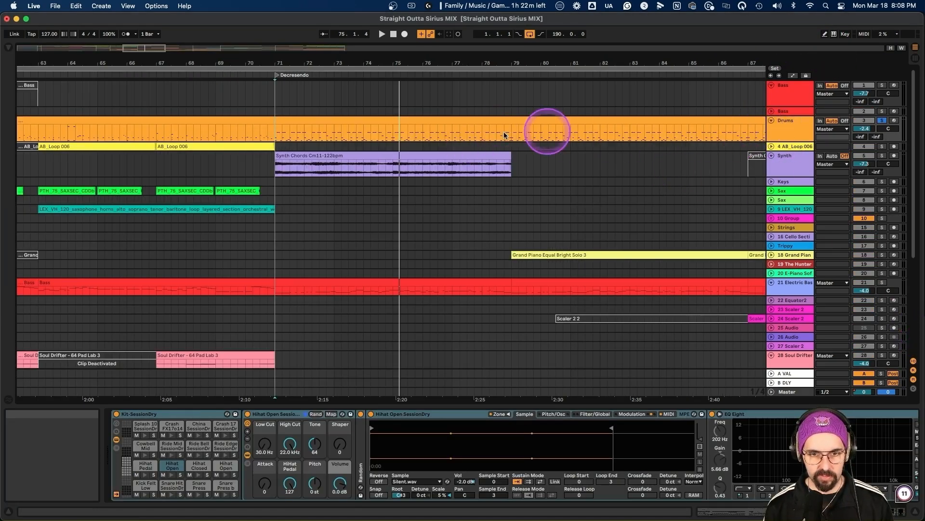
Play the arrangement from the Decresendo locator at bar 71 to hear the soloed Drums track.
{"action": "left_click", "coordinate": [273, 134]}
{"action": "left_click", "coordinate": [276, 101]}
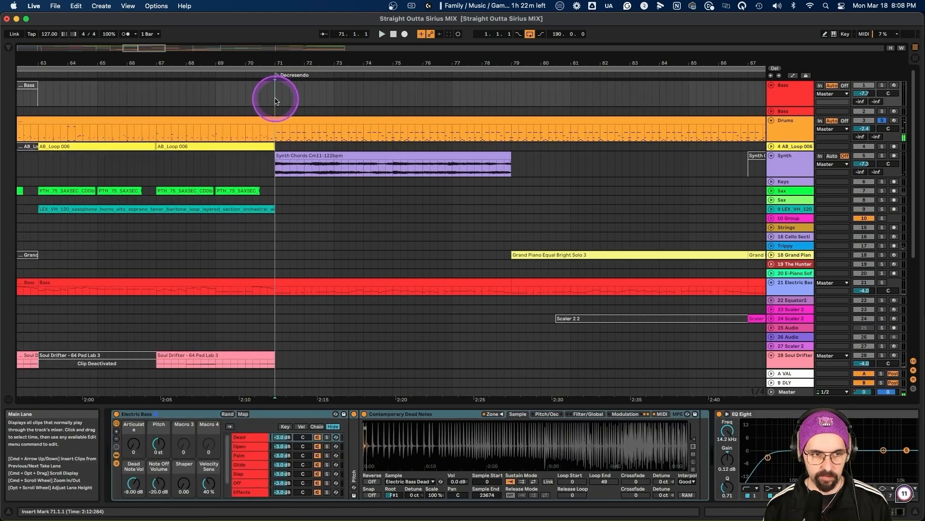
{"action": "key", "text": "space"}
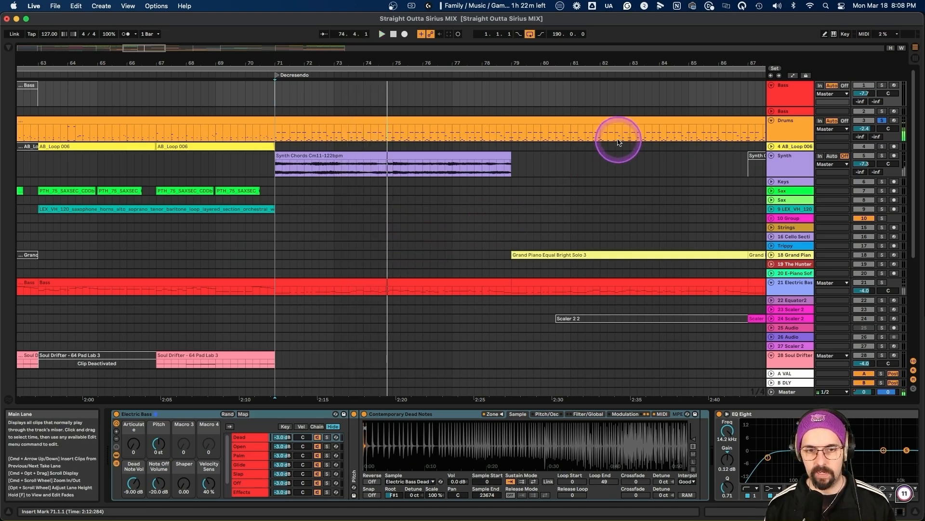
Enlarge the Drums track and consolidate all its clips from bar 1 to bar 191 into a single clip.
{"action": "scroll", "coordinate": [607, 134], "scroll_direction": "down", "scroll_amount": 3}
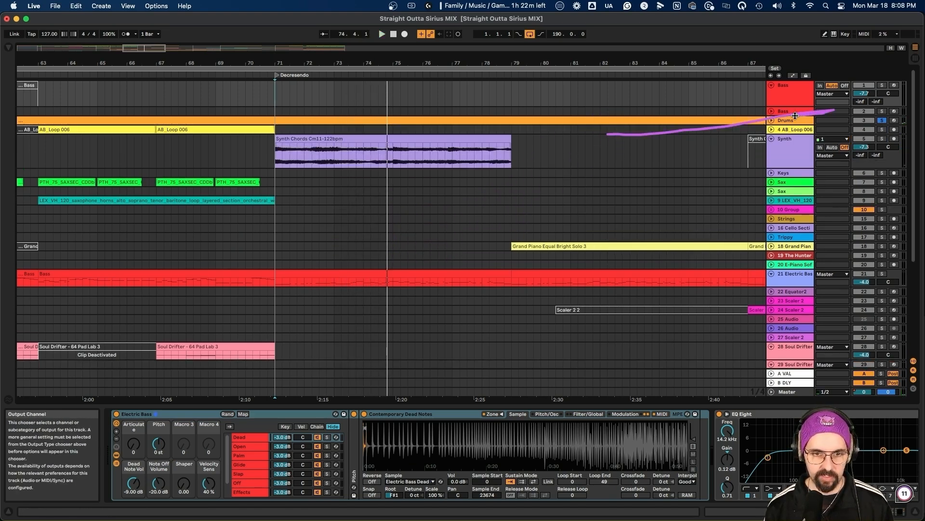
{"action": "scroll", "coordinate": [792, 122], "scroll_direction": "up", "scroll_amount": 5}
{"action": "scroll", "coordinate": [619, 166], "scroll_direction": "down", "scroll_amount": 5}
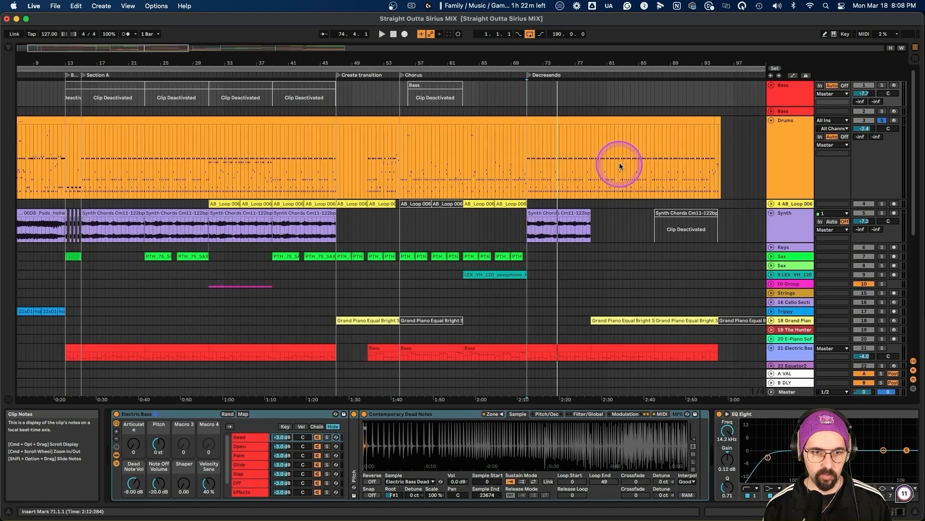
{"action": "scroll", "coordinate": [620, 162], "scroll_direction": "down", "scroll_amount": 5}
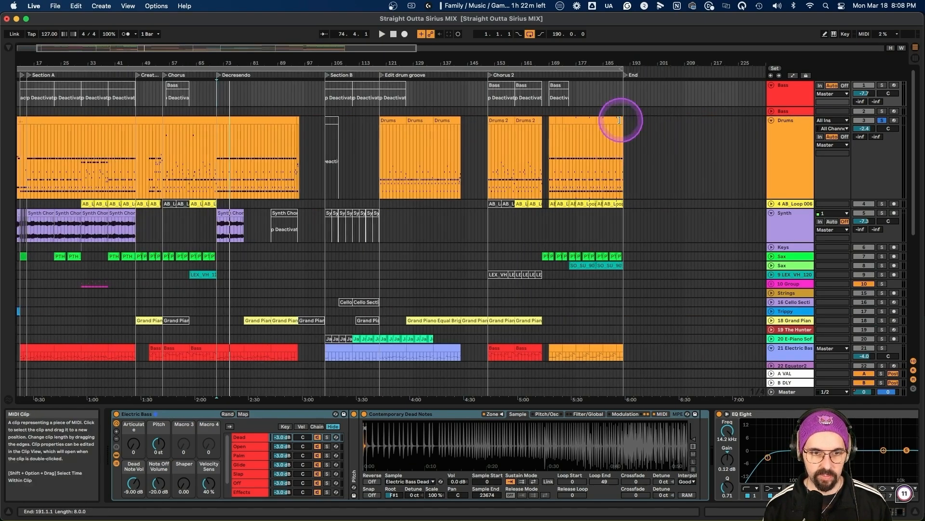
{"action": "left_click", "coordinate": [620, 117]}
{"action": "scroll", "coordinate": [513, 170], "scroll_direction": "left", "scroll_amount": 3}
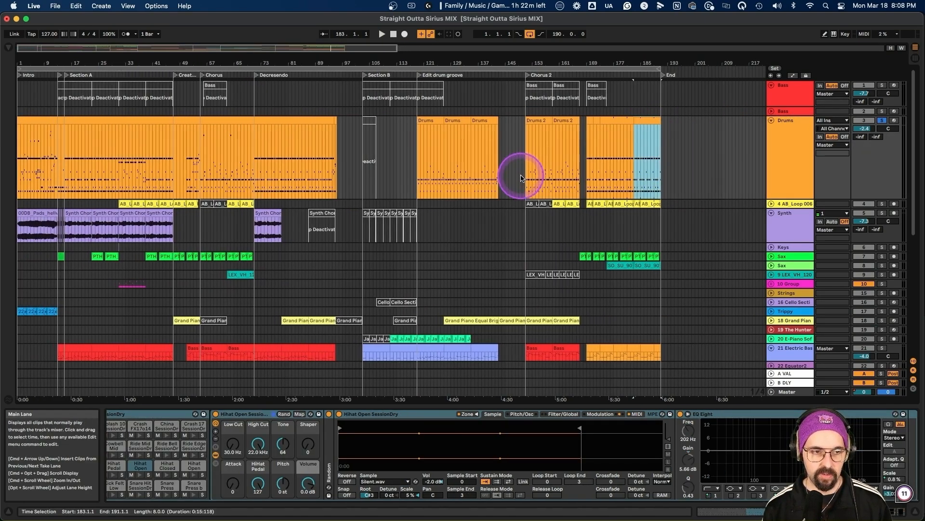
{"action": "left_click", "coordinate": [32, 120], "text": "shift"}
{"action": "key", "text": "super+j"}
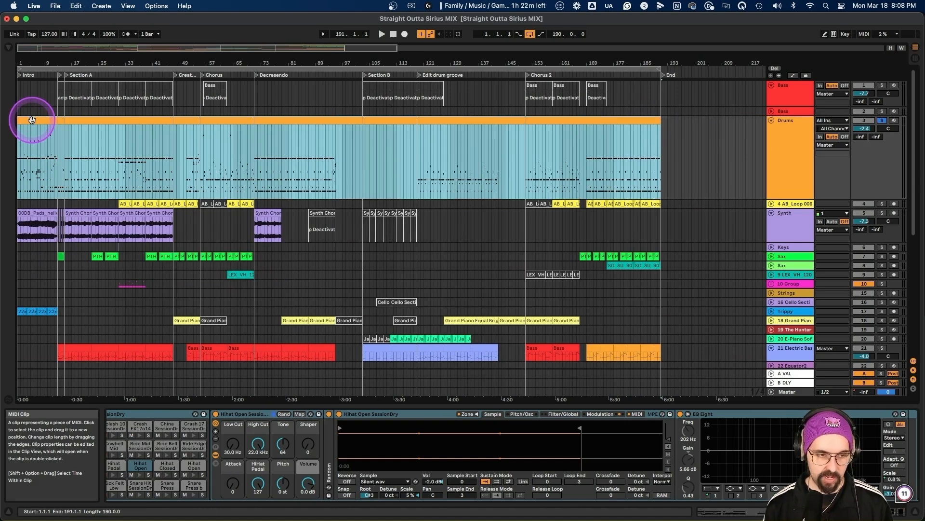
{"action": "left_click", "coordinate": [688, 138]}
{"action": "left_click", "coordinate": [620, 123]}
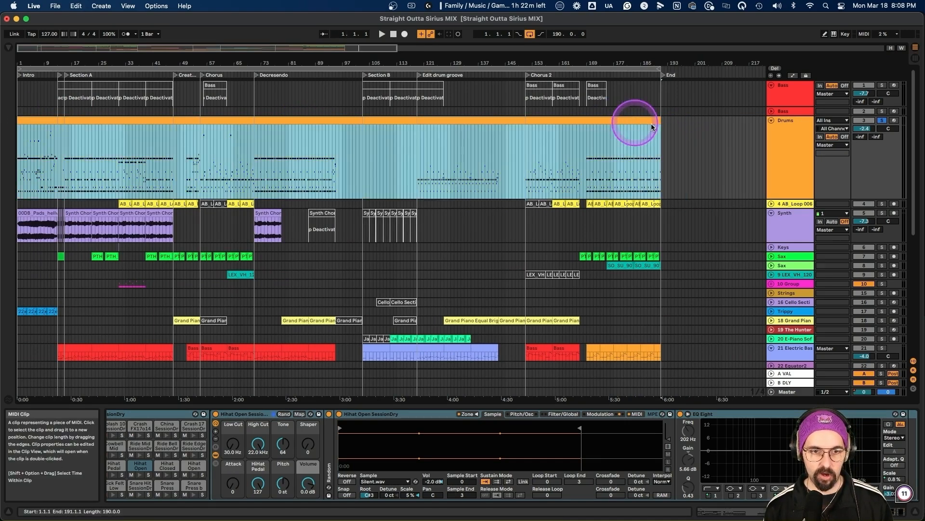
Duplicate the Drums track and rename the copy KICK.
{"action": "left_click", "coordinate": [779, 146]}
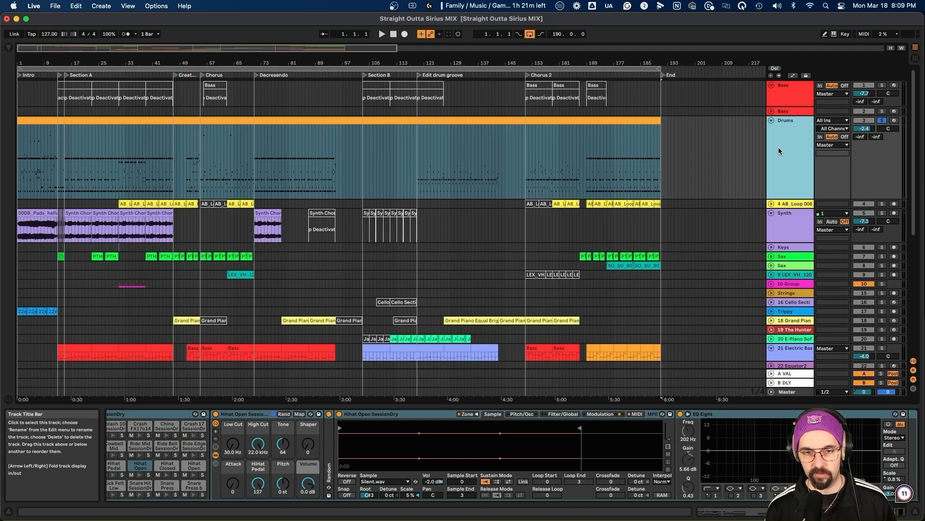
{"action": "right_click", "coordinate": [779, 147]}
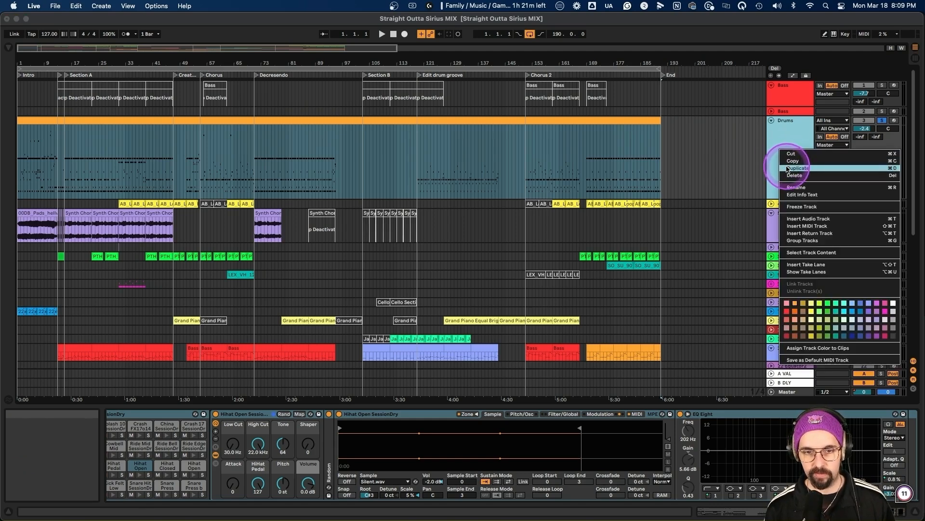
{"action": "left_click", "coordinate": [787, 168]}
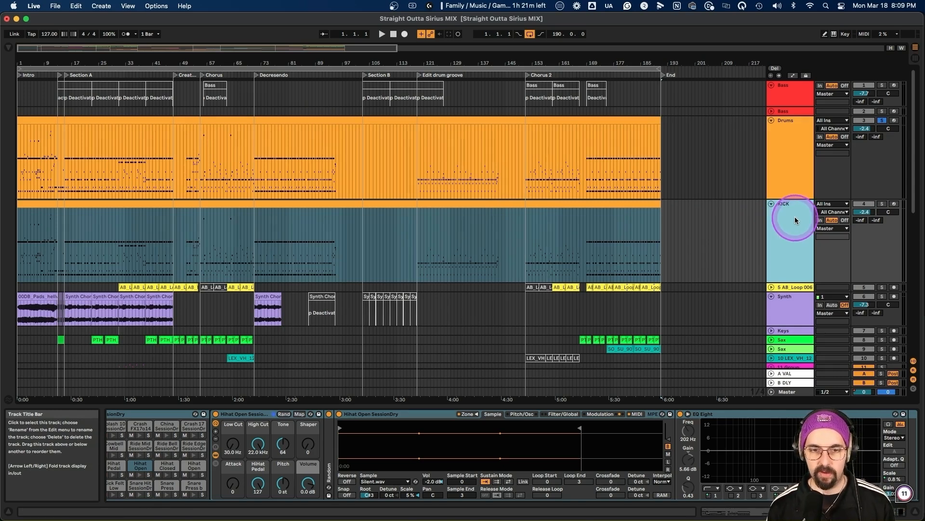
Open the KICK track's consolidated clip in the MIDI note editor.
{"action": "left_click", "coordinate": [595, 204]}
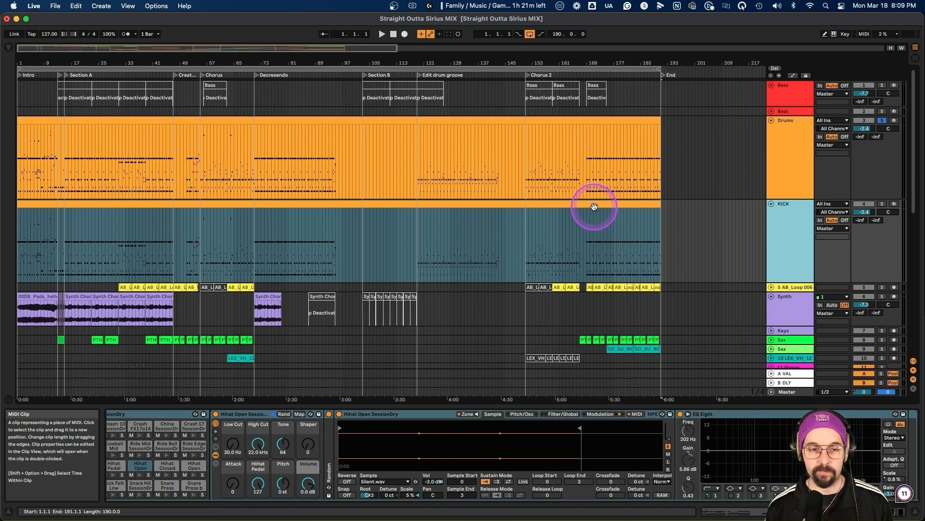
{"action": "double_click", "coordinate": [594, 205]}
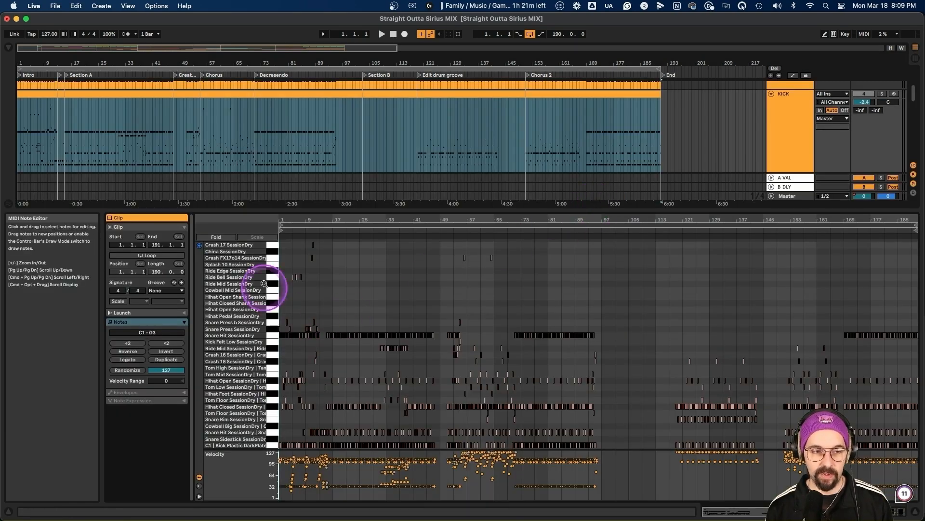
Try removing the Crash 17 and Crash FX17o14 notes from the KICK clip, and undo both deletions.
{"action": "left_click", "coordinate": [269, 245]}
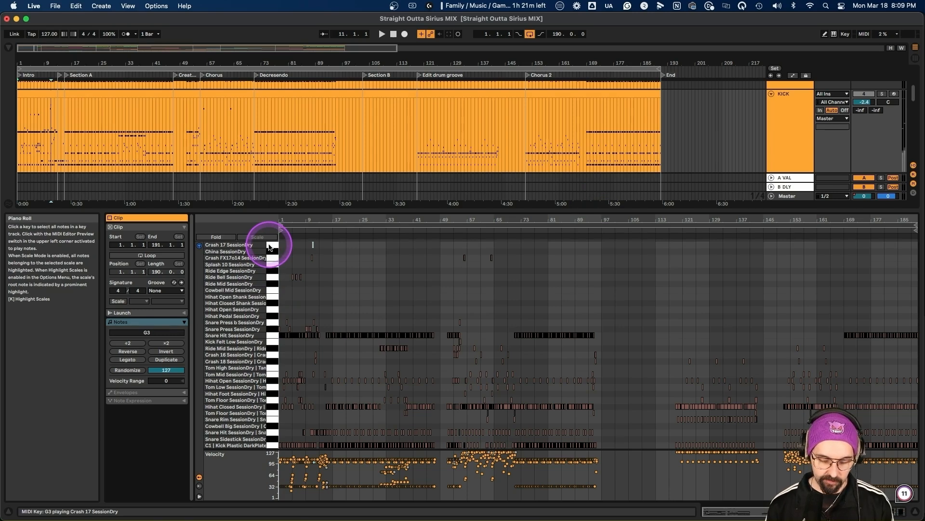
{"action": "left_click", "coordinate": [271, 259]}
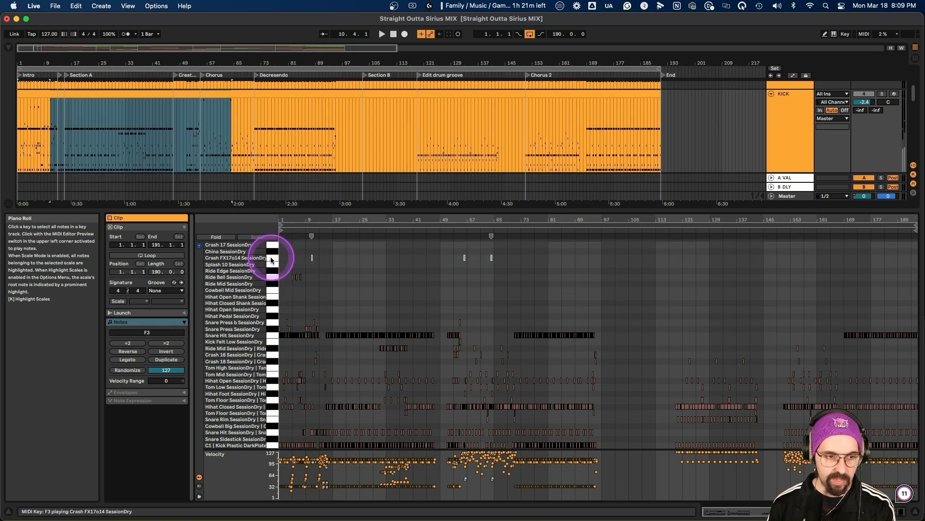
{"action": "left_click", "coordinate": [272, 264]}
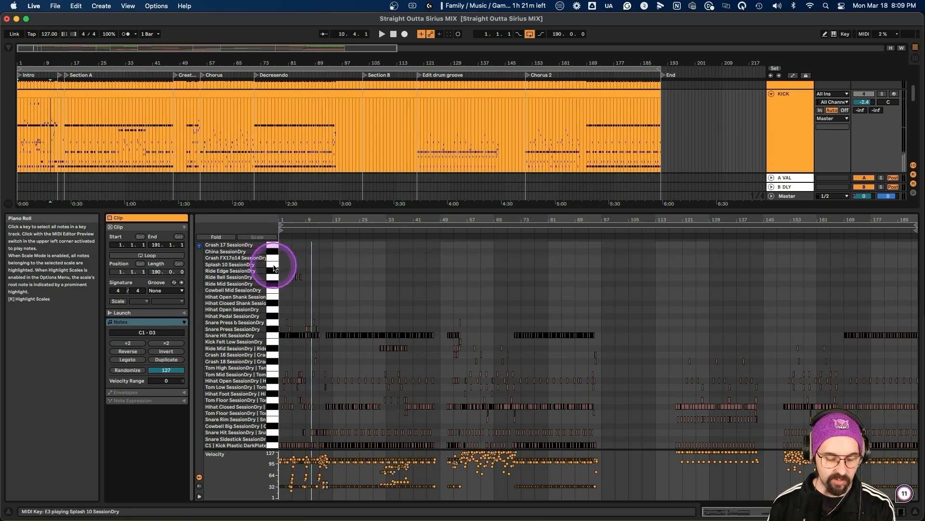
{"action": "key", "text": "super+z"}
{"action": "key", "text": "super+z"}
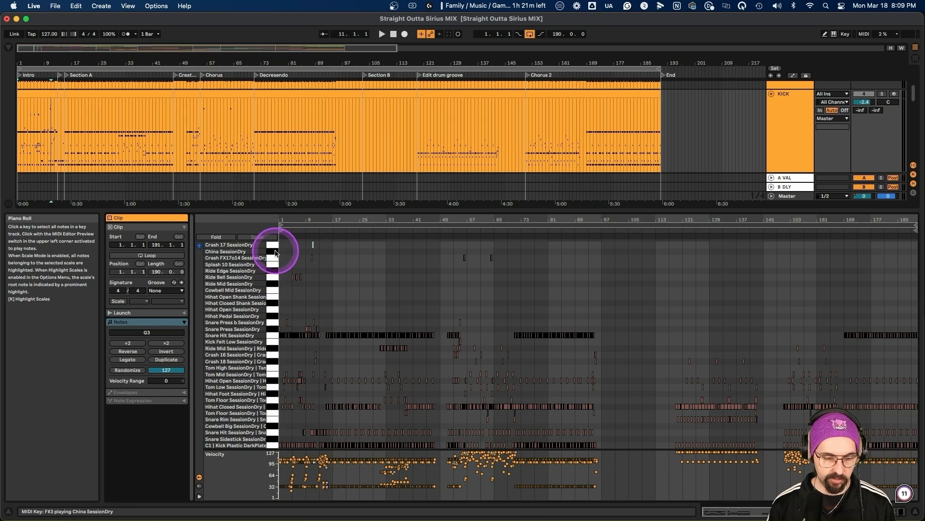
Solo the KICK track and deactivate the Crash 17, Crash FX17o14 and Ride Bell notes in its clip.
{"action": "left_click", "coordinate": [273, 259]}
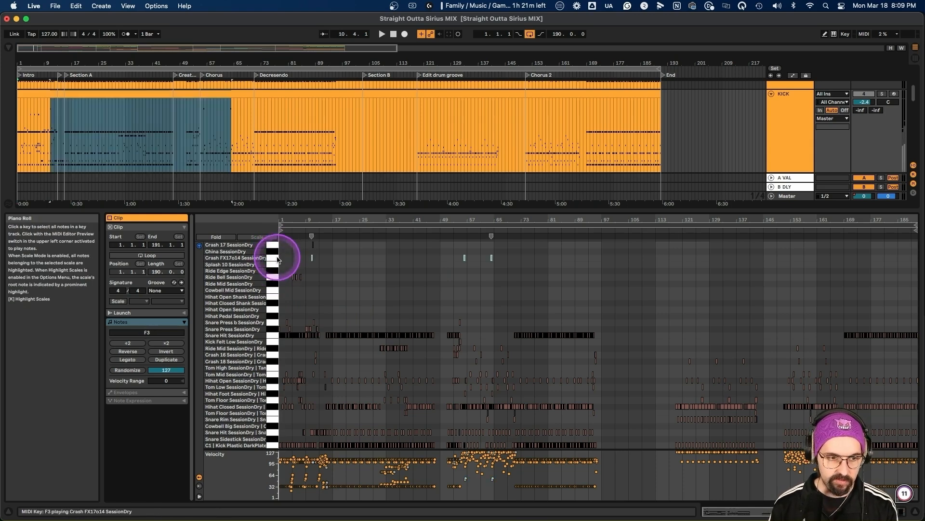
{"action": "left_click", "coordinate": [274, 277]}
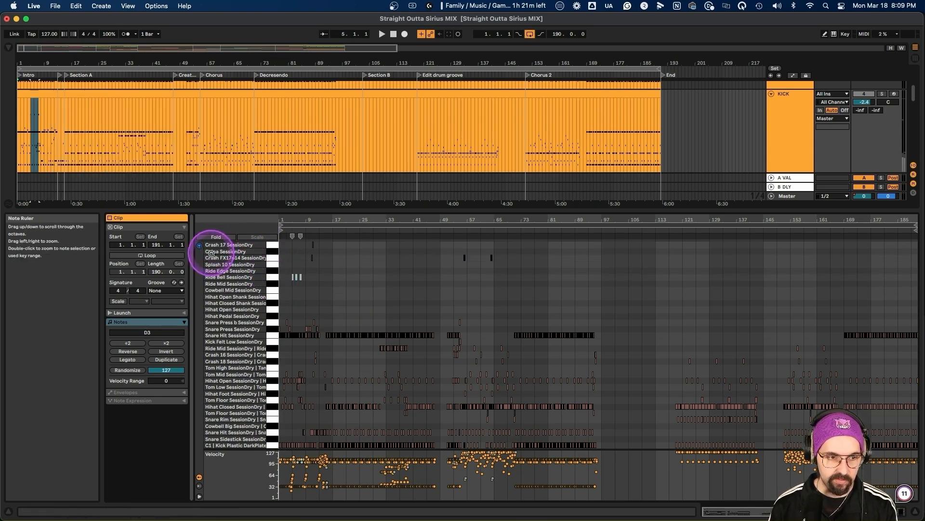
{"action": "scroll", "coordinate": [875, 112], "scroll_direction": "up", "scroll_amount": 2}
{"action": "left_click", "coordinate": [882, 111]}
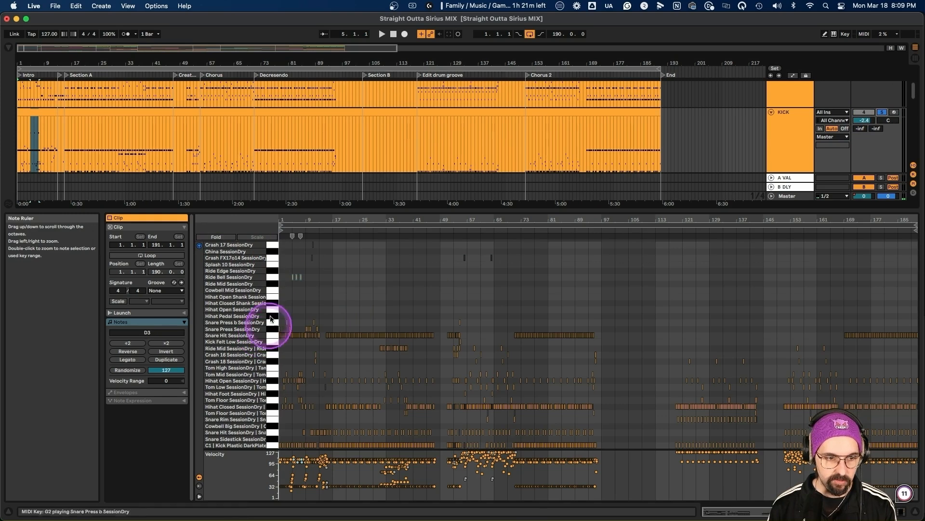
{"action": "left_click", "coordinate": [272, 258]}
{"action": "left_click", "coordinate": [271, 245]}
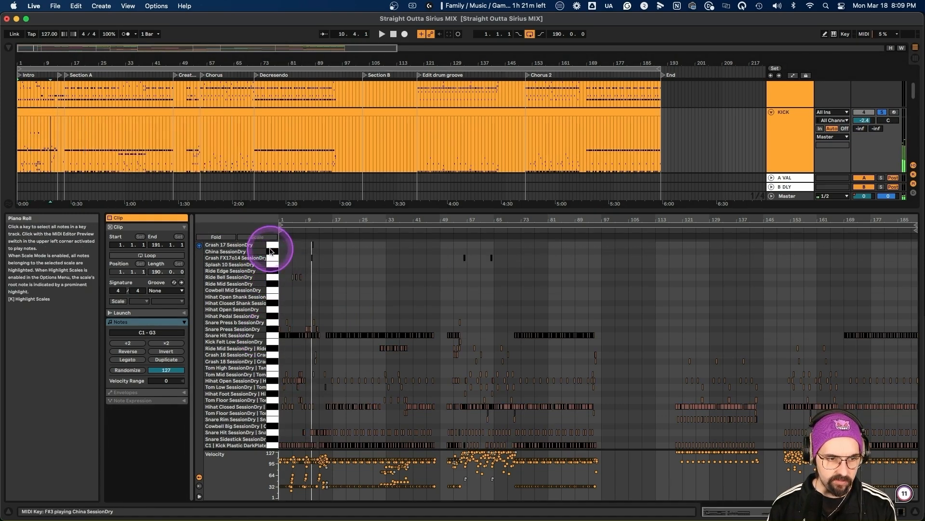
{"action": "left_click", "coordinate": [272, 277]}
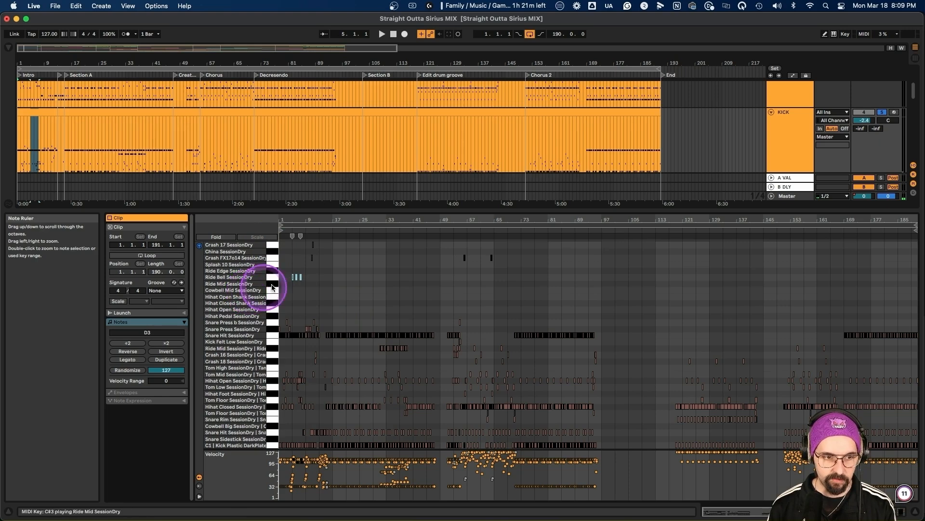
Fold the KICK clip's note editor so only the drum rows containing notes are listed.
{"action": "scroll", "coordinate": [296, 279], "scroll_direction": "up", "scroll_amount": 3}
{"action": "scroll", "coordinate": [297, 277], "scroll_direction": "up", "scroll_amount": 5}
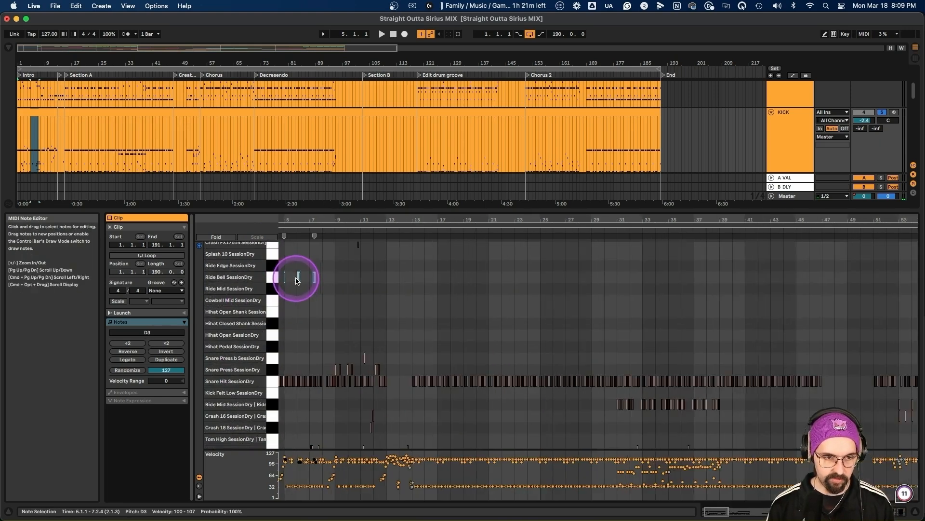
{"action": "scroll", "coordinate": [285, 306], "scroll_direction": "up", "scroll_amount": 8}
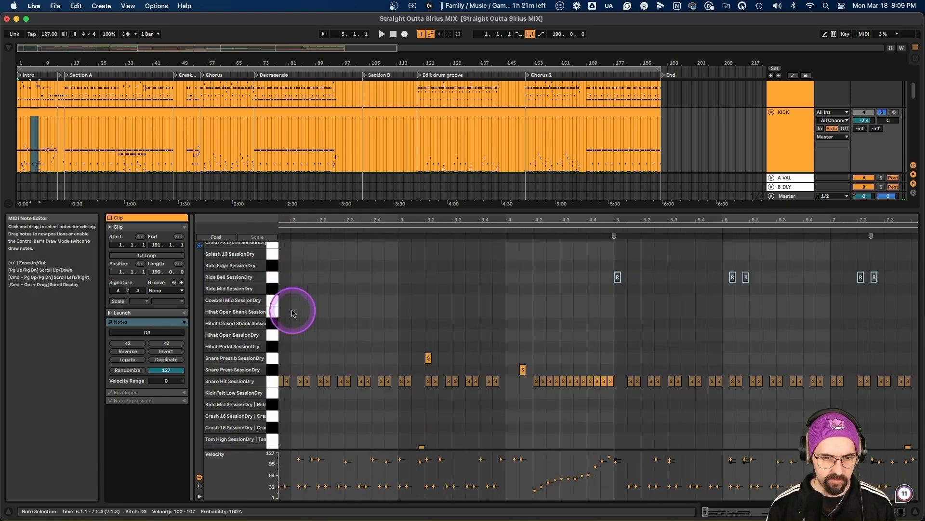
{"action": "scroll", "coordinate": [291, 313], "scroll_direction": "up", "scroll_amount": 10}
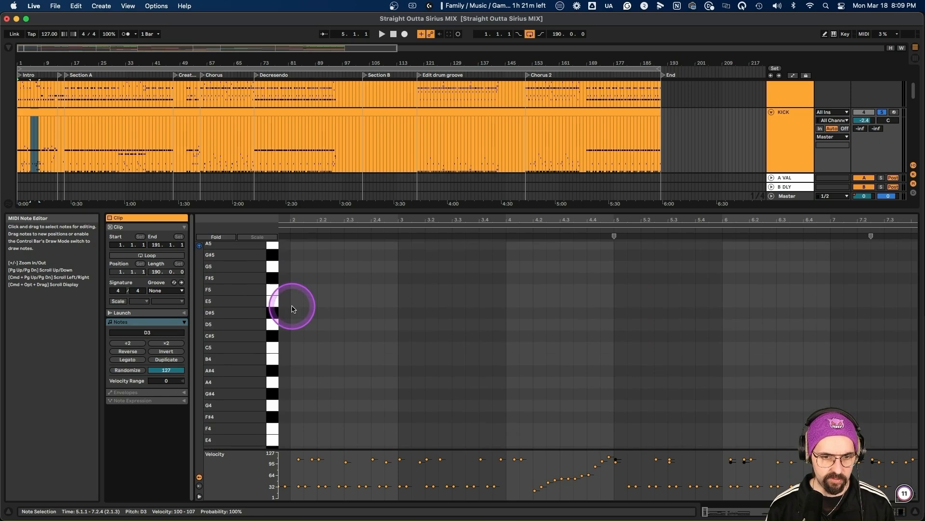
{"action": "scroll", "coordinate": [292, 309], "scroll_direction": "down", "scroll_amount": 10}
{"action": "left_click", "coordinate": [224, 238]}
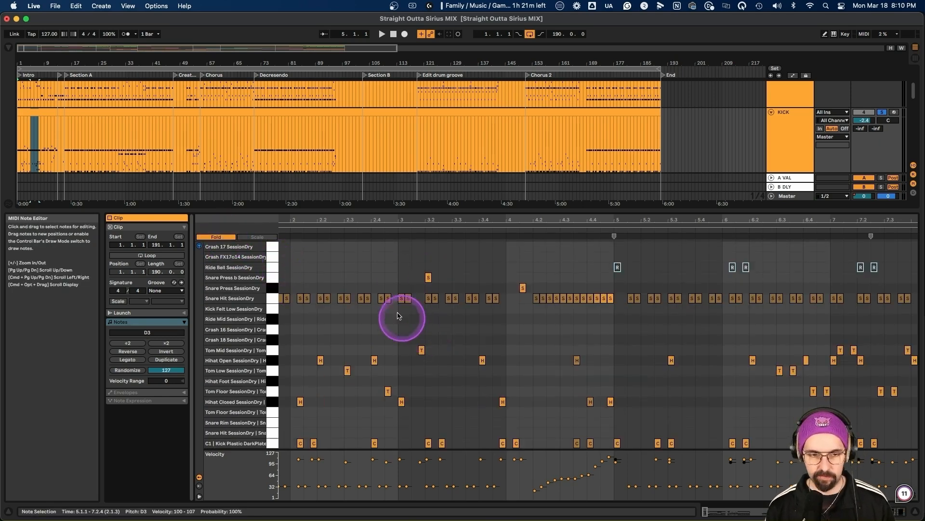
Deactivate the Snare Press b, Snare Press, upper Snare Hit, Ride Mid, Crash 16 and Crash 18 notes, keeping Kick Felt Low active.
{"action": "left_click", "coordinate": [272, 279]}
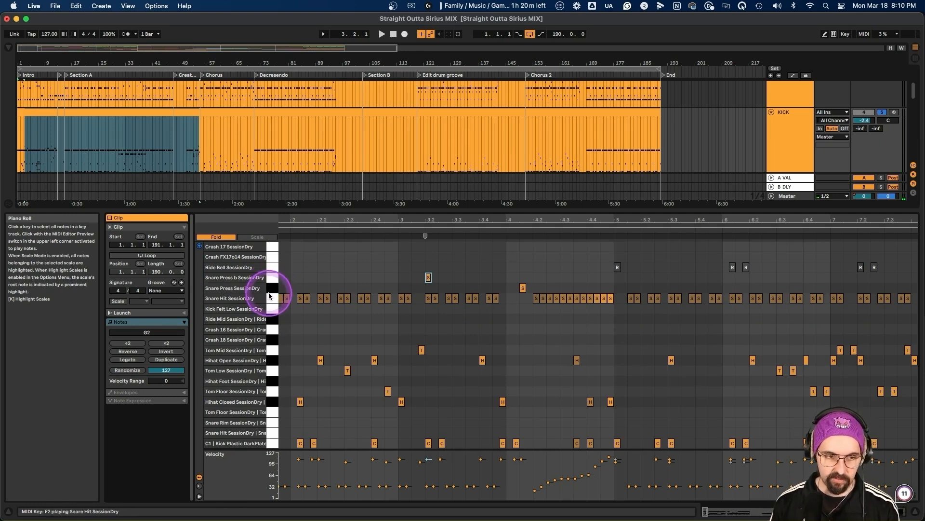
{"action": "left_click", "coordinate": [274, 287]}
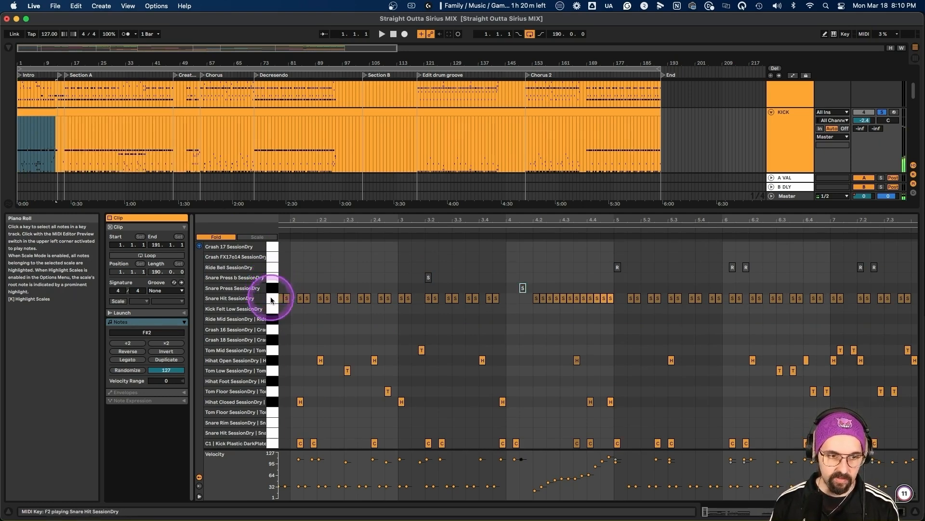
{"action": "left_click", "coordinate": [271, 299]}
{"action": "left_click", "coordinate": [274, 311]}
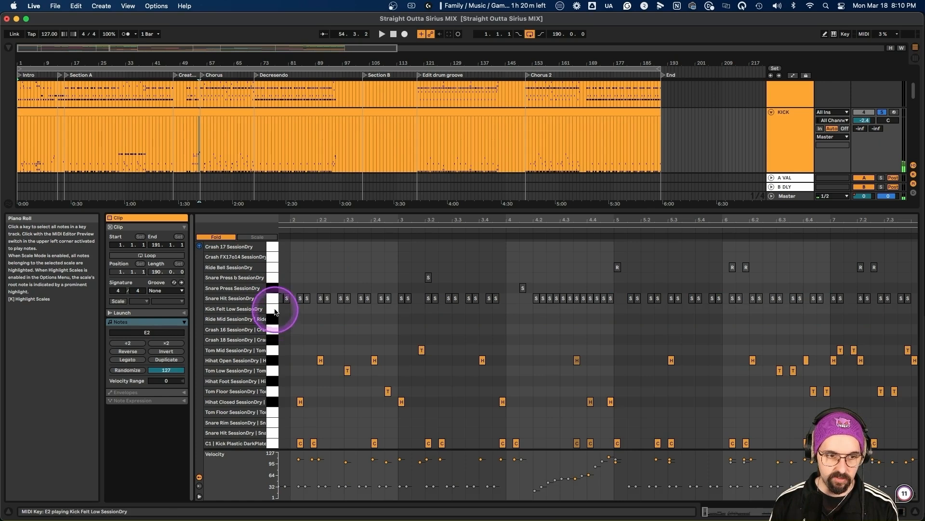
{"action": "left_click", "coordinate": [274, 317]}
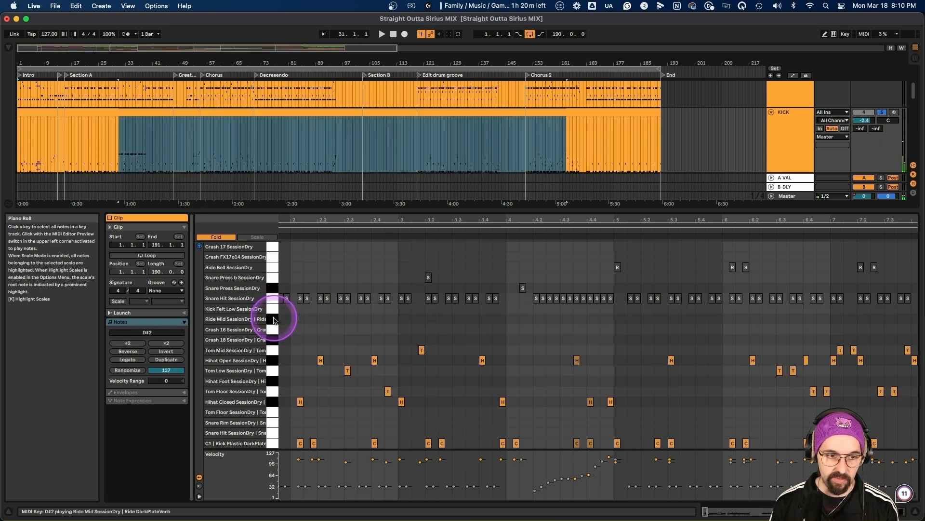
{"action": "left_click", "coordinate": [273, 329]}
{"action": "left_click", "coordinate": [276, 342]}
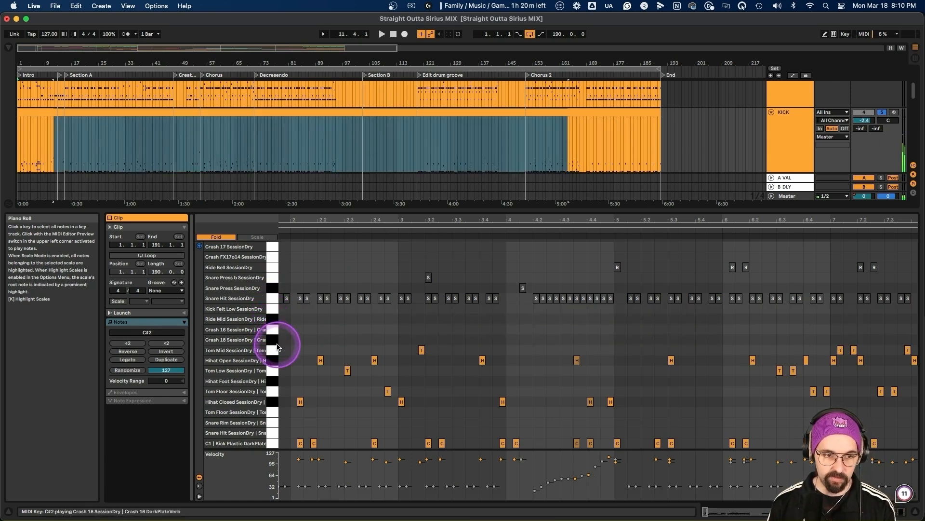
Deactivate all Tom Mid, Hihat Open, Tom Low and Hihat Foot notes in the KICK clip.
{"action": "left_click", "coordinate": [274, 350]}
{"action": "left_click", "coordinate": [274, 364]}
{"action": "key", "text": "0"}
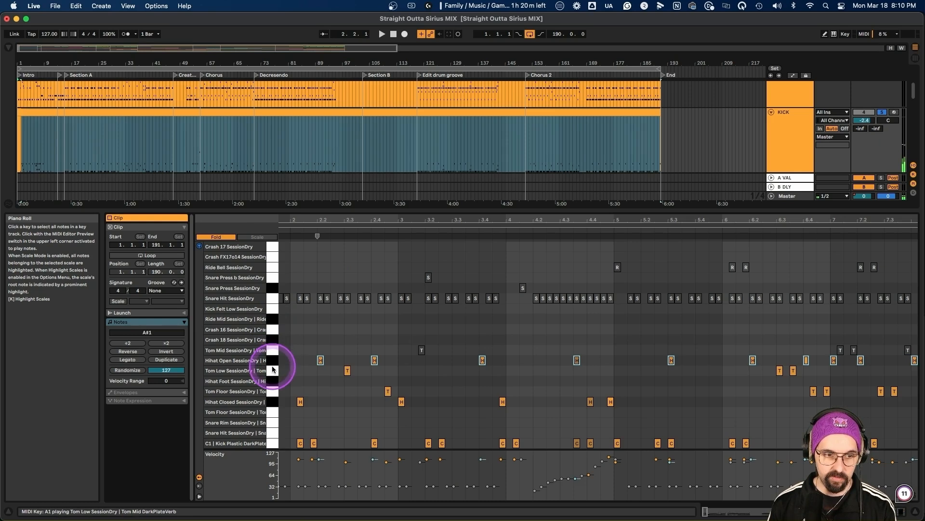
{"action": "left_click", "coordinate": [275, 371]}
{"action": "key", "text": "0"}
{"action": "left_click", "coordinate": [276, 383]}
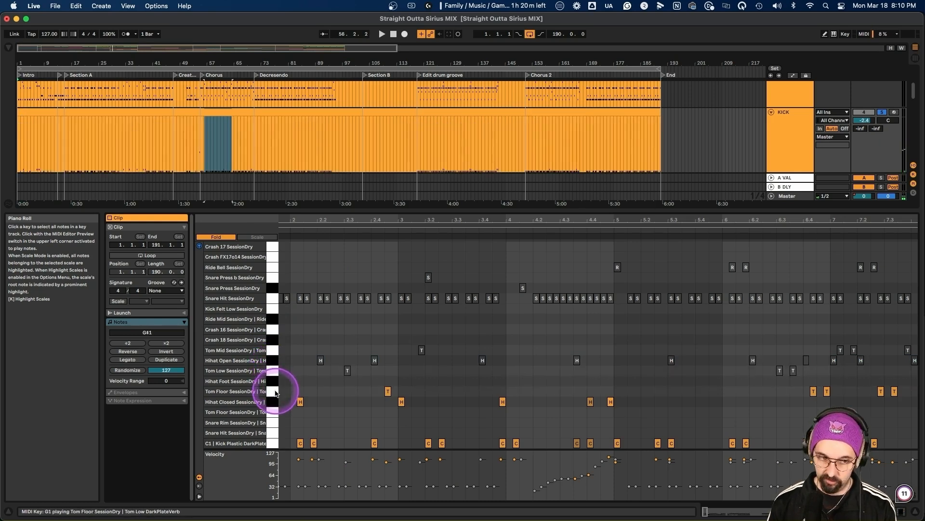
Deactivate the Hihat Closed, Tom Floor, Snare Rim and lower Snare Hit notes, and select the active C1 kick notes.
{"action": "left_click", "coordinate": [273, 403]}
{"action": "key", "text": "0"}
{"action": "left_click", "coordinate": [273, 411]}
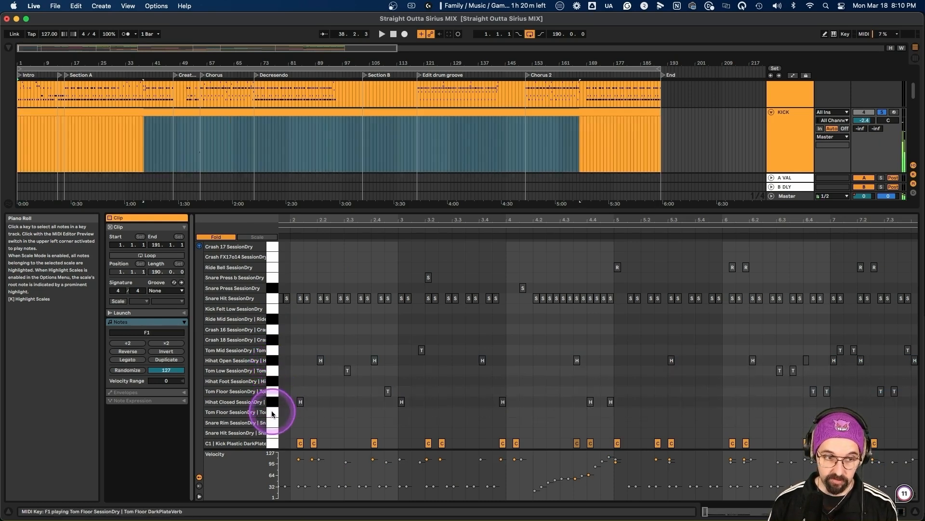
{"action": "left_click", "coordinate": [273, 422]}
{"action": "left_click", "coordinate": [275, 432]}
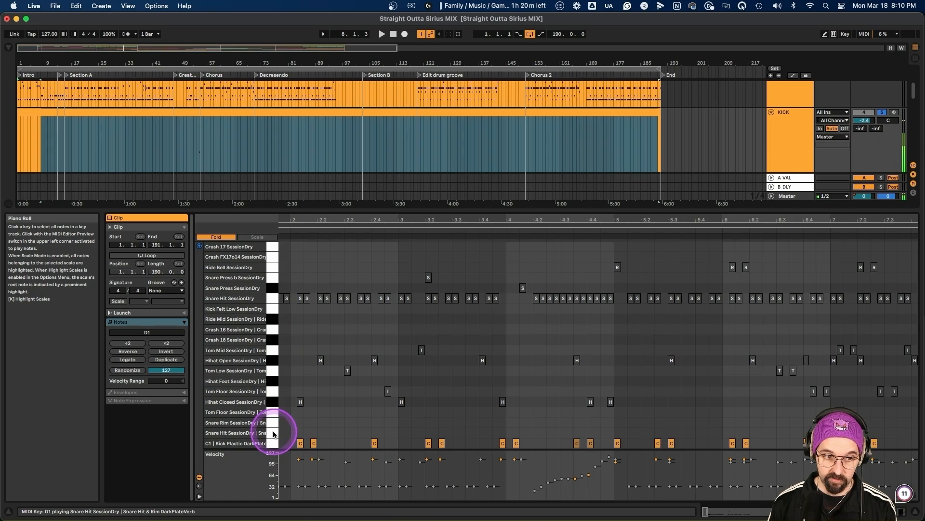
{"action": "left_click", "coordinate": [272, 443]}
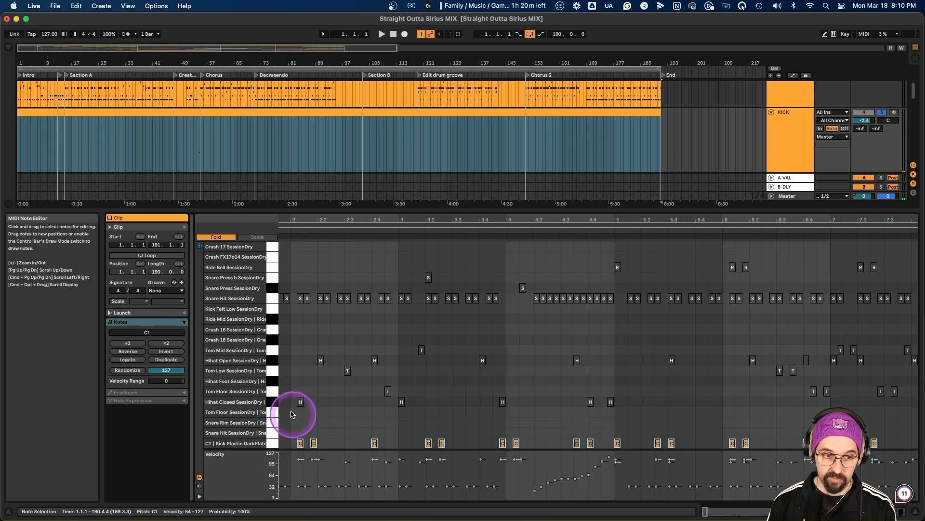
Play the first bars of the soloed KICK track to check the isolated kick part.
{"action": "scroll", "coordinate": [869, 119], "scroll_direction": "up", "scroll_amount": 4}
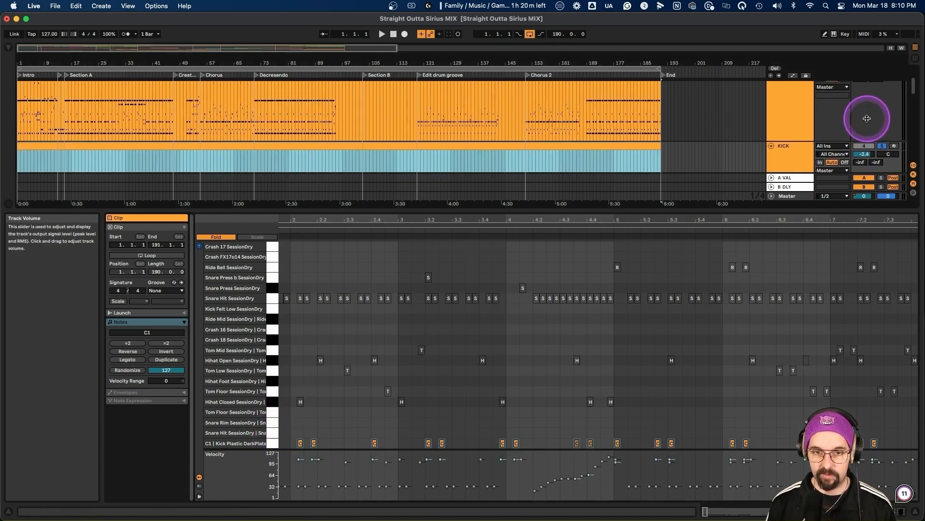
{"action": "scroll", "coordinate": [735, 124], "scroll_direction": "down", "scroll_amount": 5}
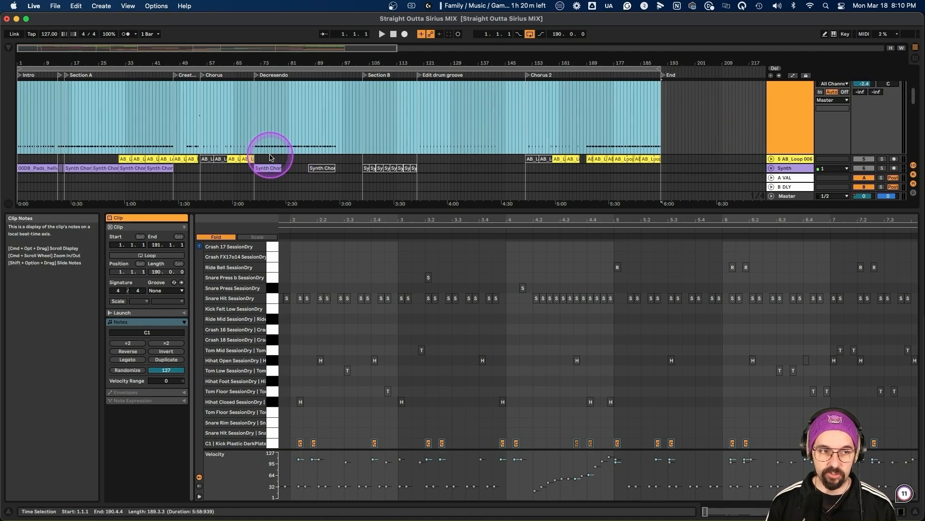
{"action": "key", "text": "space"}
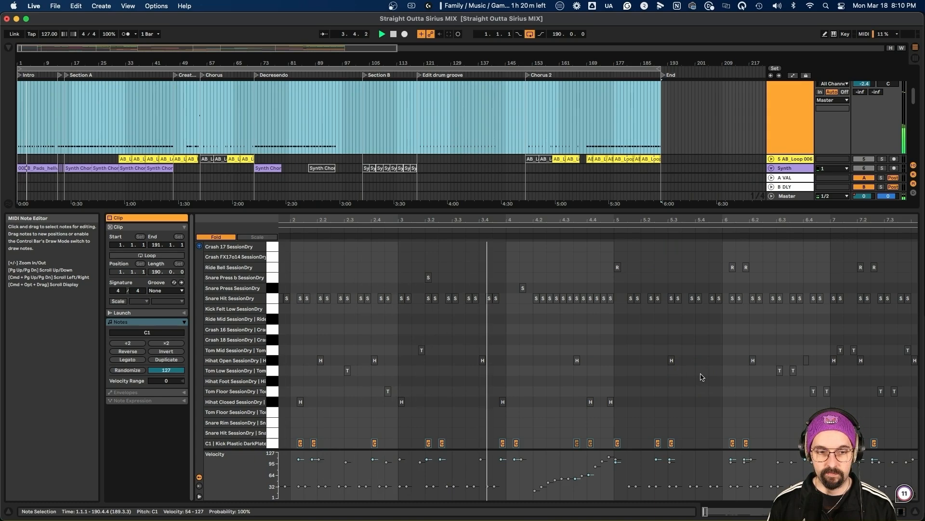
{"action": "key", "text": "space"}
Hide the clip detail view and freeze the KICK track.
{"action": "left_click", "coordinate": [917, 514]}
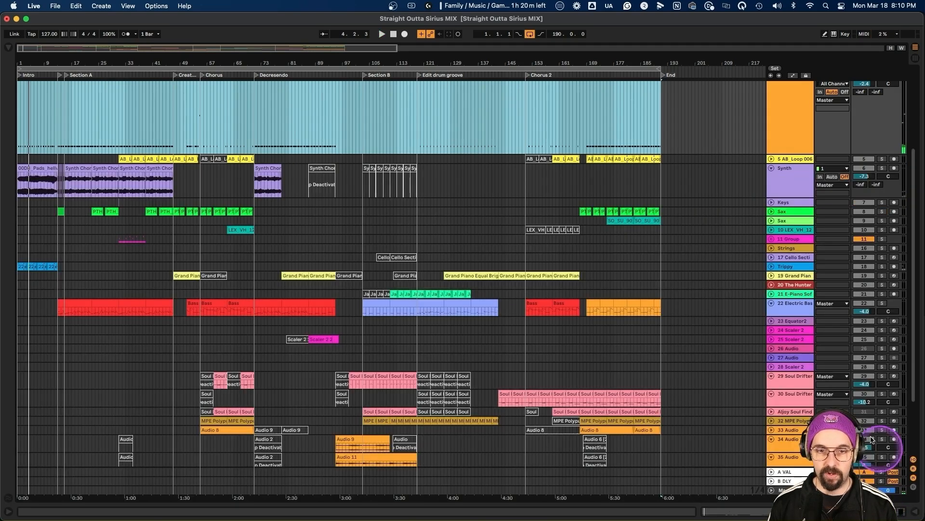
{"action": "scroll", "coordinate": [749, 299], "scroll_direction": "up", "scroll_amount": 5}
{"action": "left_click", "coordinate": [783, 221]}
{"action": "left_click", "coordinate": [793, 179]}
{"action": "left_click", "coordinate": [796, 230]}
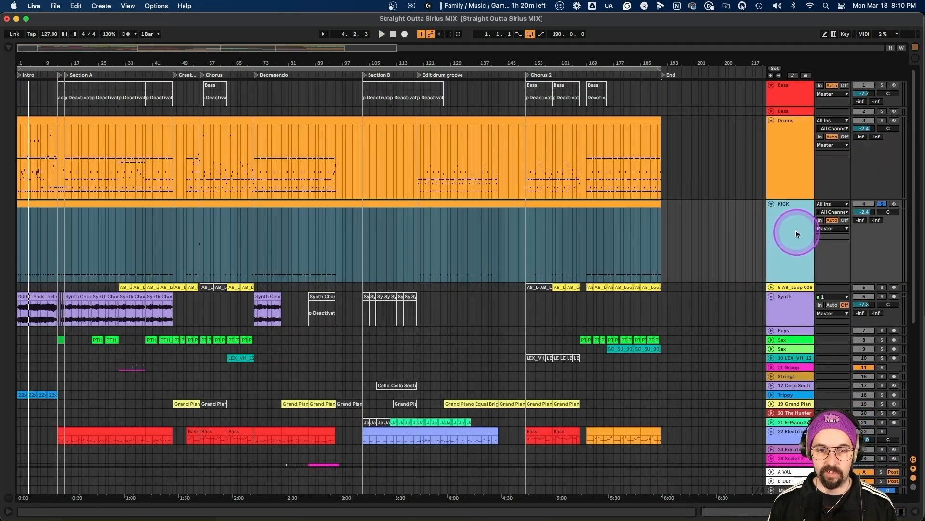
{"action": "right_click", "coordinate": [797, 234]}
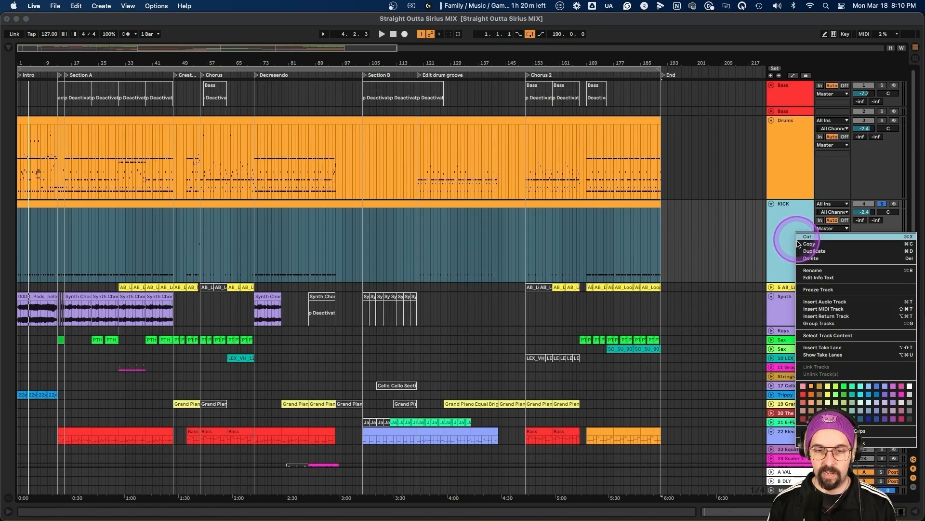
{"action": "left_click", "coordinate": [809, 290]}
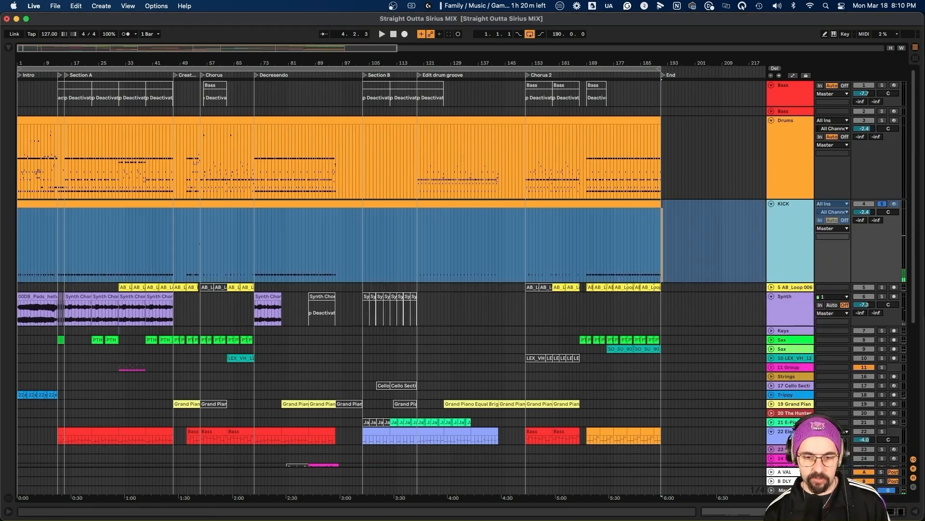
Look over the frozen KICK track's device chain and flatten the track to audio.
{"action": "left_click", "coordinate": [790, 512]}
{"action": "scroll", "coordinate": [743, 495], "scroll_direction": "right", "scroll_amount": 15}
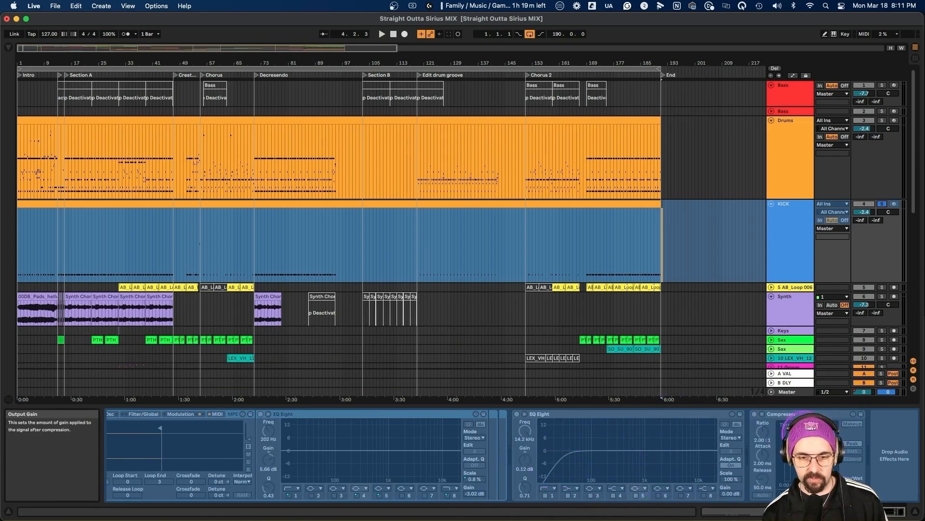
{"action": "scroll", "coordinate": [767, 455], "scroll_direction": "left", "scroll_amount": 15}
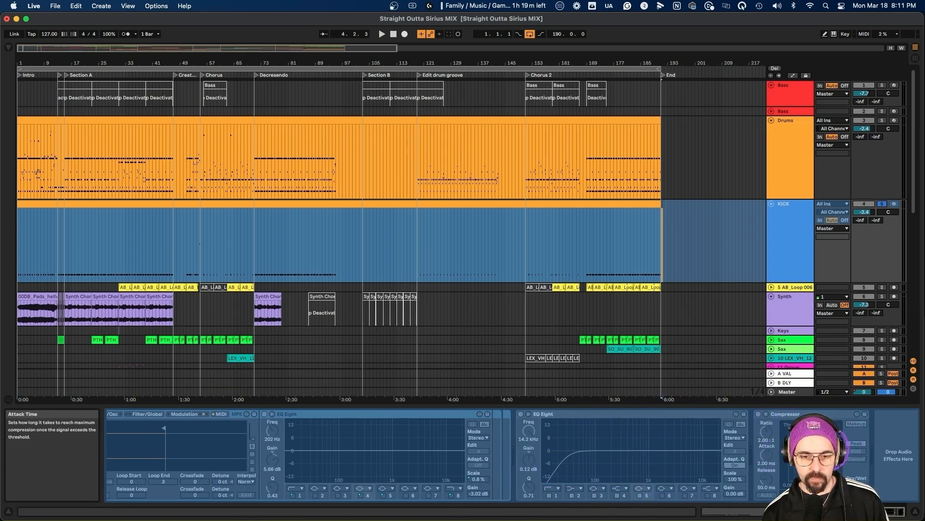
{"action": "scroll", "coordinate": [775, 453], "scroll_direction": "left", "scroll_amount": 3}
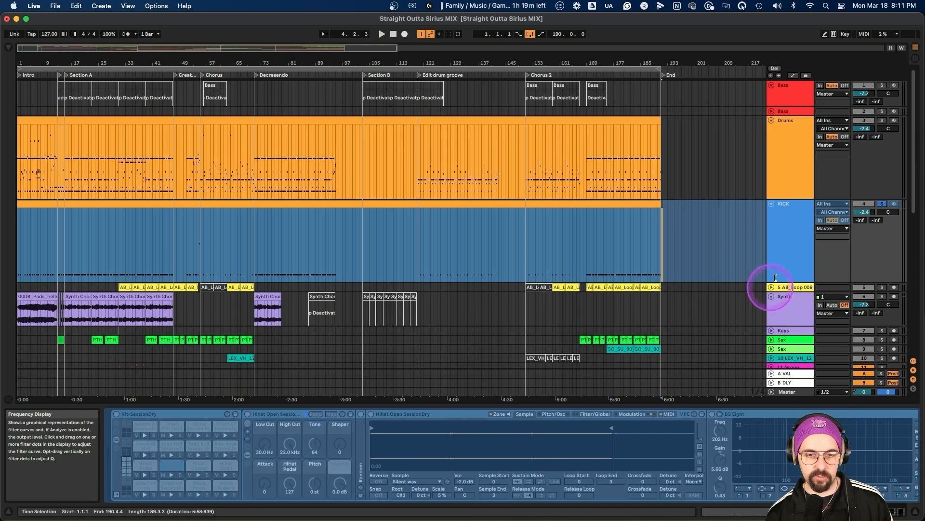
{"action": "right_click", "coordinate": [786, 237]}
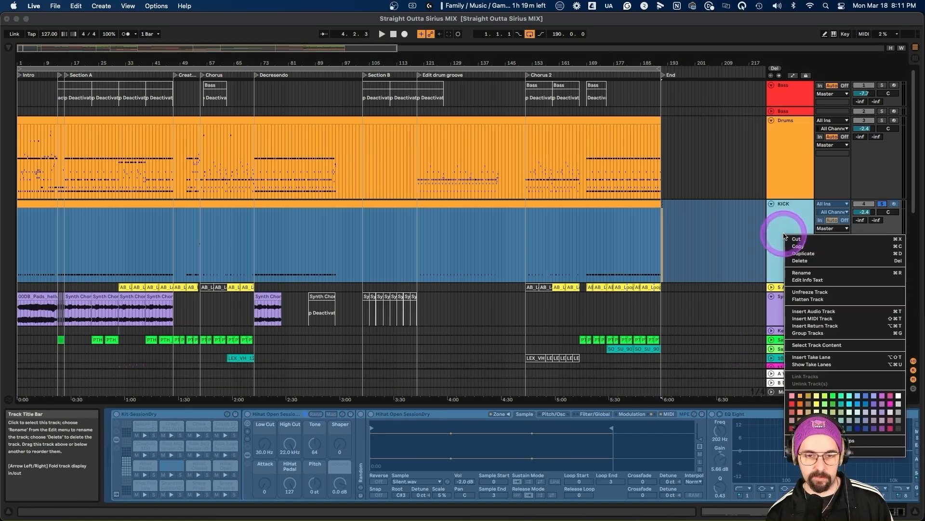
{"action": "left_click", "coordinate": [800, 299]}
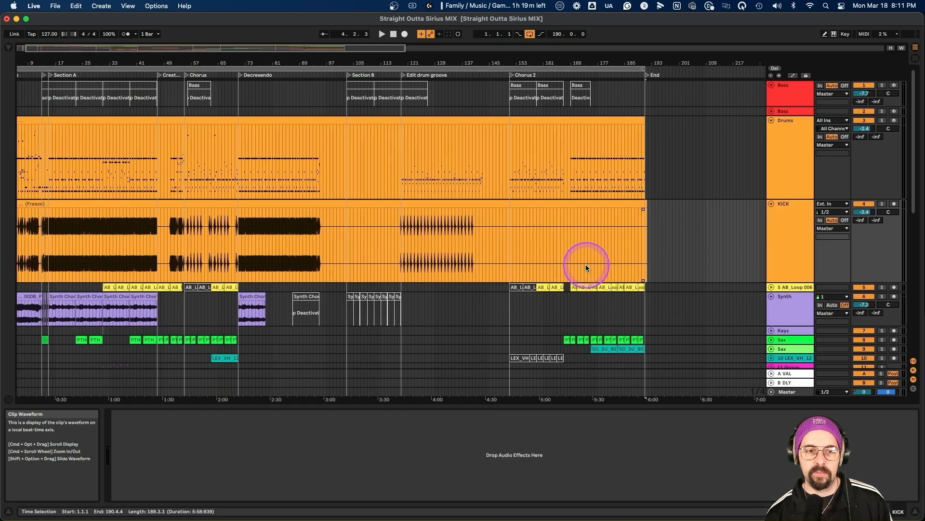
{"action": "left_click", "coordinate": [782, 215]}
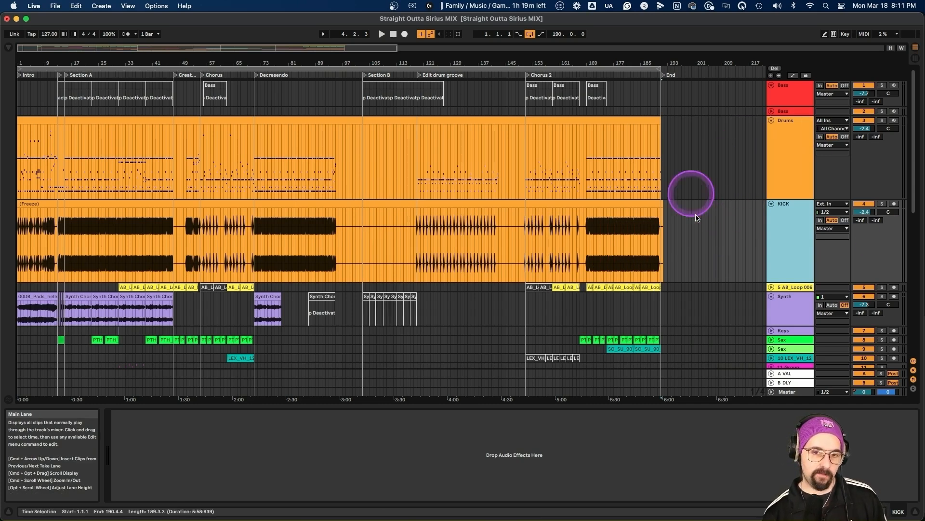
{"action": "left_click", "coordinate": [794, 141]}
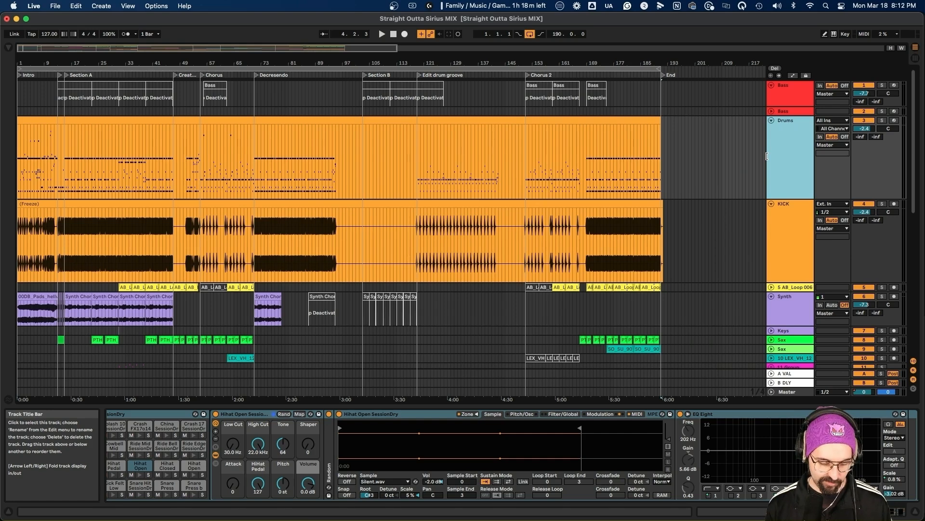
{"action": "left_click", "coordinate": [678, 190]}
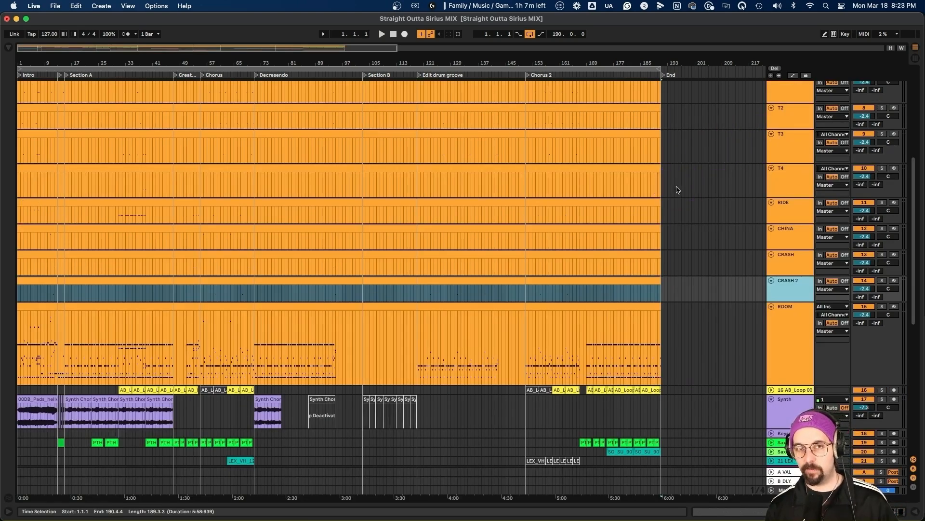
{"action": "scroll", "coordinate": [685, 194], "scroll_direction": "up", "scroll_amount": 8}
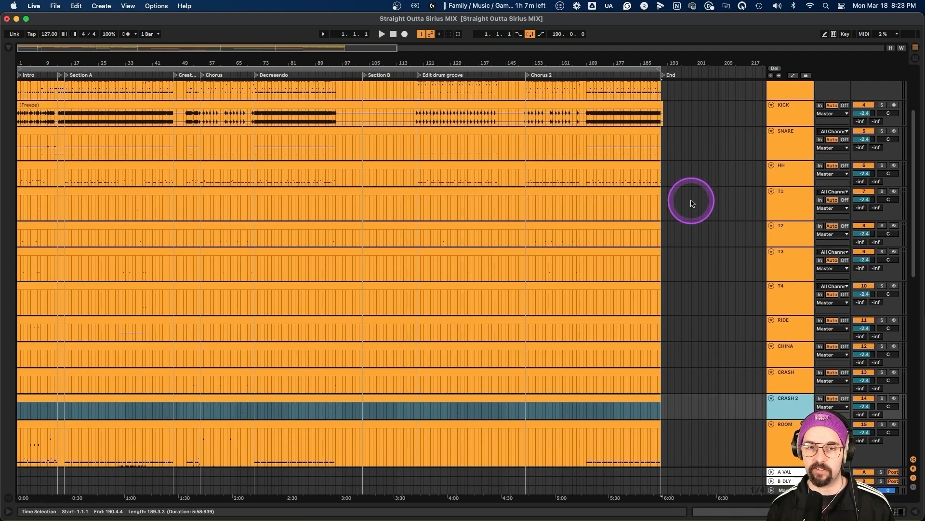
Compare the original Drums clip with the split drum tracks and select the ROOM track.
{"action": "left_click", "coordinate": [773, 120]}
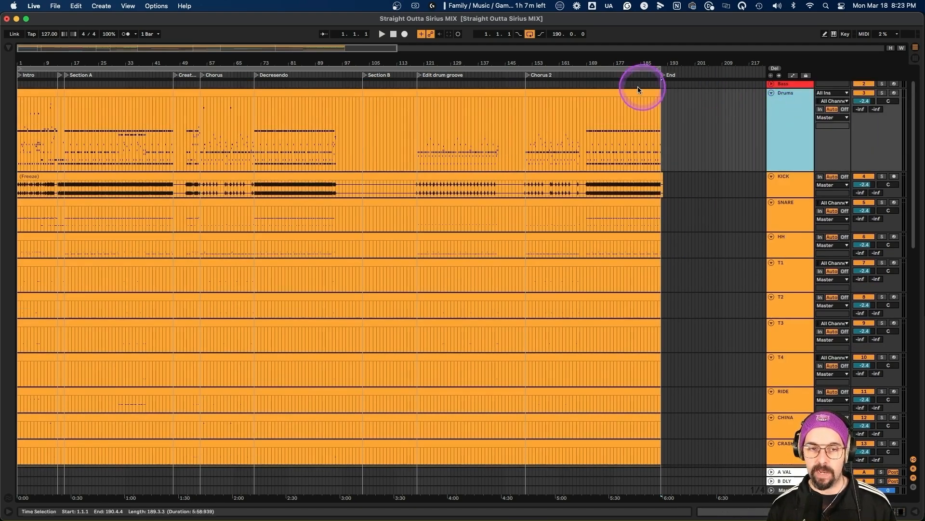
{"action": "left_click", "coordinate": [627, 92]}
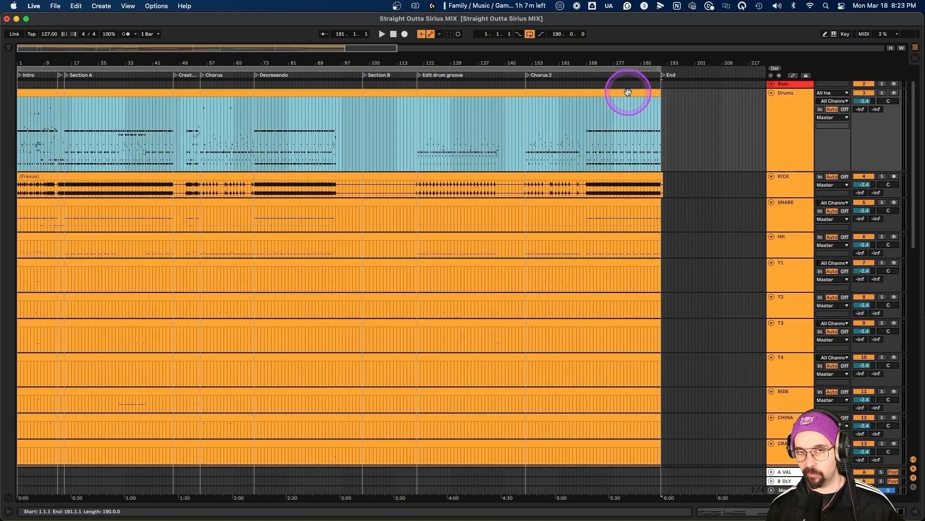
{"action": "scroll", "coordinate": [641, 159], "scroll_direction": "down", "scroll_amount": 5}
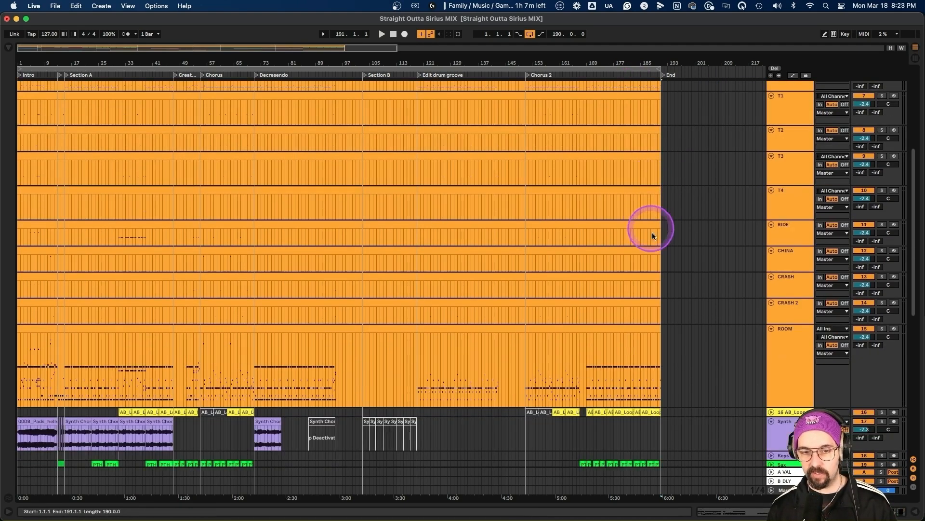
{"action": "left_click", "coordinate": [782, 344]}
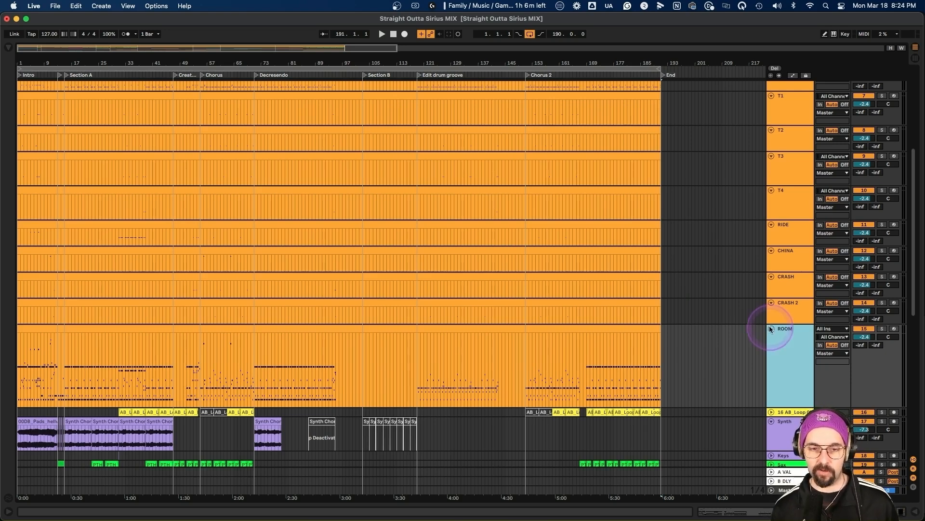
{"action": "scroll", "coordinate": [769, 321], "scroll_direction": "up", "scroll_amount": 5}
{"action": "scroll", "coordinate": [774, 157], "scroll_direction": "down", "scroll_amount": 2}
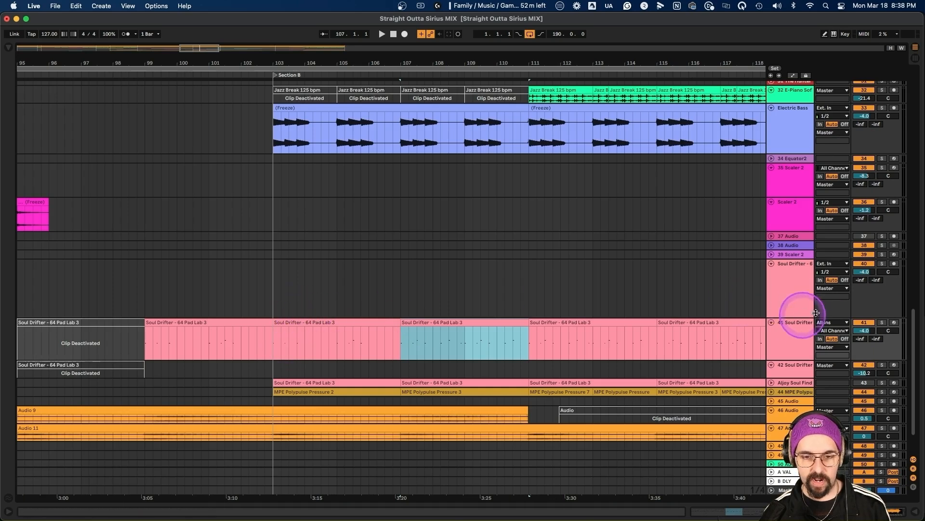
Solo track 41 Soul Drifter and play its clip starting at bar 103.
{"action": "left_click", "coordinate": [883, 322]}
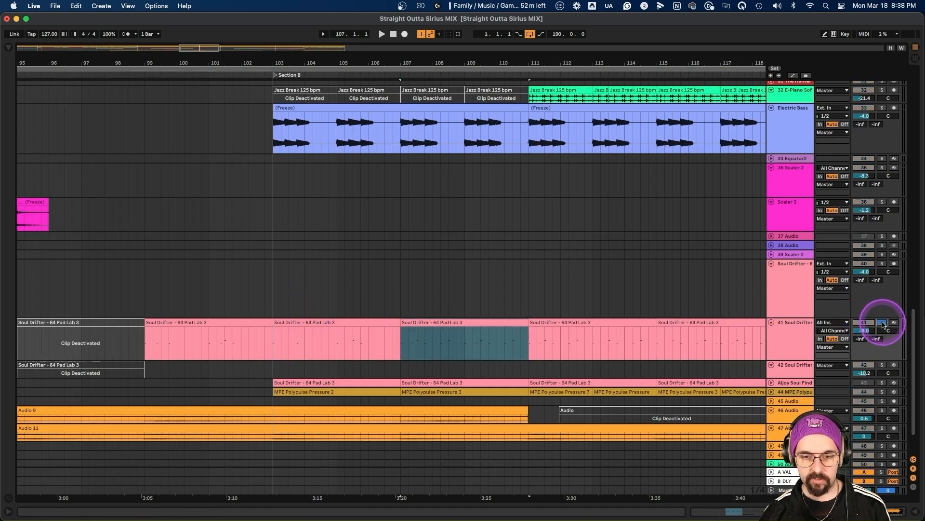
{"action": "left_click", "coordinate": [231, 323]}
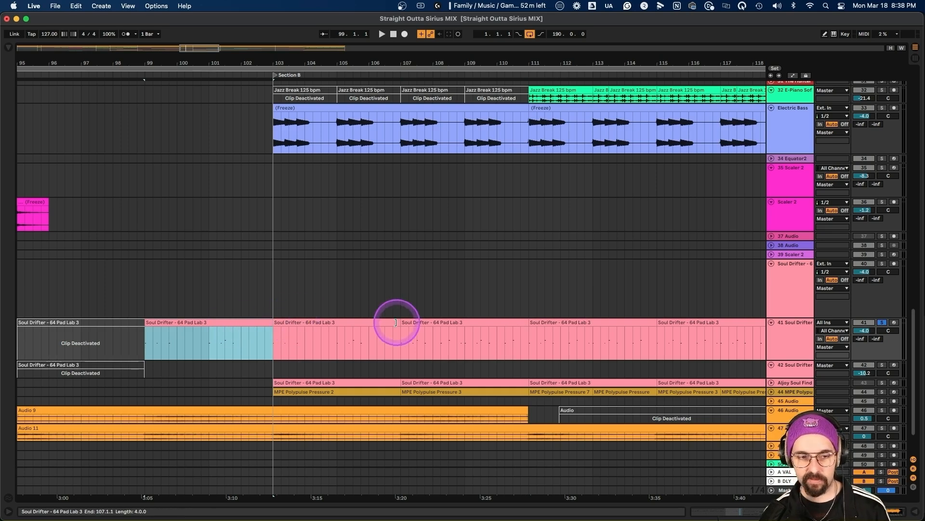
{"action": "left_click", "coordinate": [367, 323]}
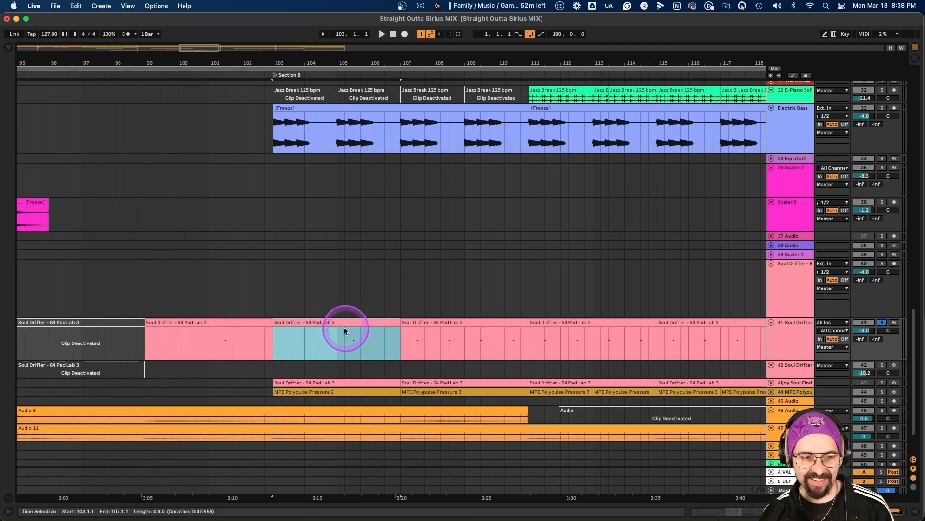
{"action": "key", "text": "space"}
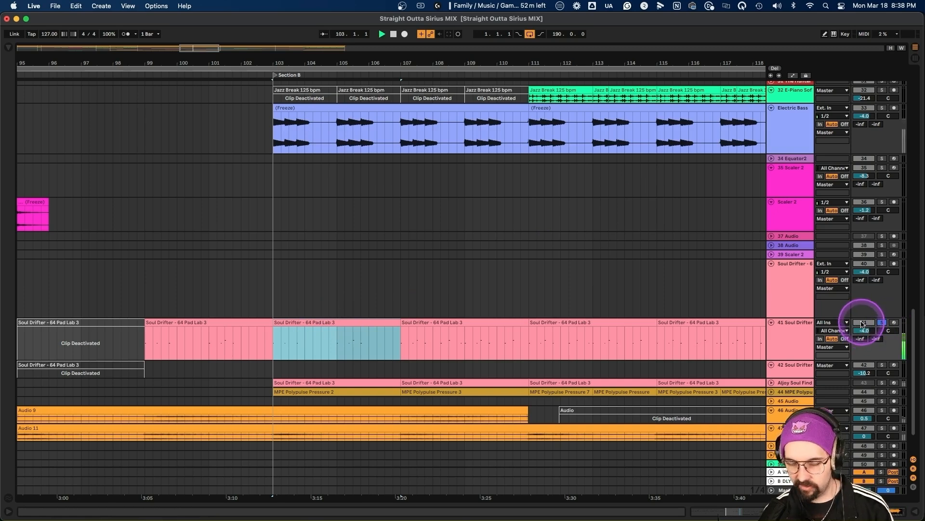
{"action": "left_click", "coordinate": [796, 324]}
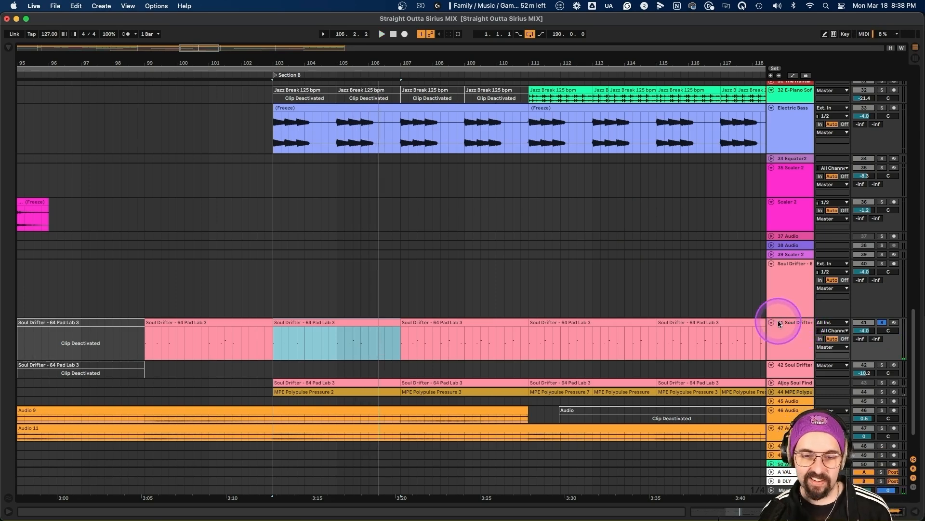
{"action": "scroll", "coordinate": [545, 310], "scroll_direction": "down", "scroll_amount": 1}
{"action": "left_click", "coordinate": [545, 309]}
{"action": "left_click", "coordinate": [794, 333]}
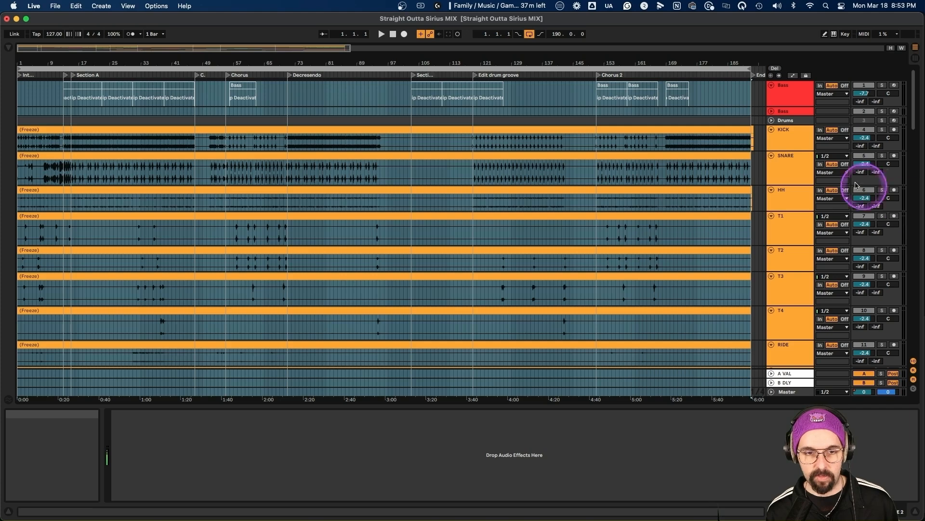
Look over the flattened drum tracks from KICK to ROOM and the remaining tracks down to AMBIANCE.
{"action": "left_click", "coordinate": [787, 140]}
{"action": "left_click", "coordinate": [790, 170]}
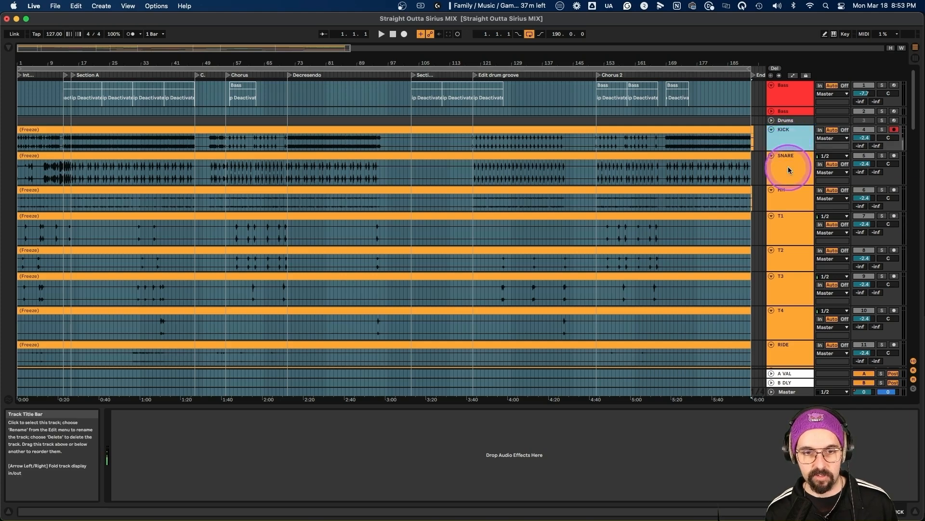
{"action": "left_click", "coordinate": [716, 205]}
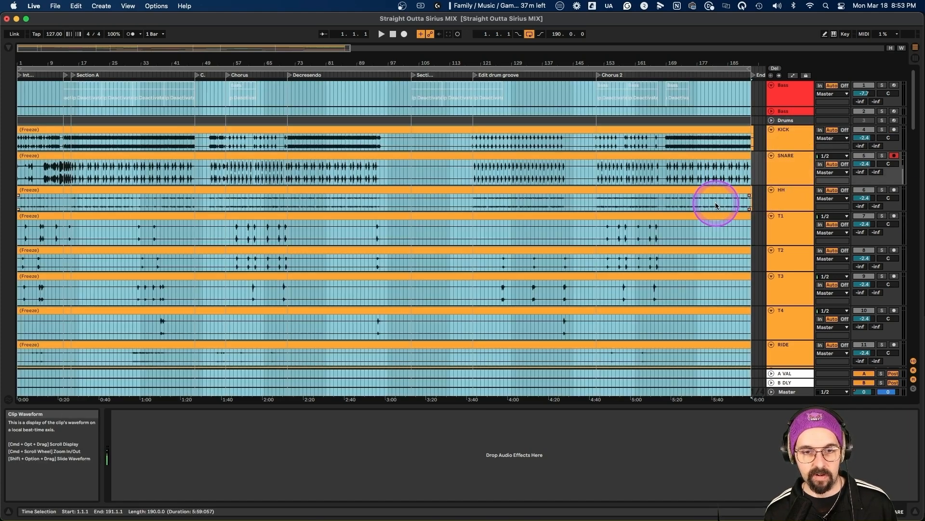
{"action": "left_click", "coordinate": [692, 217]}
{"action": "scroll", "coordinate": [691, 243], "scroll_direction": "down", "scroll_amount": 3}
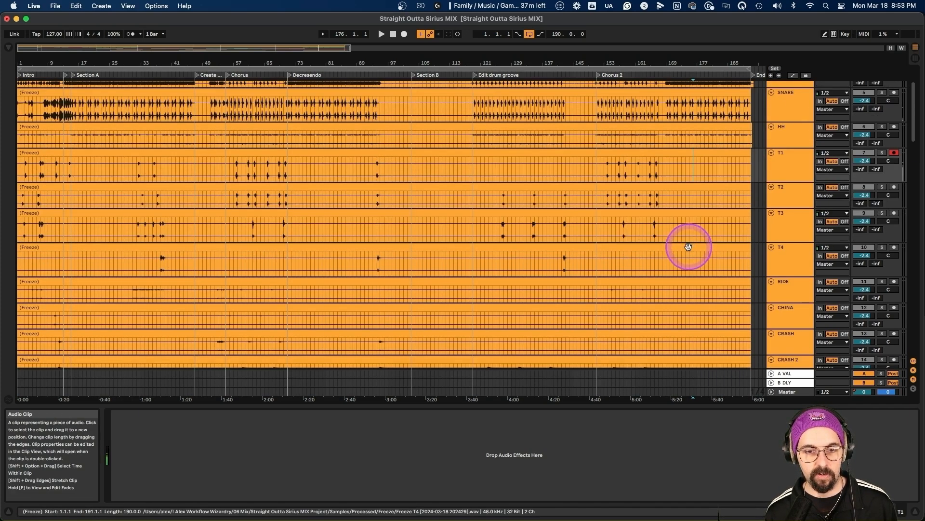
{"action": "scroll", "coordinate": [688, 247], "scroll_direction": "down", "scroll_amount": 1}
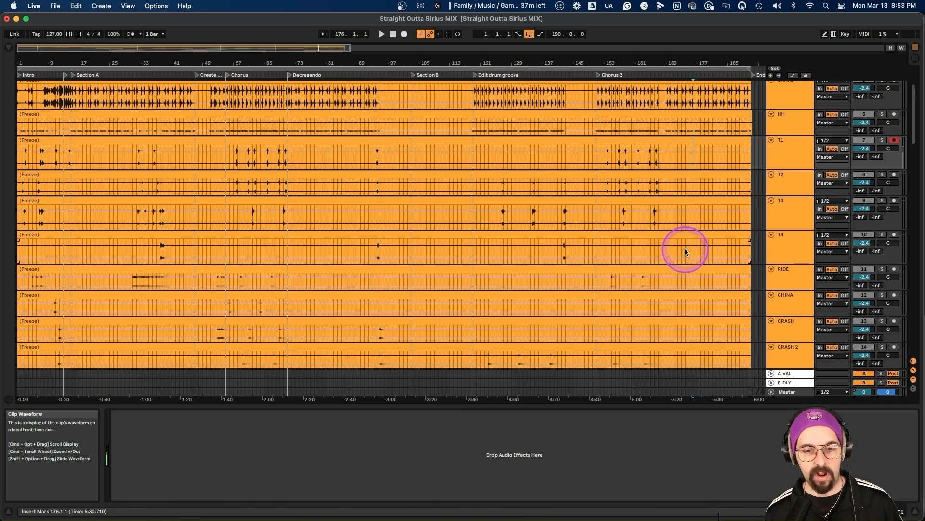
{"action": "scroll", "coordinate": [687, 251], "scroll_direction": "down", "scroll_amount": 10}
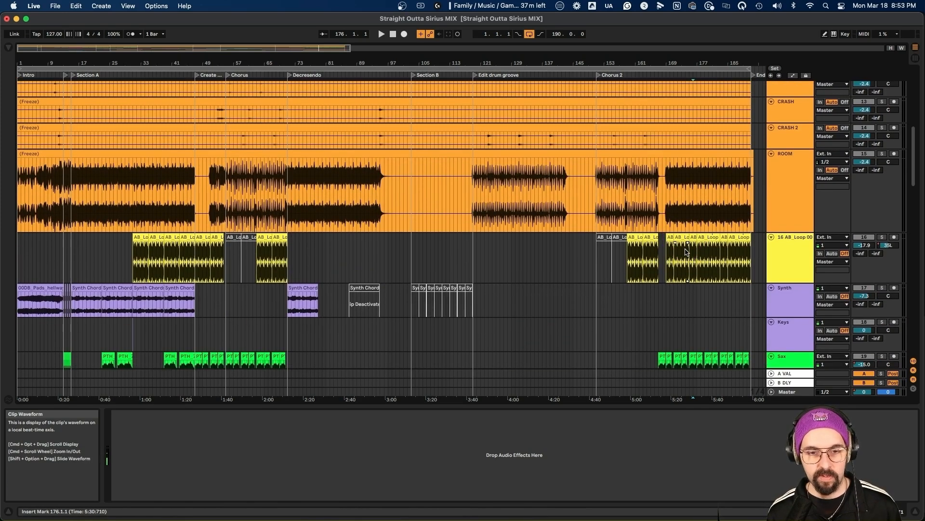
{"action": "scroll", "coordinate": [686, 252], "scroll_direction": "down", "scroll_amount": 6}
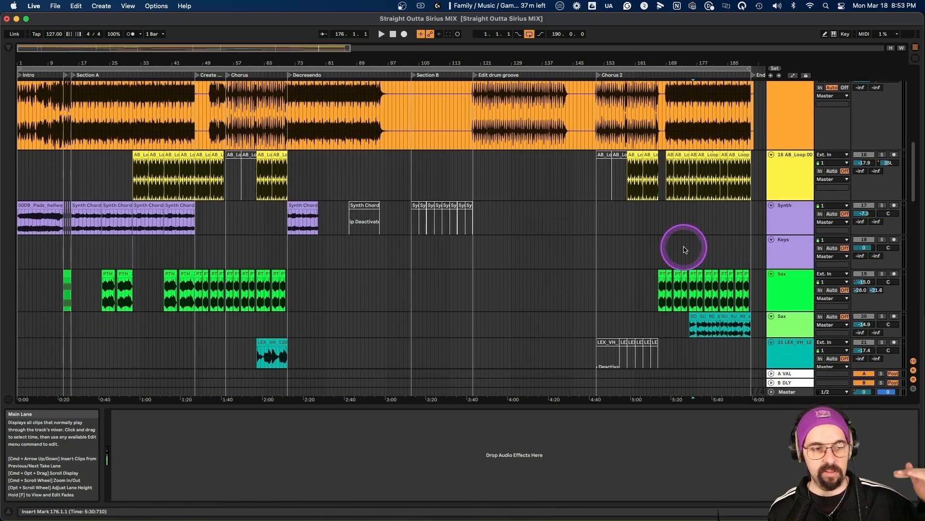
{"action": "scroll", "coordinate": [685, 250], "scroll_direction": "down", "scroll_amount": 15}
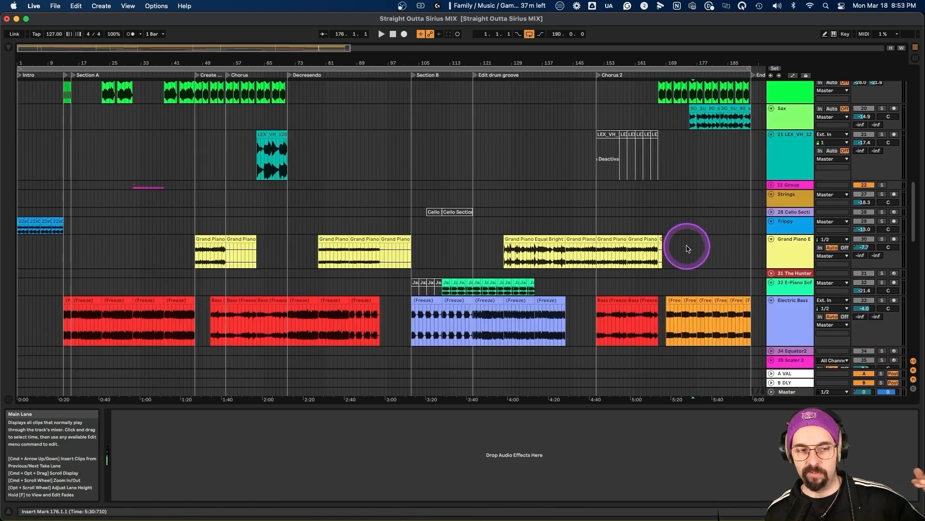
{"action": "scroll", "coordinate": [690, 249], "scroll_direction": "down", "scroll_amount": 6}
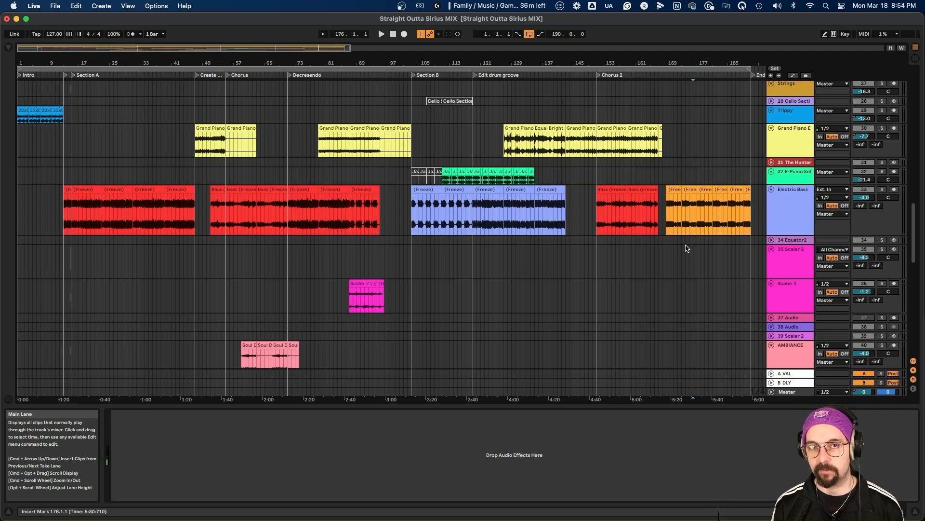
Switch to the Notion project page and check off "Increase your buffer size" under Mix Preparation.
{"action": "key", "text": "super+Tab"}
{"action": "key", "text": "super+Tab"}
{"action": "scroll", "coordinate": [593, 183], "scroll_direction": "up", "scroll_amount": 5}
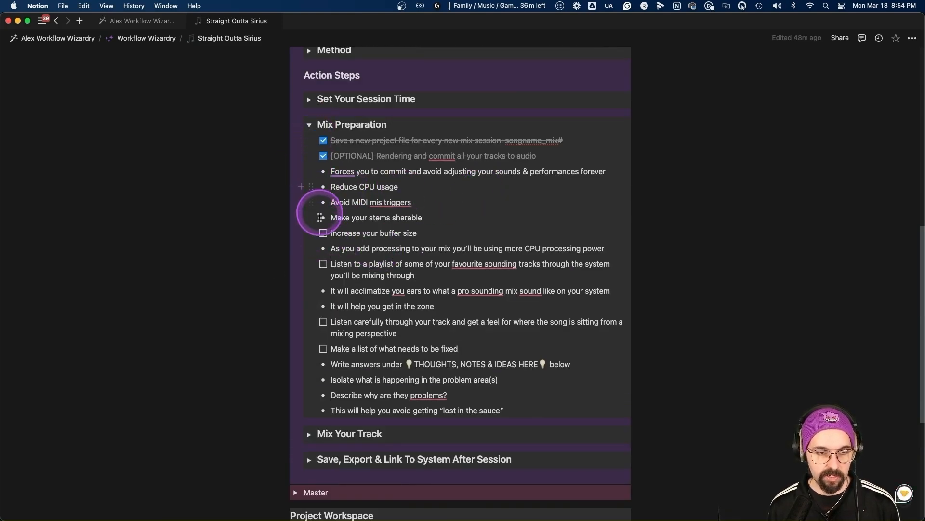
{"action": "left_click", "coordinate": [323, 233]}
{"action": "scroll", "coordinate": [739, 239], "scroll_direction": "down", "scroll_amount": 1}
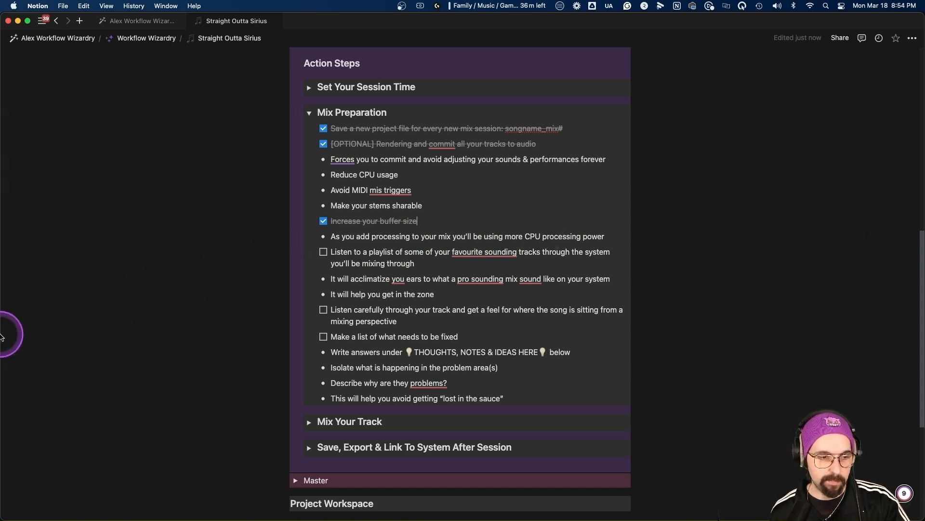
Switch to Spotify and browse the library and home page recommendations for reference music.
{"action": "left_click", "coordinate": [15, 322]}
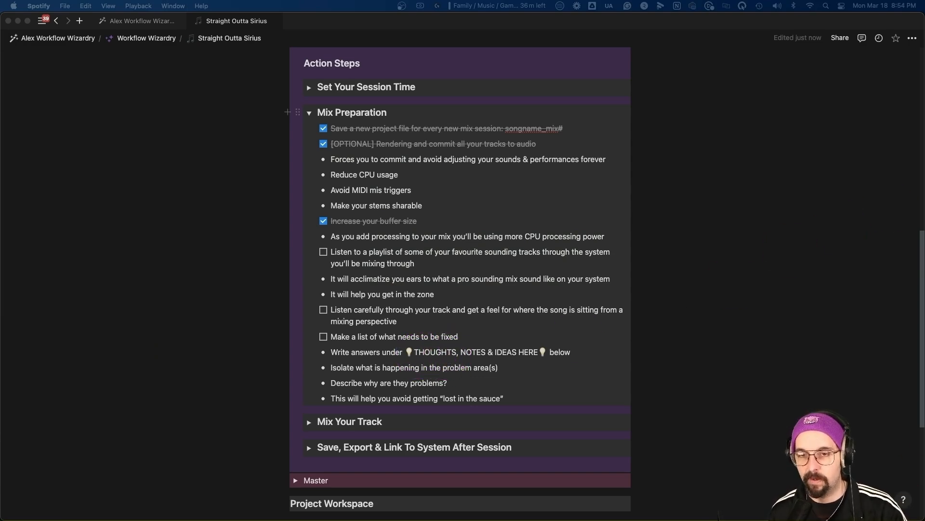
{"action": "left_click_drag", "start_coordinate": [924, 23], "coordinate": [152, 17]}
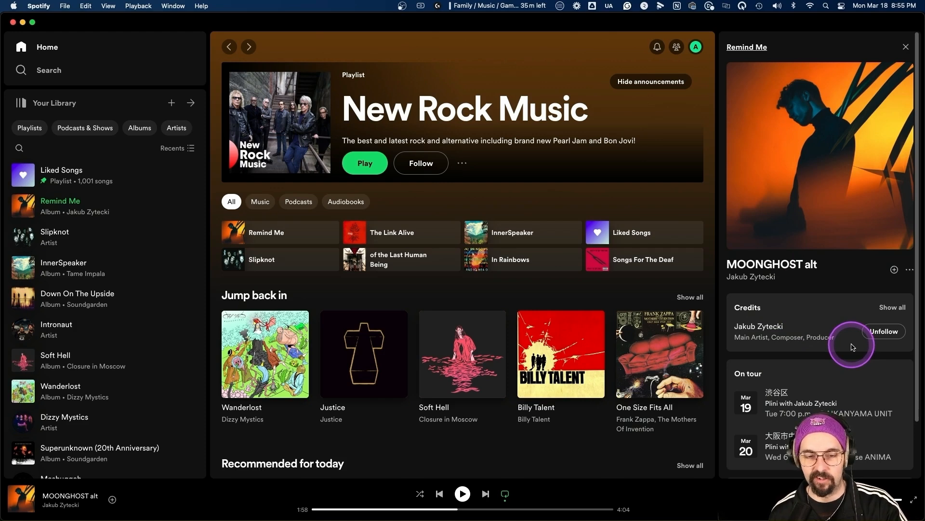
{"action": "scroll", "coordinate": [441, 333], "scroll_direction": "down", "scroll_amount": 1}
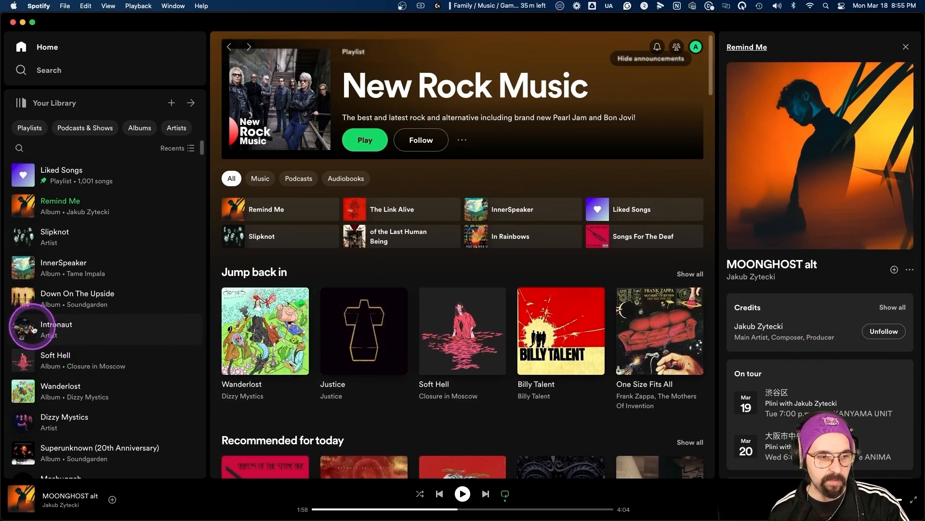
{"action": "scroll", "coordinate": [270, 327], "scroll_direction": "down", "scroll_amount": 1}
{"action": "scroll", "coordinate": [106, 334], "scroll_direction": "down", "scroll_amount": 3}
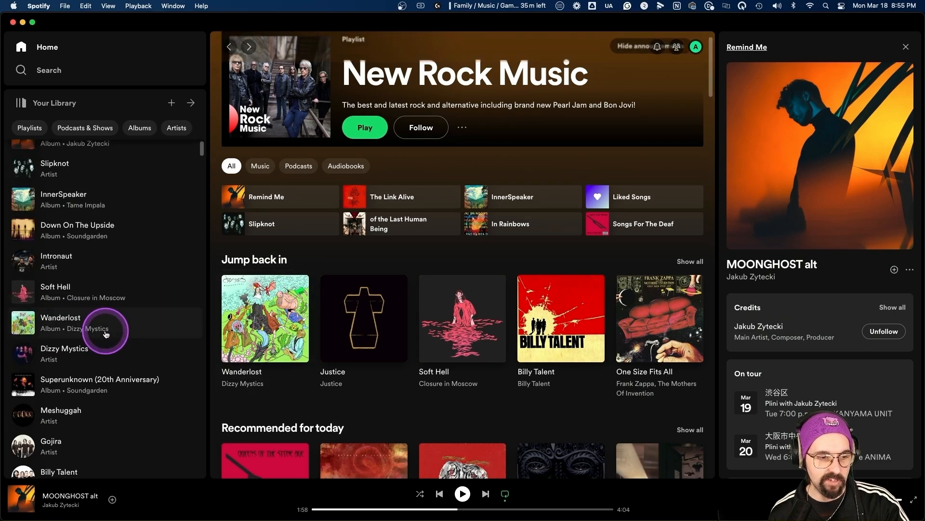
{"action": "scroll", "coordinate": [262, 341], "scroll_direction": "down", "scroll_amount": 1}
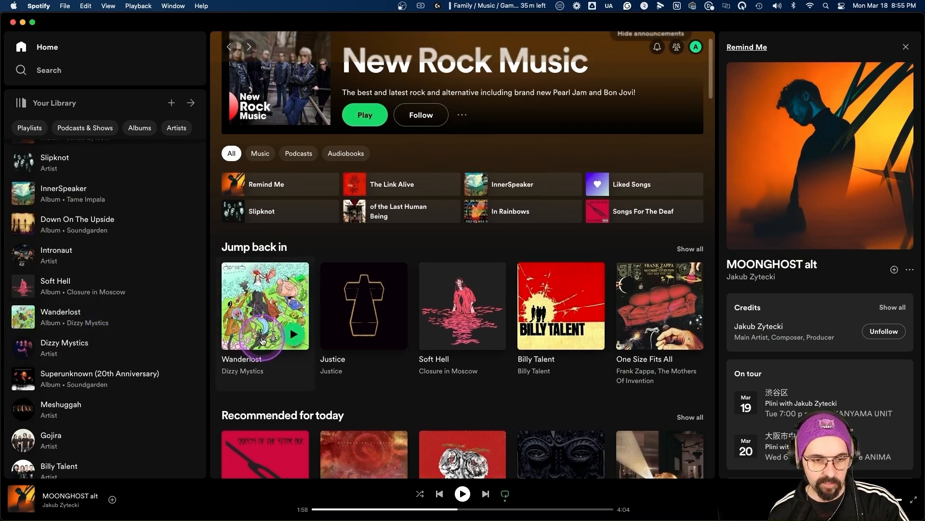
{"action": "scroll", "coordinate": [289, 371], "scroll_direction": "down", "scroll_amount": 3}
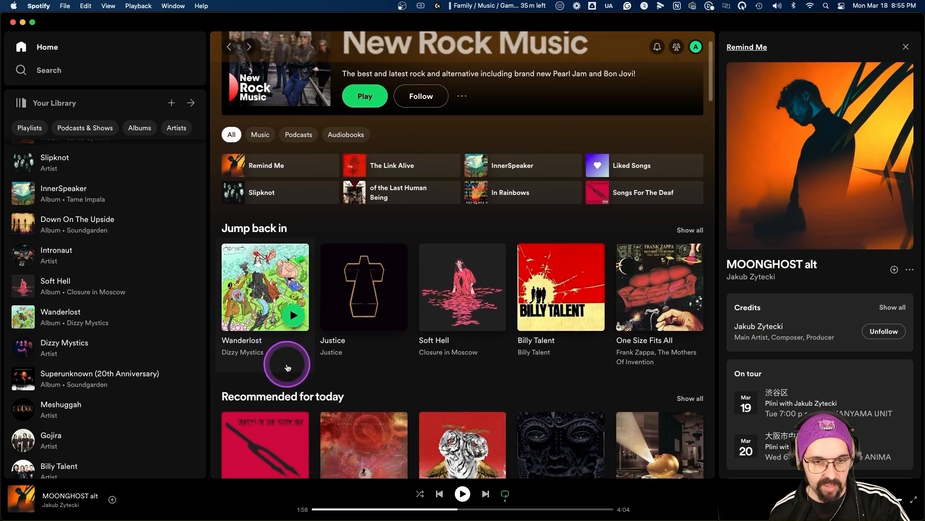
{"action": "scroll", "coordinate": [288, 367], "scroll_direction": "up", "scroll_amount": 3}
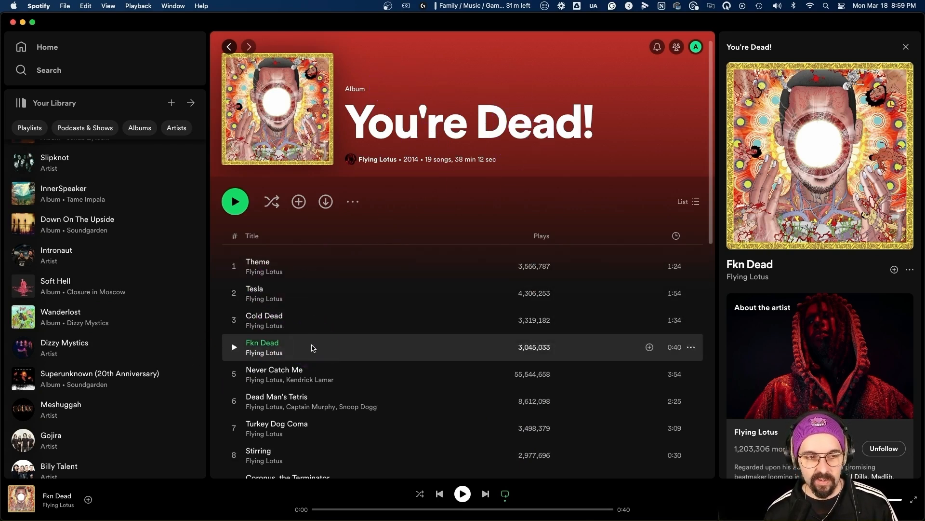
Search Spotify for "sun" and open the Sungazer artist page.
{"action": "left_click", "coordinate": [44, 79]}
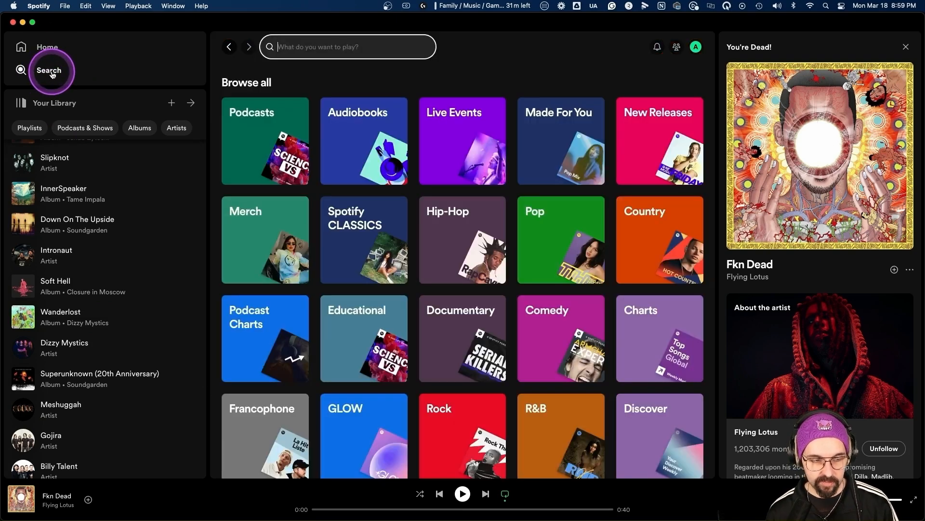
{"action": "type", "text": "sun"}
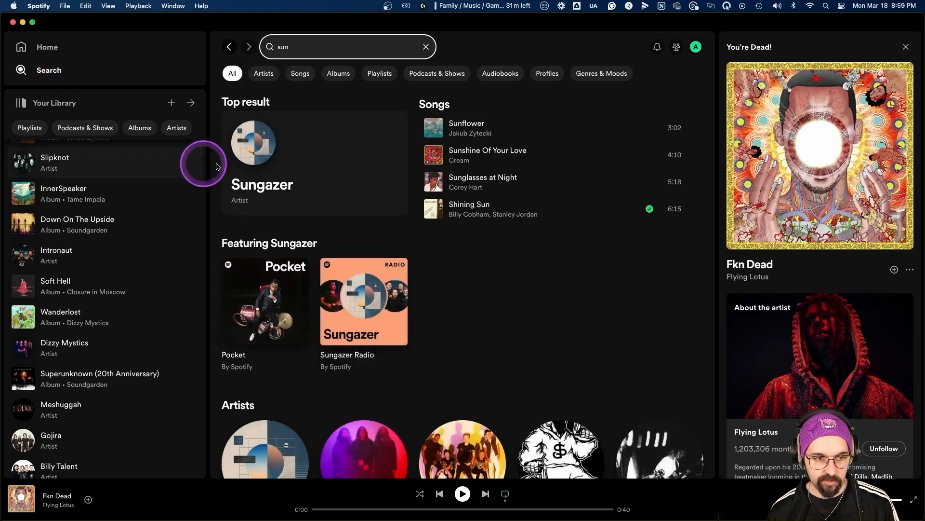
{"action": "left_click", "coordinate": [250, 186]}
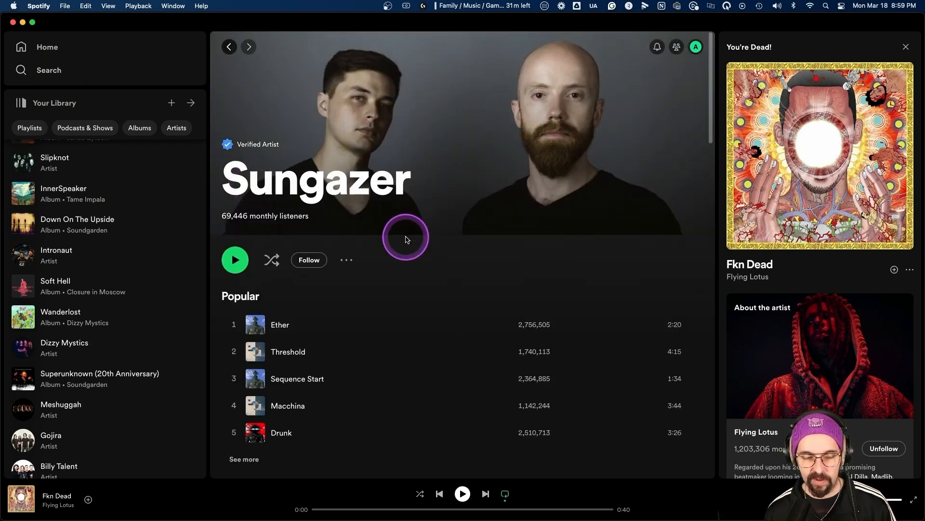
{"action": "scroll", "coordinate": [417, 367], "scroll_direction": "down", "scroll_amount": 1}
{"action": "scroll", "coordinate": [417, 368], "scroll_direction": "down", "scroll_amount": 1}
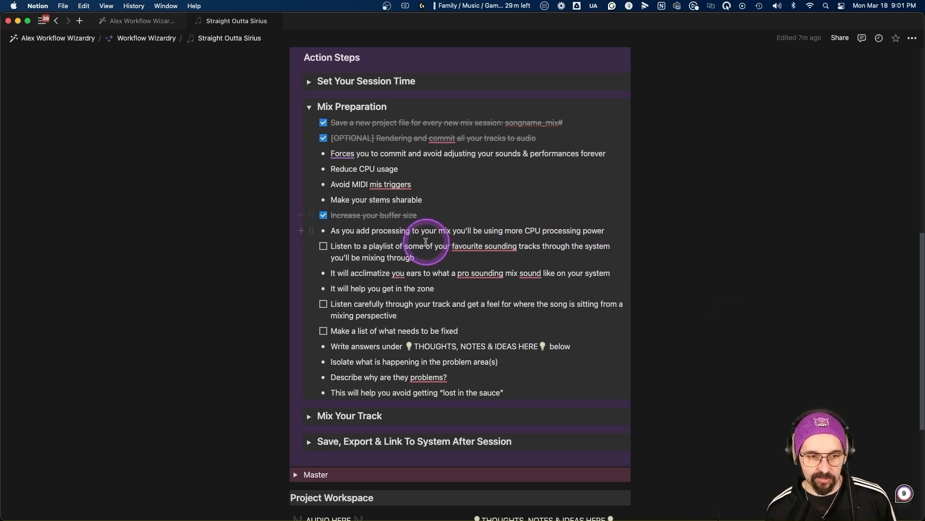
In the Notion checklist, check off listening to a playlist of favourite sounding tracks and open the first bullet under THOUGHTS, NOTES & IDEAS HERE.
{"action": "left_click", "coordinate": [324, 247]}
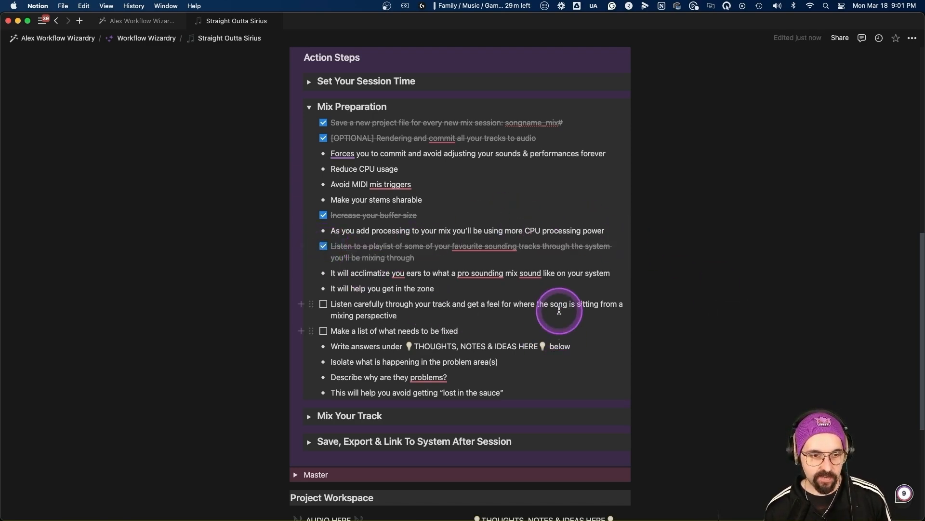
{"action": "scroll", "coordinate": [559, 312], "scroll_direction": "down", "scroll_amount": 1}
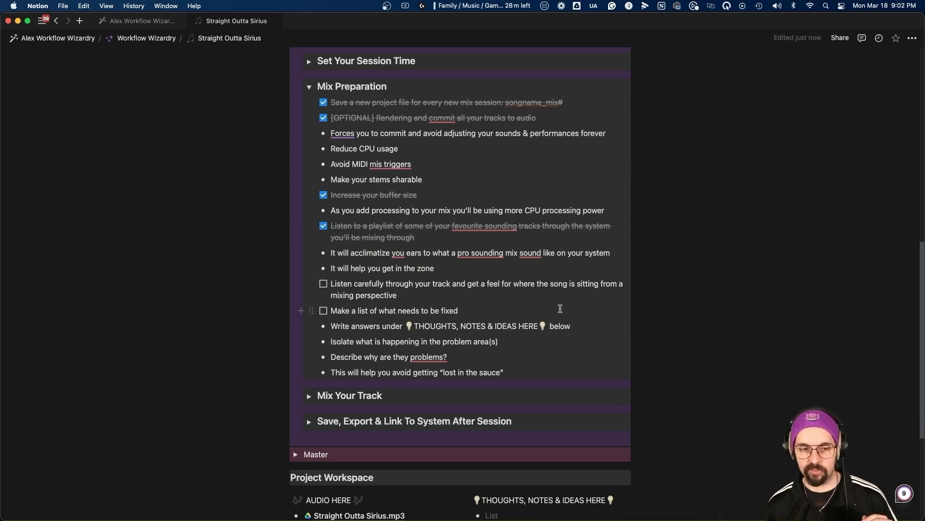
{"action": "scroll", "coordinate": [560, 311], "scroll_direction": "down", "scroll_amount": 4}
{"action": "left_click", "coordinate": [513, 344]}
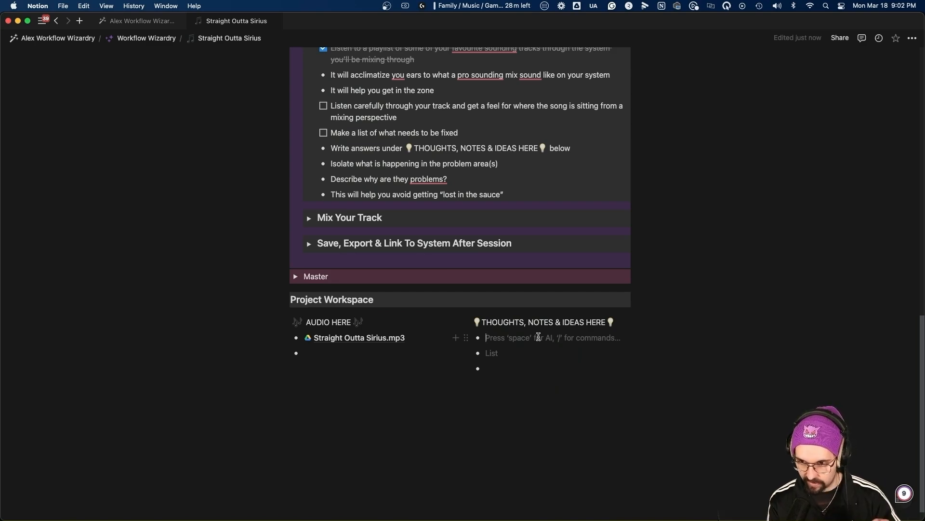
Switch to the Straight Outta Sirius MIX set in Ableton Live and pick a spot in the Chorus on the timeline.
{"action": "key", "text": "super+Tab"}
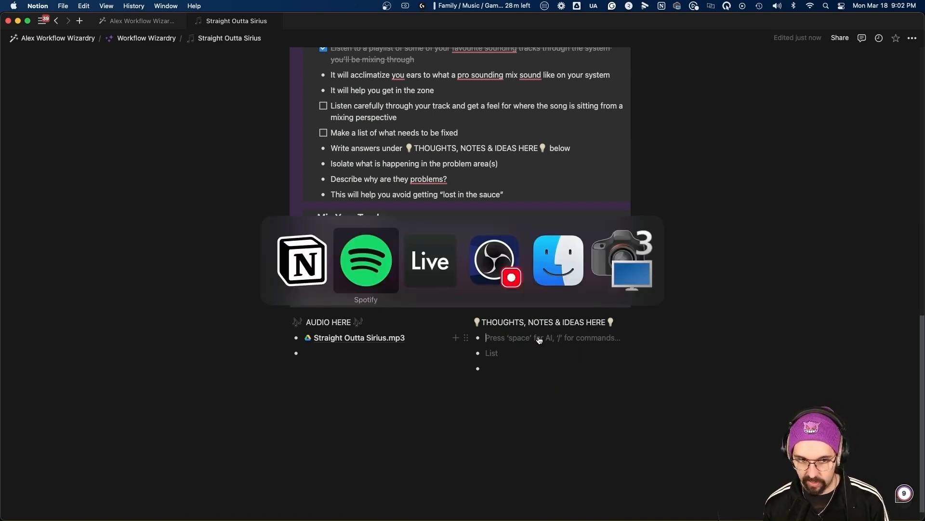
{"action": "key", "text": "super+Tab"}
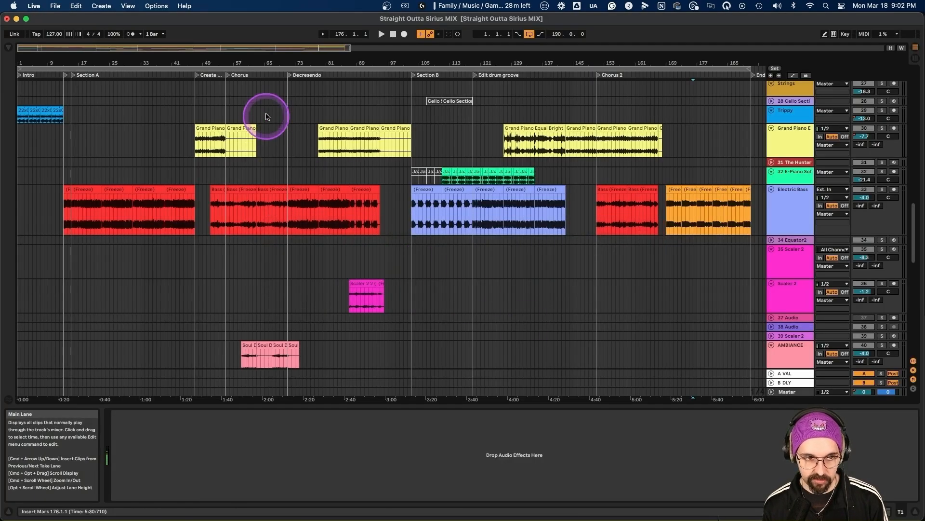
{"action": "left_click", "coordinate": [262, 68]}
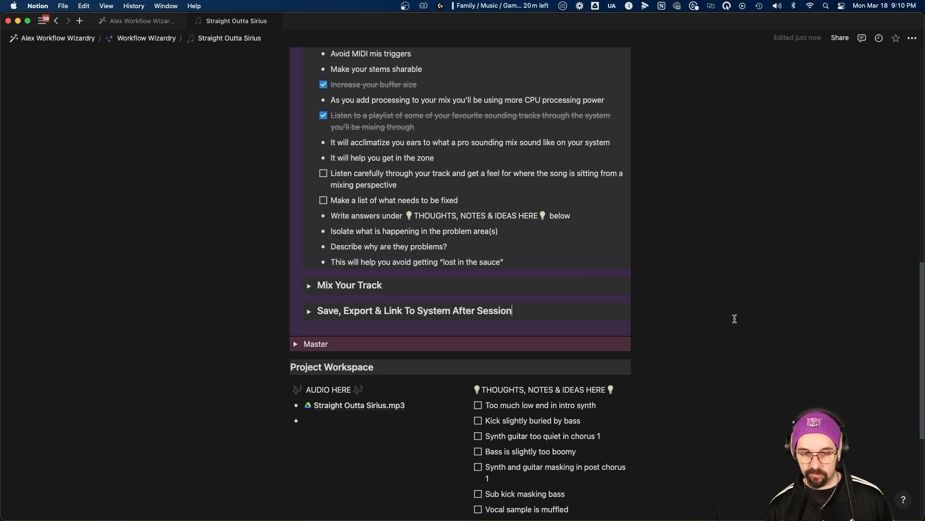
On the Notion page, review the mix problems under THOUGHTS, NOTES & IDEAS HERE alongside the remaining Mix Preparation items.
{"action": "left_click", "coordinate": [735, 317]}
{"action": "scroll", "coordinate": [732, 303], "scroll_direction": "down", "scroll_amount": 5}
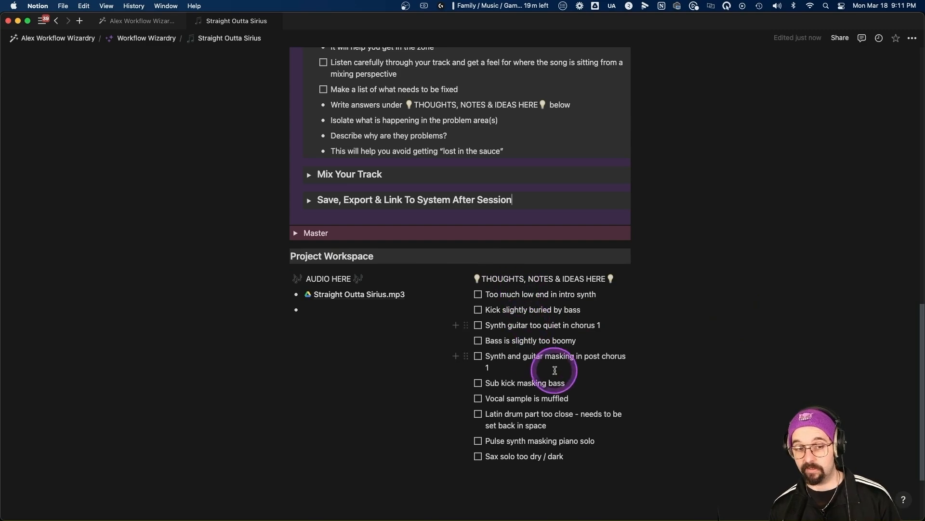
{"action": "scroll", "coordinate": [372, 262], "scroll_direction": "up", "scroll_amount": 3}
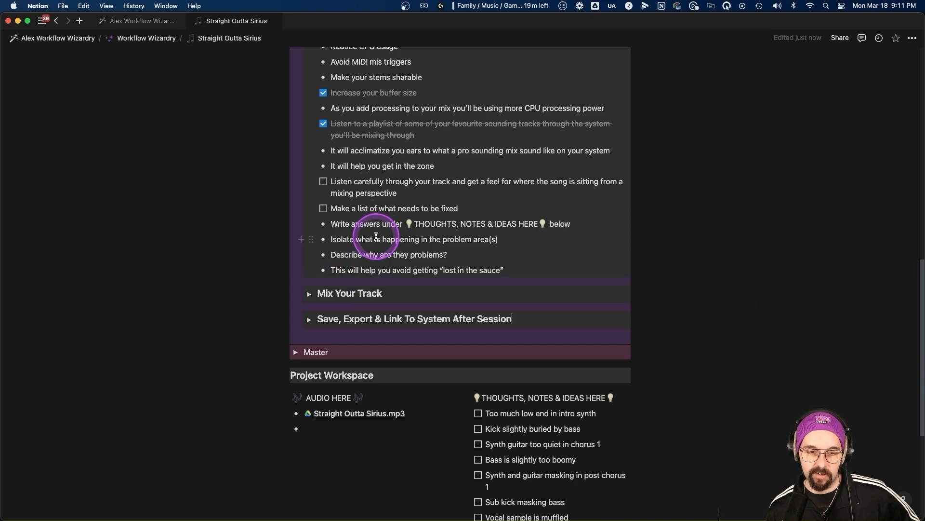
{"action": "scroll", "coordinate": [537, 359], "scroll_direction": "down", "scroll_amount": 2}
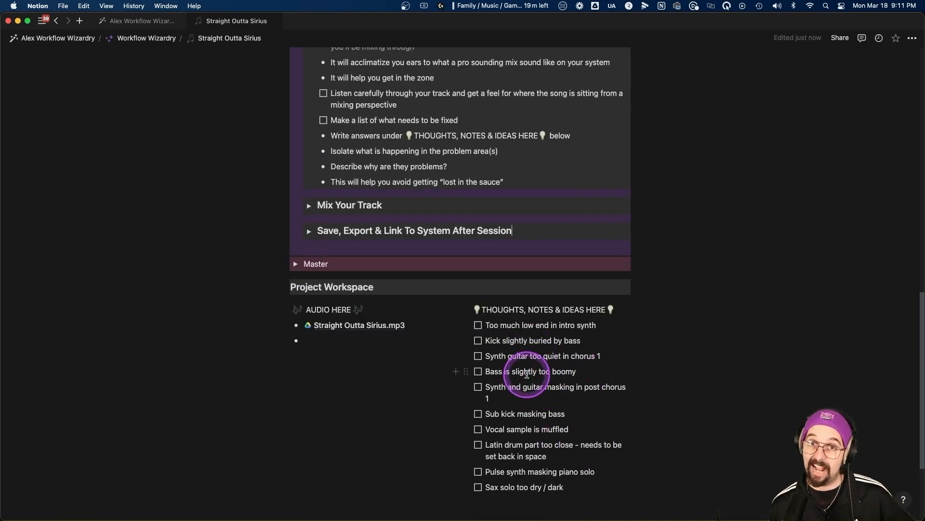
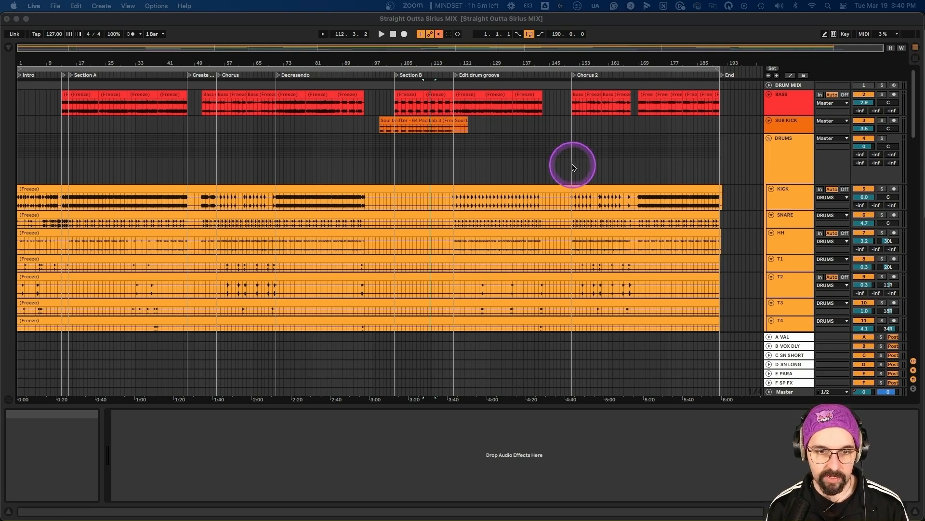
In Ableton Live, solo the DRUMS group and play it from around the start of Section A.
{"action": "scroll", "coordinate": [672, 158], "scroll_direction": "down", "scroll_amount": 1}
{"action": "scroll", "coordinate": [699, 156], "scroll_direction": "up", "scroll_amount": 1}
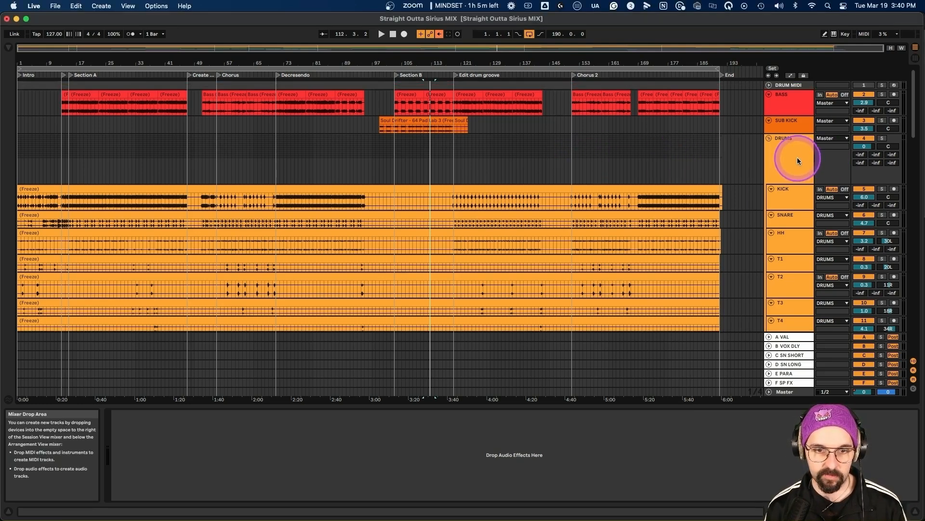
{"action": "left_click", "coordinate": [798, 157]}
{"action": "left_click", "coordinate": [883, 139]}
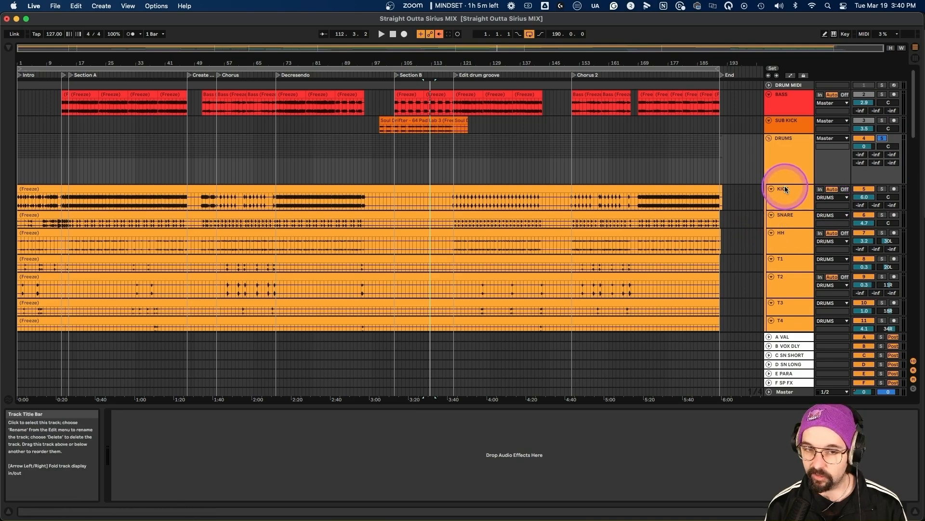
{"action": "left_click", "coordinate": [70, 175]}
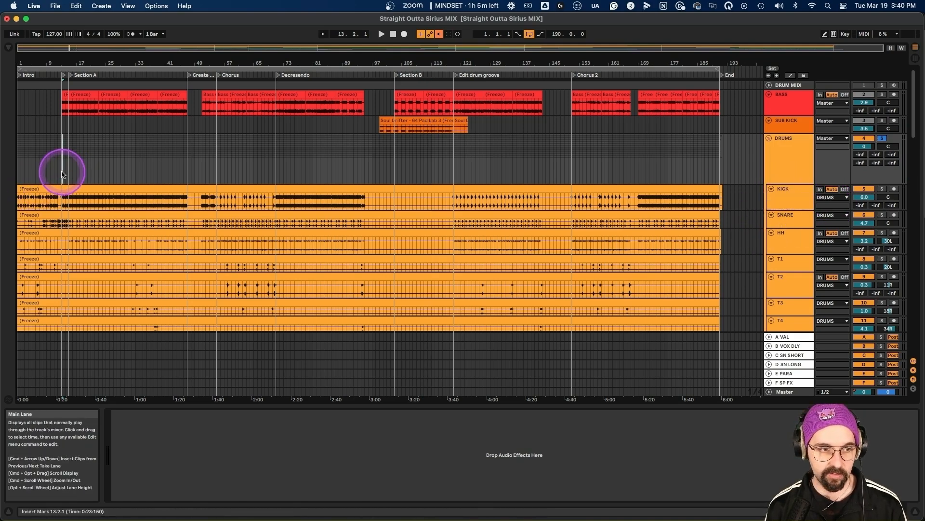
{"action": "key", "text": "space"}
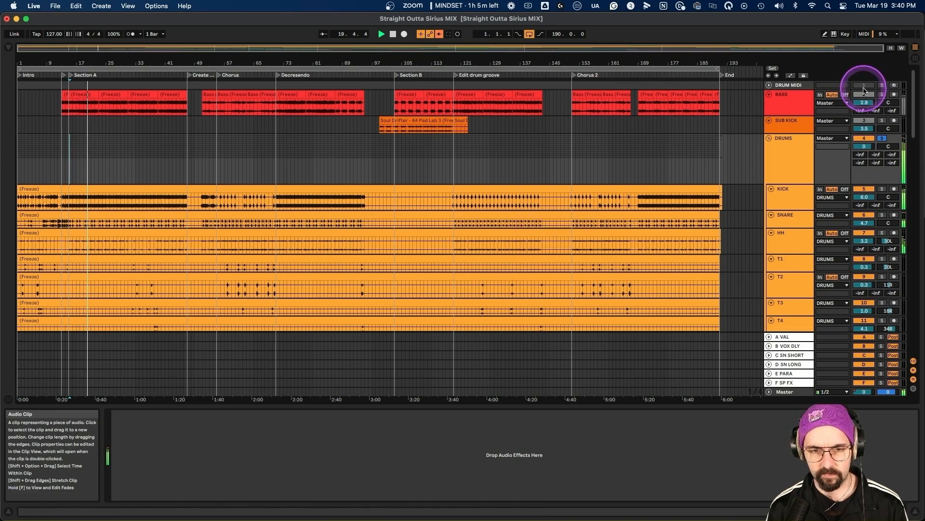
Solo the BASS track, include the DRUMS group in the solo for comparison, and clear the solos.
{"action": "left_click", "coordinate": [882, 95]}
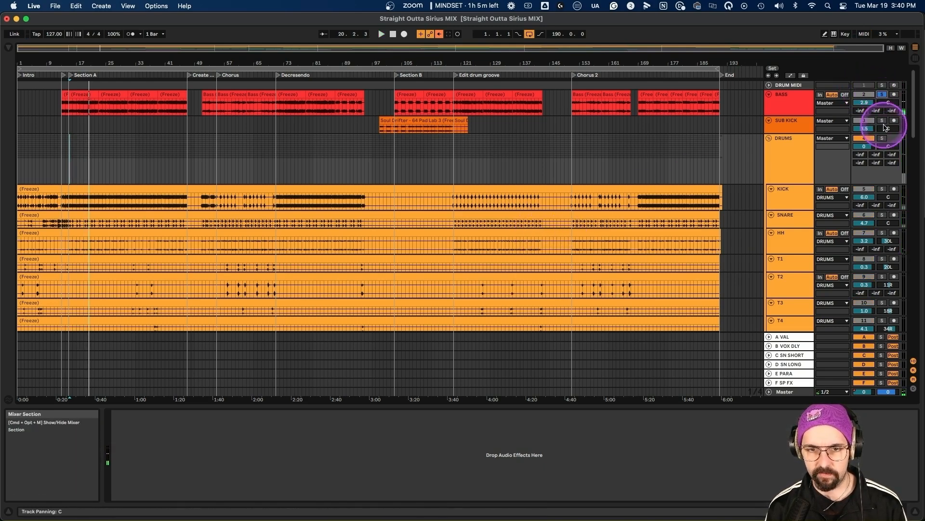
{"action": "left_click", "coordinate": [883, 138]}
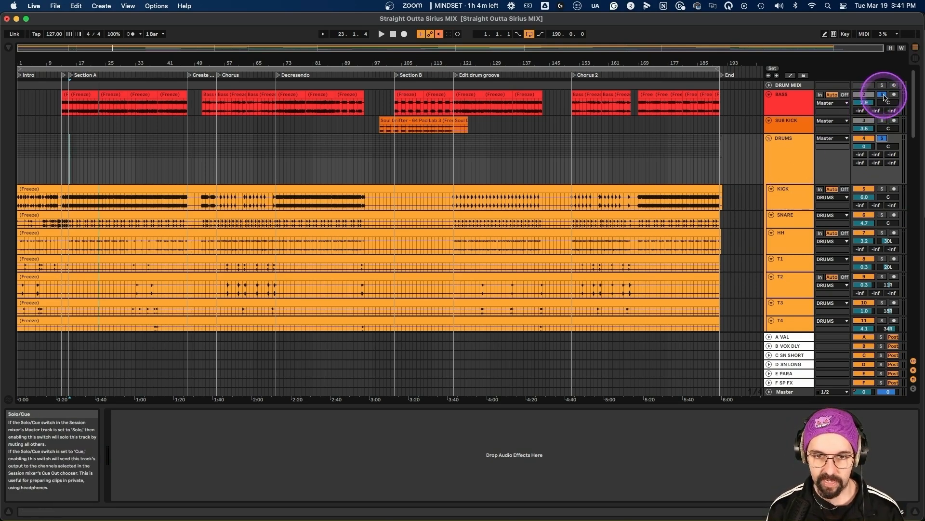
{"action": "left_click", "coordinate": [885, 96]}
Solo and play the KICK track, and add an EQ Eight from the Green collection to it.
{"action": "left_click", "coordinate": [790, 199]}
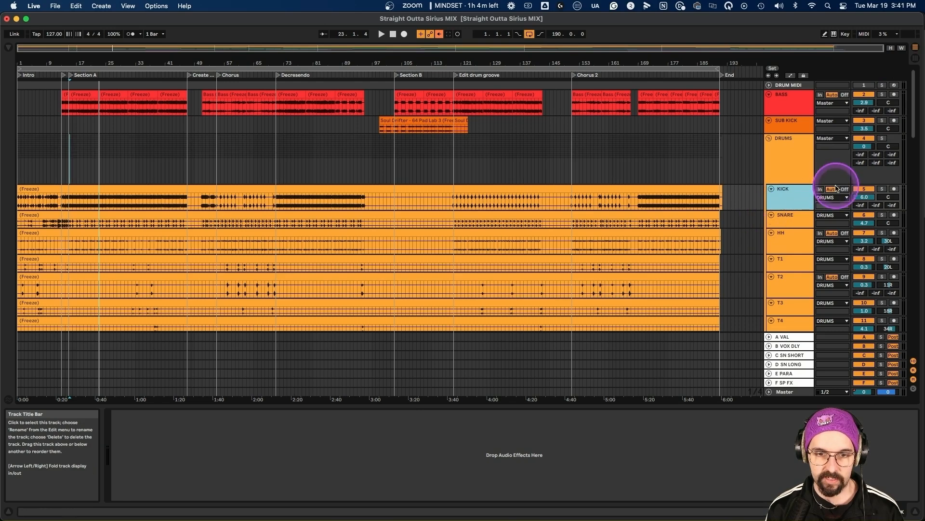
{"action": "left_click", "coordinate": [882, 188]}
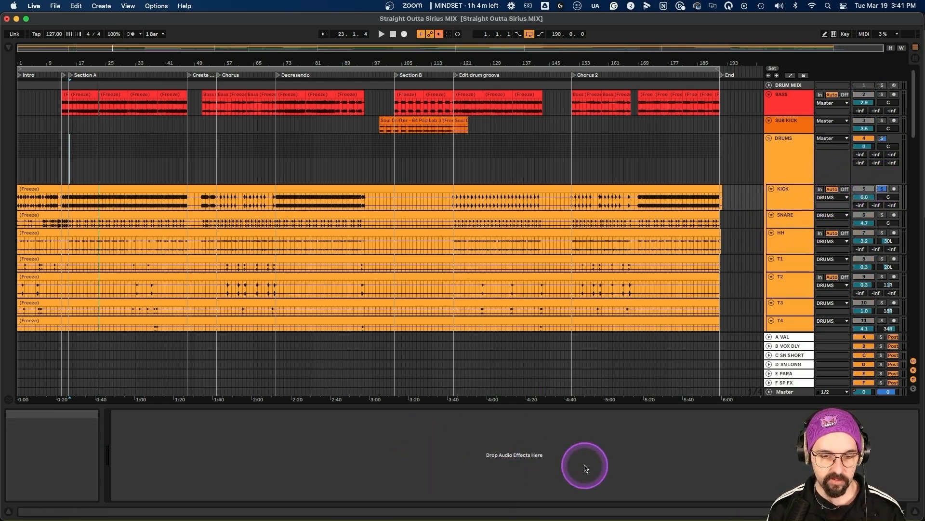
{"action": "left_click", "coordinate": [9, 50]}
{"action": "key", "text": "space"}
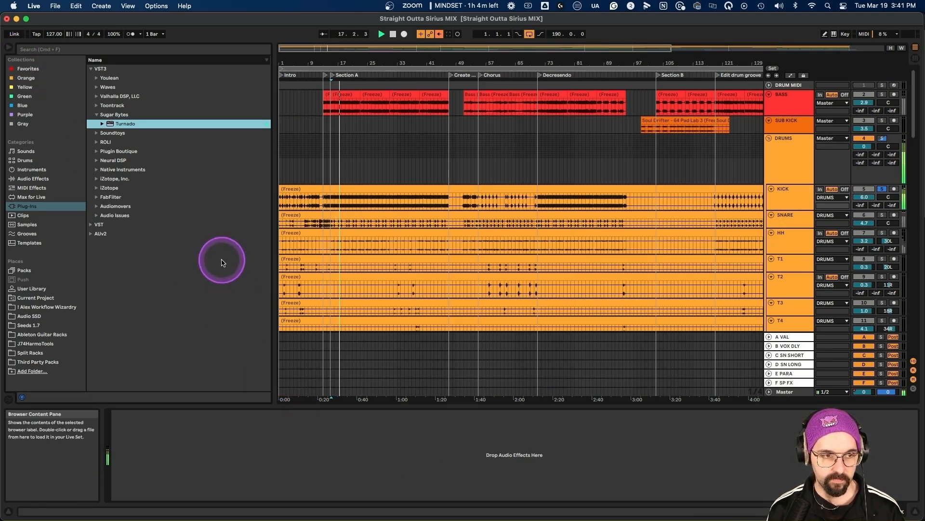
{"action": "left_click", "coordinate": [40, 153]}
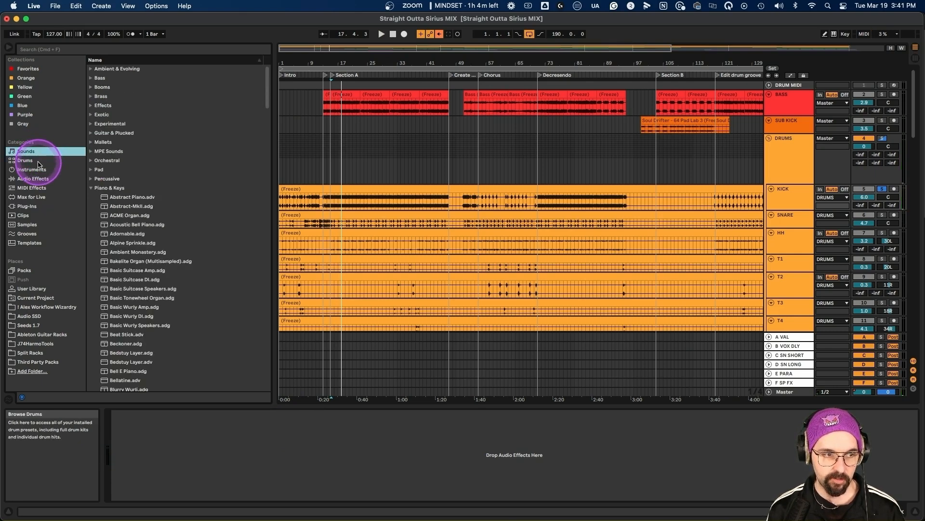
{"action": "left_click", "coordinate": [27, 96]}
{"action": "left_click_drag", "start_coordinate": [116, 68], "coordinate": [486, 384]}
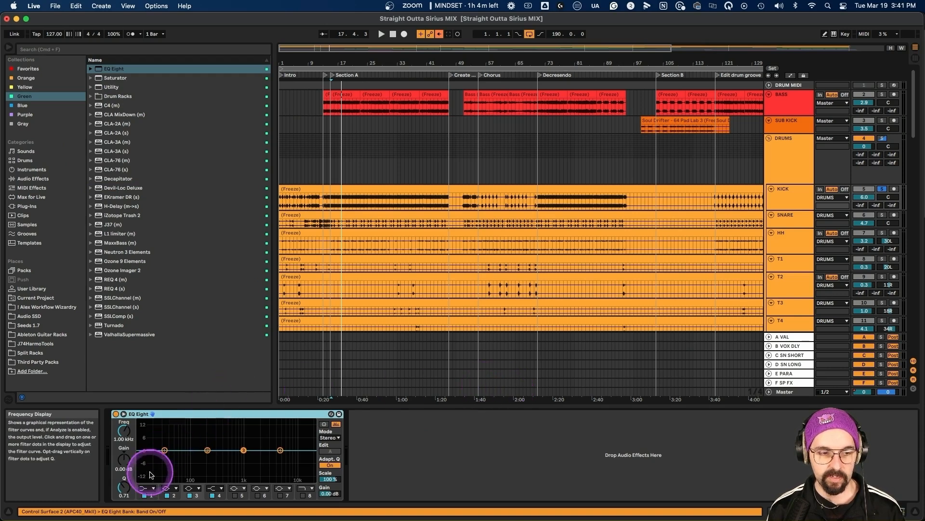
Turn band 1 of the KICK's EQ Eight into a low cut at about 49.5 Hz with Q 0.56 and play it back.
{"action": "left_click", "coordinate": [145, 488]}
{"action": "left_click", "coordinate": [148, 438]}
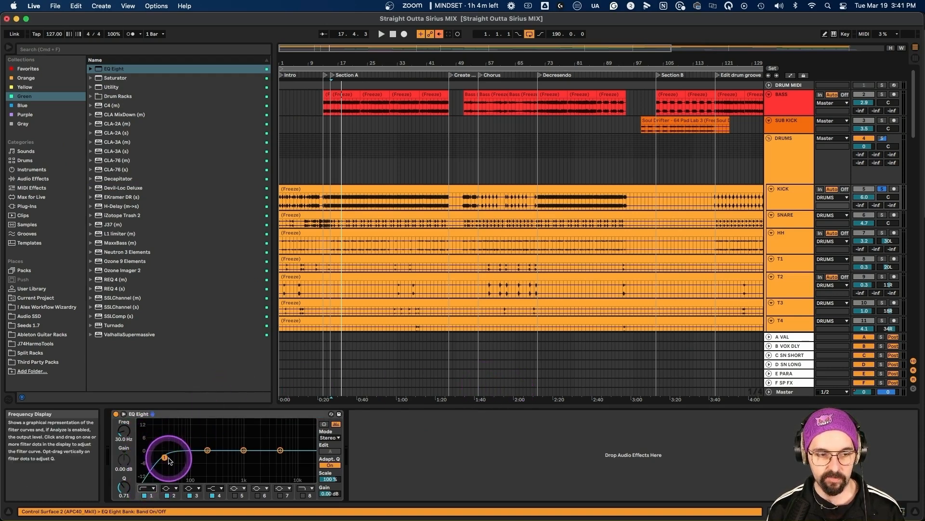
{"action": "left_click_drag", "start_coordinate": [165, 457], "coordinate": [175, 460]}
{"action": "key", "text": "space"}
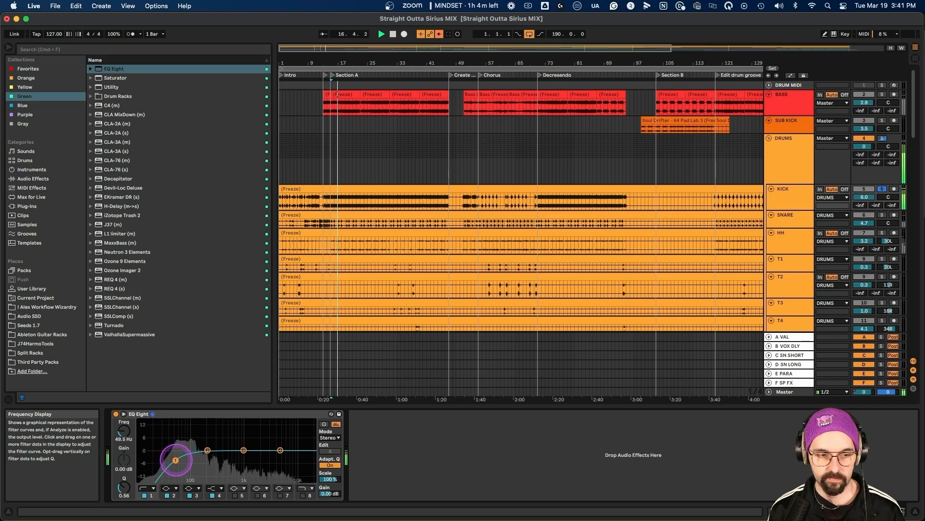
Show the drum channels in the Session View mixer and compare the KICK with its EQ Eight off and on during playback.
{"action": "key", "text": "Tab"}
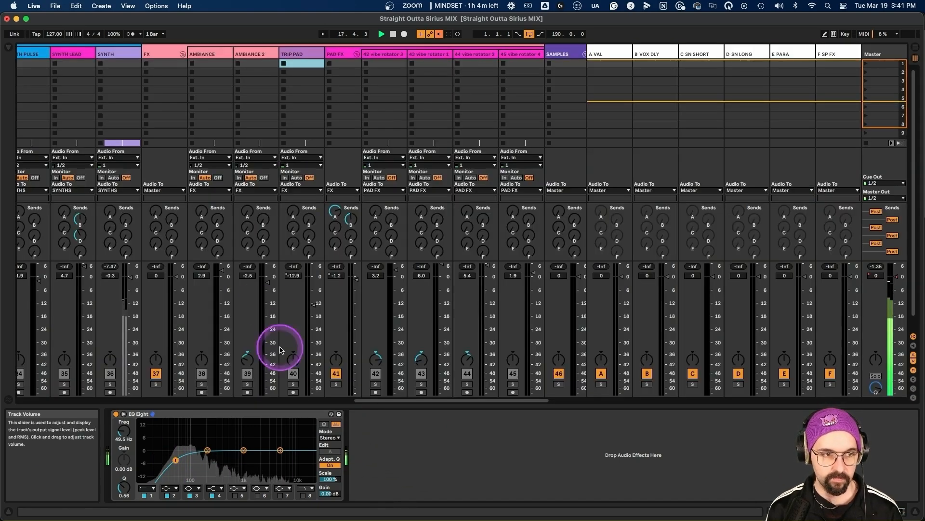
{"action": "left_click_drag", "start_coordinate": [453, 402], "coordinate": [68, 393]}
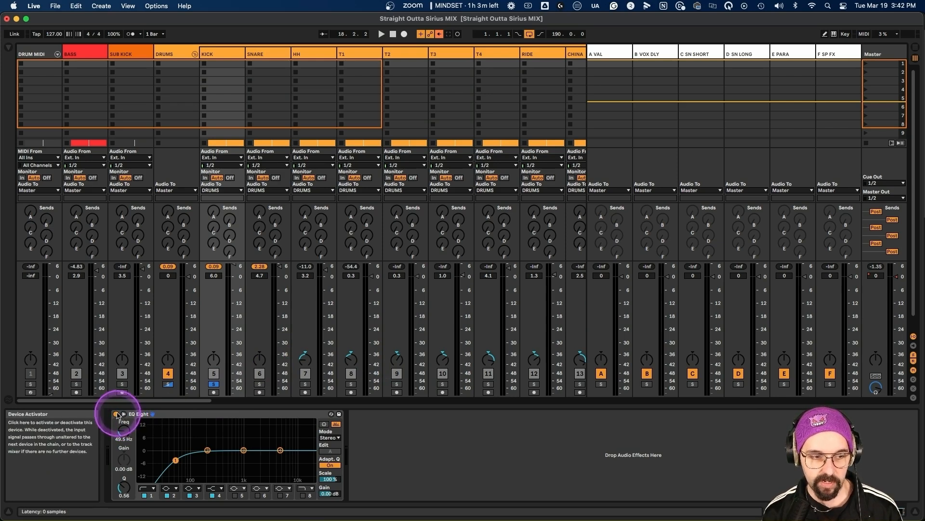
{"action": "key", "text": "space"}
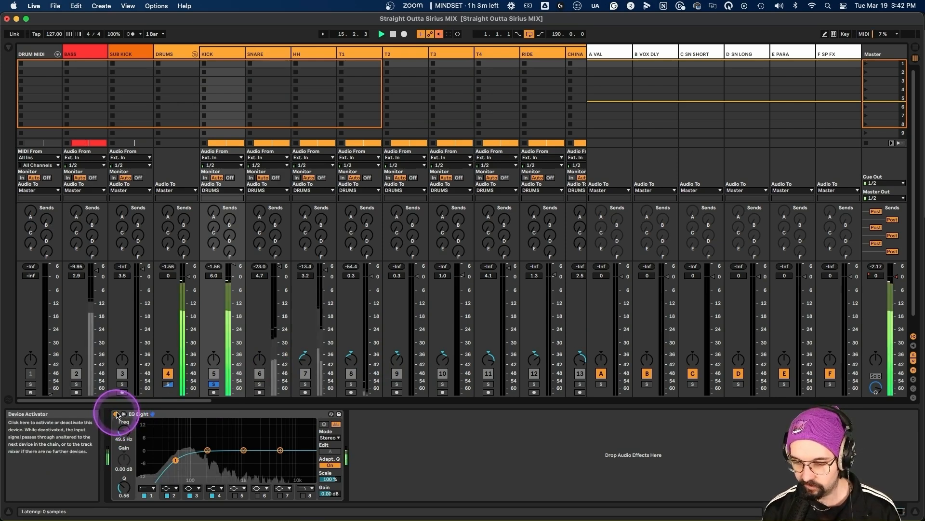
{"action": "left_click", "coordinate": [116, 414]}
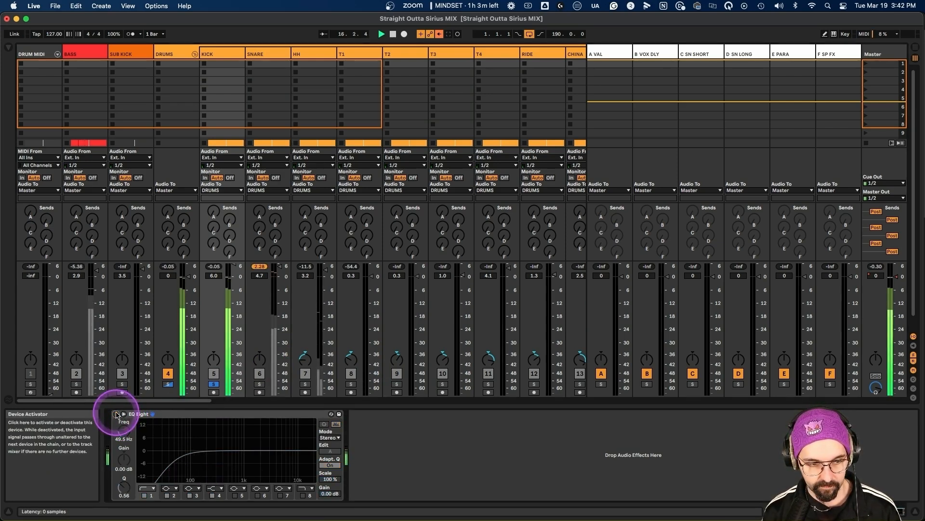
{"action": "left_click", "coordinate": [116, 414]}
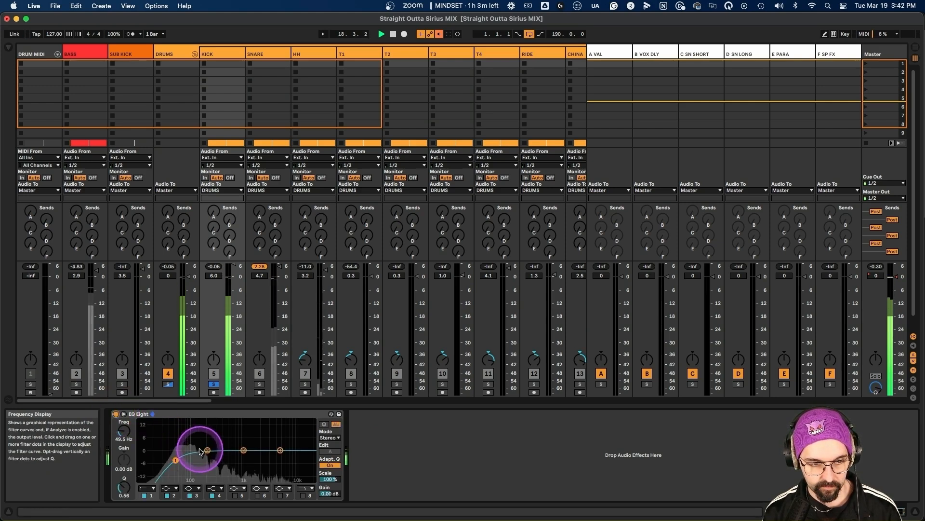
Boost band 2 of the KICK's EQ Eight around 124 Hz to audition it, and bring its gain back to about 0 dB.
{"action": "mouse_move", "coordinate": [207, 449]}
{"action": "left_mouse_down"}
{"action": "mouse_move", "coordinate": [203, 427]}
{"action": "mouse_move", "coordinate": [186, 425]}
{"action": "mouse_move", "coordinate": [202, 445]}
{"action": "mouse_move", "coordinate": [212, 423]}
{"action": "mouse_move", "coordinate": [182, 421]}
{"action": "mouse_move", "coordinate": [193, 446]}
{"action": "left_mouse_up"}
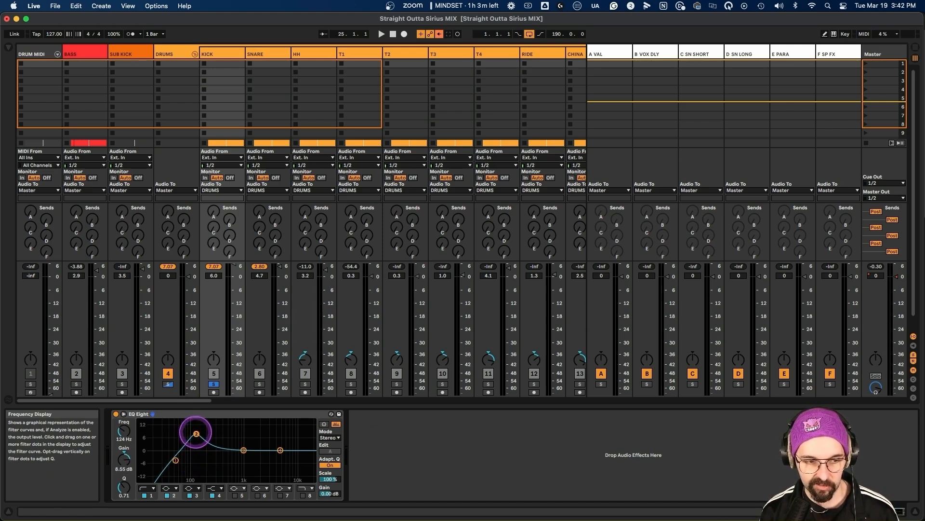
{"action": "key", "text": "space"}
{"action": "left_click_drag", "start_coordinate": [192, 427], "coordinate": [195, 449]}
Add an EQ Eight from the Green collection to the BASS track and play the track soloed.
{"action": "left_click", "coordinate": [82, 54]}
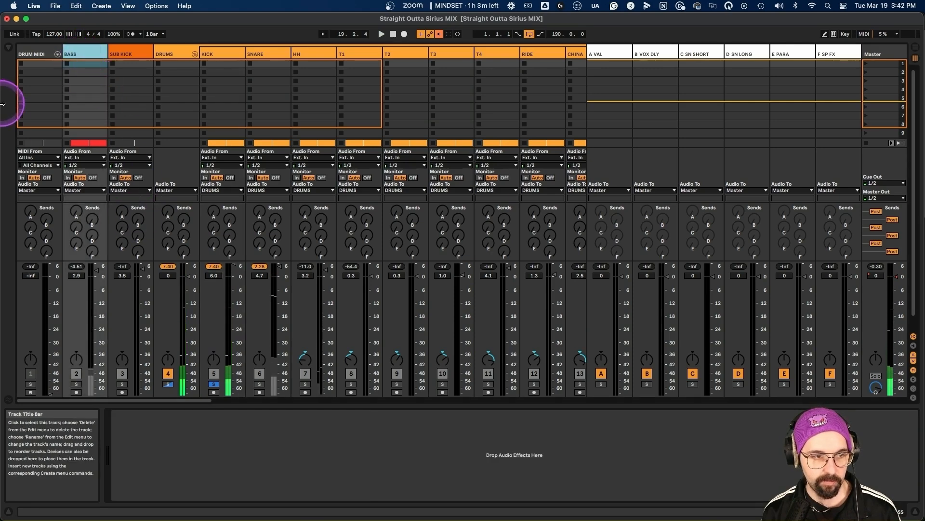
{"action": "left_click", "coordinate": [8, 47]}
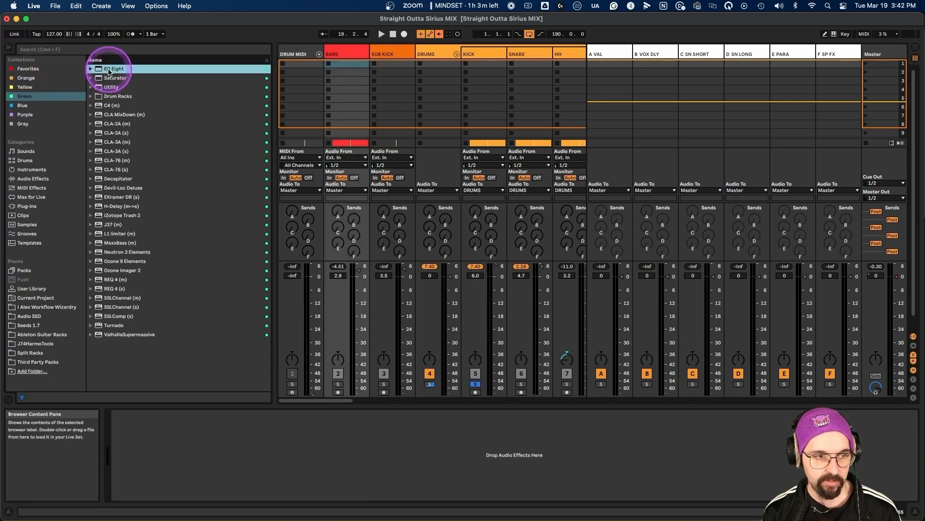
{"action": "left_click_drag", "start_coordinate": [110, 69], "coordinate": [343, 56]}
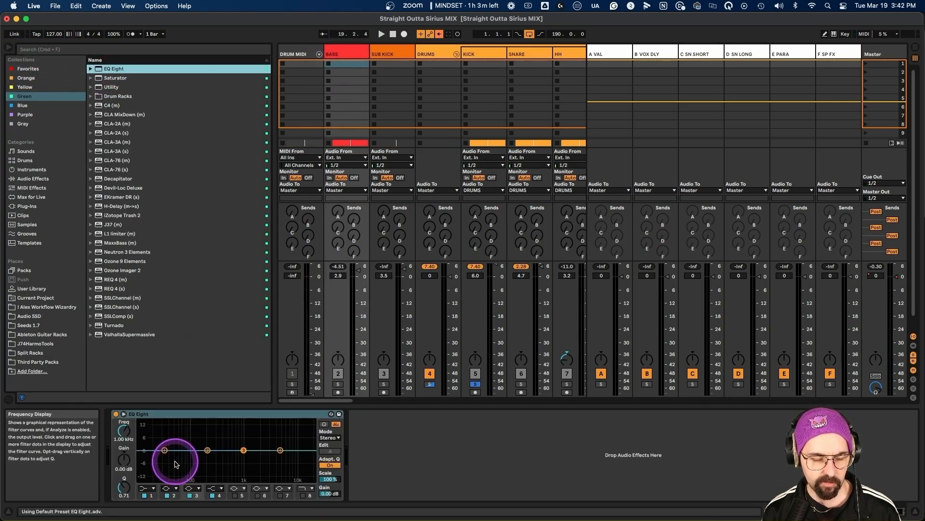
{"action": "left_click", "coordinate": [338, 384]}
{"action": "key", "text": "space"}
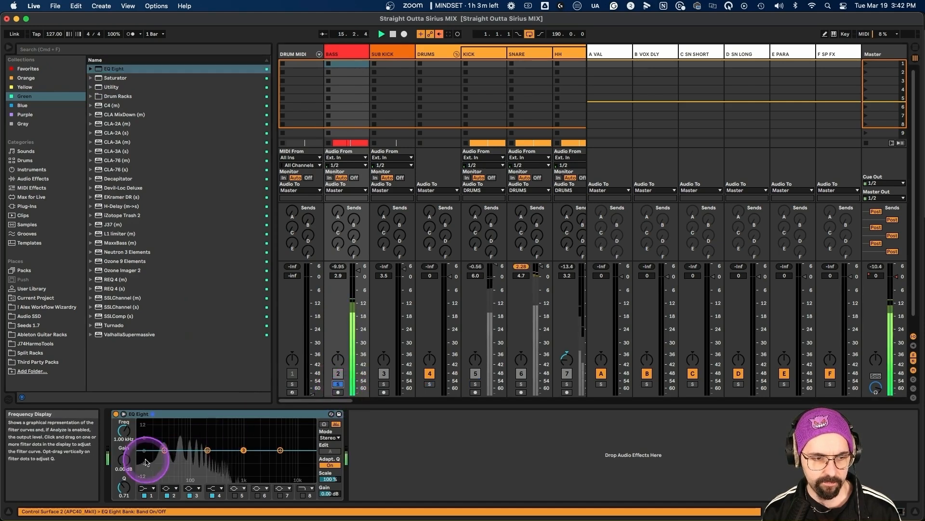
Turn band 1 of the BASS track's EQ Eight into a low cut at about 35 Hz, comparing against bypass, and select band 2.
{"action": "left_click", "coordinate": [146, 487]}
{"action": "left_click", "coordinate": [148, 438]}
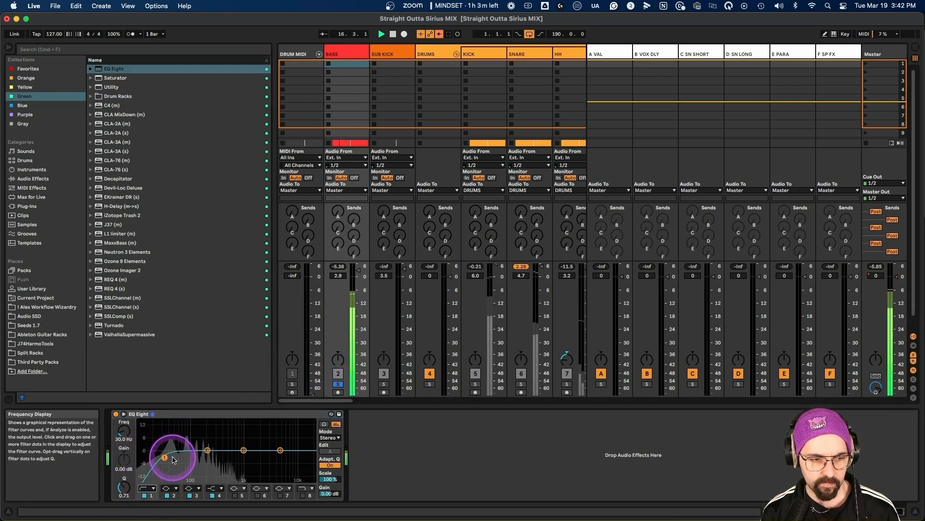
{"action": "left_click_drag", "start_coordinate": [166, 456], "coordinate": [171, 456]}
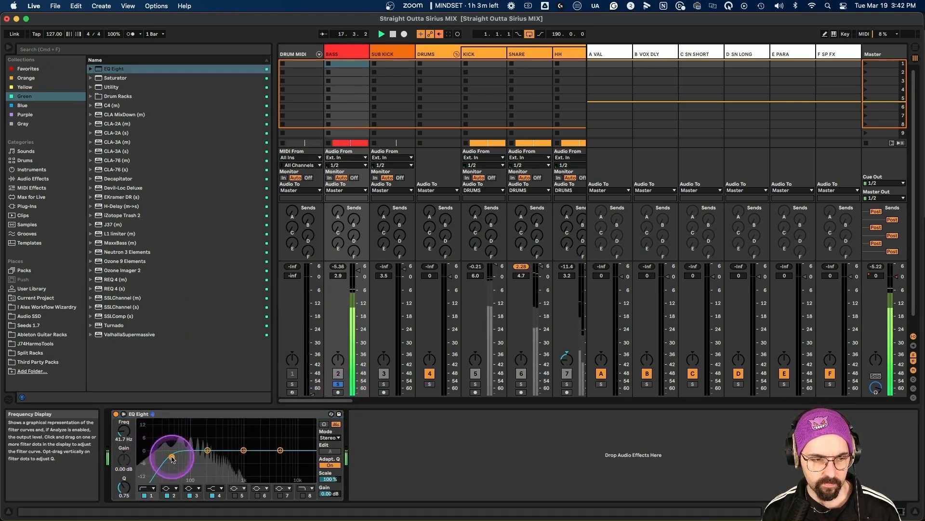
{"action": "left_click", "coordinate": [116, 414]}
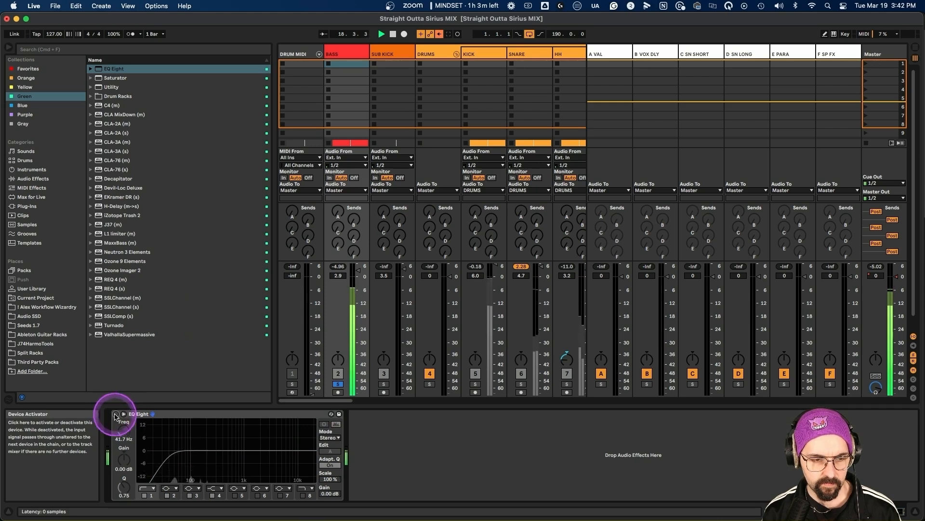
{"action": "left_click", "coordinate": [115, 414]}
{"action": "left_click_drag", "start_coordinate": [172, 456], "coordinate": [169, 456]}
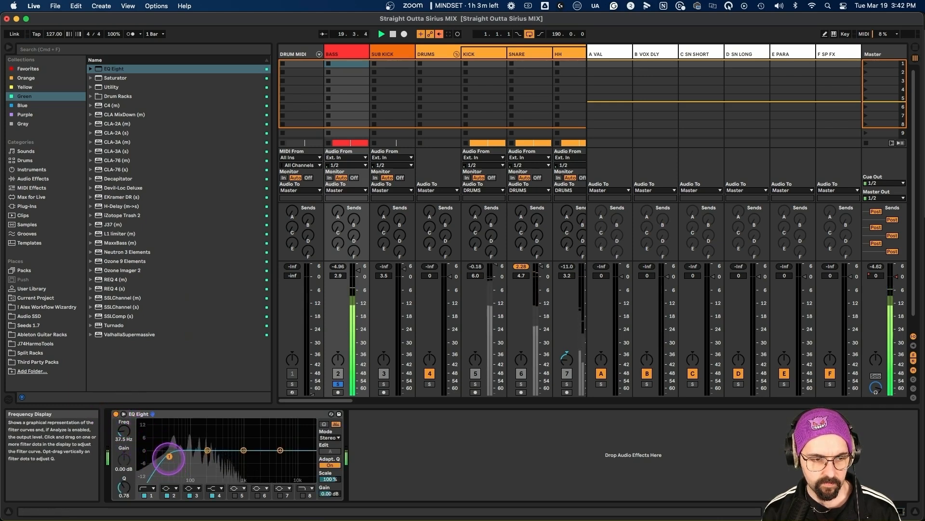
{"action": "left_click", "coordinate": [207, 450]}
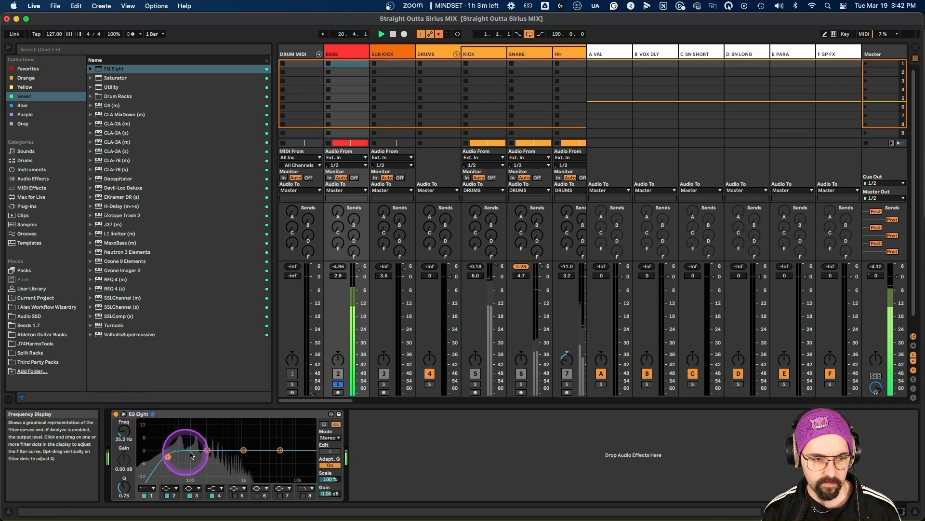
Boost and sweep band 2 of the BASS track's EQ Eight, then settle it near 65 Hz with about 0 dB gain.
{"action": "left_click_drag", "start_coordinate": [197, 443], "coordinate": [188, 435]}
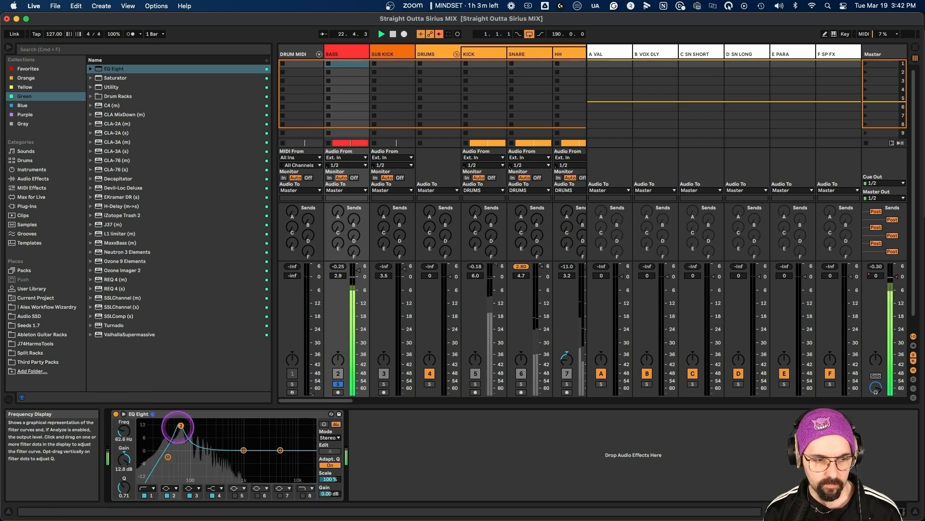
{"action": "left_click_drag", "start_coordinate": [181, 425], "coordinate": [210, 425]}
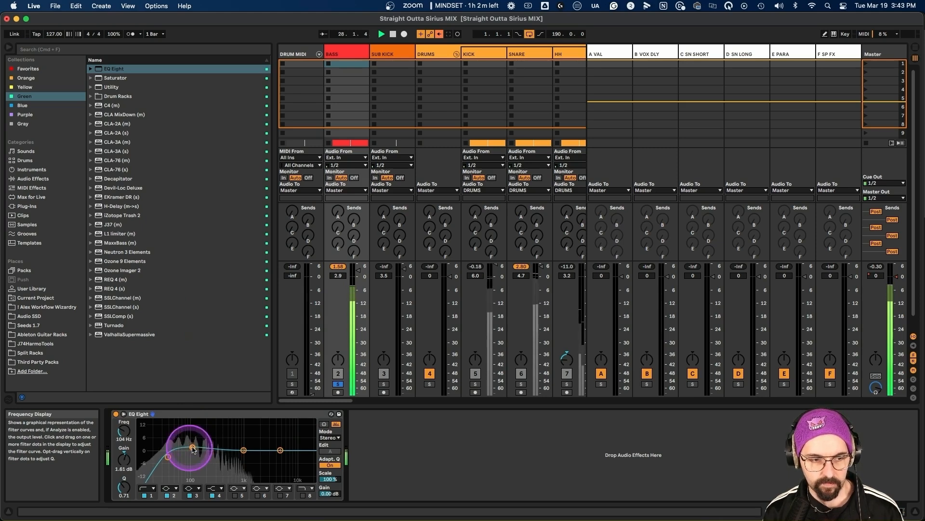
{"action": "left_click_drag", "start_coordinate": [193, 450], "coordinate": [192, 421]}
{"action": "key", "text": "space"}
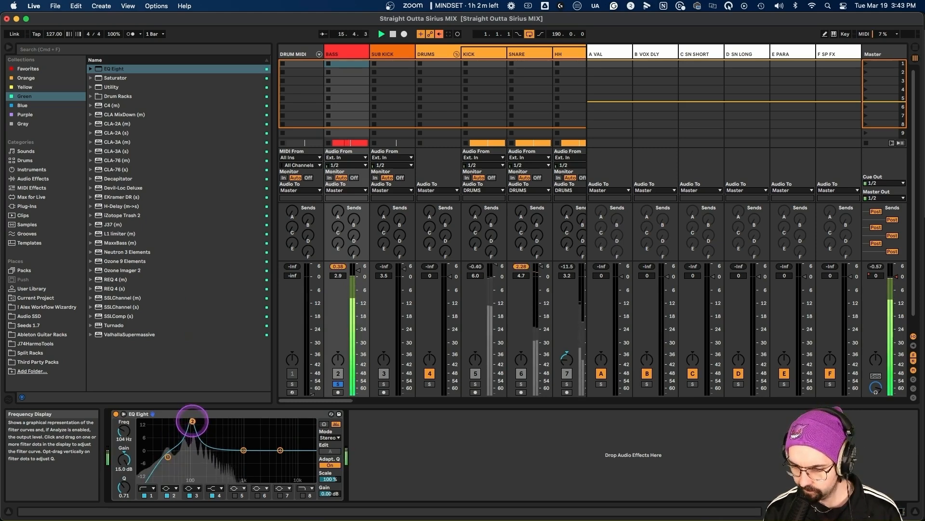
{"action": "left_click_drag", "start_coordinate": [192, 421], "coordinate": [188, 421]}
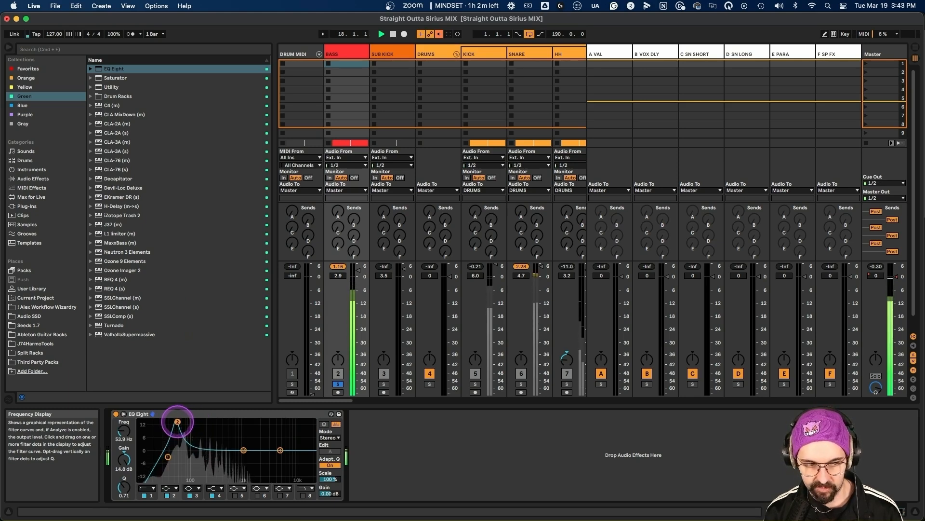
{"action": "left_click_drag", "start_coordinate": [179, 421], "coordinate": [179, 447]}
{"action": "left_click_drag", "start_coordinate": [178, 446], "coordinate": [182, 450]}
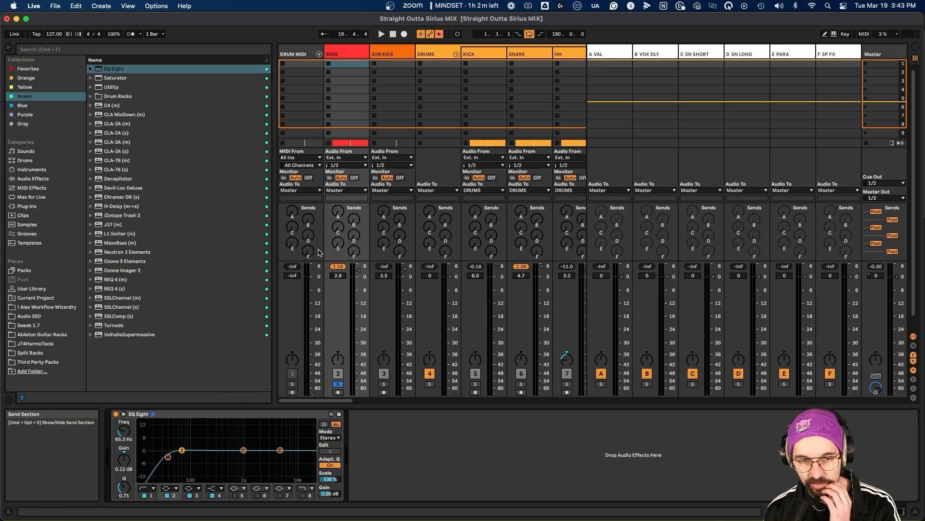
Play the full arrangement from bar 14, just before Section A, in Arrangement View.
{"action": "left_click", "coordinate": [440, 74]}
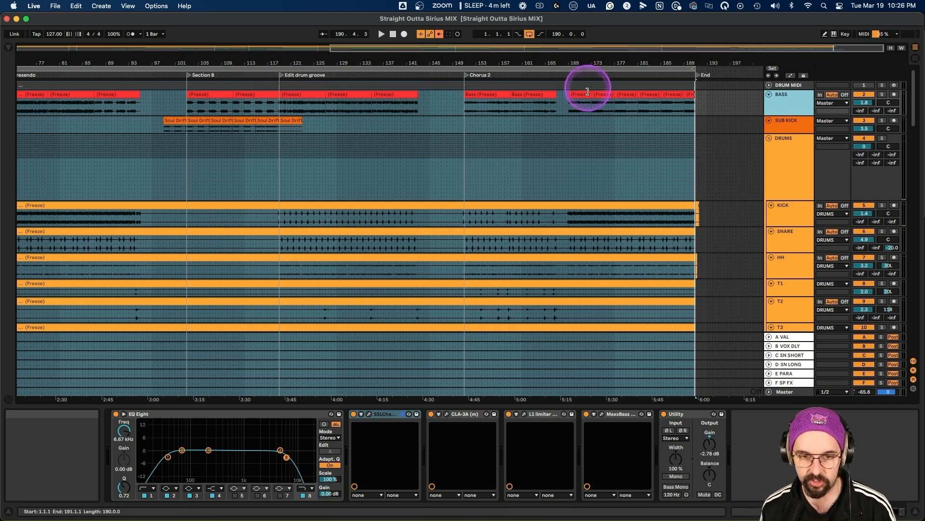
{"action": "scroll", "coordinate": [145, 171], "scroll_direction": "left", "scroll_amount": 10}
{"action": "left_click", "coordinate": [96, 177]}
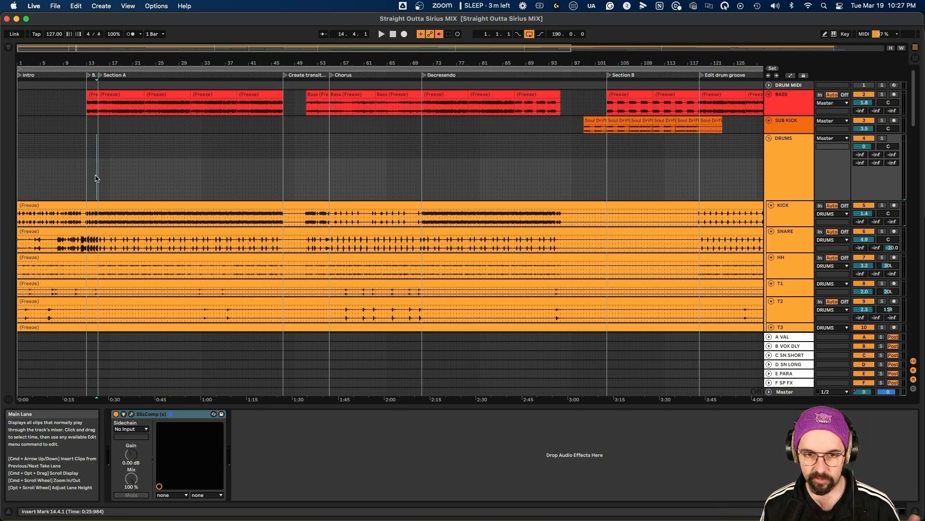
{"action": "left_click", "coordinate": [94, 172]}
{"action": "key", "text": "space"}
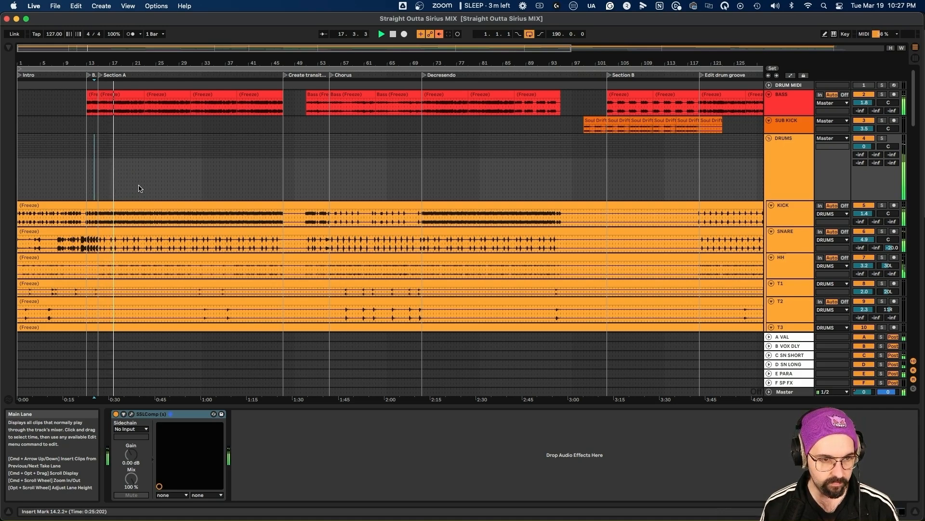
Listen to the arrangement from bar 51 before the Chorus, and again from bar 91 near the end of Decresendo.
{"action": "left_click", "coordinate": [308, 170]}
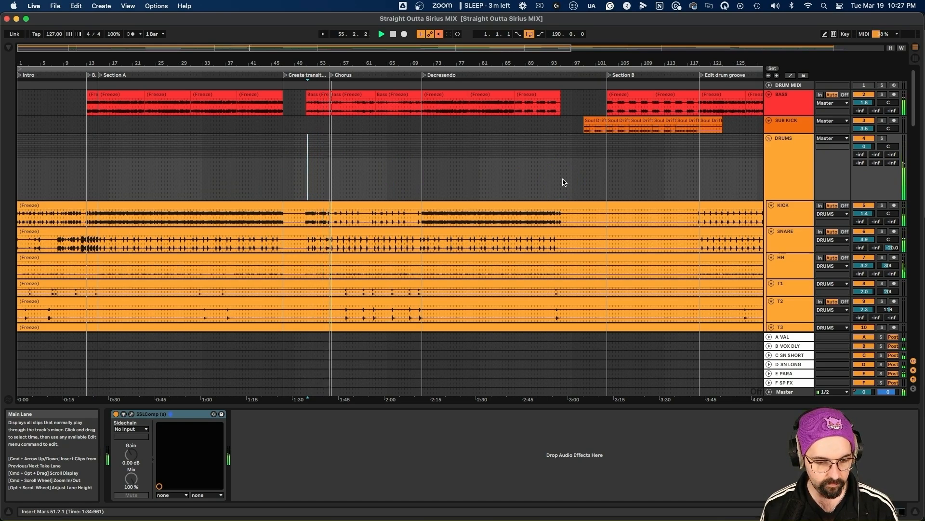
{"action": "left_click", "coordinate": [545, 182]}
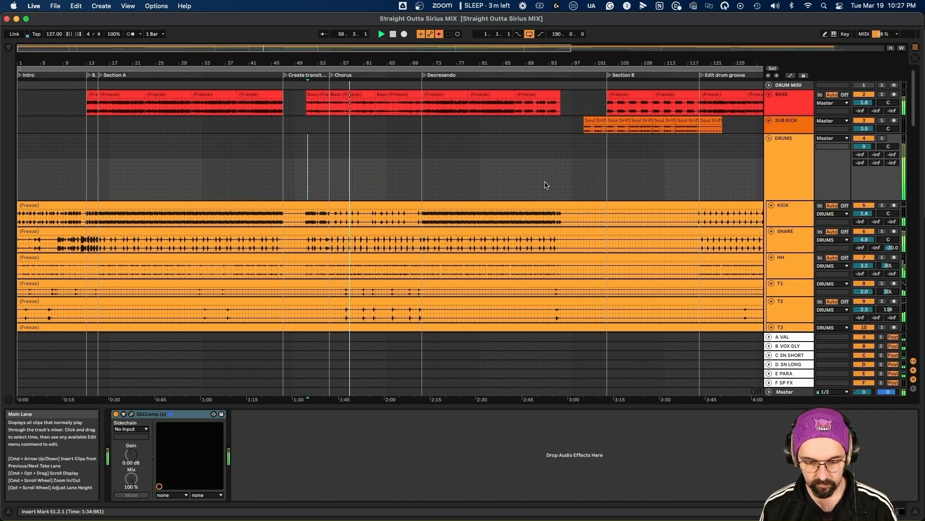
{"action": "left_click", "coordinate": [450, 178]}
{"action": "scroll", "coordinate": [434, 180], "scroll_direction": "right", "scroll_amount": 5}
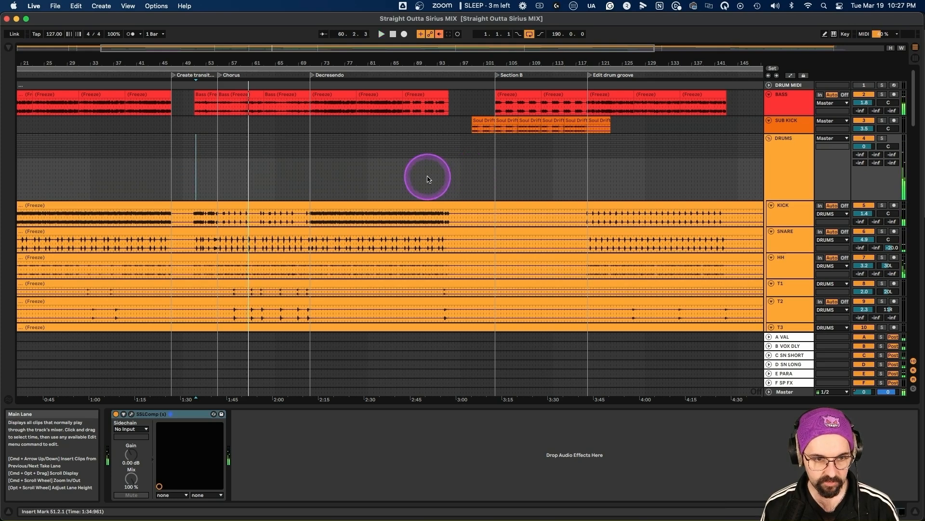
{"action": "left_click", "coordinate": [427, 178]}
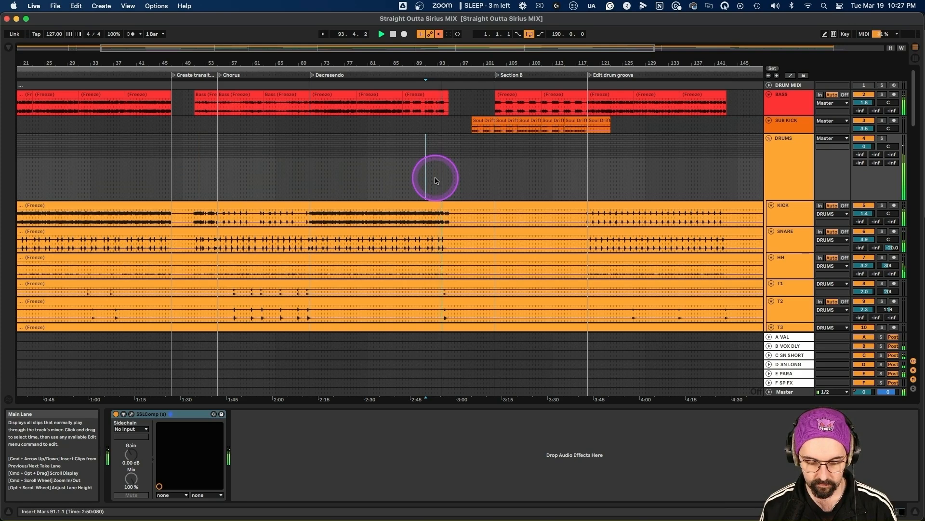
{"action": "left_click", "coordinate": [438, 181]}
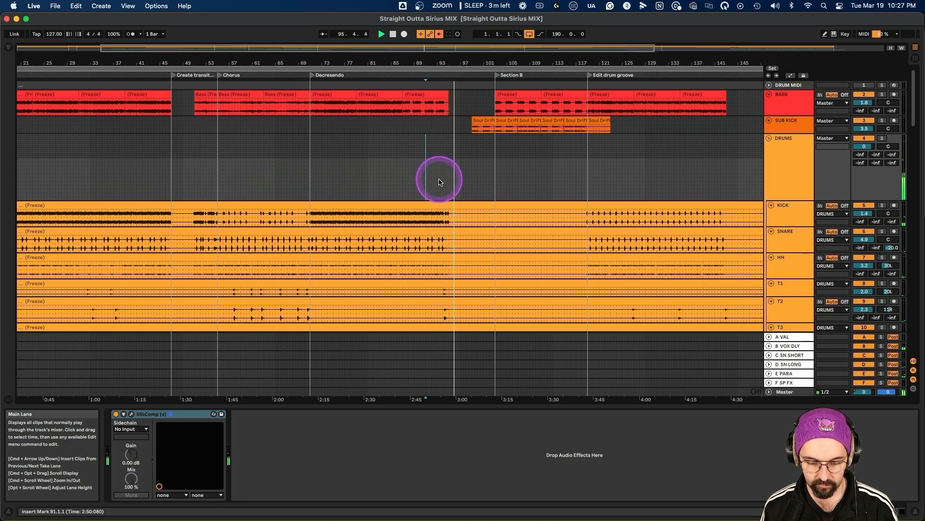
{"action": "left_click", "coordinate": [439, 181]}
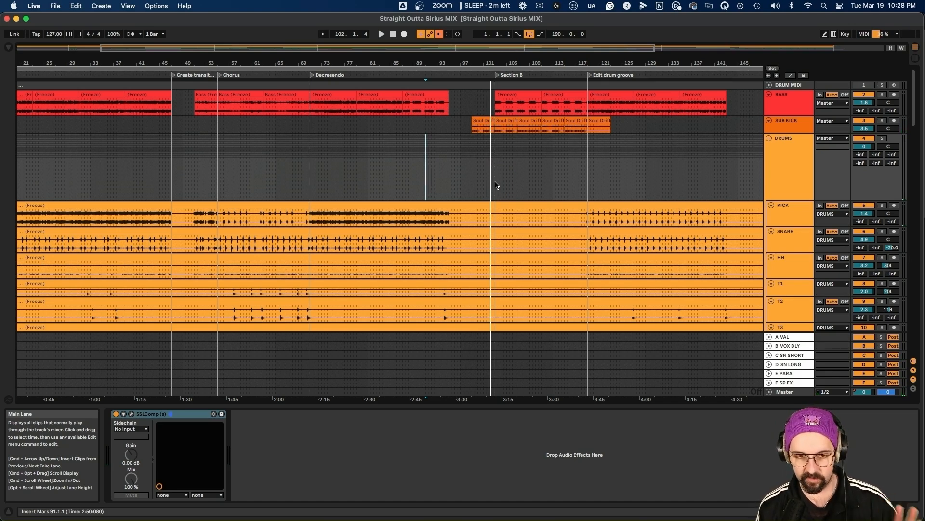
Solo the DRUMS group together with the BASS track and play them from bar 34.
{"action": "left_click", "coordinate": [512, 155]}
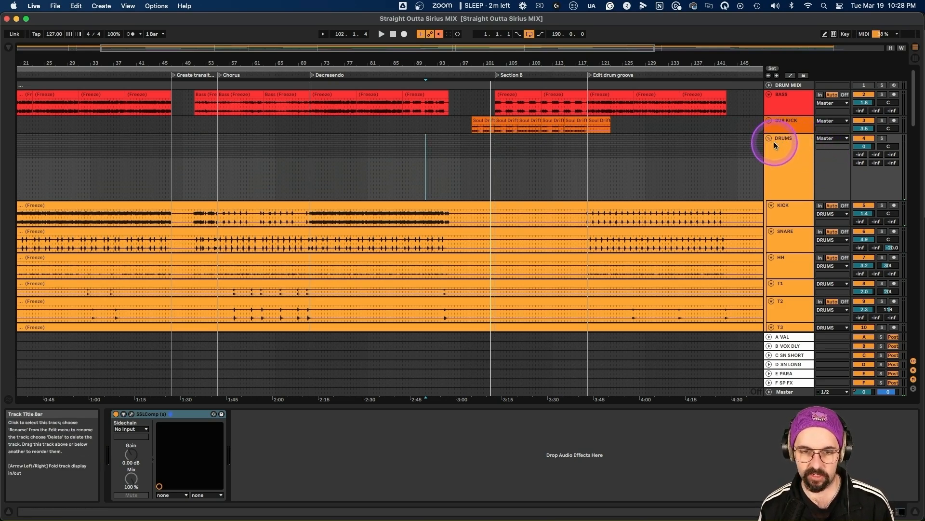
{"action": "left_click", "coordinate": [883, 138]}
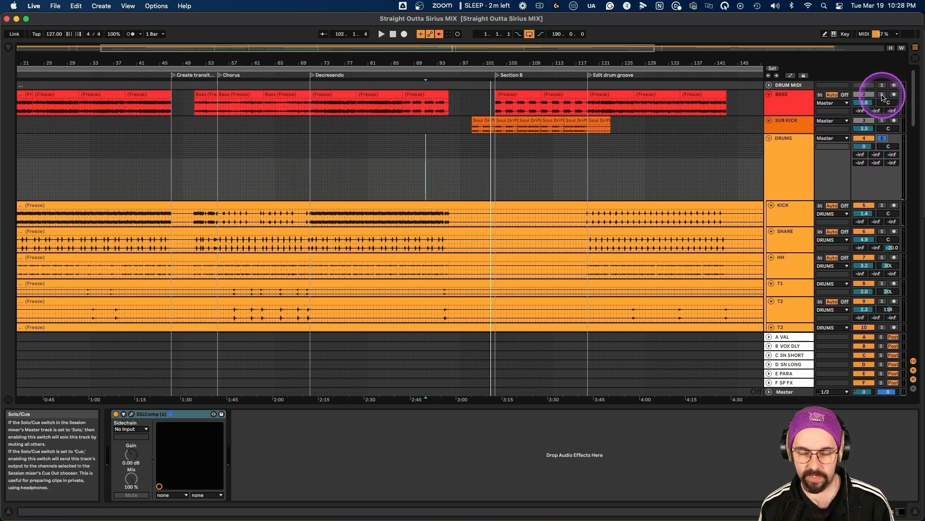
{"action": "left_click", "coordinate": [882, 95]}
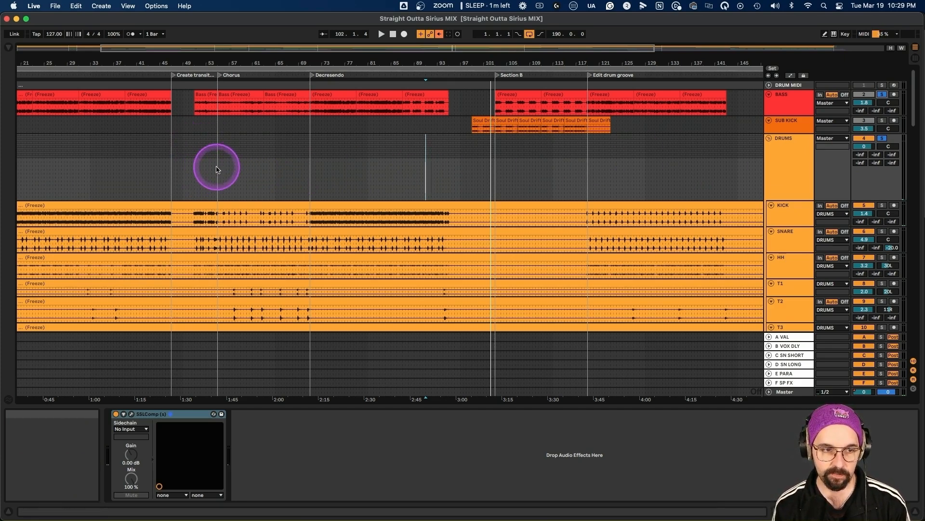
{"action": "left_click", "coordinate": [99, 179]}
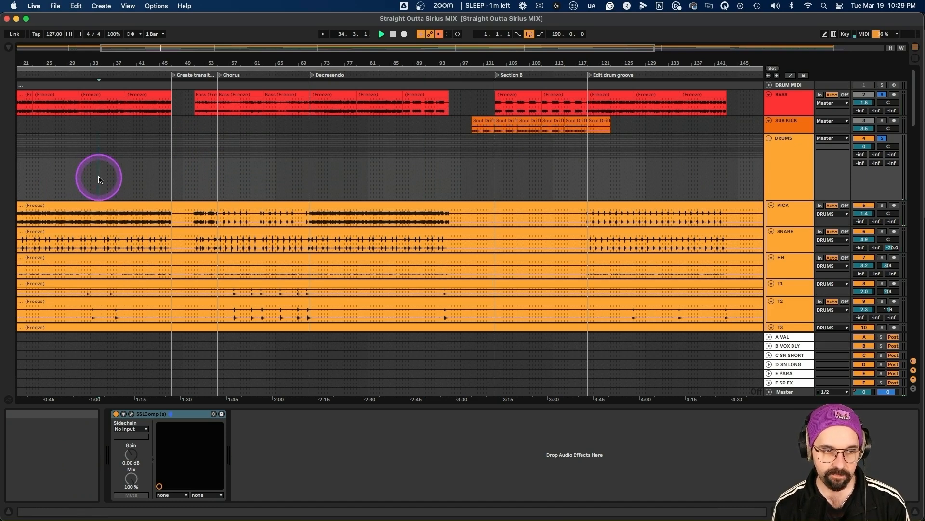
{"action": "key", "text": "space"}
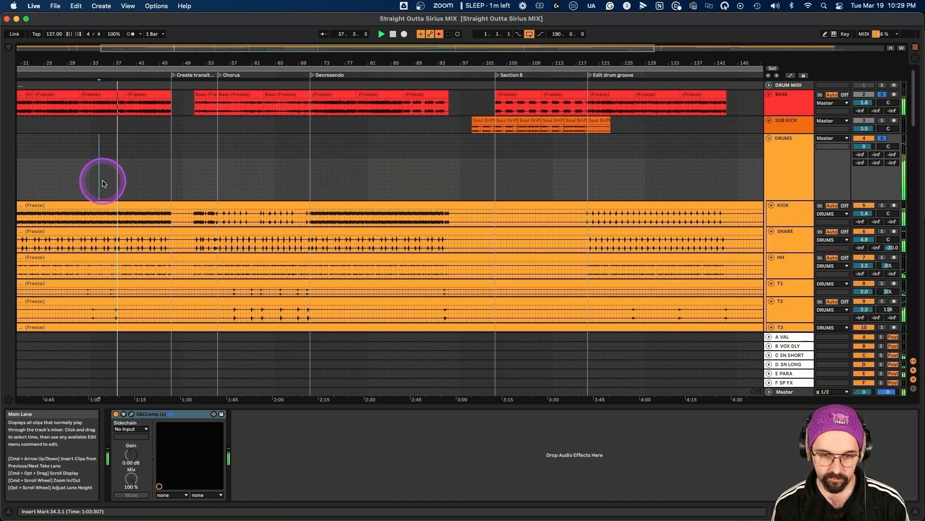
Set the BASS track's volume to 0.8 dB while playing the Chorus, and check the balance from the Decresendo section.
{"action": "key", "text": "space"}
{"action": "left_click_drag", "start_coordinate": [870, 102], "coordinate": [869, 109]}
{"action": "left_click", "coordinate": [218, 173]}
{"action": "key", "text": "space"}
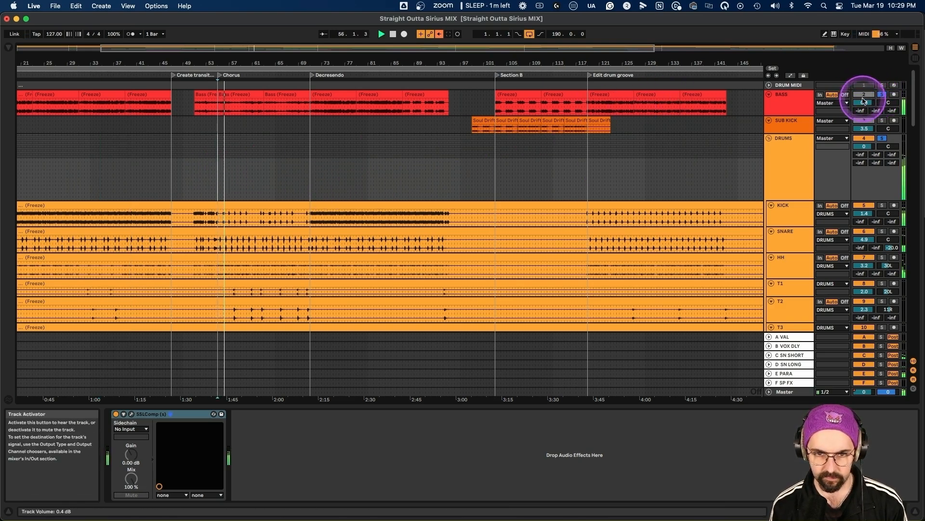
{"action": "left_click_drag", "start_coordinate": [864, 102], "coordinate": [864, 101]}
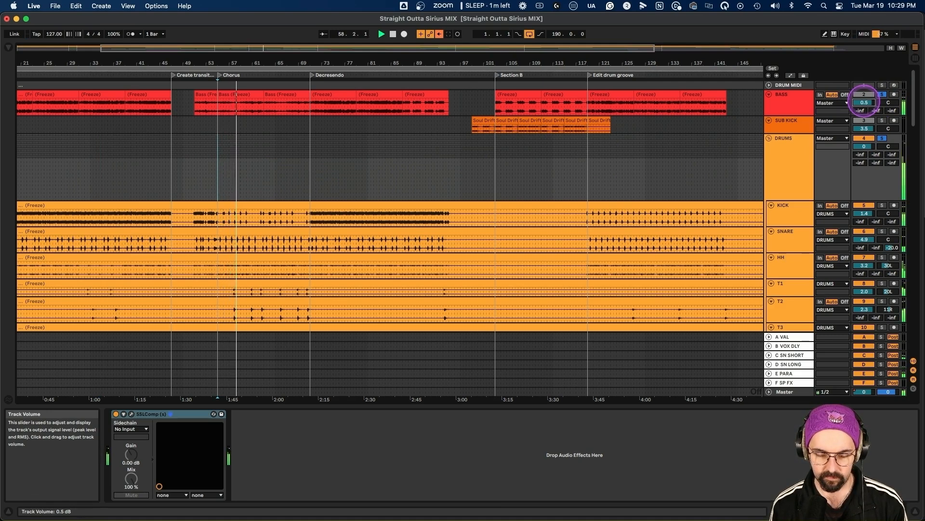
{"action": "left_click_drag", "start_coordinate": [864, 102], "coordinate": [864, 101]}
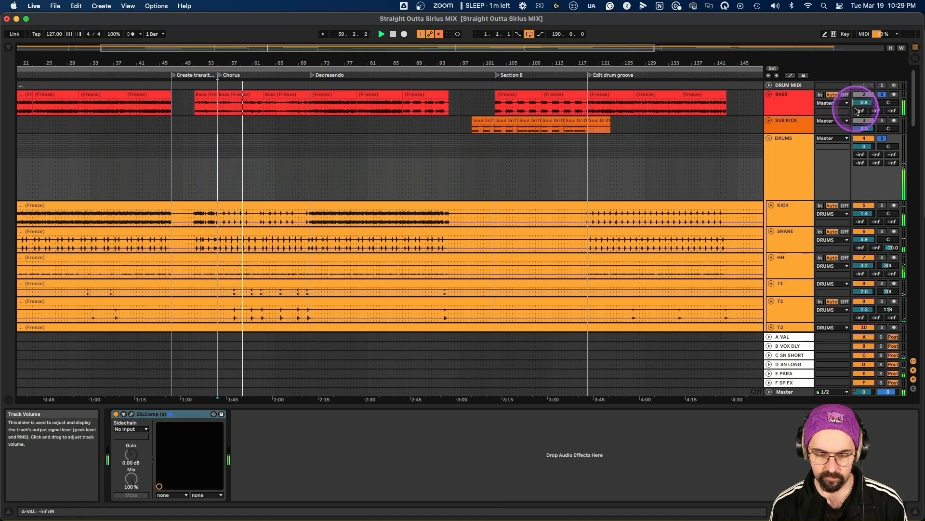
{"action": "scroll", "coordinate": [572, 192], "scroll_direction": "right", "scroll_amount": 5}
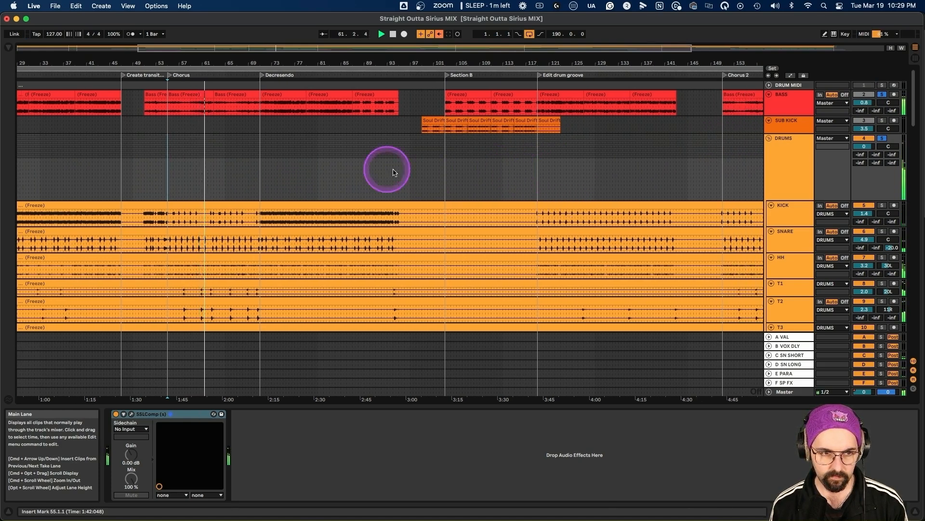
{"action": "left_click", "coordinate": [271, 164]}
{"action": "scroll", "coordinate": [481, 182], "scroll_direction": "right", "scroll_amount": 3}
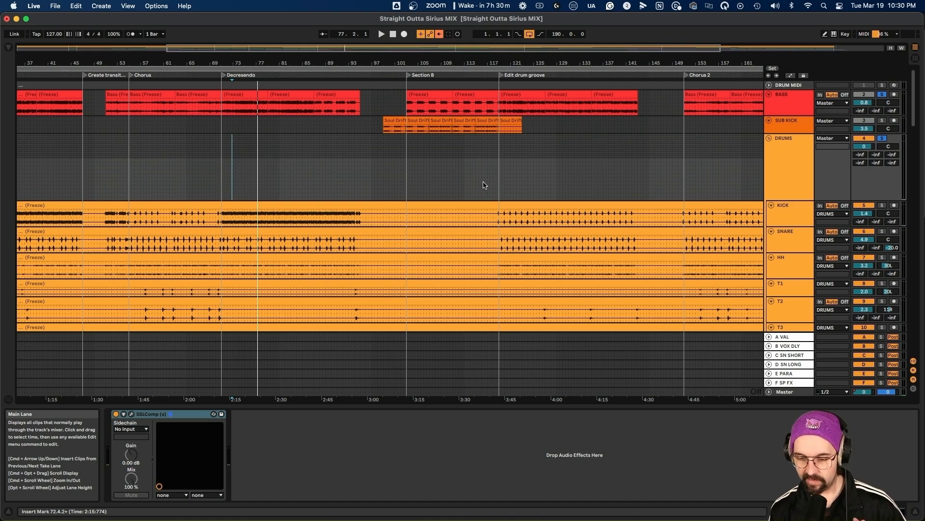
Unsolo the BASS and DRUMS tracks and select band 1 of the BASS track's EQ Eight.
{"action": "left_click", "coordinate": [883, 96]}
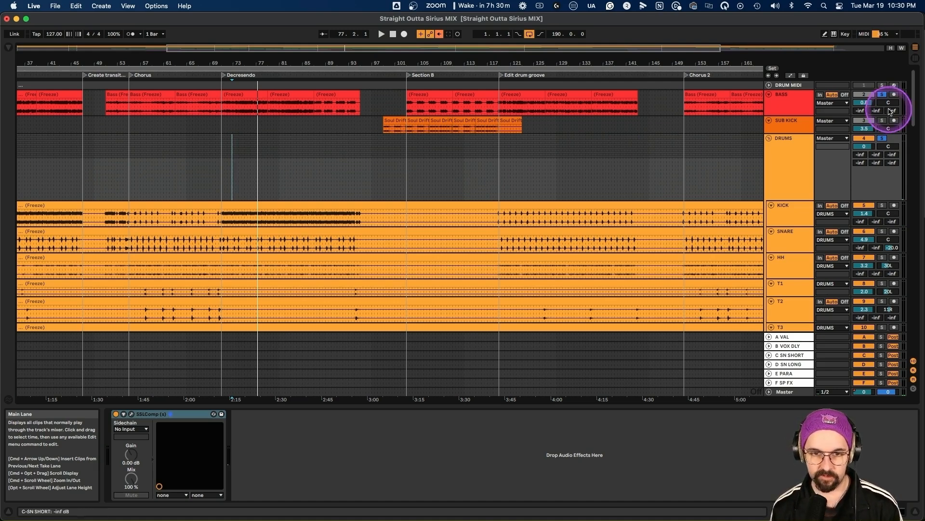
{"action": "left_click", "coordinate": [882, 95]}
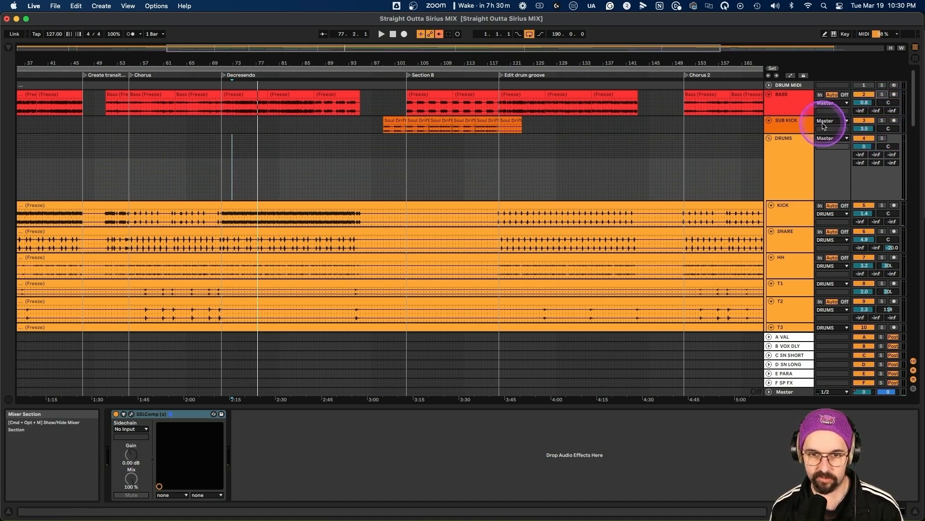
{"action": "left_click", "coordinate": [790, 99]}
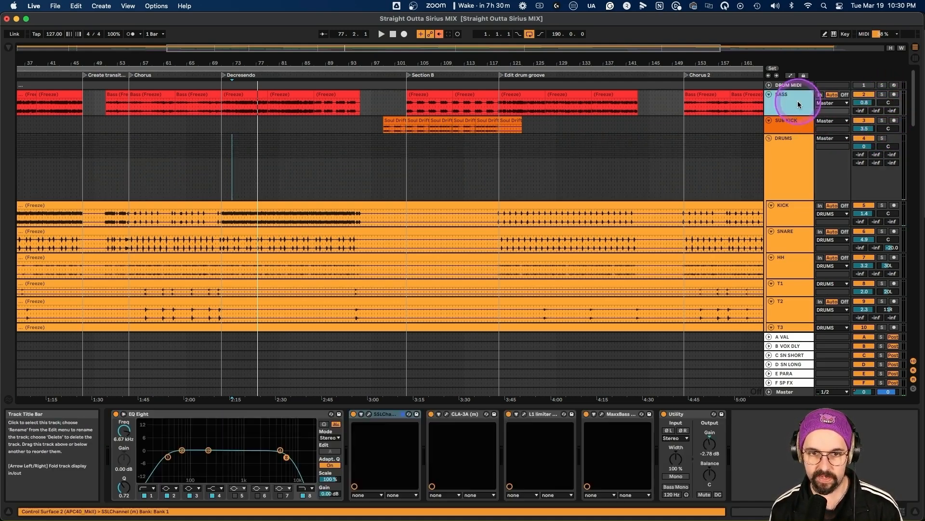
{"action": "left_click", "coordinate": [178, 413]}
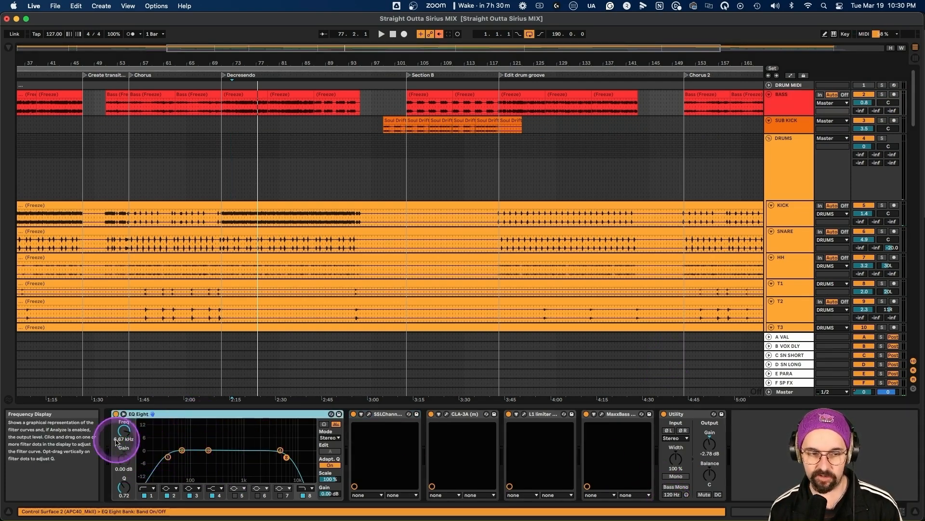
{"action": "left_click", "coordinate": [167, 457]}
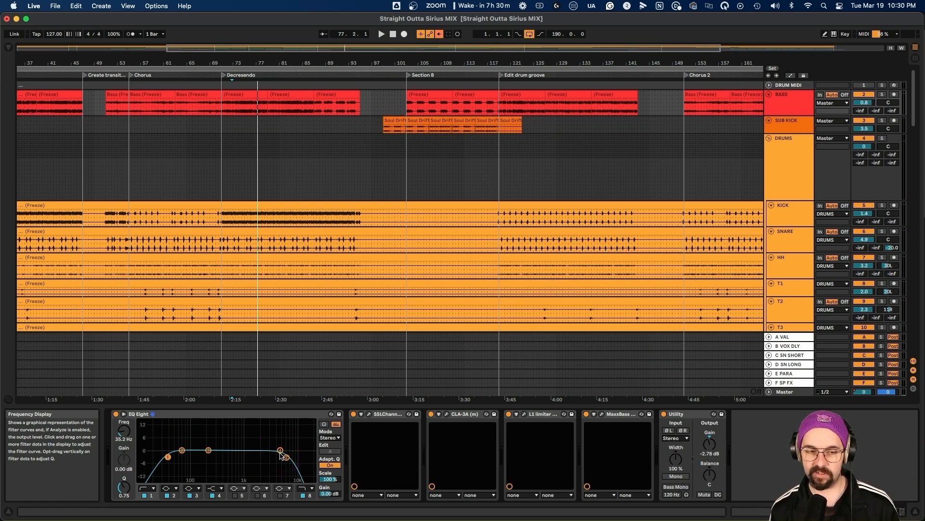
Open the BASS track's SSLChannel plug-in window, move it clear of the track headers, and inspect its low-frequency EQ setting.
{"action": "left_click", "coordinate": [368, 414]}
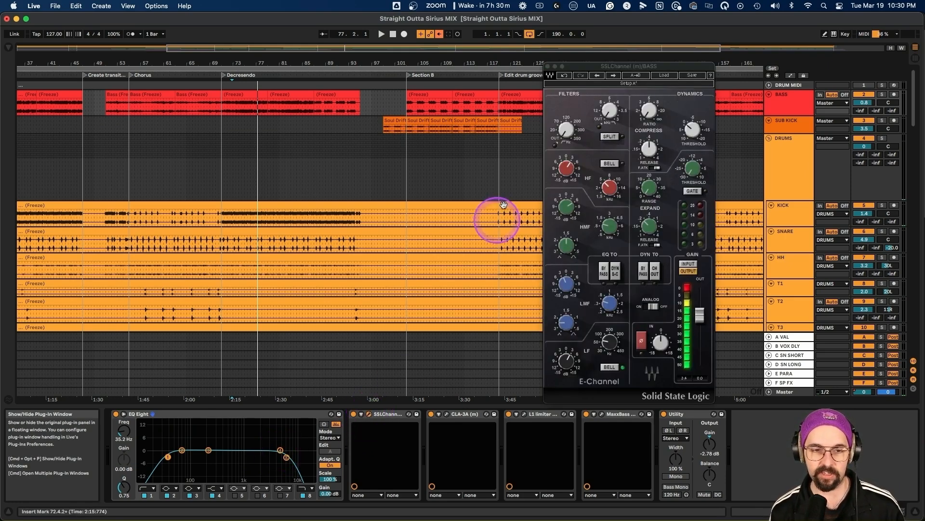
{"action": "left_click_drag", "start_coordinate": [620, 68], "coordinate": [227, 48]}
{"action": "left_click", "coordinate": [183, 161]}
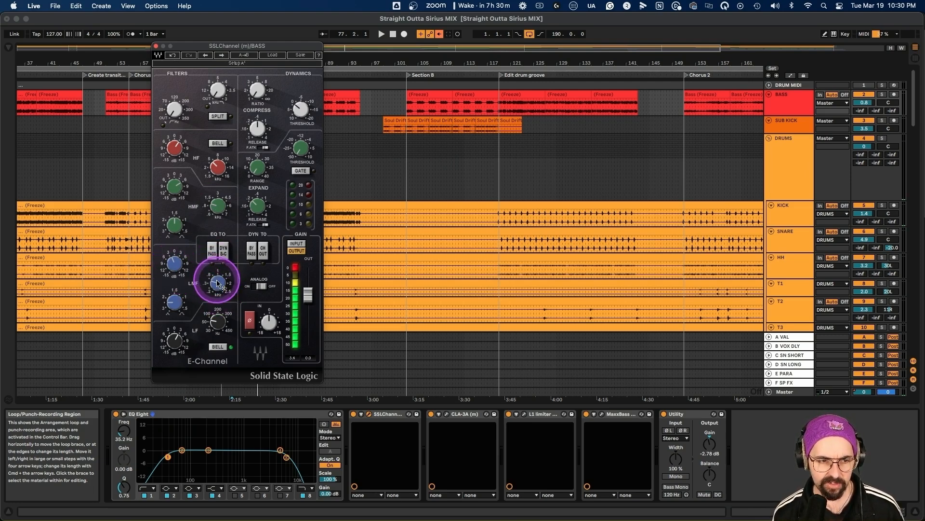
{"action": "left_click", "coordinate": [214, 322]}
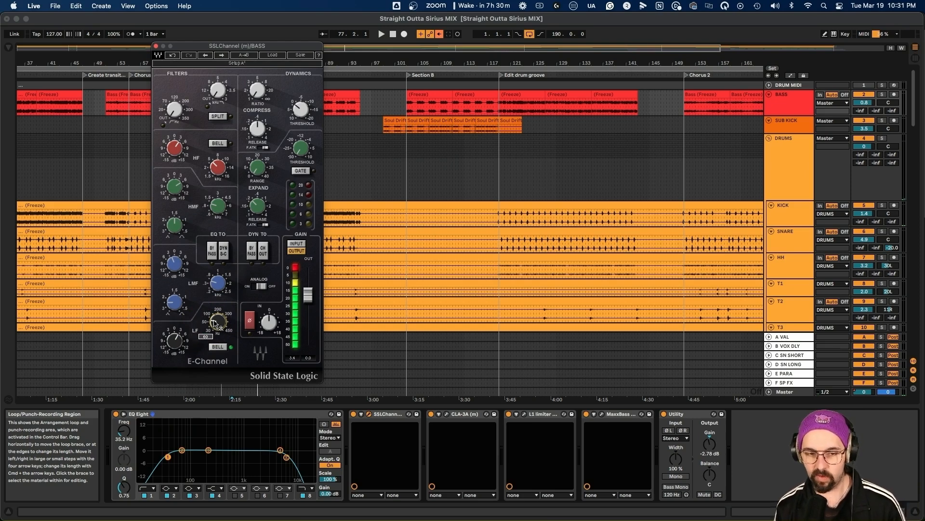
Show the BASS track's CLA-3A compressor and L1 limiter windows to review their settings.
{"action": "left_click", "coordinate": [447, 413]}
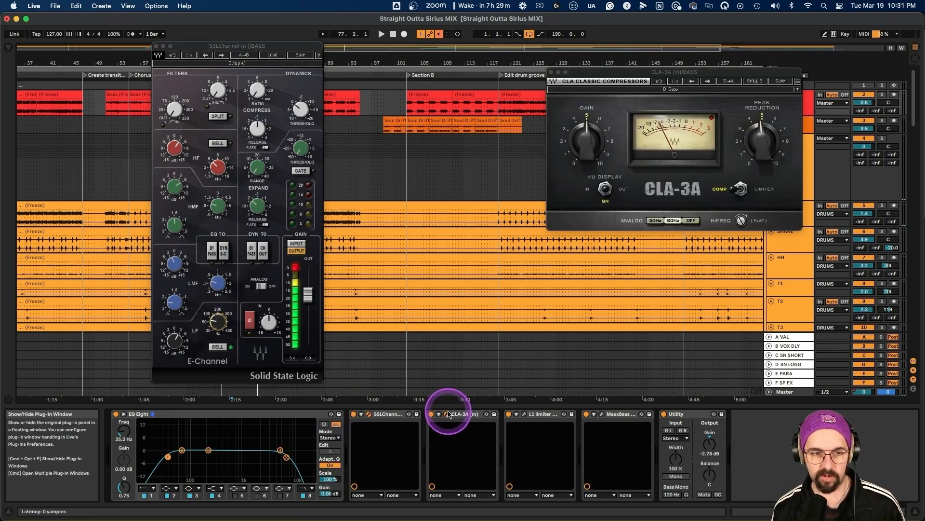
{"action": "left_click_drag", "start_coordinate": [682, 72], "coordinate": [320, 107]}
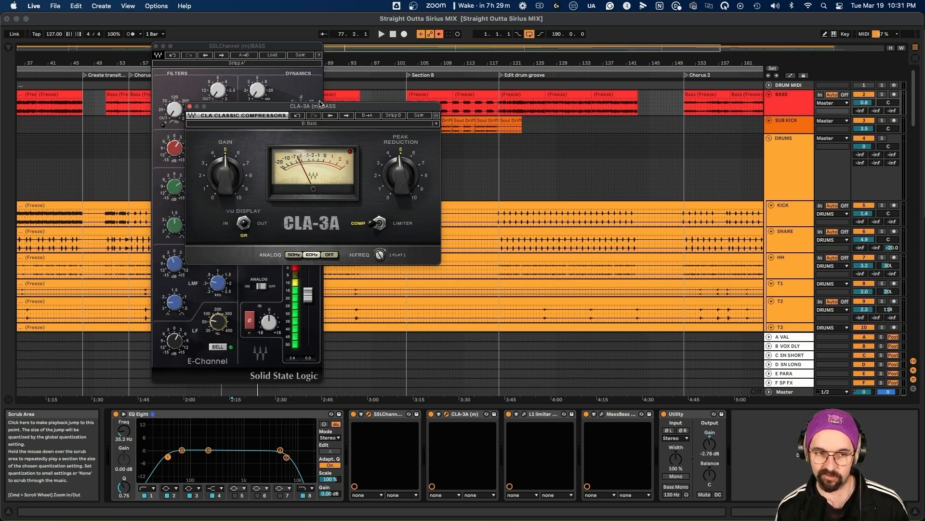
{"action": "left_click", "coordinate": [525, 414]}
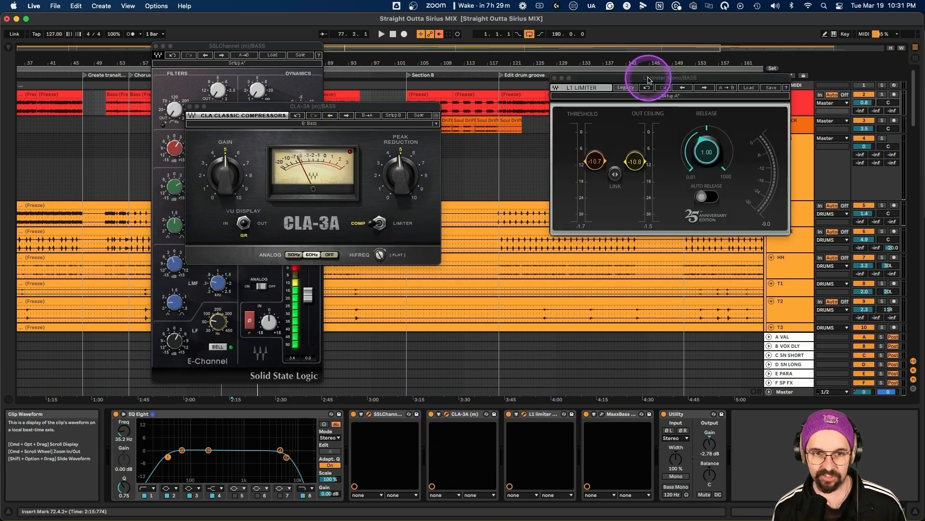
Review the BASS track's L1 limiter and MaxxBass settings, and close all of the track's open plug-in windows.
{"action": "left_click_drag", "start_coordinate": [648, 80], "coordinate": [422, 148]}
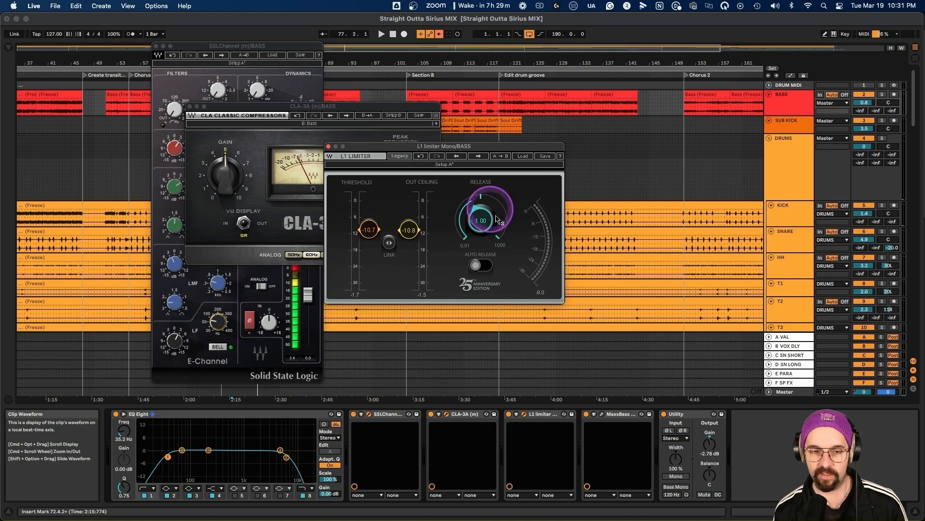
{"action": "left_click", "coordinate": [599, 413]}
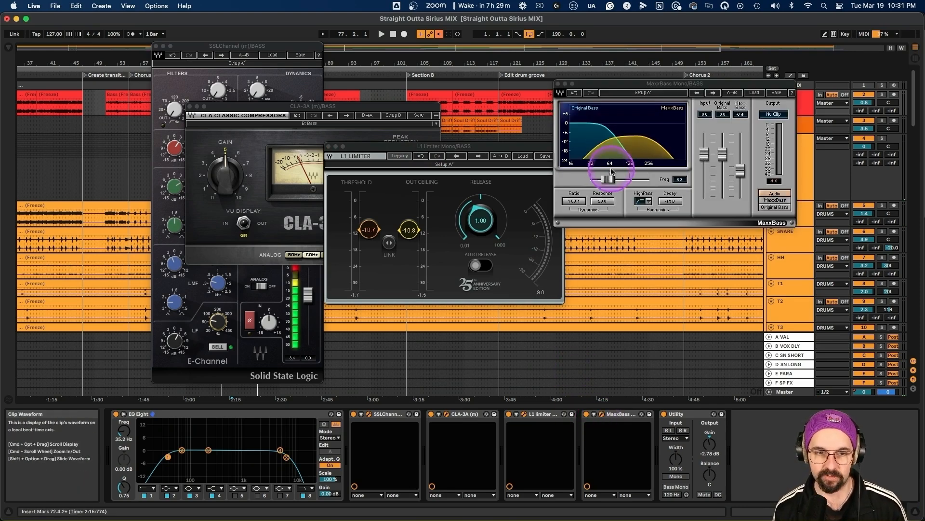
{"action": "left_click", "coordinate": [557, 83]}
{"action": "left_click", "coordinate": [329, 147]}
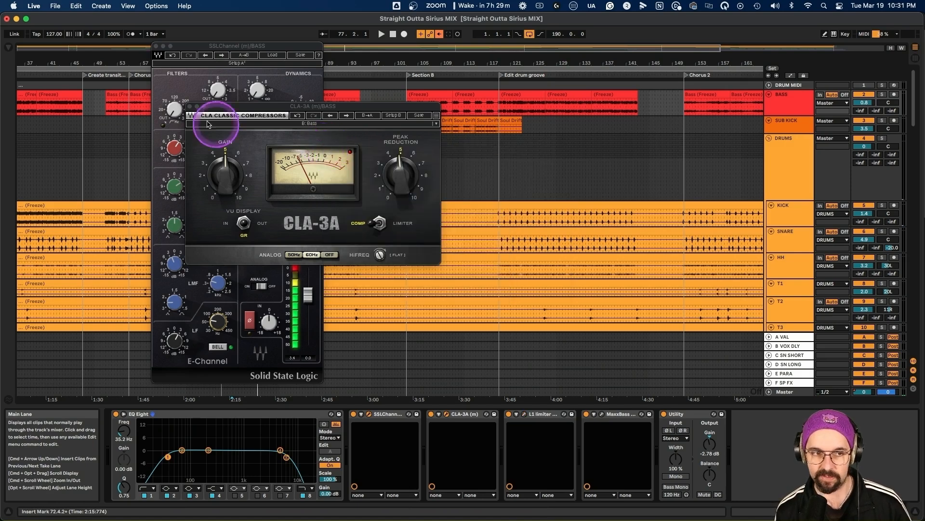
{"action": "left_click", "coordinate": [191, 106]}
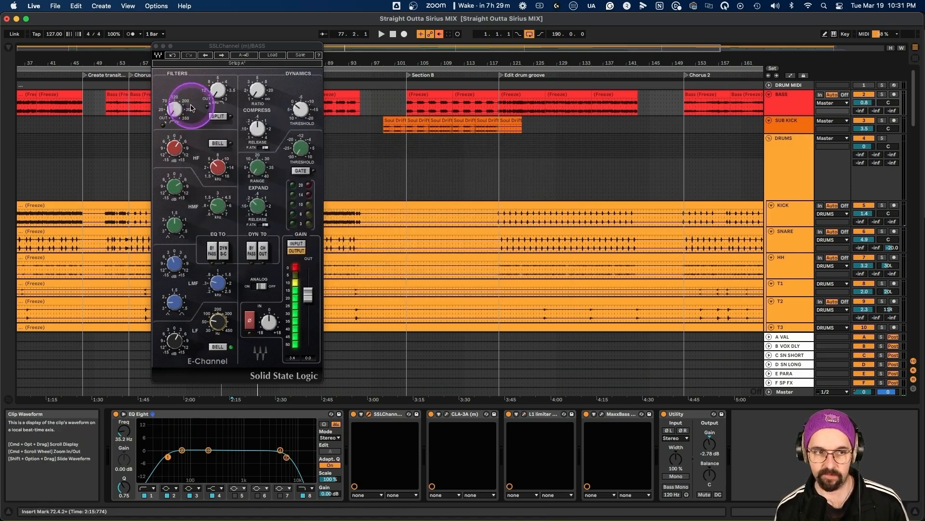
{"action": "left_click", "coordinate": [156, 46]}
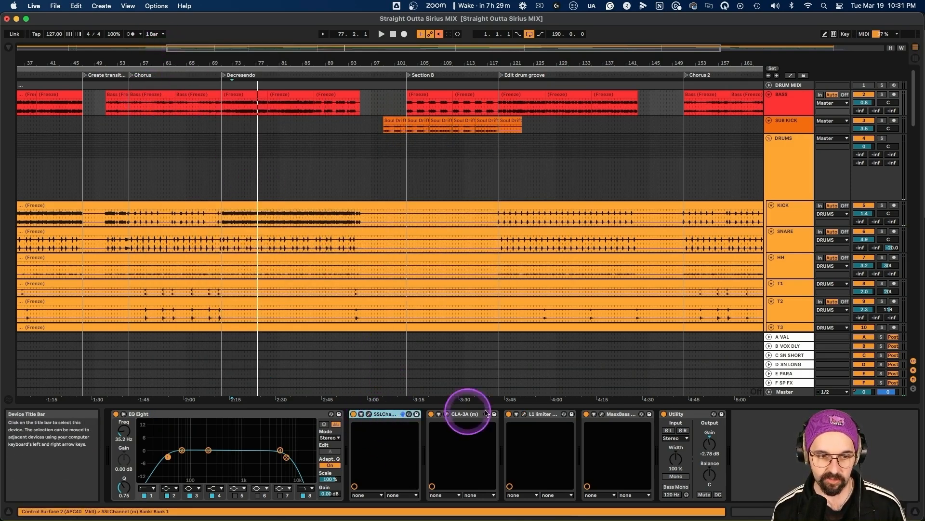
Solo the BASS track and compare its sound with the whole device chain, EQ Eight through Utility, switched off and on during playback.
{"action": "left_click", "coordinate": [694, 413]}
{"action": "left_click", "coordinate": [246, 413]}
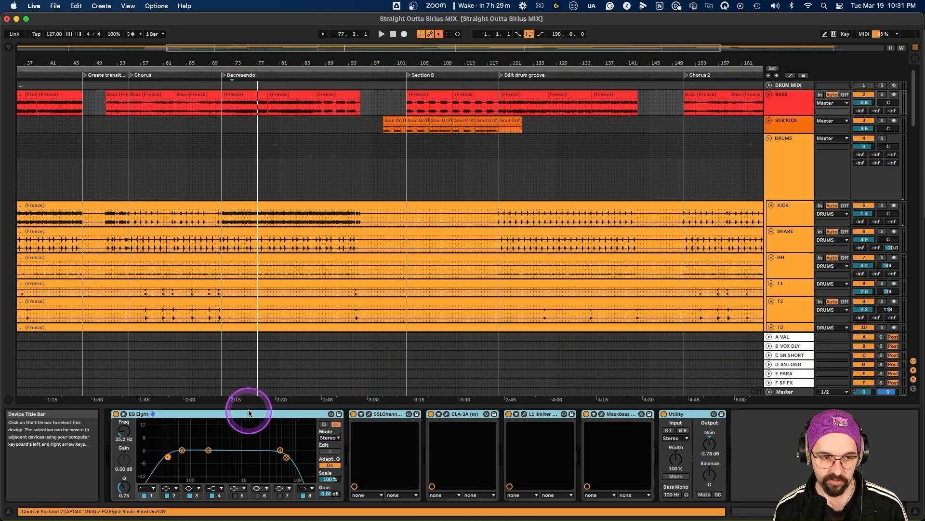
{"action": "left_click", "coordinate": [882, 95]}
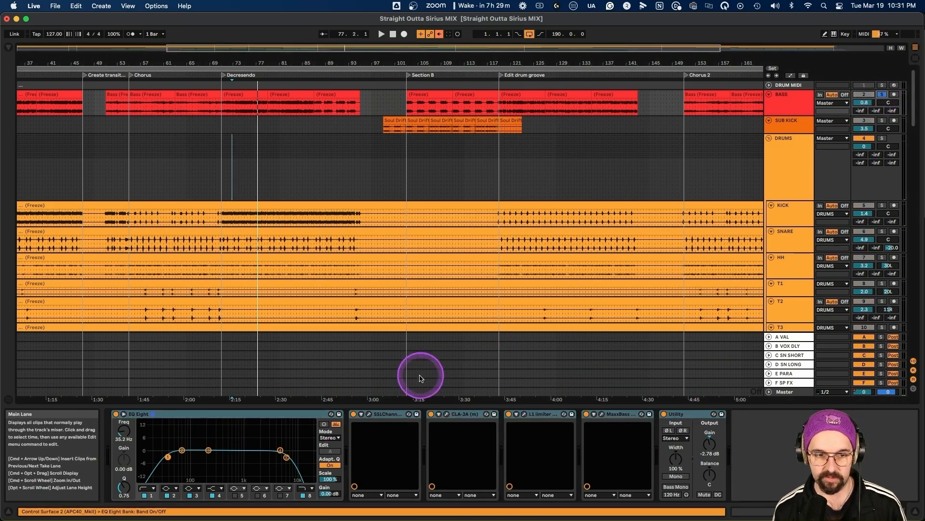
{"action": "key", "text": "space"}
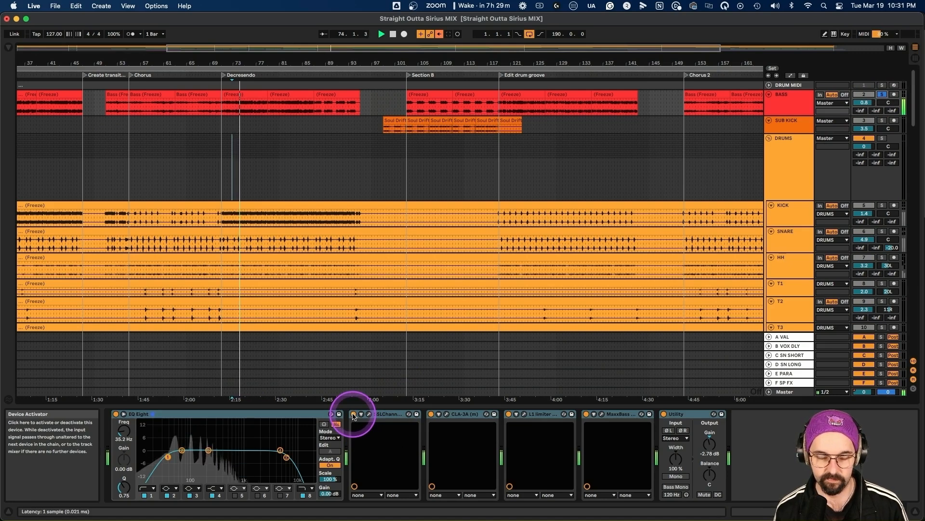
{"action": "left_click", "coordinate": [354, 414]}
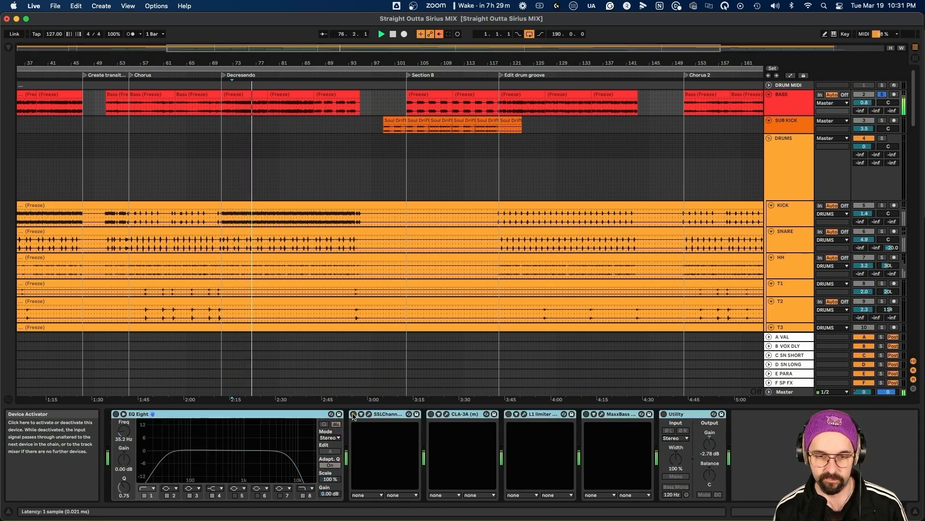
{"action": "left_click", "coordinate": [354, 414]}
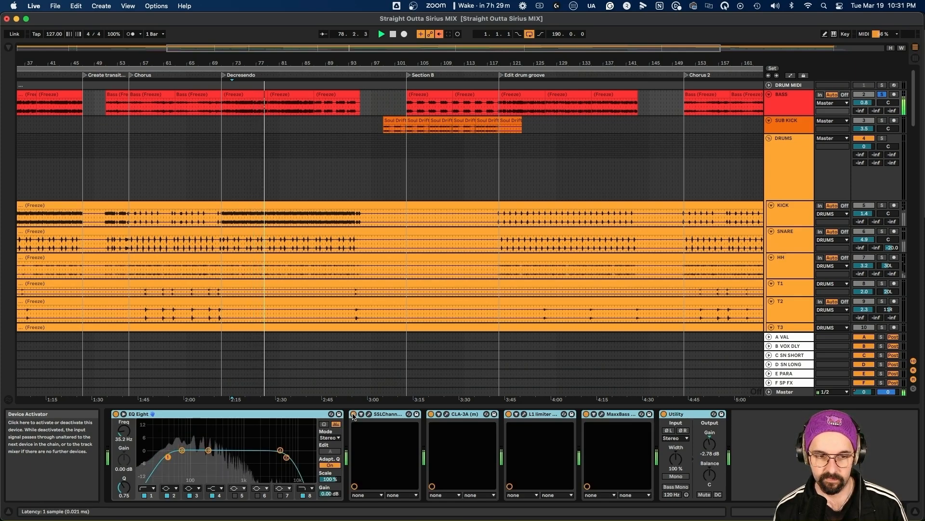
{"action": "left_click", "coordinate": [354, 414]}
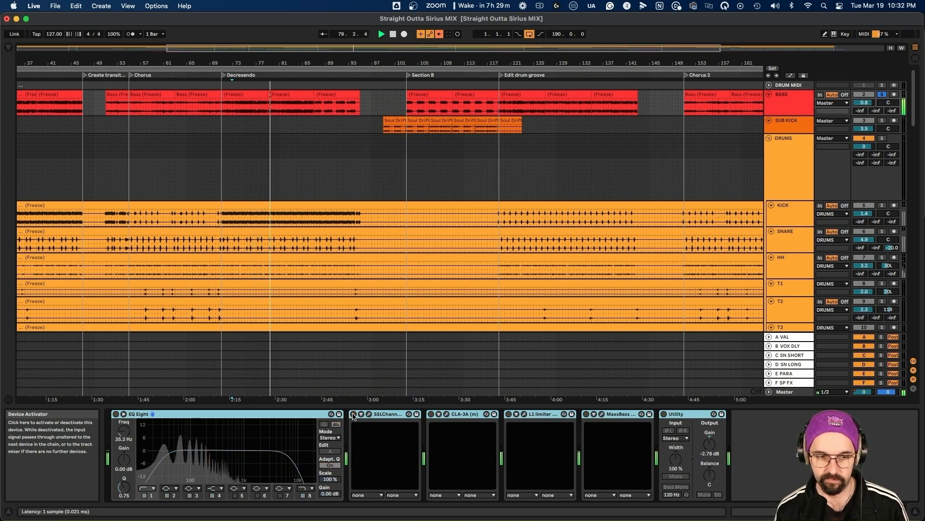
Add the DRUMS group to the solo and compare the bypassed and active BASS device chain against the drums, leaving the chain on.
{"action": "left_click", "coordinate": [884, 139]}
{"action": "left_click", "coordinate": [884, 139], "text": "super"}
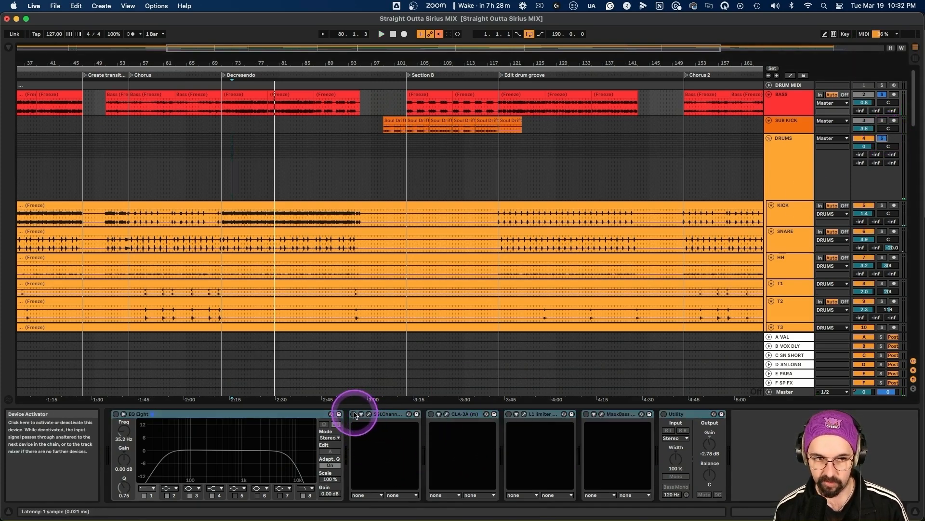
{"action": "key", "text": "space"}
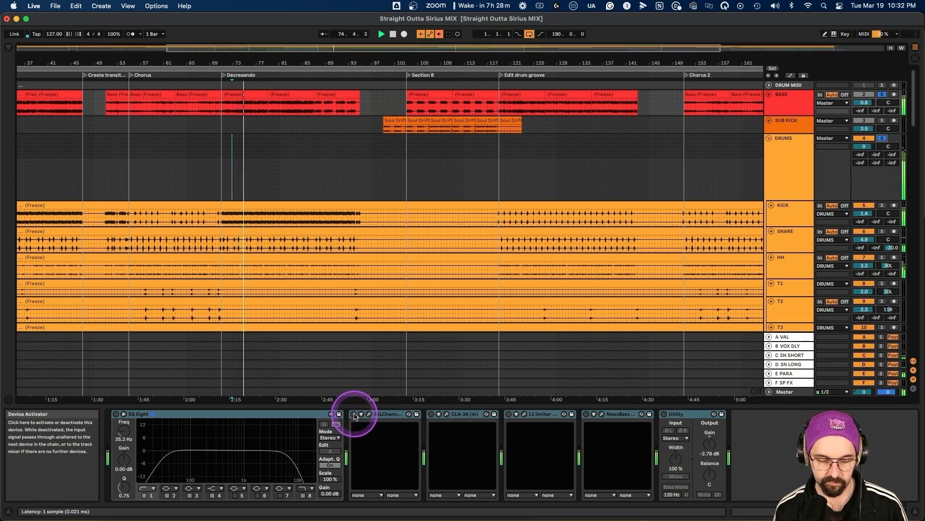
{"action": "left_click", "coordinate": [354, 414]}
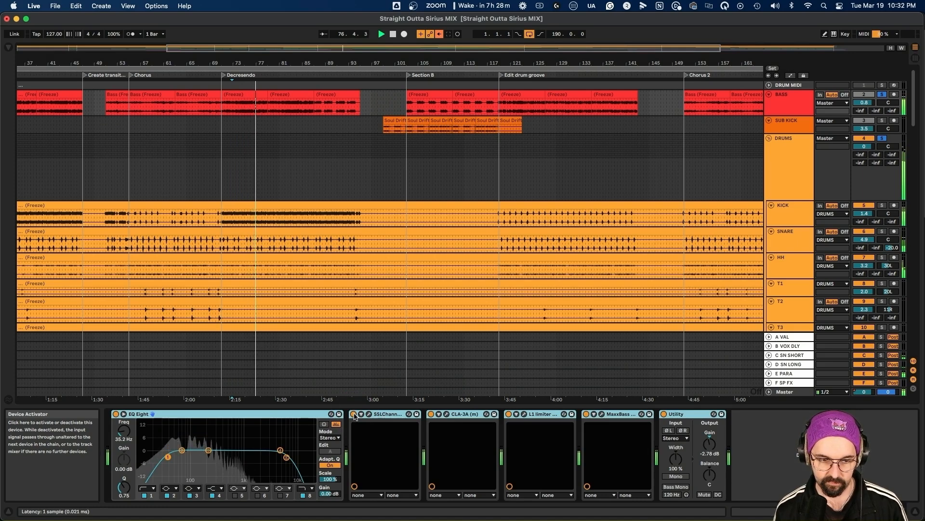
{"action": "left_click", "coordinate": [354, 415]}
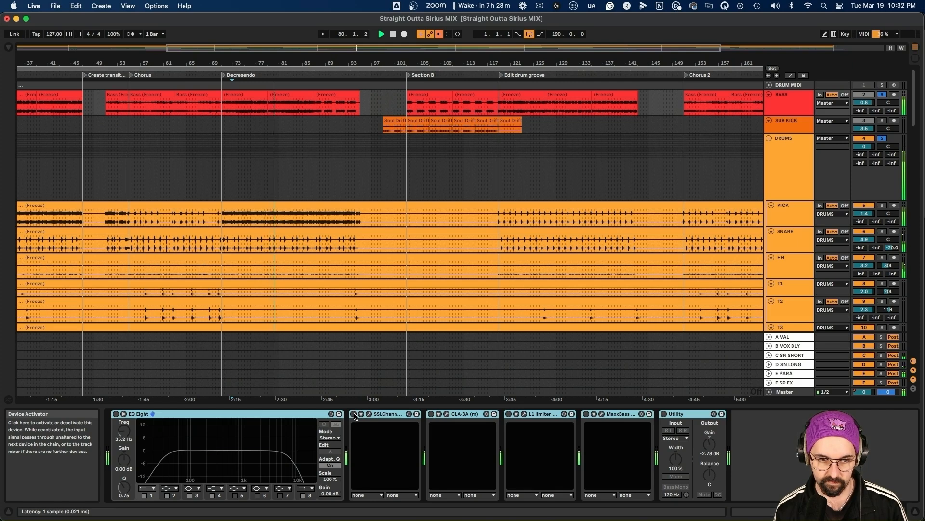
{"action": "left_click", "coordinate": [354, 414]}
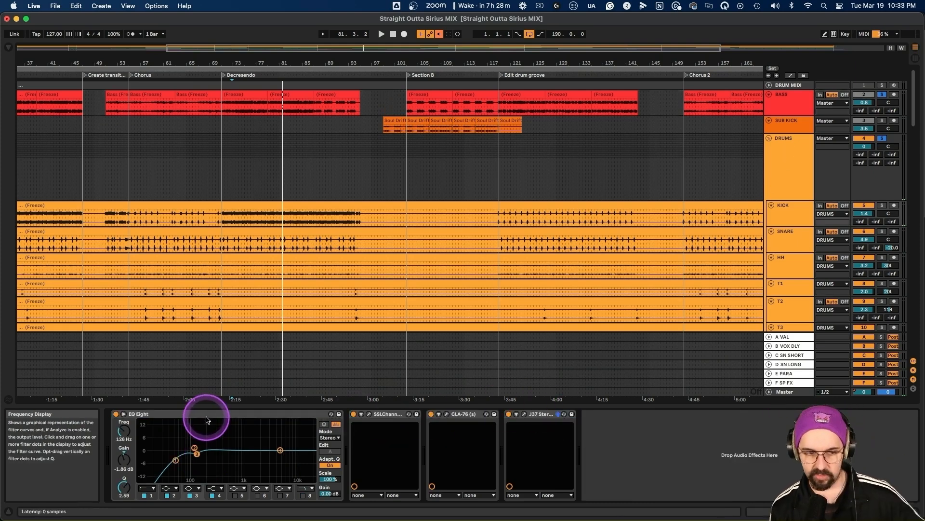
Inspect the low bands of the KICK track's EQ Eight and the LMF and LF settings in its SSLChannel window.
{"action": "left_click", "coordinate": [177, 460]}
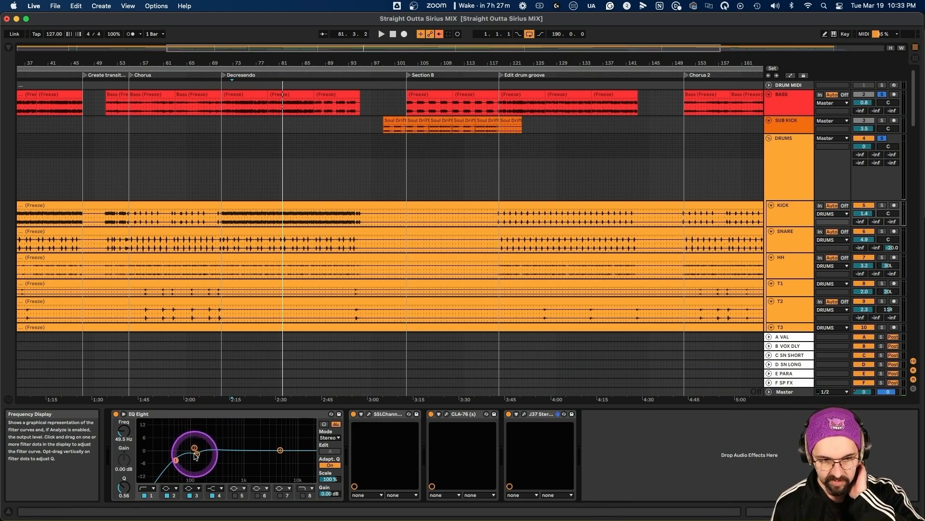
{"action": "left_click", "coordinate": [194, 448]}
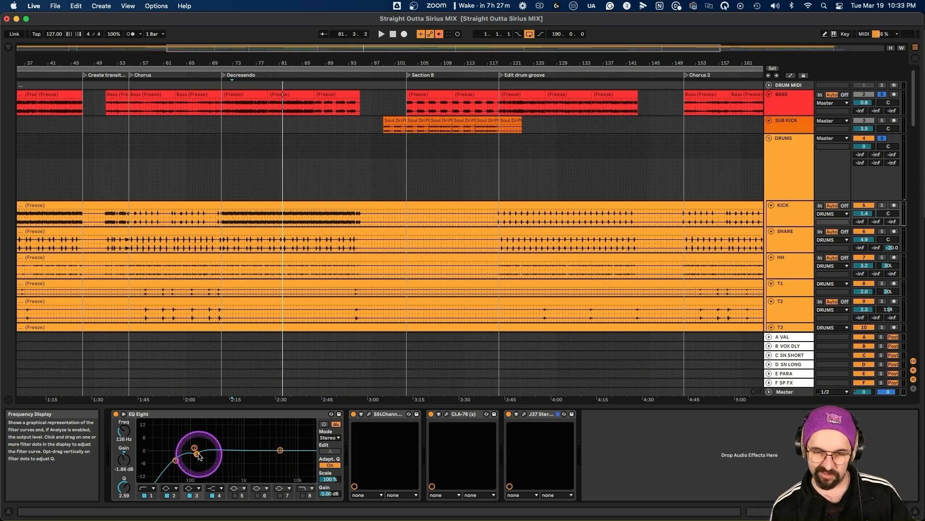
{"action": "left_click", "coordinate": [370, 414]}
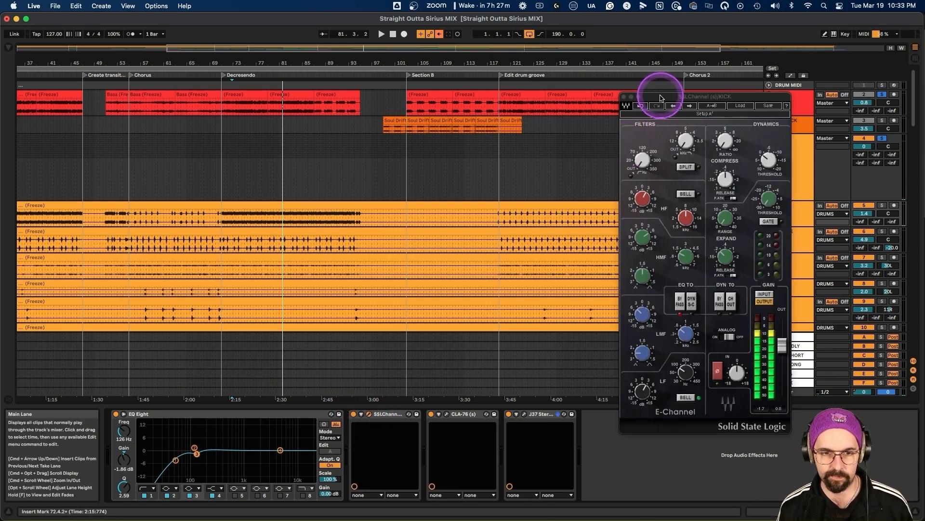
{"action": "left_click_drag", "start_coordinate": [657, 94], "coordinate": [244, 58]}
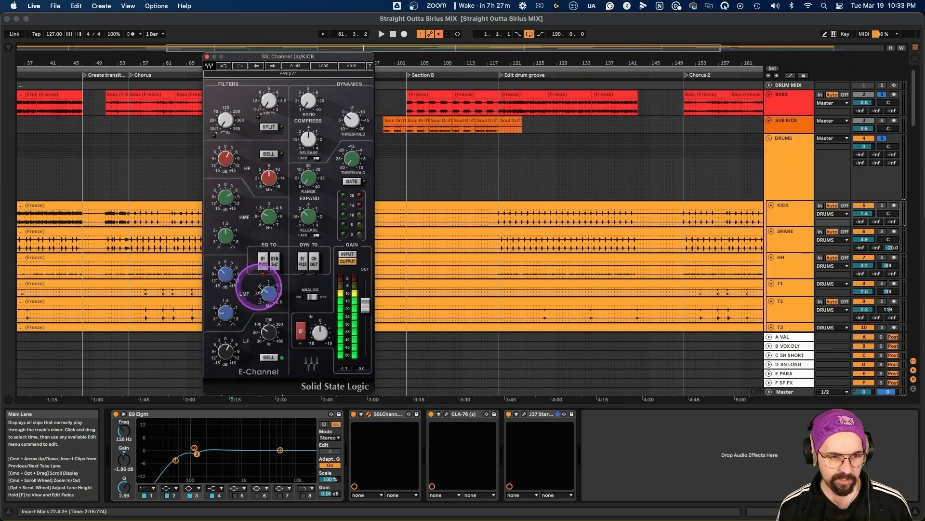
{"action": "left_click_drag", "start_coordinate": [265, 293], "coordinate": [264, 292]}
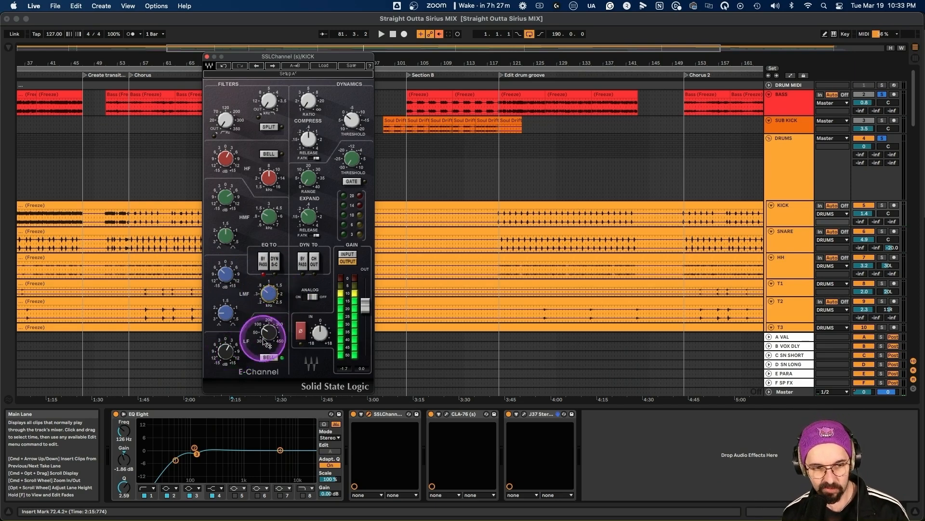
{"action": "left_click_drag", "start_coordinate": [269, 333], "coordinate": [270, 334]}
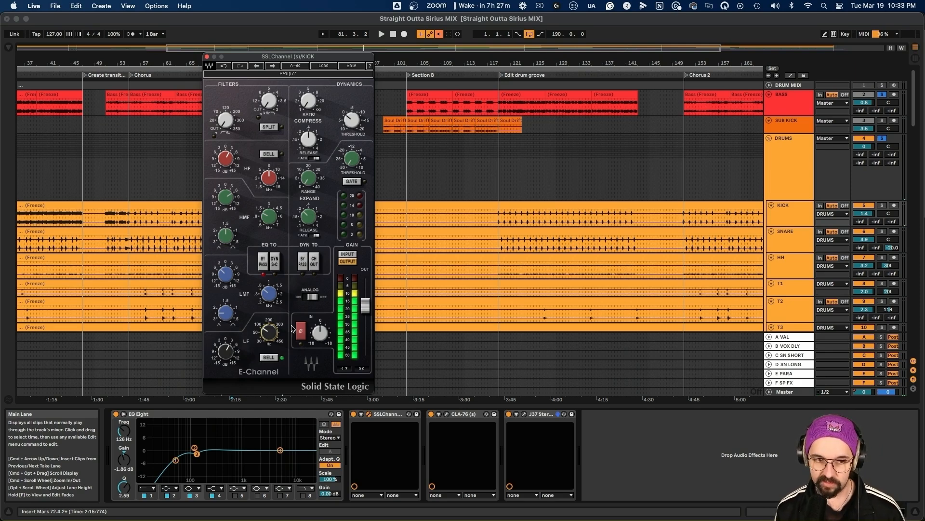
Show the KICK track's CLA-76 compressor and J37 tape windows clear of the track headers to review their settings.
{"action": "left_click", "coordinate": [445, 414]}
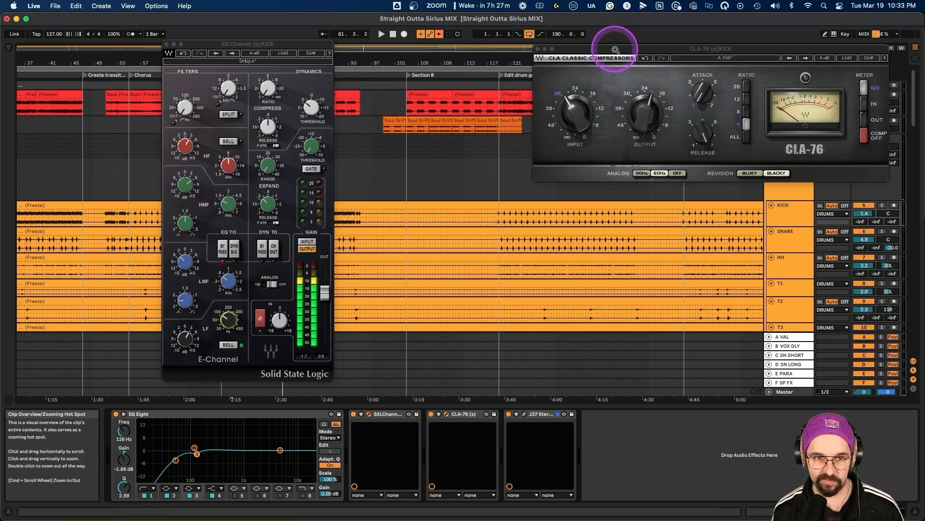
{"action": "left_click_drag", "start_coordinate": [615, 51], "coordinate": [352, 76]}
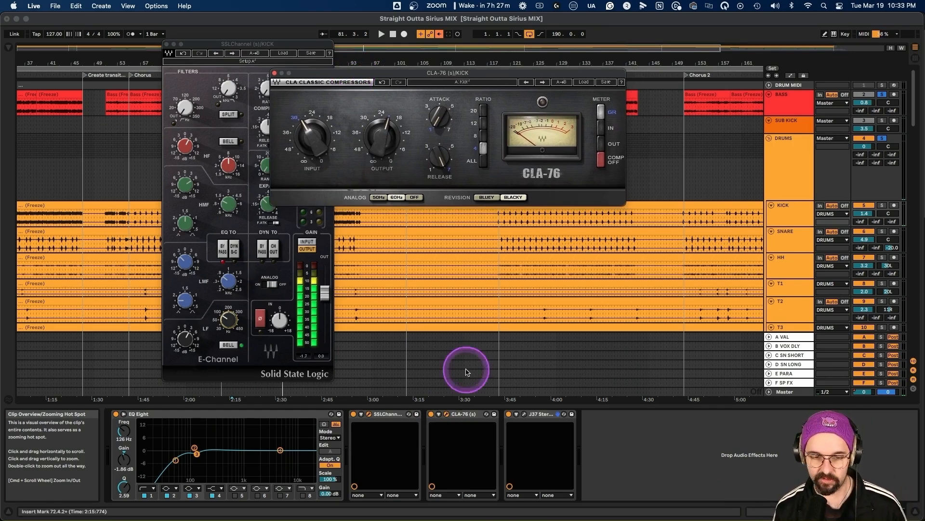
{"action": "left_click", "coordinate": [559, 414]}
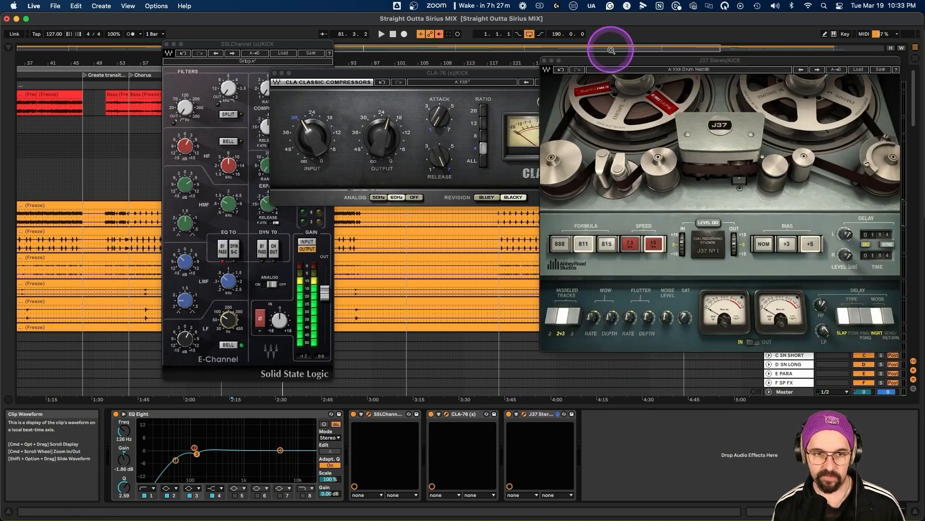
{"action": "left_click_drag", "start_coordinate": [613, 59], "coordinate": [423, 103]}
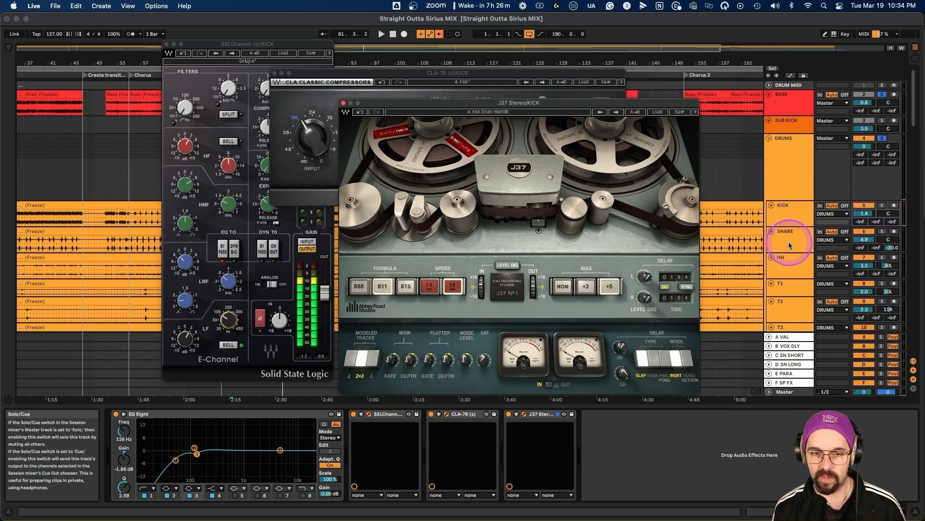
Compare the KICK track with its whole device chain, EQ Eight through J37, switched off and on during playback, leaving it on.
{"action": "left_click", "coordinate": [531, 417]}
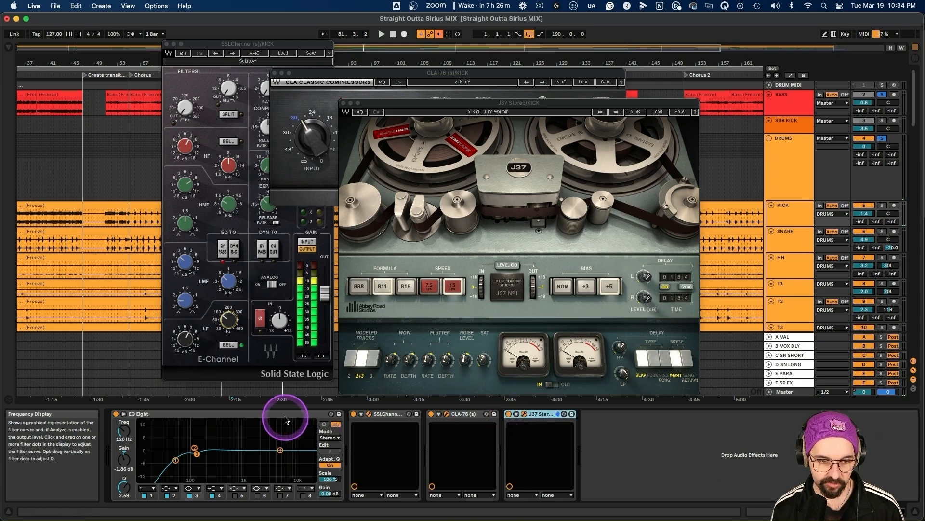
{"action": "left_click", "coordinate": [287, 415]}
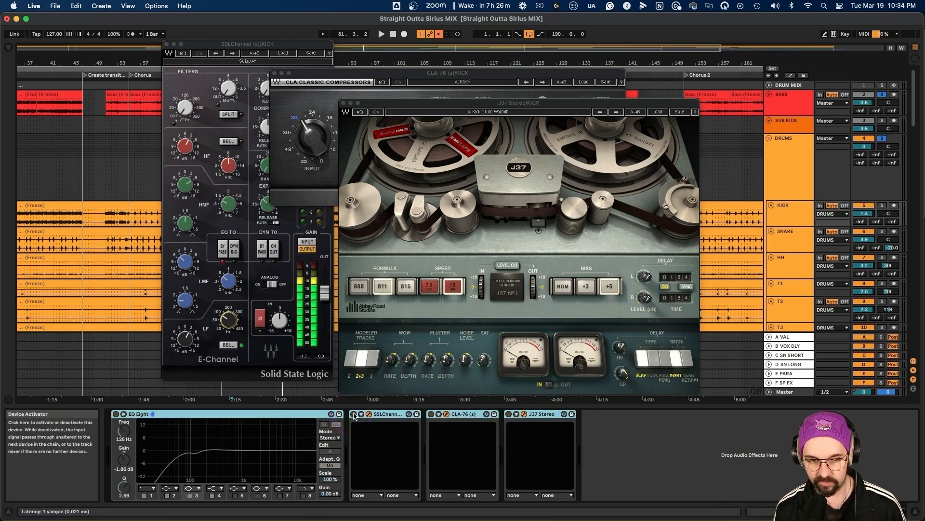
{"action": "left_click", "coordinate": [353, 416]}
{"action": "key", "text": "space"}
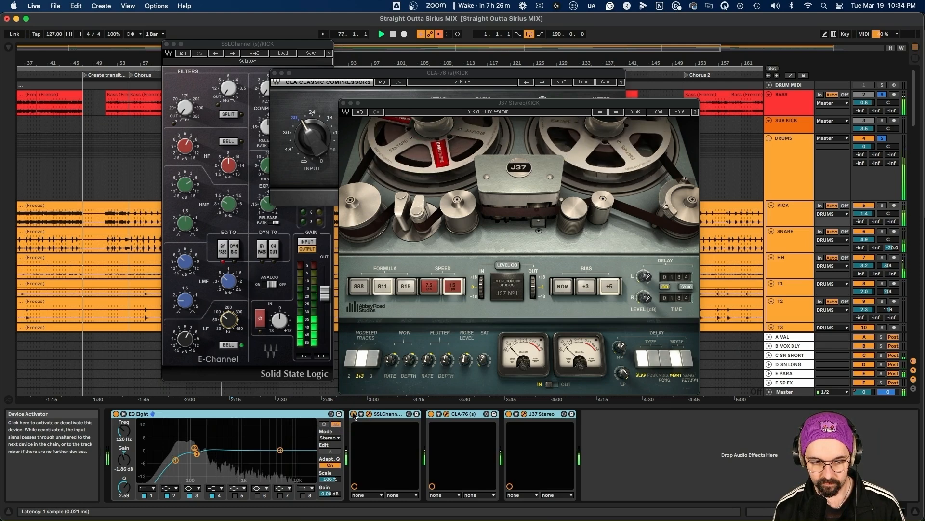
{"action": "left_click", "coordinate": [354, 415]}
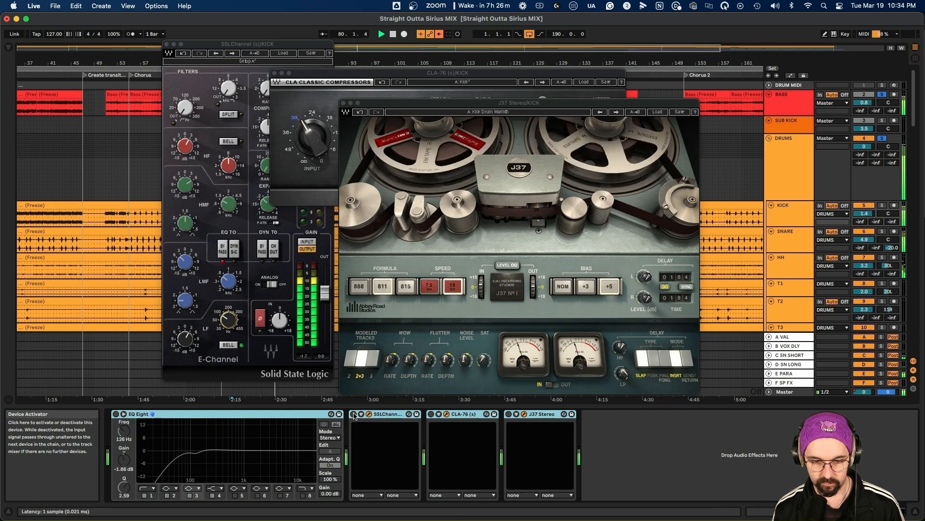
{"action": "left_click", "coordinate": [354, 415]}
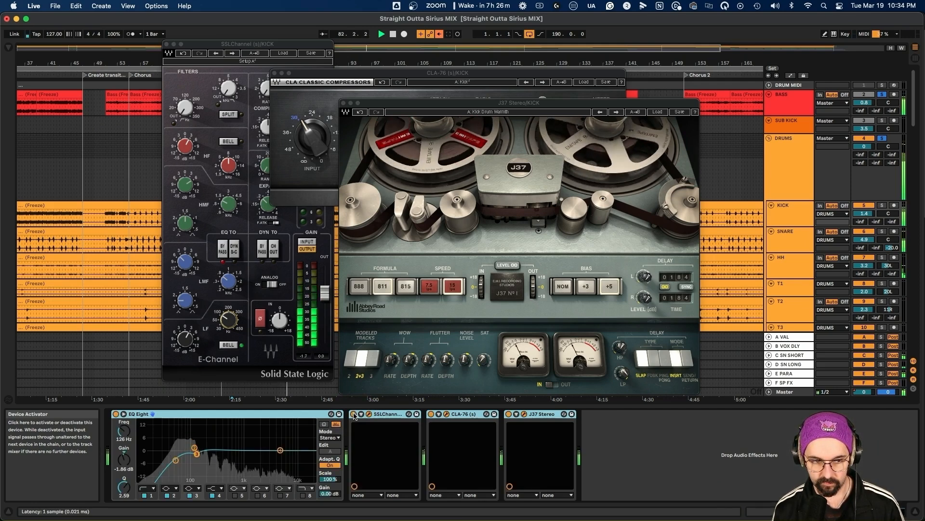
{"action": "key", "text": "space"}
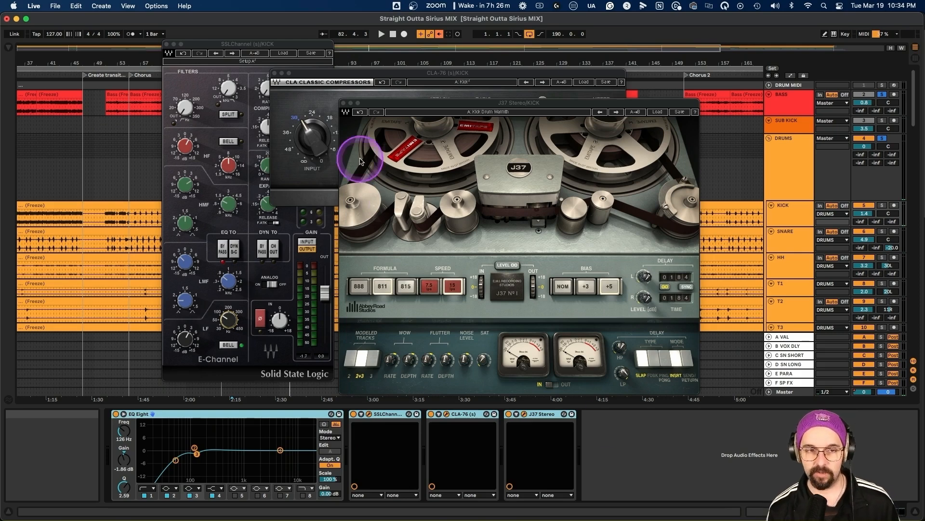
Close the KICK track's J37, CLA-76 and SSLChannel windows, and unsolo the BASS and DRUMS tracks.
{"action": "left_click", "coordinate": [343, 103]}
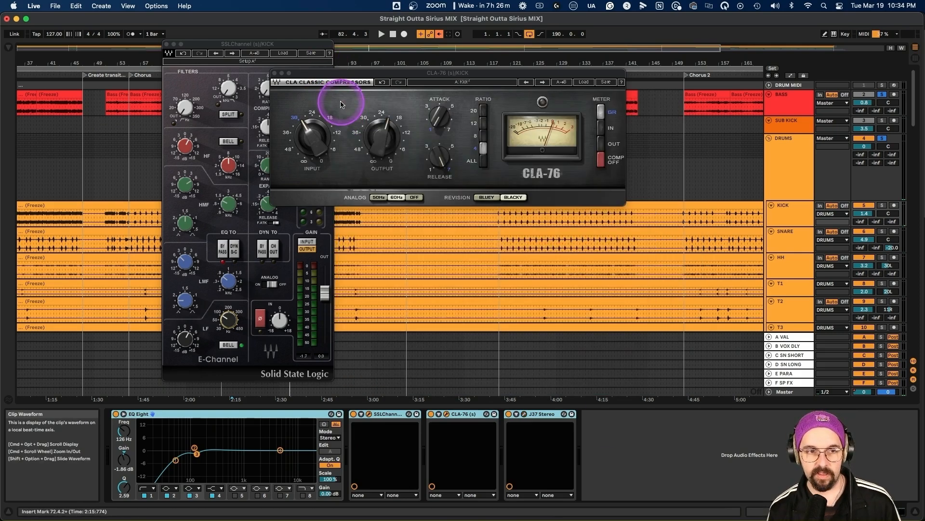
{"action": "left_click", "coordinate": [274, 73]}
{"action": "left_click", "coordinate": [167, 44]}
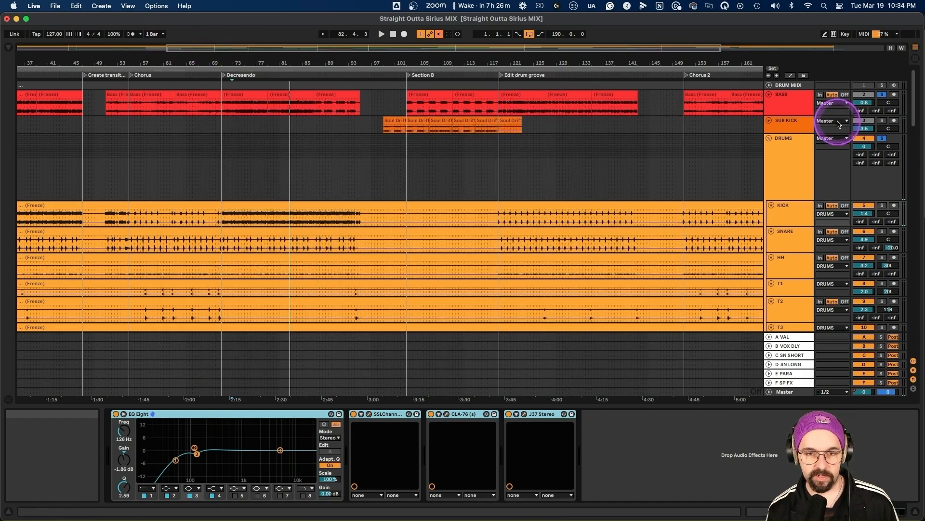
{"action": "left_click", "coordinate": [882, 139]}
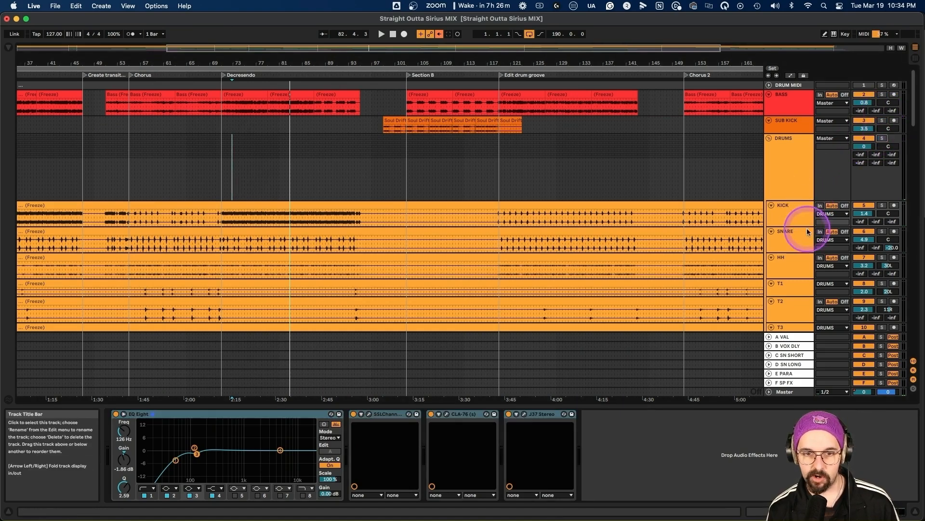
Inspect the SNARE track's EQ Eight curve and the LF band settings in its SSLChannel window, placed clear of the track headers.
{"action": "left_click", "coordinate": [795, 241]}
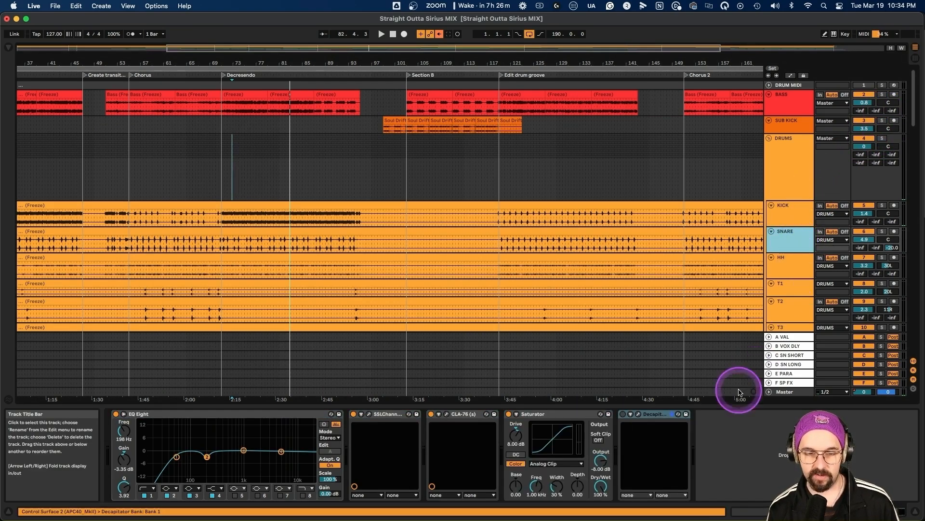
{"action": "left_click", "coordinate": [181, 467]}
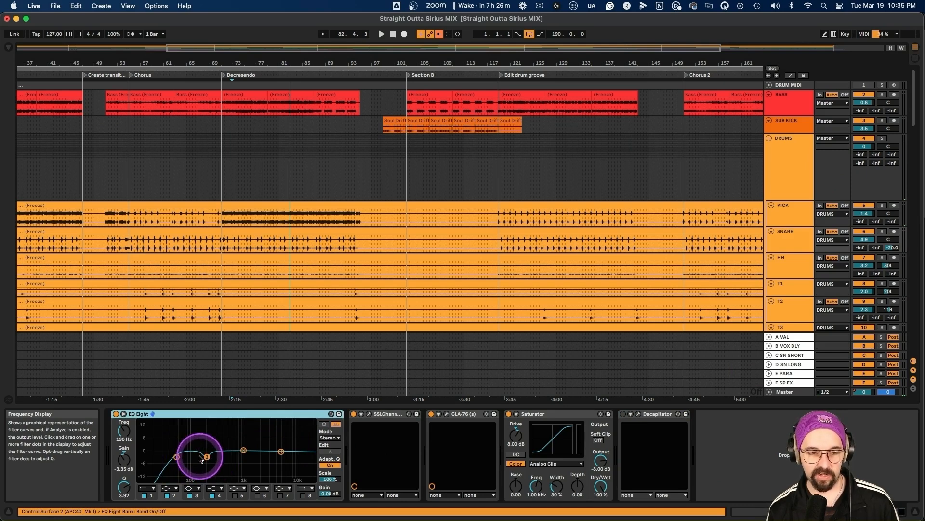
{"action": "left_click", "coordinate": [369, 414]}
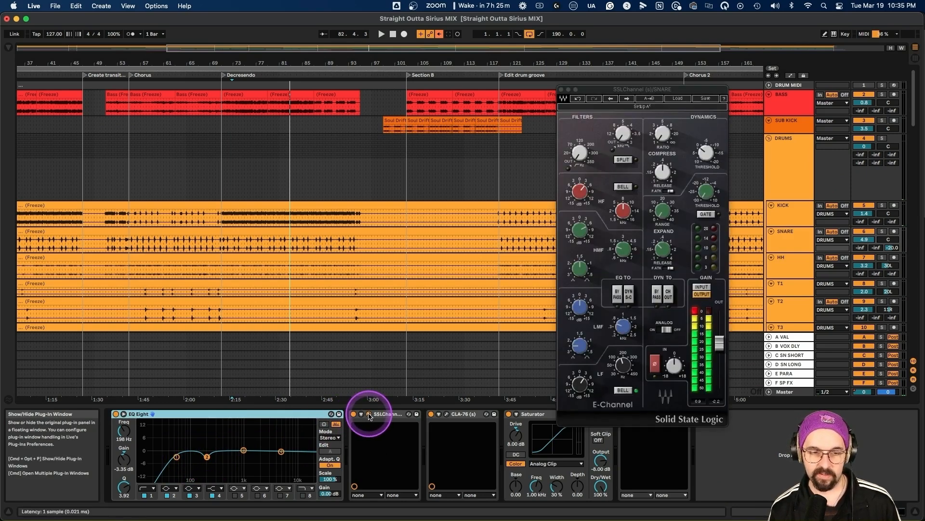
{"action": "left_click_drag", "start_coordinate": [642, 93], "coordinate": [275, 57]}
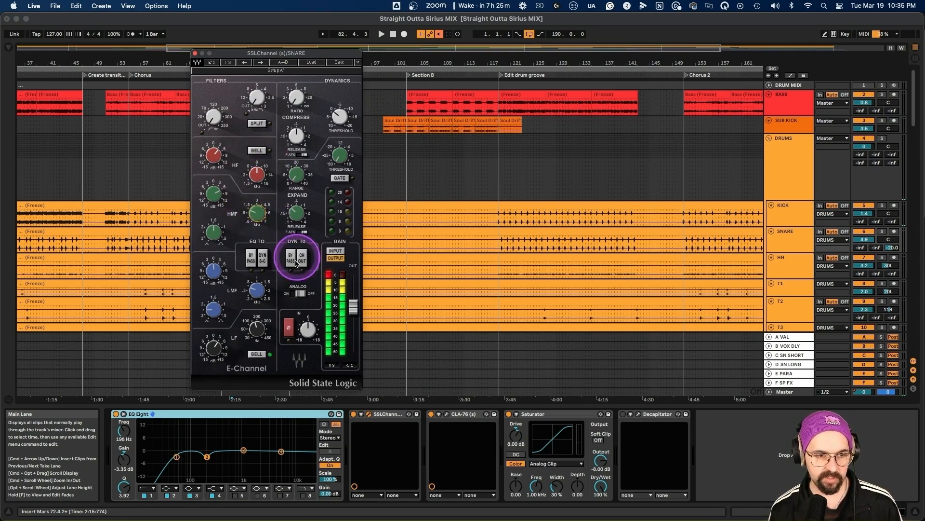
{"action": "mouse_move", "coordinate": [254, 333]}
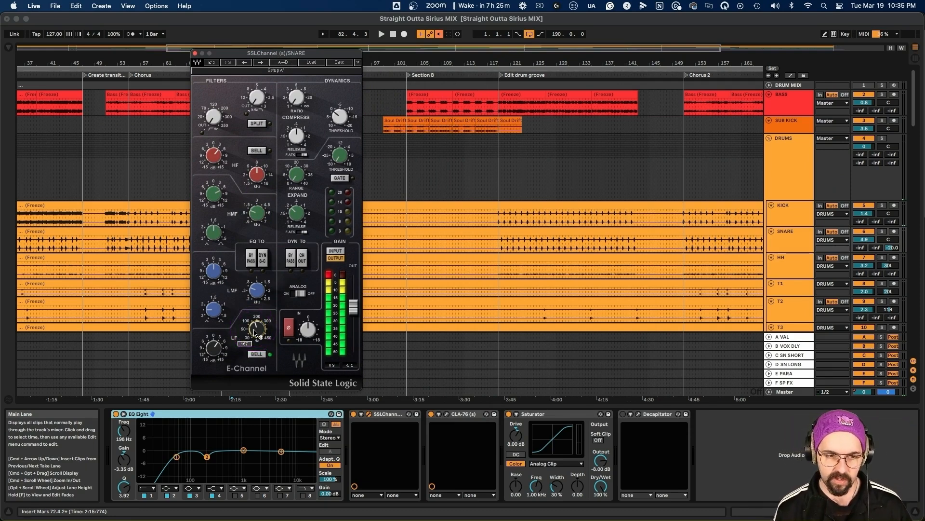
Show the SNARE track's CLA-76 compressor clear of the mixer and review its settings along with the Saturator.
{"action": "left_click", "coordinate": [446, 413]}
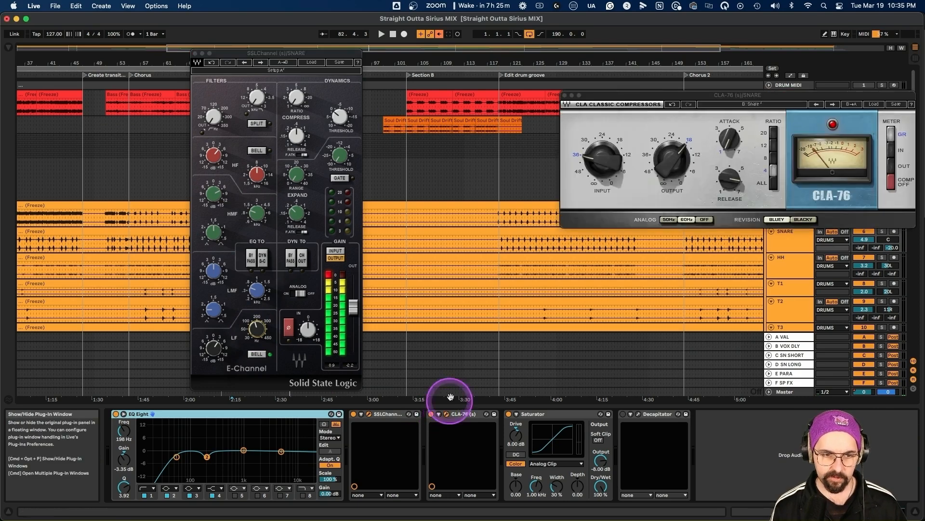
{"action": "left_click_drag", "start_coordinate": [652, 95], "coordinate": [356, 104]}
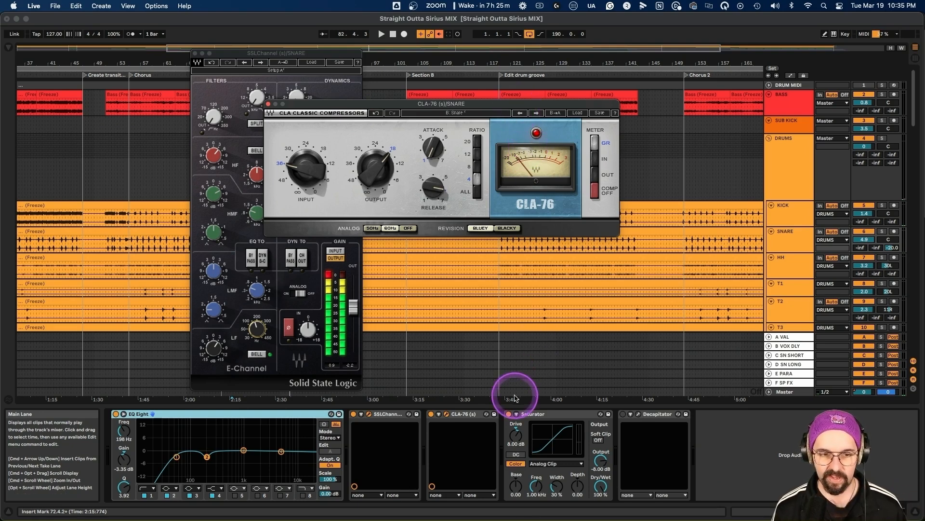
{"action": "left_click", "coordinate": [544, 415]}
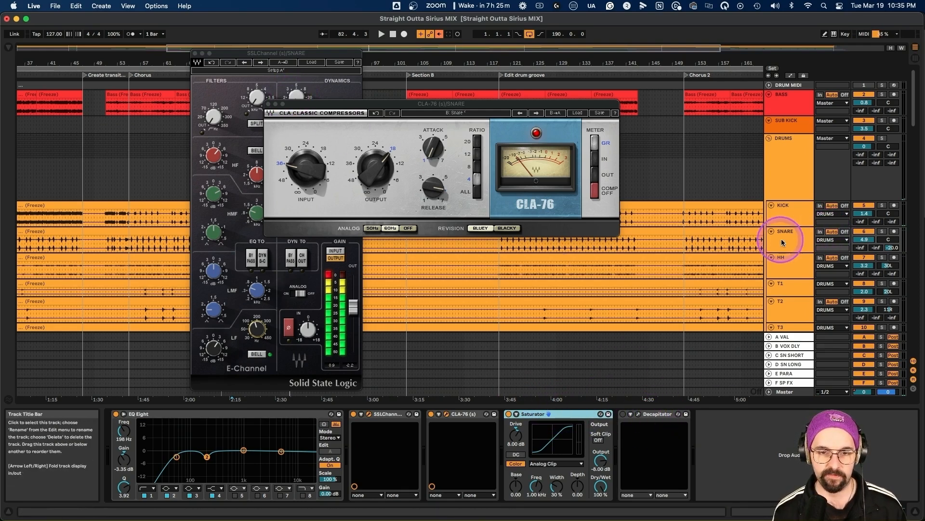
Solo the SNARE track and compare its EQ Eight, SSLChannel, CLA-76 and Saturator switched off and on during playback, leaving them on.
{"action": "left_click", "coordinate": [882, 232]}
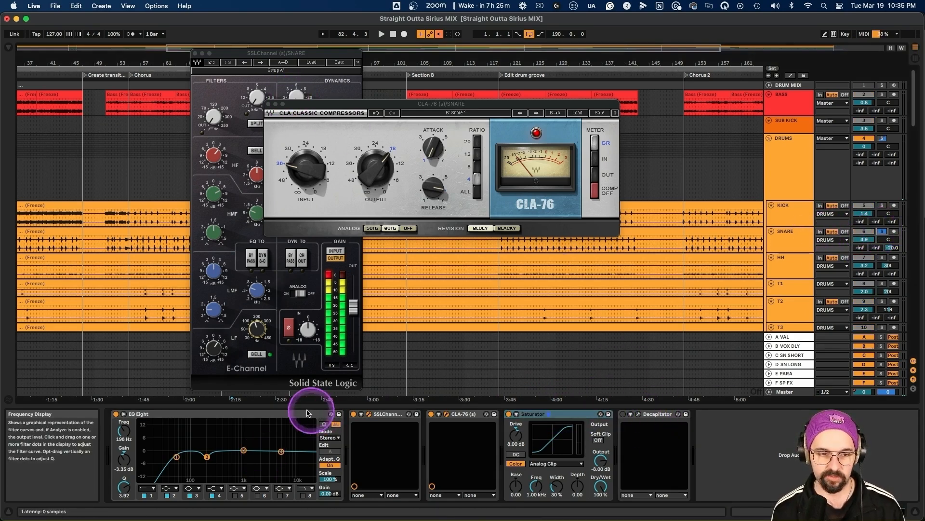
{"action": "left_click", "coordinate": [159, 413]}
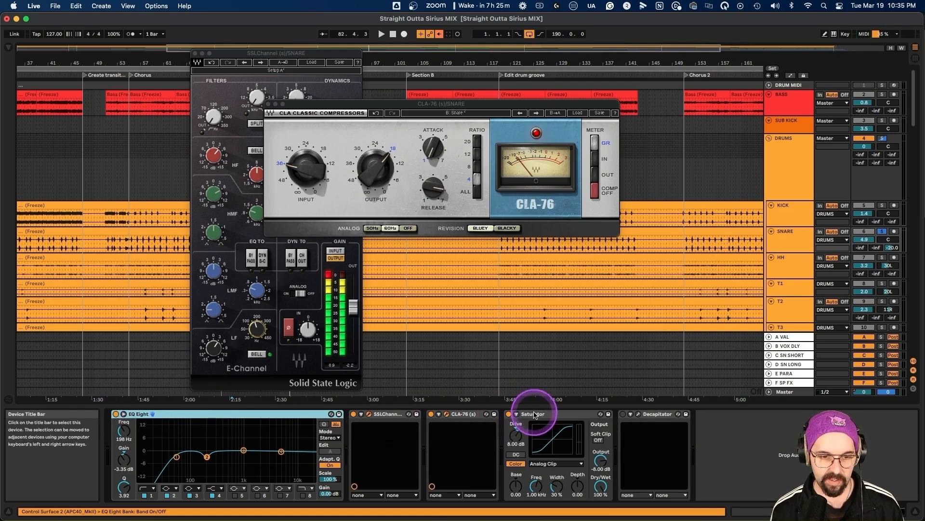
{"action": "key", "text": "space"}
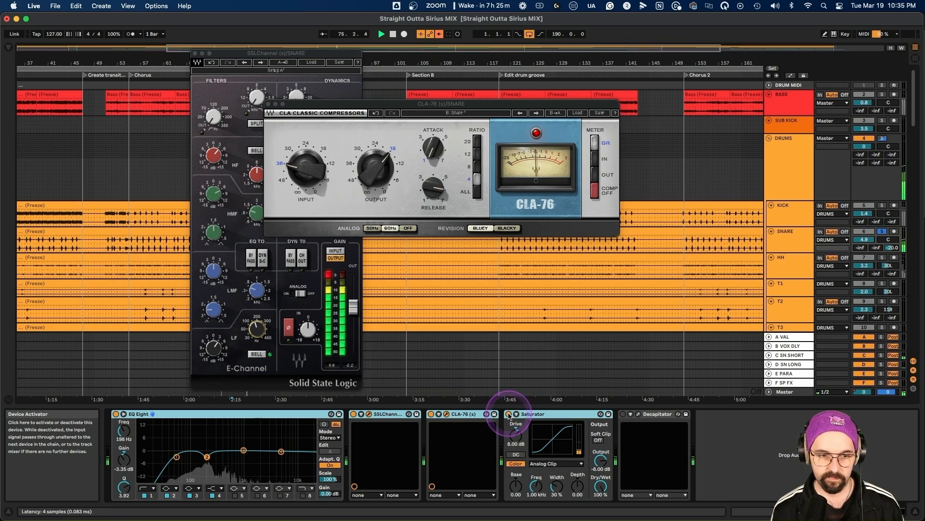
{"action": "left_click", "coordinate": [509, 414]}
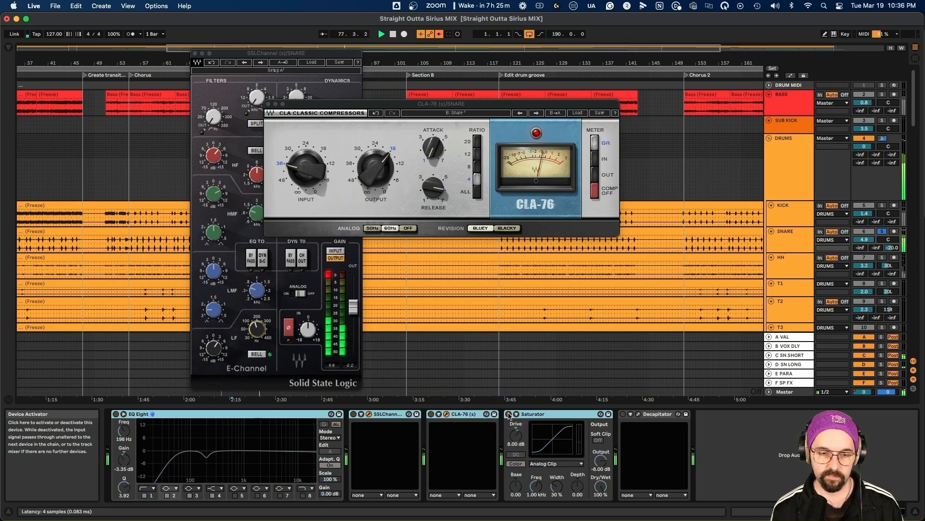
{"action": "left_click", "coordinate": [509, 414]}
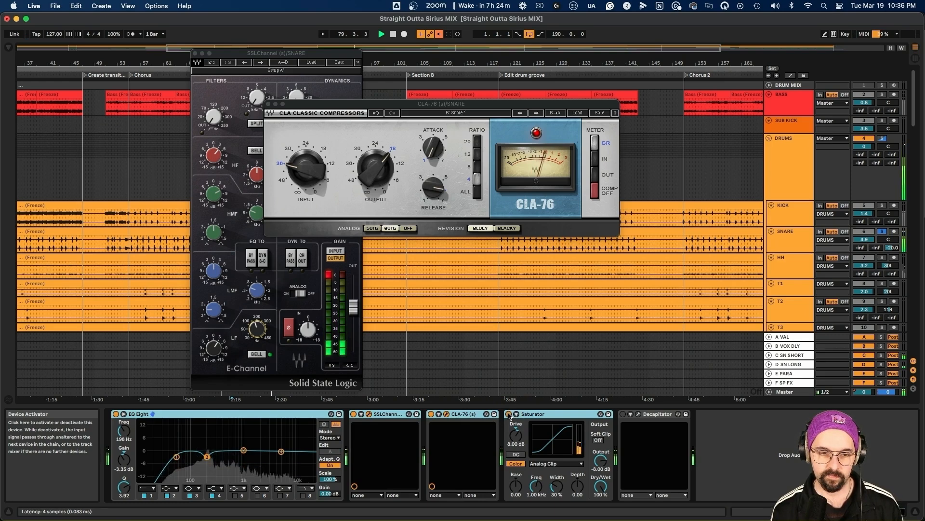
{"action": "left_click", "coordinate": [509, 414]}
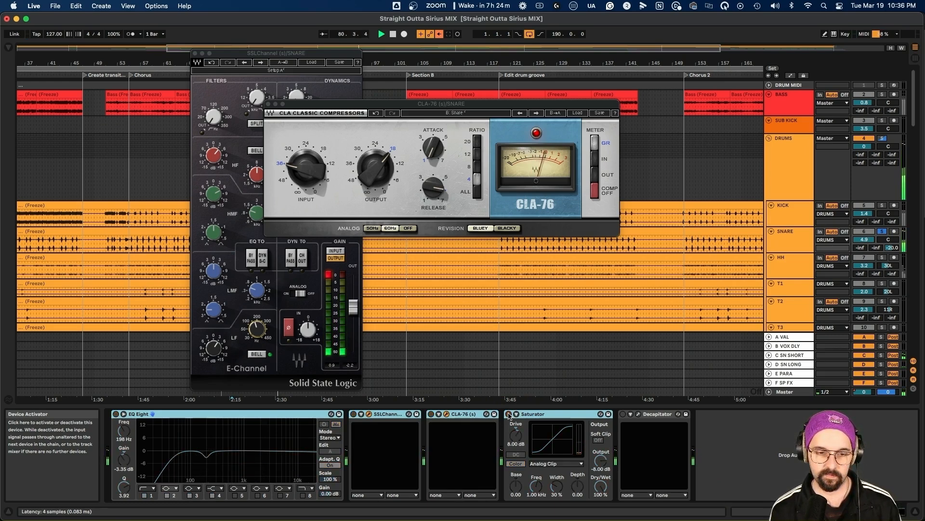
{"action": "left_click", "coordinate": [509, 415]}
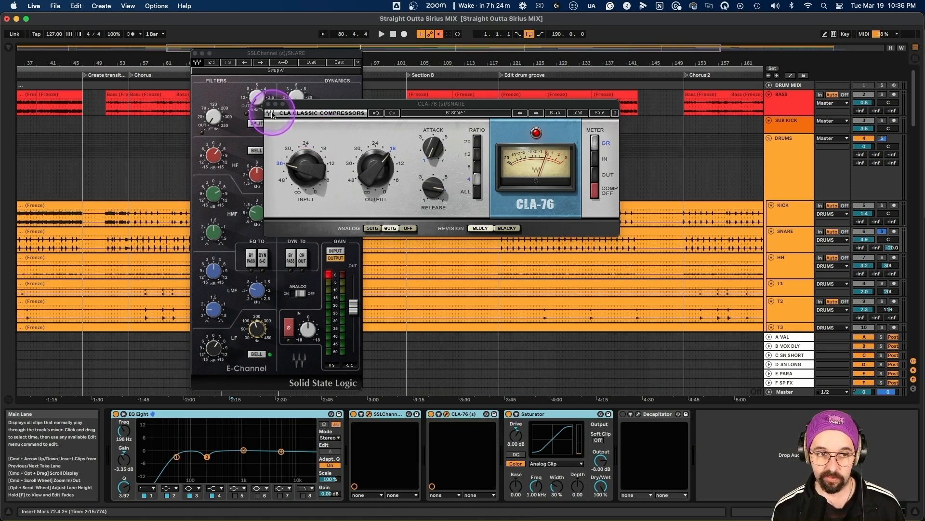
Close the SNARE track's CLA-76 and SSLChannel windows and unsolo the track.
{"action": "left_click", "coordinate": [269, 105]}
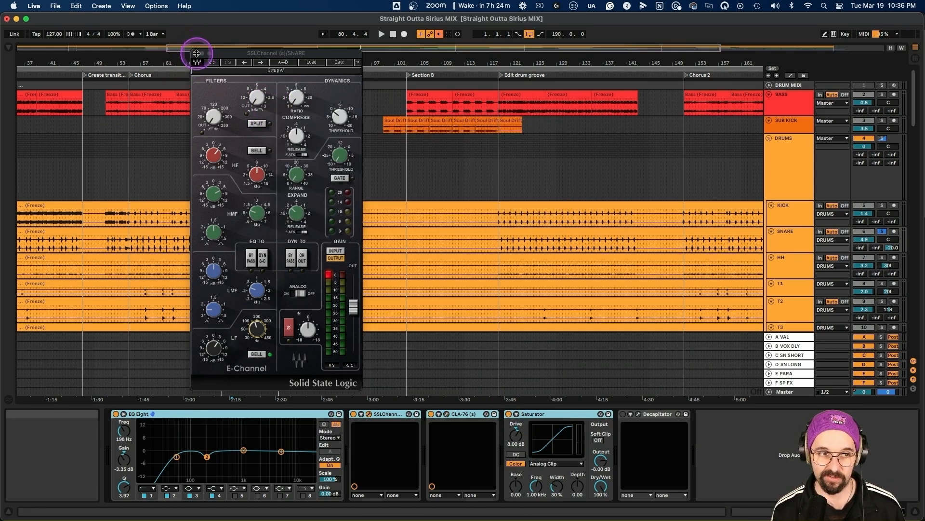
{"action": "left_click", "coordinate": [194, 53]}
{"action": "left_click", "coordinate": [882, 231]}
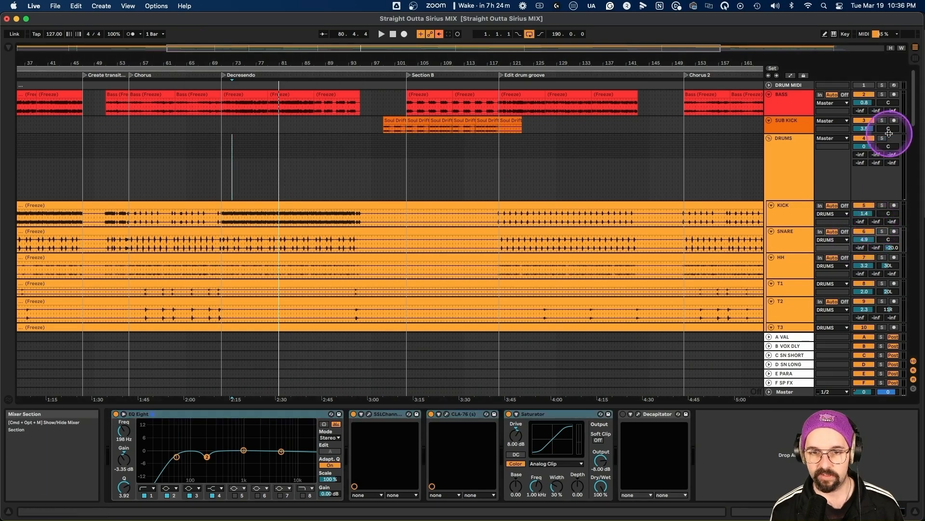
Solo the SNARE track and audition it with the SN SHORT and SN LONG returns muted, reactivating SN SHORT and SN LONG in turn.
{"action": "left_click", "coordinate": [794, 241]}
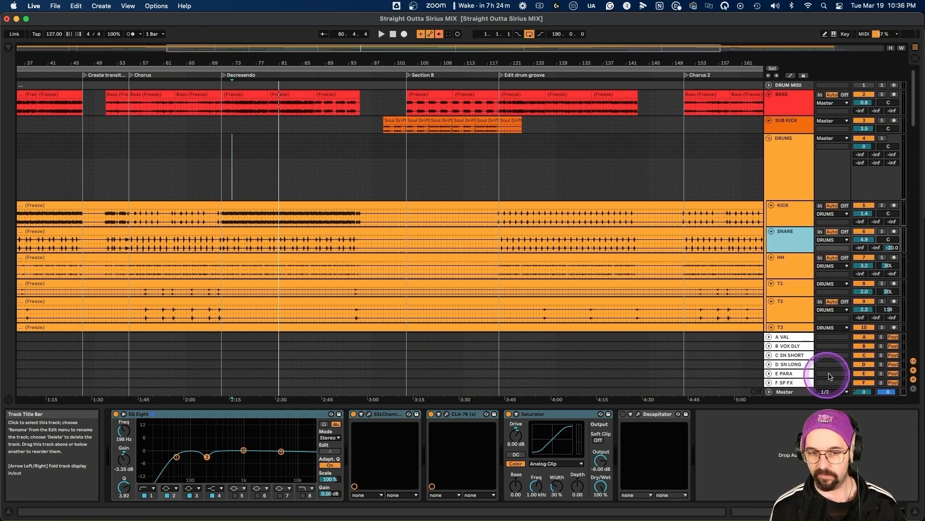
{"action": "left_click", "coordinate": [864, 355]}
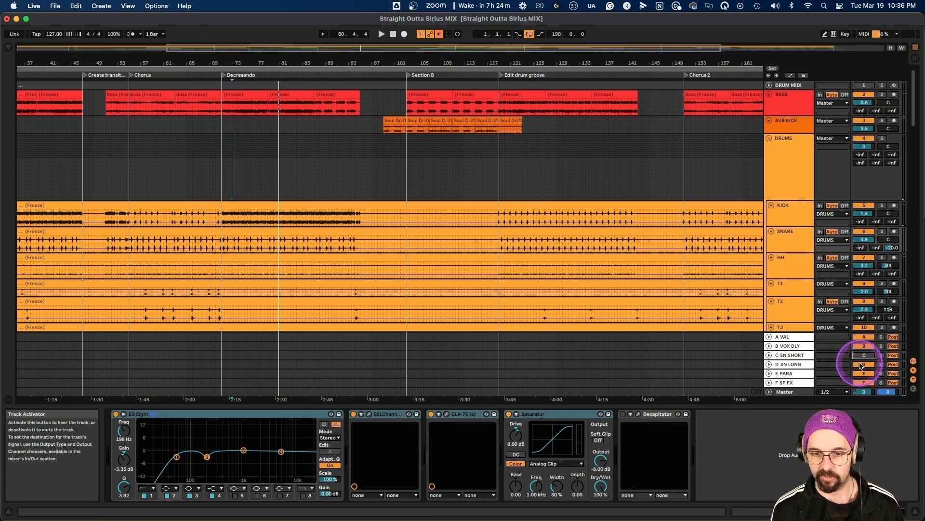
{"action": "left_click", "coordinate": [863, 365]}
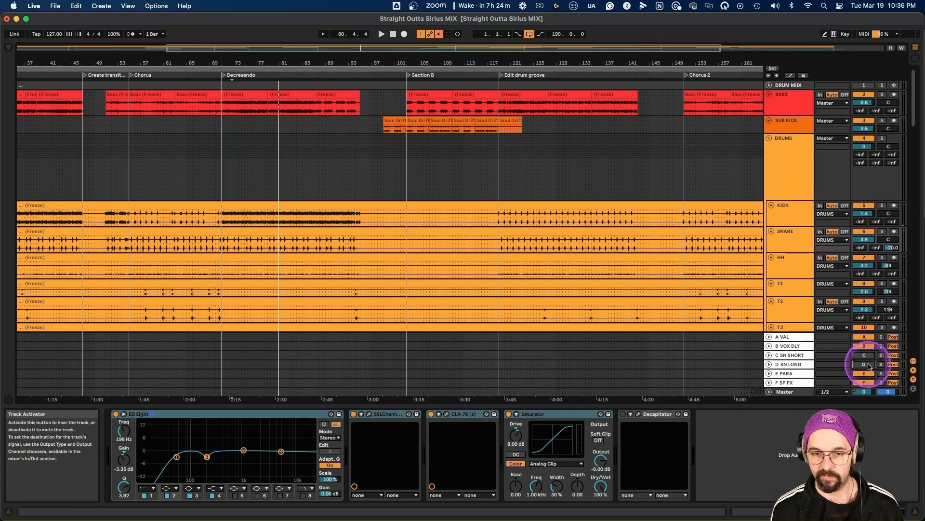
{"action": "left_click", "coordinate": [882, 233]}
{"action": "key", "text": "space"}
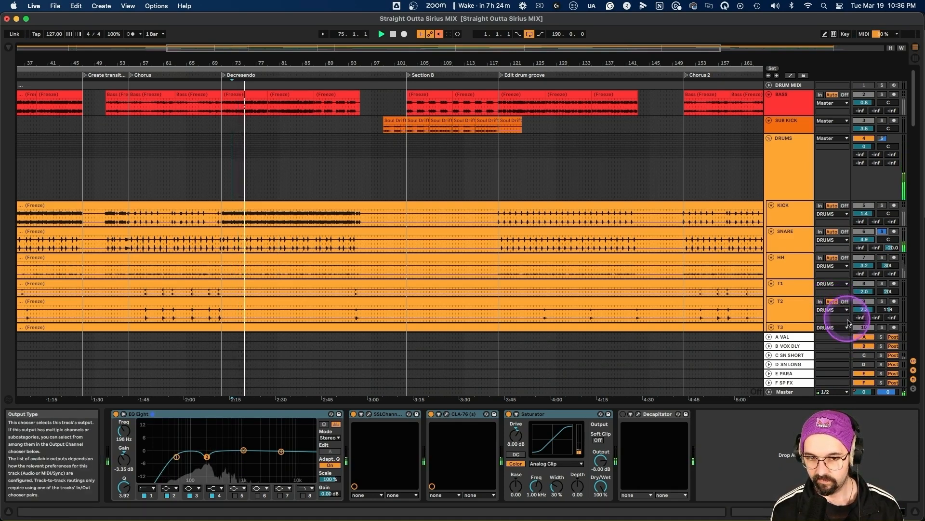
{"action": "left_click", "coordinate": [863, 355]}
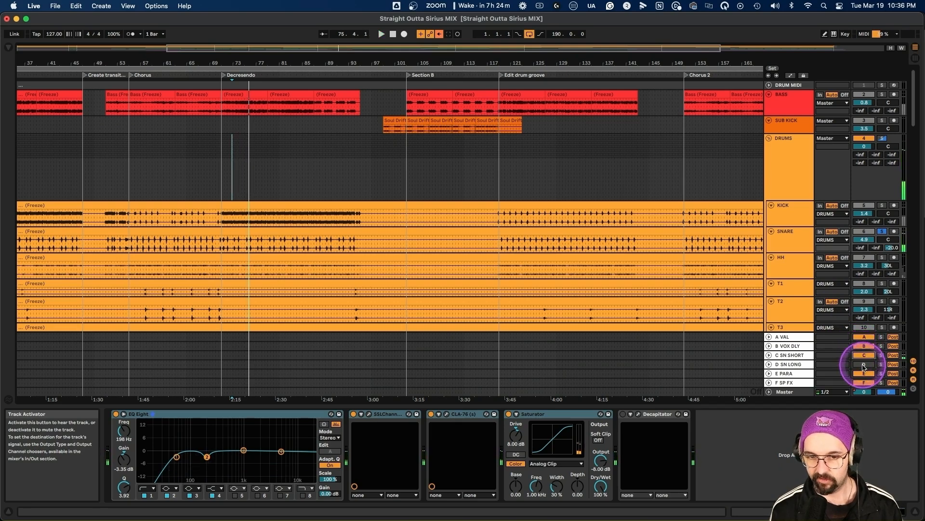
{"action": "key", "text": "space"}
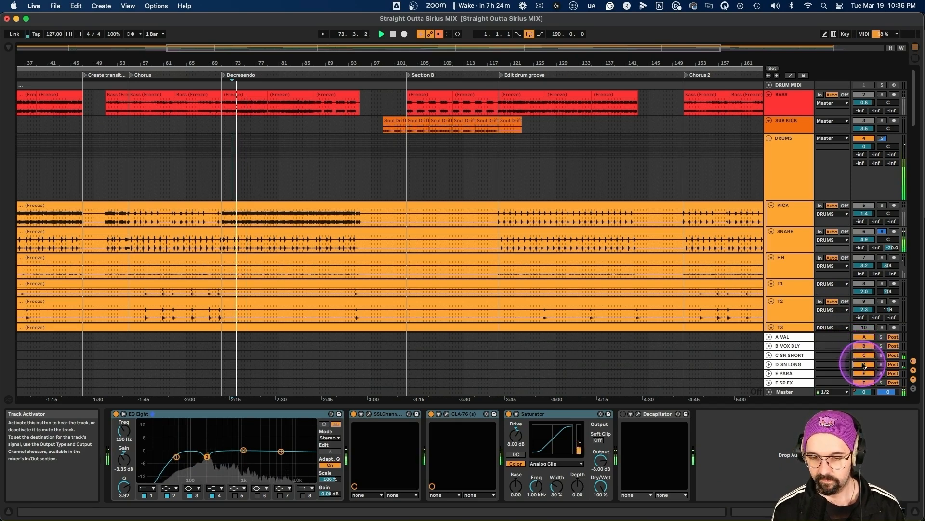
{"action": "key", "text": "space"}
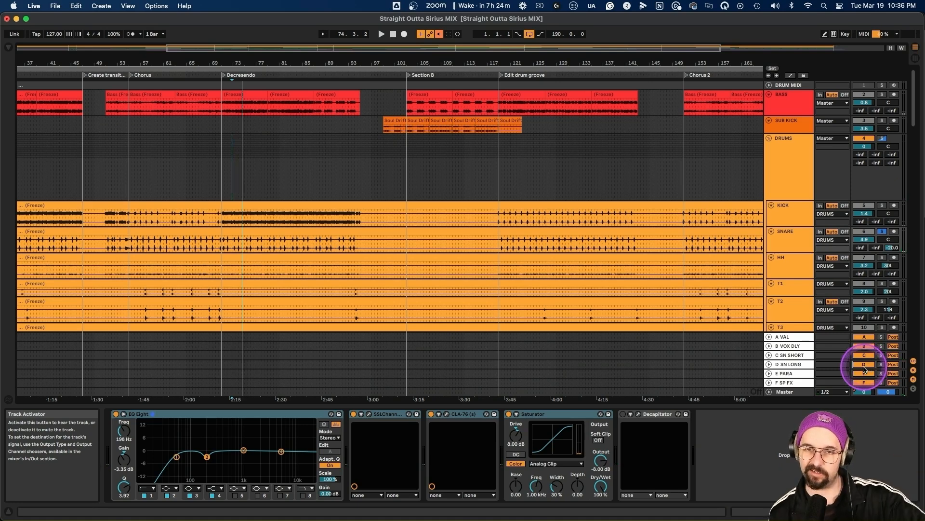
Review the HH track's EQ Eight curve and nudge the Q of the T1 track's EQ Eight band 1 to 1.21.
{"action": "left_click", "coordinate": [788, 261]}
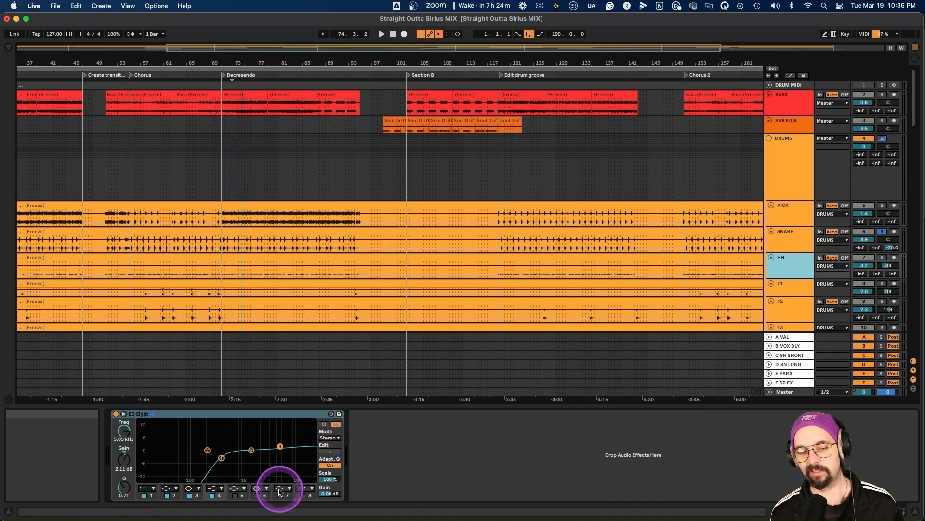
{"action": "left_click", "coordinate": [793, 281]}
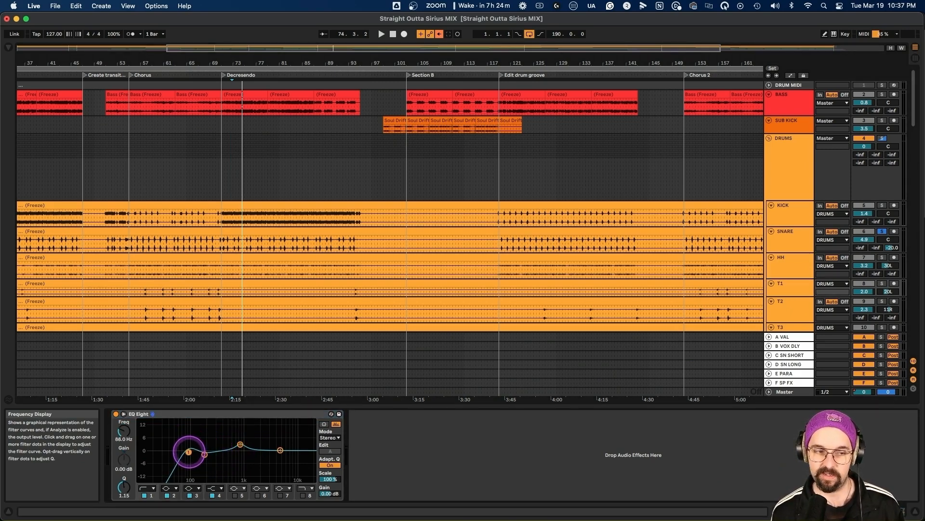
{"action": "left_click_drag", "start_coordinate": [189, 451], "coordinate": [188, 451]}
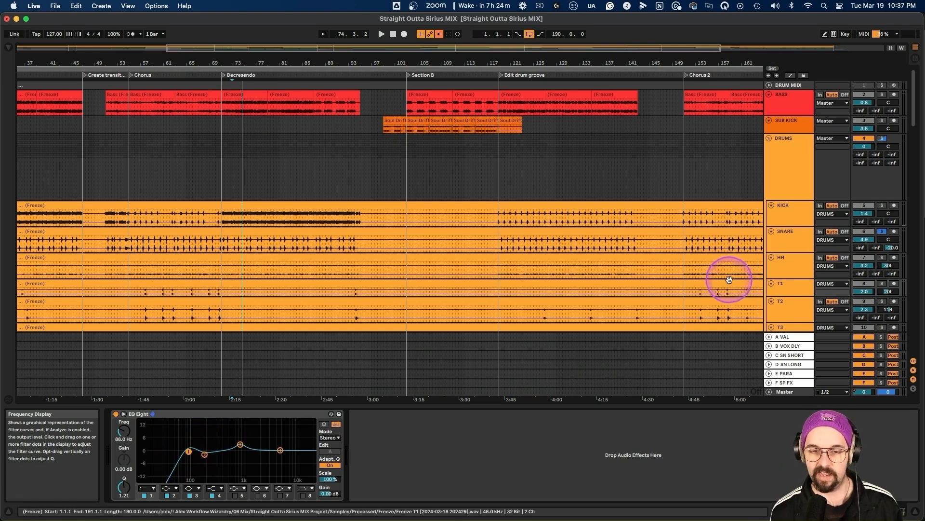
Inspect the EQ Eight curves on the T2, T3 and T4 tom tracks.
{"action": "left_click", "coordinate": [785, 308]}
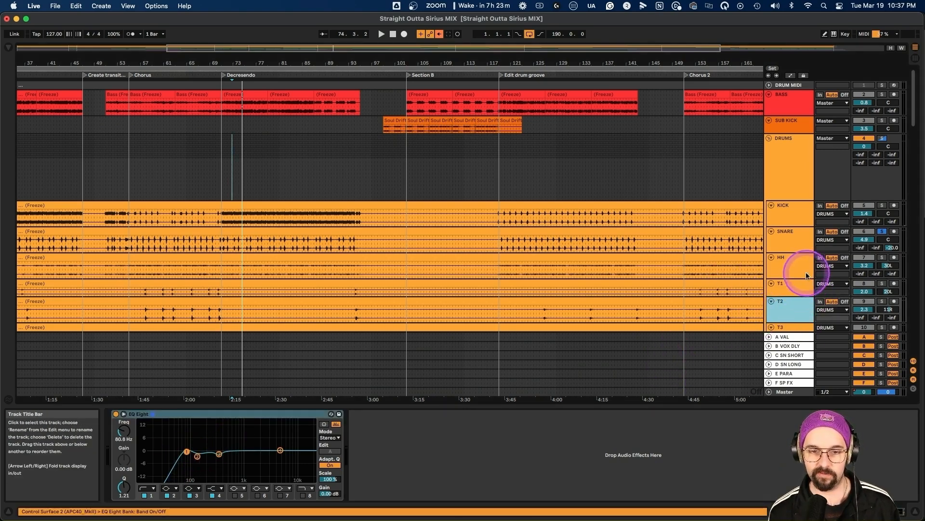
{"action": "scroll", "coordinate": [791, 270], "scroll_direction": "down", "scroll_amount": 2}
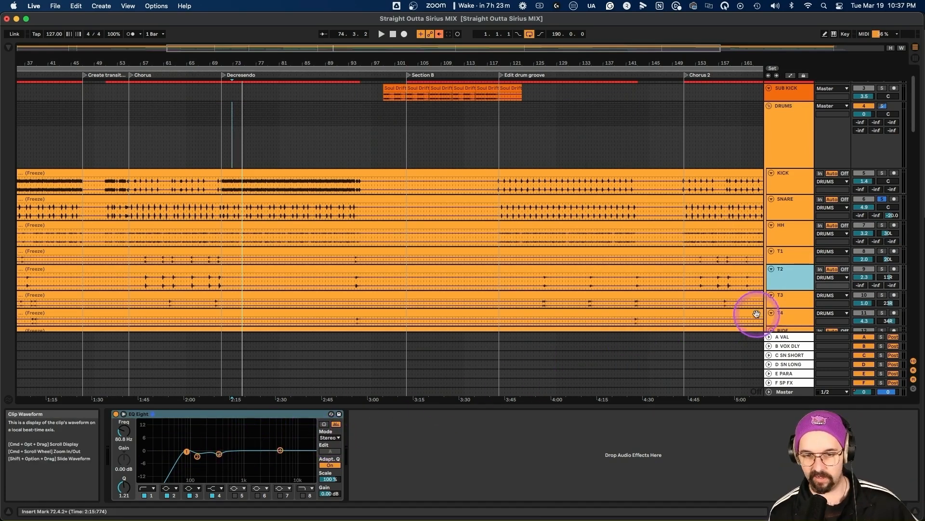
{"action": "left_click", "coordinate": [779, 296]}
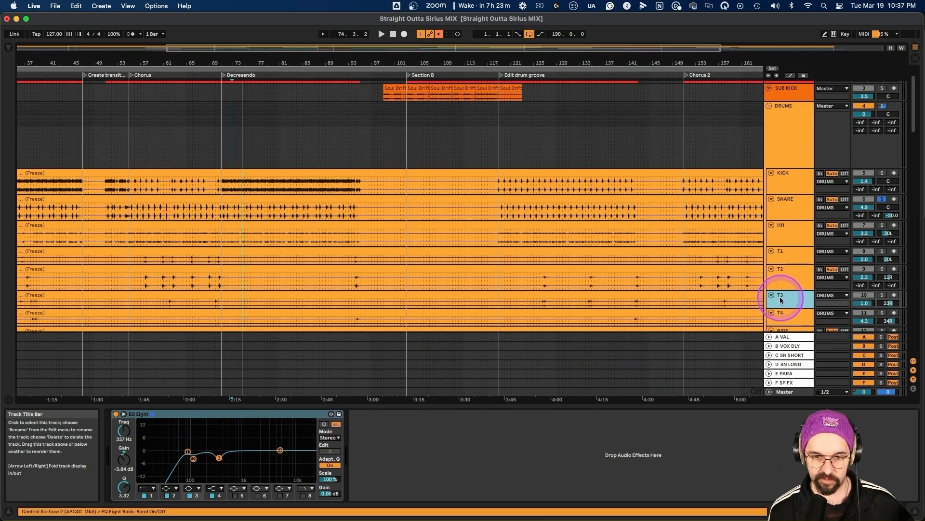
{"action": "left_click", "coordinate": [786, 311]}
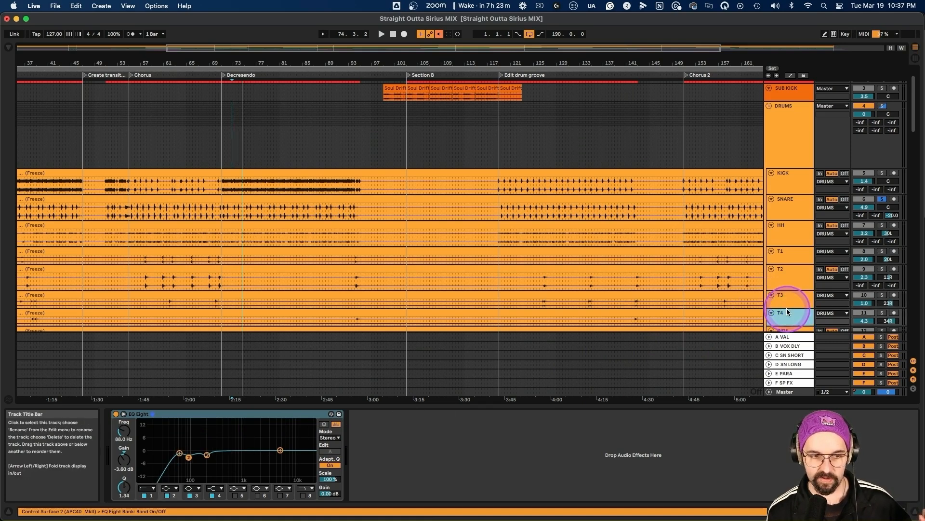
Unsolo the SNARE track within the DRUMS group.
{"action": "scroll", "coordinate": [784, 312], "scroll_direction": "down", "scroll_amount": 2}
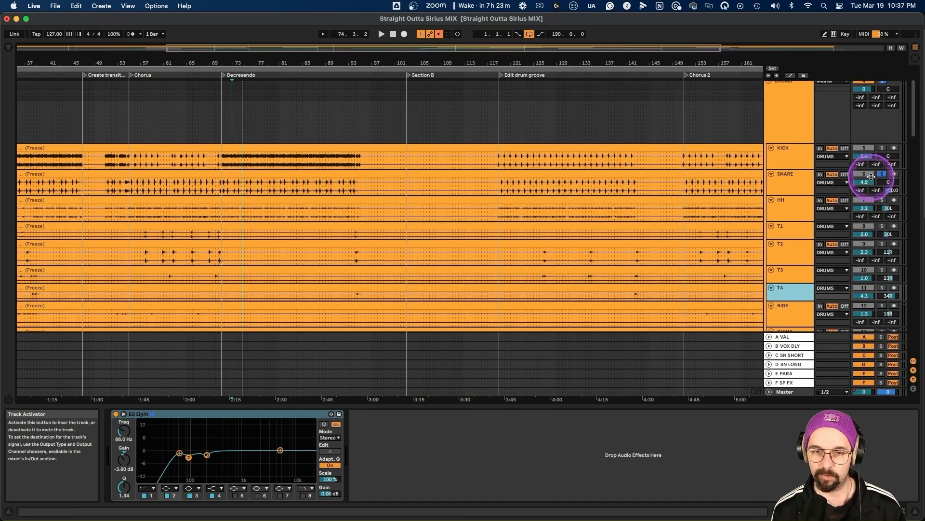
{"action": "scroll", "coordinate": [883, 175], "scroll_direction": "up", "scroll_amount": 5}
{"action": "scroll", "coordinate": [883, 172], "scroll_direction": "down", "scroll_amount": 10}
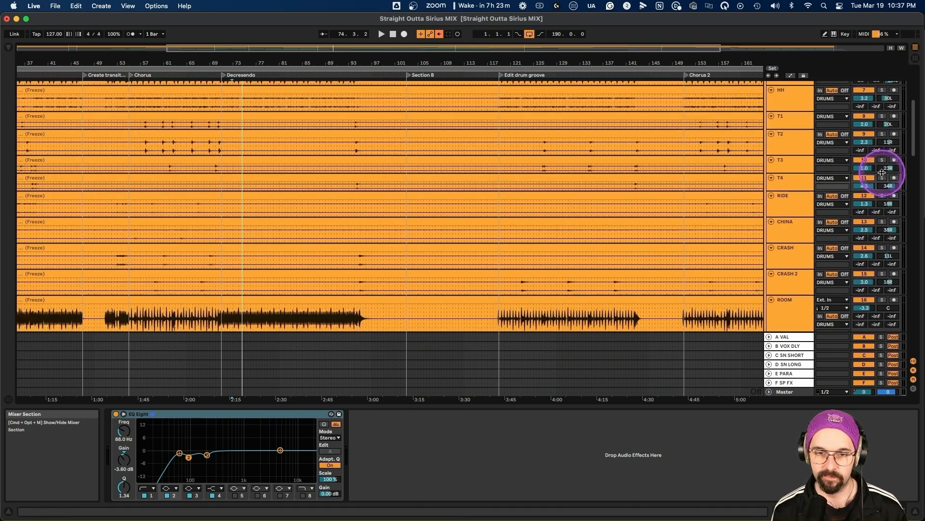
Add an EQ Eight from the Green collection to the RIDE track.
{"action": "left_click", "coordinate": [797, 205]}
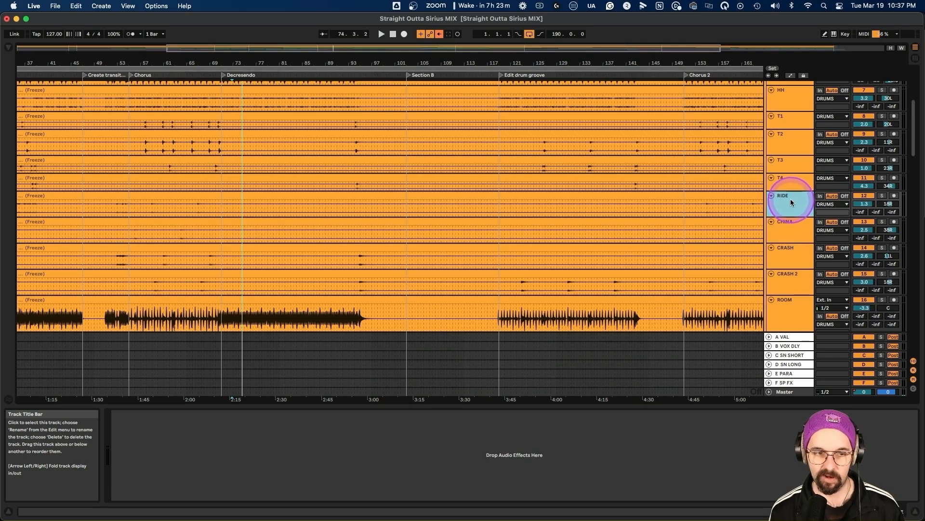
{"action": "left_click", "coordinate": [9, 47]}
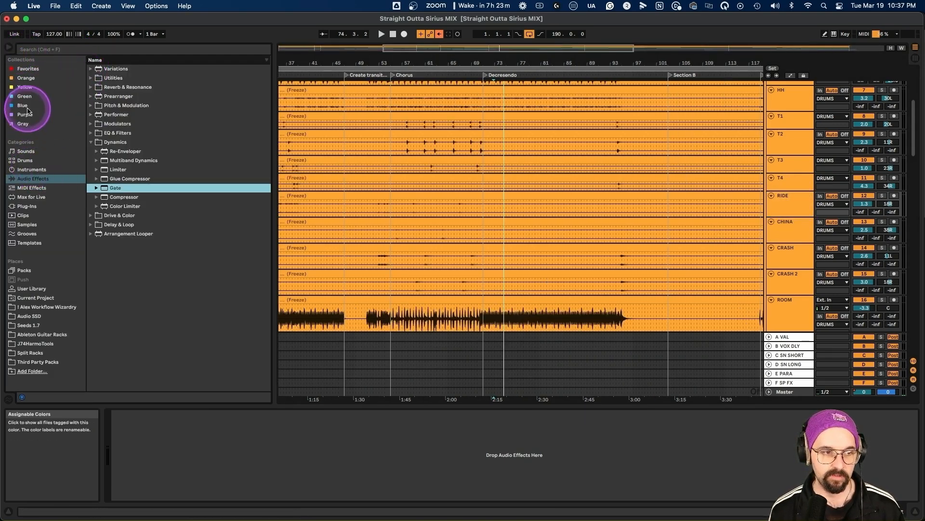
{"action": "left_click", "coordinate": [46, 96]}
{"action": "left_click_drag", "start_coordinate": [107, 73], "coordinate": [227, 424]}
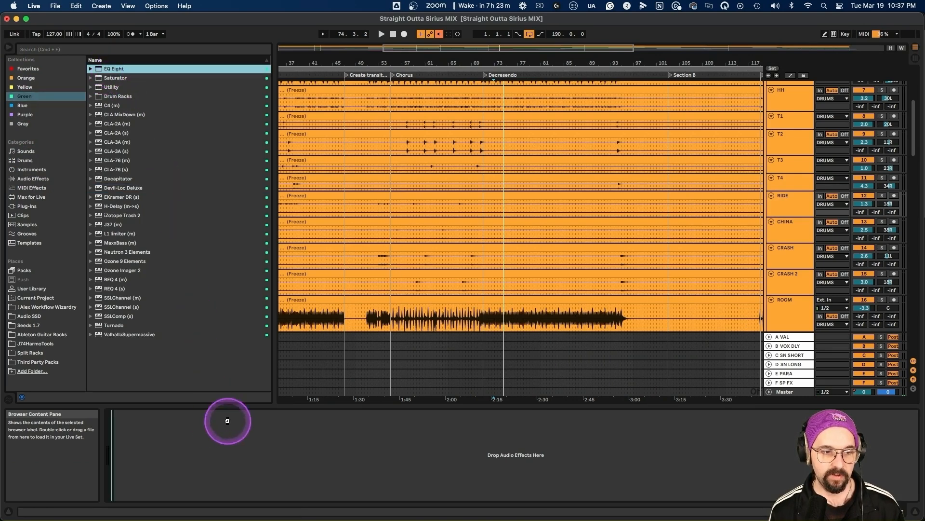
Make band 1 of the RIDE track's EQ Eight a low cut at about 153 Hz with Q 0.47.
{"action": "left_click", "coordinate": [149, 488]}
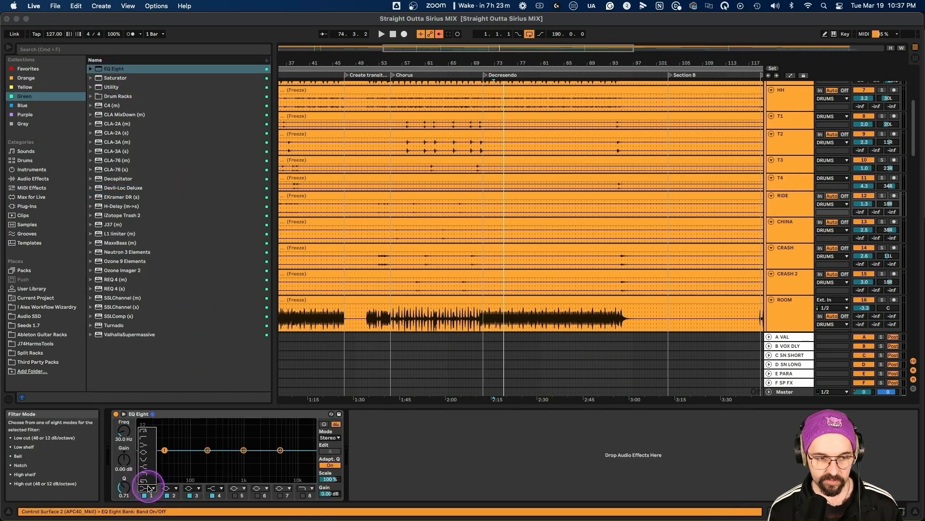
{"action": "left_click", "coordinate": [144, 431]}
{"action": "left_click_drag", "start_coordinate": [164, 458], "coordinate": [201, 462]}
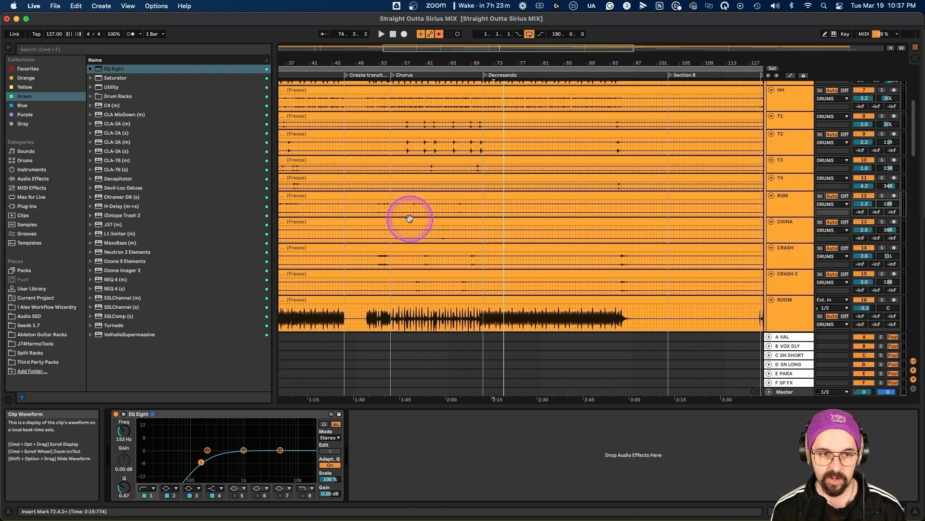
Solo RIDE from about bar 31, raise its low cut to 272 Hz with Q 0.58, and dip band 3 near 1.24 kHz.
{"action": "scroll", "coordinate": [400, 235], "scroll_direction": "up", "scroll_amount": 1}
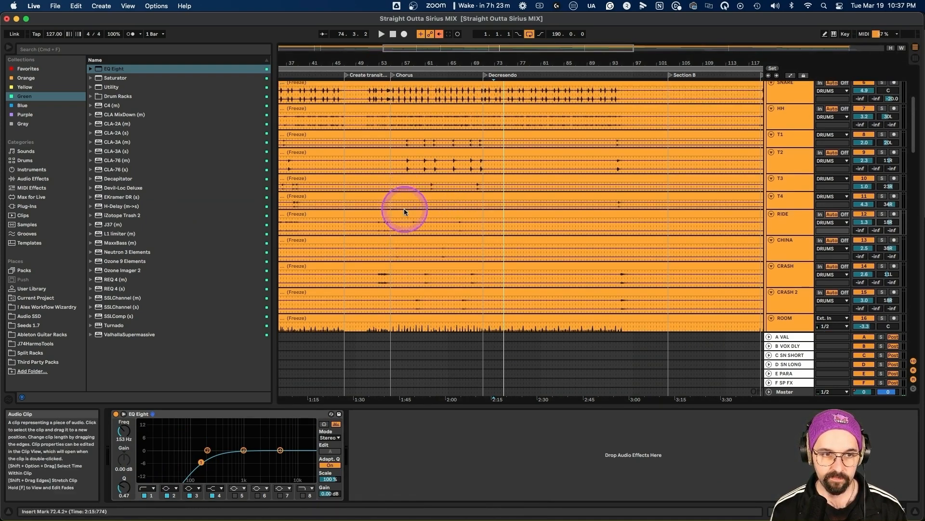
{"action": "scroll", "coordinate": [345, 271], "scroll_direction": "left", "scroll_amount": 5}
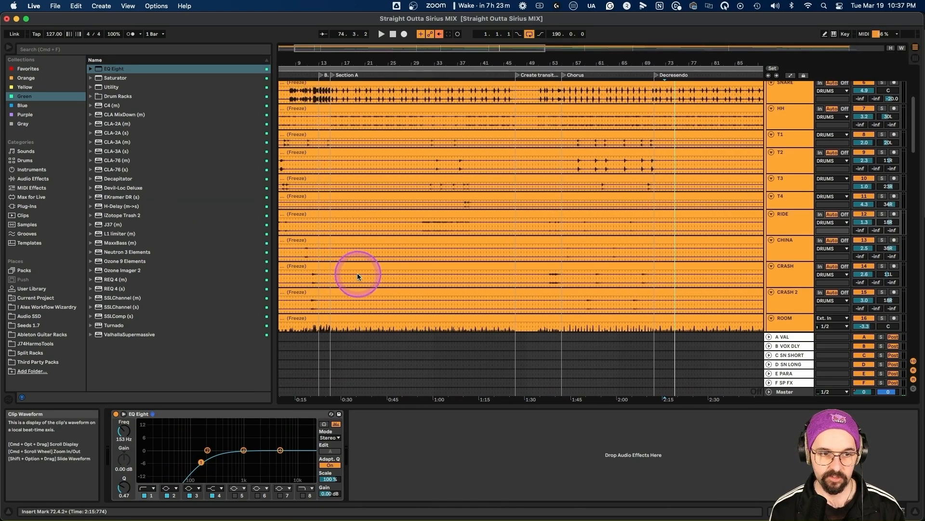
{"action": "left_click", "coordinate": [424, 221]}
{"action": "key", "text": "space"}
{"action": "left_click", "coordinate": [882, 214]}
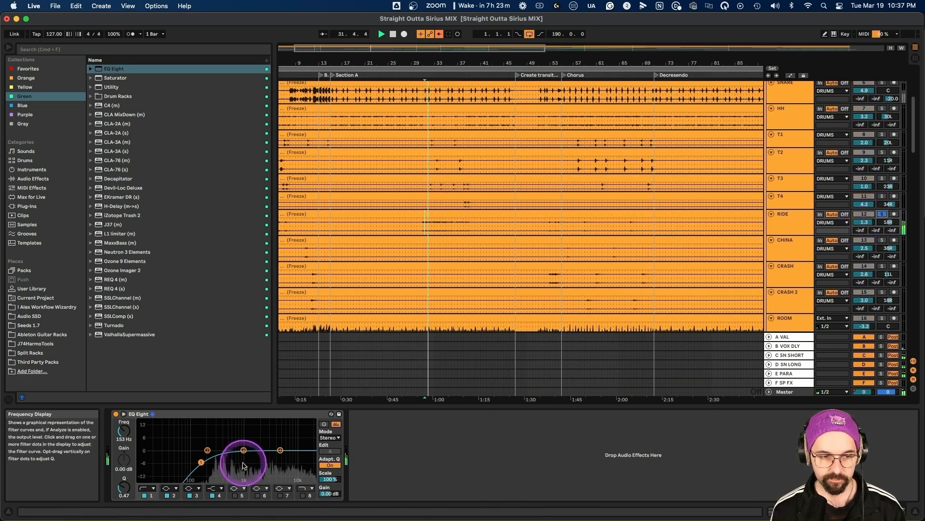
{"action": "left_click_drag", "start_coordinate": [201, 463], "coordinate": [251, 433]}
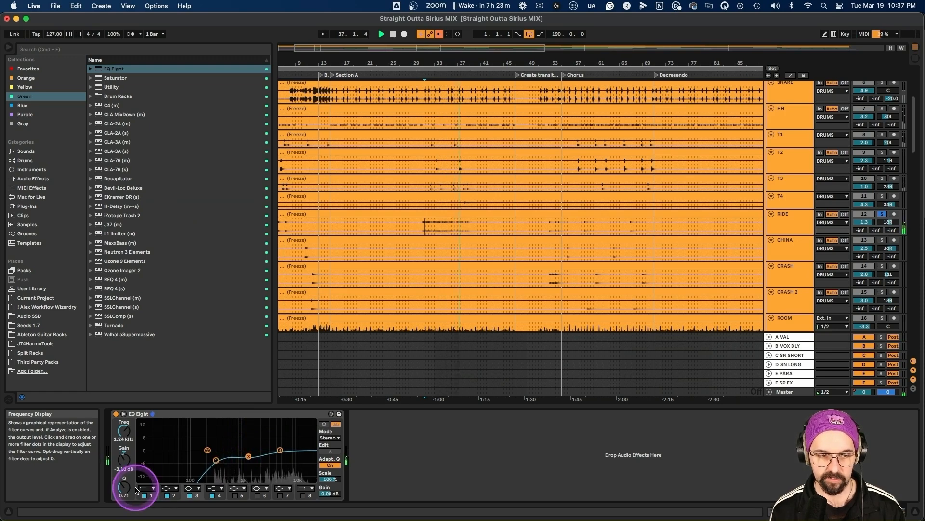
{"action": "left_click_drag", "start_coordinate": [124, 486], "coordinate": [124, 481]}
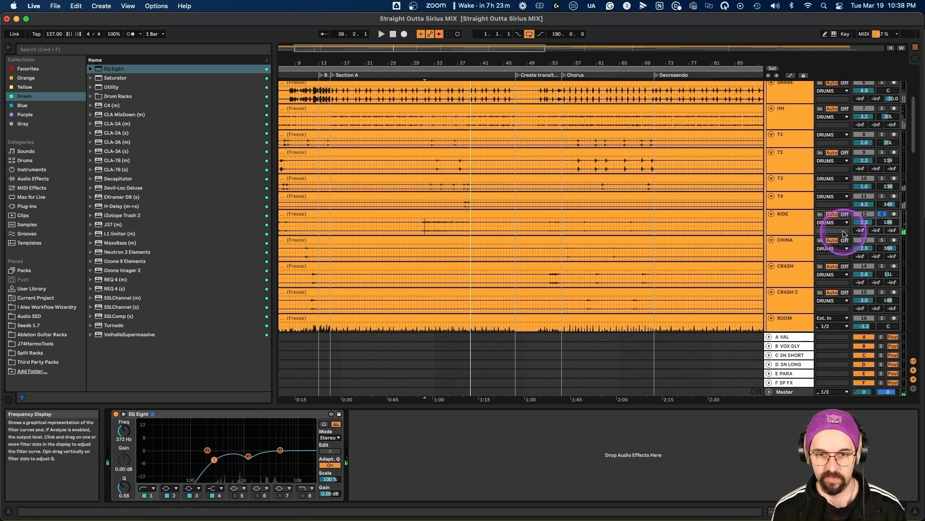
Unsolo RIDE and replay the section in the full mix, comparing its EQ Eight bypassed and active.
{"action": "key", "text": "space"}
{"action": "left_click", "coordinate": [882, 214]}
{"action": "key", "text": "space"}
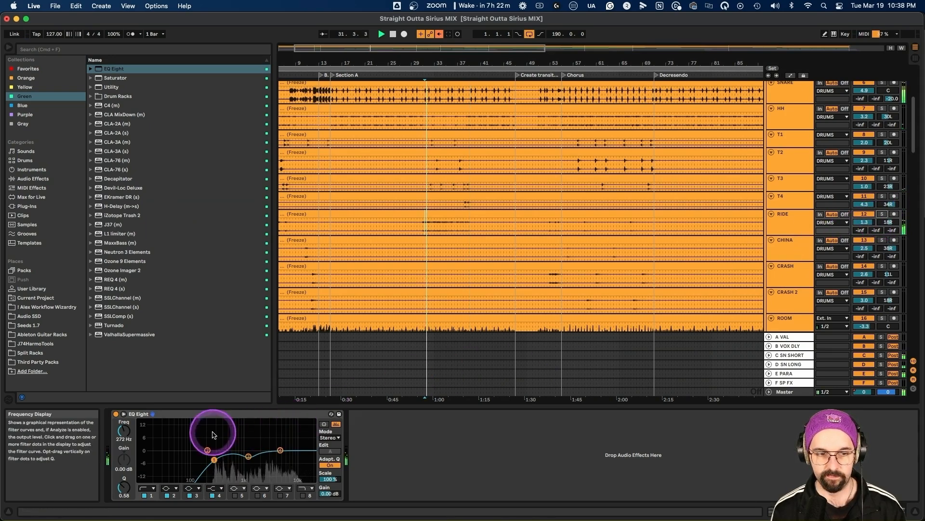
{"action": "left_click", "coordinate": [116, 413]}
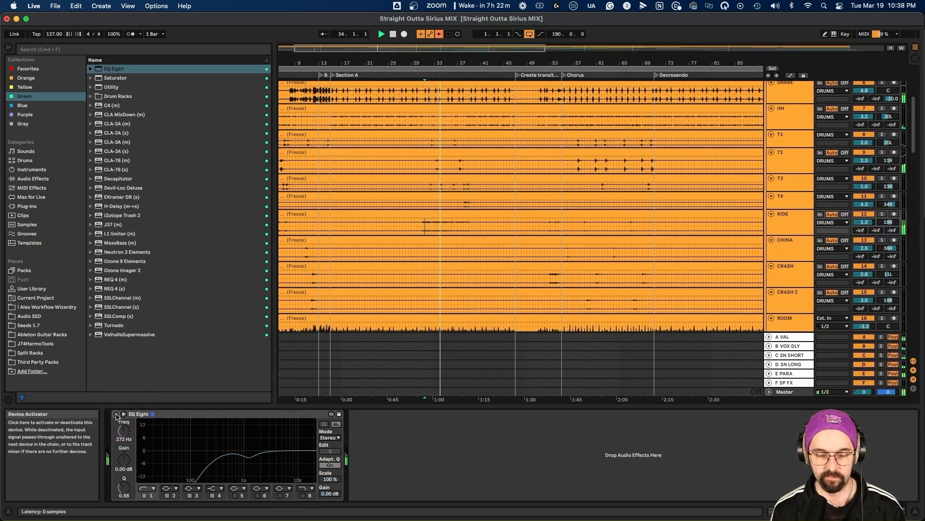
{"action": "left_click", "coordinate": [116, 413]}
Boost band 4 of RIDE's EQ Eight to about 2.11 dB at 5.39 kHz and compare against bypass.
{"action": "left_click", "coordinate": [279, 449]}
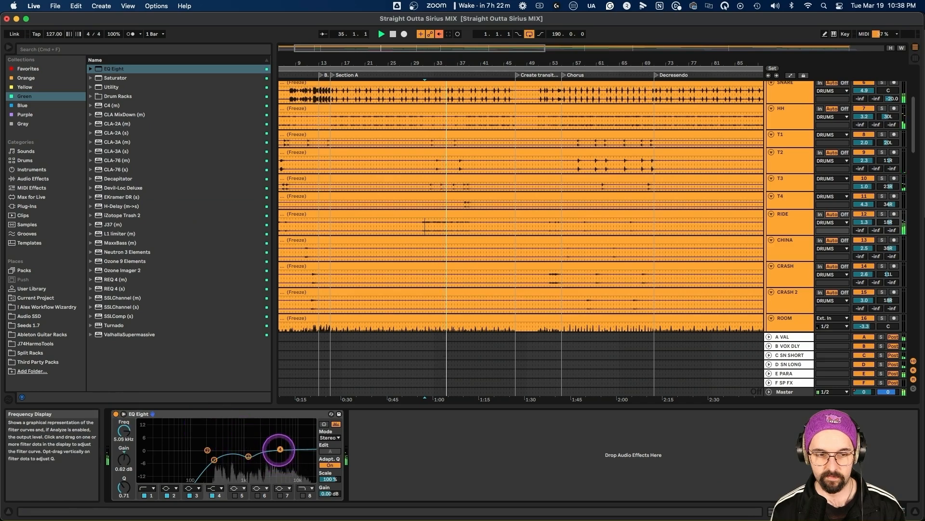
{"action": "left_click_drag", "start_coordinate": [279, 450], "coordinate": [280, 446]}
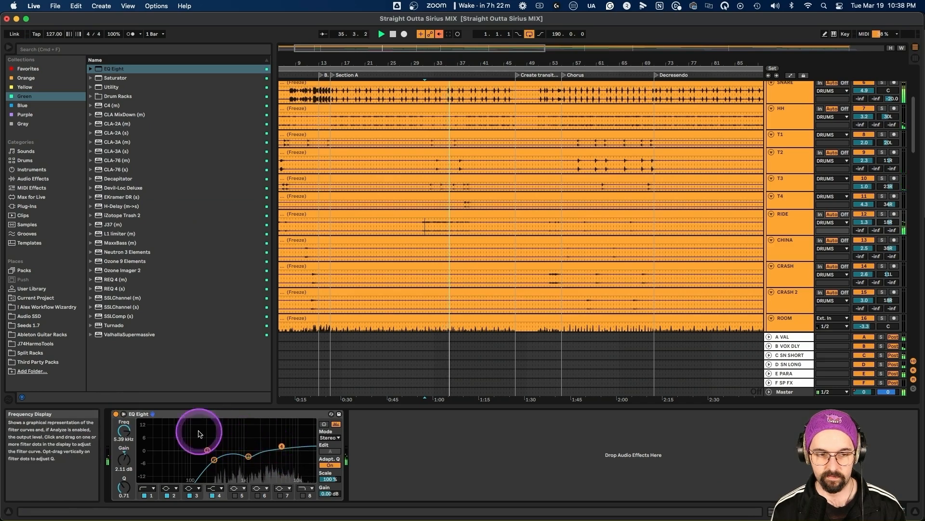
{"action": "left_click", "coordinate": [116, 413]}
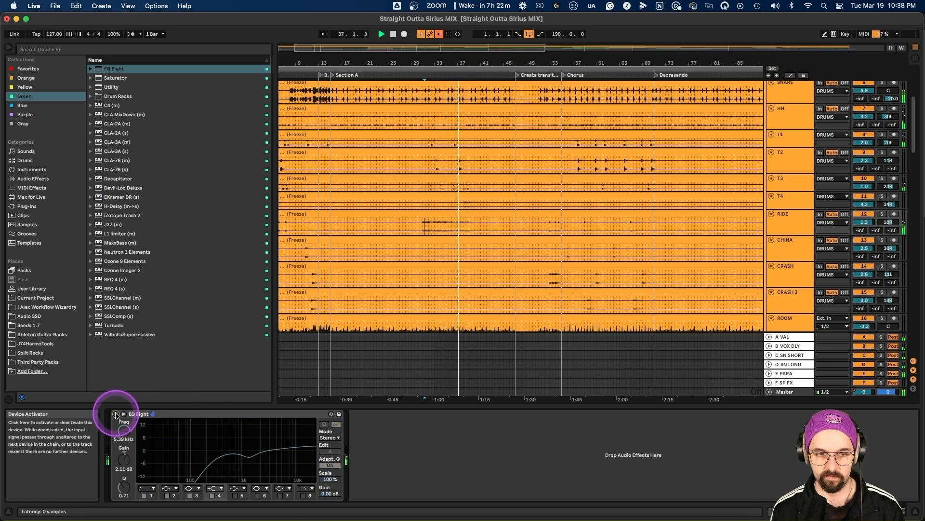
{"action": "left_click", "coordinate": [116, 413]}
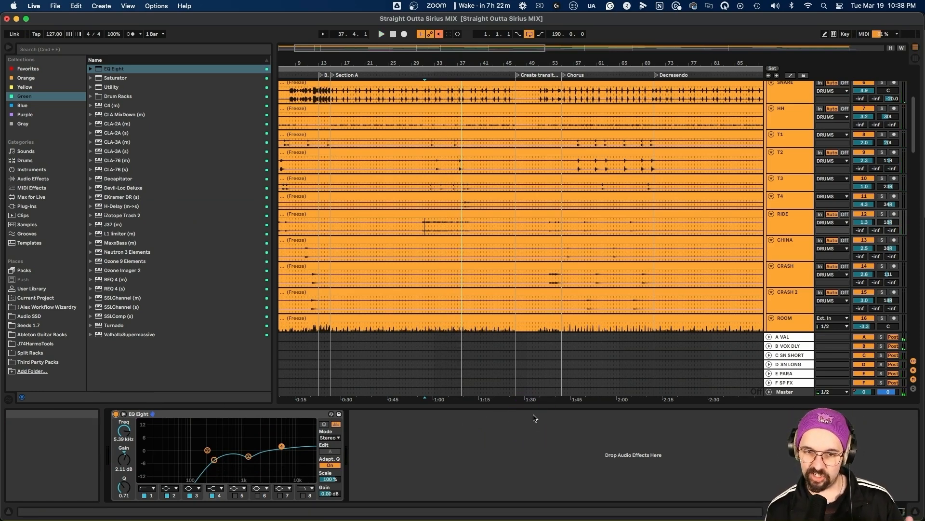
Inspect the EQ Eight curves on the CHINA, CRASH and CRASH 2 tracks.
{"action": "left_click", "coordinate": [792, 245]}
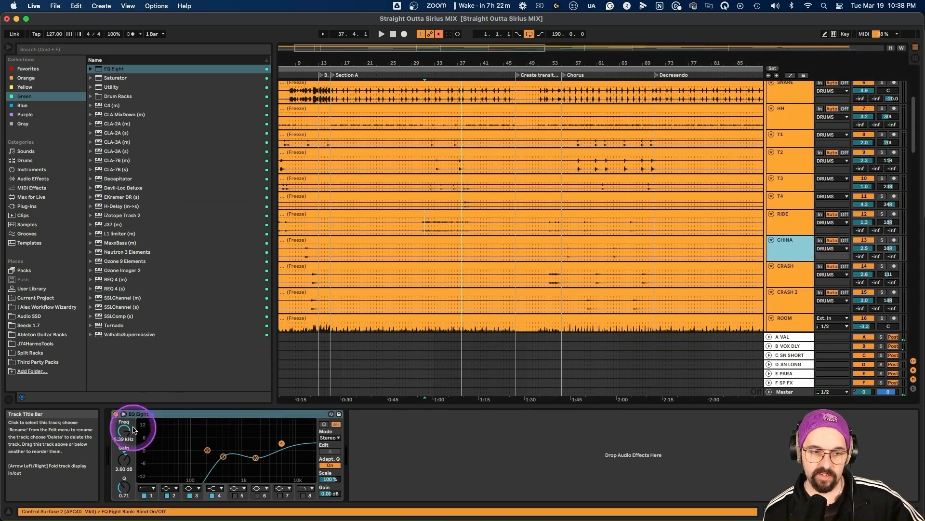
{"action": "left_click", "coordinate": [256, 458]}
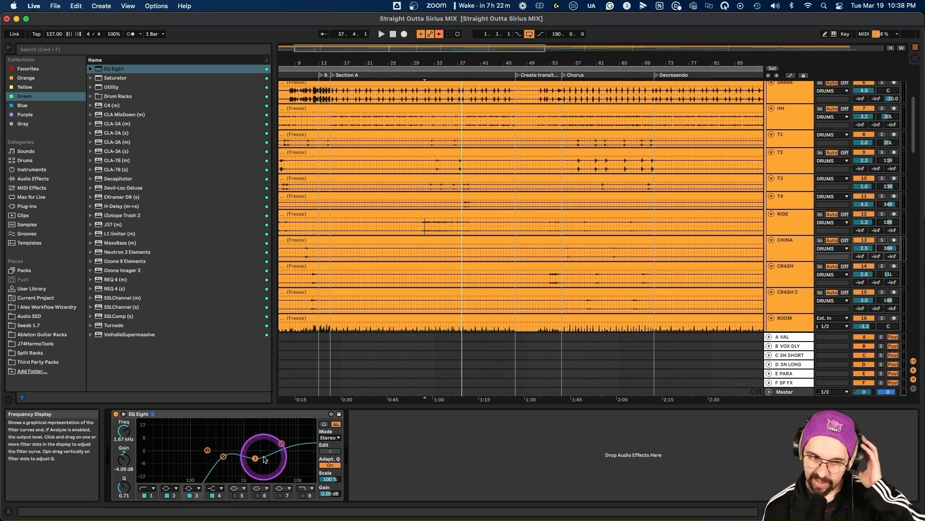
{"action": "left_click", "coordinate": [774, 271]}
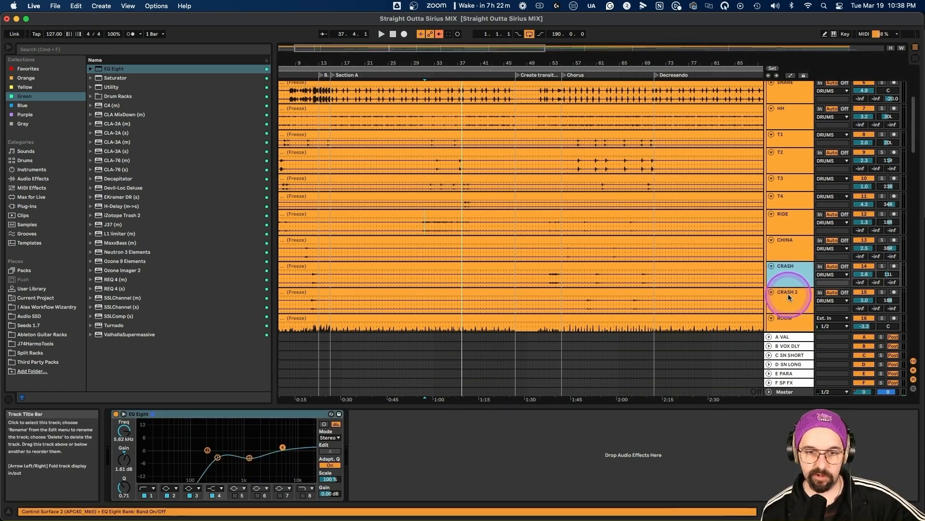
{"action": "left_click", "coordinate": [788, 295]}
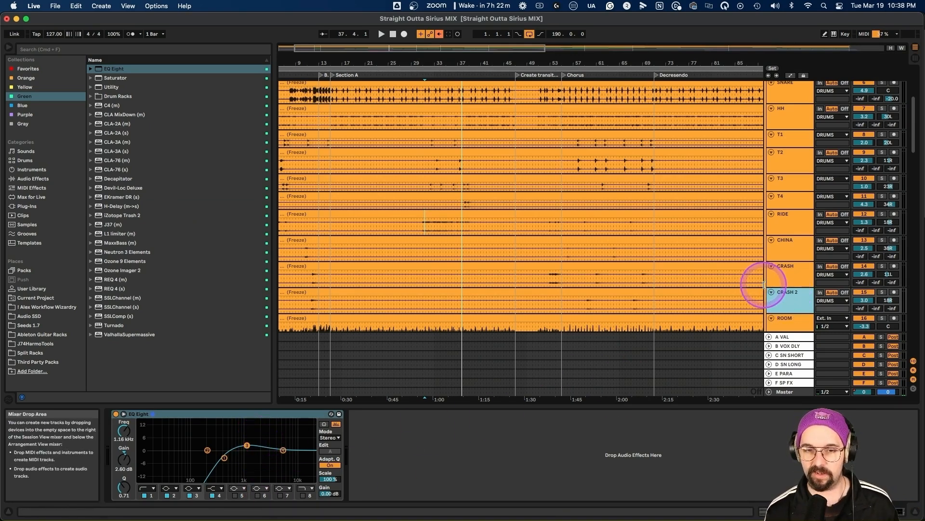
Locate the crash hits in the arrangement and audition CRASH 2 from about bar 11.
{"action": "scroll", "coordinate": [500, 295], "scroll_direction": "left", "scroll_amount": 2}
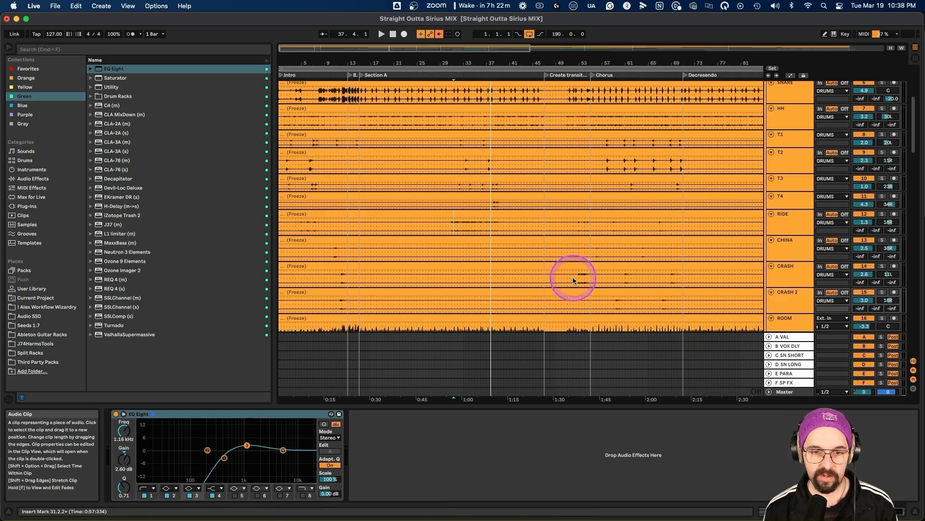
{"action": "left_click", "coordinate": [577, 281]}
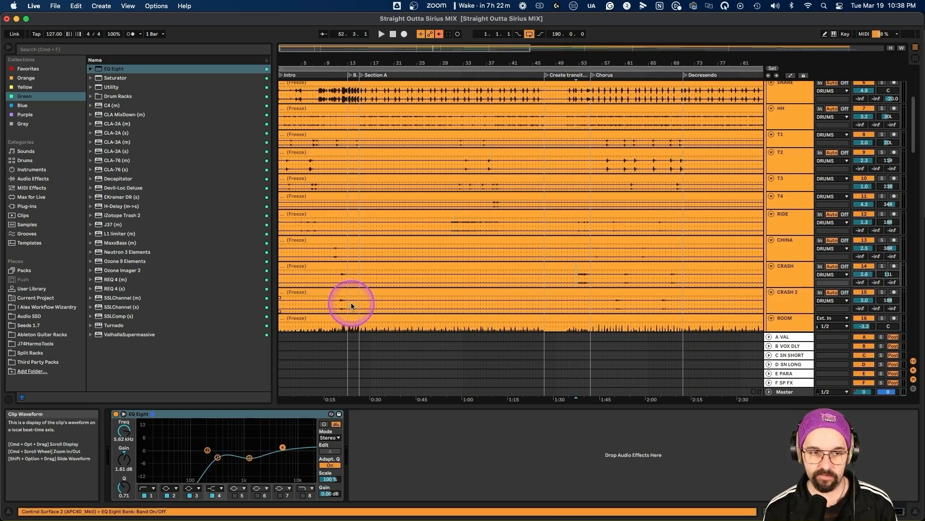
{"action": "left_click", "coordinate": [338, 304]}
{"action": "key", "text": "space"}
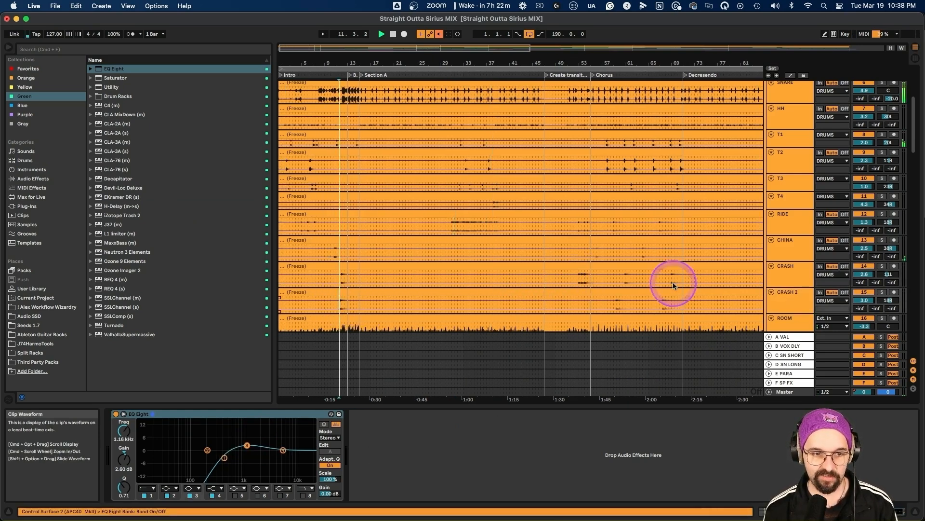
{"action": "left_click", "coordinate": [881, 293]}
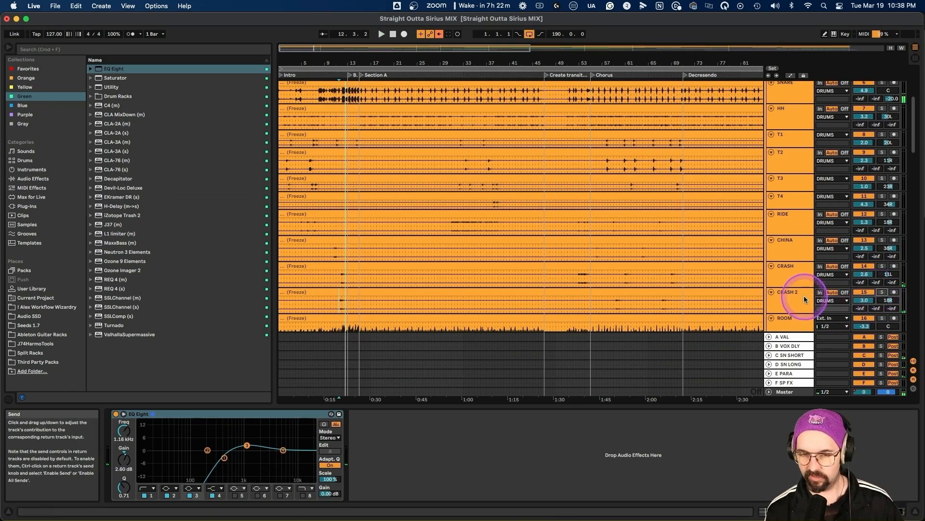
Examine the Drums Room reverb on the ROOM track, audition the track soloed, and unsolo it.
{"action": "scroll", "coordinate": [780, 296], "scroll_direction": "down", "scroll_amount": 1}
{"action": "left_click", "coordinate": [784, 307]}
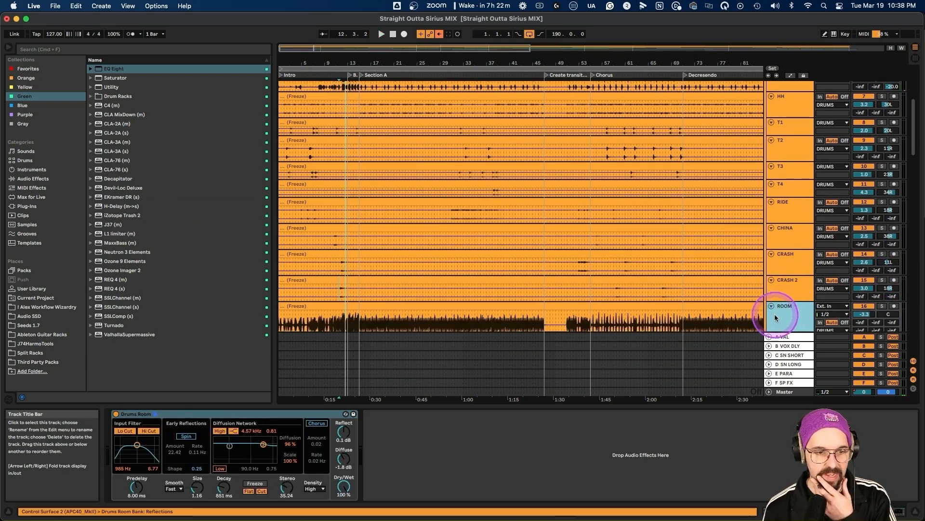
{"action": "left_click", "coordinate": [884, 307]}
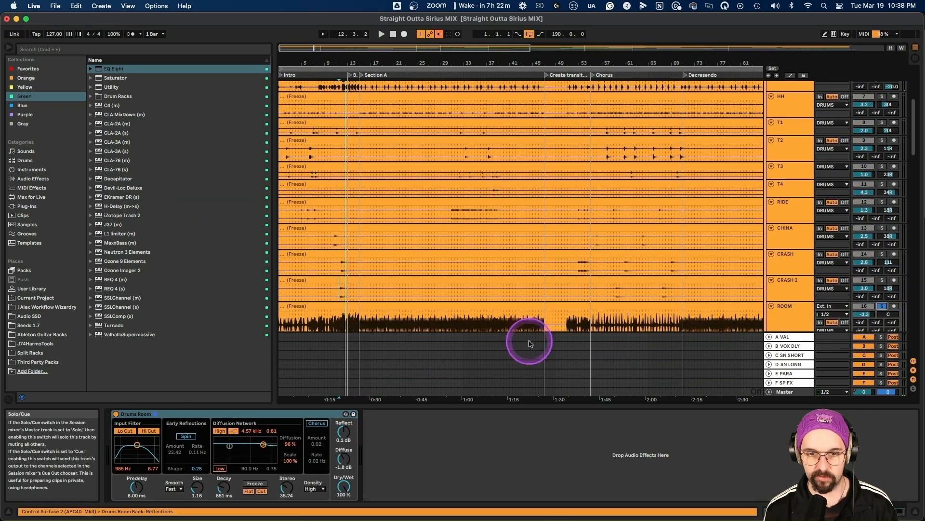
{"action": "key", "text": "space"}
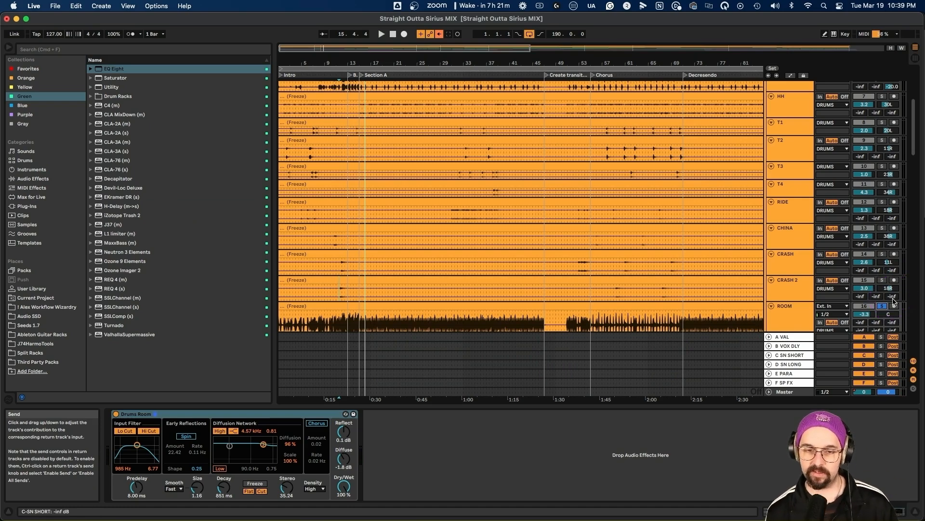
{"action": "left_click", "coordinate": [888, 305]}
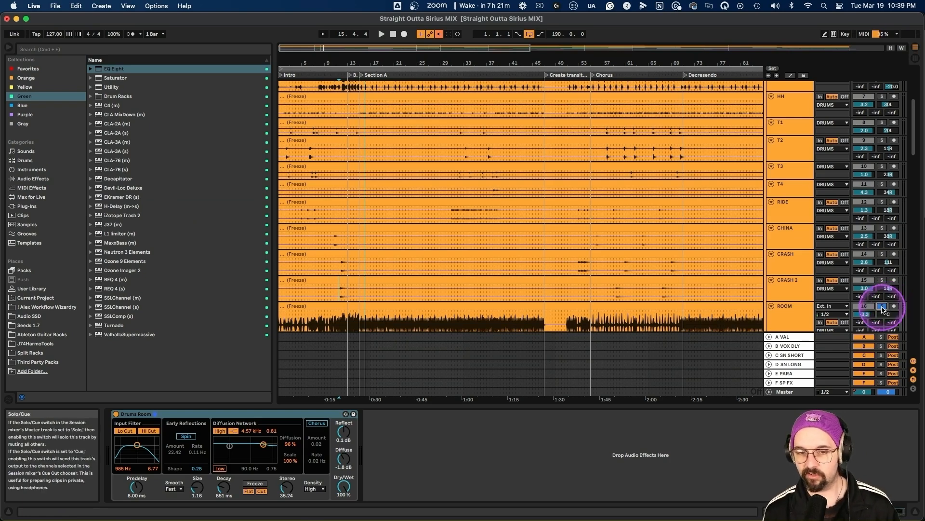
{"action": "left_click", "coordinate": [882, 307]}
Collapse the DRUMS group.
{"action": "scroll", "coordinate": [823, 290], "scroll_direction": "down", "scroll_amount": 2}
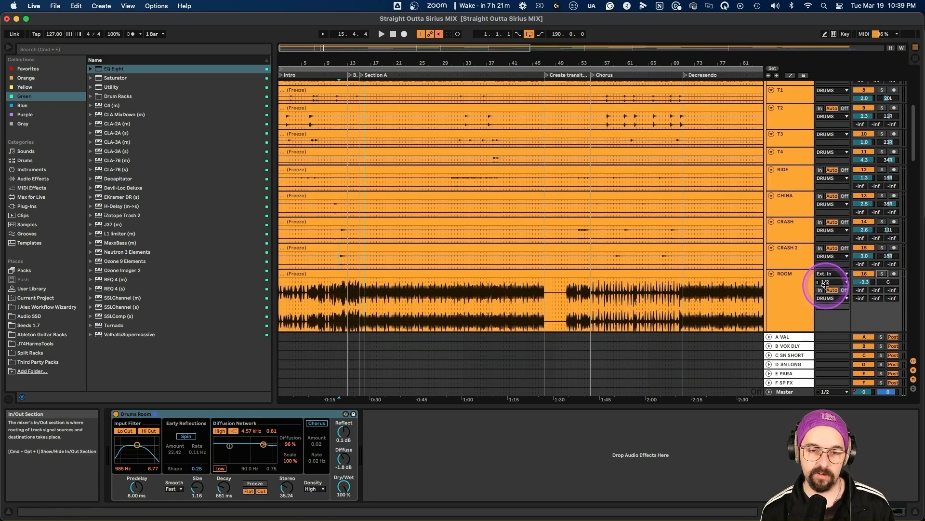
{"action": "scroll", "coordinate": [790, 230], "scroll_direction": "down", "scroll_amount": 2}
{"action": "scroll", "coordinate": [791, 227], "scroll_direction": "up", "scroll_amount": 8}
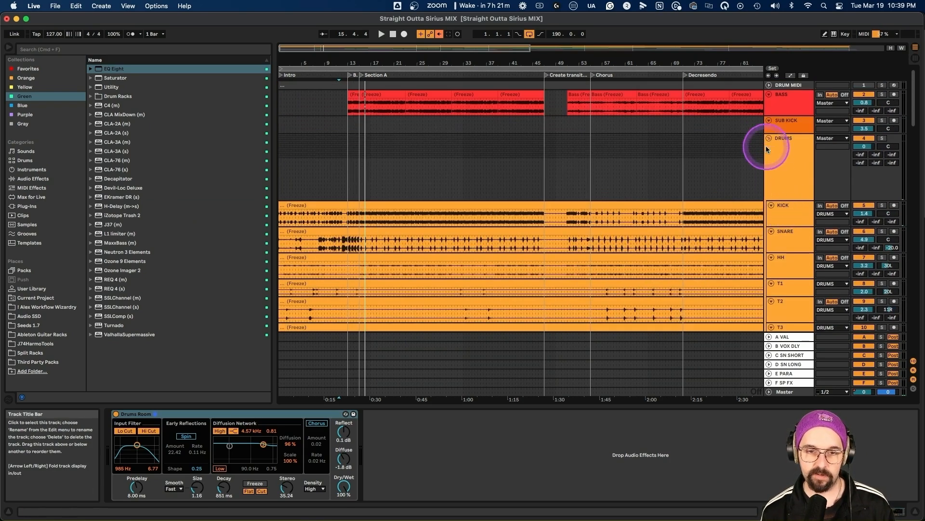
{"action": "left_click", "coordinate": [769, 139]}
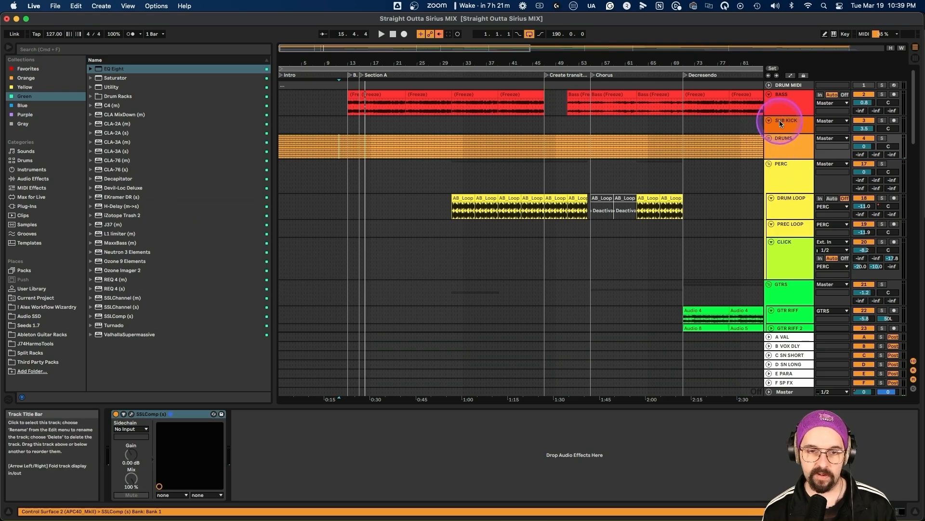
Inspect the SUB KICK track's EQ Eight curve and CLA-76 compressor settings, closing the plug-in window when done.
{"action": "left_click", "coordinate": [779, 120]}
{"action": "scroll", "coordinate": [712, 169], "scroll_direction": "right", "scroll_amount": 10}
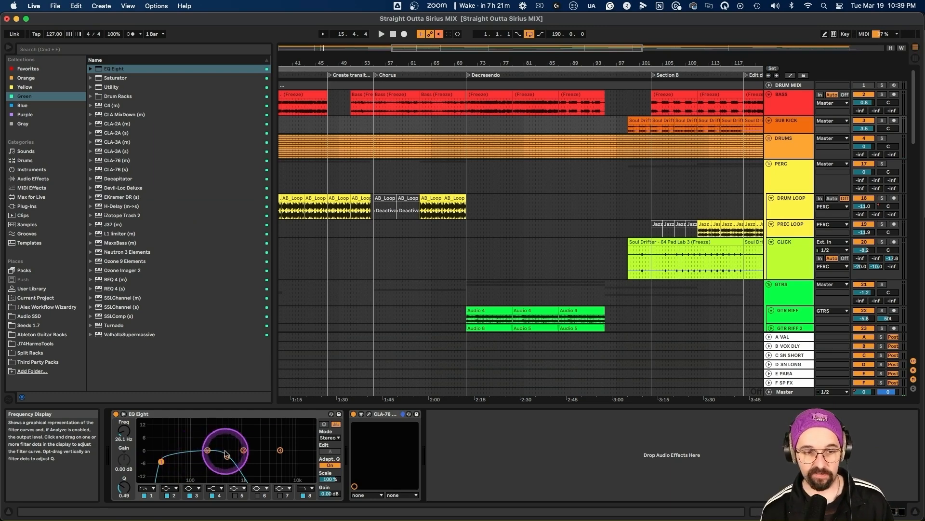
{"action": "left_click", "coordinate": [369, 414]}
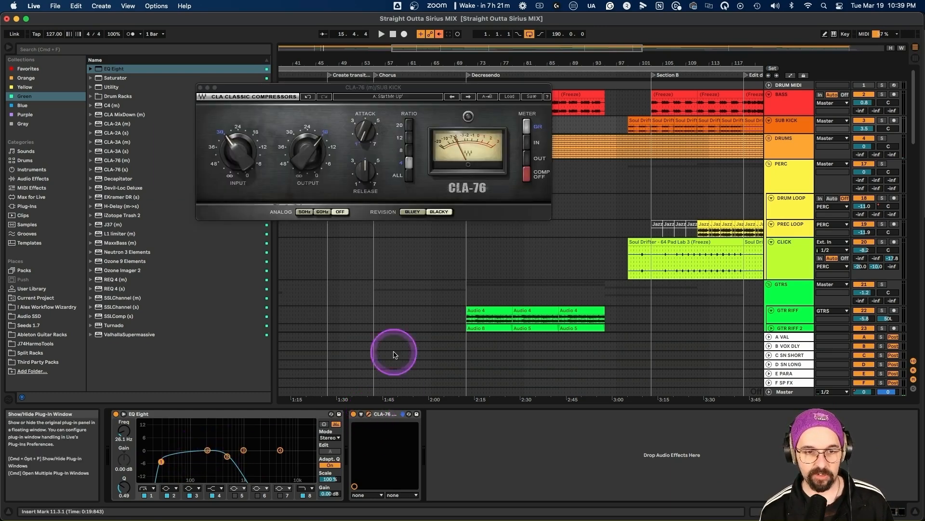
{"action": "left_click", "coordinate": [200, 91]}
{"action": "left_click", "coordinate": [200, 88]}
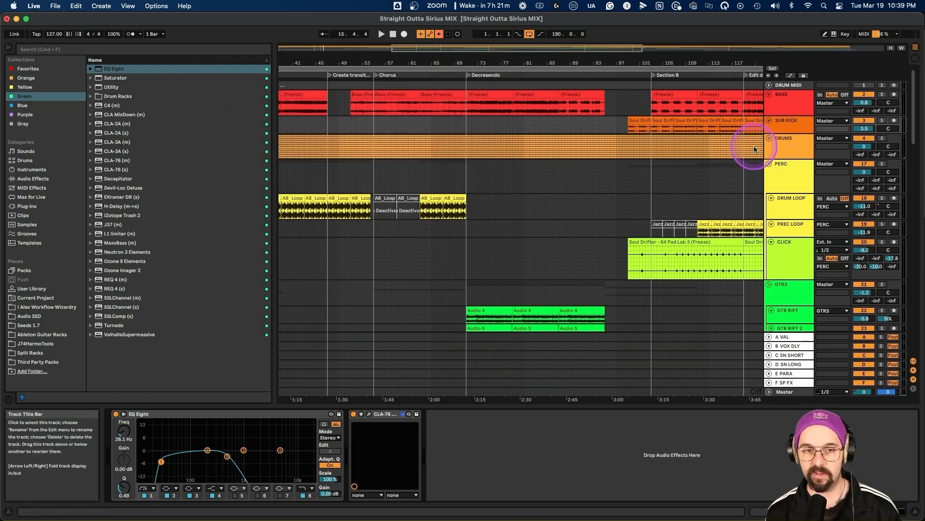
{"action": "left_click", "coordinate": [874, 123]}
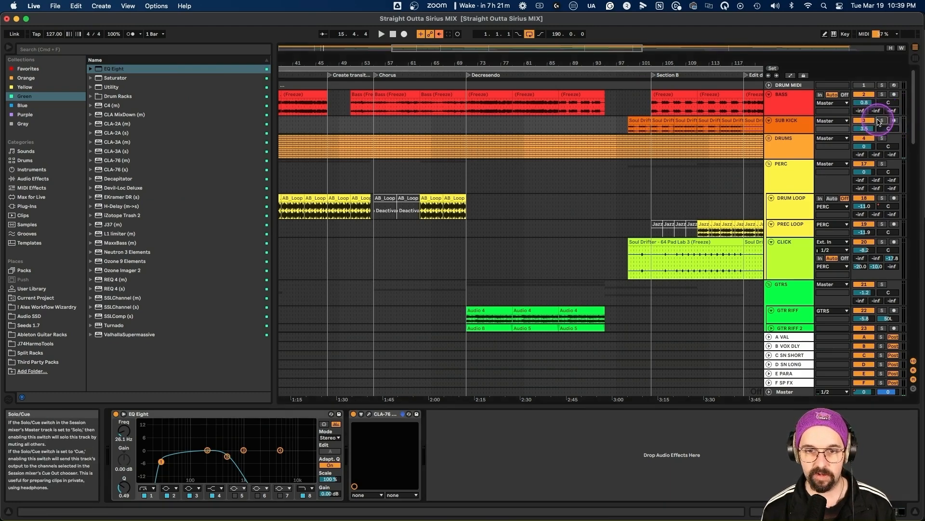
Audition the SUB KICK track soloed from bar 99, and together with the BASS from bar 103 at Section B.
{"action": "left_click", "coordinate": [639, 119]}
{"action": "key", "text": "space"}
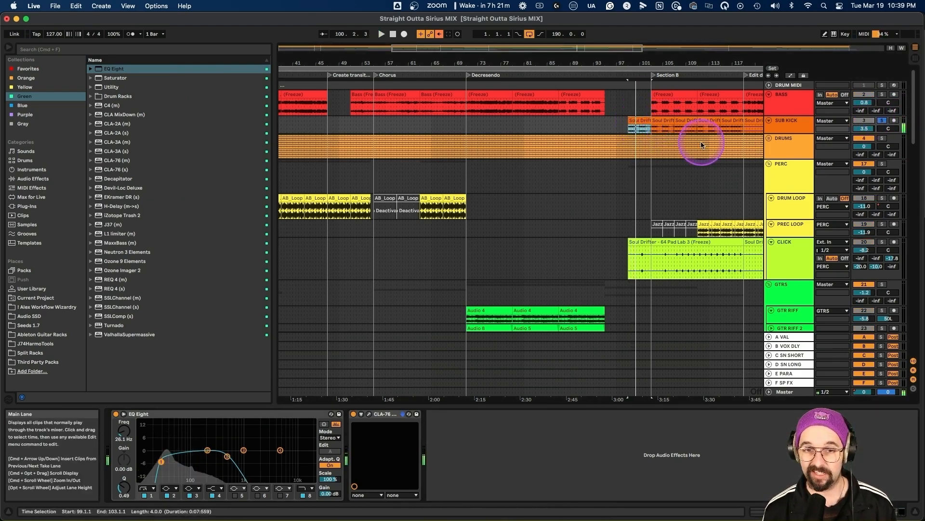
{"action": "left_click", "coordinate": [668, 120]}
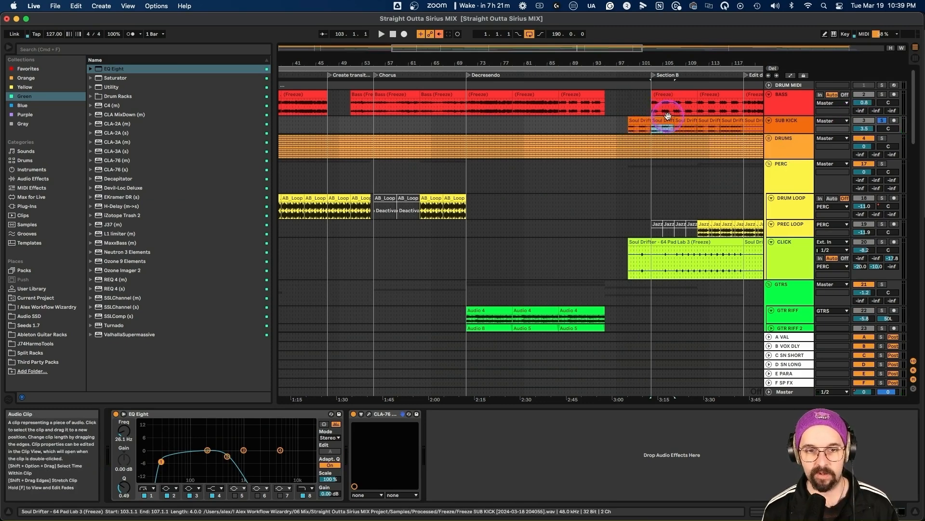
{"action": "left_click", "coordinate": [882, 95]}
{"action": "key", "text": "space"}
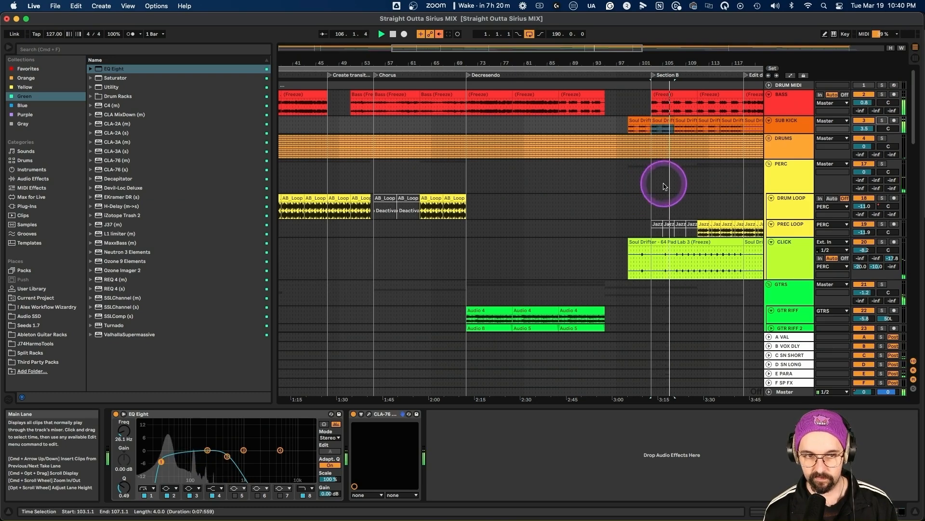
{"action": "key", "text": "space"}
Examine the DRUM LOOP track's two EQ Eight devices, audition the track soloed from bar 31, and unsolo it.
{"action": "scroll", "coordinate": [621, 287], "scroll_direction": "left", "scroll_amount": 5}
{"action": "scroll", "coordinate": [620, 286], "scroll_direction": "left", "scroll_amount": 1}
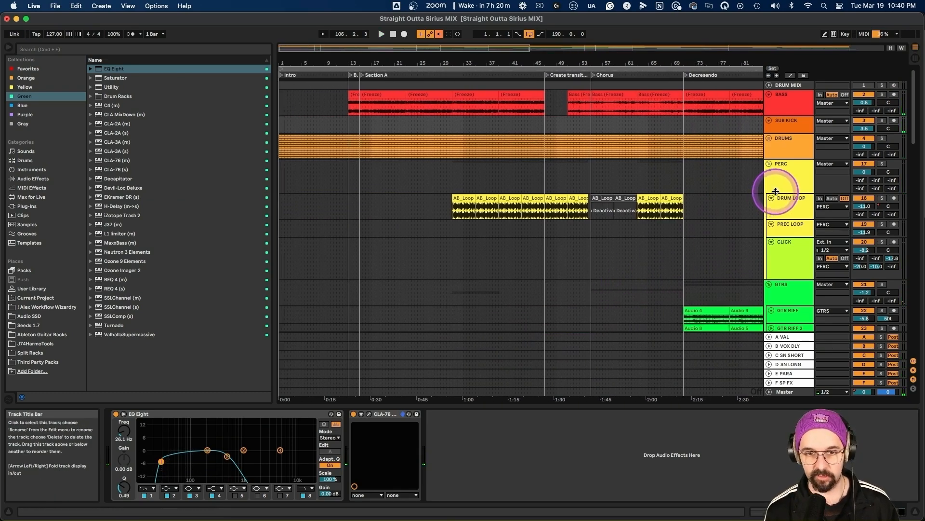
{"action": "left_click", "coordinate": [787, 201]}
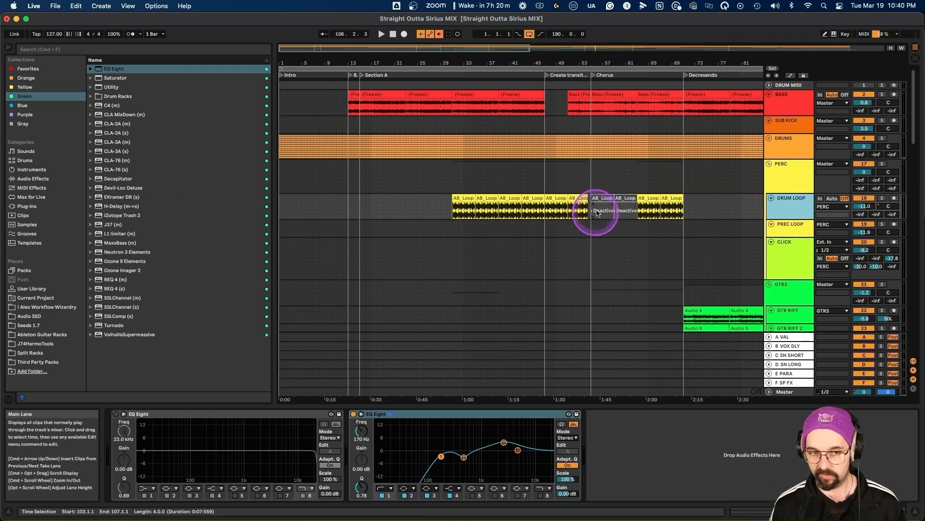
{"action": "left_click", "coordinate": [473, 198]}
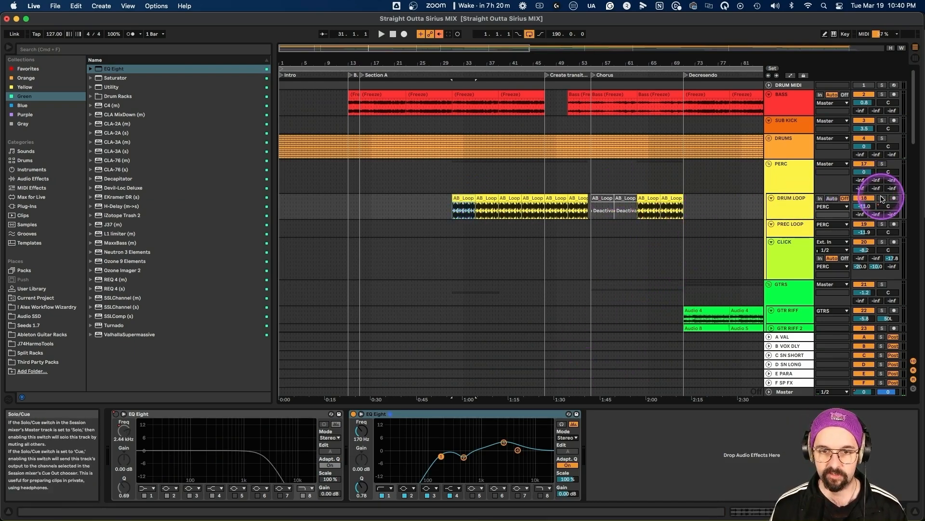
{"action": "left_click", "coordinate": [881, 198]}
{"action": "key", "text": "space"}
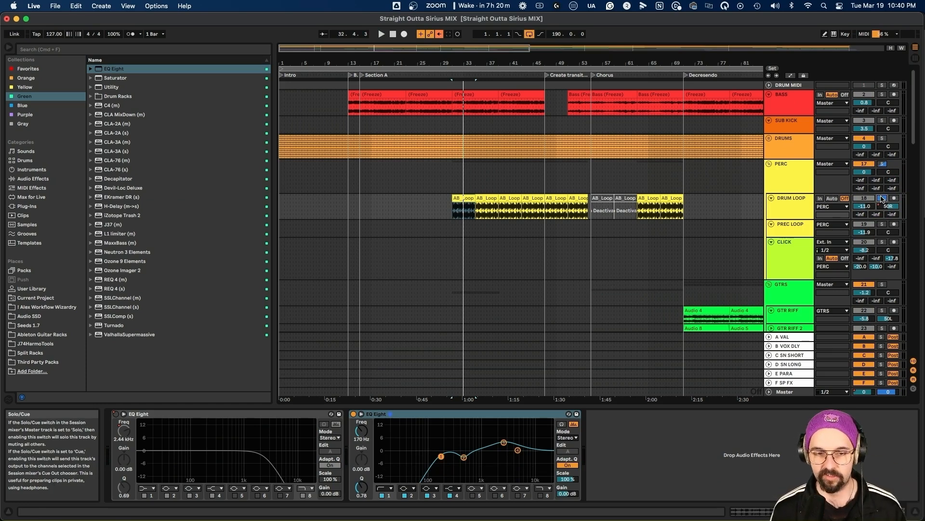
{"action": "left_click", "coordinate": [881, 198]}
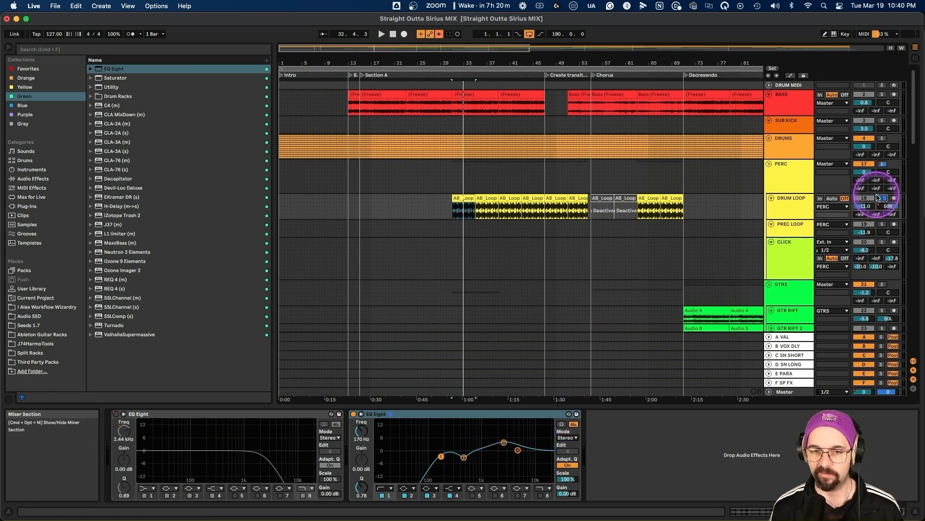
{"action": "left_click", "coordinate": [882, 198]}
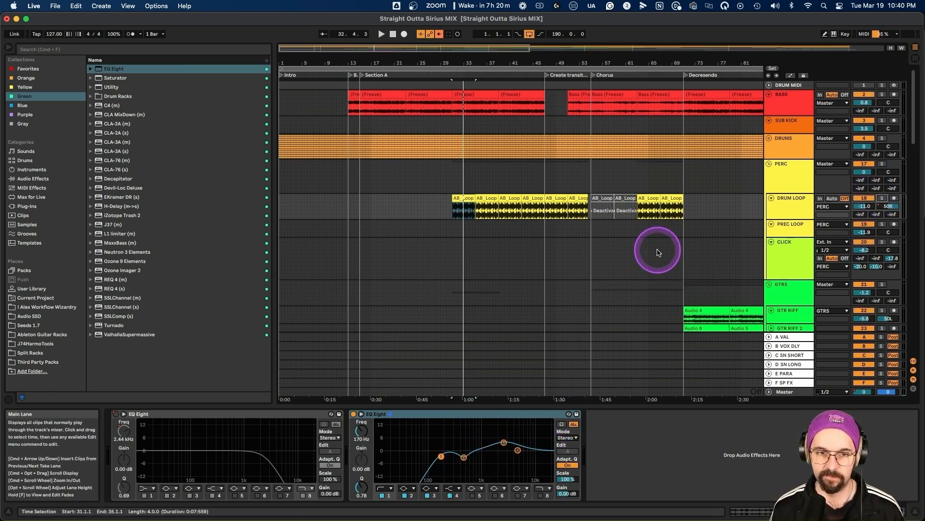
Locate the PREC LOOP clips around bar 117 and inspect the track's EQ Eight and Drum - Rock Parallel Room compressor.
{"action": "scroll", "coordinate": [660, 251], "scroll_direction": "right", "scroll_amount": 5}
{"action": "scroll", "coordinate": [661, 252], "scroll_direction": "down", "scroll_amount": 8}
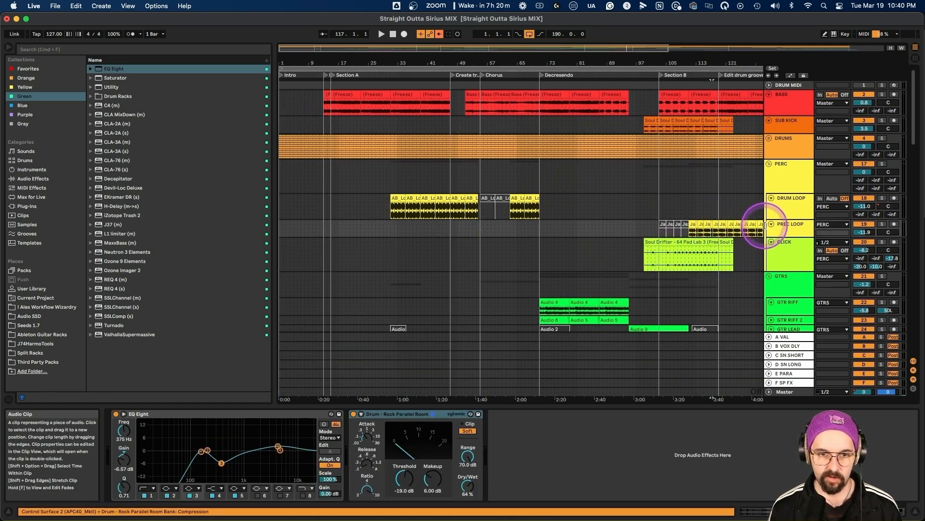
Solo the PREC LOOP track and audition its clips from around bar 115, ending with the track unsoloed.
{"action": "left_click", "coordinate": [778, 224]}
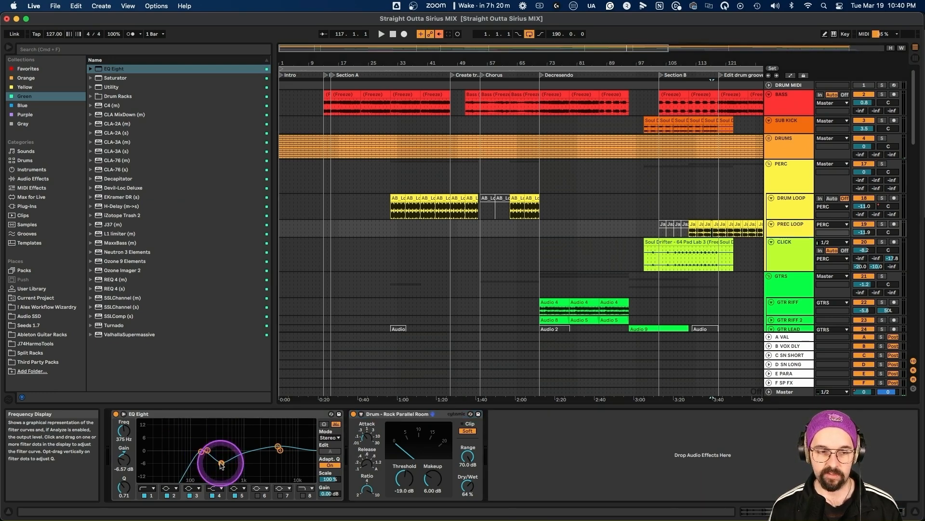
{"action": "left_click", "coordinate": [717, 224]}
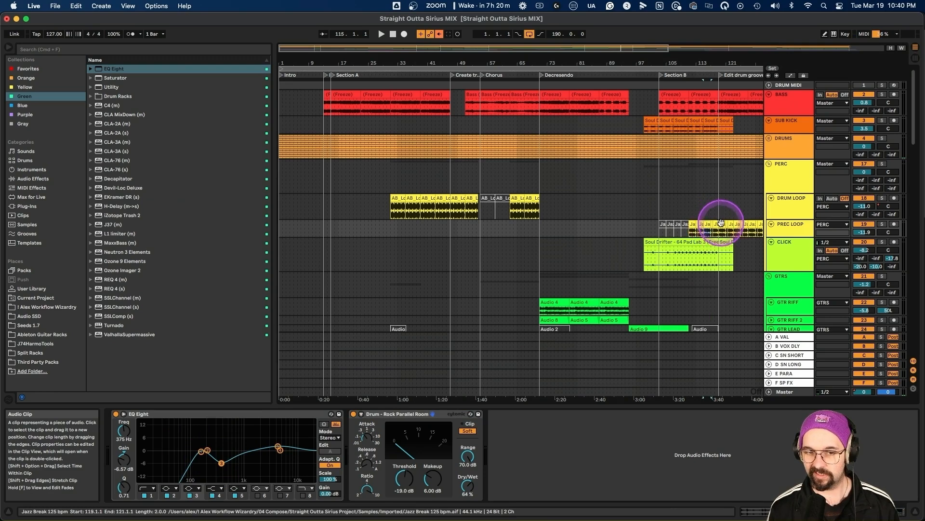
{"action": "left_click", "coordinate": [884, 224]}
{"action": "key", "text": "space"}
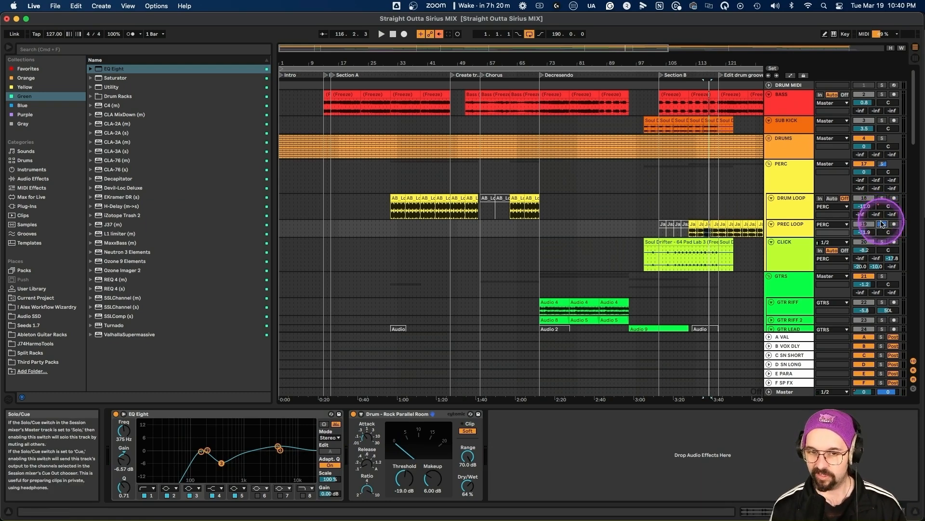
{"action": "left_click", "coordinate": [882, 224]}
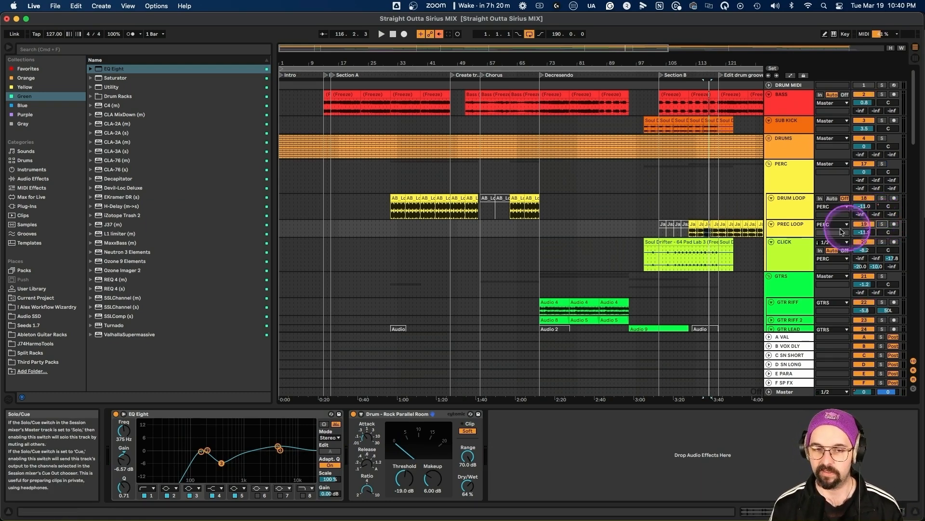
Play the mix from bar 115 and compare the PREC LOOP track in context and soloed.
{"action": "key", "text": "space"}
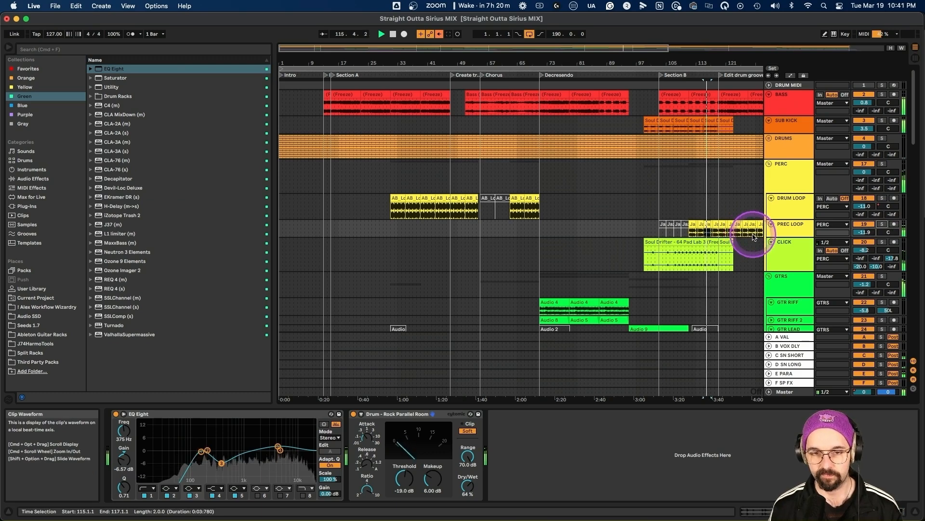
{"action": "scroll", "coordinate": [743, 231], "scroll_direction": "right", "scroll_amount": 3}
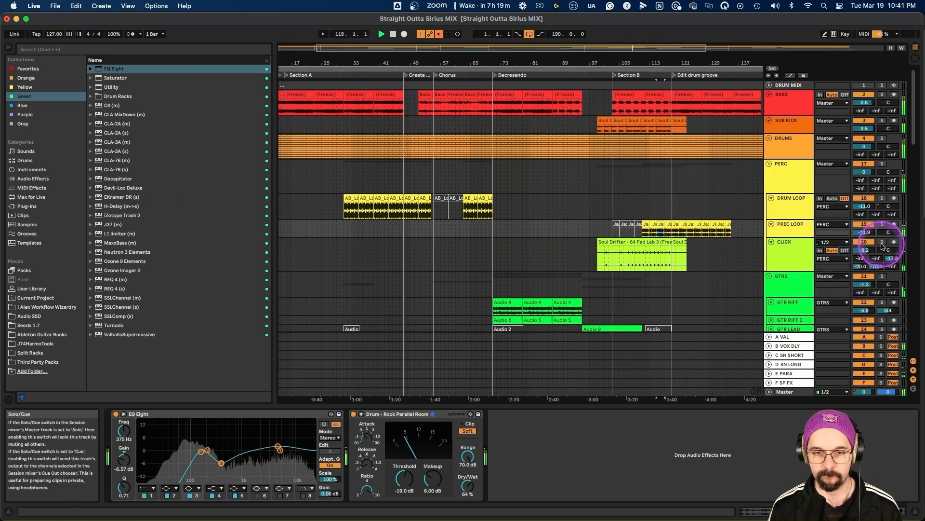
{"action": "left_click", "coordinate": [882, 224]}
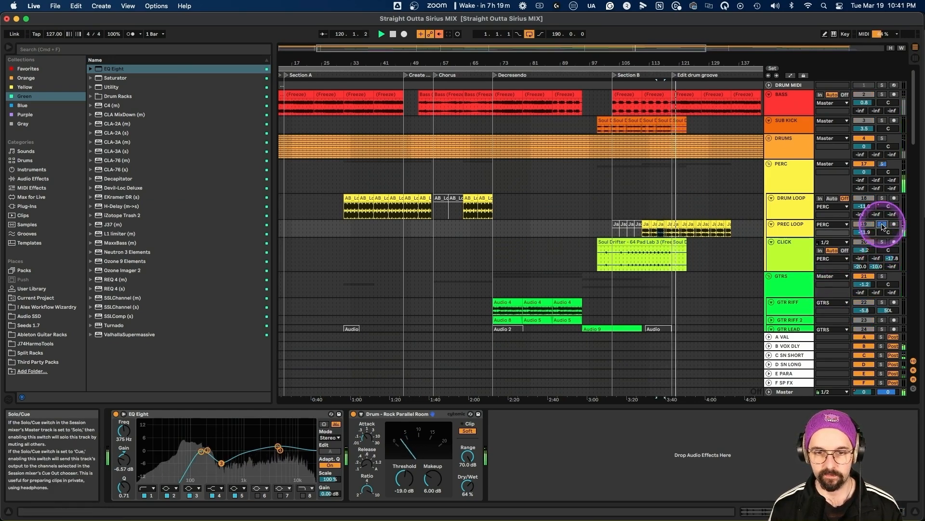
{"action": "left_click", "coordinate": [883, 225]}
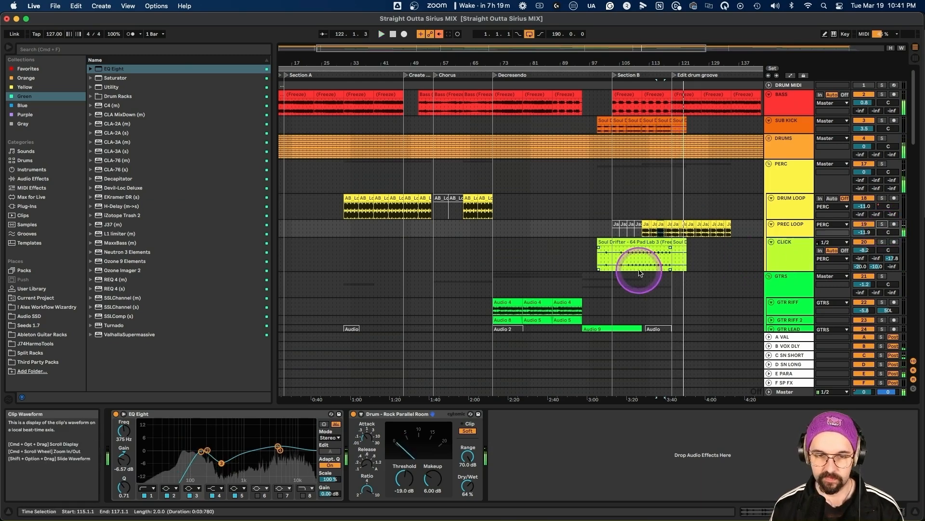
Audition the CLICK track around bar 107, soloed and in context, and lower its volume to -10.4 dB.
{"action": "left_click", "coordinate": [642, 242]}
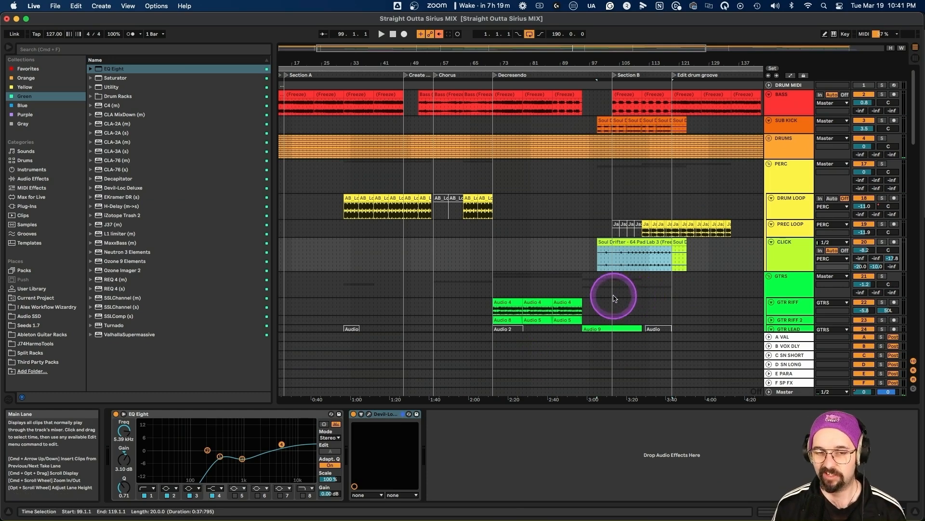
{"action": "left_click", "coordinate": [627, 248]}
{"action": "left_click", "coordinate": [884, 243]}
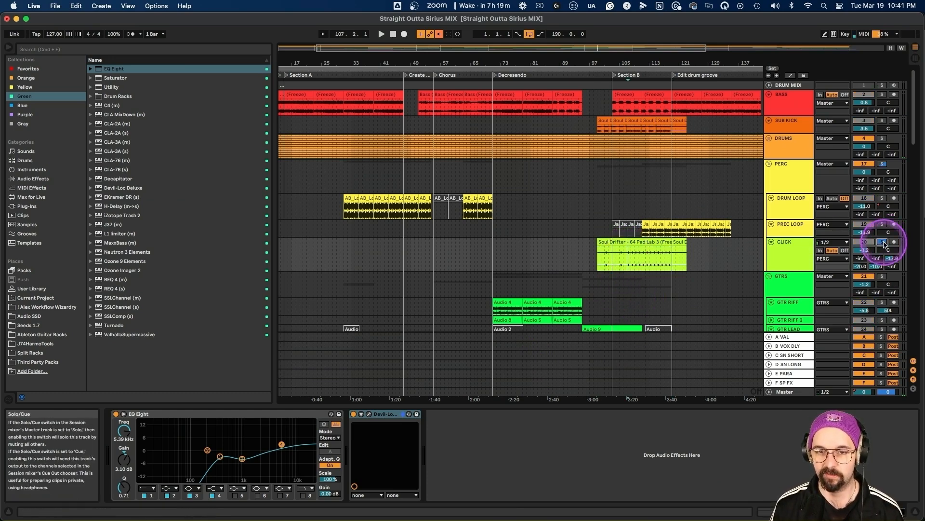
{"action": "left_click", "coordinate": [882, 242]}
{"action": "left_click_drag", "start_coordinate": [865, 249], "coordinate": [866, 260]}
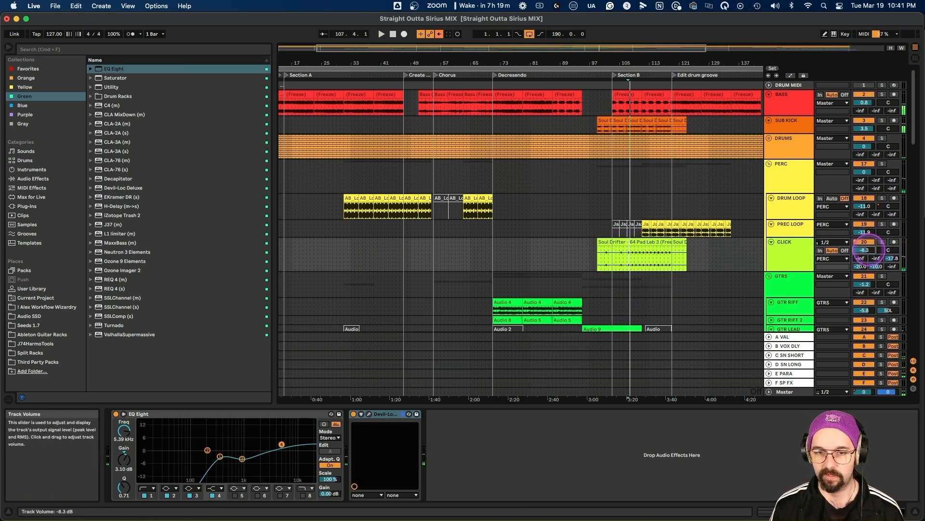
Examine the effect chains of the GTRS group and the GTR RIFF and GTR RIFF 2 tracks.
{"action": "scroll", "coordinate": [773, 231], "scroll_direction": "down", "scroll_amount": 4}
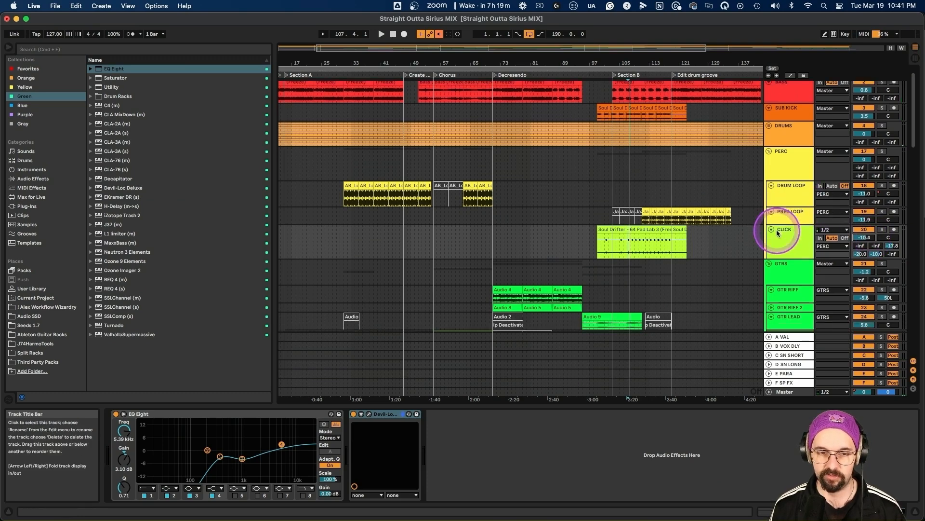
{"action": "left_click", "coordinate": [800, 246]}
{"action": "scroll", "coordinate": [701, 246], "scroll_direction": "down", "scroll_amount": 1}
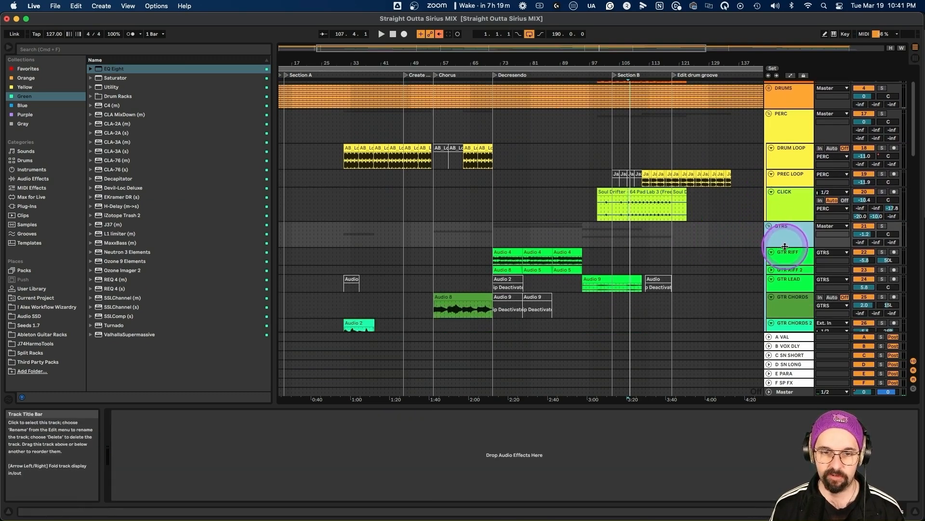
{"action": "left_click", "coordinate": [787, 253]}
{"action": "scroll", "coordinate": [742, 276], "scroll_direction": "down", "scroll_amount": 1}
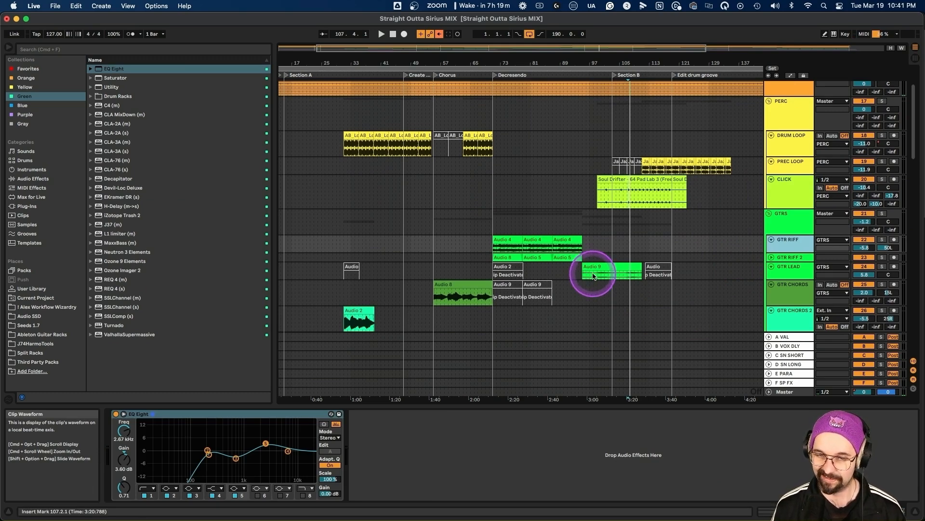
{"action": "left_click", "coordinate": [792, 255]}
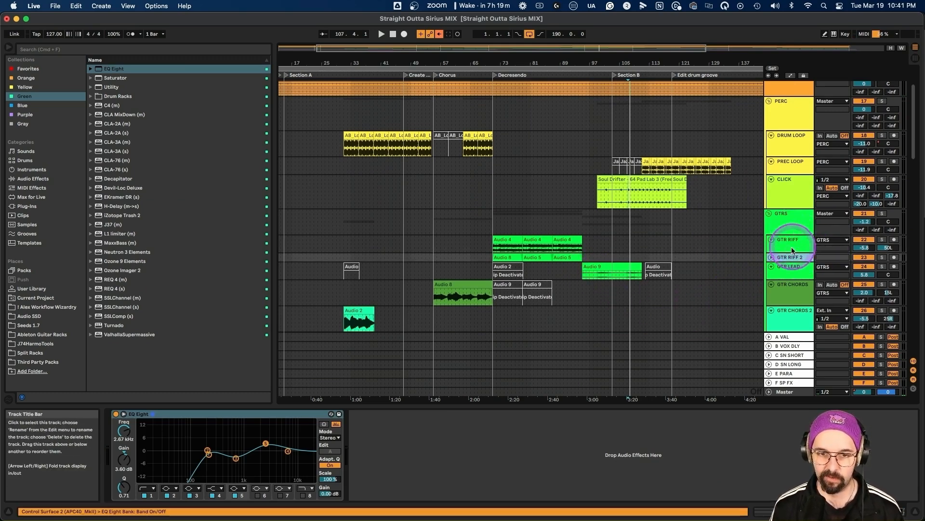
Play the GTRS group soloed and in the full mix from the first GTR RIFF clip in the Decresendo section.
{"action": "left_click", "coordinate": [882, 213]}
{"action": "key", "text": "space"}
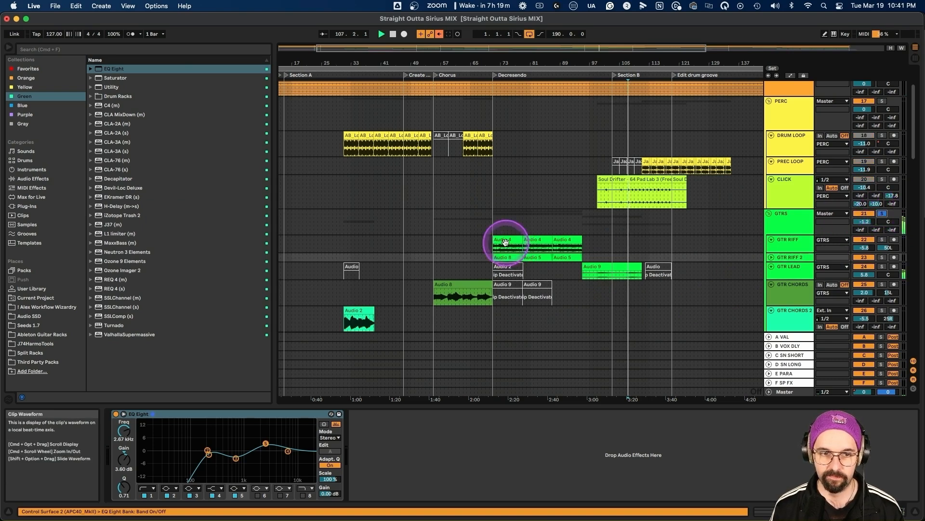
{"action": "left_click", "coordinate": [505, 240]}
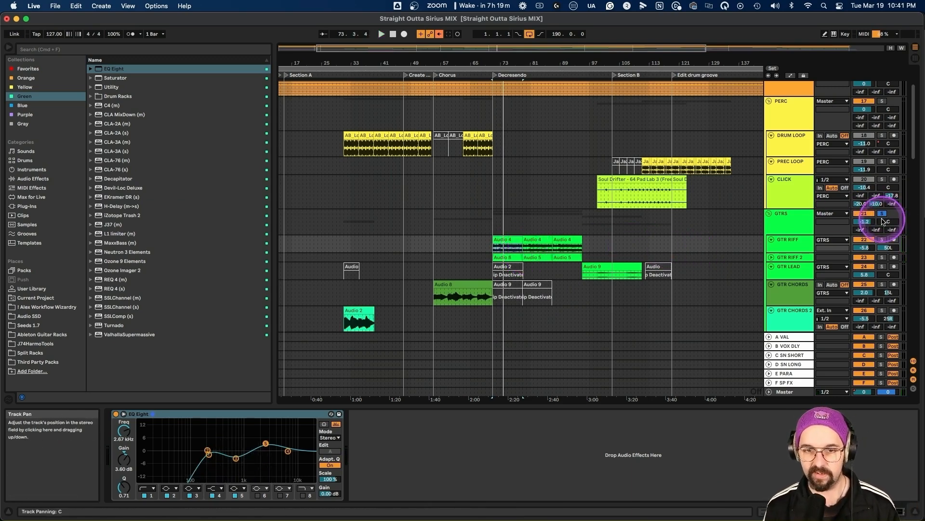
{"action": "key", "text": "space"}
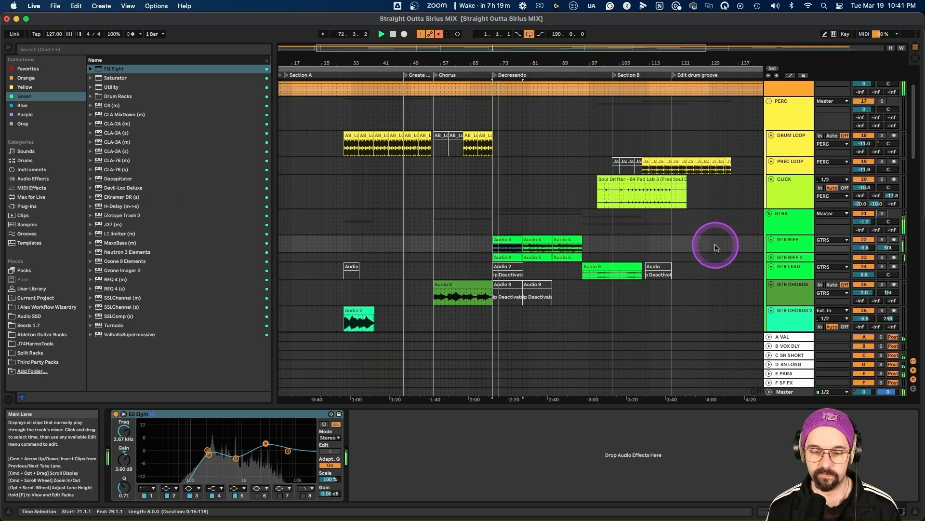
{"action": "scroll", "coordinate": [716, 248], "scroll_direction": "down", "scroll_amount": 6}
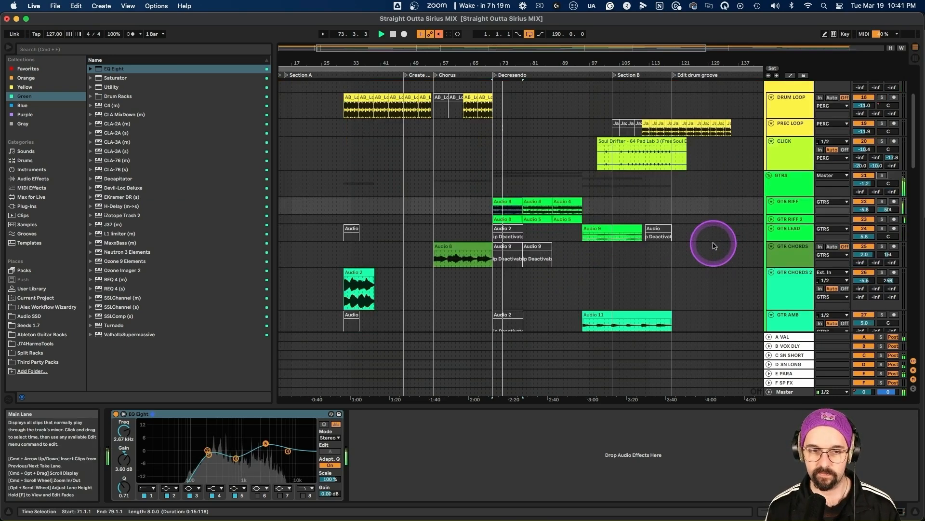
{"action": "scroll", "coordinate": [715, 247], "scroll_direction": "down", "scroll_amount": 8}
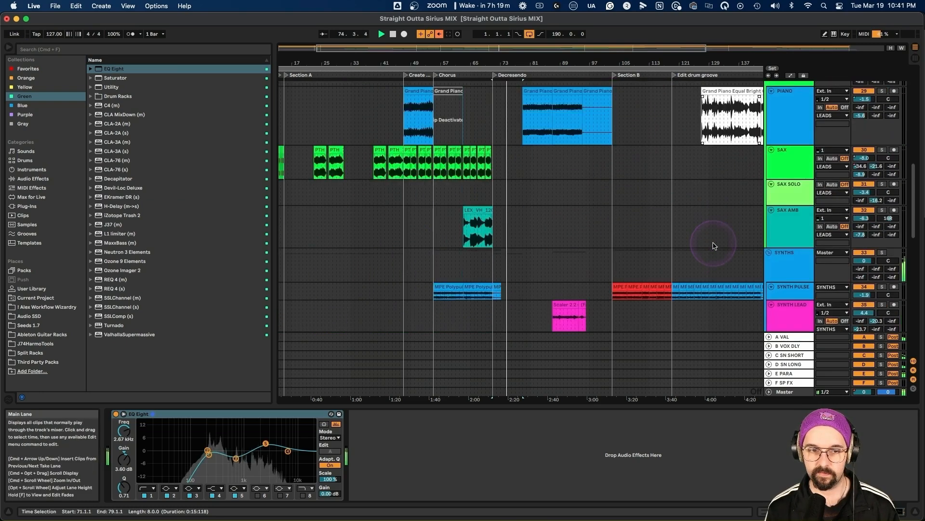
{"action": "key", "text": "space"}
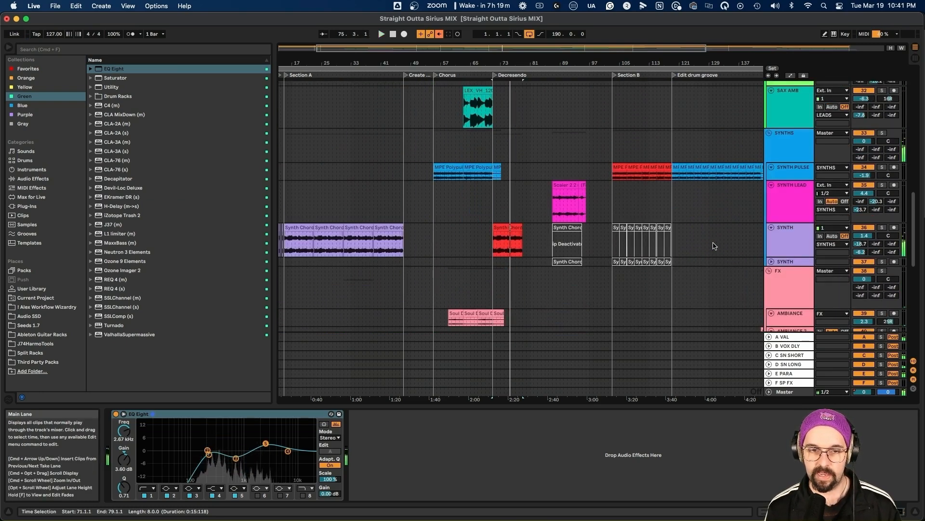
Examine the effects behind the red SYNTH clip in Decresendo and the first red SYNTH PULSE clip in Section B.
{"action": "left_click", "coordinate": [516, 228]}
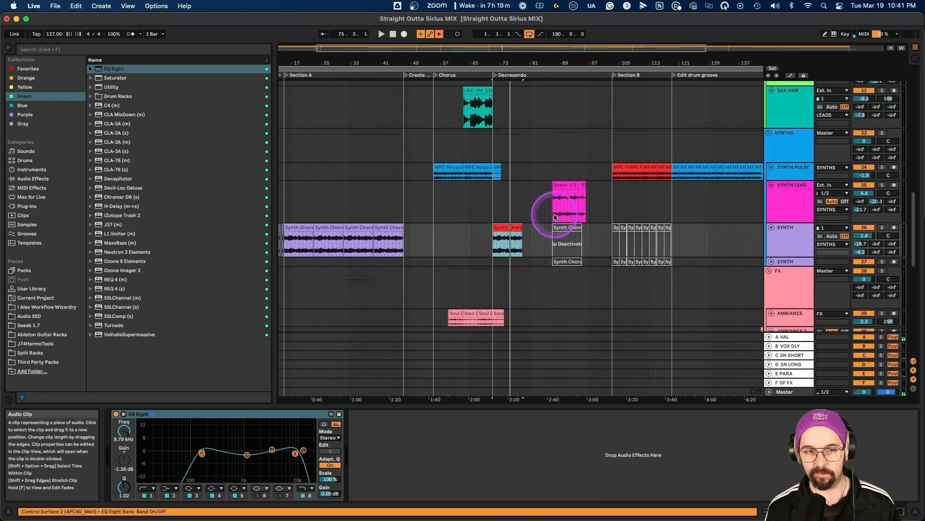
{"action": "left_click", "coordinate": [622, 168]}
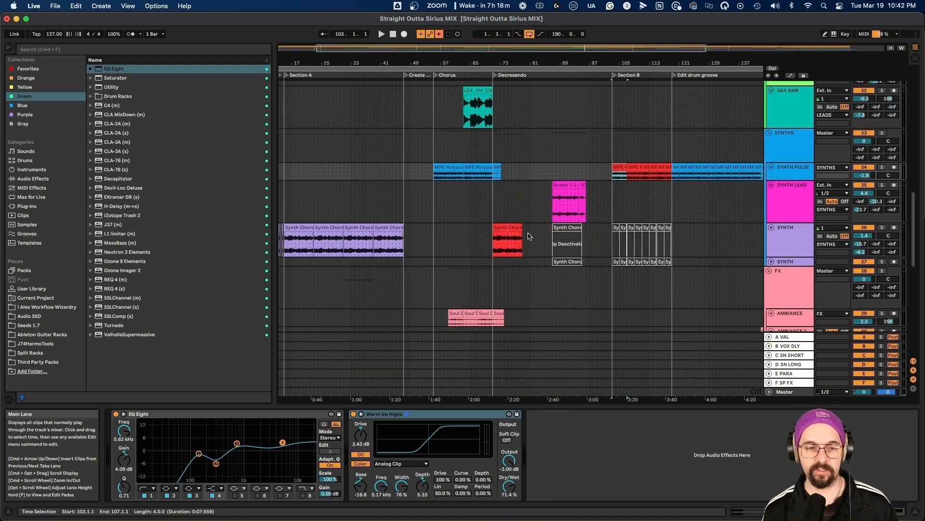
{"action": "left_click", "coordinate": [461, 230]}
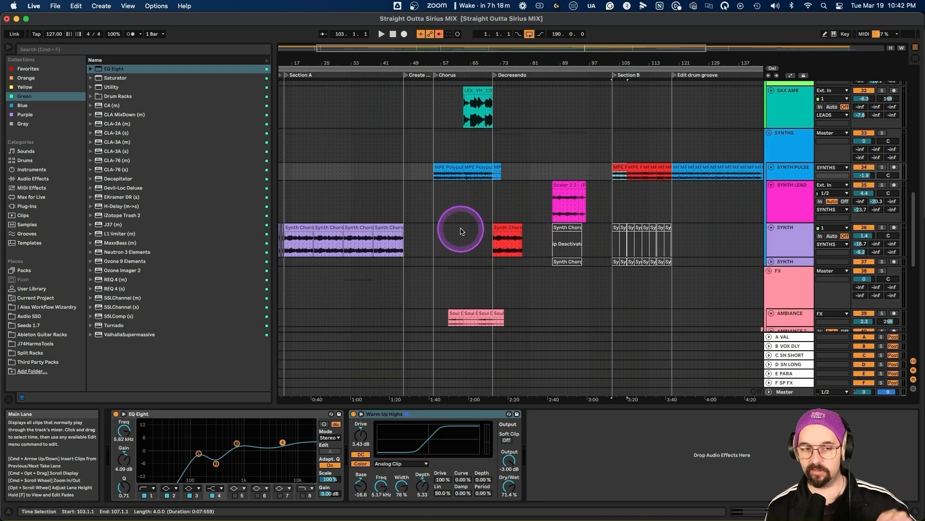
Audition the last SYNTH chord clip of Section A from about bar 40, comparing the track soloed and in the mix.
{"action": "left_click", "coordinate": [387, 226]}
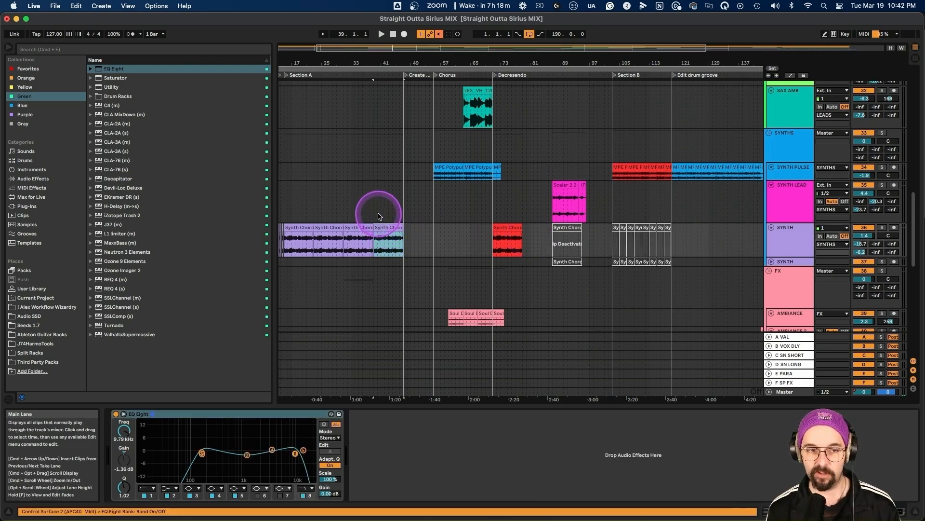
{"action": "left_click", "coordinate": [379, 217]}
{"action": "key", "text": "space"}
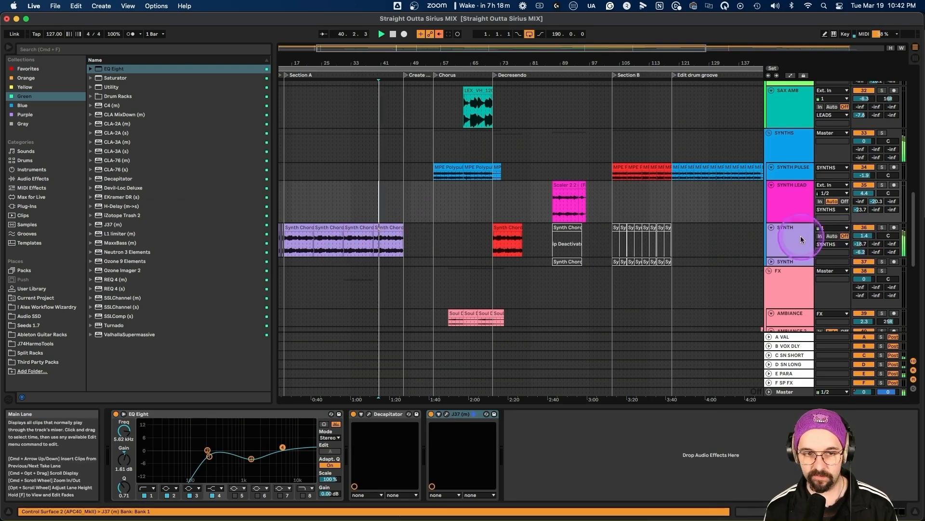
{"action": "left_click", "coordinate": [894, 227]}
{"action": "left_click", "coordinate": [882, 227]}
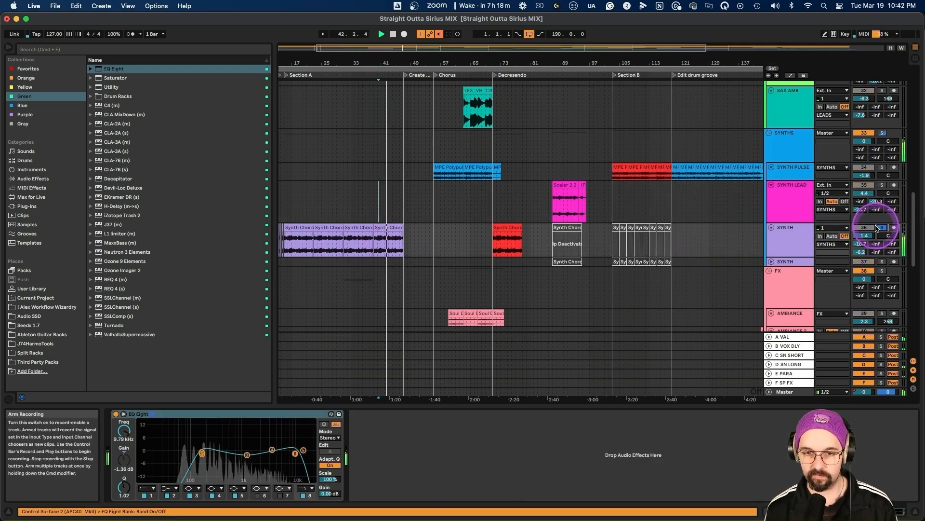
{"action": "left_click", "coordinate": [882, 227]}
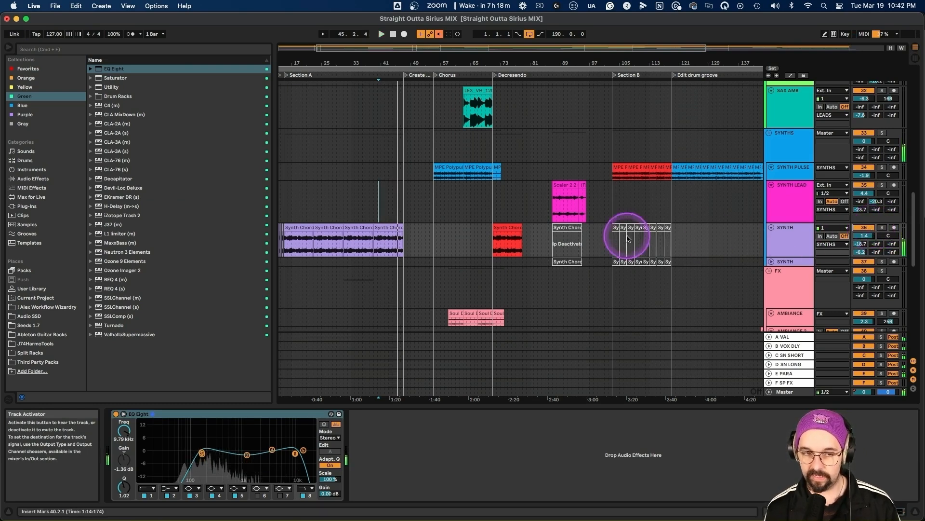
Play the mix from the red SYNTH chord clip at the start of the Decresendo section.
{"action": "left_click", "coordinate": [508, 228]}
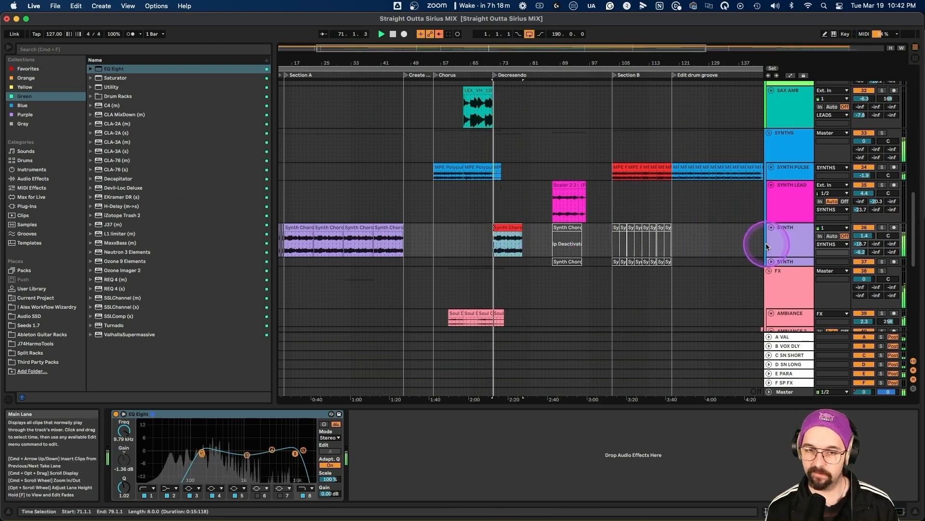
{"action": "left_click", "coordinate": [814, 246]}
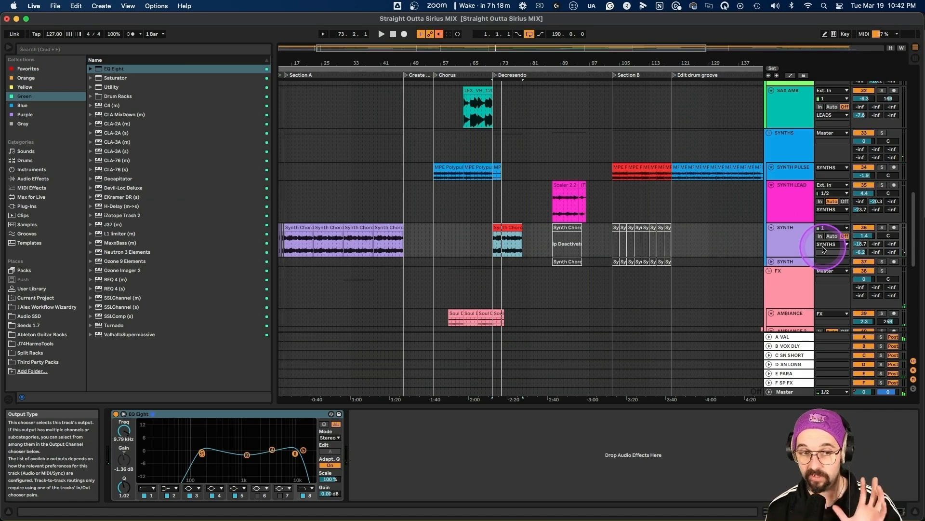
{"action": "left_click", "coordinate": [596, 253]}
{"action": "left_click", "coordinate": [492, 233]}
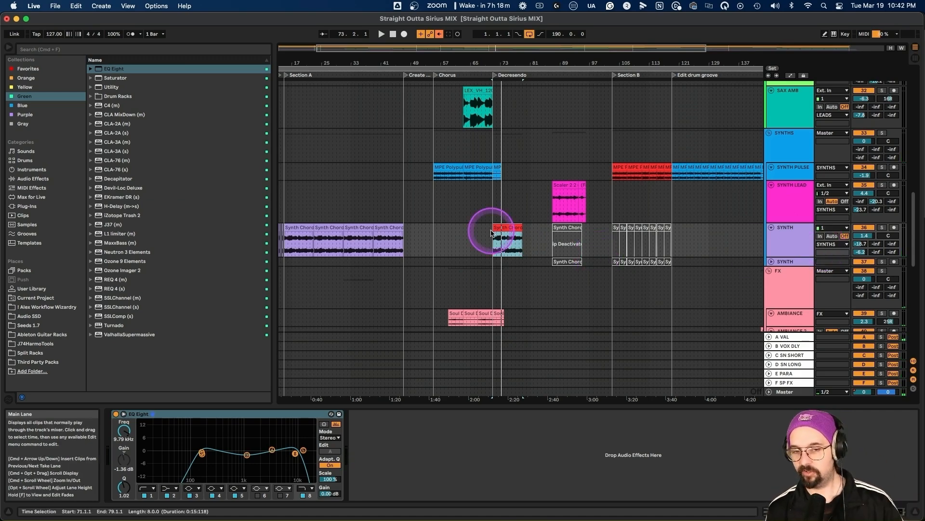
Play the GTR LEAD clip before Section B with its track soloed, starting from about bar 99.
{"action": "scroll", "coordinate": [502, 235], "scroll_direction": "up", "scroll_amount": 8}
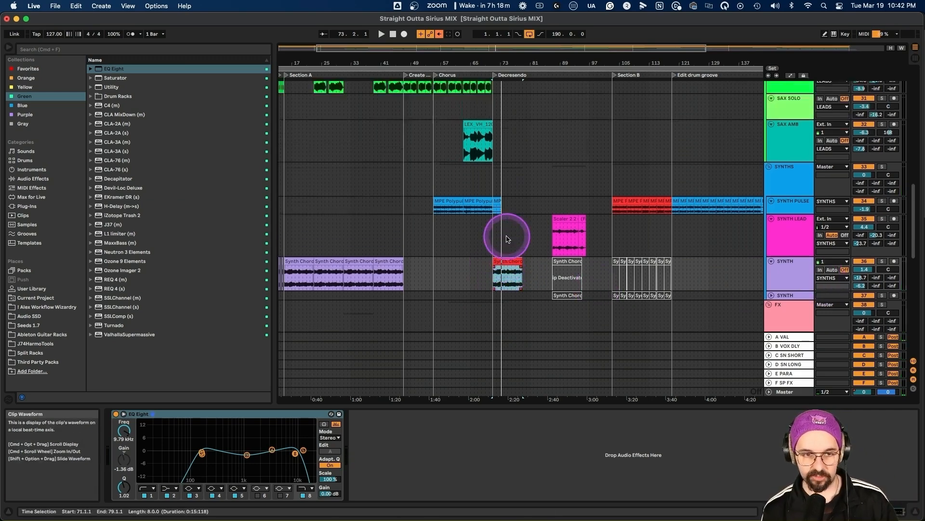
{"action": "scroll", "coordinate": [682, 200], "scroll_direction": "up", "scroll_amount": 10}
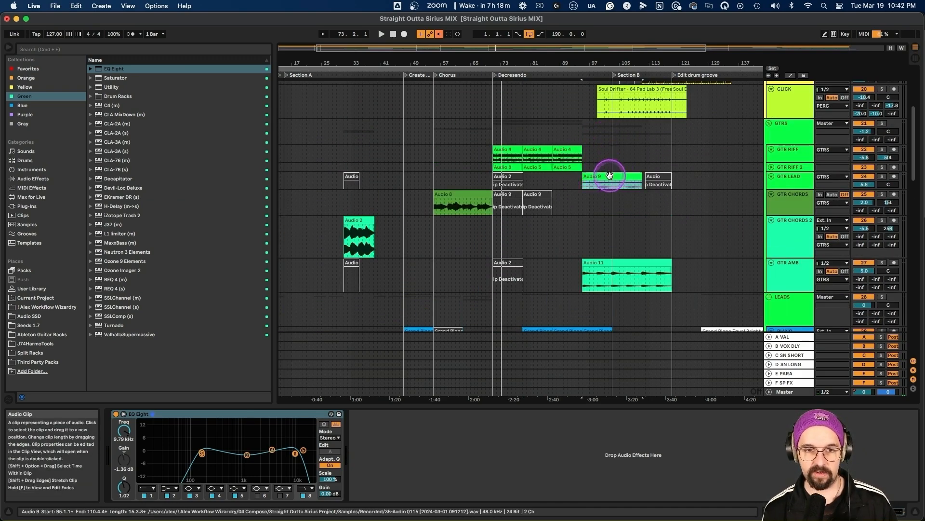
{"action": "left_click", "coordinate": [600, 186]}
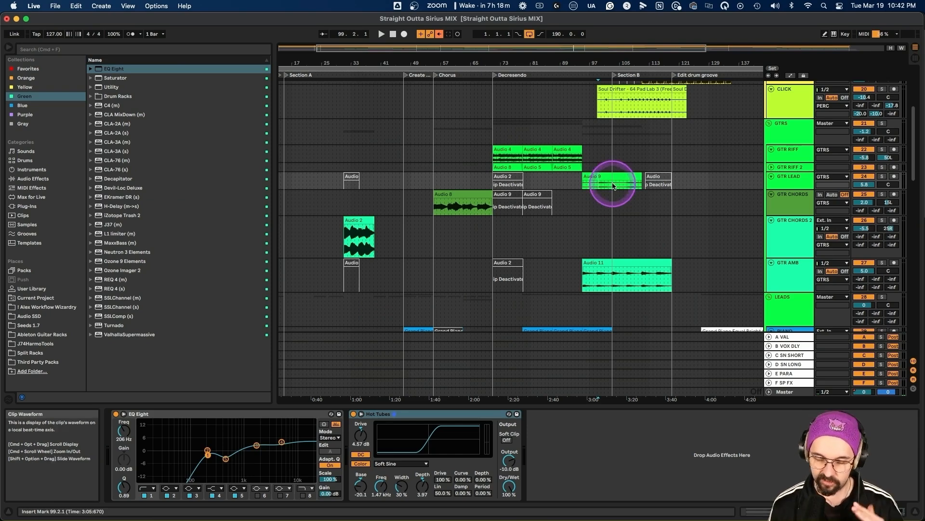
{"action": "left_click", "coordinate": [883, 177]}
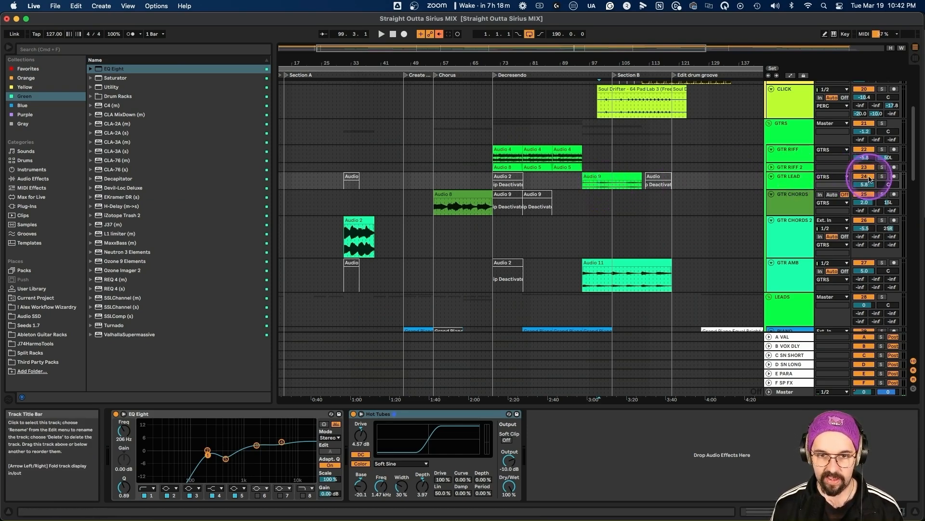
{"action": "key", "text": "space"}
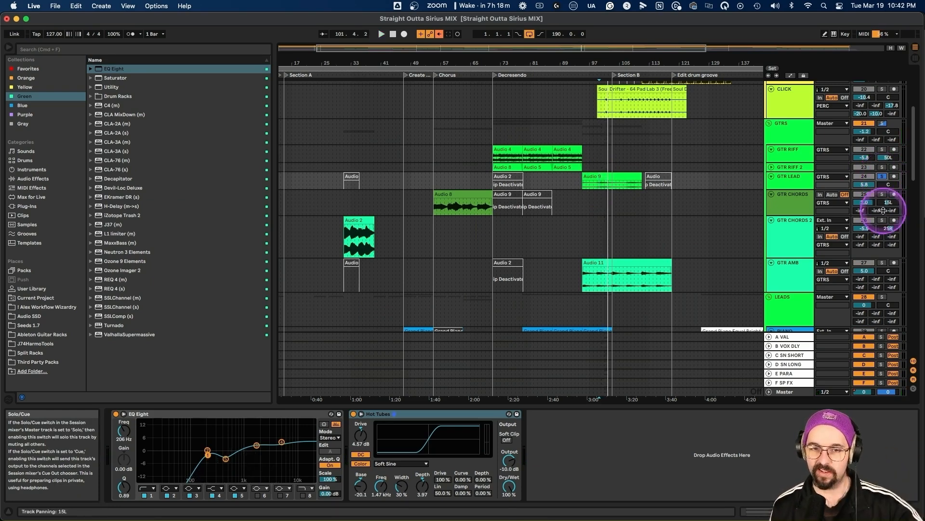
Audition GTR AMB and GTR LEAD soloed together from about bar 99, and clear the solos.
{"action": "left_click", "coordinate": [882, 262]}
{"action": "left_click", "coordinate": [789, 270]}
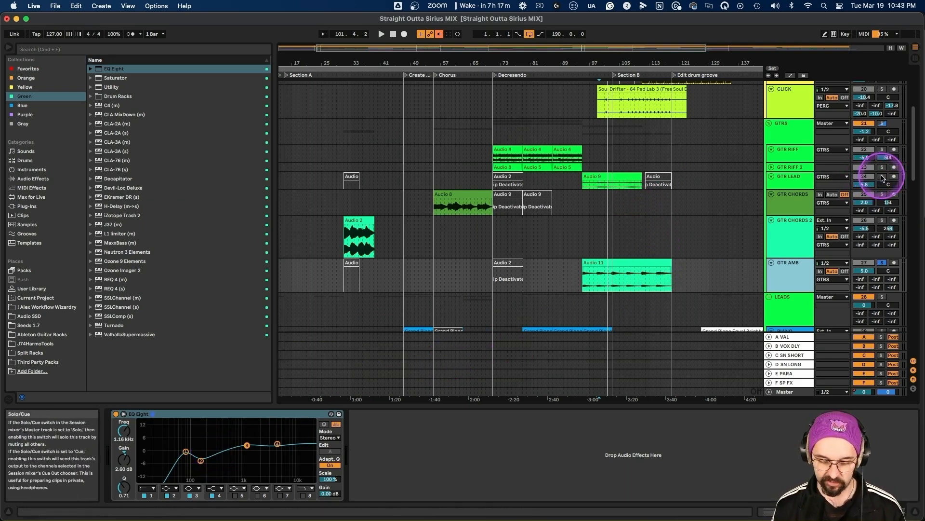
{"action": "left_click", "coordinate": [597, 237]}
{"action": "key", "text": "space"}
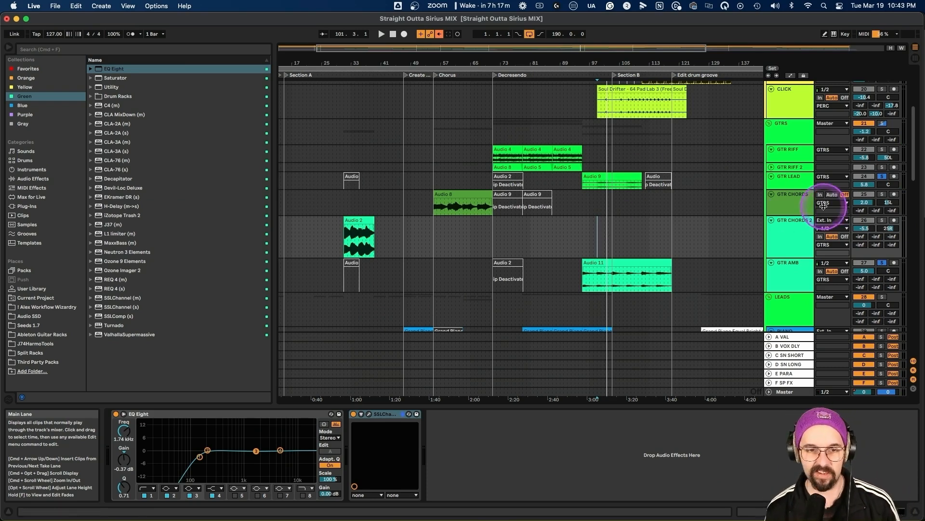
{"action": "left_click", "coordinate": [882, 262]}
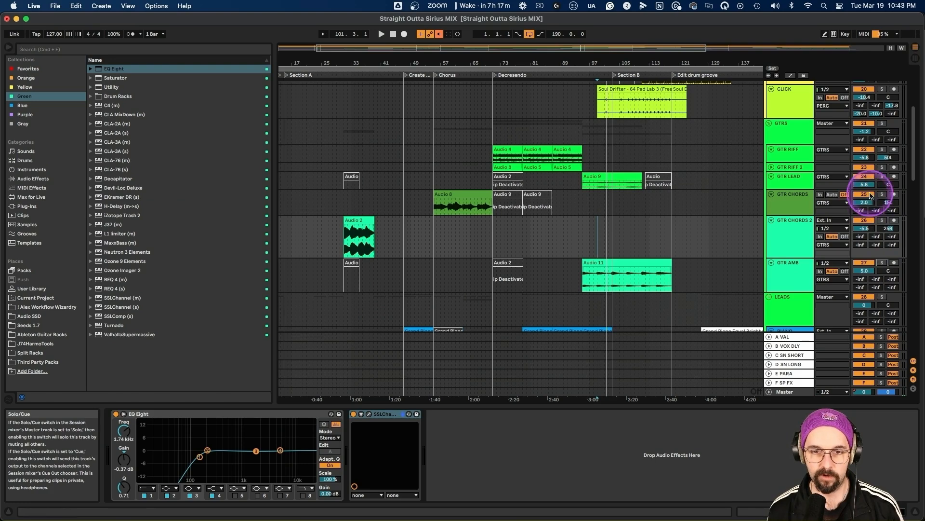
Play the Chorus clip of the GTR CHORDS track from bar 55 with the track soloed.
{"action": "left_click", "coordinate": [447, 195]}
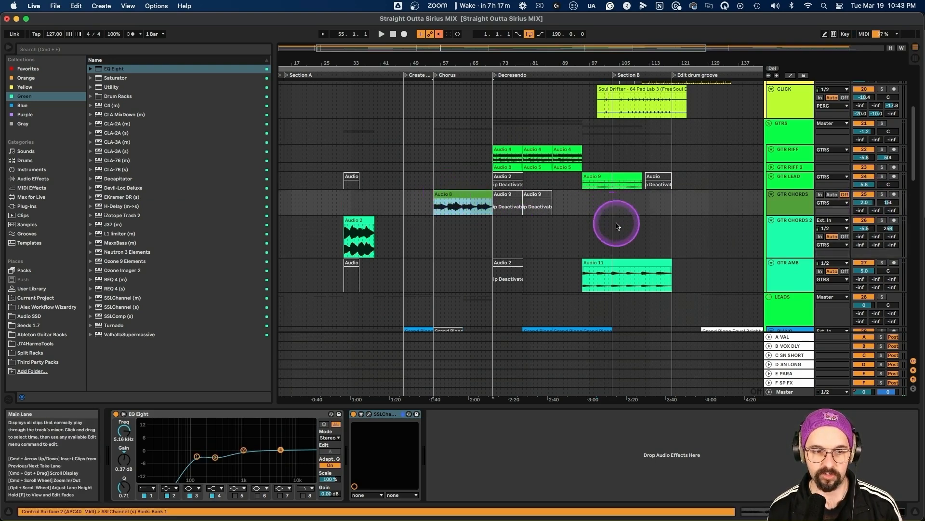
{"action": "left_click", "coordinate": [792, 210]}
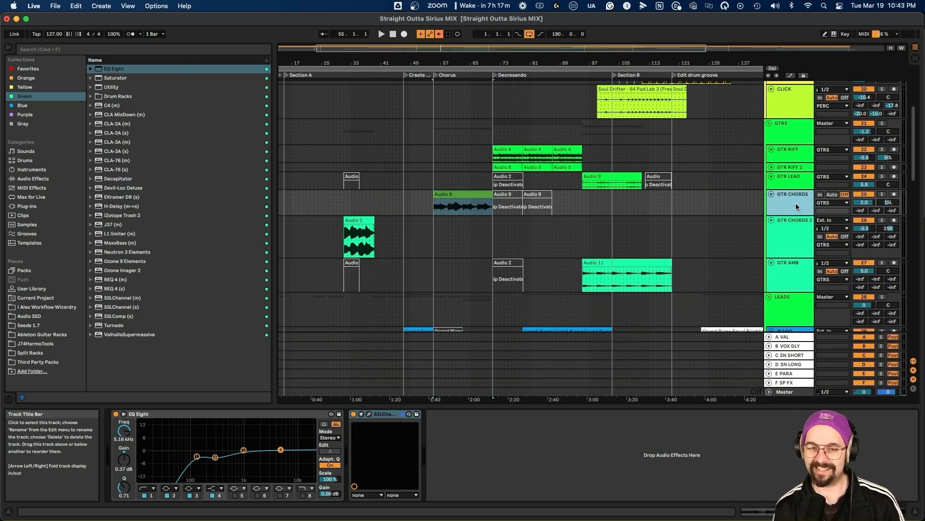
{"action": "left_click", "coordinate": [443, 196]}
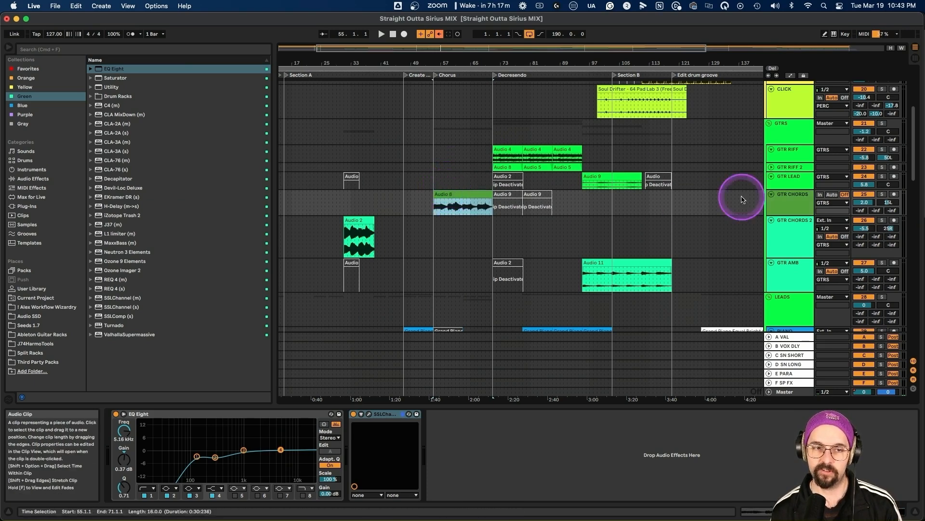
{"action": "key", "text": "space"}
{"action": "left_click", "coordinate": [881, 194]}
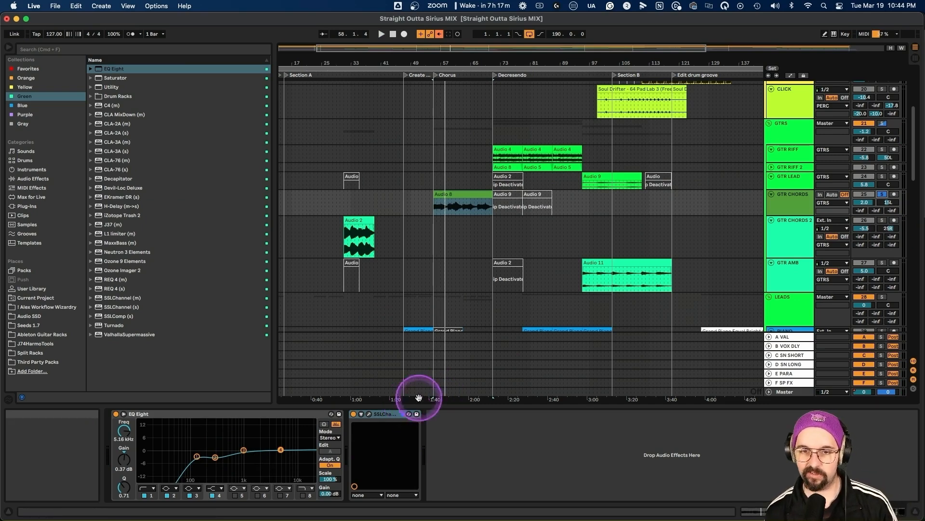
Play the Chorus in the full mix and raise the GTR CHORDS track volume to 2.4 dB.
{"action": "key", "text": "space"}
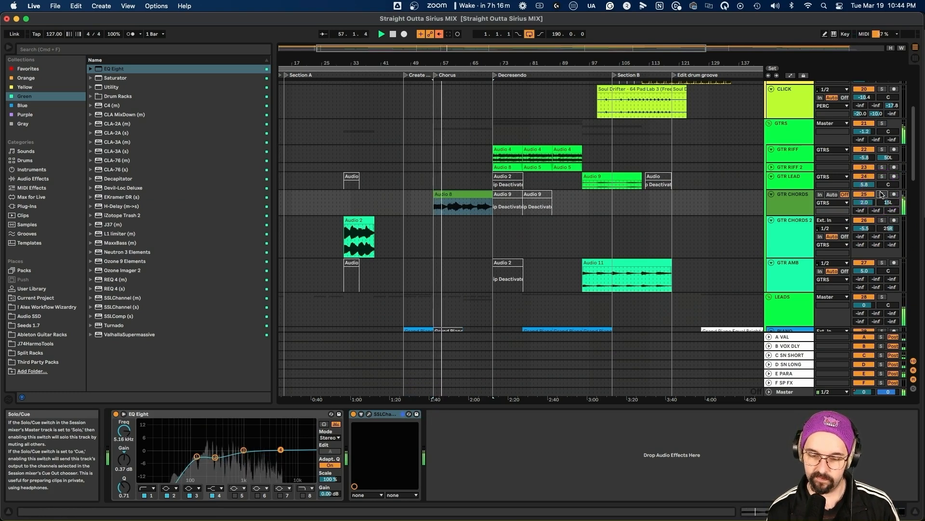
{"action": "left_click", "coordinate": [870, 201]}
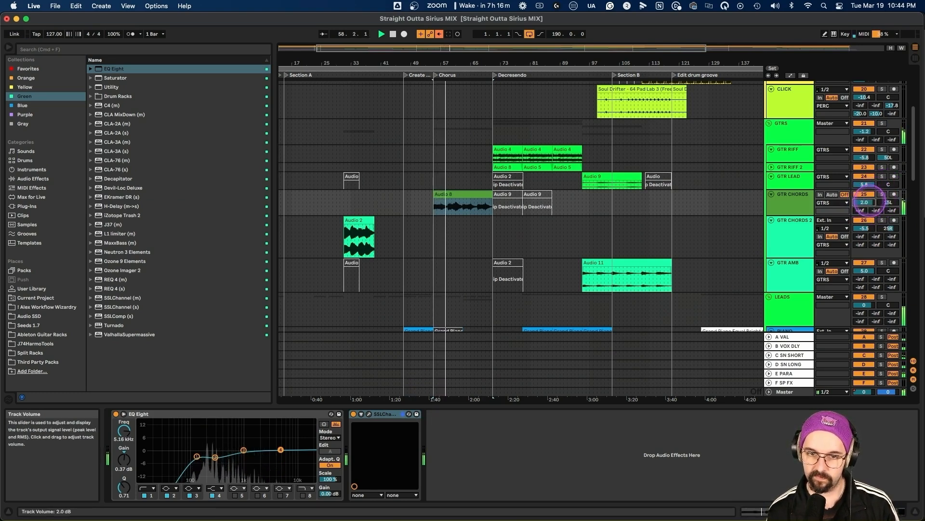
{"action": "left_click_drag", "start_coordinate": [869, 202], "coordinate": [871, 204]}
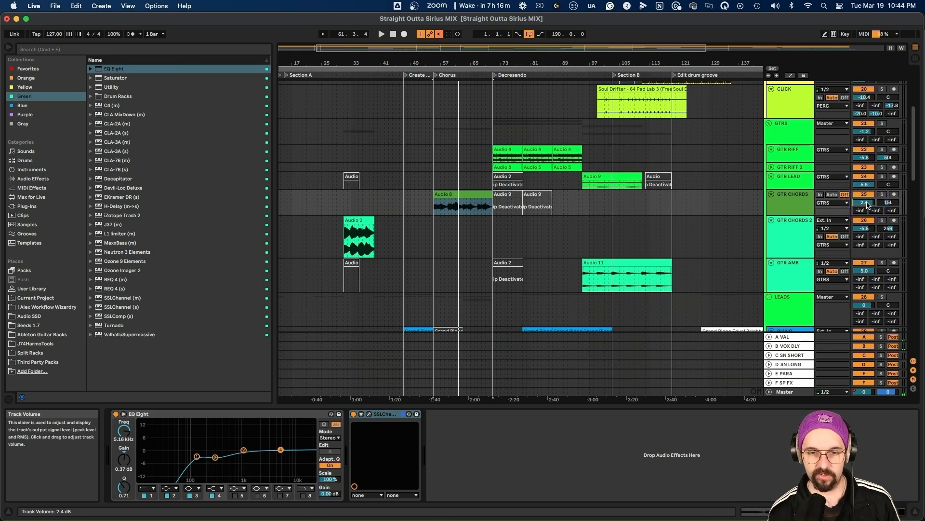
Audition the GTR CHORDS 2 clip in Section A from bar 31 with its track soloed.
{"action": "scroll", "coordinate": [555, 205], "scroll_direction": "down", "scroll_amount": 1}
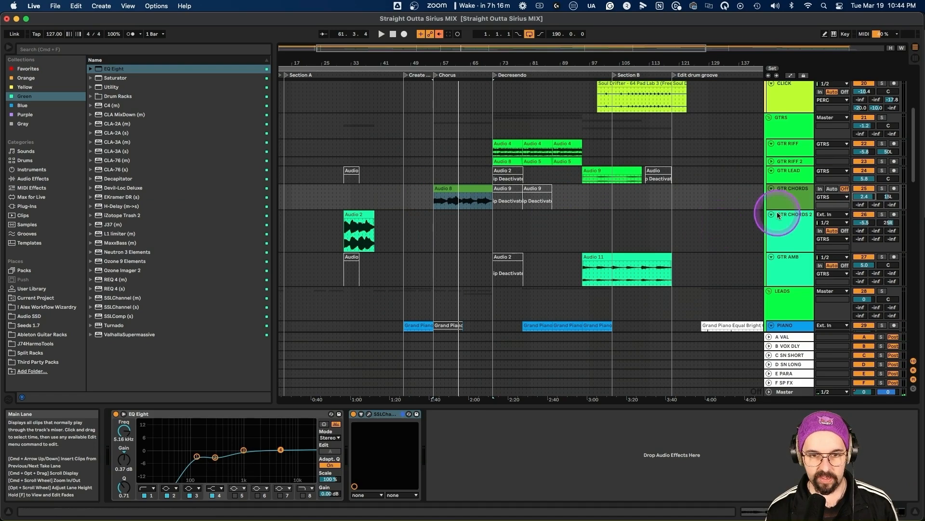
{"action": "left_click", "coordinate": [366, 214]}
{"action": "left_click", "coordinate": [881, 215]}
{"action": "key", "text": "space"}
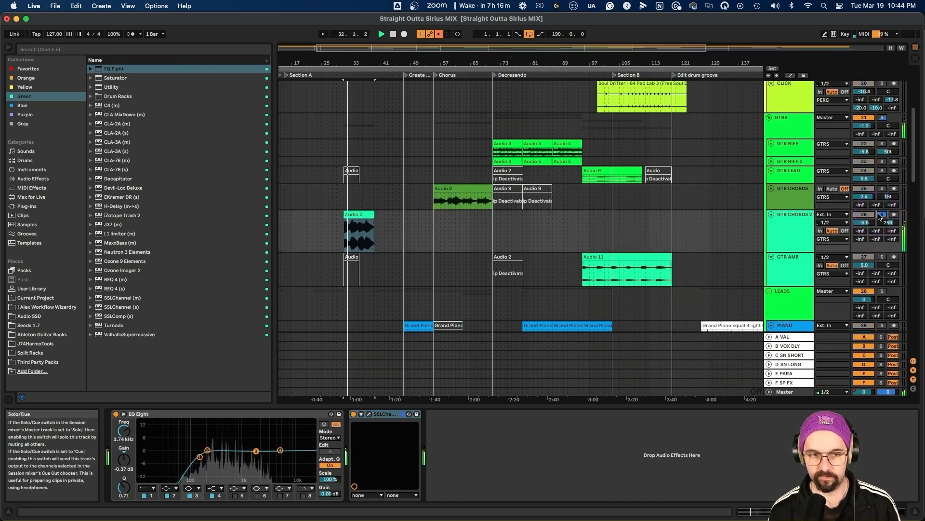
{"action": "left_click", "coordinate": [881, 215]}
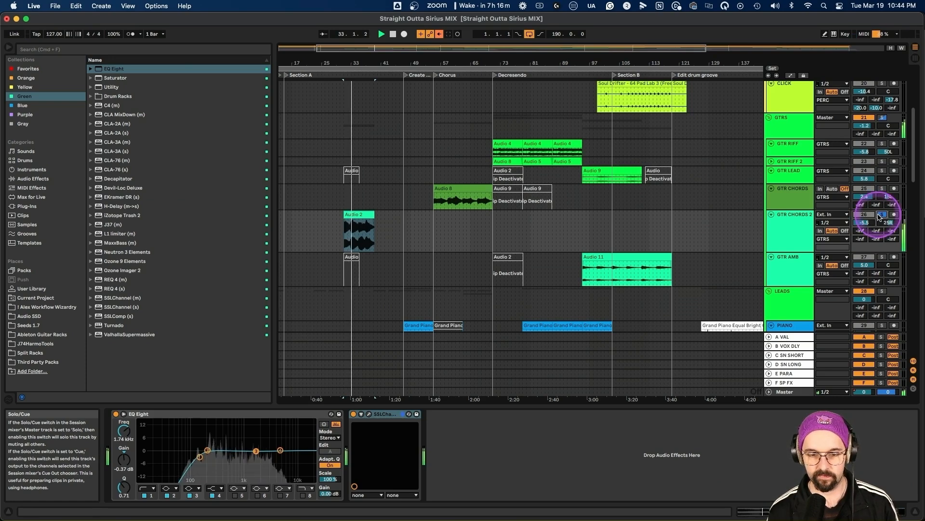
{"action": "key", "text": "space"}
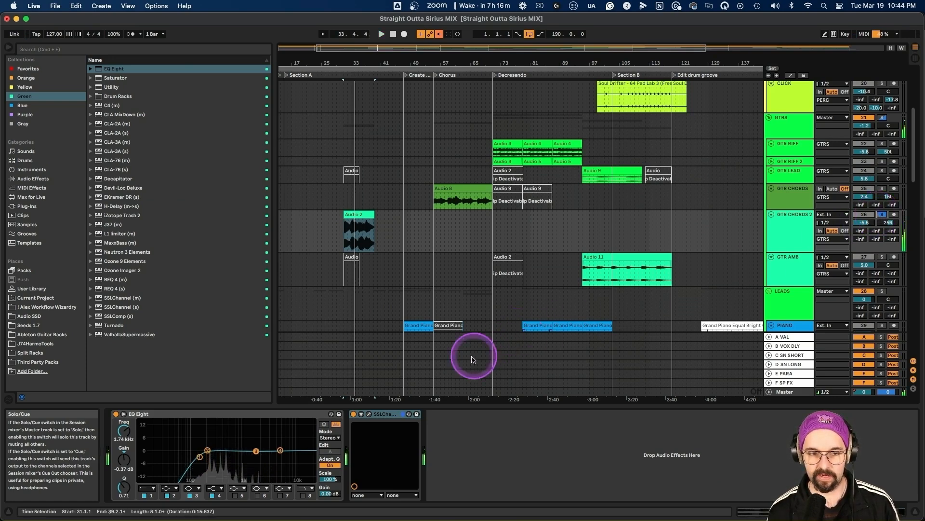
Inspect the SSLChannel plug-in on GTR CHORDS 2 and play its Section A clip in the full mix.
{"action": "left_click", "coordinate": [370, 416]}
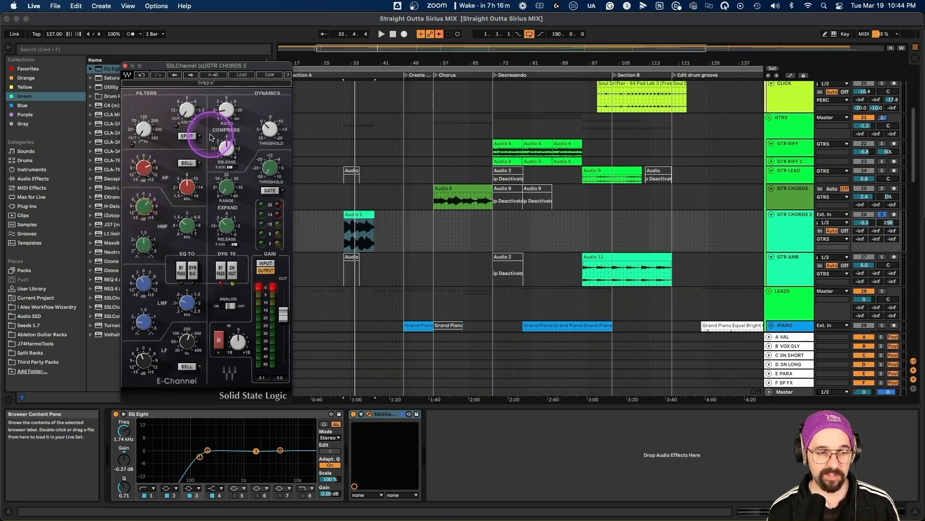
{"action": "left_click", "coordinate": [125, 65]}
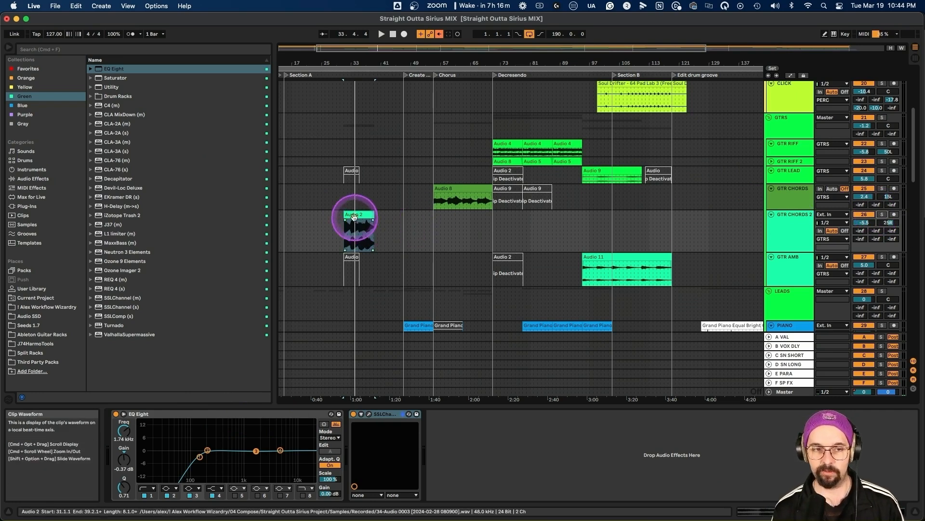
{"action": "key", "text": "space"}
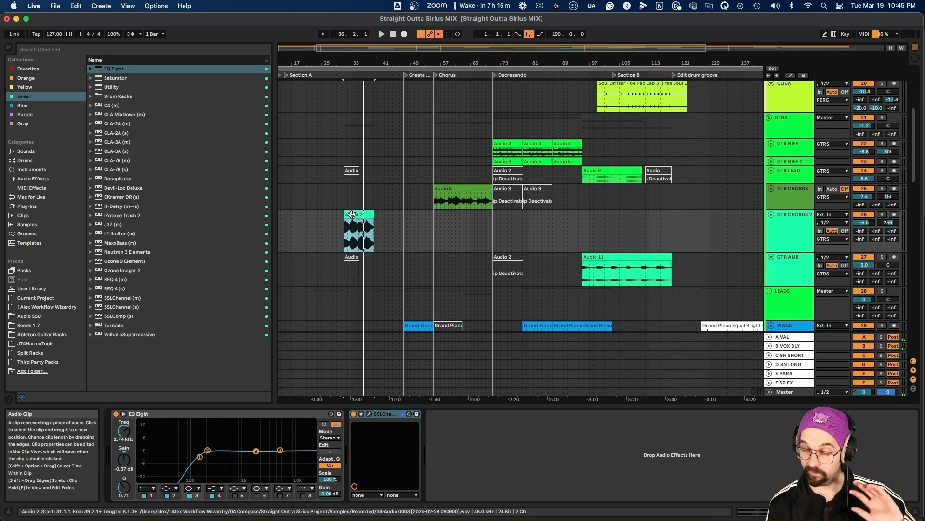
{"action": "left_click", "coordinate": [418, 257]}
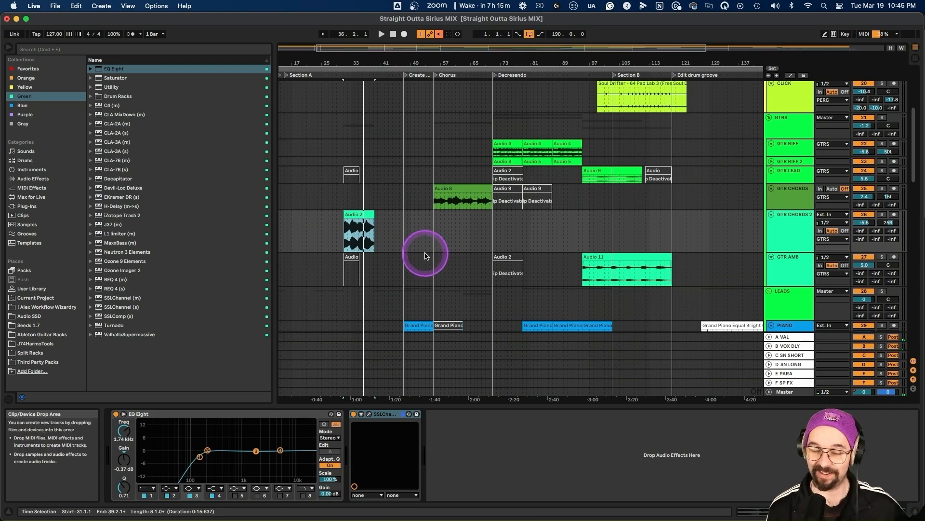
Play the GTR AMB clip from bar 95 with its track soloed.
{"action": "scroll", "coordinate": [622, 256], "scroll_direction": "down", "scroll_amount": 2}
{"action": "left_click", "coordinate": [640, 226]}
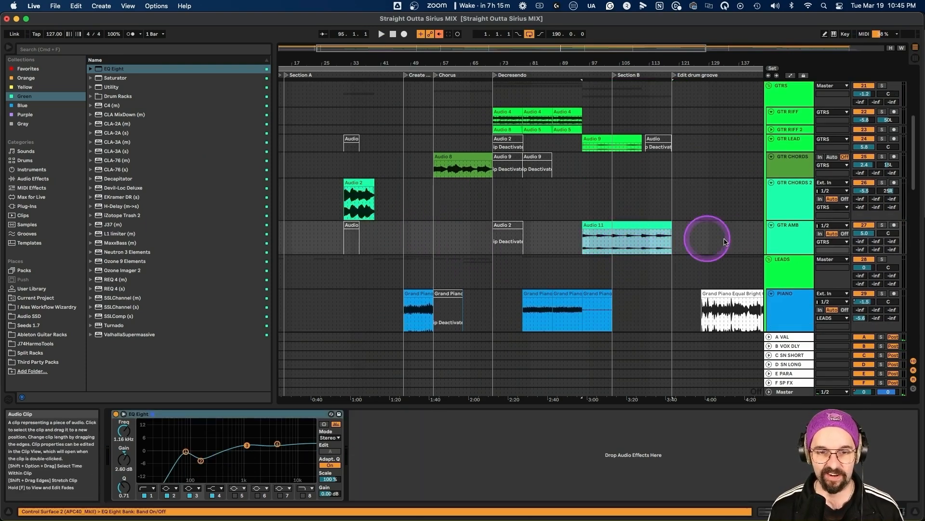
{"action": "left_click", "coordinate": [882, 225]}
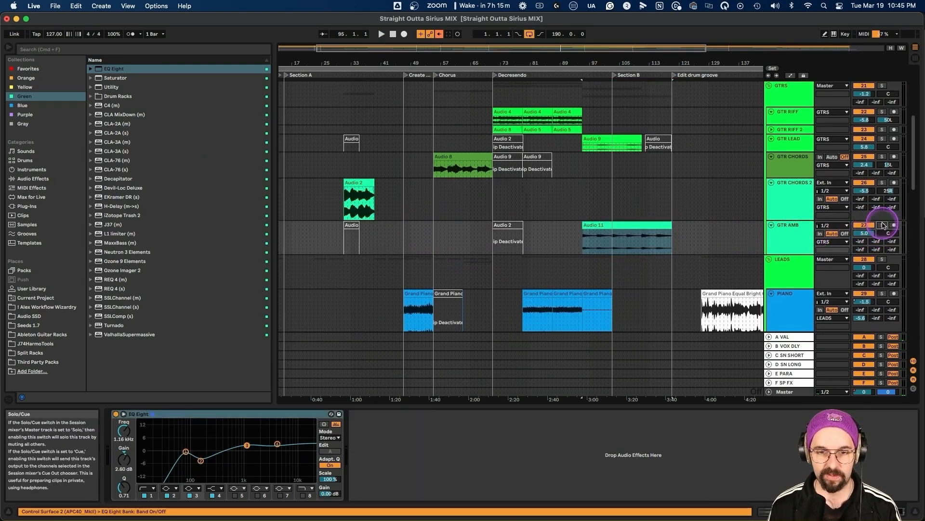
{"action": "key", "text": "space"}
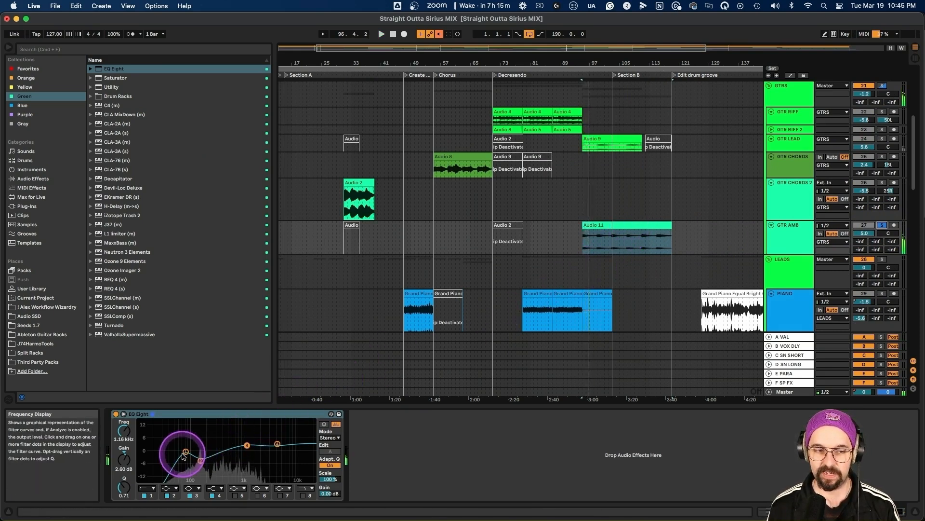
Set band 2 of the GTR AMB EQ Eight to 163 Hz and -5.83 dB, and compare the track soloed and in the mix.
{"action": "left_click", "coordinate": [200, 461]}
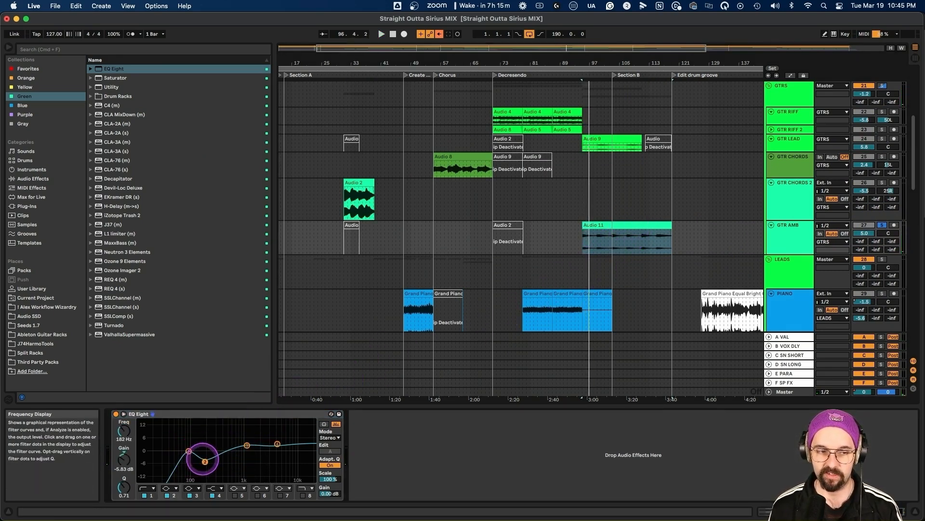
{"action": "left_click_drag", "start_coordinate": [204, 460], "coordinate": [201, 460]}
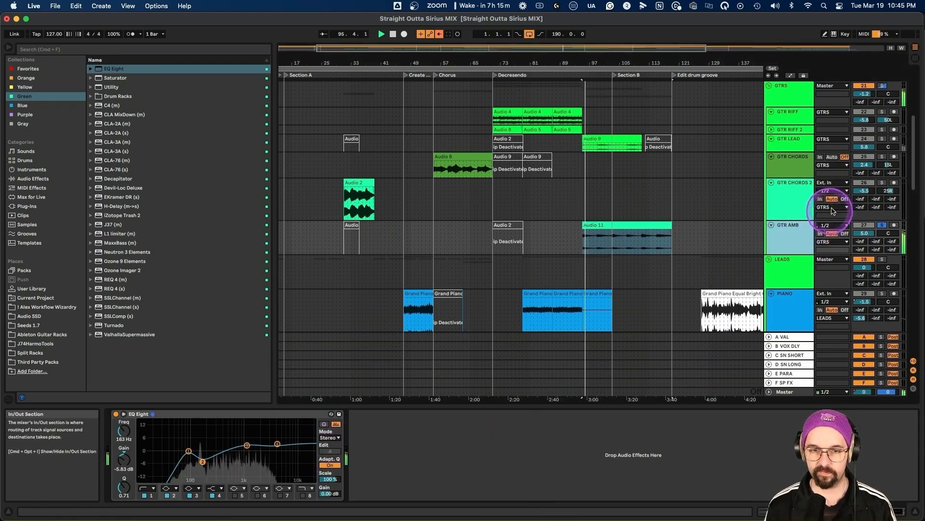
{"action": "left_click", "coordinate": [883, 225]}
Examine the TG Mastering Chain settings on the PIANO track from its first clip before the Chorus.
{"action": "scroll", "coordinate": [734, 247], "scroll_direction": "down", "scroll_amount": 5}
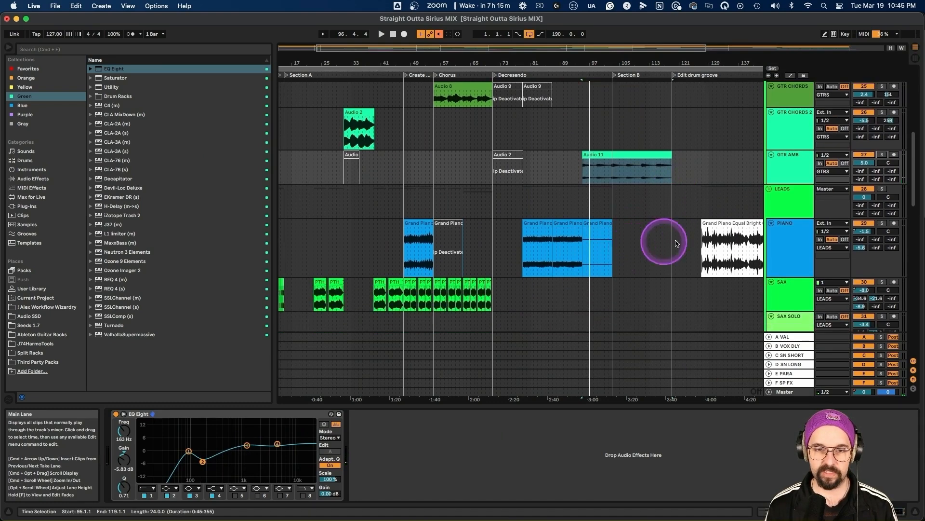
{"action": "left_click", "coordinate": [408, 230]}
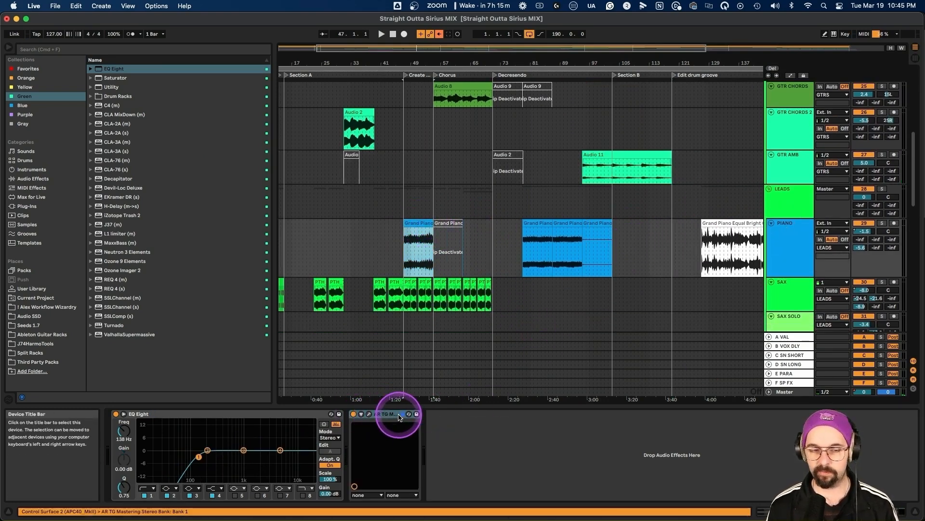
{"action": "left_click", "coordinate": [369, 414]}
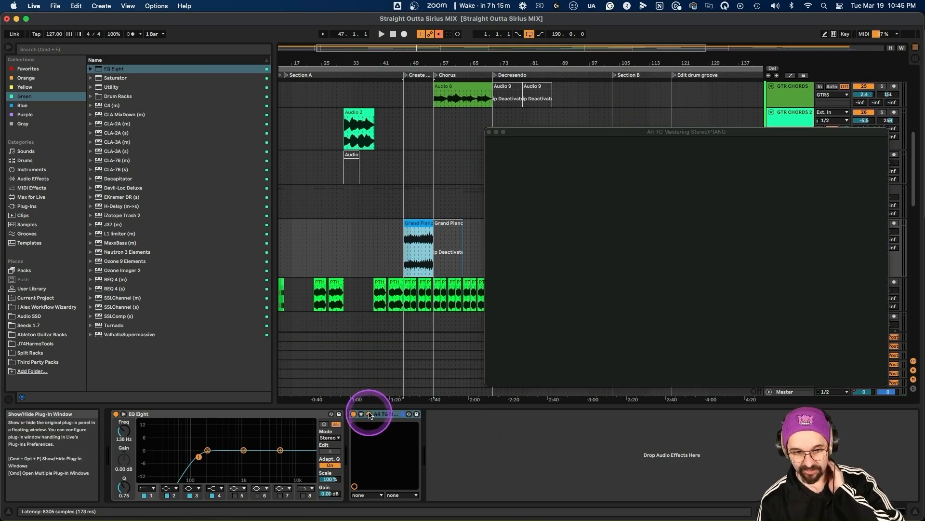
{"action": "left_click_drag", "start_coordinate": [610, 131], "coordinate": [400, 115]}
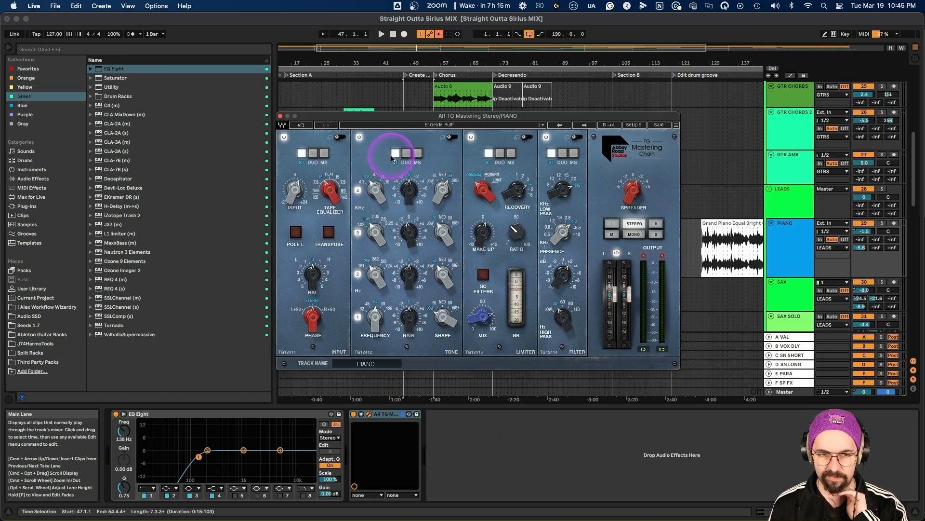
{"action": "left_click", "coordinate": [281, 117]}
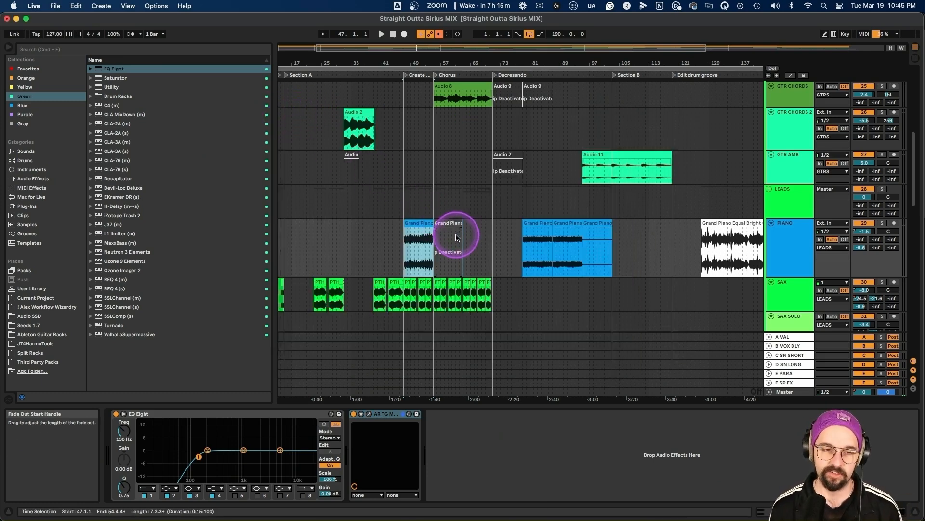
Play the first PIANO clip with its track soloed, comparing the sound with the TG Mastering Chain bypassed and enabled.
{"action": "scroll", "coordinate": [441, 252], "scroll_direction": "down", "scroll_amount": 1}
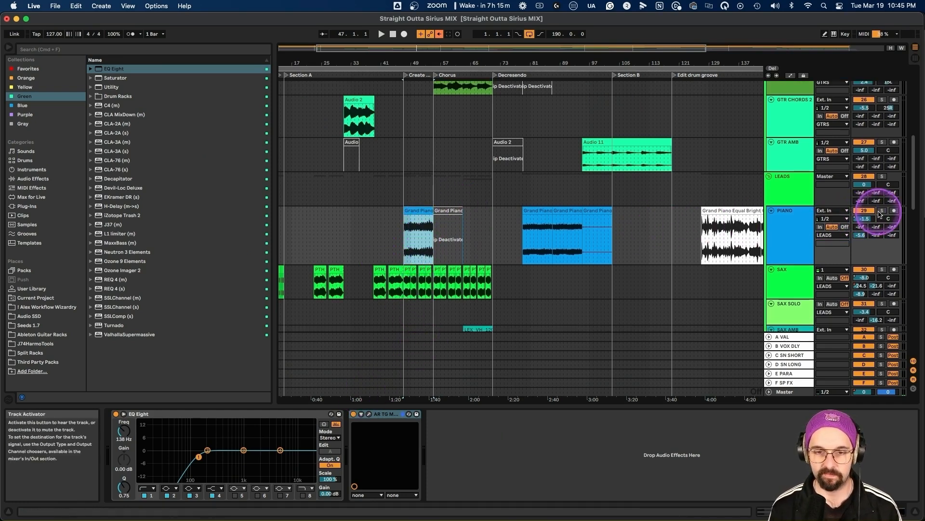
{"action": "left_click", "coordinate": [883, 212]}
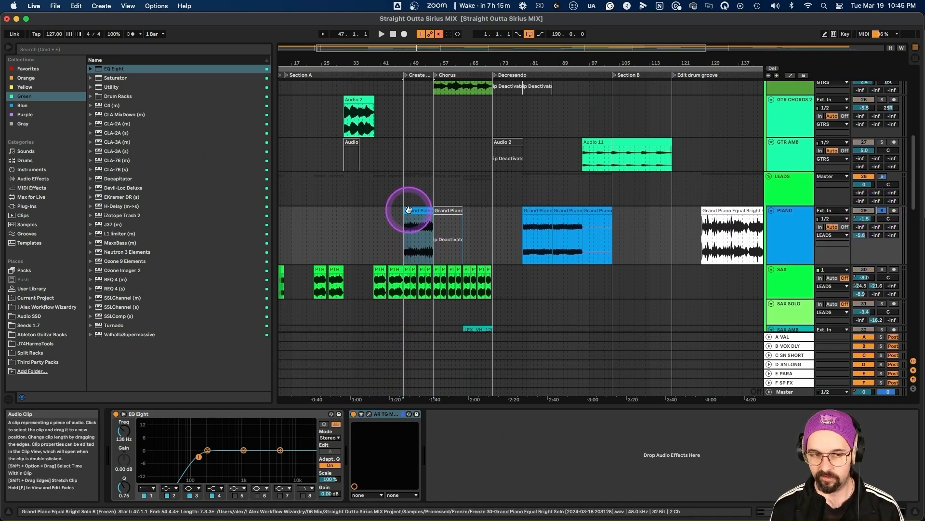
{"action": "key", "text": "space"}
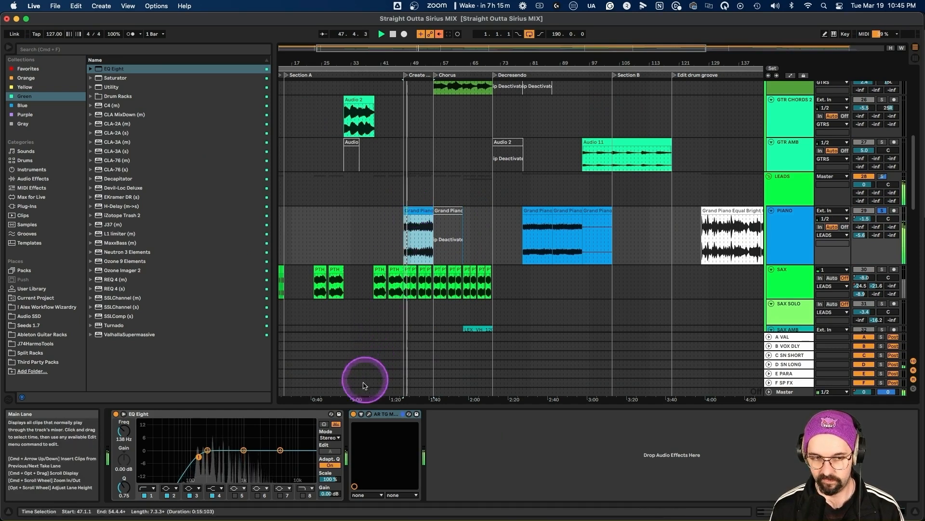
{"action": "left_click", "coordinate": [353, 415]}
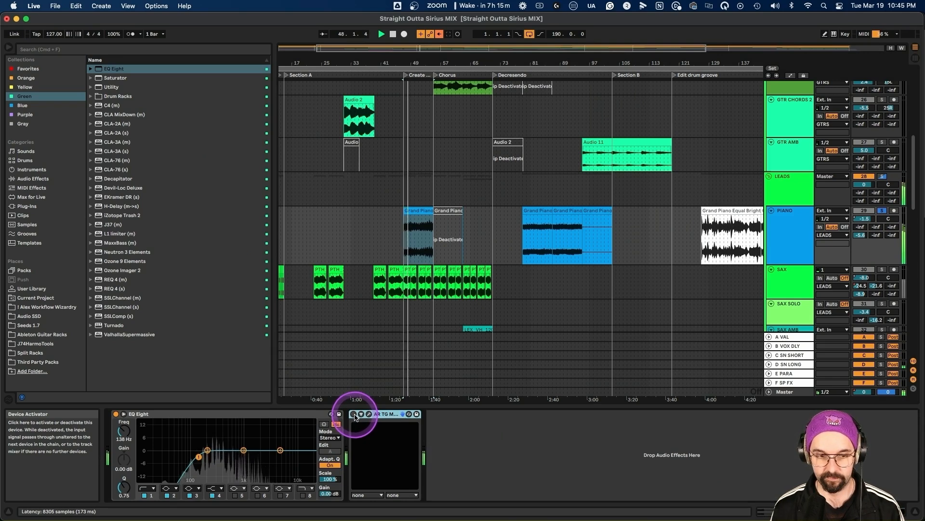
{"action": "left_click", "coordinate": [353, 414]}
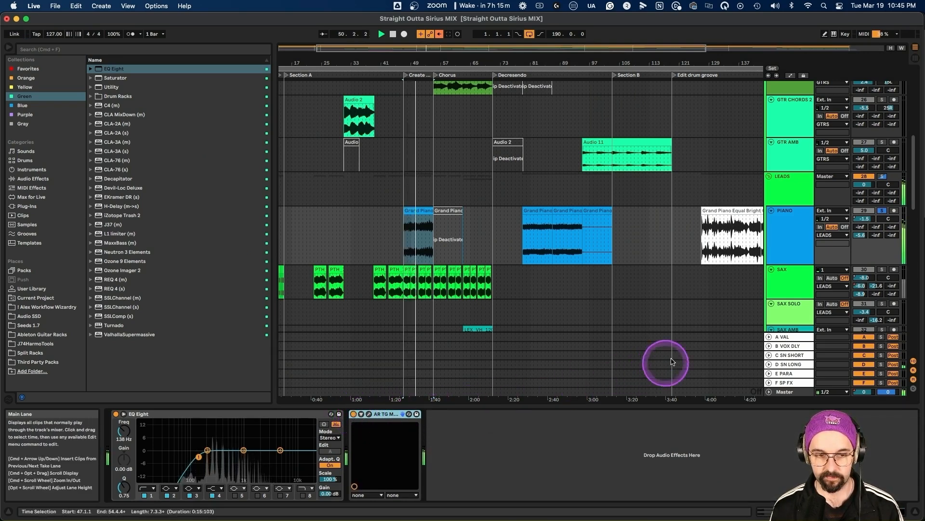
Unsolo PIANO and play the clip from bar 47 in the full mix, switching the TG Mastering Chain off and back on.
{"action": "left_click", "coordinate": [881, 210]}
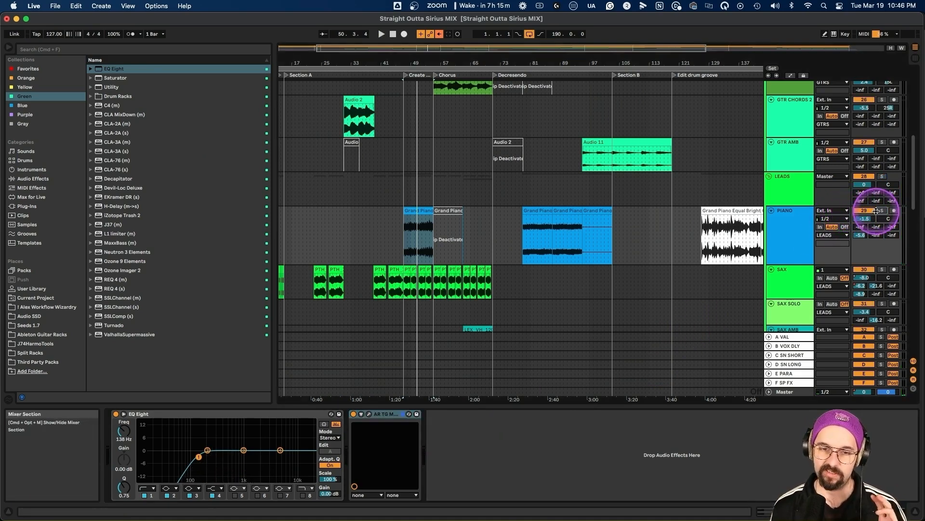
{"action": "left_click", "coordinate": [412, 211]}
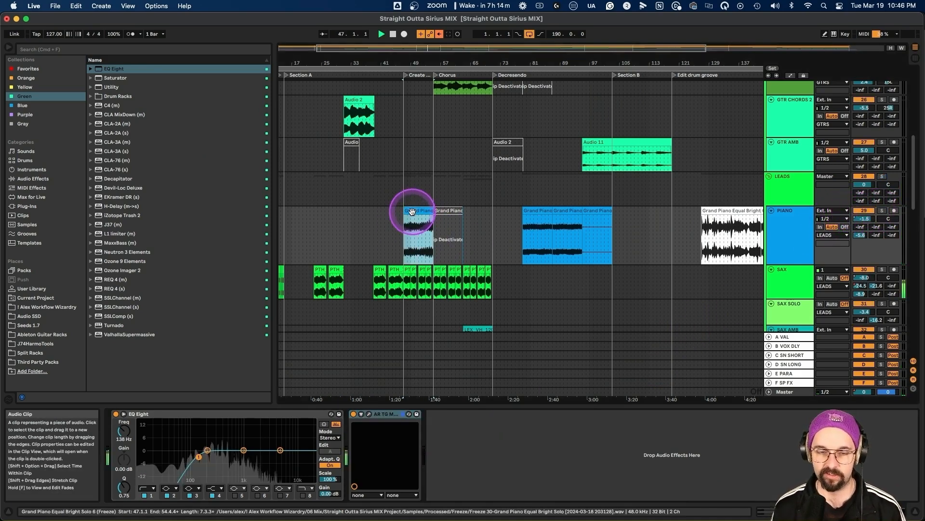
{"action": "key", "text": "space"}
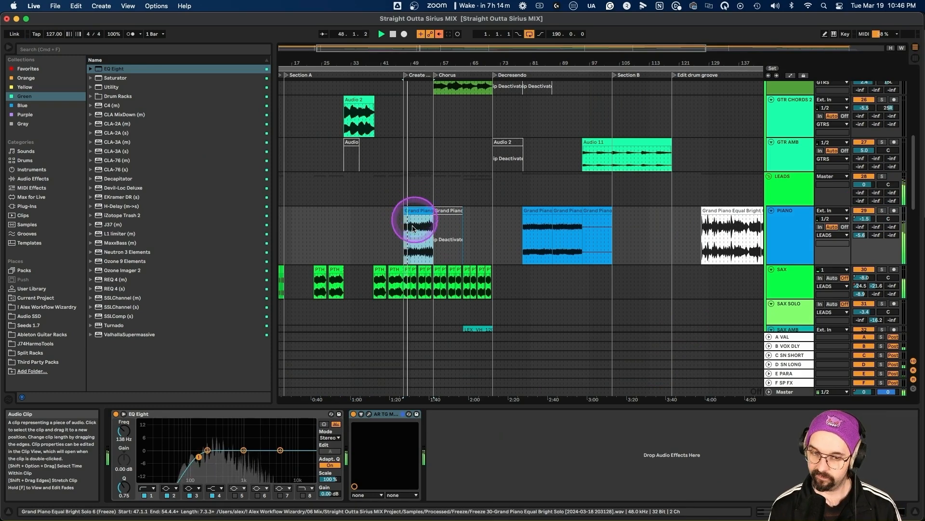
{"action": "left_click", "coordinate": [353, 415]}
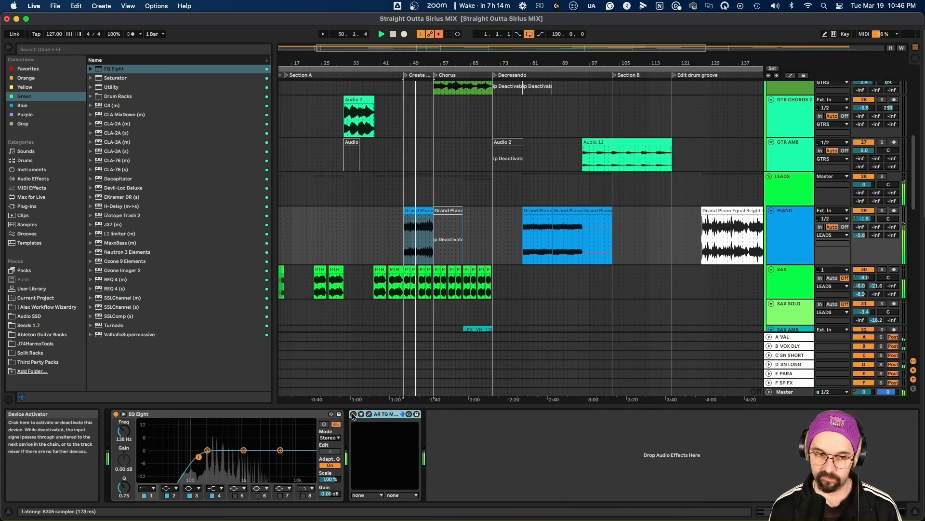
{"action": "left_click", "coordinate": [353, 415]}
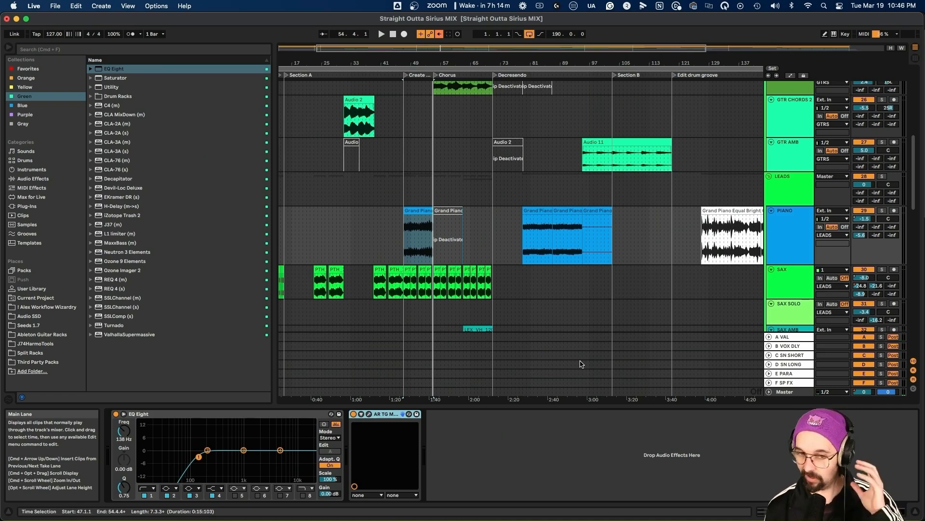
Inspect the J37 tape plug-in on the SAX track, and close its window.
{"action": "scroll", "coordinate": [530, 308], "scroll_direction": "down", "scroll_amount": 1}
{"action": "left_click", "coordinate": [791, 270]}
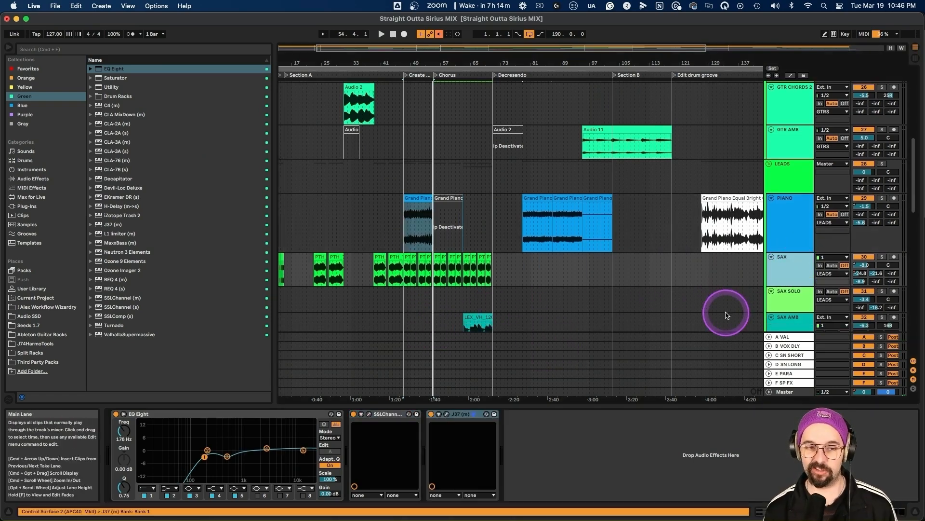
{"action": "left_click", "coordinate": [445, 414]}
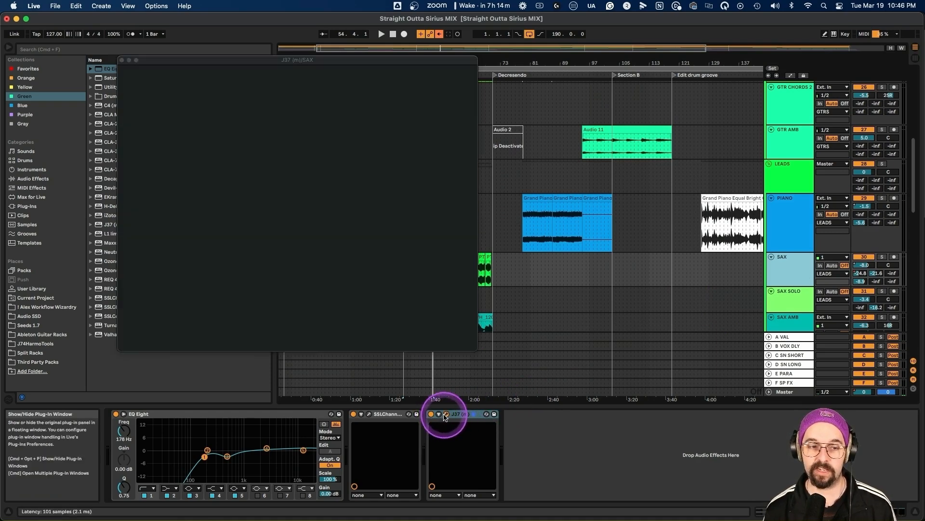
{"action": "left_click", "coordinate": [123, 60]}
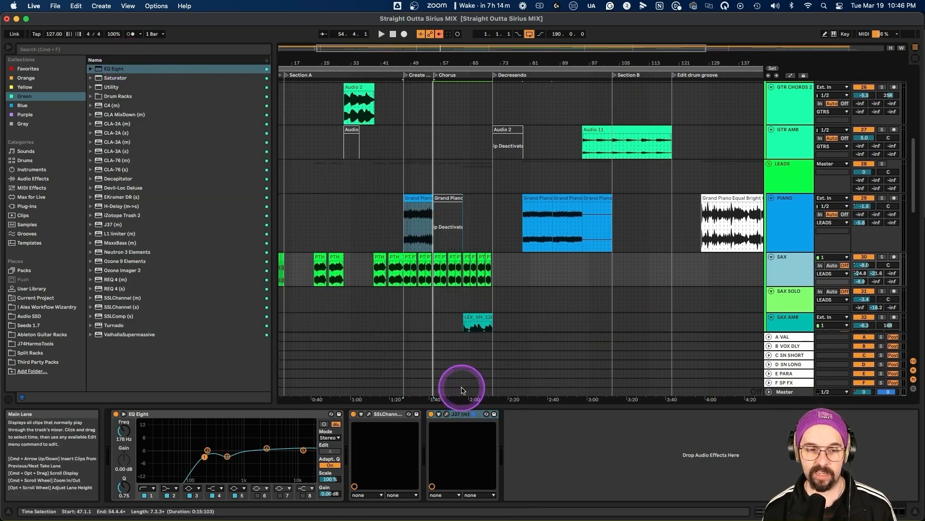
Play the SAX clip from bar 43 soloed, comparing the sound with the SSLChannel and J37 plug-ins bypassed and enabled.
{"action": "left_click", "coordinate": [436, 412]}
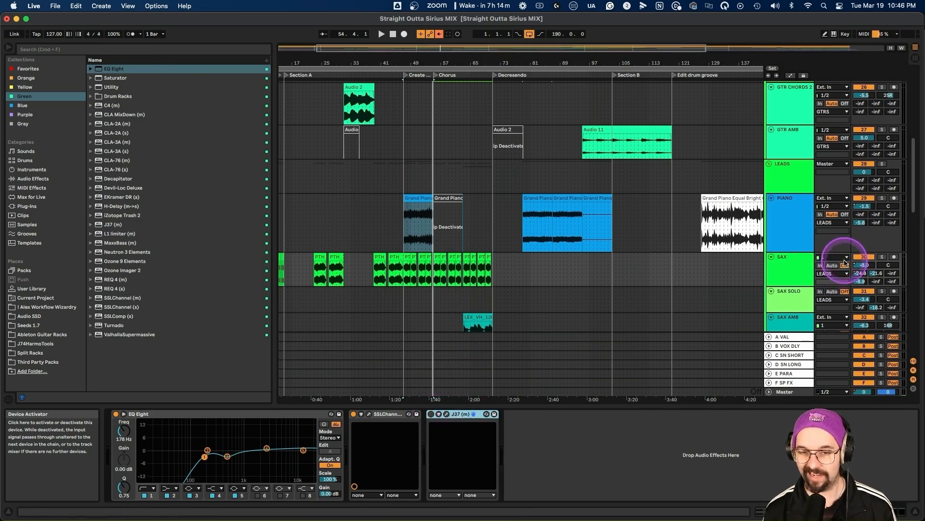
{"action": "left_click", "coordinate": [883, 258]}
{"action": "left_click", "coordinate": [393, 257]}
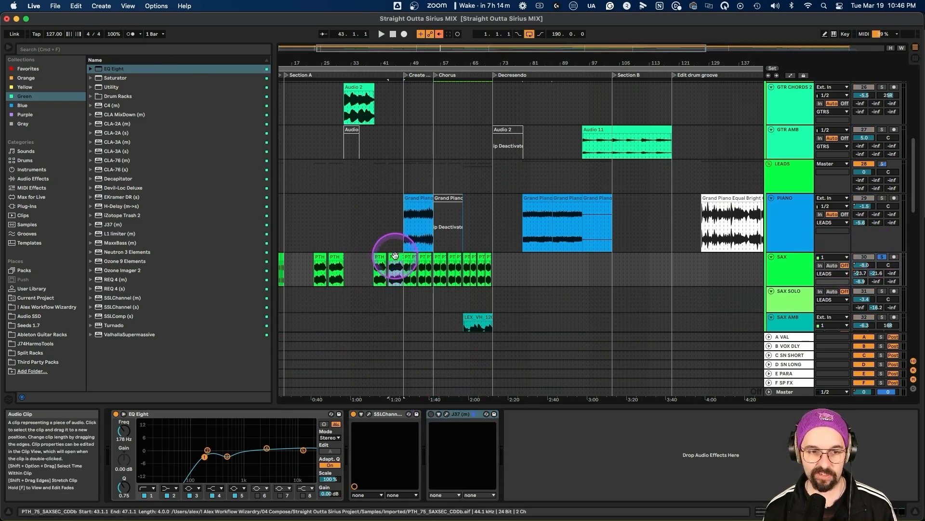
{"action": "key", "text": "space"}
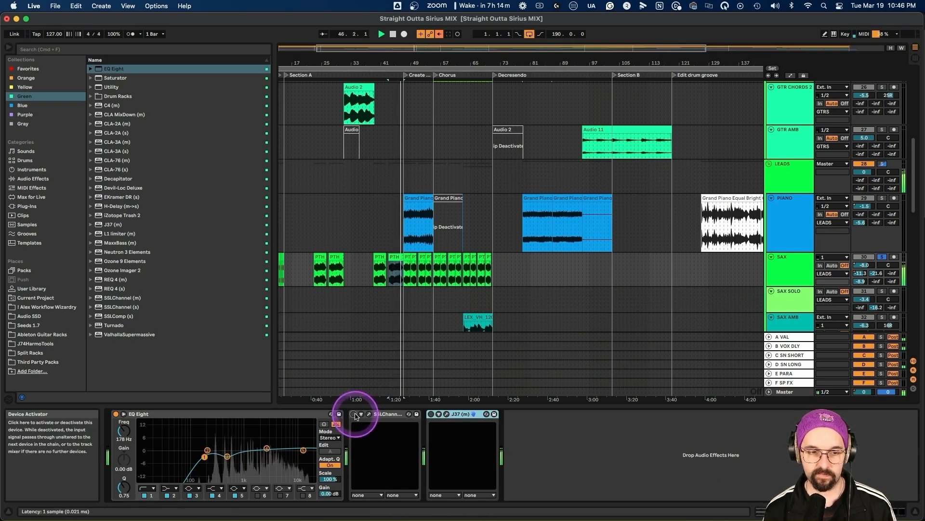
{"action": "left_click", "coordinate": [353, 414]}
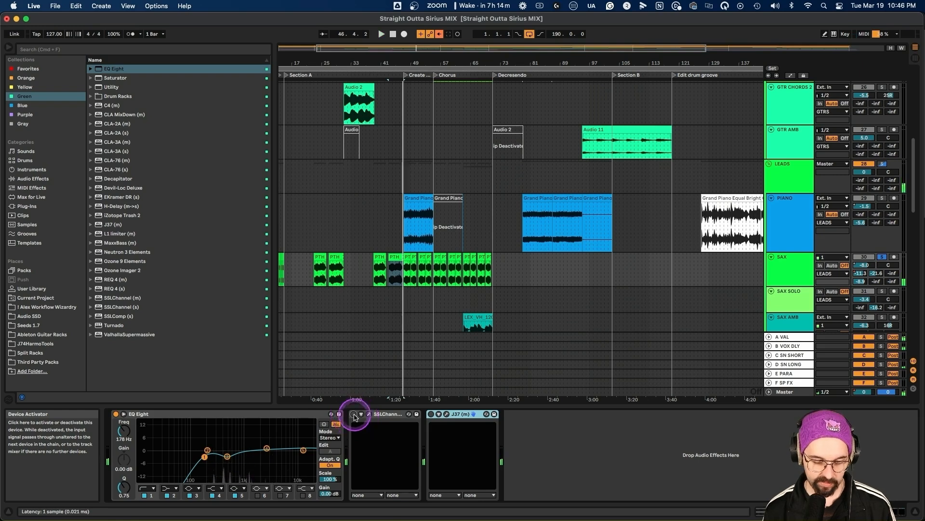
{"action": "left_click", "coordinate": [431, 414]}
{"action": "key", "text": "space"}
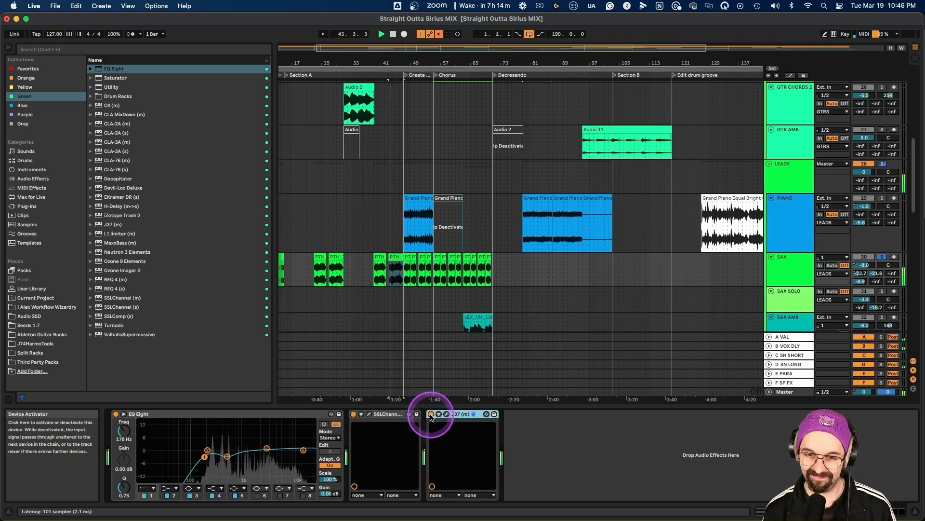
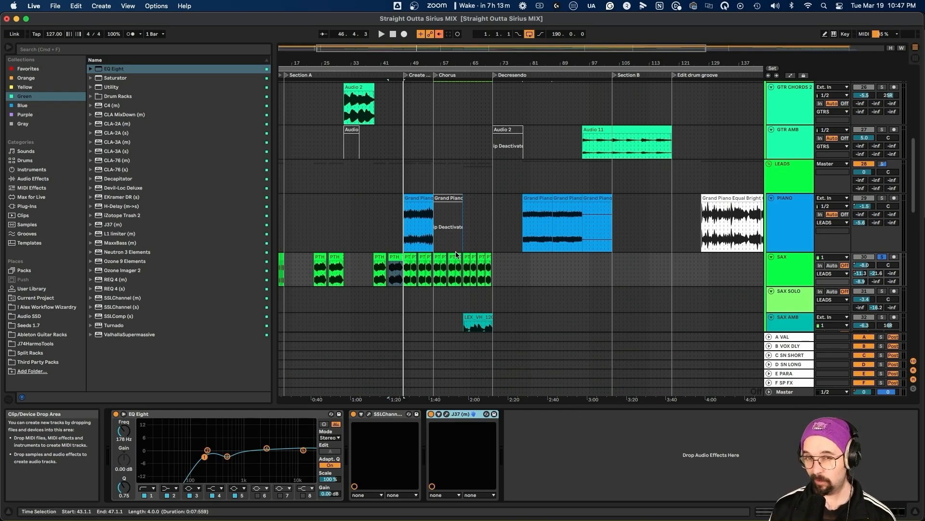
Unsolo SAX and play its clips leading into the Chorus in the full mix, comparing J37 on and off.
{"action": "left_click", "coordinate": [882, 256]}
{"action": "left_click", "coordinate": [398, 260]}
{"action": "key", "text": "space"}
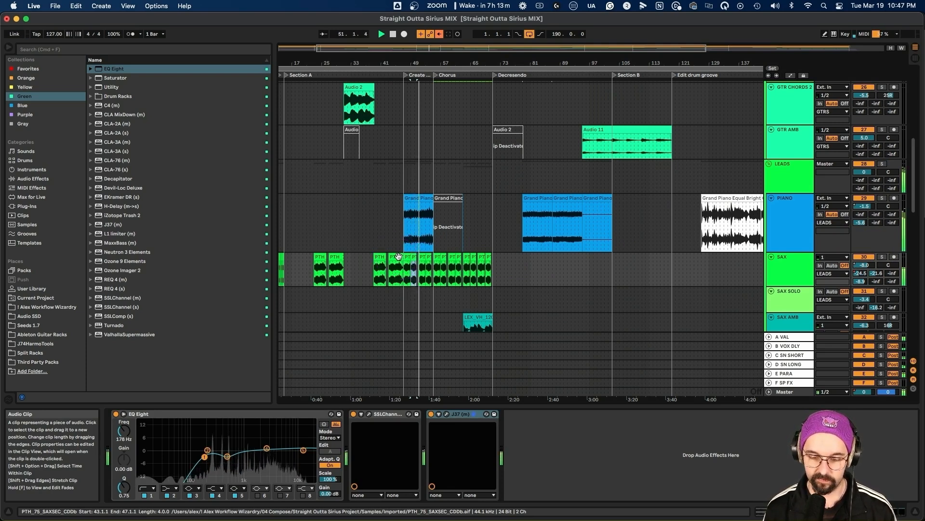
{"action": "left_click", "coordinate": [432, 414]}
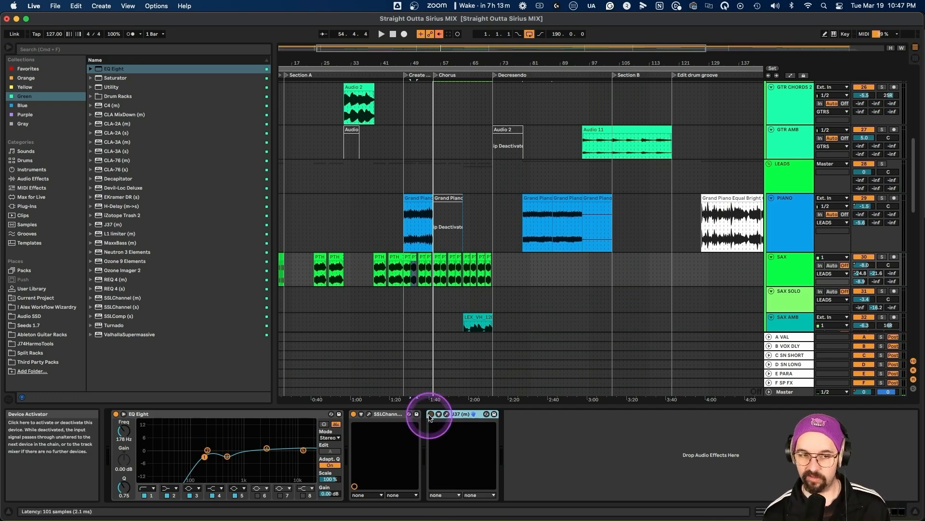
Play the SAX SOLO clip from bar 175 in the mix and lower the track volume to -4.2 dB.
{"action": "scroll", "coordinate": [479, 311], "scroll_direction": "down", "scroll_amount": 2}
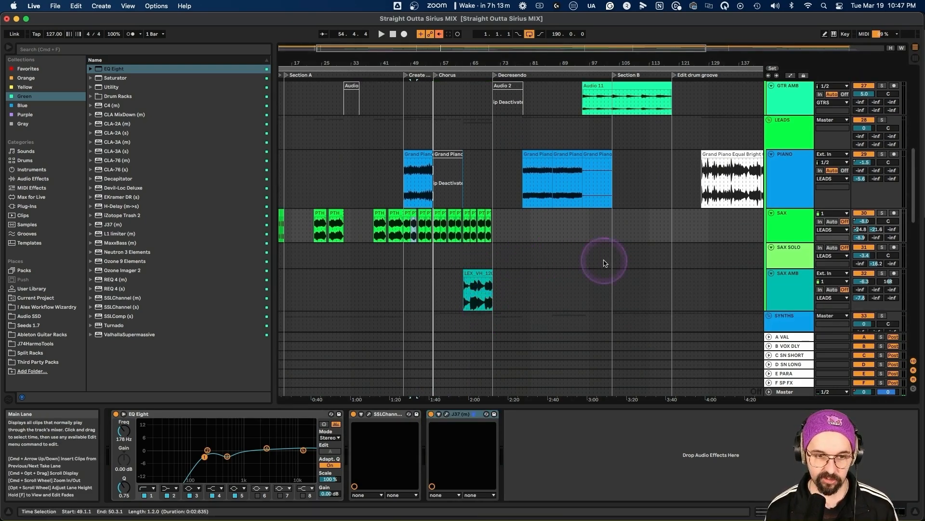
{"action": "key", "text": "minus"}
{"action": "key", "text": "minus"}
{"action": "left_click", "coordinate": [704, 248]}
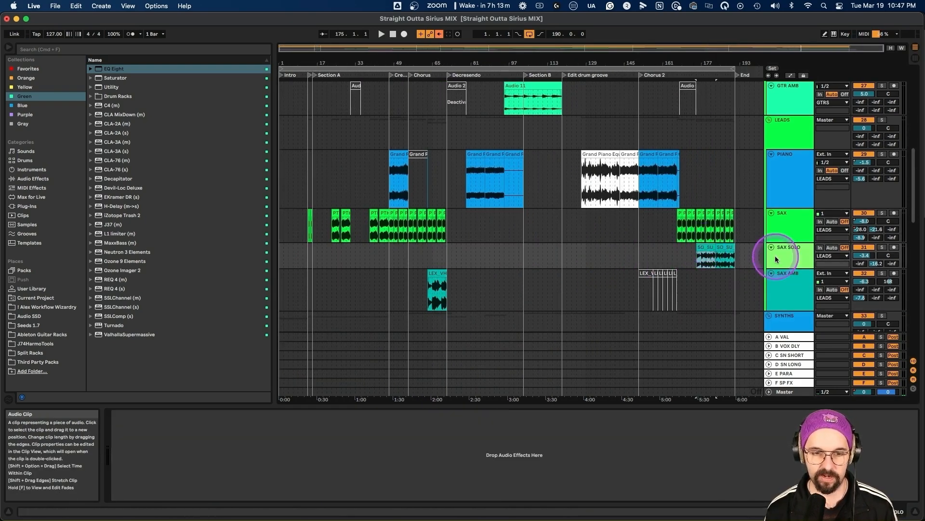
{"action": "left_click", "coordinate": [803, 250]}
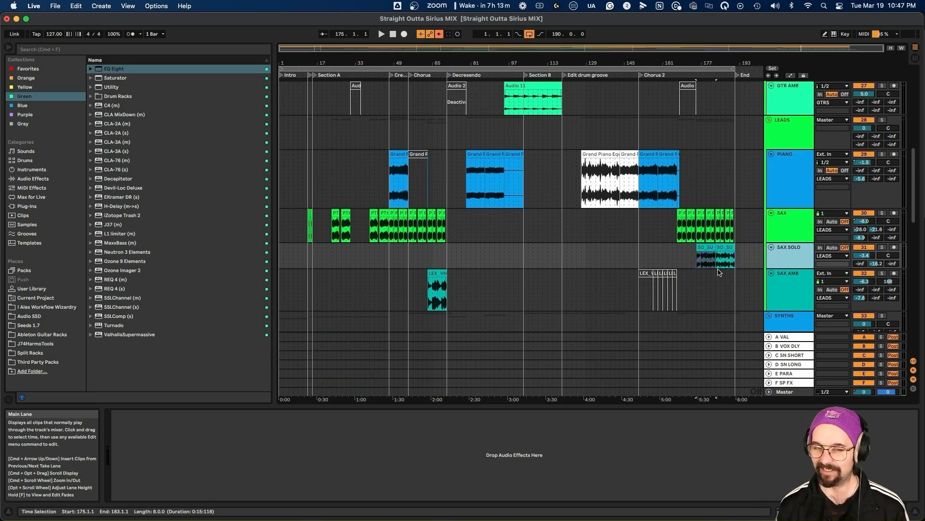
{"action": "key", "text": "space"}
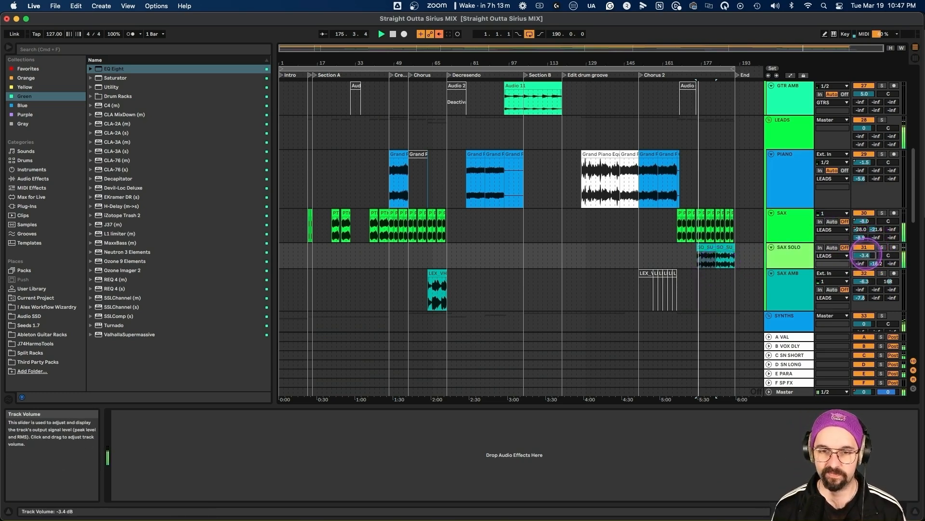
{"action": "left_click_drag", "start_coordinate": [864, 255], "coordinate": [864, 254]}
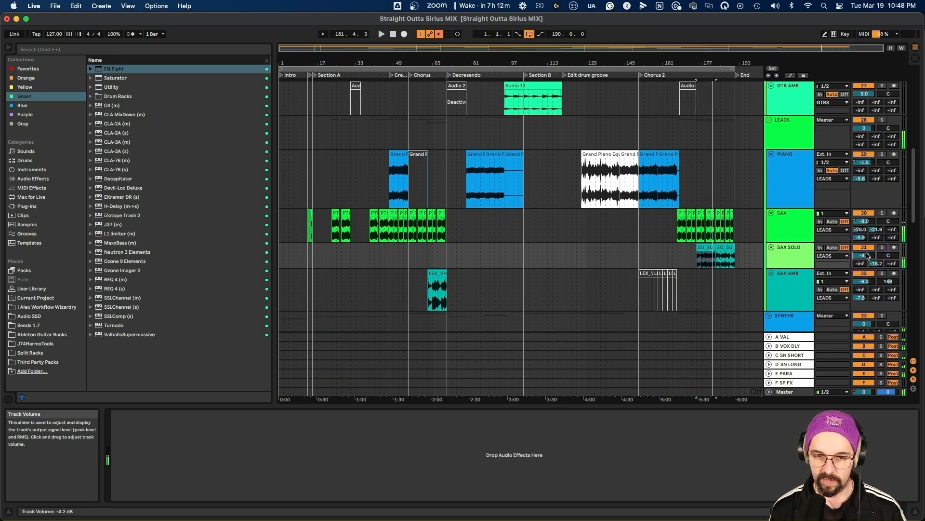
{"action": "key", "text": "space"}
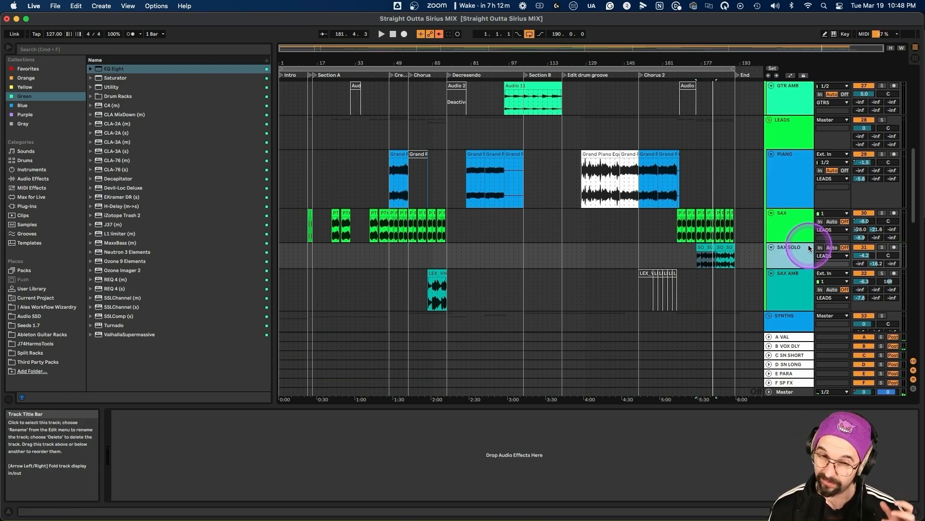
Set band 3 of the SAX AMB track's EQ Eight to 899 Hz and -3.60 dB.
{"action": "left_click", "coordinate": [656, 279]}
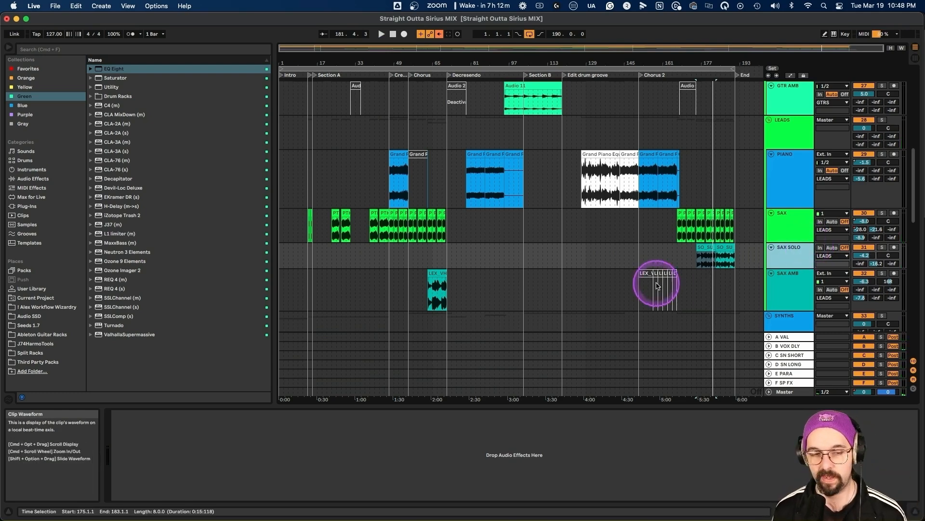
{"action": "scroll", "coordinate": [699, 270], "scroll_direction": "down", "scroll_amount": 1}
{"action": "left_click", "coordinate": [789, 261]}
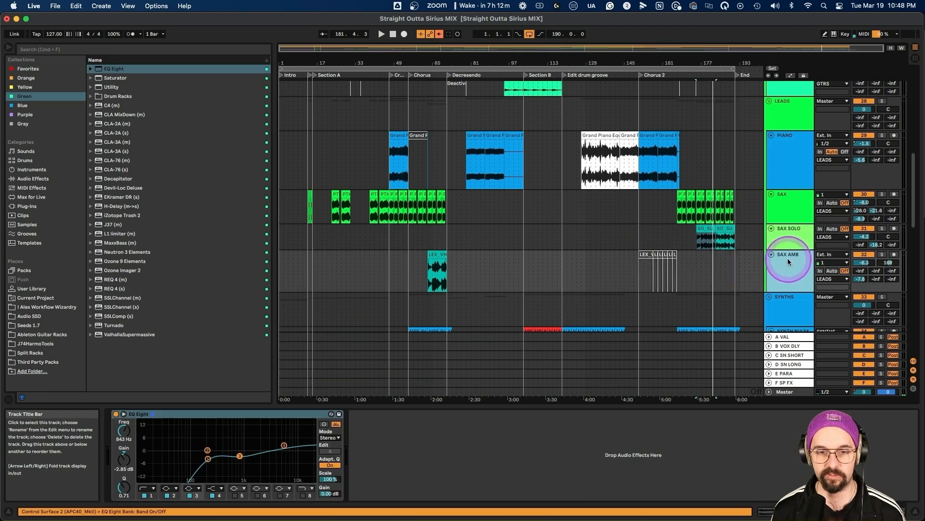
{"action": "left_click", "coordinate": [434, 260]}
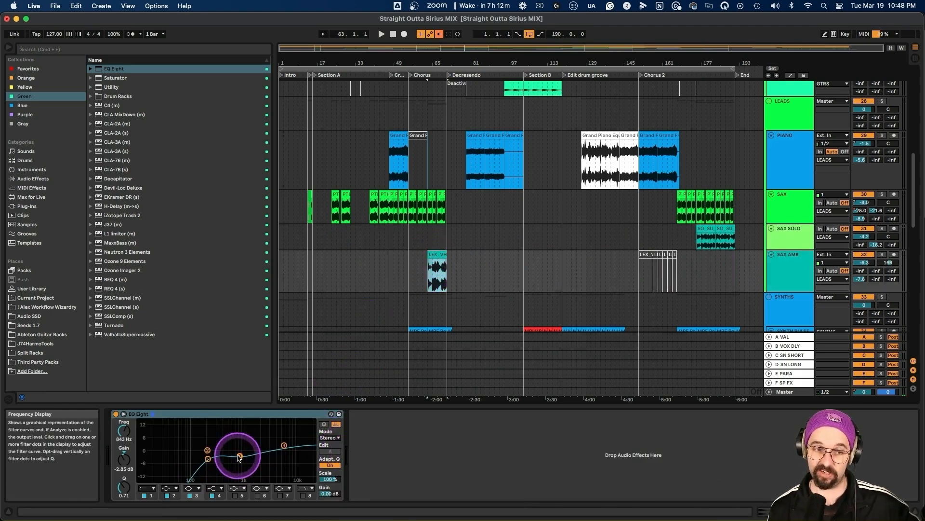
{"action": "left_click_drag", "start_coordinate": [239, 455], "coordinate": [240, 455]}
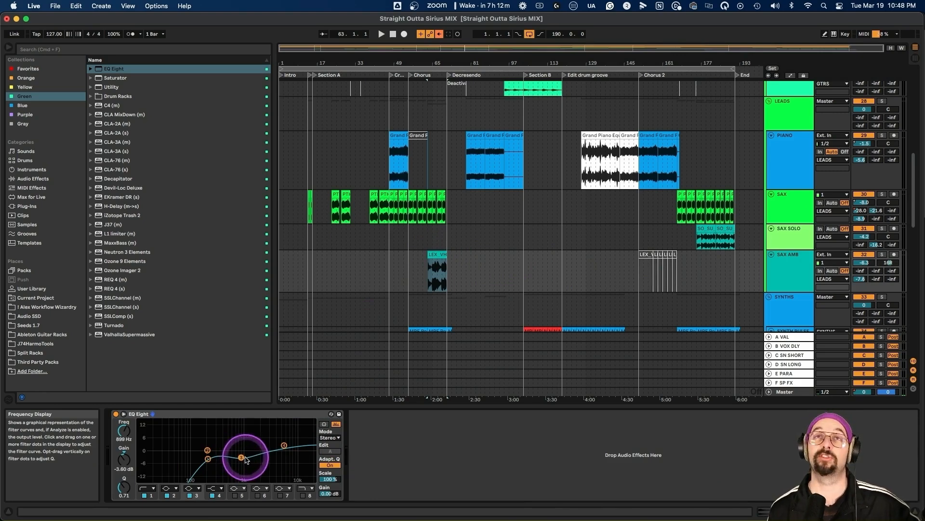
Lower the SAX AMB volume to -7.2 dB, play its bar 63 clip soloed, and check its D-SN LONG send.
{"action": "left_click", "coordinate": [435, 256]}
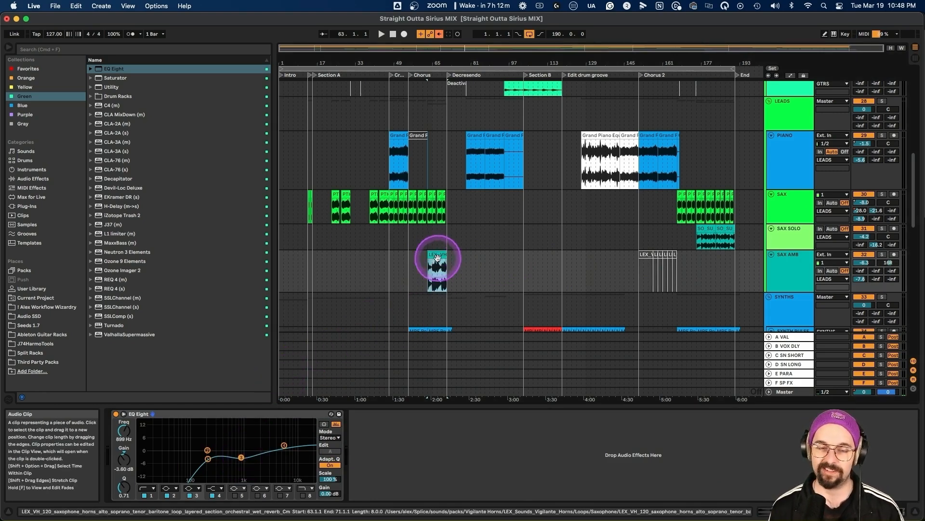
{"action": "left_click", "coordinate": [864, 262]}
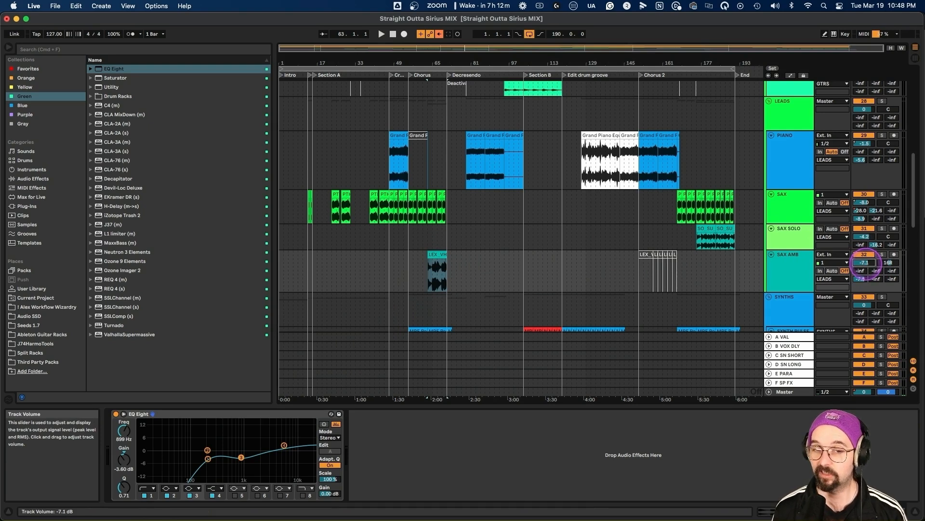
{"action": "left_click", "coordinate": [882, 254]}
{"action": "key", "text": "space"}
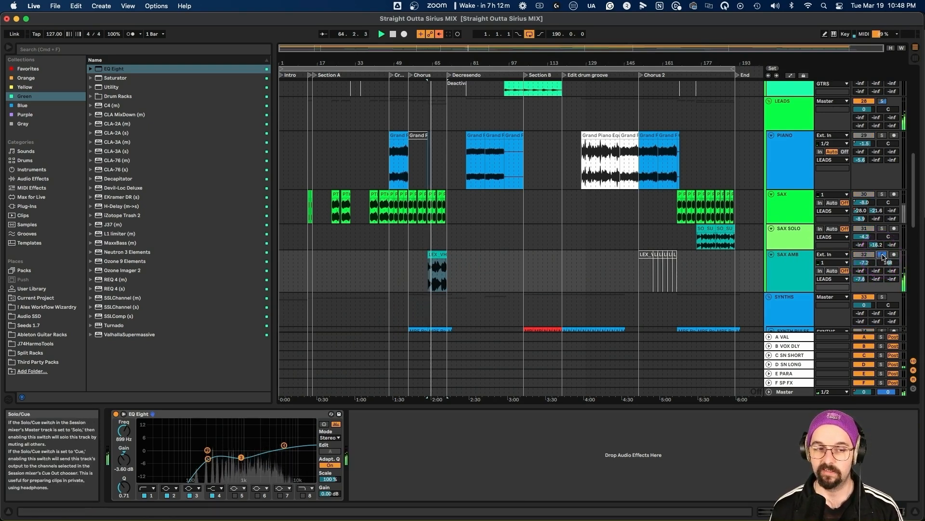
{"action": "left_click", "coordinate": [862, 280]}
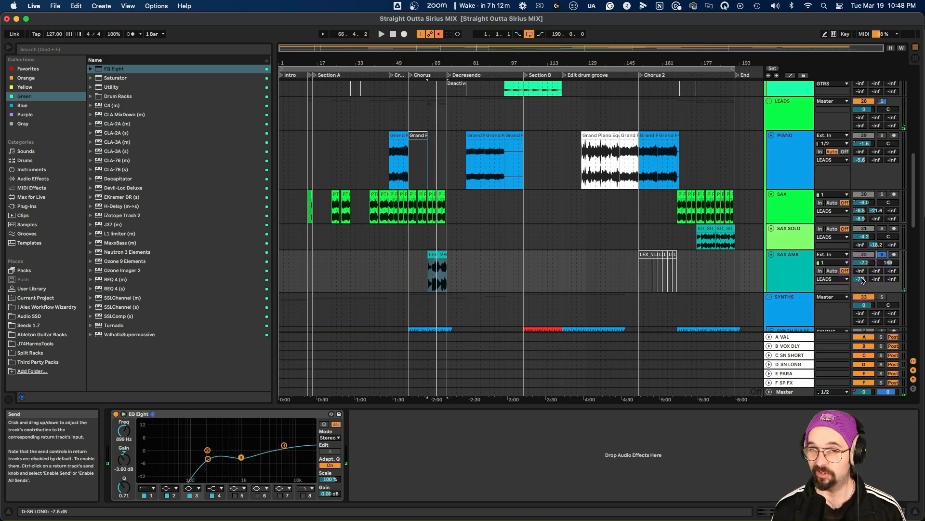
Set the SAX AMB track's D-SN LONG send to -6.2 dB, unsolo it and play its bar 63 clip in the mix.
{"action": "left_click", "coordinate": [862, 279]}
{"action": "left_click_drag", "start_coordinate": [862, 280], "coordinate": [865, 274]}
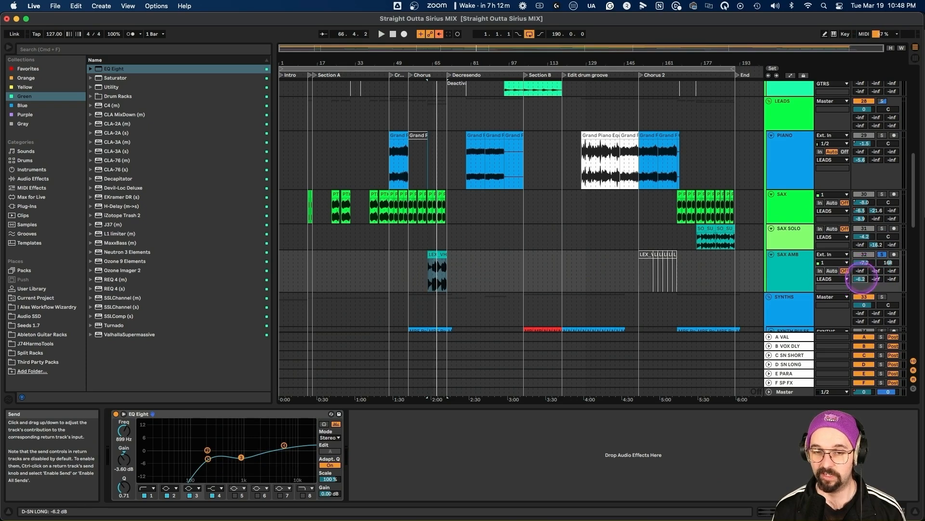
{"action": "left_click", "coordinate": [882, 256]}
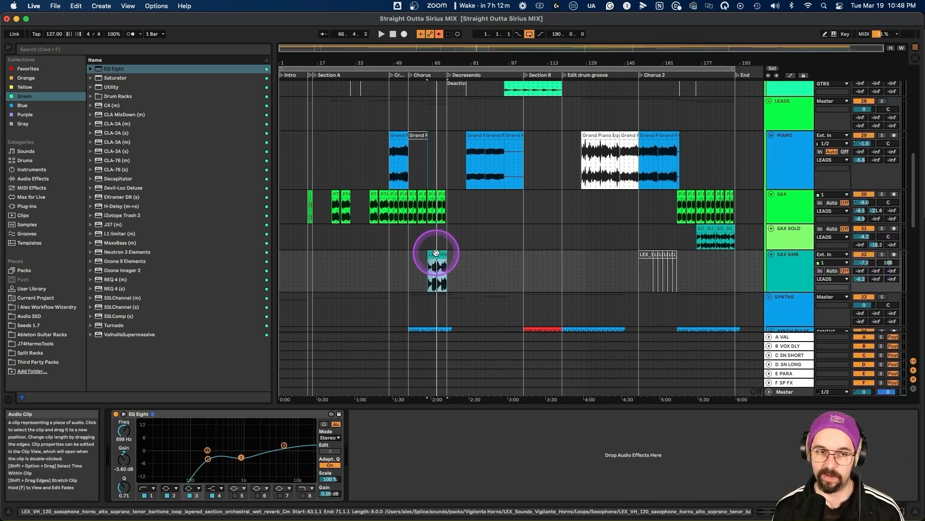
{"action": "key", "text": "space"}
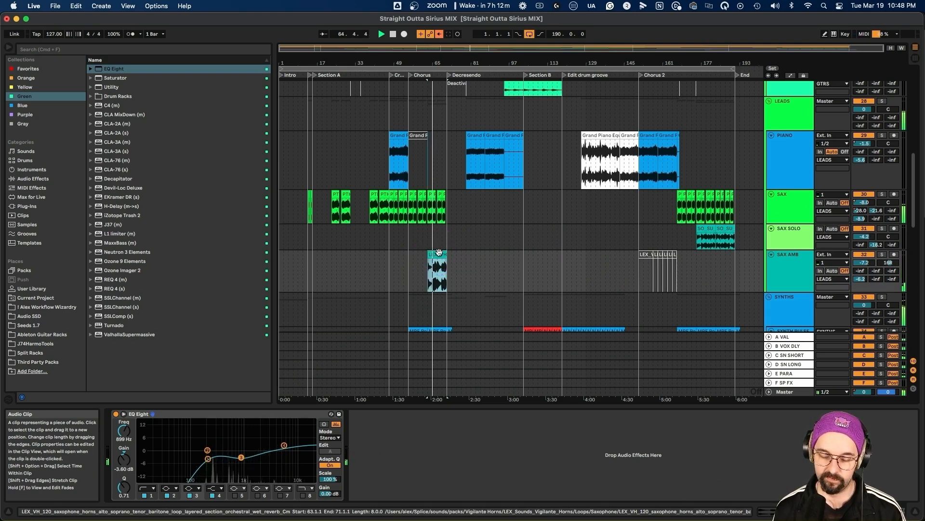
{"action": "left_click", "coordinate": [438, 253]}
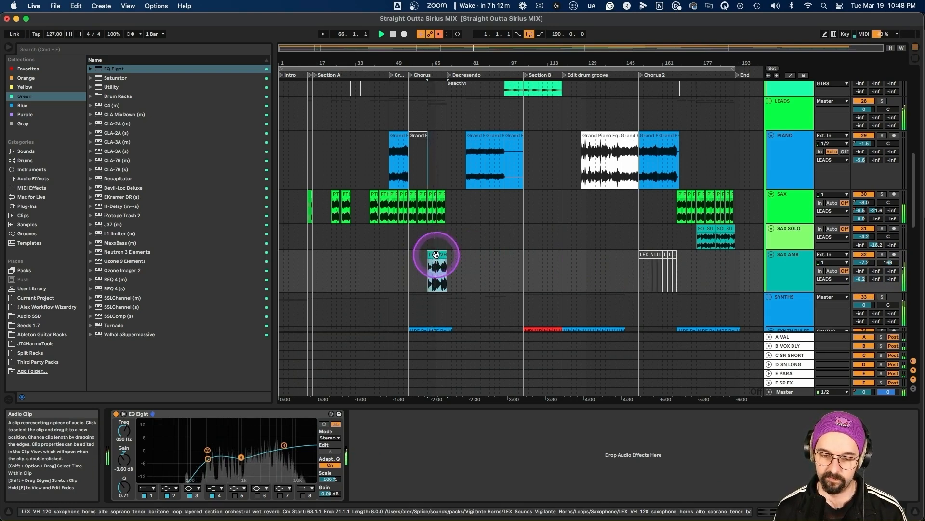
Set band 4 of the SAX AMB track's EQ Eight to 6.67 kHz and 1.86 dB.
{"action": "left_click", "coordinate": [861, 272]}
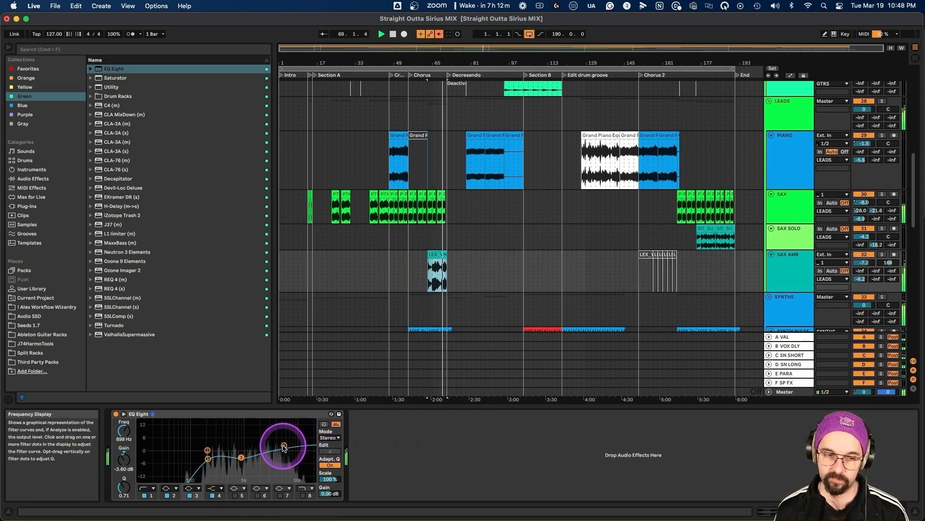
{"action": "left_click_drag", "start_coordinate": [284, 445], "coordinate": [285, 448]}
{"action": "scroll", "coordinate": [562, 308], "scroll_direction": "down", "scroll_amount": 3}
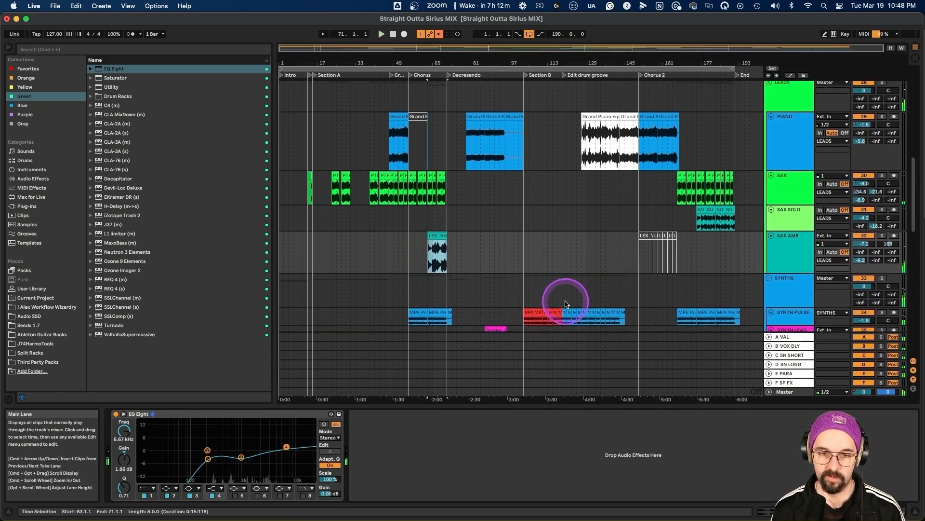
Play the SYNTH PULSE clip from bar 55 at the start of the Chorus and solo the track.
{"action": "left_click", "coordinate": [791, 265]}
{"action": "scroll", "coordinate": [641, 284], "scroll_direction": "down", "scroll_amount": 4}
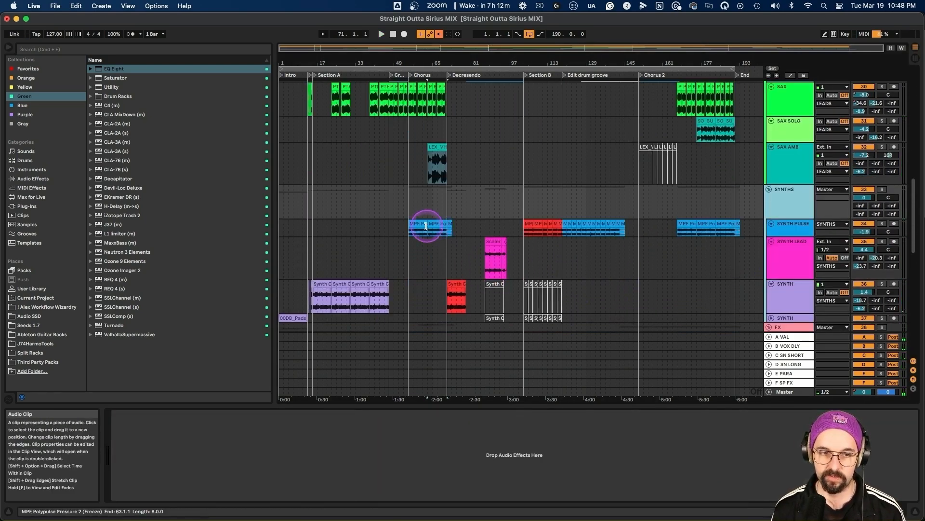
{"action": "left_click", "coordinate": [426, 225]}
{"action": "key", "text": "space"}
{"action": "left_click", "coordinate": [883, 223]}
{"action": "key", "text": "space"}
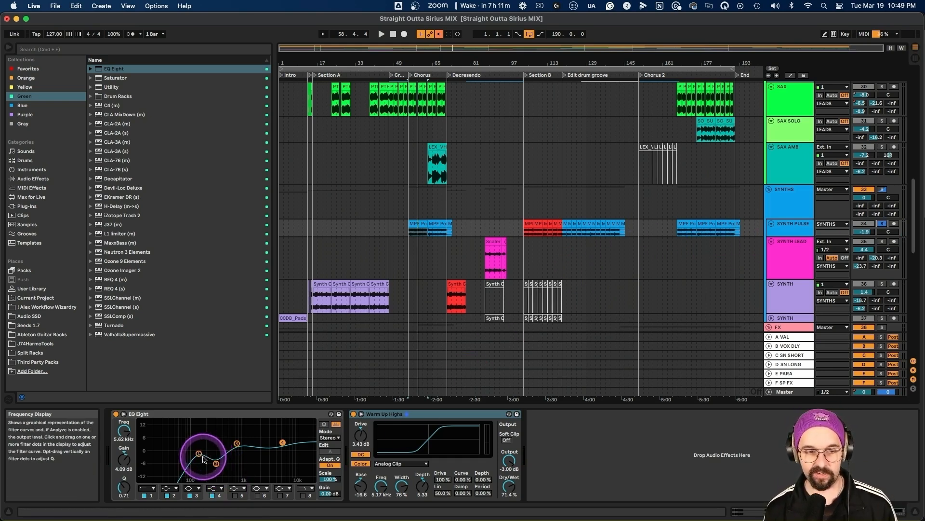
Examine the SYNTH PULSE track's EQ Eight bands and play it soloed, comparing Warm Up Highs on and off.
{"action": "left_click", "coordinate": [451, 304]}
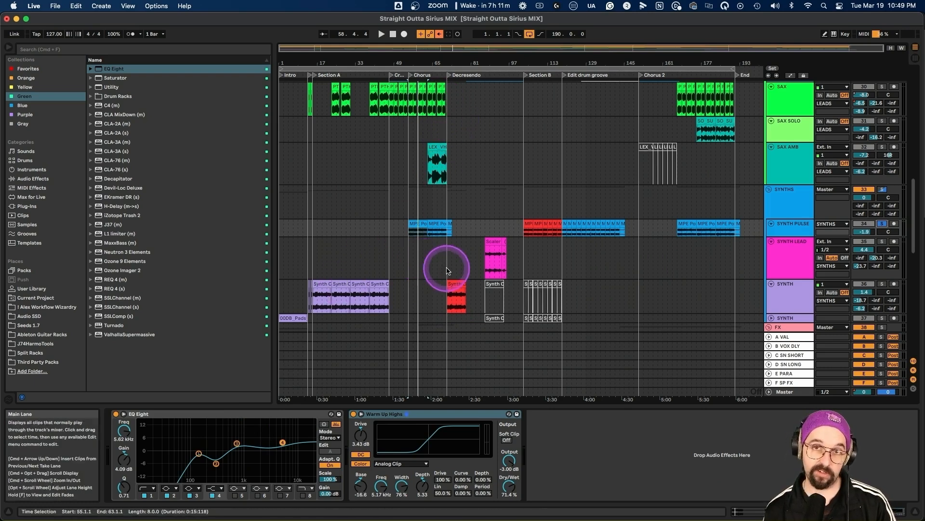
{"action": "left_click", "coordinate": [236, 443]}
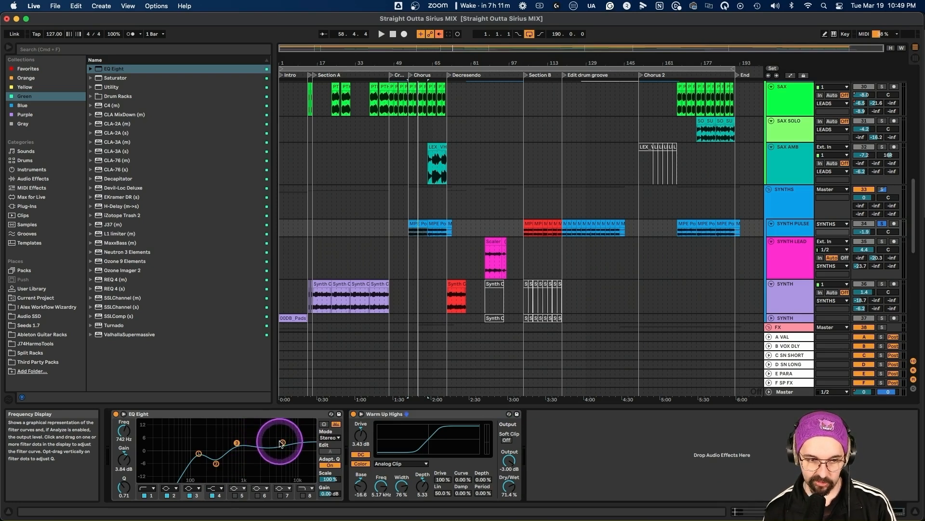
{"action": "left_click", "coordinate": [437, 415]}
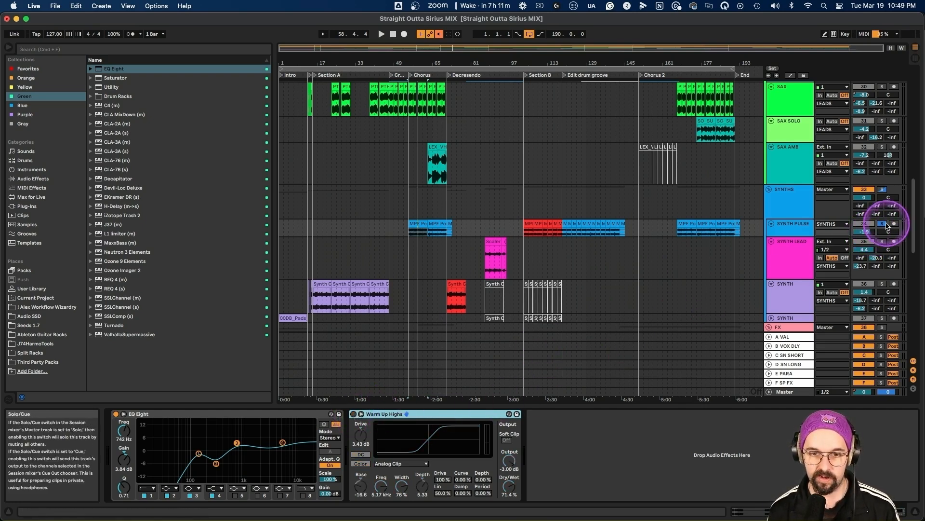
{"action": "key", "text": "space"}
{"action": "left_click", "coordinate": [353, 415]}
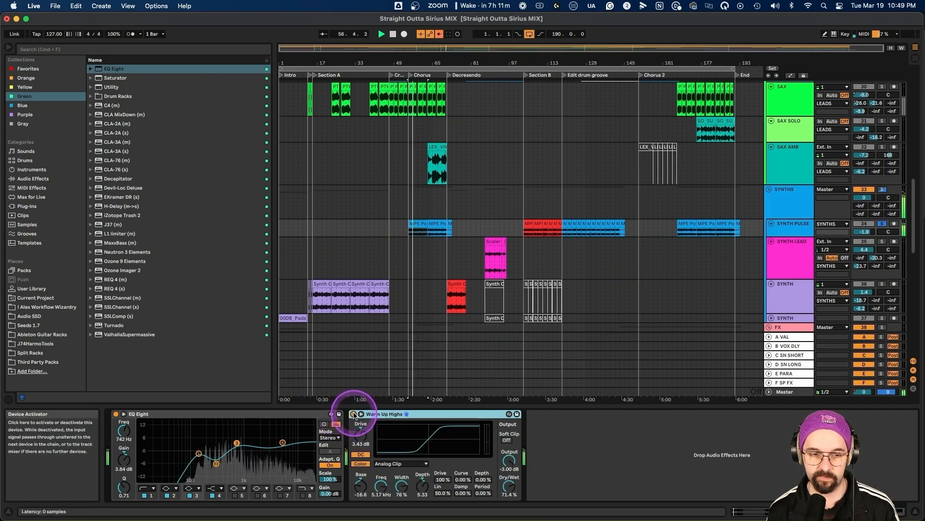
{"action": "left_click", "coordinate": [354, 414]}
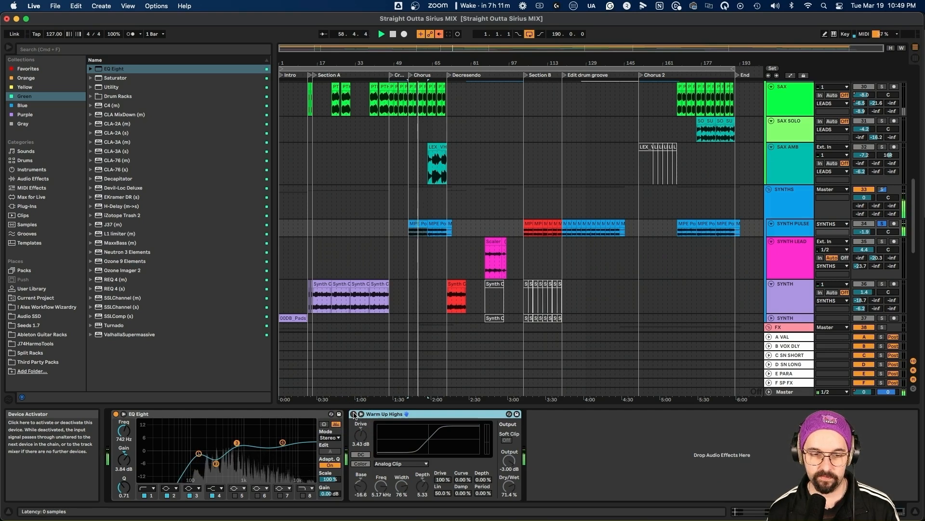
{"action": "left_click", "coordinate": [354, 414]}
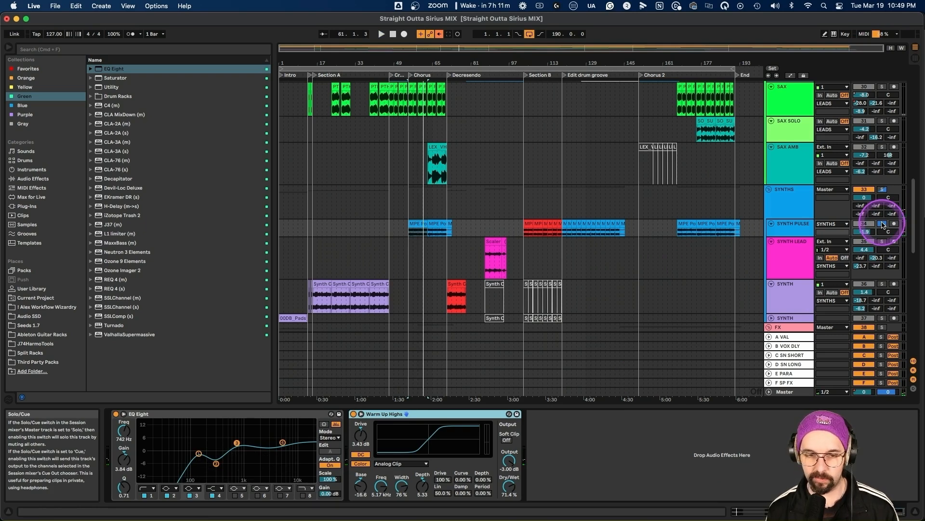
Unsolo SYNTH PULSE and play the Chorus in the full mix, comparing Warm Up Highs on and off.
{"action": "left_click", "coordinate": [882, 224]}
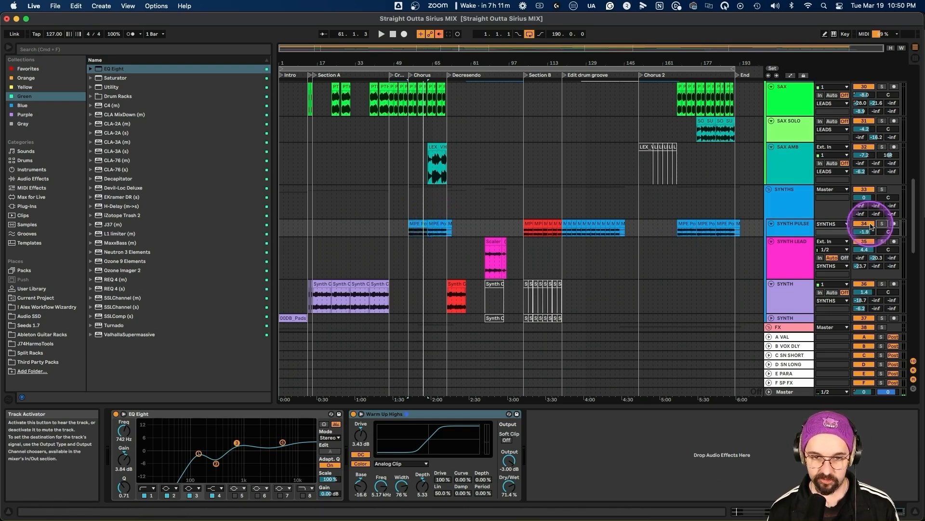
{"action": "key", "text": "space"}
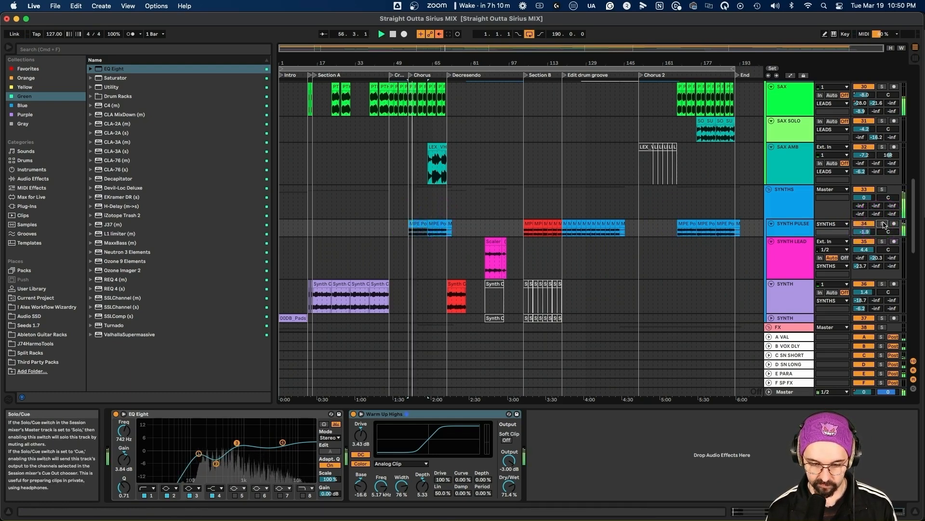
{"action": "left_click", "coordinate": [354, 414]}
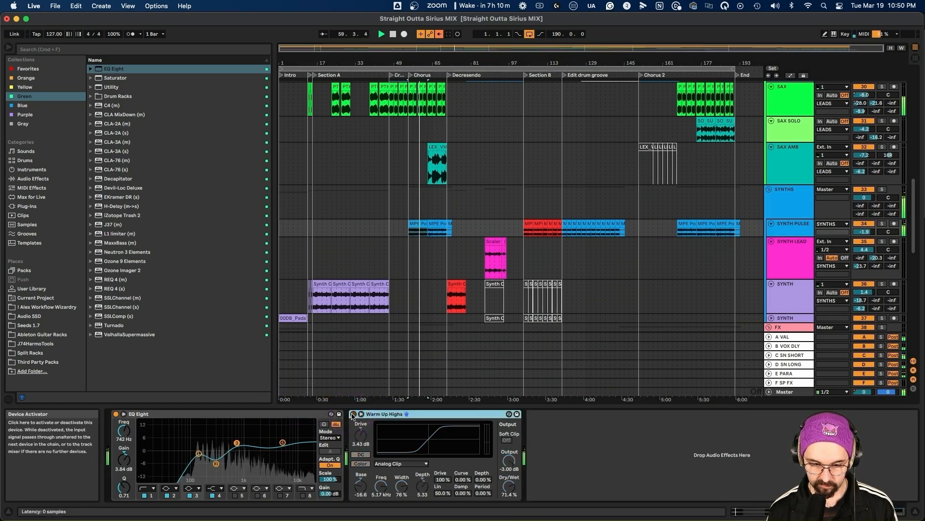
{"action": "left_click", "coordinate": [353, 414]}
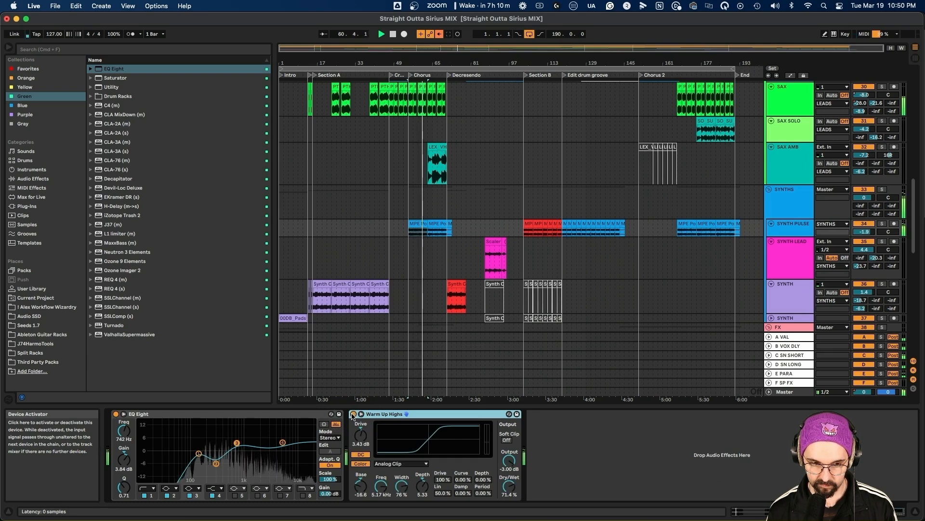
{"action": "left_click", "coordinate": [487, 438]}
{"action": "left_click", "coordinate": [601, 440]}
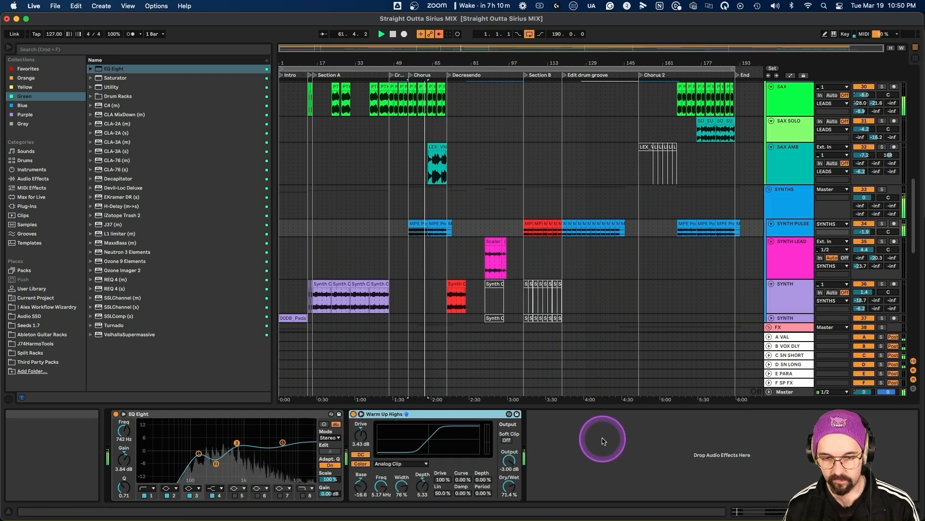
{"action": "left_click", "coordinate": [459, 414]}
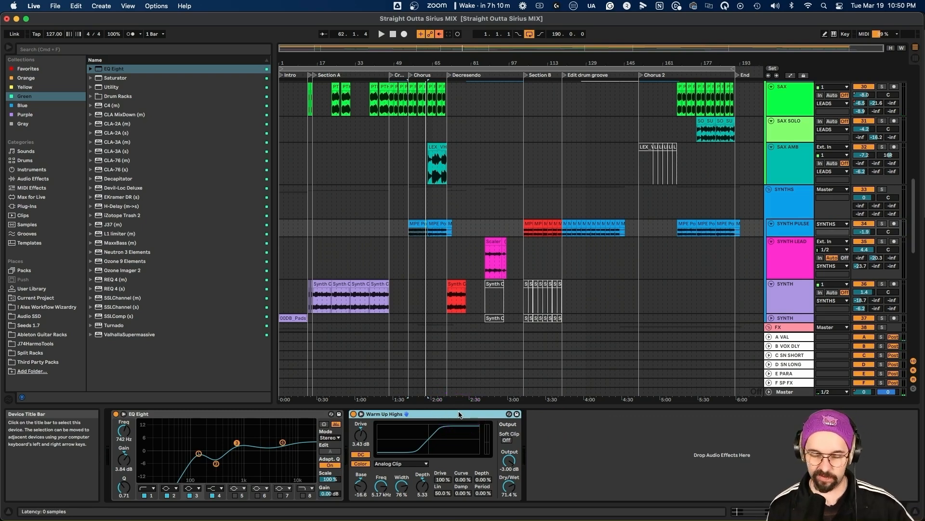
Select the SYNTH LEAD clip at bar 87, inspect the track's Decapitator settings and close the plug-in window.
{"action": "left_click", "coordinate": [491, 249]}
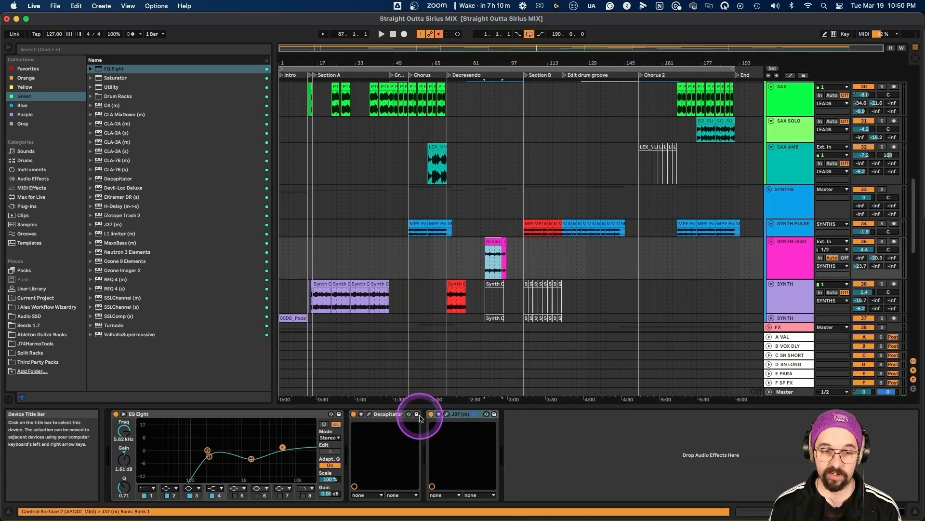
{"action": "left_click", "coordinate": [370, 414]}
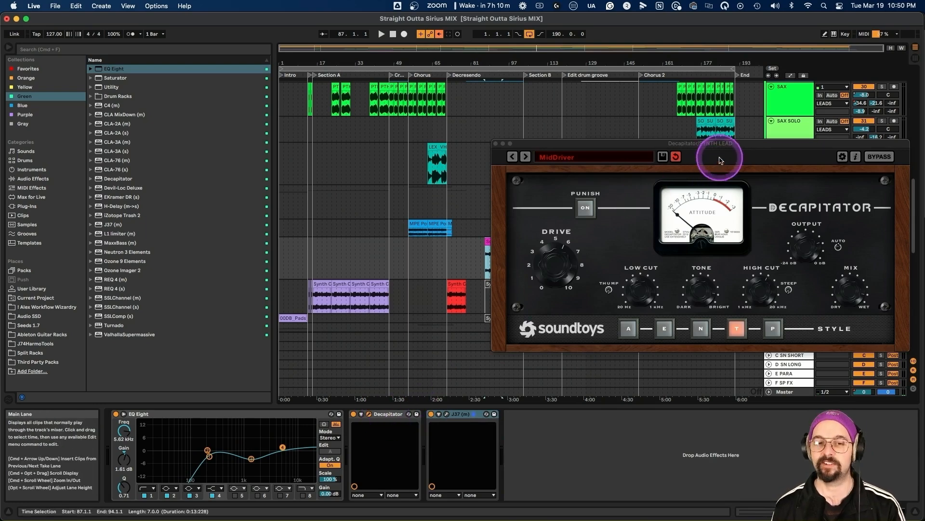
{"action": "left_click_drag", "start_coordinate": [724, 146], "coordinate": [247, 70]}
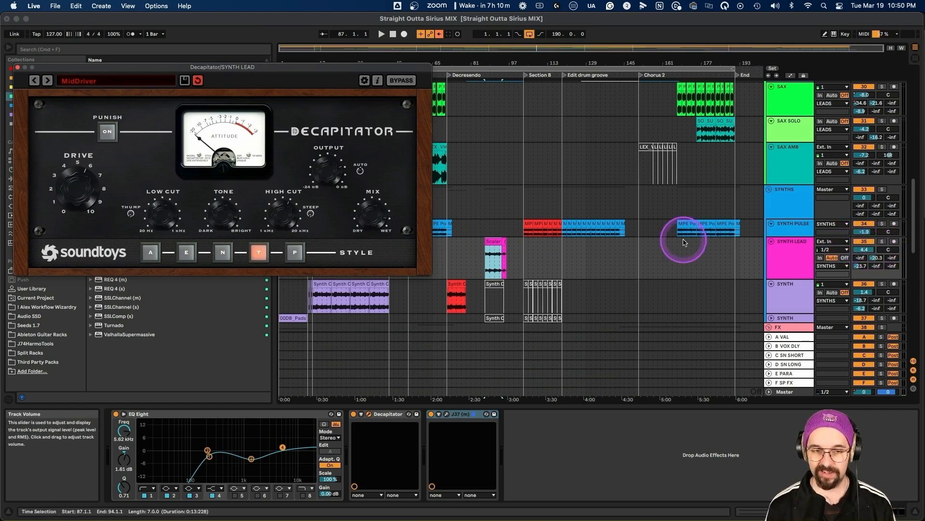
{"action": "scroll", "coordinate": [647, 241], "scroll_direction": "down", "scroll_amount": 10}
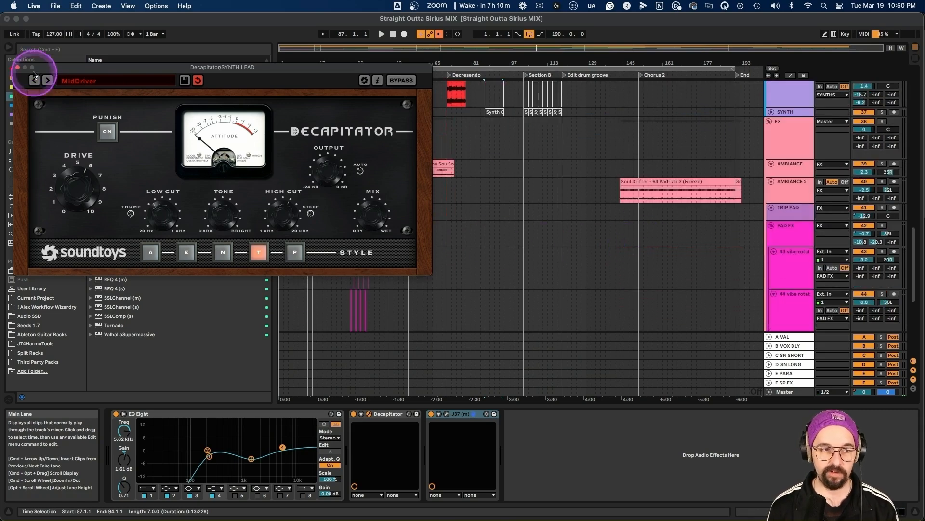
{"action": "left_click", "coordinate": [19, 68]}
Solo SYNTH LEAD and play its clip from bar 87, comparing Decapitator and J37 on and off.
{"action": "scroll", "coordinate": [398, 161], "scroll_direction": "up", "scroll_amount": 5}
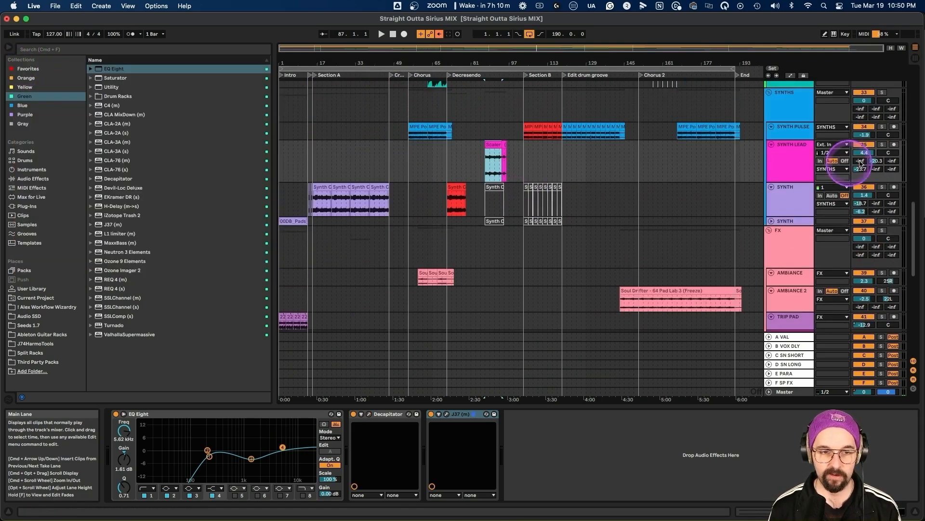
{"action": "left_click", "coordinate": [882, 145]}
{"action": "key", "text": "space"}
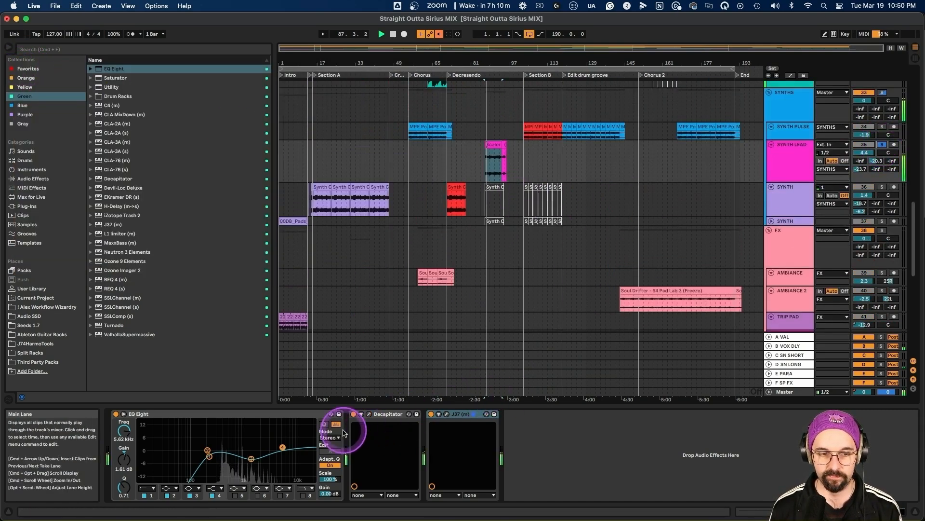
{"action": "left_click", "coordinate": [354, 415]}
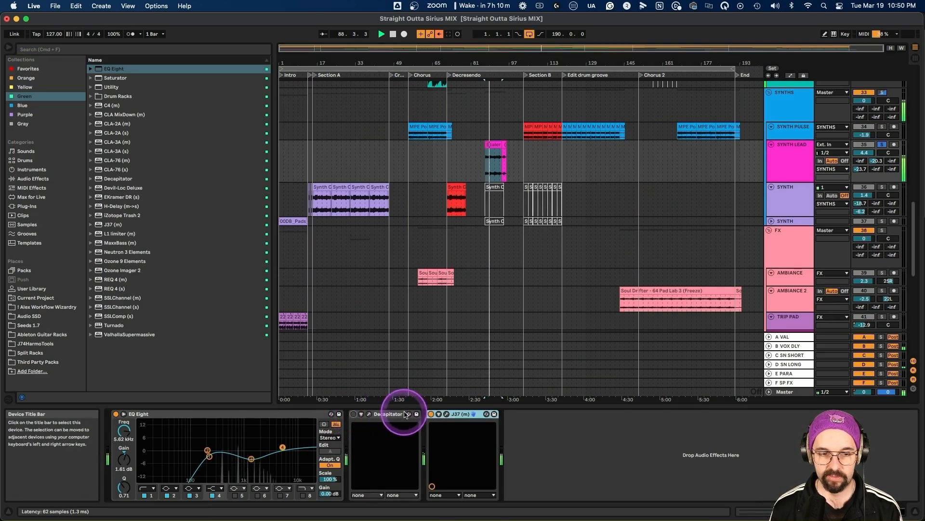
{"action": "left_click", "coordinate": [430, 414]}
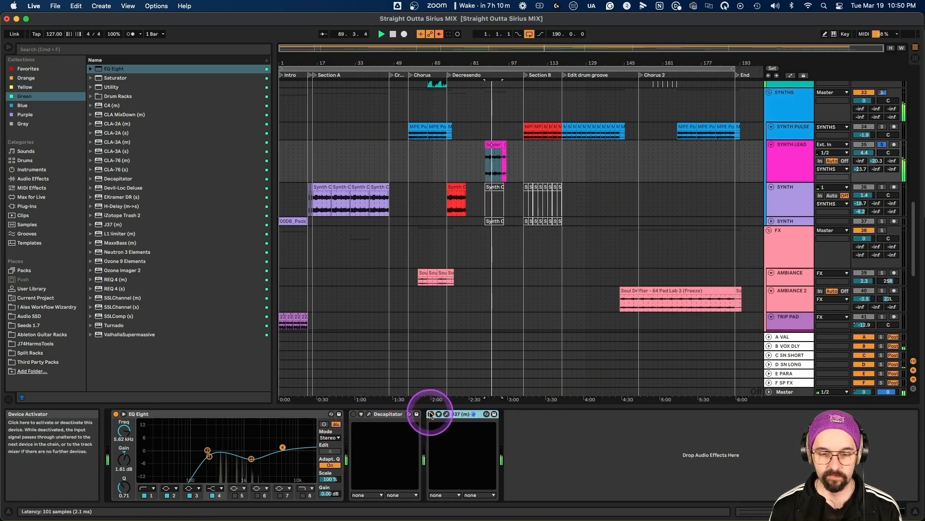
{"action": "left_click", "coordinate": [354, 414]}
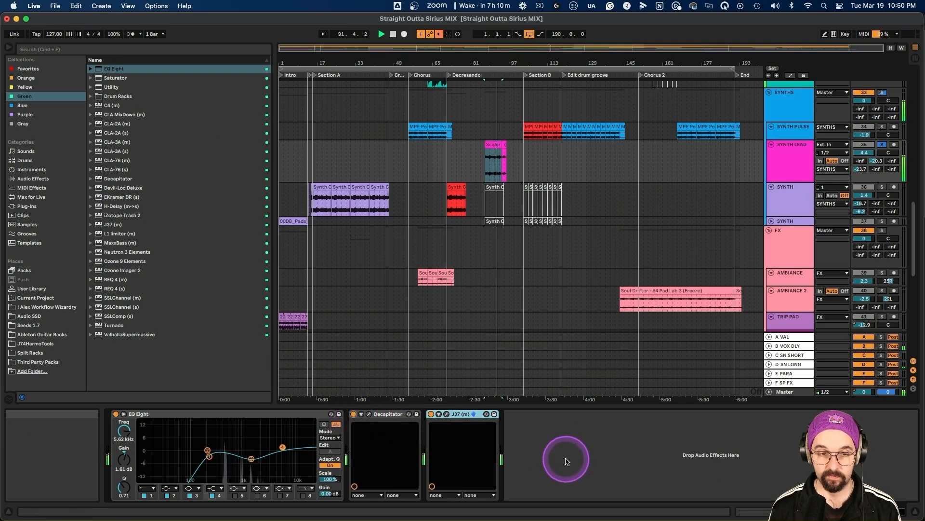
Unsolo SYNTH LEAD and play it in the full mix from bar 85.
{"action": "left_click", "coordinate": [882, 145]}
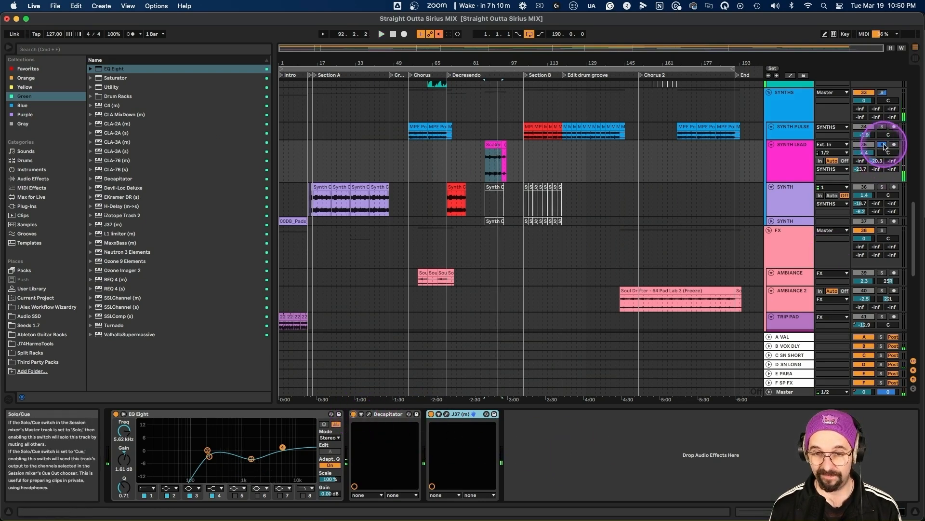
{"action": "left_click", "coordinate": [500, 163]}
{"action": "left_click", "coordinate": [481, 152]}
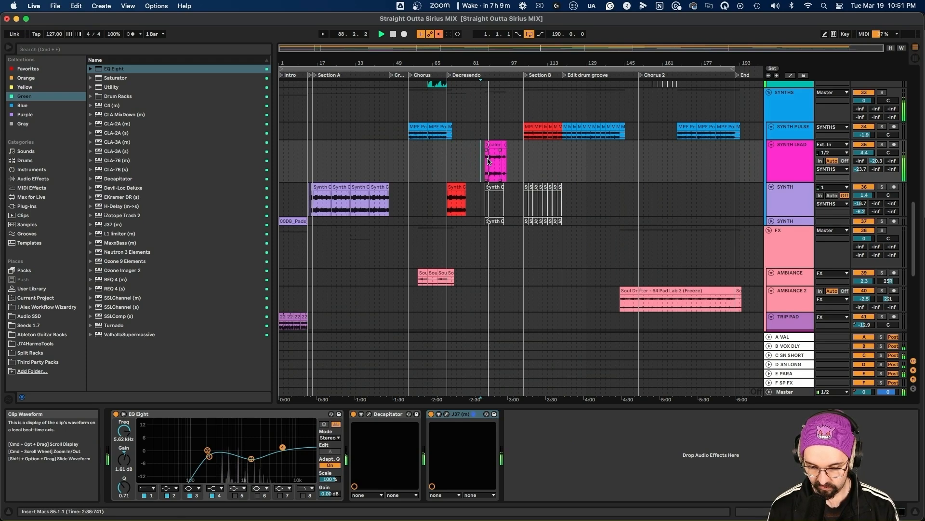
Colour the GTR RIFF and GTR RIFF 2 clips at bar 87 red.
{"action": "scroll", "coordinate": [489, 254], "scroll_direction": "down", "scroll_amount": 5}
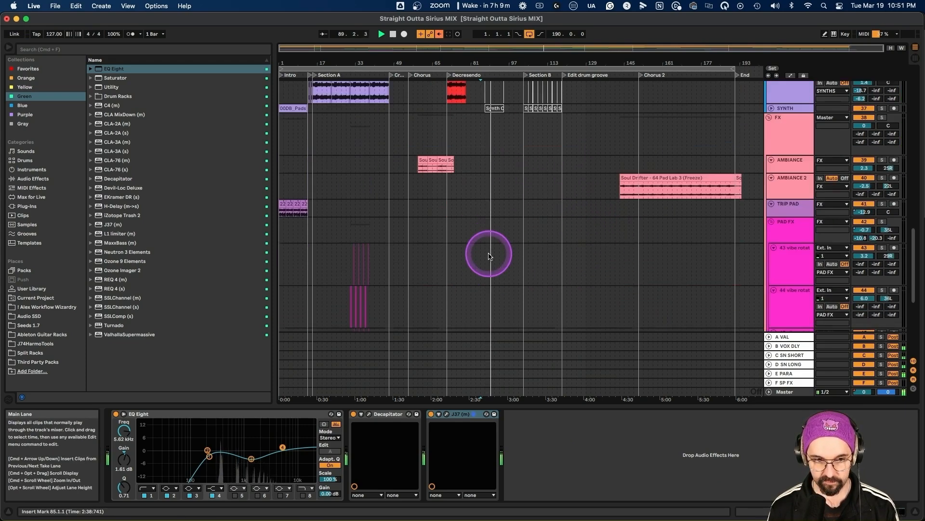
{"action": "scroll", "coordinate": [489, 255], "scroll_direction": "up", "scroll_amount": 10}
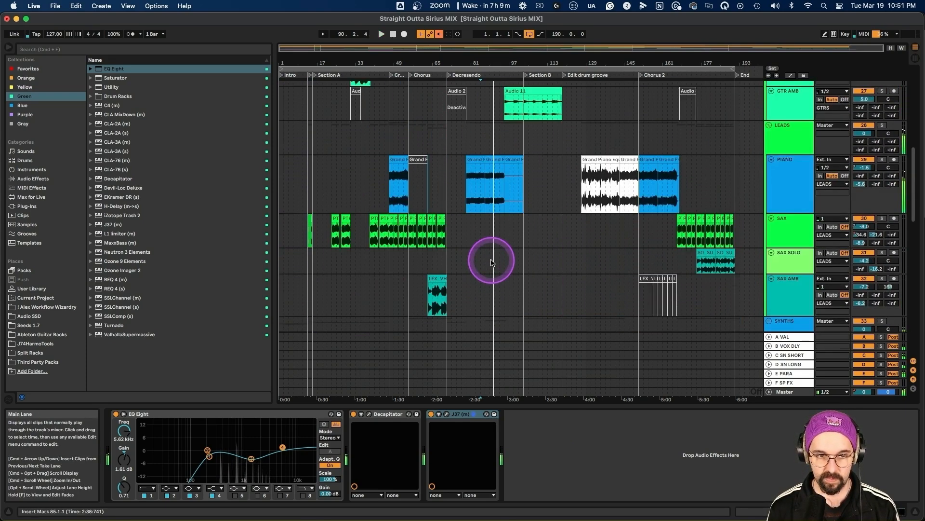
{"action": "scroll", "coordinate": [488, 198], "scroll_direction": "up", "scroll_amount": 9}
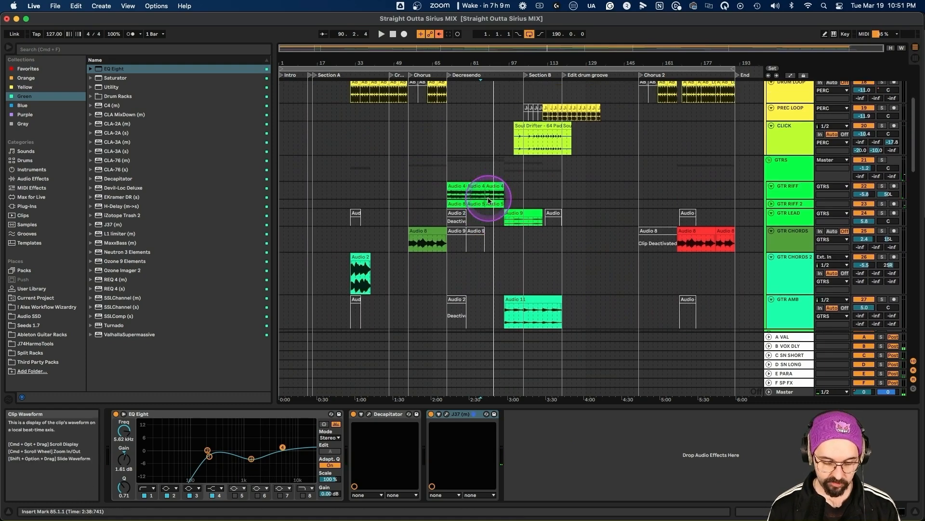
{"action": "scroll", "coordinate": [488, 198], "scroll_direction": "up", "scroll_amount": 5}
{"action": "left_click", "coordinate": [502, 198]}
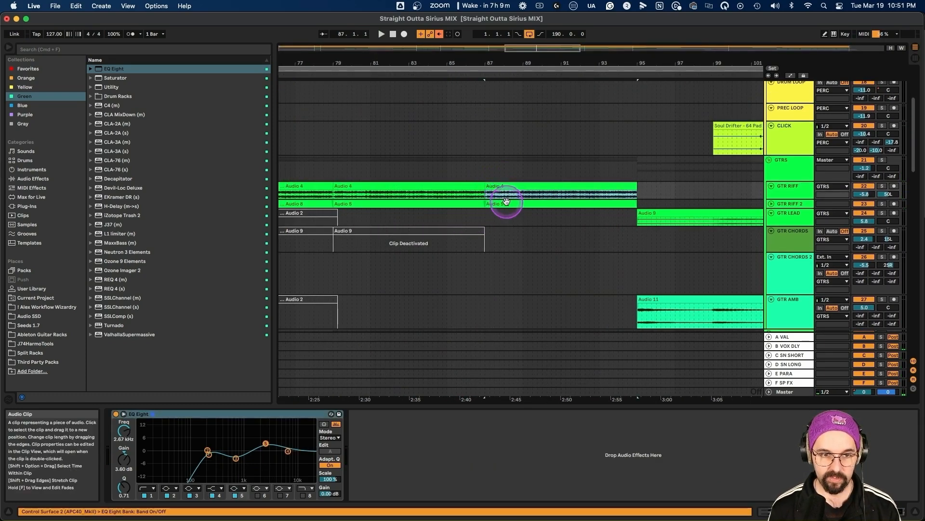
{"action": "right_click", "coordinate": [506, 200]}
{"action": "left_click", "coordinate": [516, 364]}
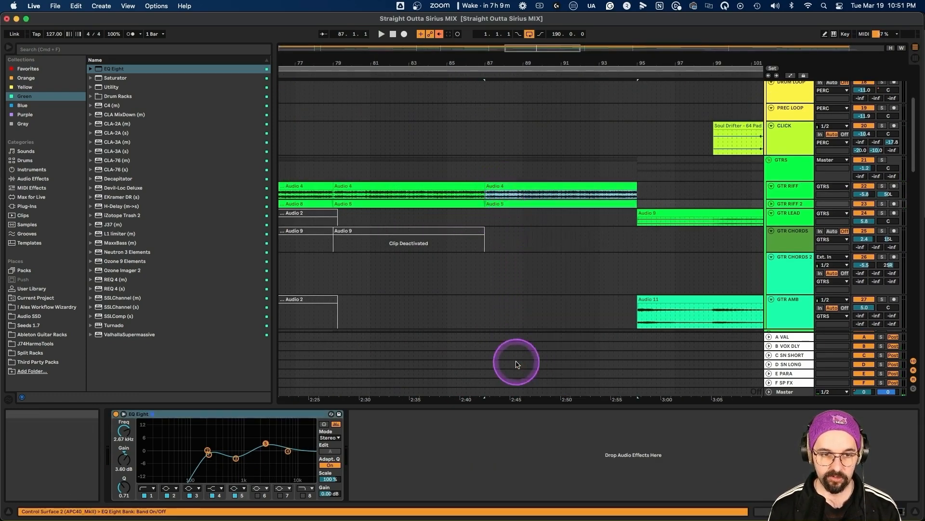
{"action": "right_click", "coordinate": [522, 204]}
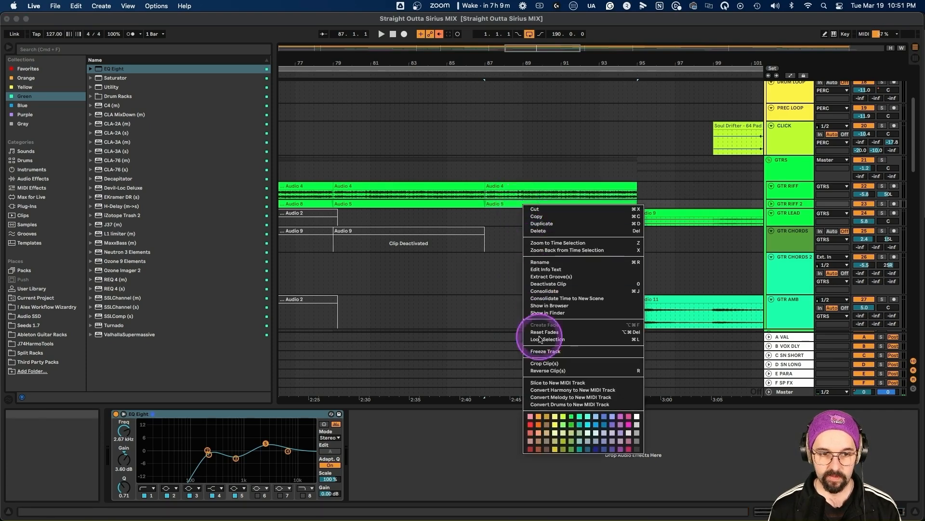
{"action": "left_click", "coordinate": [530, 424]}
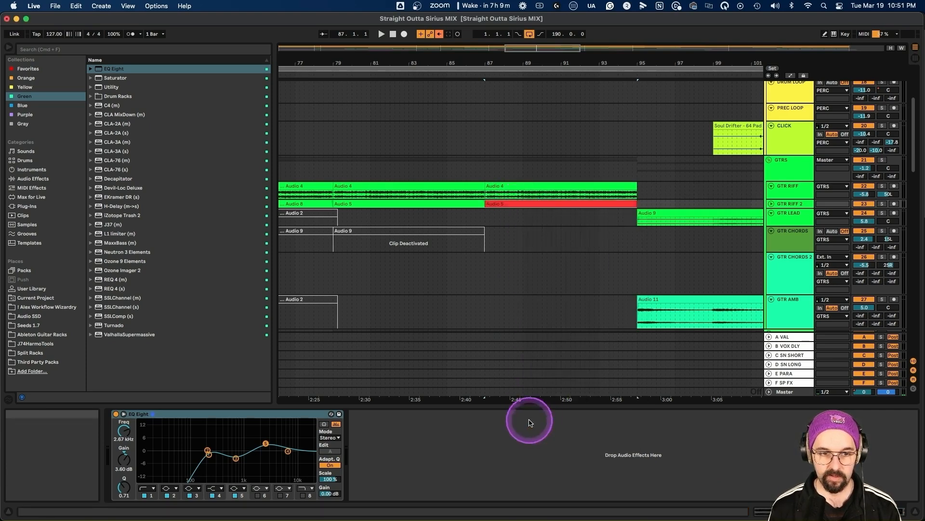
{"action": "right_click", "coordinate": [534, 185]}
{"action": "left_click", "coordinate": [543, 405]}
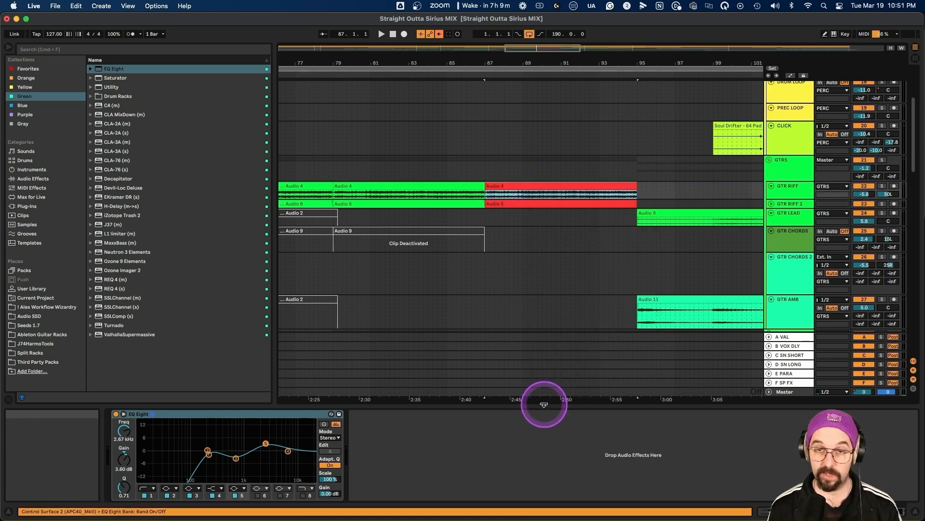
Select the red SYNTH clip at bar 71 and play the Decresendo from there, checking the track's solo.
{"action": "scroll", "coordinate": [547, 351], "scroll_direction": "down", "scroll_amount": 15}
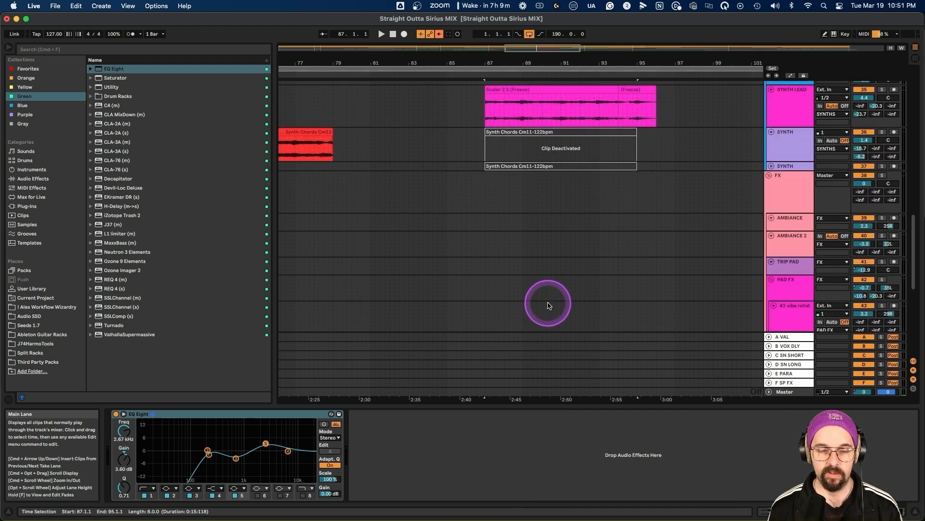
{"action": "scroll", "coordinate": [548, 306], "scroll_direction": "down", "scroll_amount": 3}
{"action": "scroll", "coordinate": [548, 305], "scroll_direction": "down", "scroll_amount": 8}
{"action": "scroll", "coordinate": [549, 300], "scroll_direction": "down", "scroll_amount": 3}
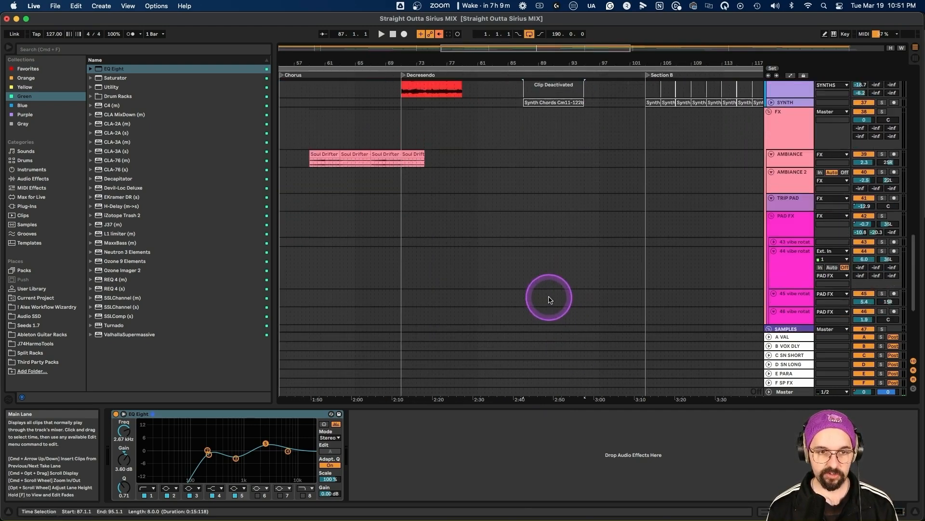
{"action": "scroll", "coordinate": [549, 300], "scroll_direction": "up", "scroll_amount": 8}
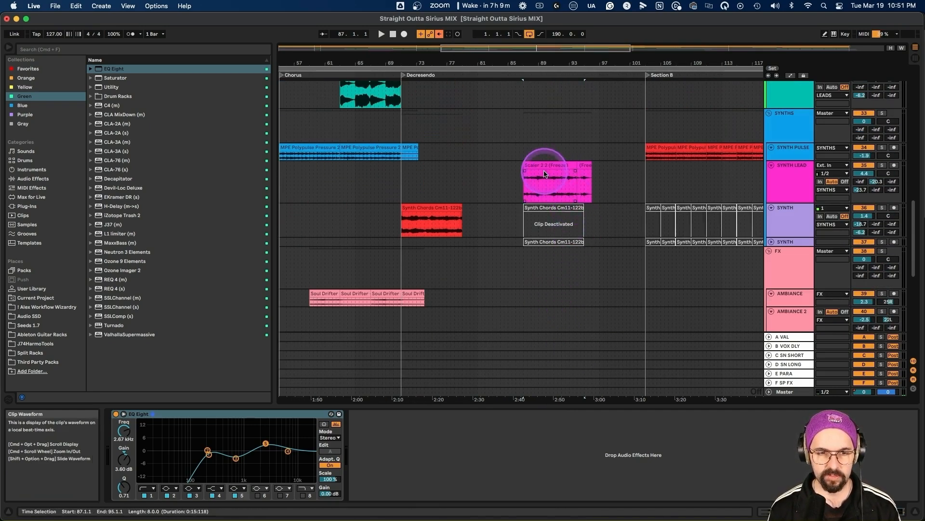
{"action": "left_click", "coordinate": [425, 215]}
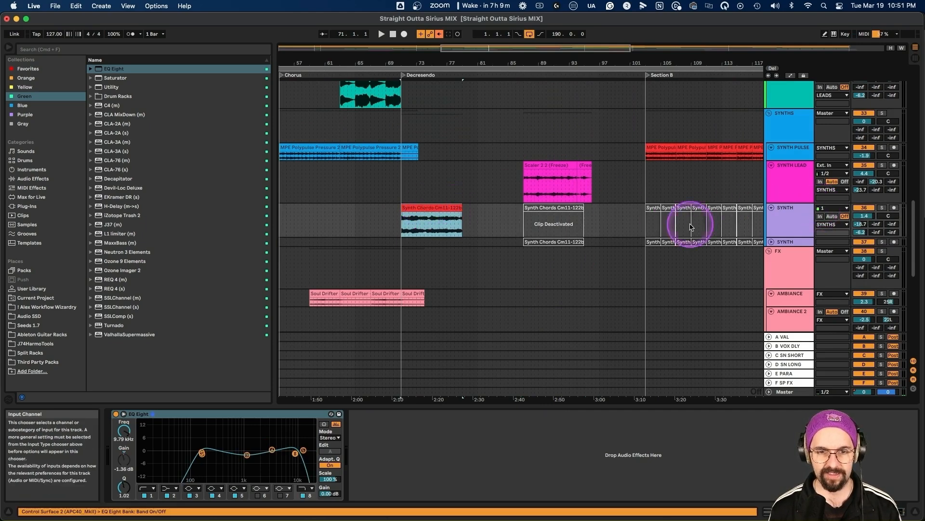
{"action": "key", "text": "space"}
{"action": "left_click", "coordinate": [883, 208]}
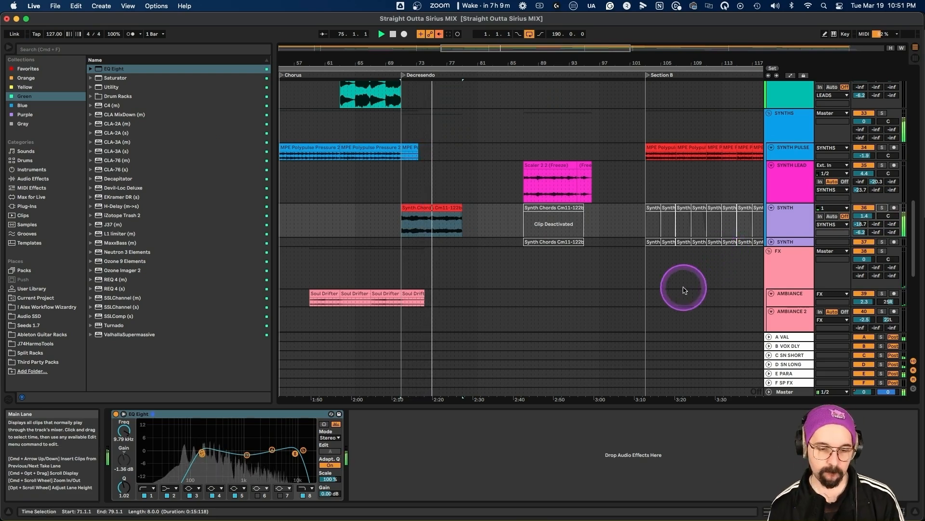
{"action": "scroll", "coordinate": [461, 229], "scroll_direction": "down", "scroll_amount": 1}
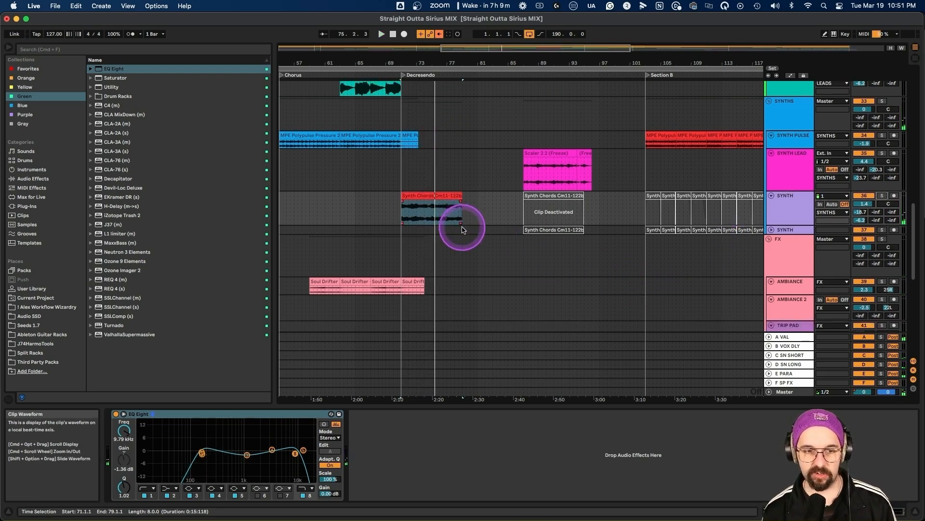
Solo the AMBIANCE track and play its first clip from bar 59.
{"action": "scroll", "coordinate": [462, 228], "scroll_direction": "down", "scroll_amount": 5}
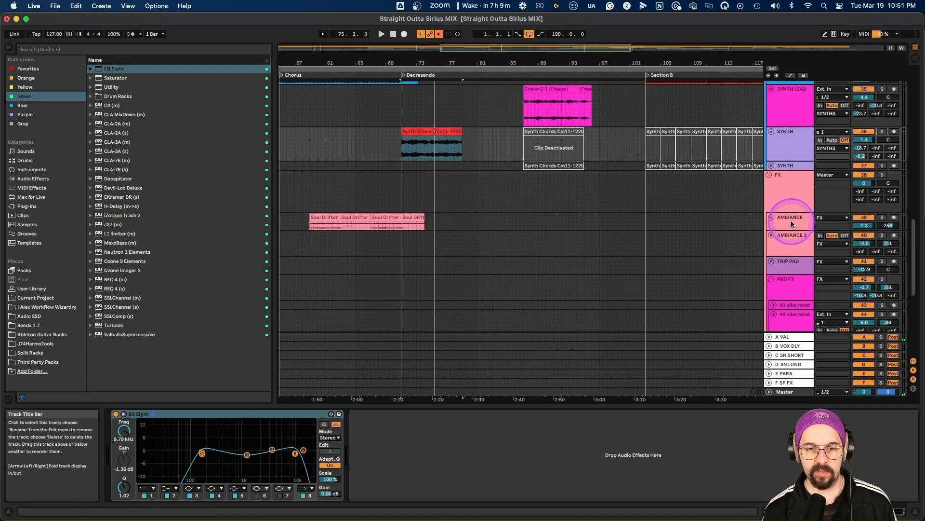
{"action": "left_click", "coordinate": [792, 223]}
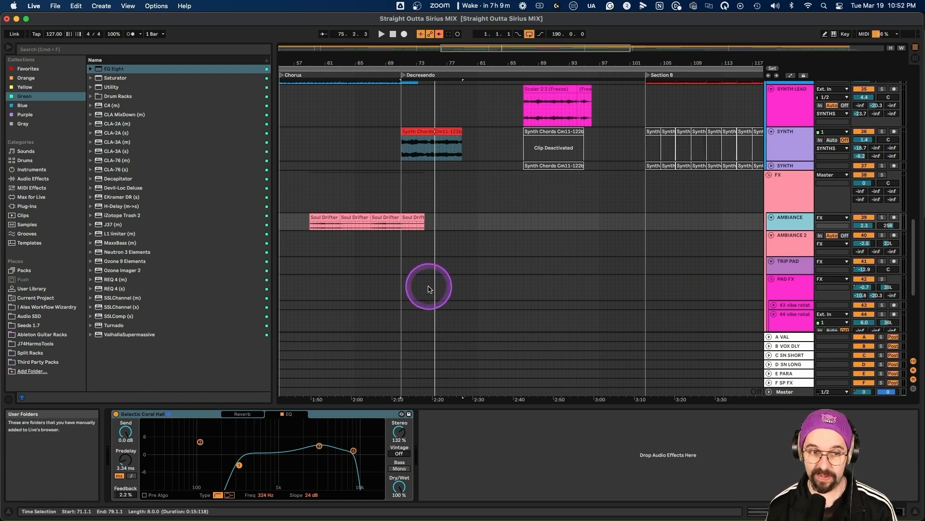
{"action": "scroll", "coordinate": [427, 285], "scroll_direction": "left", "scroll_amount": 10}
{"action": "left_click", "coordinate": [458, 220]}
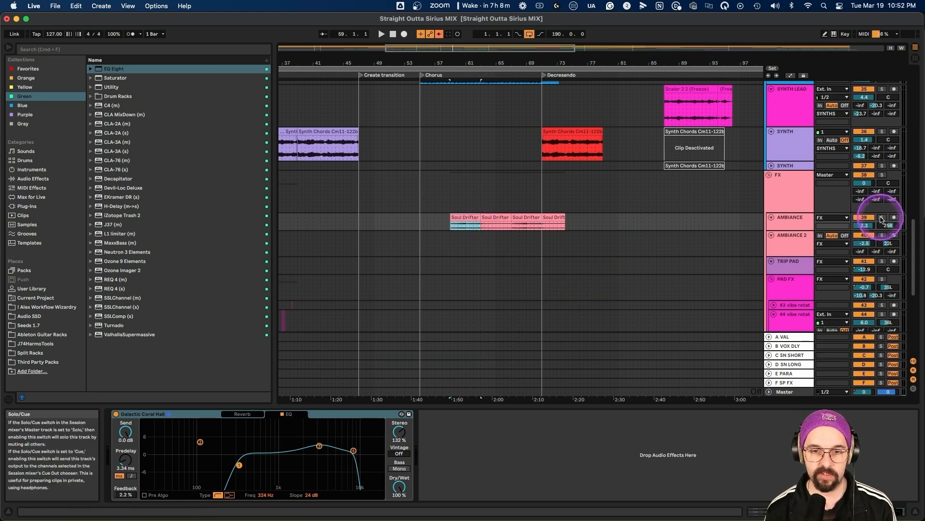
{"action": "left_click", "coordinate": [881, 218]}
{"action": "key", "text": "space"}
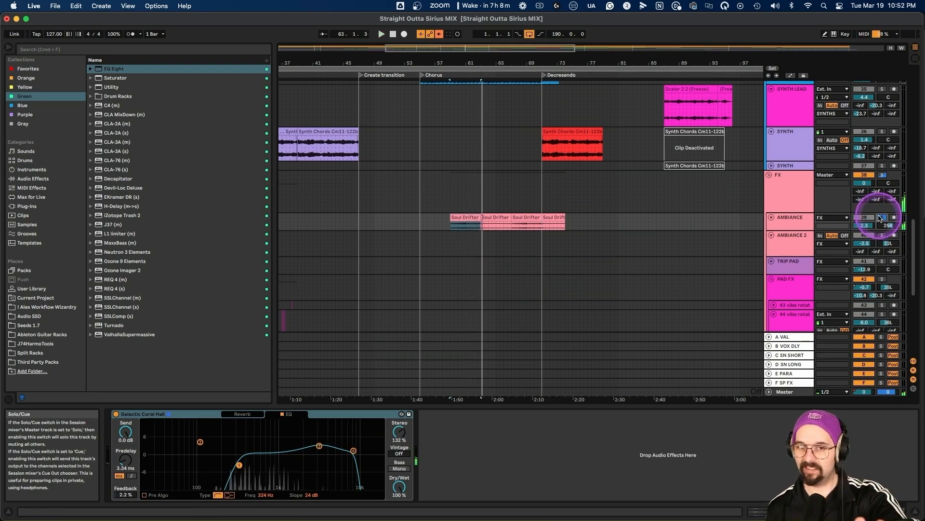
Unsolo AMBIANCE and play the same Chorus passage in the full mix.
{"action": "left_click", "coordinate": [880, 218]}
{"action": "key", "text": "space"}
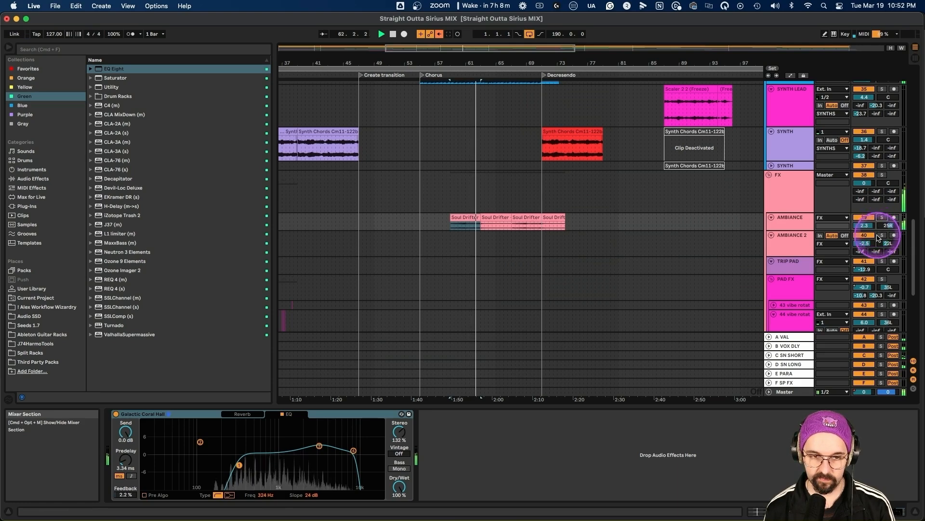
{"action": "scroll", "coordinate": [741, 319], "scroll_direction": "down", "scroll_amount": 1}
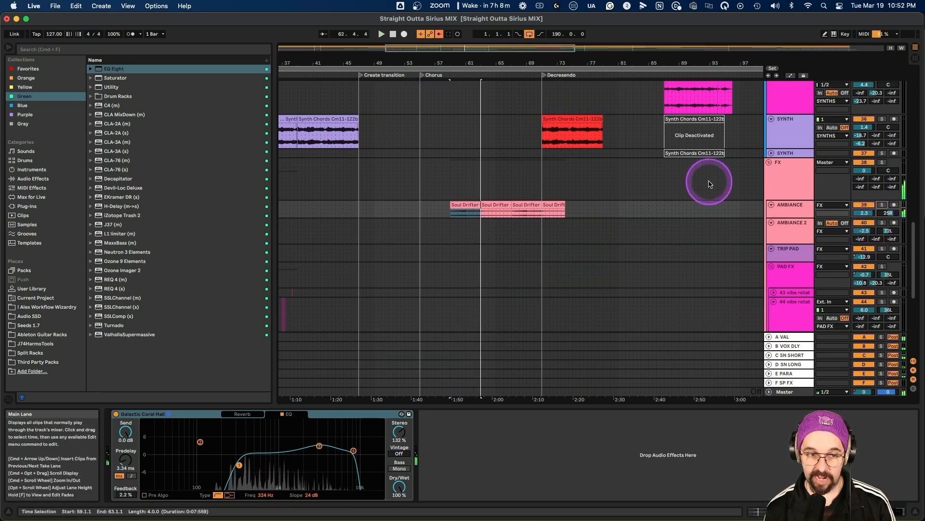
{"action": "scroll", "coordinate": [707, 219], "scroll_direction": "down", "scroll_amount": 1}
{"action": "scroll", "coordinate": [708, 220], "scroll_direction": "down", "scroll_amount": 1}
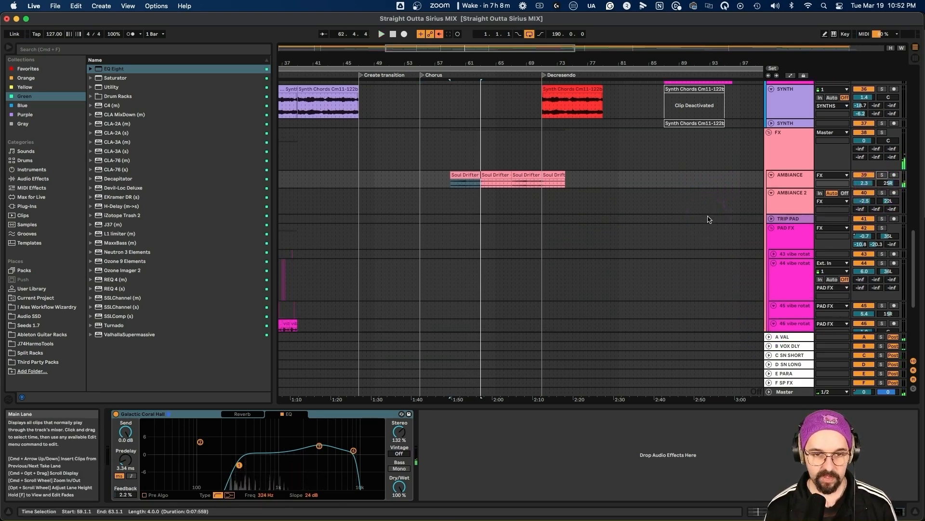
{"action": "key", "text": "space"}
Select the AMBIANCE 2 clip at bar 143, solo the track and play it.
{"action": "scroll", "coordinate": [709, 219], "scroll_direction": "down", "scroll_amount": 1}
{"action": "scroll", "coordinate": [709, 219], "scroll_direction": "down", "scroll_amount": 5}
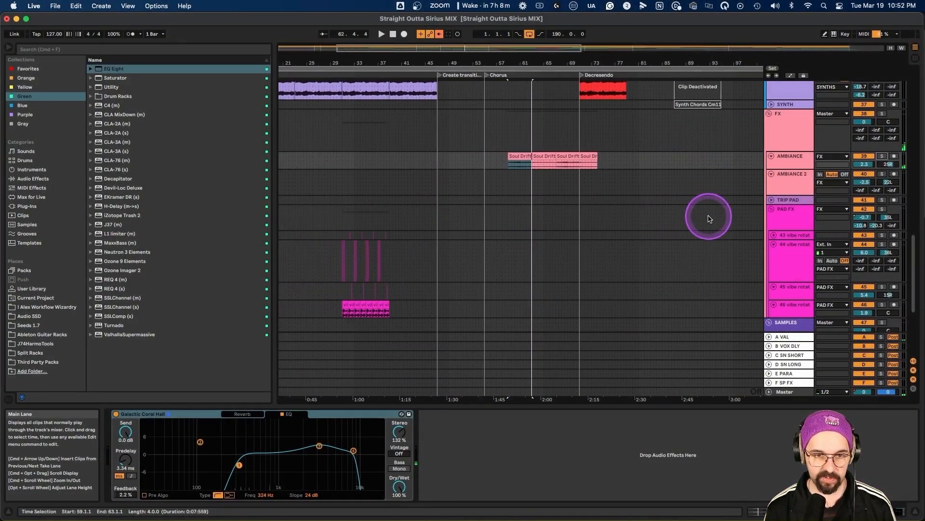
{"action": "scroll", "coordinate": [709, 218], "scroll_direction": "down", "scroll_amount": 3}
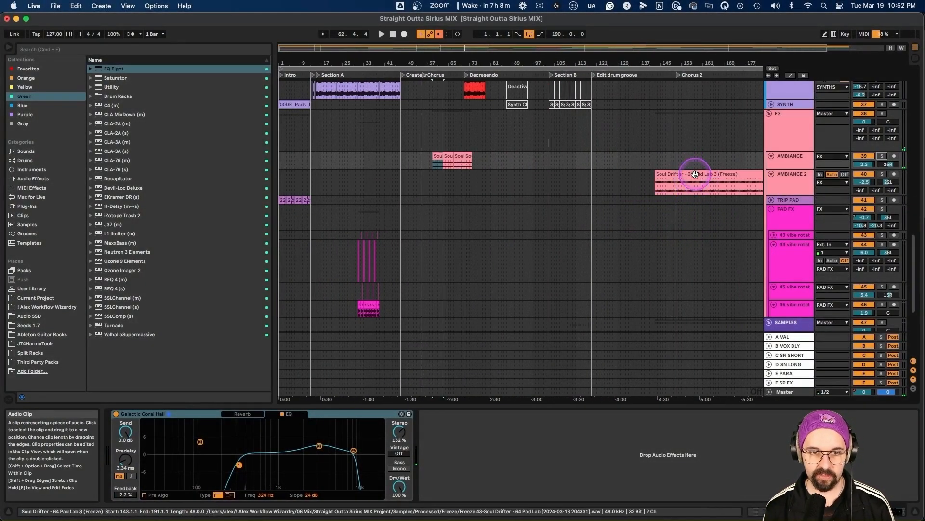
{"action": "left_click", "coordinate": [771, 182]}
{"action": "scroll", "coordinate": [644, 207], "scroll_direction": "right", "scroll_amount": 3}
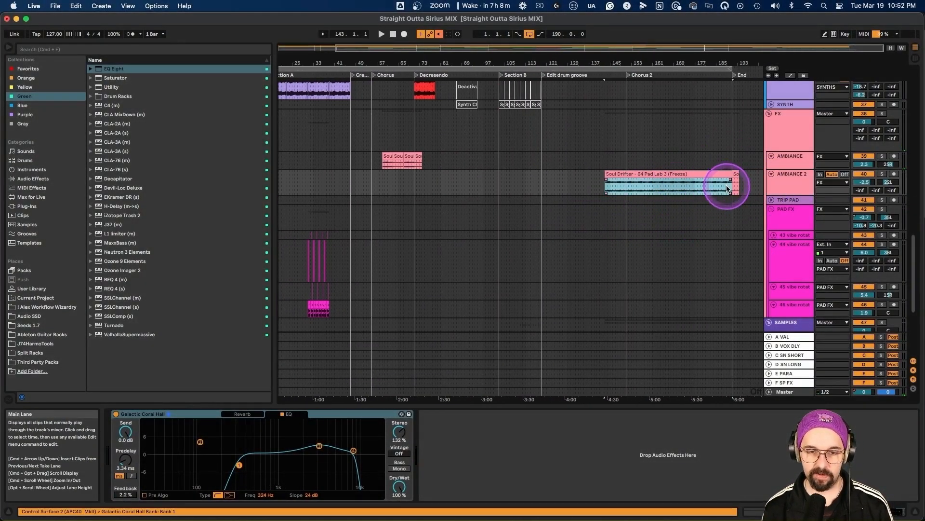
{"action": "scroll", "coordinate": [646, 186], "scroll_direction": "up", "scroll_amount": 3}
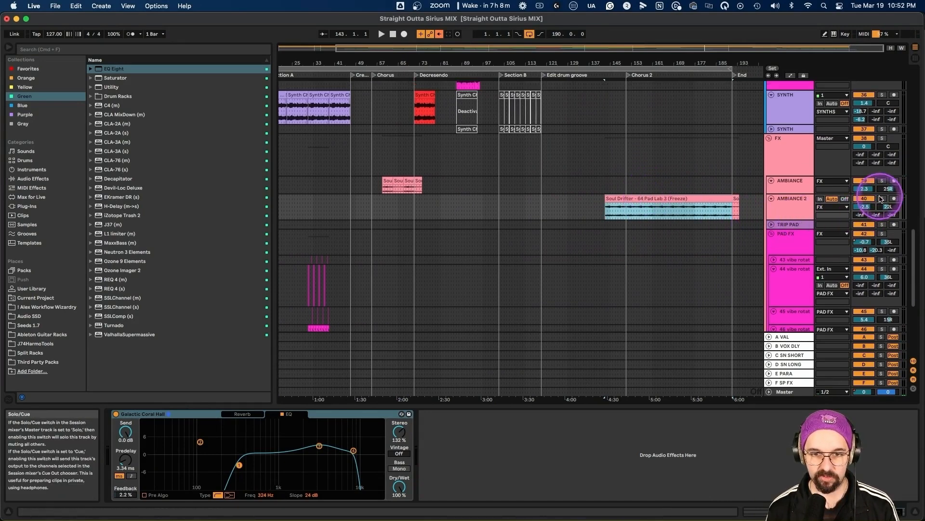
{"action": "left_click", "coordinate": [881, 198]}
{"action": "key", "text": "space"}
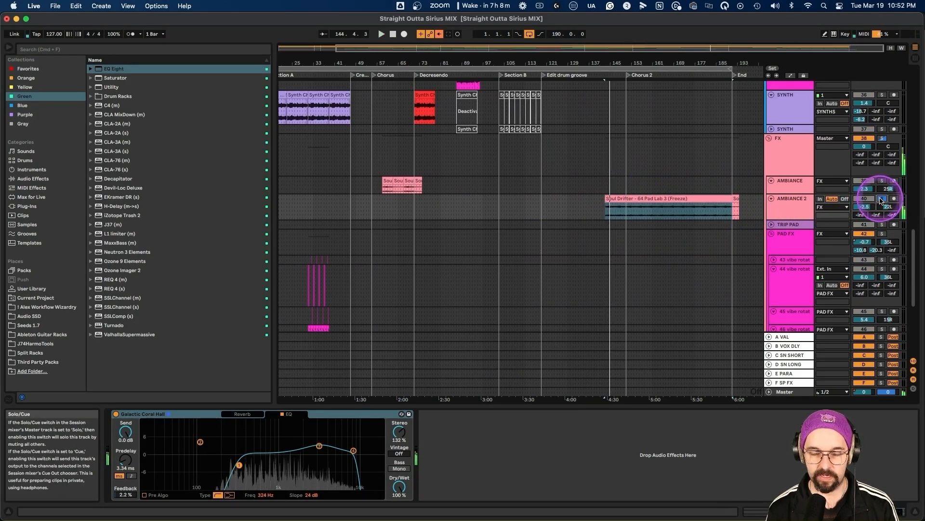
Unsolo AMBIANCE 2 and play it in the full mix from around bar 155.
{"action": "left_click", "coordinate": [882, 198]}
{"action": "left_click", "coordinate": [640, 187]}
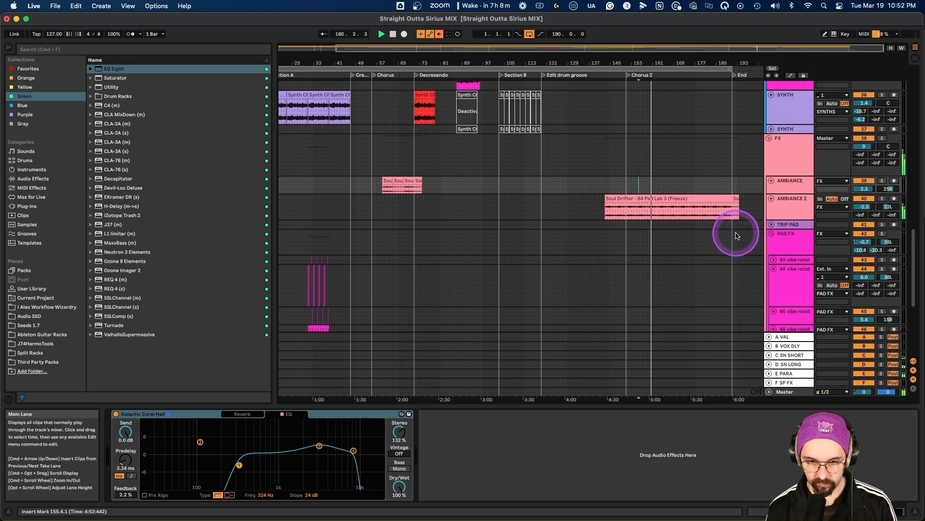
{"action": "key", "text": "space"}
Show the PAD FX group's devices and set the playback start at bar 30, just before its clips.
{"action": "scroll", "coordinate": [733, 237], "scroll_direction": "down", "scroll_amount": 1}
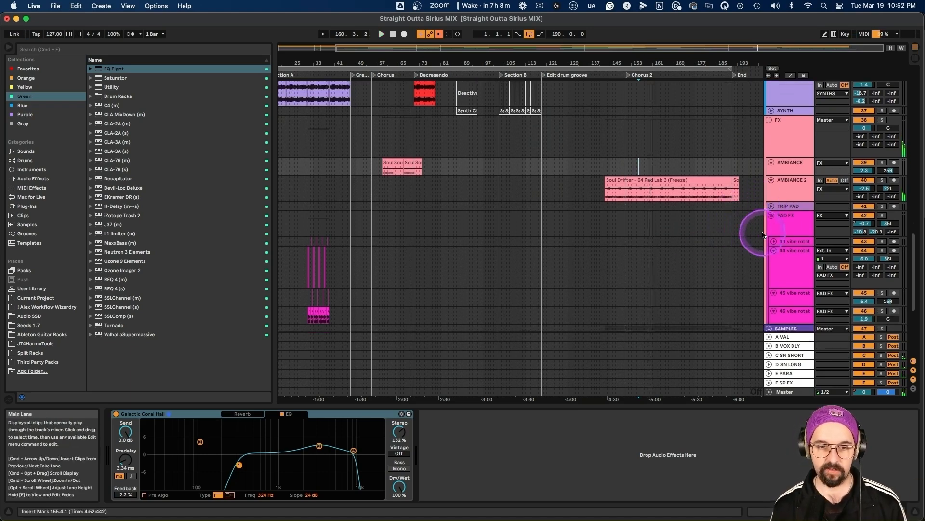
{"action": "left_click", "coordinate": [784, 225]}
{"action": "scroll", "coordinate": [413, 257], "scroll_direction": "left", "scroll_amount": 2}
{"action": "scroll", "coordinate": [413, 258], "scroll_direction": "left", "scroll_amount": 1}
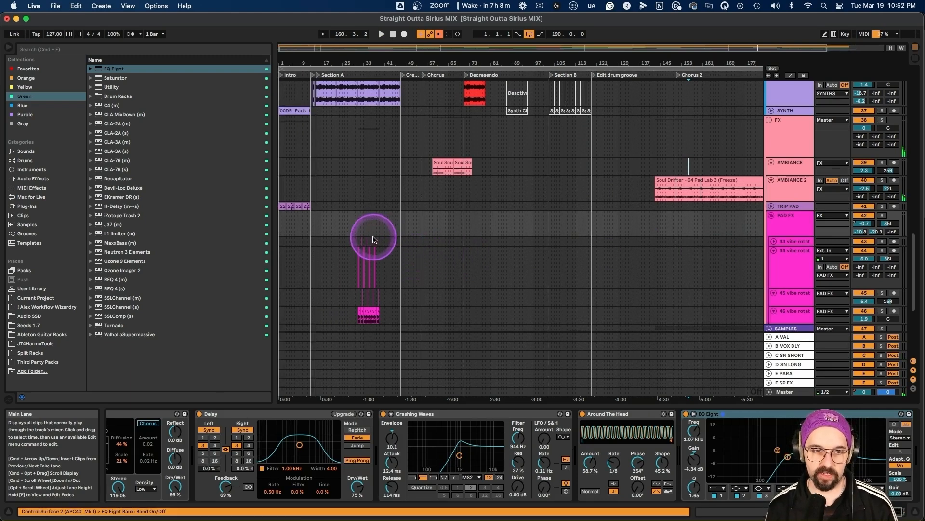
{"action": "left_click", "coordinate": [357, 236]}
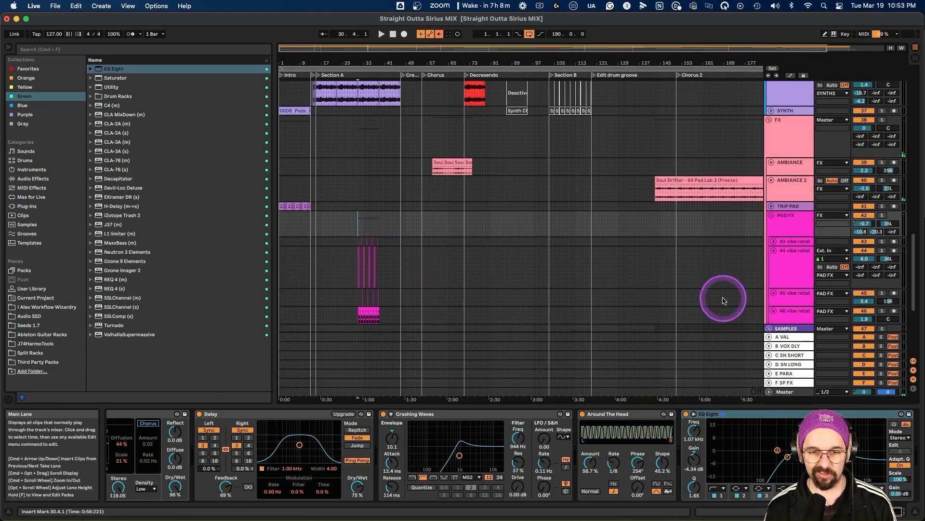
{"action": "left_click", "coordinate": [785, 233]}
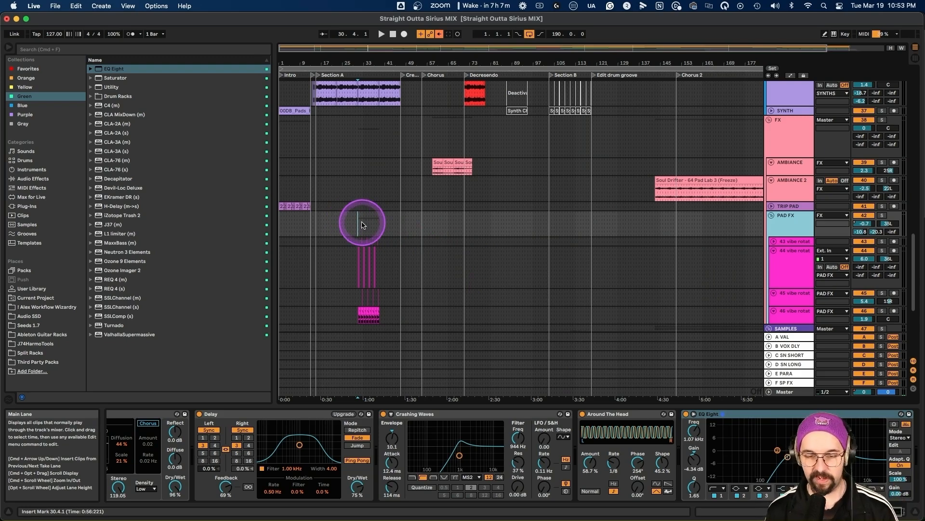
Play the PAD FX passage in Section A, comparing the group soloed and in the full mix.
{"action": "key", "text": "space"}
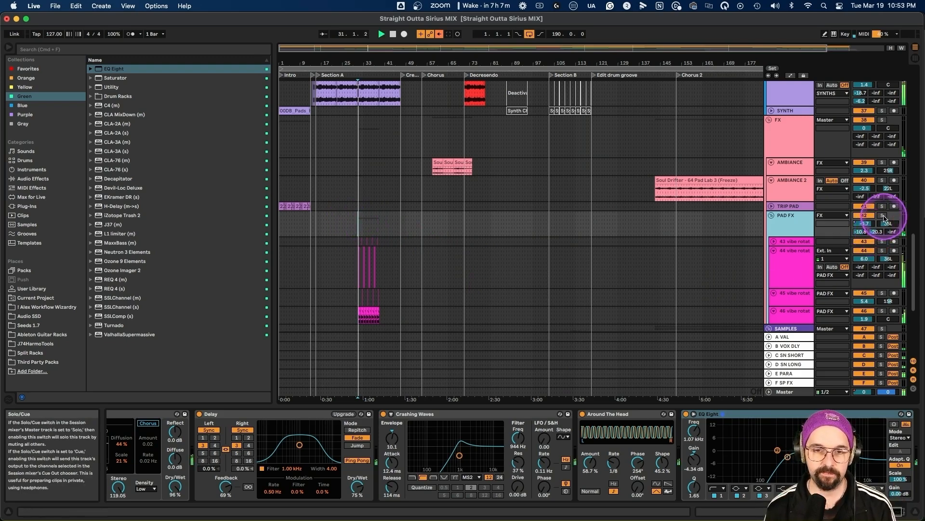
{"action": "left_click", "coordinate": [882, 216]}
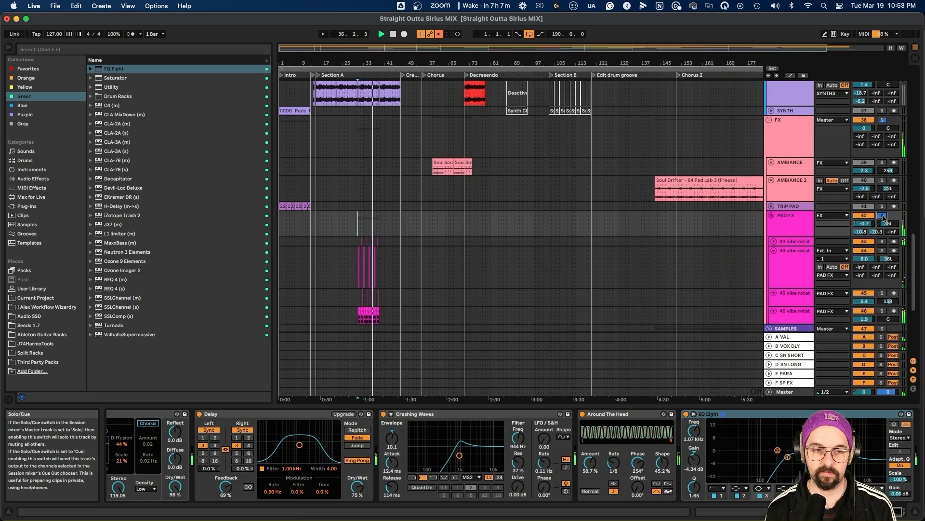
{"action": "left_click", "coordinate": [882, 216]}
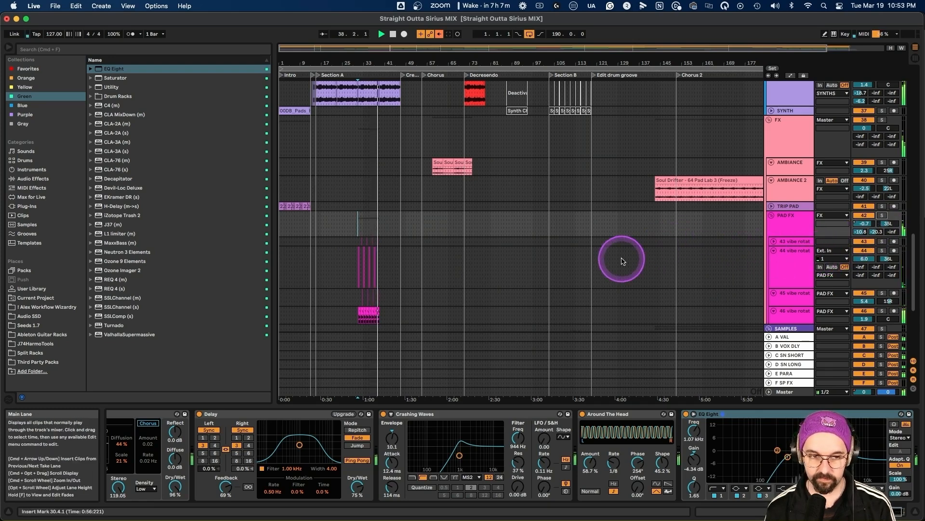
{"action": "scroll", "coordinate": [621, 261], "scroll_direction": "down", "scroll_amount": 5}
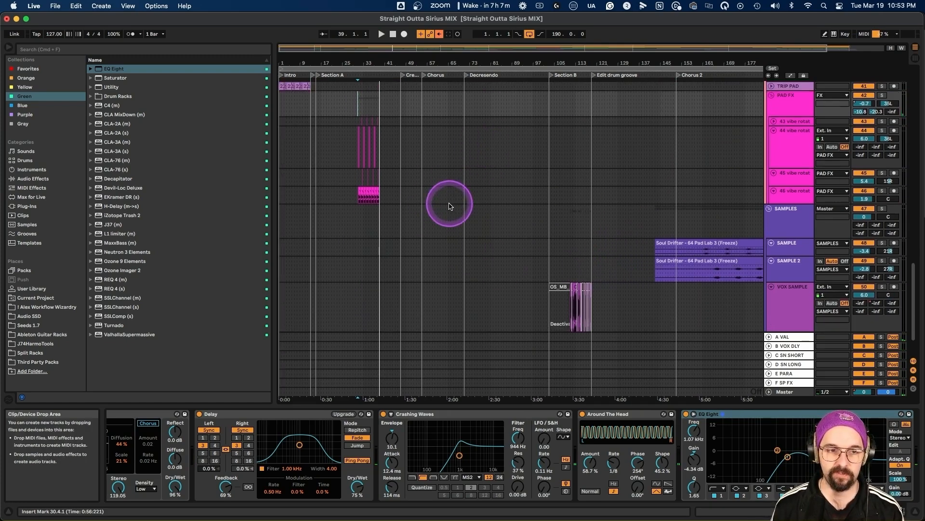
Solo the SAMPLE and SAMPLE 2 tracks and play their clips in Chorus 2, including from around bar 166.
{"action": "left_click_drag", "start_coordinate": [446, 203], "coordinate": [352, 134]}
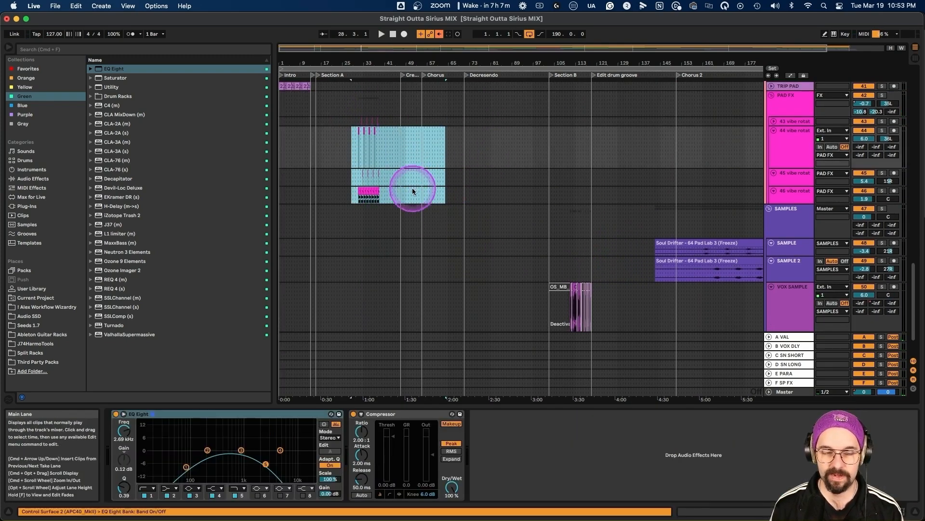
{"action": "left_click", "coordinate": [604, 246]}
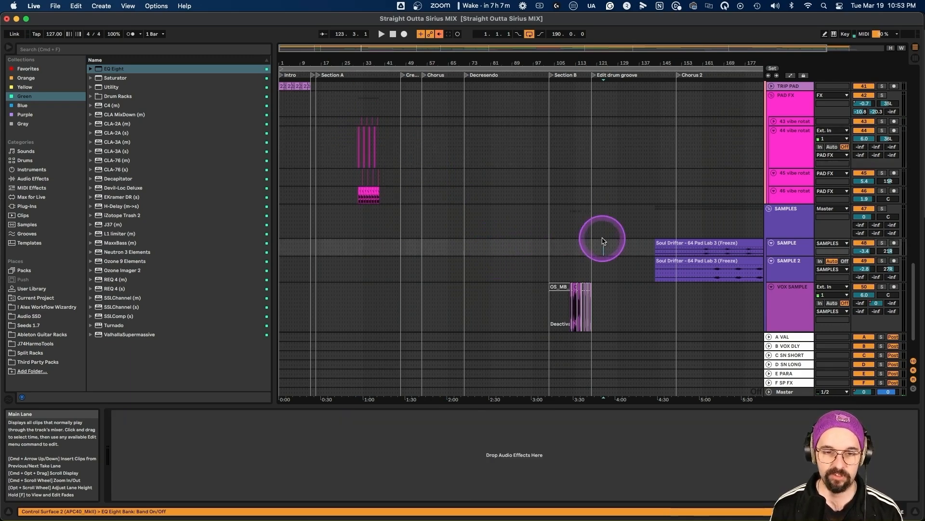
{"action": "scroll", "coordinate": [600, 250], "scroll_direction": "right", "scroll_amount": 3}
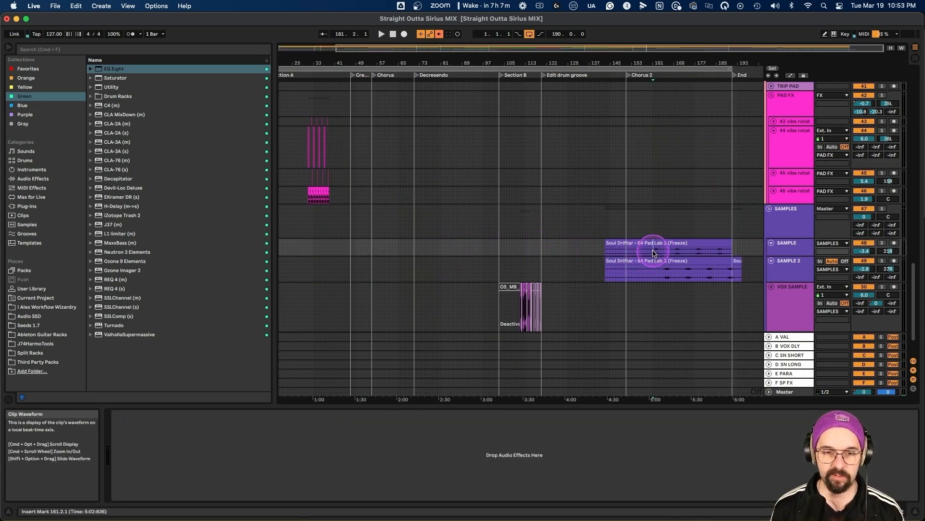
{"action": "left_click", "coordinate": [882, 243]}
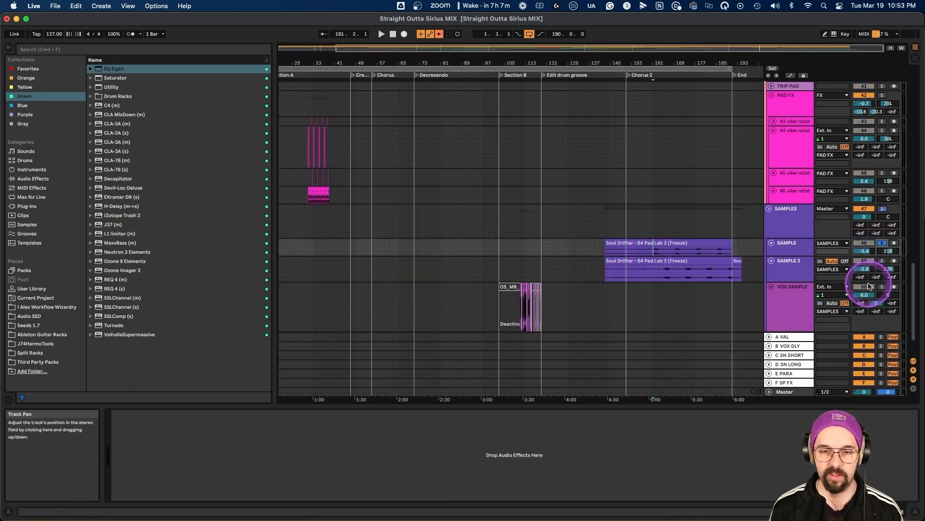
{"action": "left_click", "coordinate": [882, 261]}
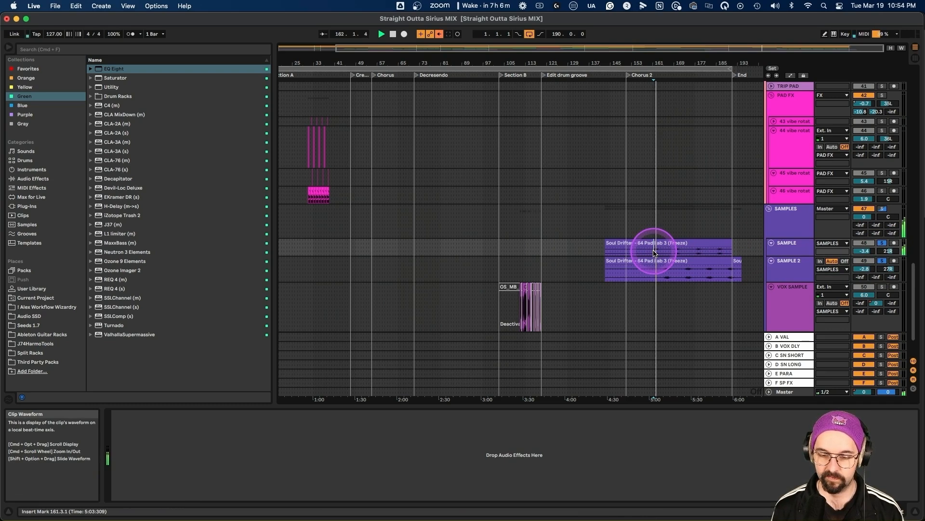
{"action": "left_click", "coordinate": [659, 256]}
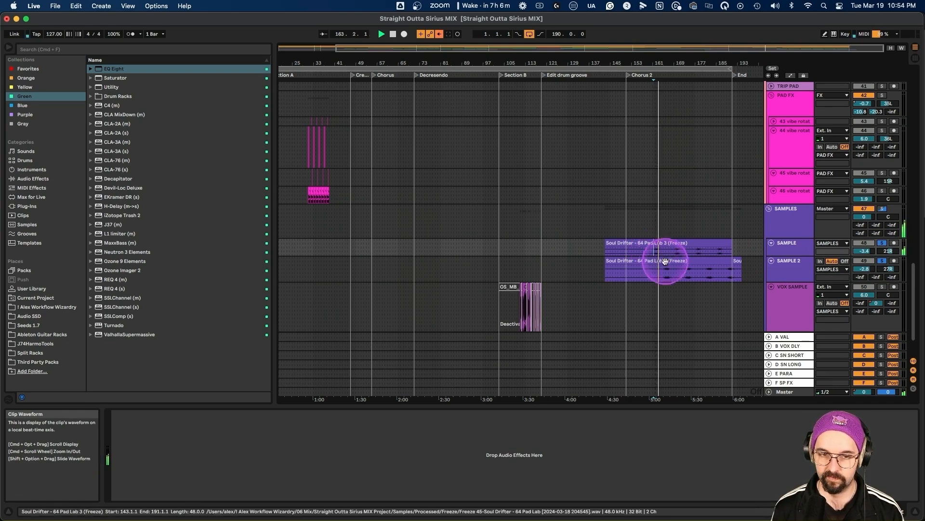
{"action": "left_click", "coordinate": [668, 276]}
{"action": "key", "text": "space"}
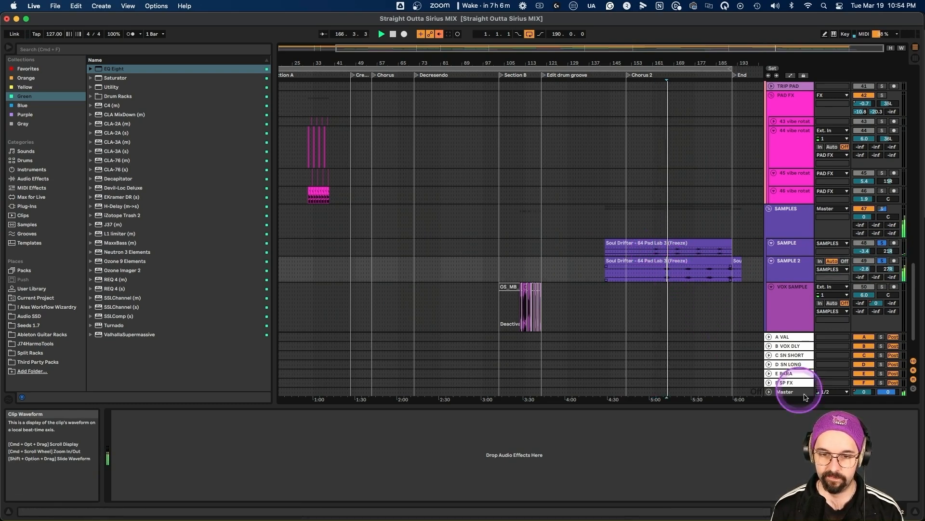
{"action": "key", "text": "space"}
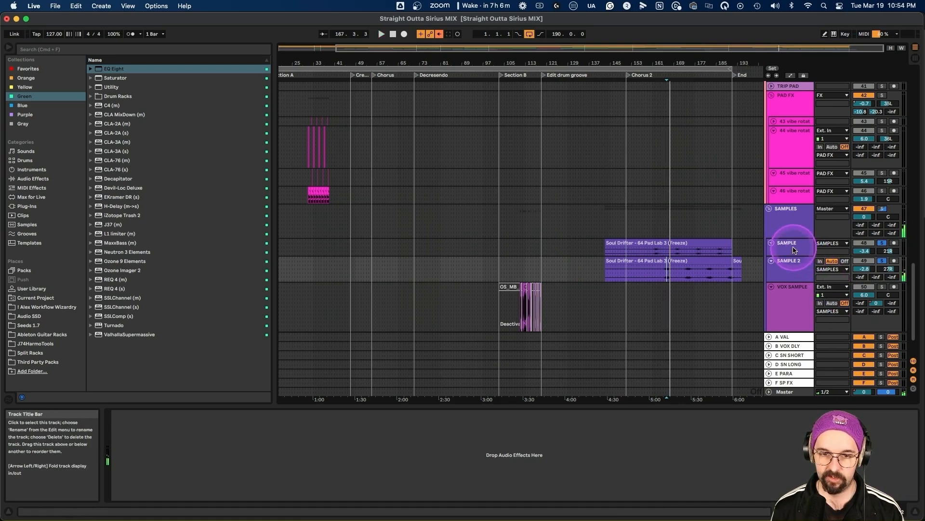
Unsolo the SAMPLE and SAMPLE 2 tracks and play the full mix from bar 161.
{"action": "left_click", "coordinate": [785, 219]}
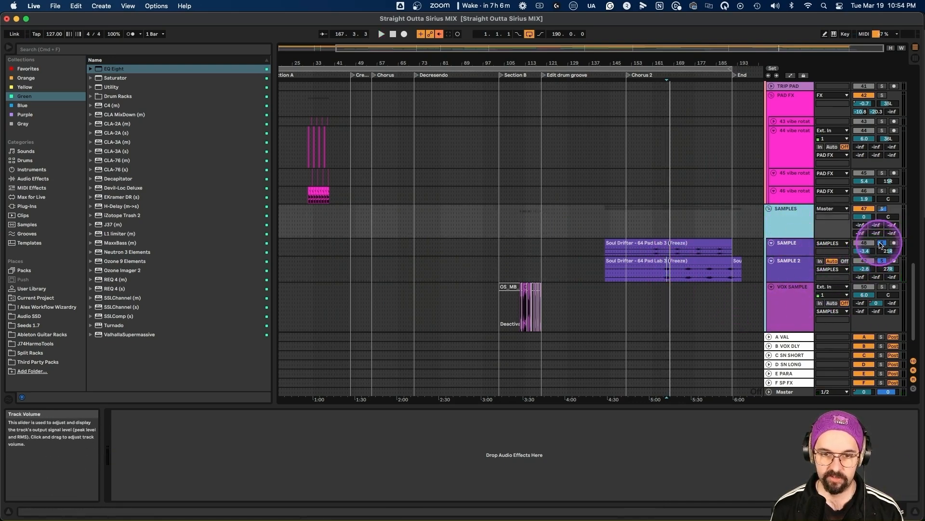
{"action": "left_click", "coordinate": [881, 243]}
{"action": "left_click", "coordinate": [647, 247]}
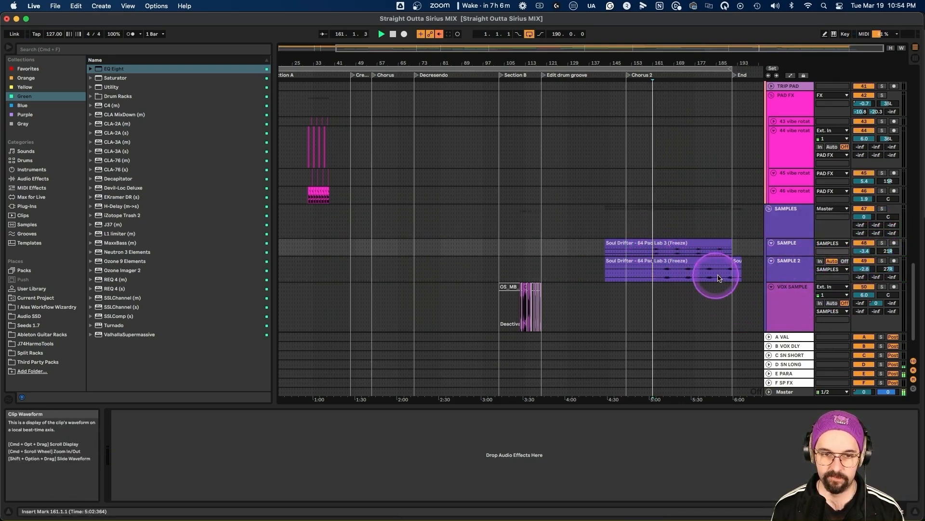
{"action": "key", "text": "space"}
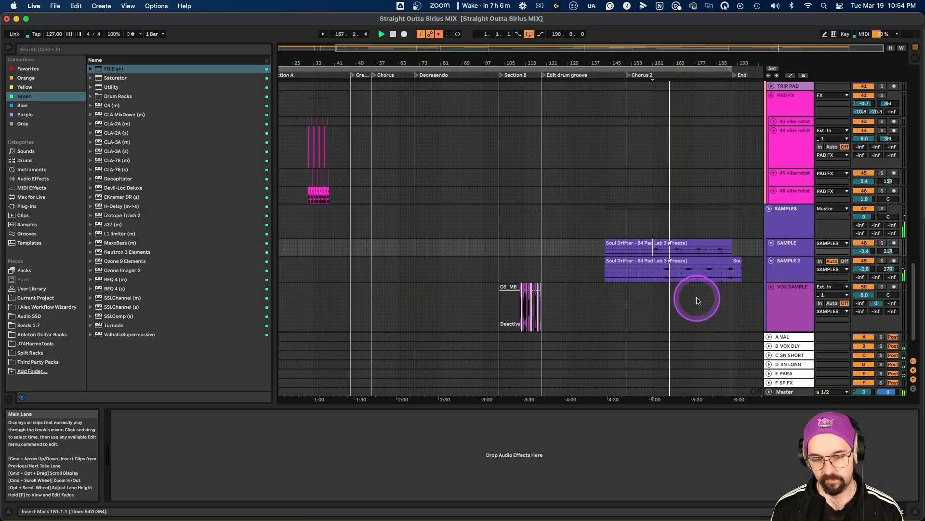
{"action": "scroll", "coordinate": [707, 316], "scroll_direction": "down", "scroll_amount": 2}
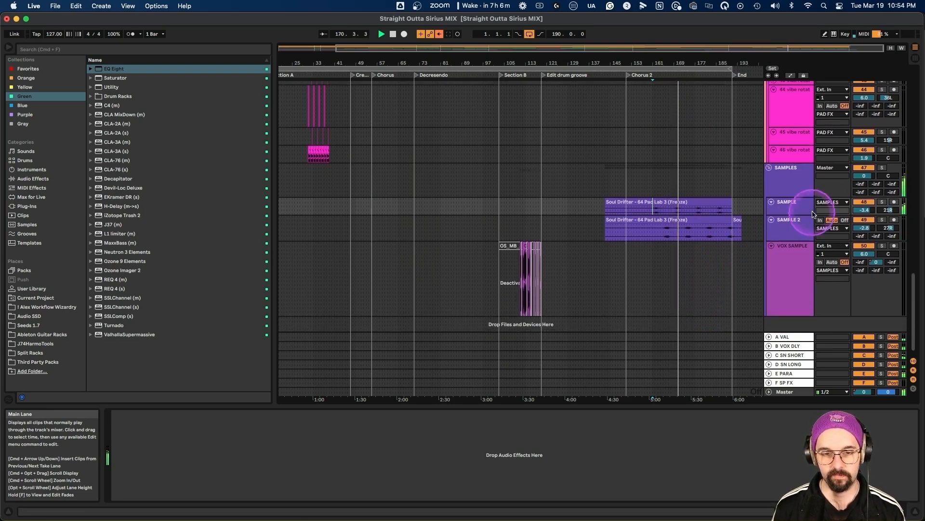
Solo the SAMPLE track, play its clip from around bar 170, and unsolo the track.
{"action": "left_click", "coordinate": [882, 202]}
{"action": "left_click", "coordinate": [688, 211]}
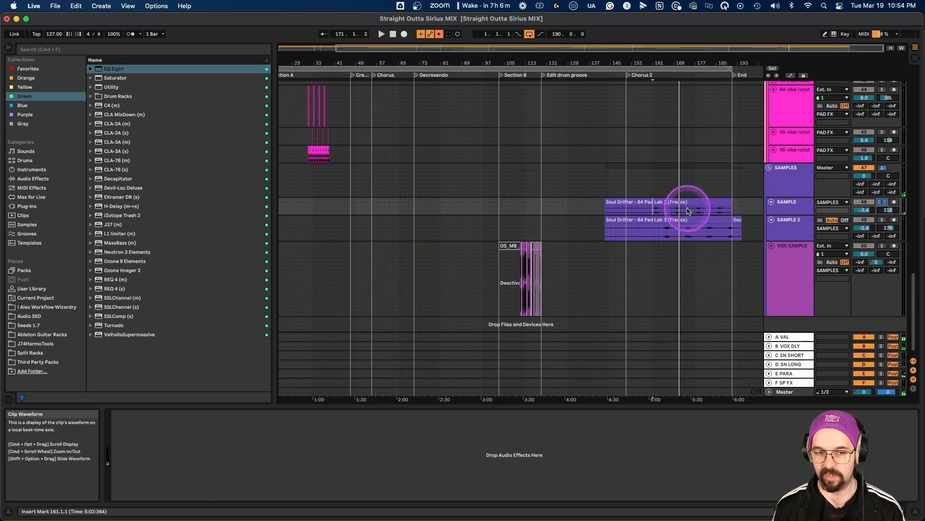
{"action": "left_click", "coordinate": [677, 212]}
{"action": "key", "text": "space"}
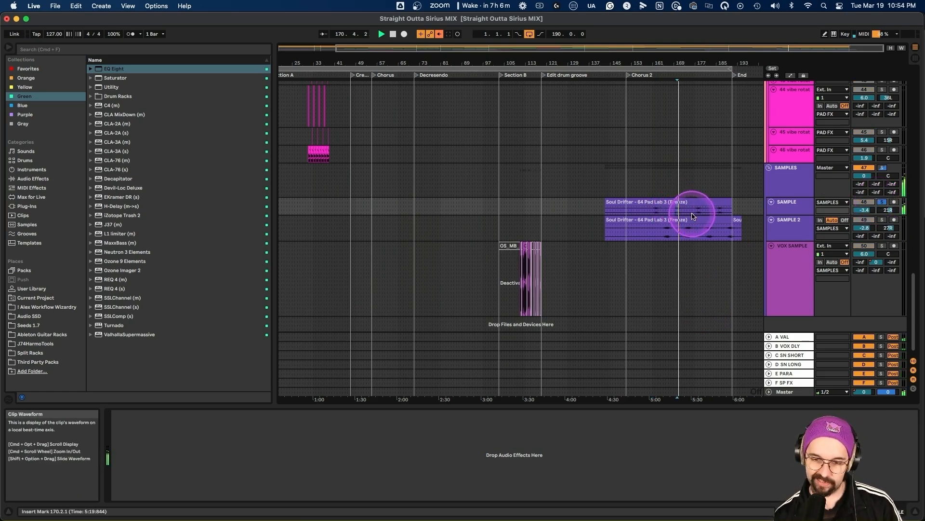
{"action": "key", "text": "space"}
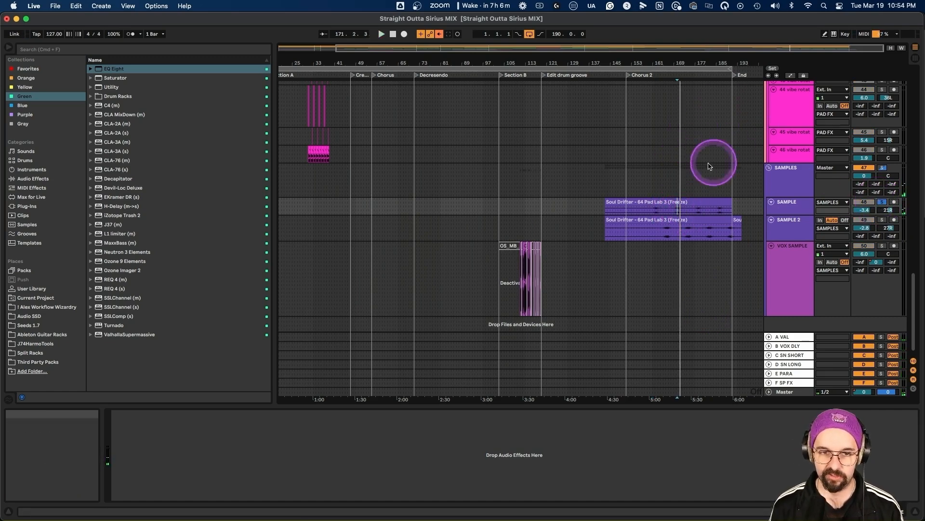
{"action": "left_click", "coordinate": [885, 203]}
{"action": "scroll", "coordinate": [561, 256], "scroll_direction": "down", "scroll_amount": 1}
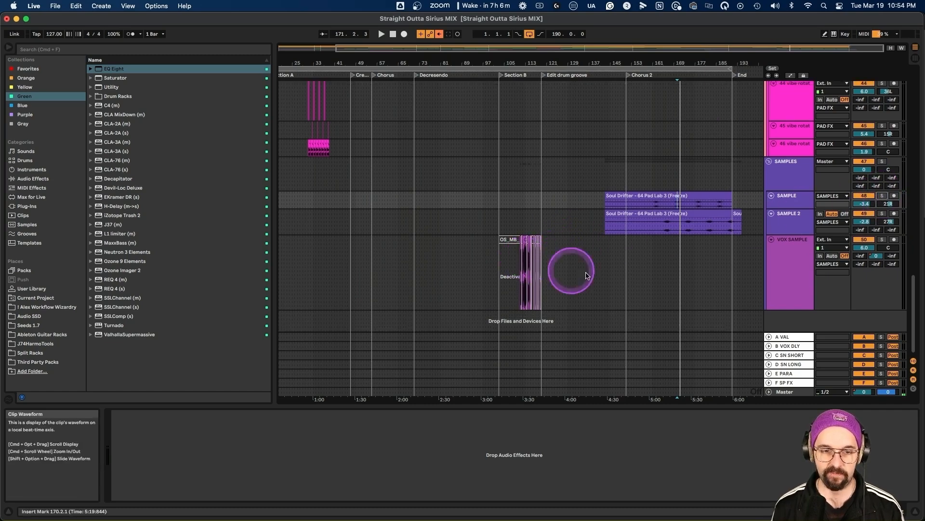
Show the VOX SAMPLE track's devices, set its volume to 3.1 dB and place the playback start at bar 111.
{"action": "left_click", "coordinate": [775, 262]}
{"action": "left_click", "coordinate": [523, 271]}
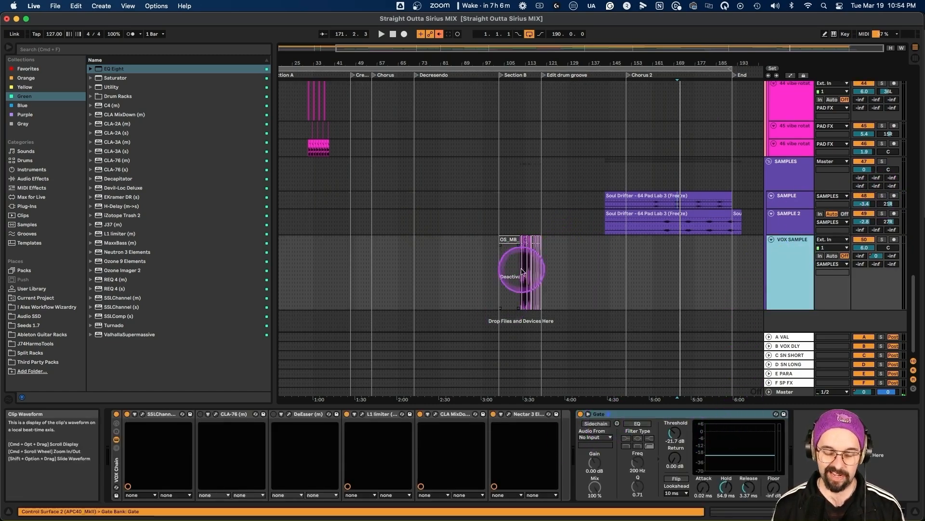
{"action": "key", "text": "z"}
{"action": "left_click_drag", "start_coordinate": [863, 247], "coordinate": [864, 250]}
{"action": "left_click", "coordinate": [518, 280]}
{"action": "left_click", "coordinate": [468, 256]}
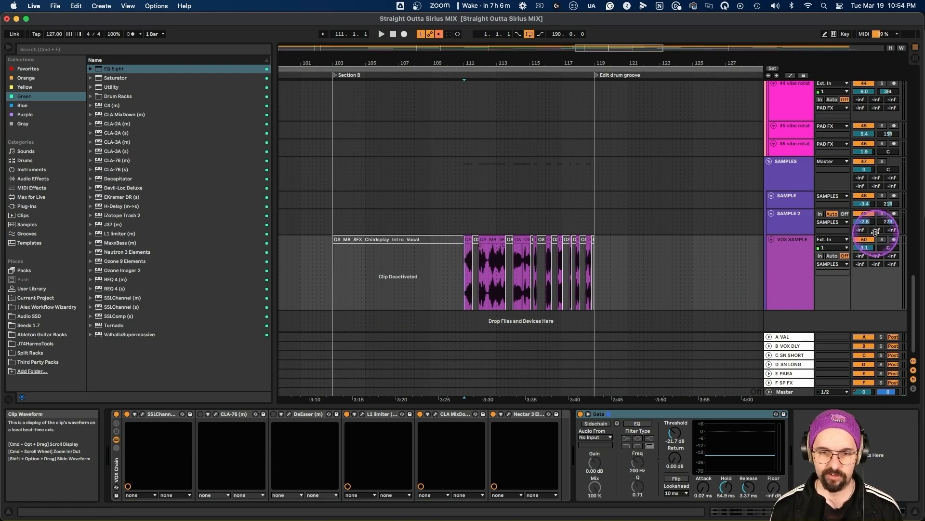
Play the VOX SAMPLE clips in Section B from bar 111 and again from around bar 110.
{"action": "key", "text": "space"}
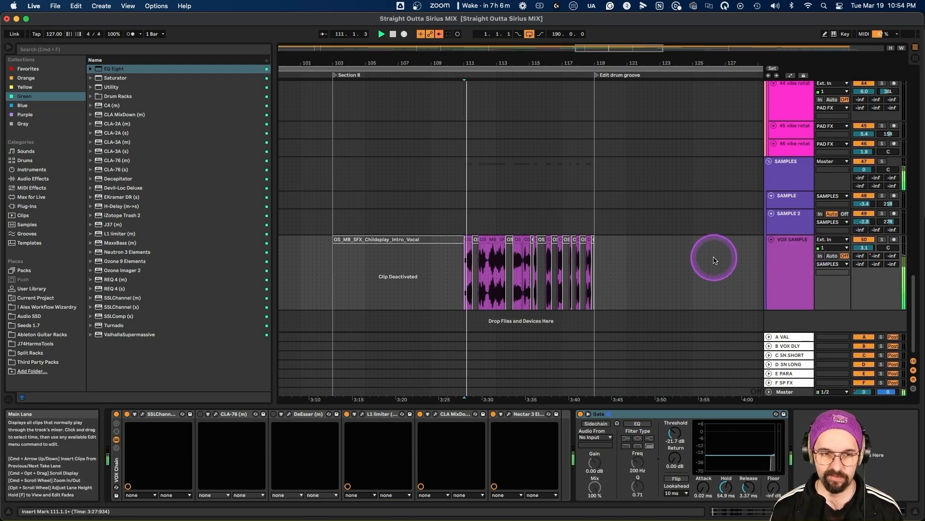
{"action": "left_click", "coordinate": [882, 240]}
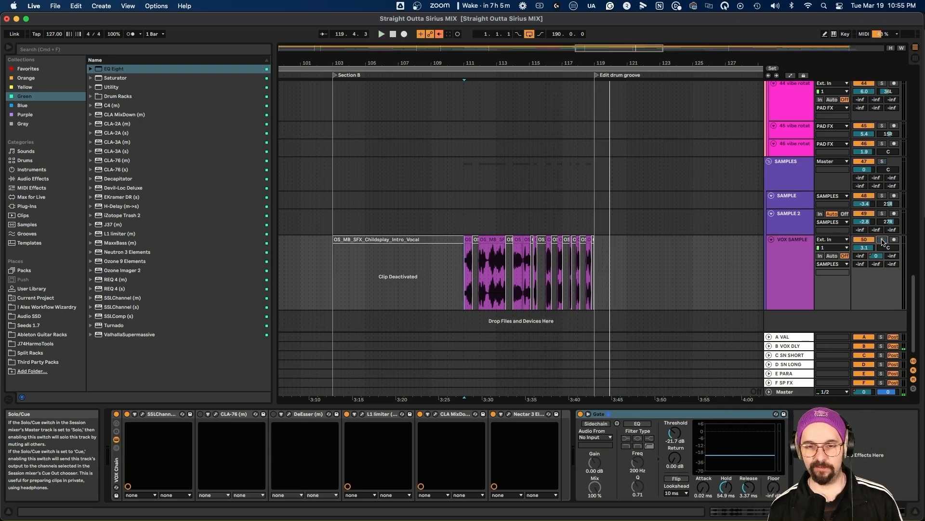
{"action": "left_click", "coordinate": [453, 264]}
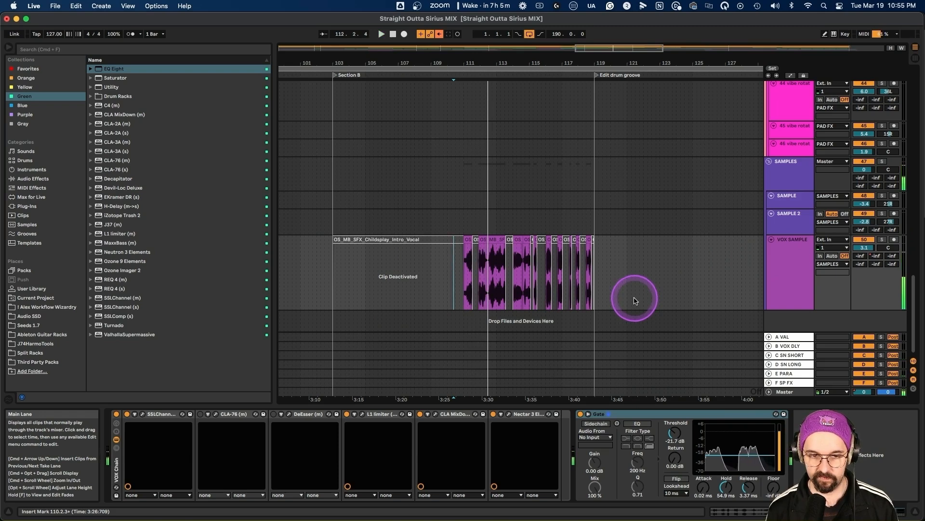
{"action": "left_click", "coordinate": [464, 222]}
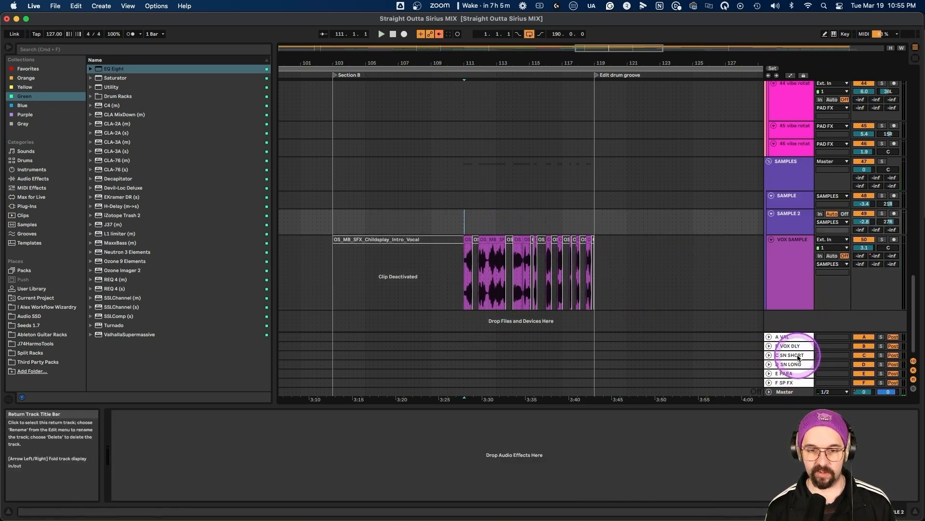
Examine the devices on the PARA, SN LONG, SN SHORT, VAL and VOX DLY return tracks.
{"action": "left_click", "coordinate": [785, 373]}
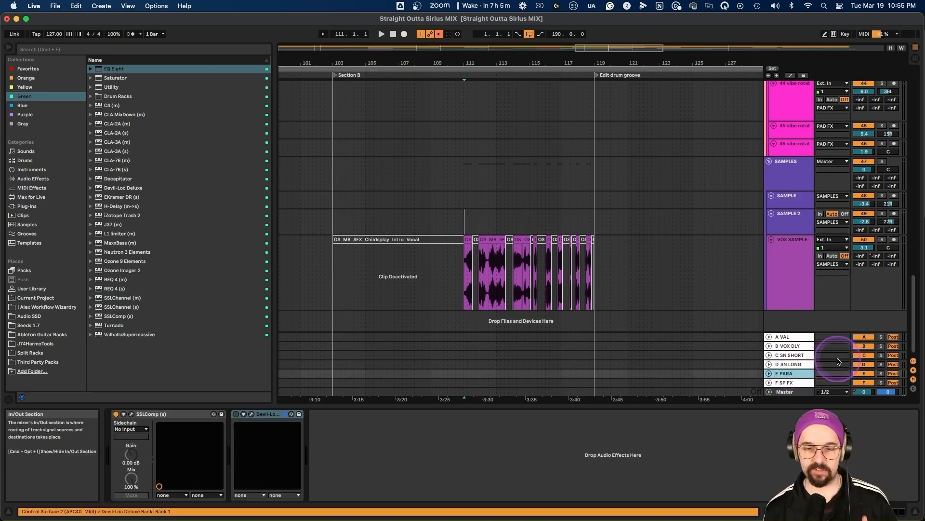
{"action": "left_click", "coordinate": [793, 364]}
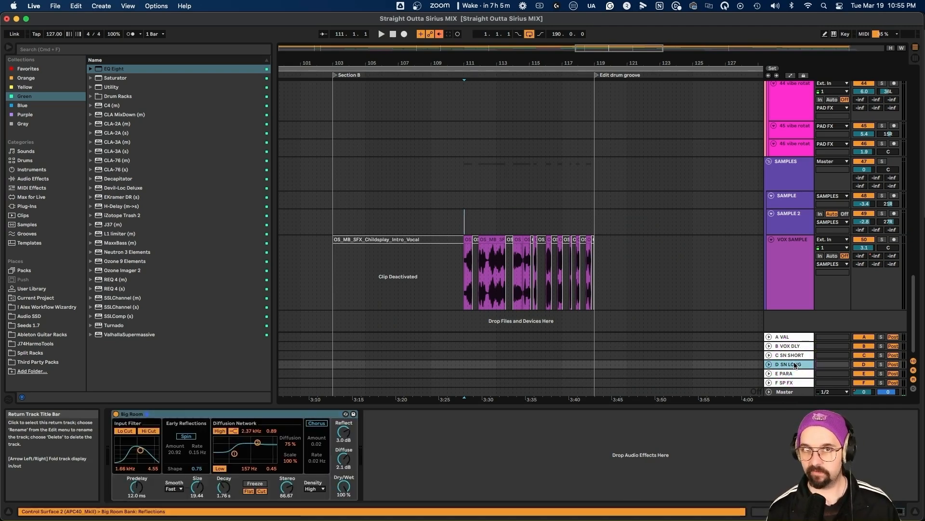
{"action": "left_click", "coordinate": [791, 355]}
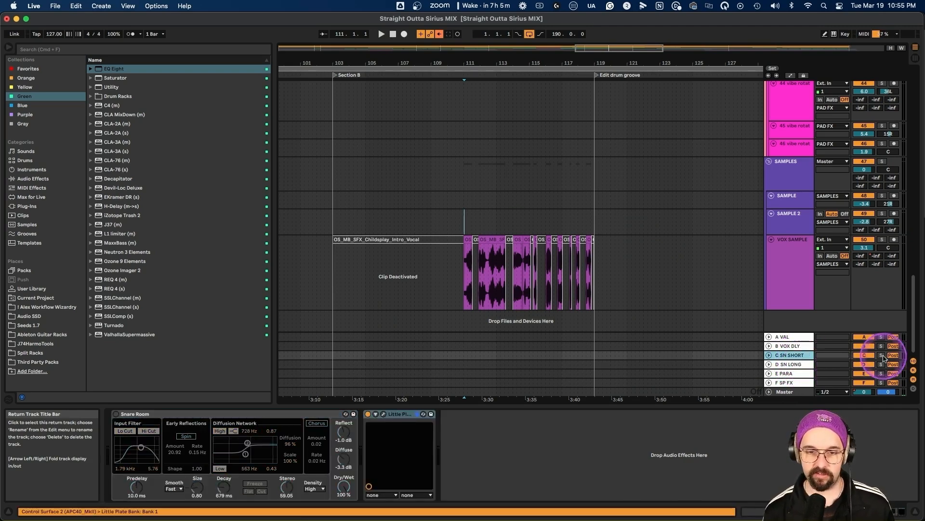
{"action": "left_click", "coordinate": [791, 337]}
{"action": "left_click", "coordinate": [793, 346]}
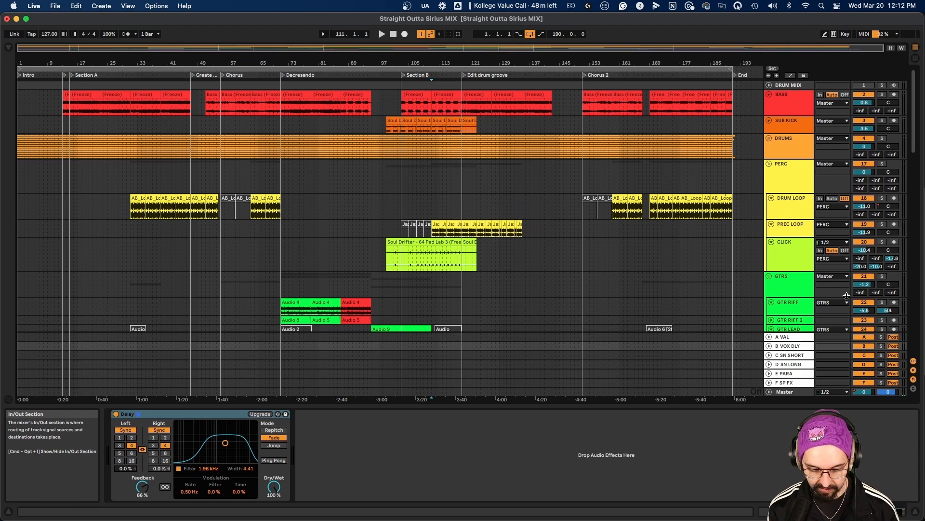
Switch to Notion, check off Process tracks under Mix Your Track and highlight the "Fix your listed problems first" line.
{"action": "key", "text": "super+Tab"}
{"action": "key", "text": "super+Tab"}
{"action": "key", "text": "super+Tab"}
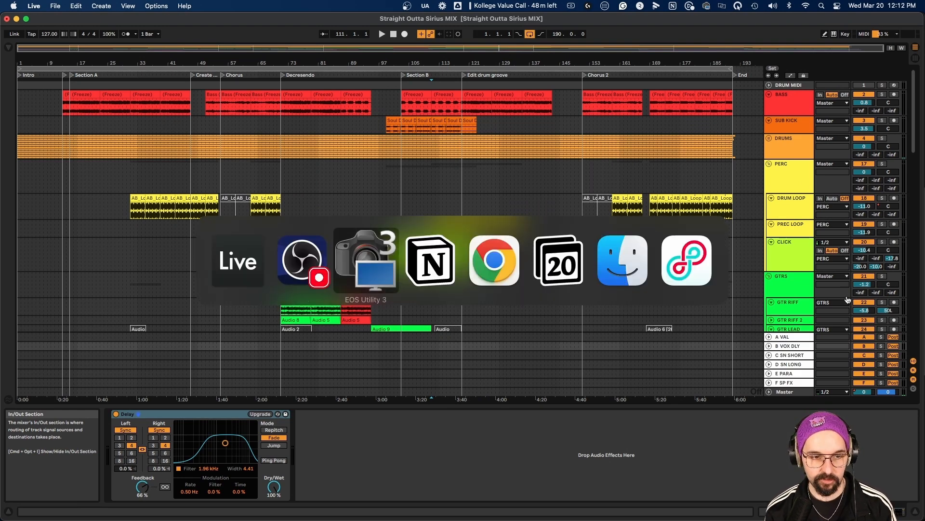
{"action": "scroll", "coordinate": [505, 219], "scroll_direction": "down", "scroll_amount": 1}
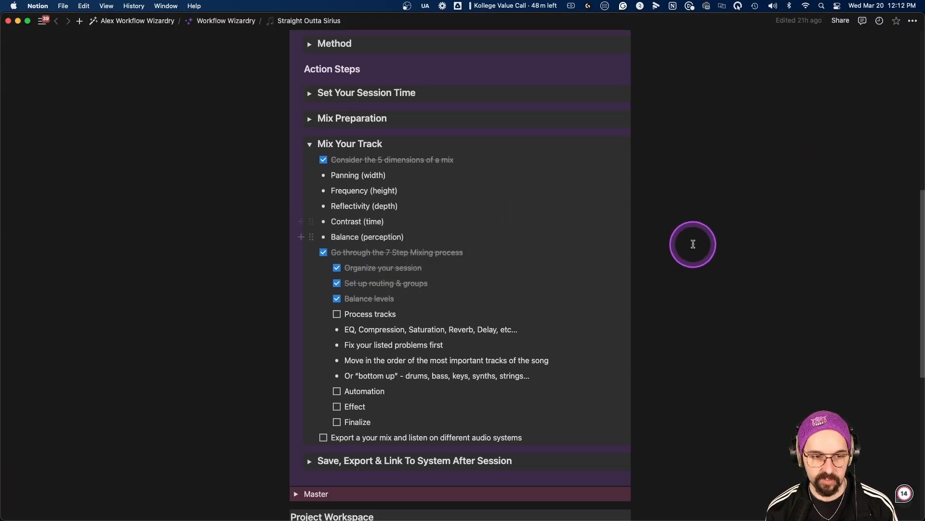
{"action": "scroll", "coordinate": [693, 244], "scroll_direction": "down", "scroll_amount": 2}
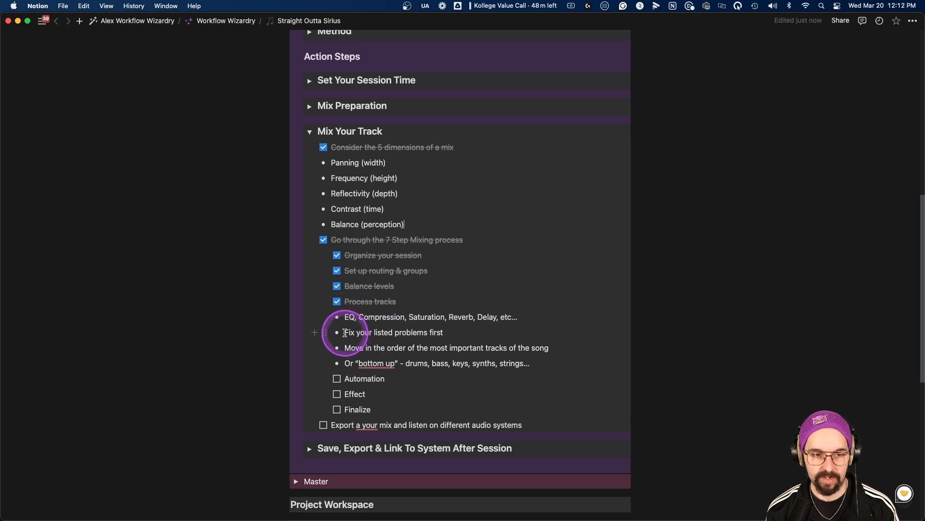
{"action": "left_click_drag", "start_coordinate": [345, 332], "coordinate": [450, 333]}
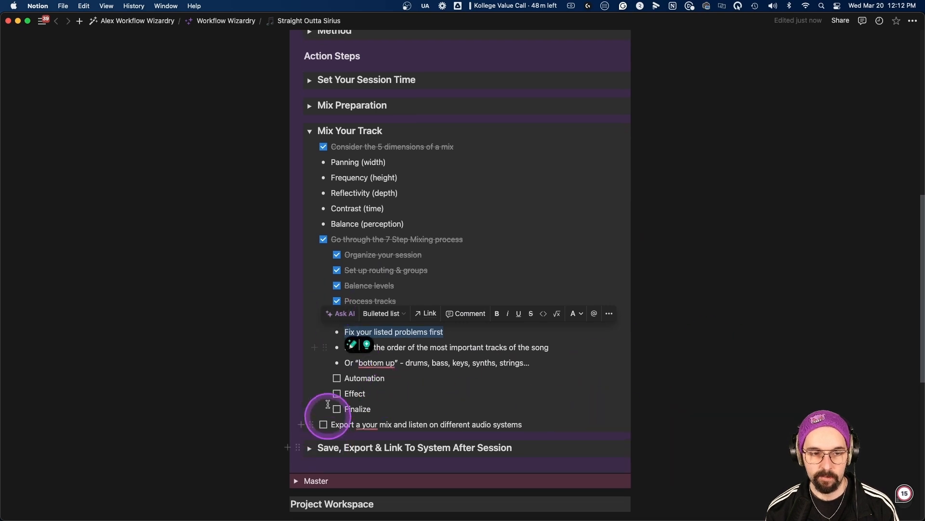
{"action": "left_click", "coordinate": [687, 333]}
Check off the intro synth low end, kick buried by bass, boomy bass and sub kick masking bass problems in the notes.
{"action": "scroll", "coordinate": [684, 335], "scroll_direction": "down", "scroll_amount": 5}
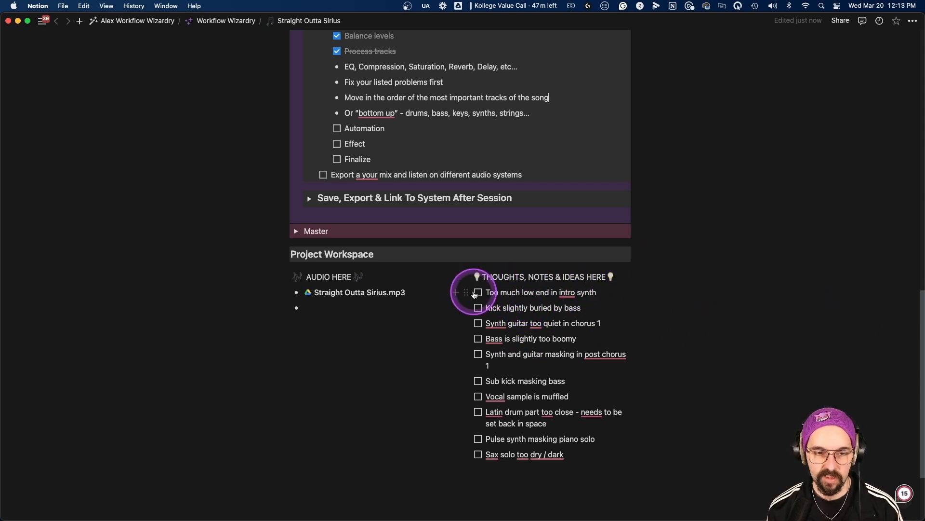
{"action": "left_click", "coordinate": [477, 293]}
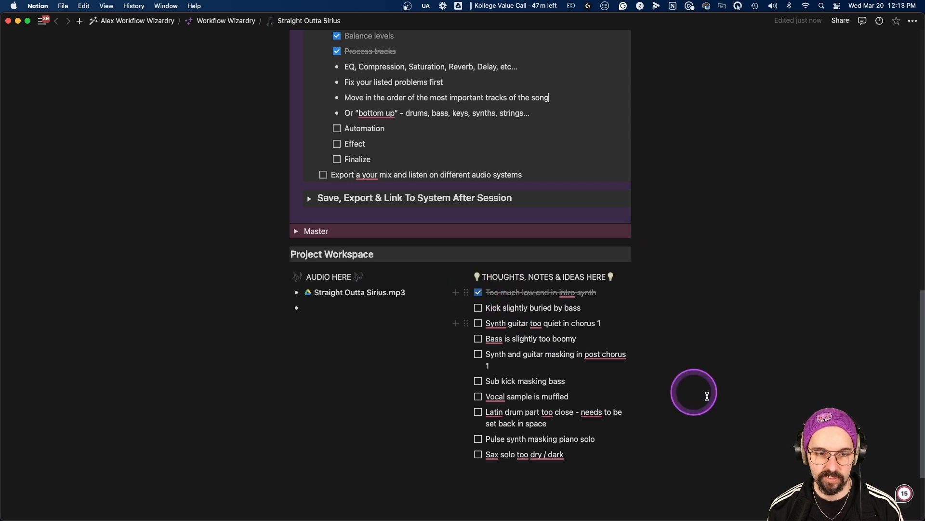
{"action": "left_click", "coordinate": [477, 308]}
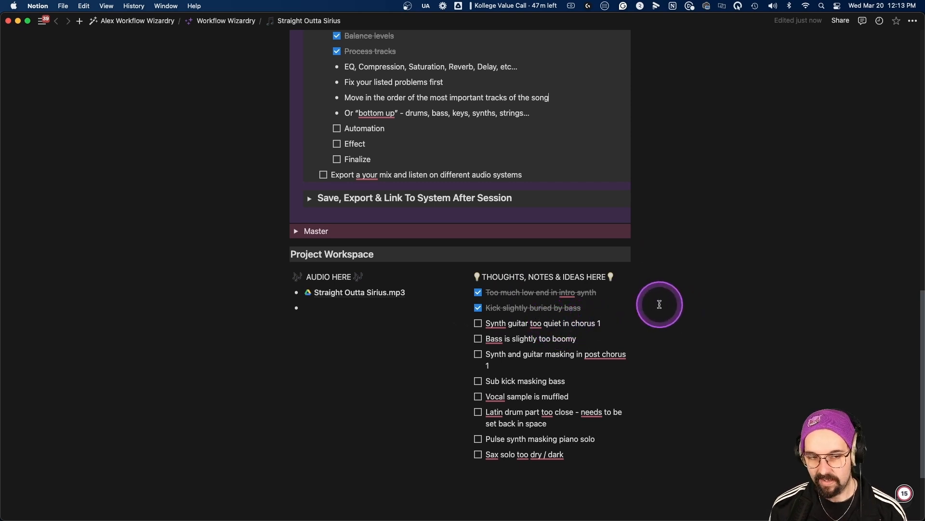
{"action": "left_click", "coordinate": [479, 339]}
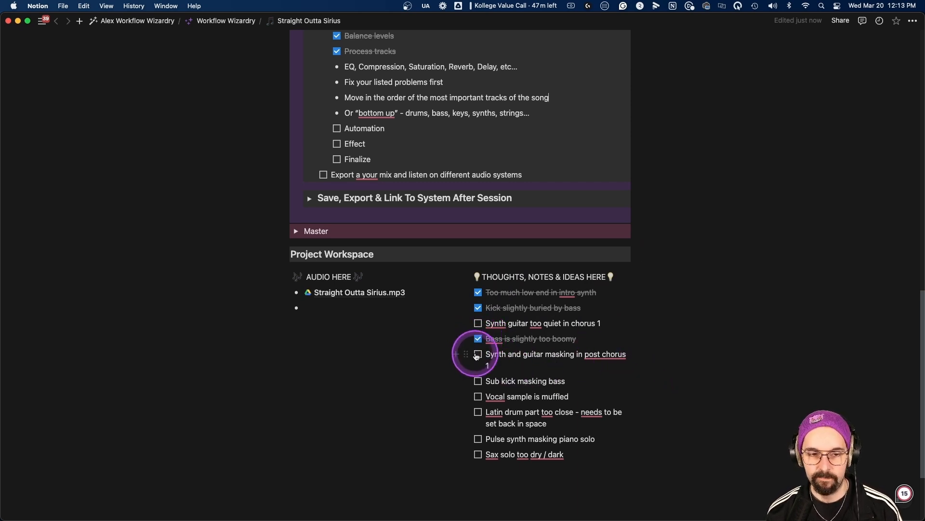
{"action": "left_click", "coordinate": [478, 382]}
{"action": "scroll", "coordinate": [525, 400], "scroll_direction": "down", "scroll_amount": 1}
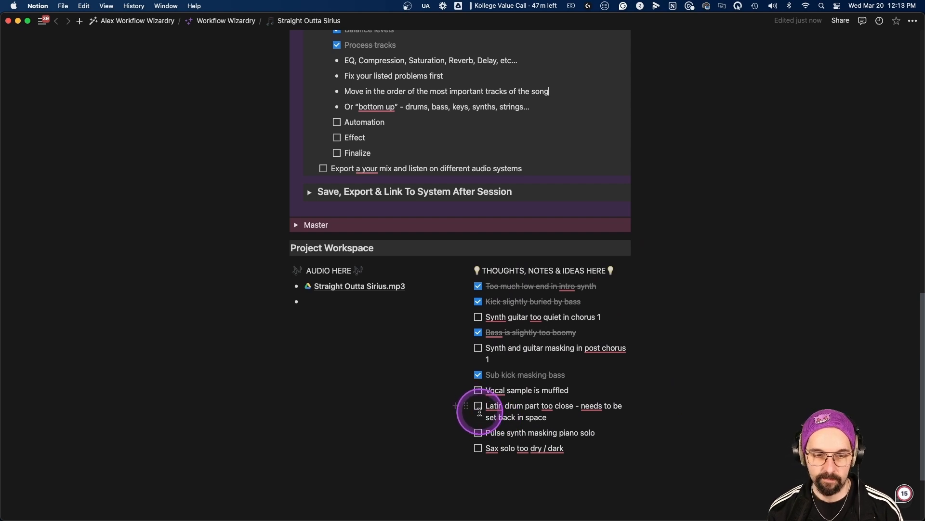
{"action": "scroll", "coordinate": [627, 428], "scroll_direction": "down", "scroll_amount": 1}
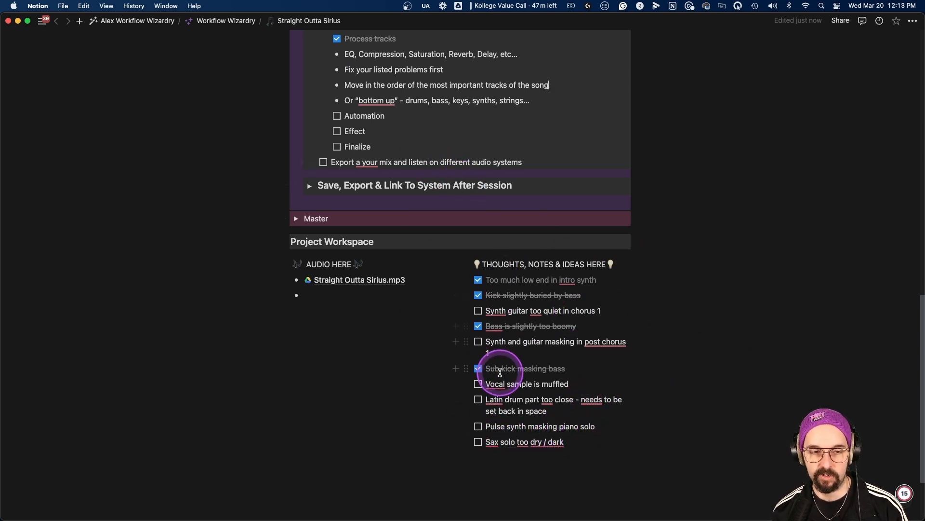
{"action": "left_click_drag", "start_coordinate": [591, 480], "coordinate": [548, 295]}
{"action": "left_click", "coordinate": [785, 295]}
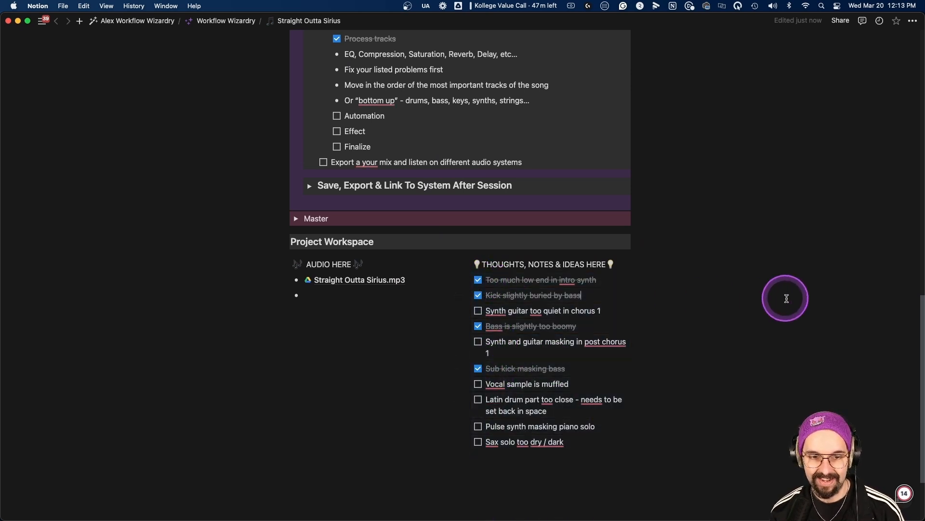
Switch to Live, place the playback start at the Chorus around bar 55 and play the chorus.
{"action": "scroll", "coordinate": [732, 281], "scroll_direction": "up", "scroll_amount": 5}
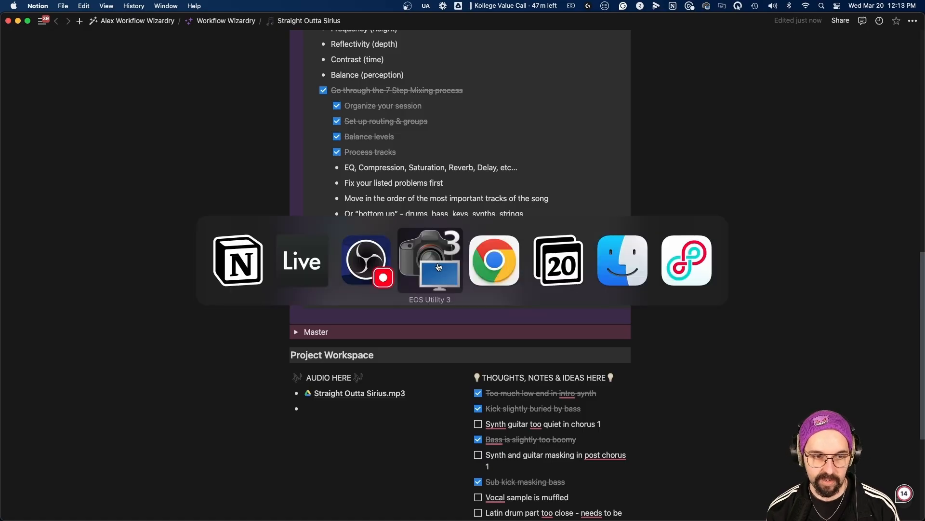
{"action": "key", "text": "super+Tab"}
{"action": "key", "text": "super+Tab"}
{"action": "key", "text": "super+Tab"}
{"action": "key", "text": "super+Tab"}
{"action": "key", "text": "super+Tab"}
{"action": "key", "text": "super+Tab"}
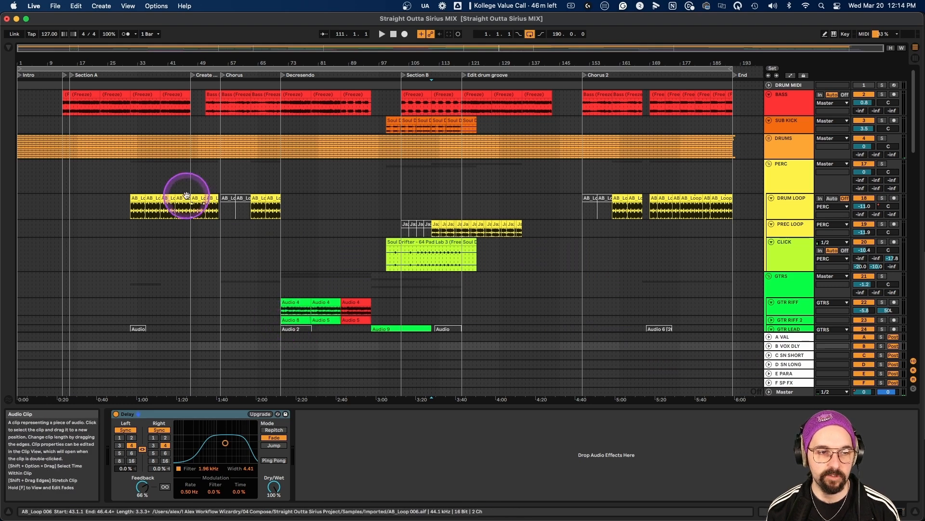
{"action": "left_click", "coordinate": [218, 189]}
{"action": "scroll", "coordinate": [216, 237], "scroll_direction": "down", "scroll_amount": 6}
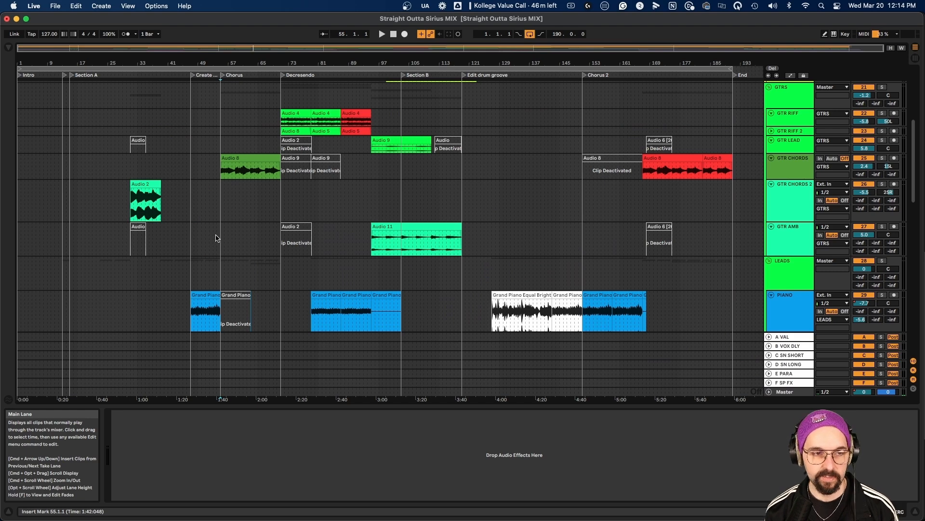
{"action": "left_click", "coordinate": [222, 225]}
{"action": "key", "text": "space"}
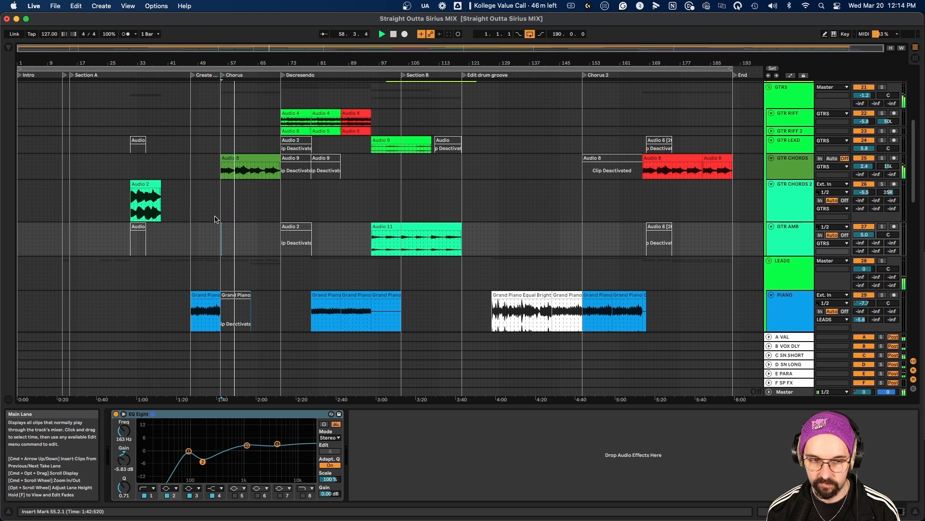
{"action": "left_click", "coordinate": [216, 220]}
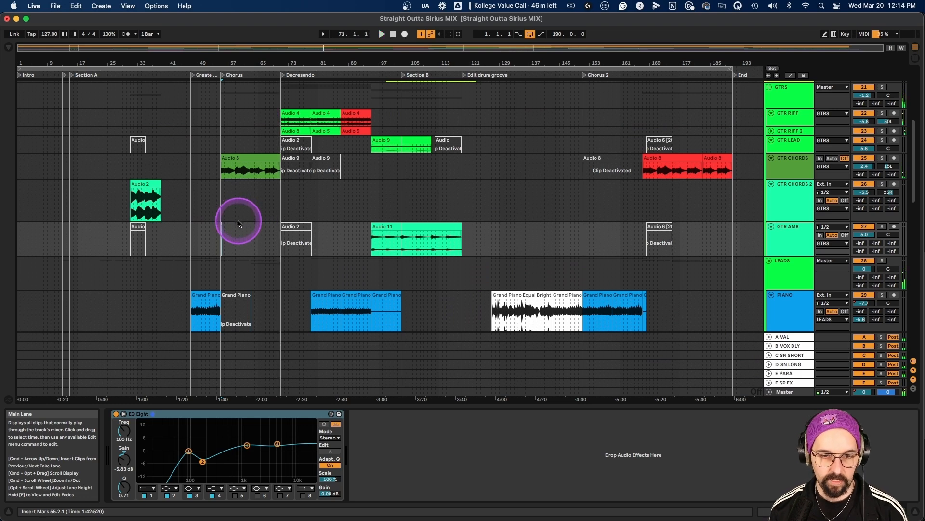
Select the first AMBIANCE clip in the Chorus at bar 59, enlarge its track and show the automation lanes.
{"action": "scroll", "coordinate": [240, 223], "scroll_direction": "up", "scroll_amount": 10}
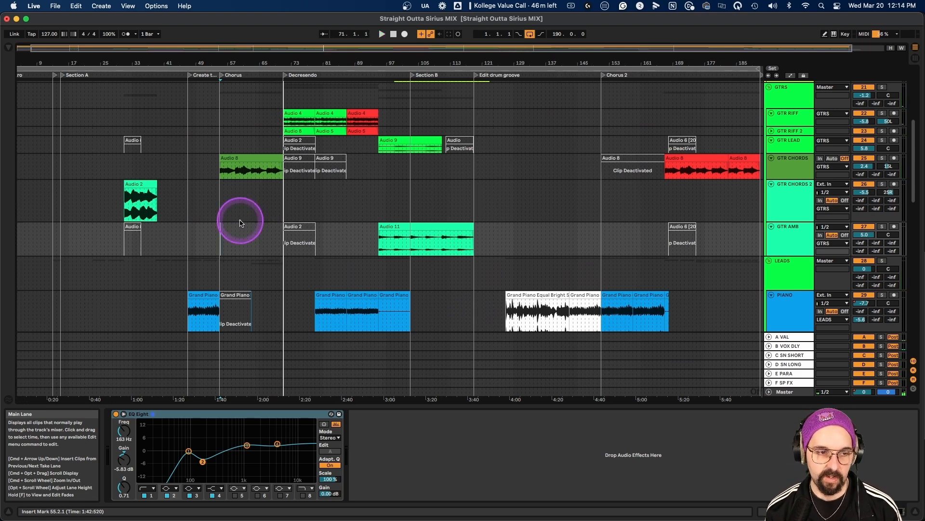
{"action": "scroll", "coordinate": [219, 232], "scroll_direction": "up", "scroll_amount": 5}
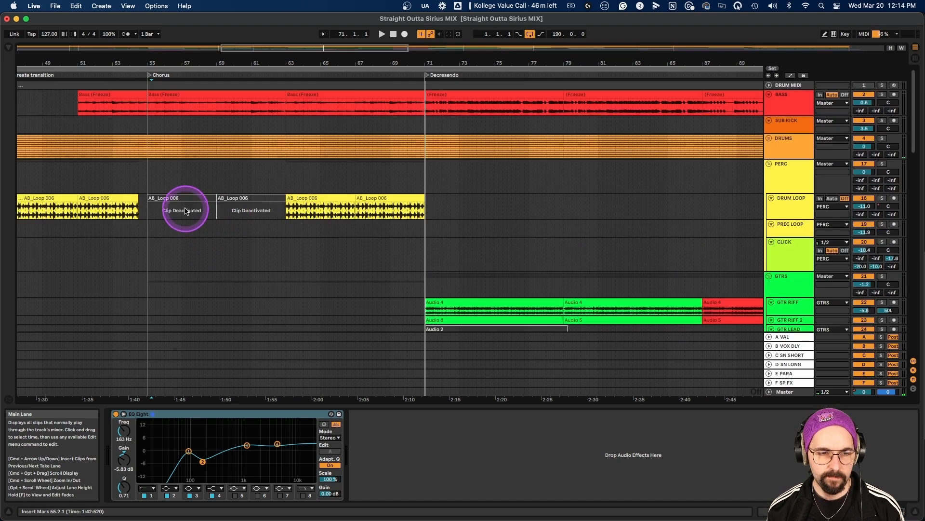
{"action": "scroll", "coordinate": [215, 212], "scroll_direction": "down", "scroll_amount": 4}
{"action": "scroll", "coordinate": [215, 208], "scroll_direction": "down", "scroll_amount": 15}
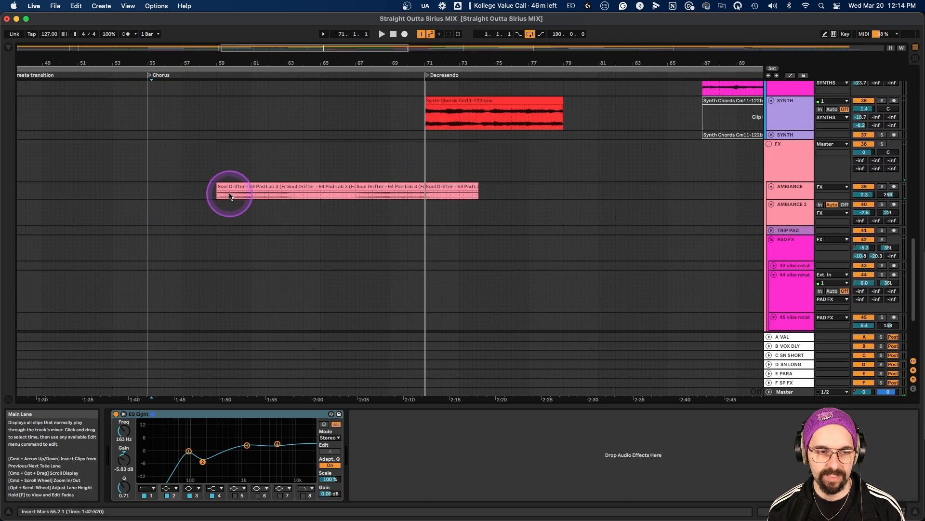
{"action": "left_click", "coordinate": [227, 187]}
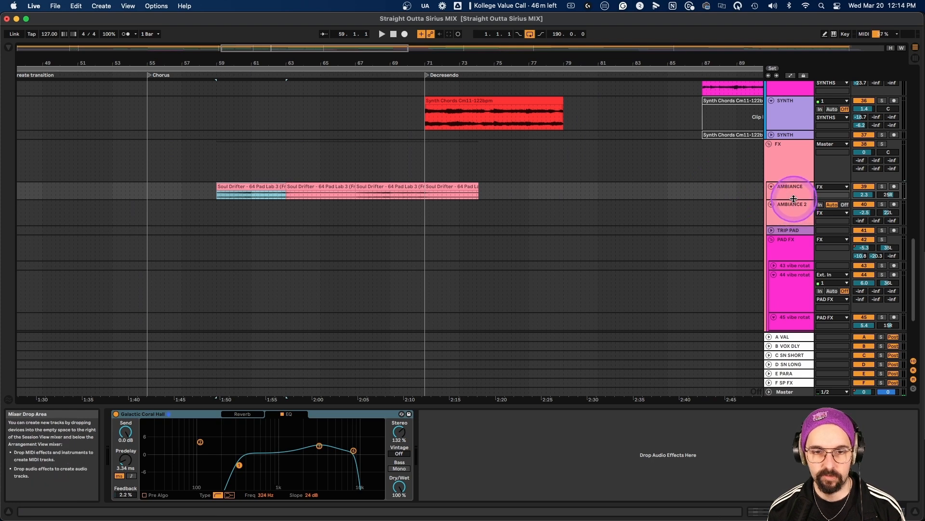
{"action": "left_click_drag", "start_coordinate": [794, 199], "coordinate": [792, 232]}
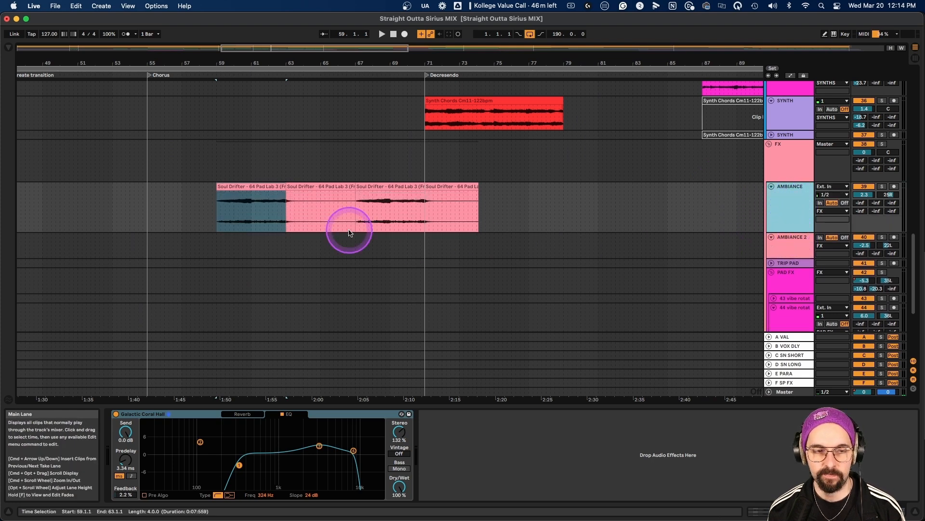
{"action": "scroll", "coordinate": [144, 216], "scroll_direction": "up", "scroll_amount": 6}
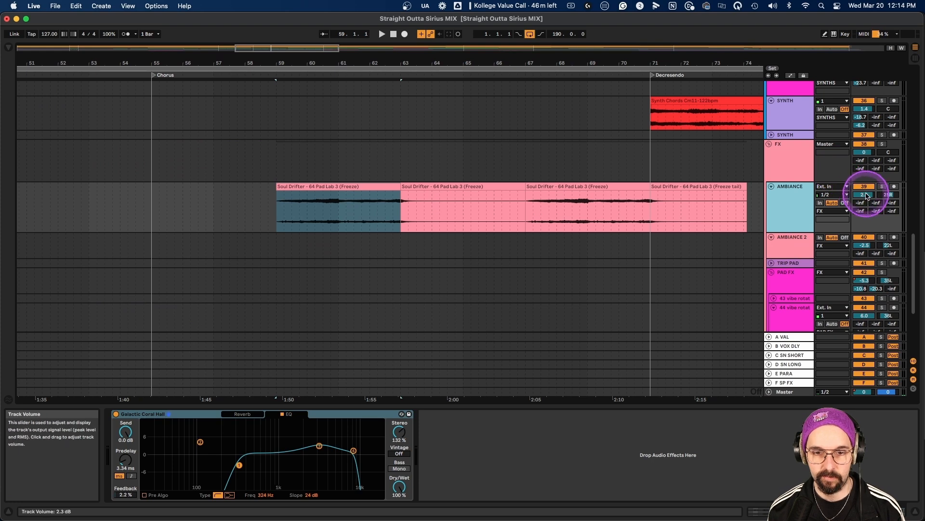
{"action": "key", "text": "a"}
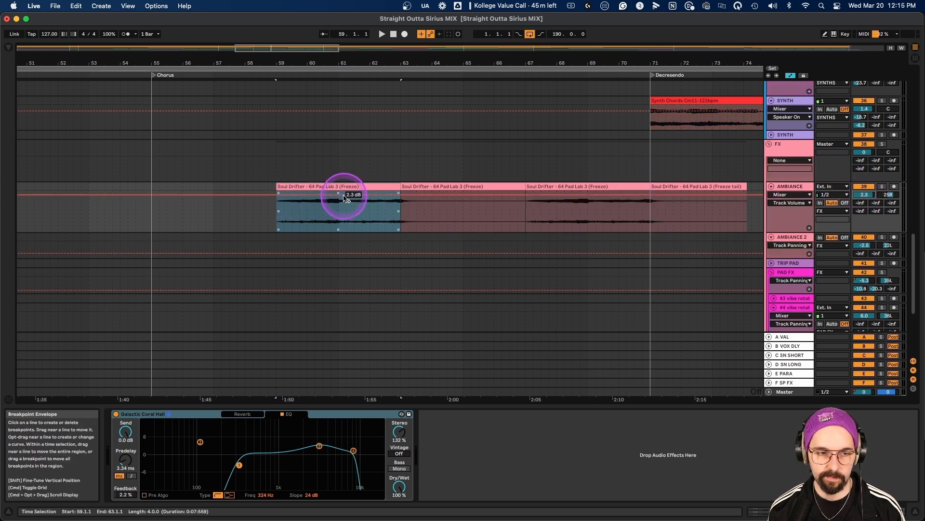
Play the AMBIANCE track's first clip from just before bar 59.
{"action": "left_click", "coordinate": [265, 208]}
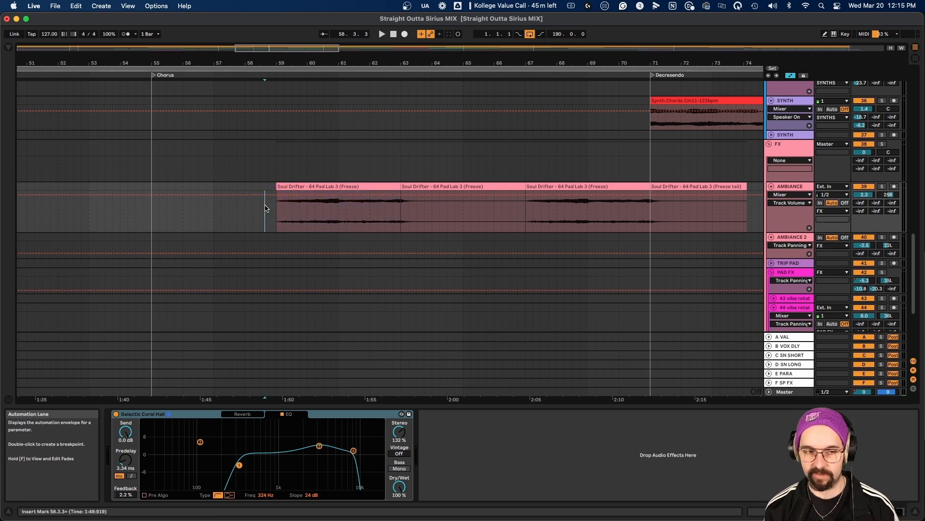
{"action": "key", "text": "space"}
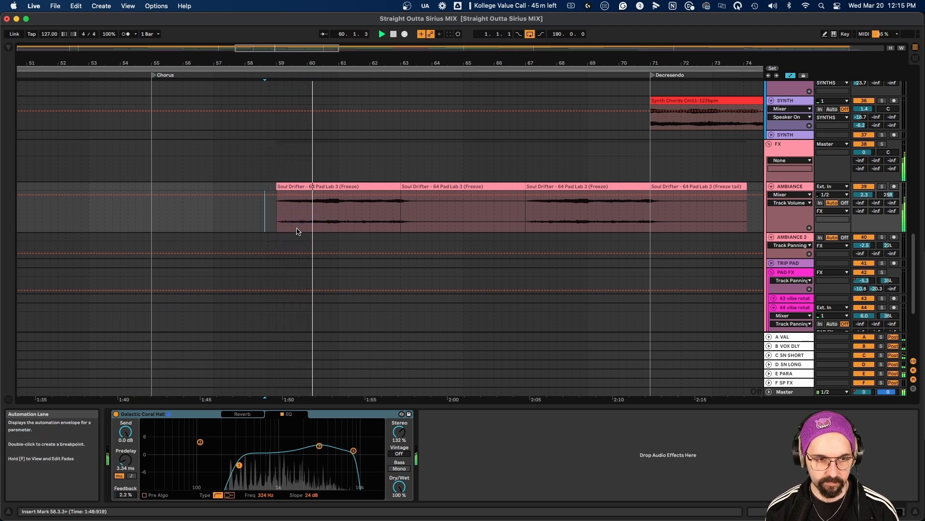
{"action": "scroll", "coordinate": [299, 230], "scroll_direction": "up", "scroll_amount": 5}
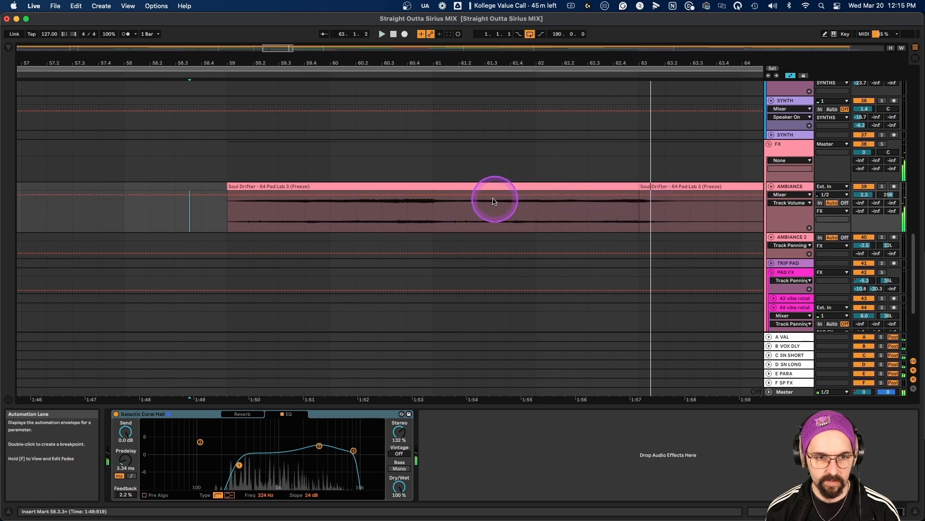
Draw a track volume fade-in on AMBIANCE starting at bar 59 and play it back.
{"action": "left_click", "coordinate": [469, 197]}
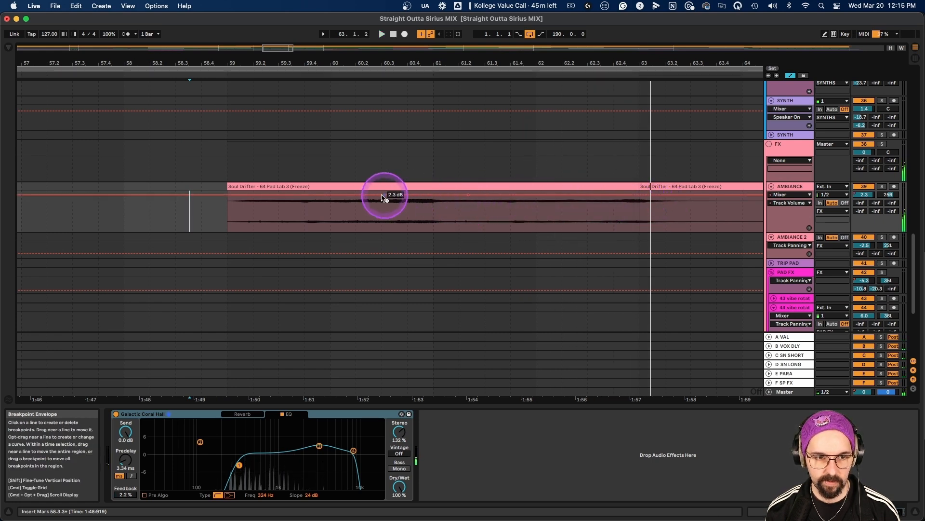
{"action": "left_click_drag", "start_coordinate": [225, 195], "coordinate": [225, 208]}
{"action": "left_click", "coordinate": [218, 200]}
{"action": "key", "text": "space"}
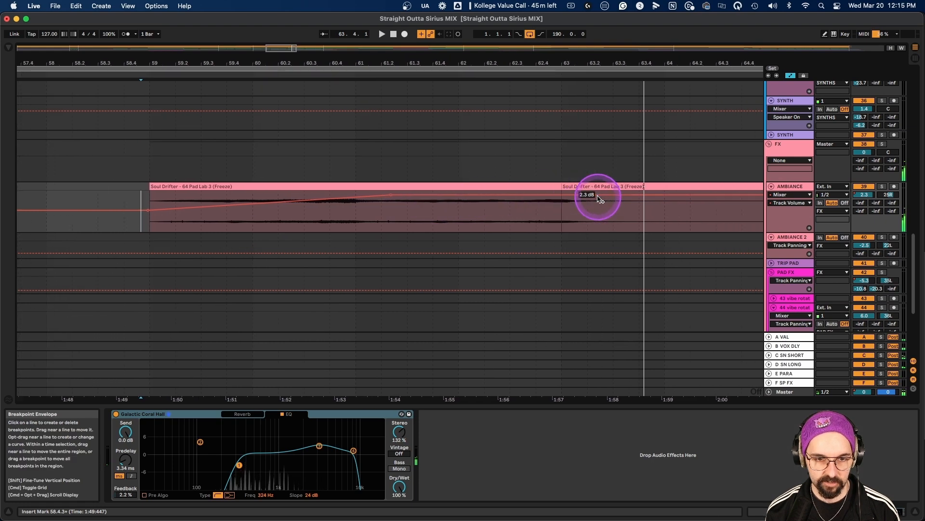
Add volume breakpoints on AMBIANCE after bar 63, raise the section before them to about 5.0 dB and play from bar 60.
{"action": "scroll", "coordinate": [598, 198], "scroll_direction": "right", "scroll_amount": 1}
{"action": "left_click", "coordinate": [625, 197]}
{"action": "left_click", "coordinate": [609, 197]}
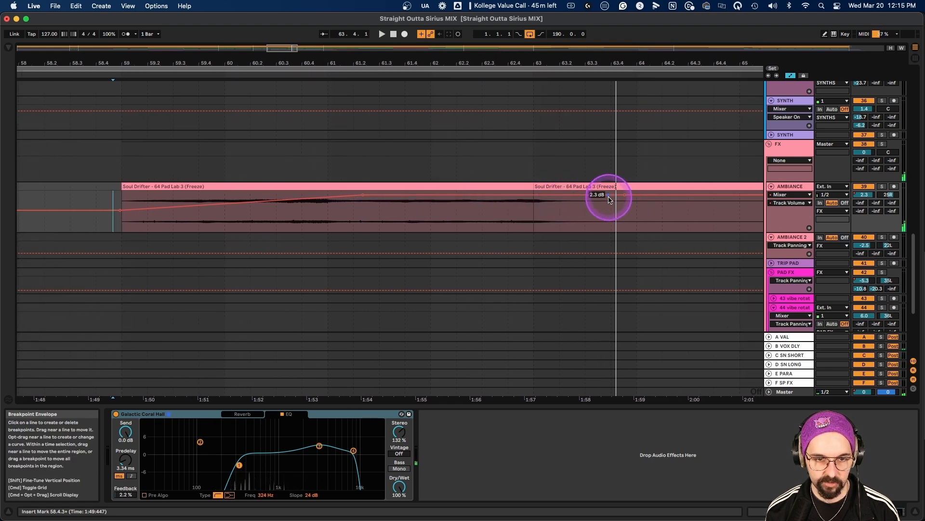
{"action": "left_click_drag", "start_coordinate": [609, 199], "coordinate": [562, 202]}
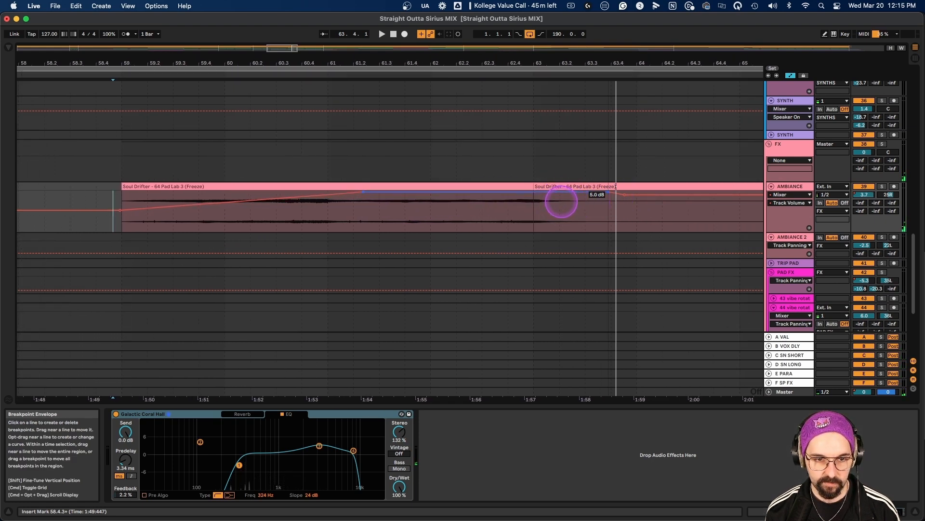
{"action": "left_click", "coordinate": [315, 212]}
{"action": "key", "text": "space"}
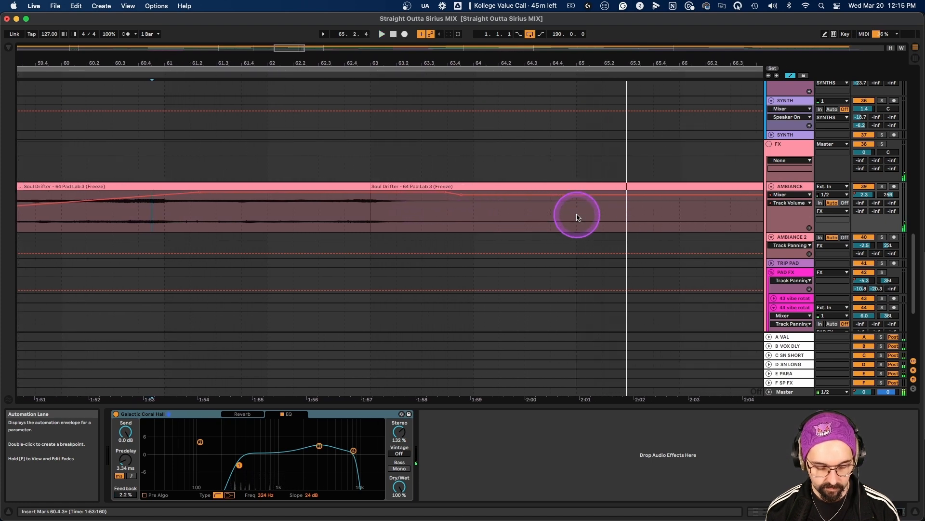
Play the AMBIANCE clip from bar 59 and lower the fade-in's starting volume to about -18.4 dB.
{"action": "scroll", "coordinate": [578, 216], "scroll_direction": "down", "scroll_amount": 2}
{"action": "scroll", "coordinate": [579, 217], "scroll_direction": "down", "scroll_amount": 3}
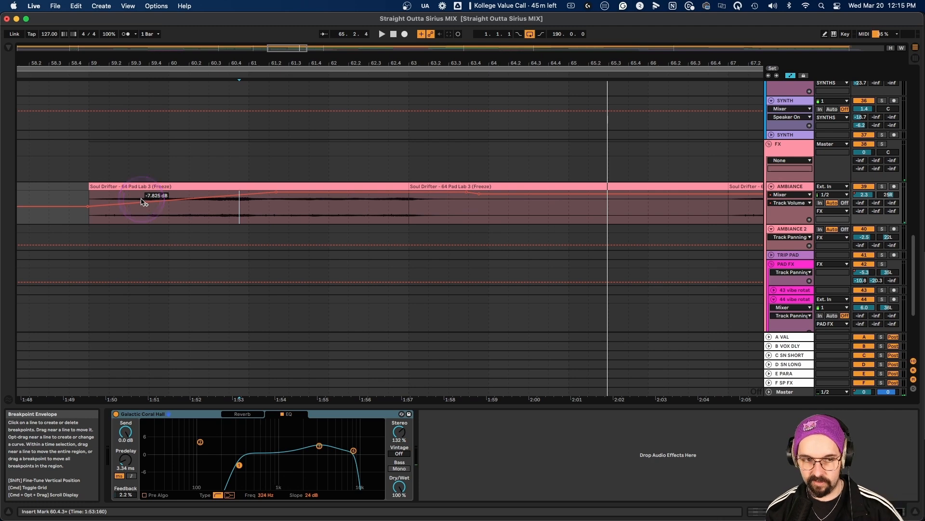
{"action": "left_click_drag", "start_coordinate": [143, 201], "coordinate": [423, 198]}
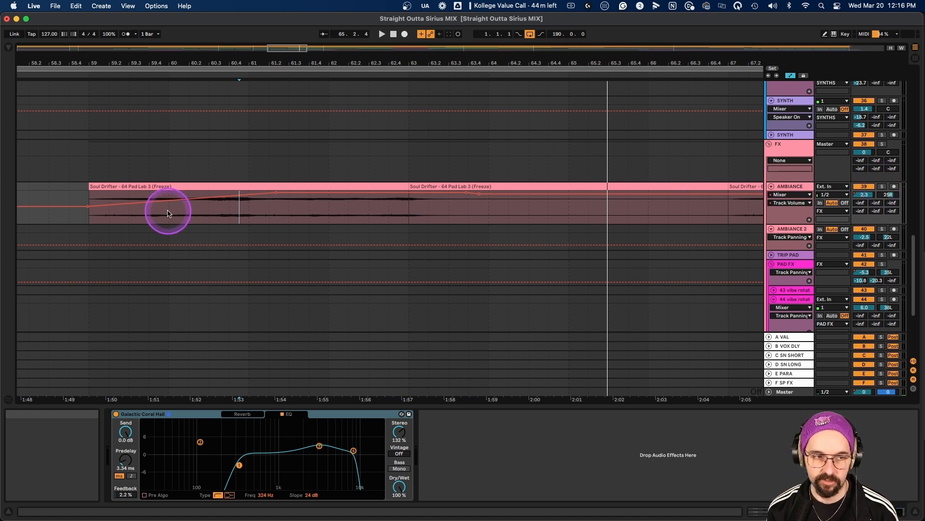
{"action": "left_click", "coordinate": [144, 189]}
{"action": "key", "text": "space"}
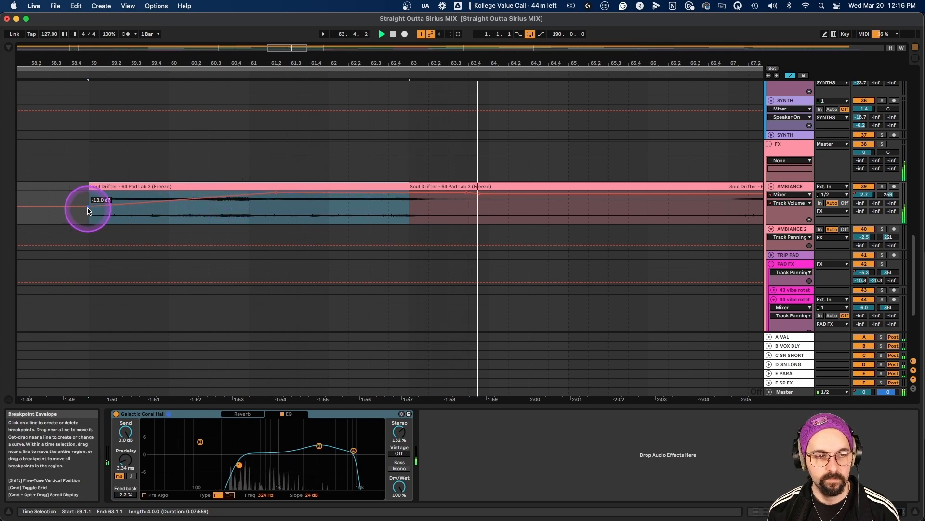
{"action": "left_click", "coordinate": [725, 214]}
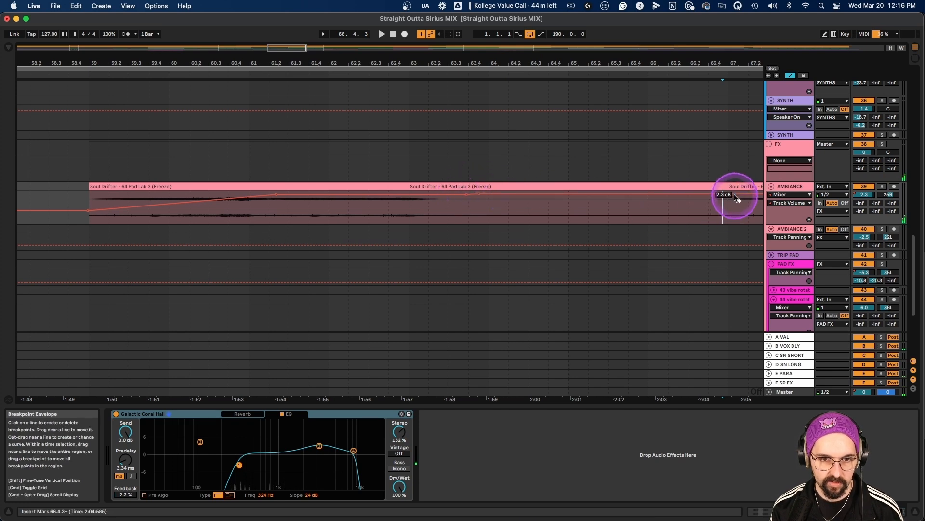
Duplicate the AMBIANCE section from bar 59 to 67, including its volume automation, onto the next eight bars and play the copy.
{"action": "left_click_drag", "start_coordinate": [729, 216], "coordinate": [92, 206]}
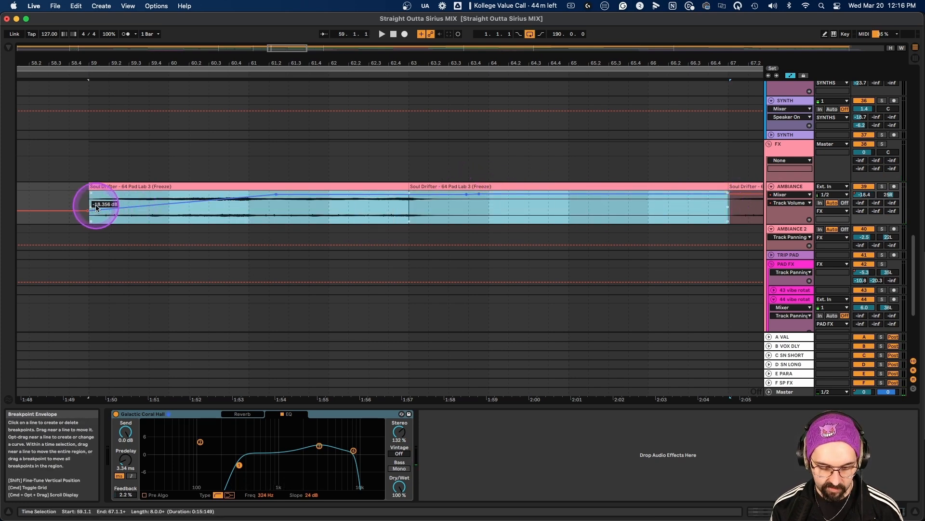
{"action": "key", "text": "super+d"}
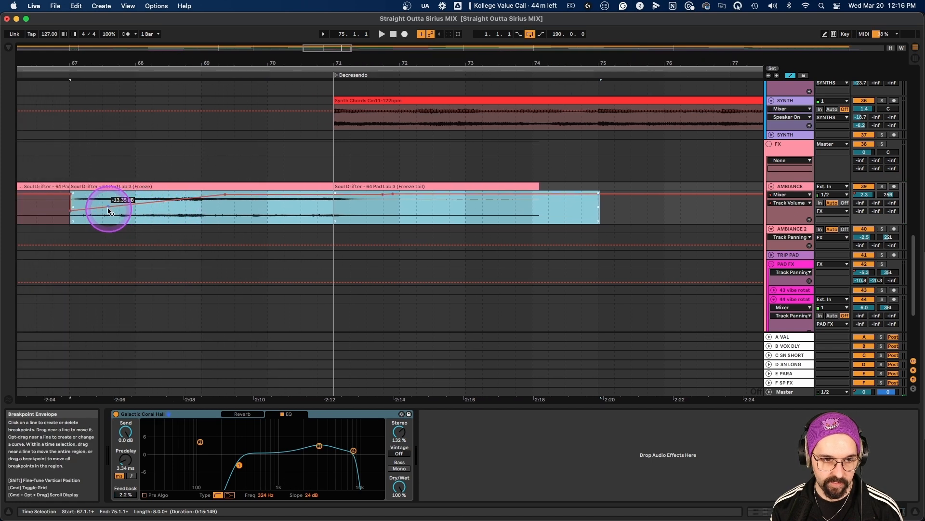
{"action": "left_click", "coordinate": [148, 204]}
{"action": "key", "text": "space"}
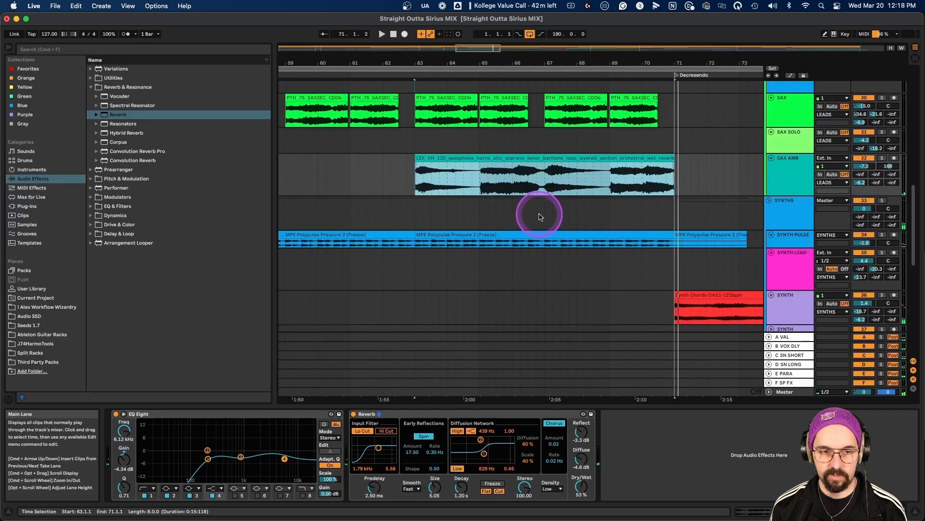
{"action": "scroll", "coordinate": [542, 212], "scroll_direction": "down", "scroll_amount": 3}
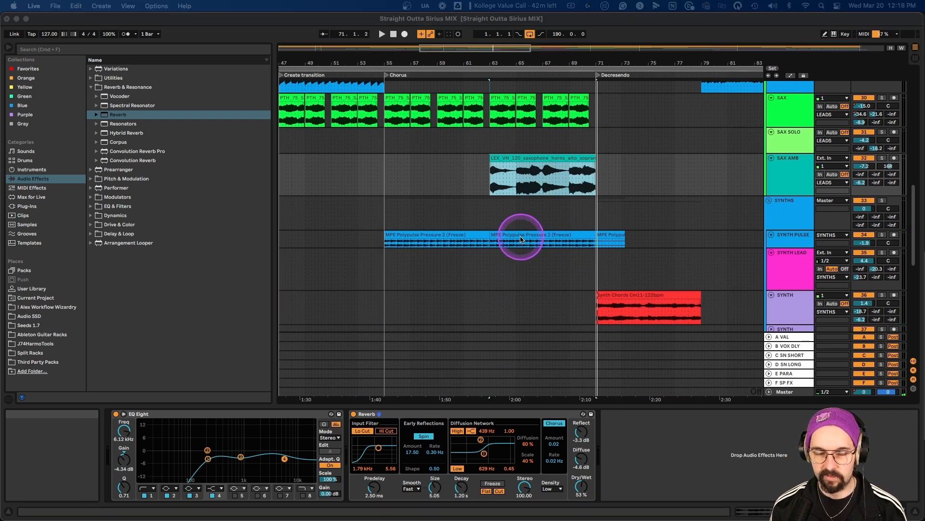
Play the red Synth Chords clip on the SYNTH track from bar 71 at the start of the decrescendo.
{"action": "scroll", "coordinate": [519, 238], "scroll_direction": "down", "scroll_amount": 1}
{"action": "scroll", "coordinate": [518, 238], "scroll_direction": "down", "scroll_amount": 1}
{"action": "left_click", "coordinate": [407, 193]}
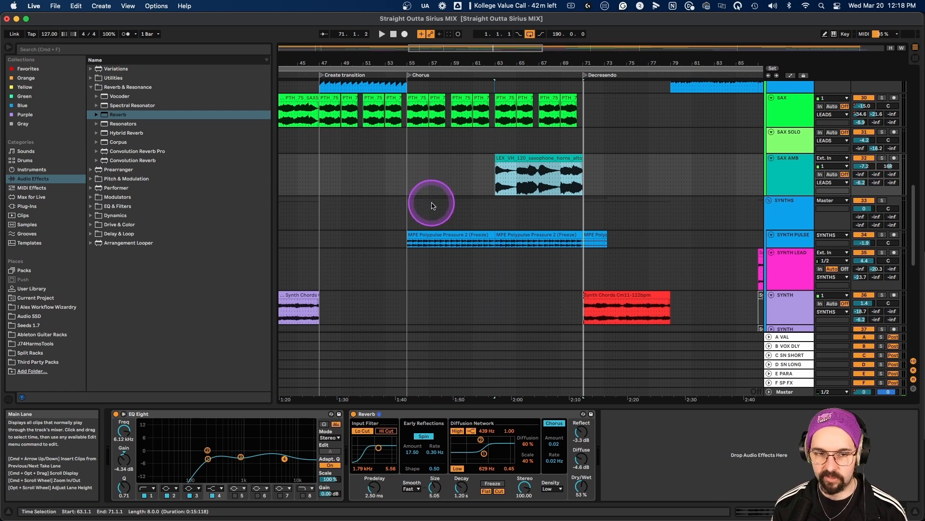
{"action": "scroll", "coordinate": [432, 205], "scroll_direction": "right", "scroll_amount": 5}
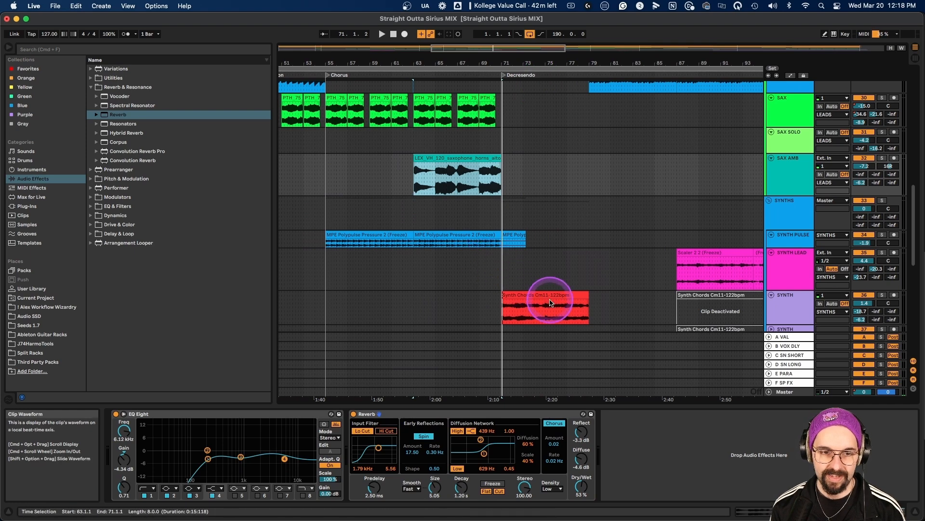
{"action": "left_click", "coordinate": [551, 302]}
{"action": "scroll", "coordinate": [559, 241], "scroll_direction": "down", "scroll_amount": 3}
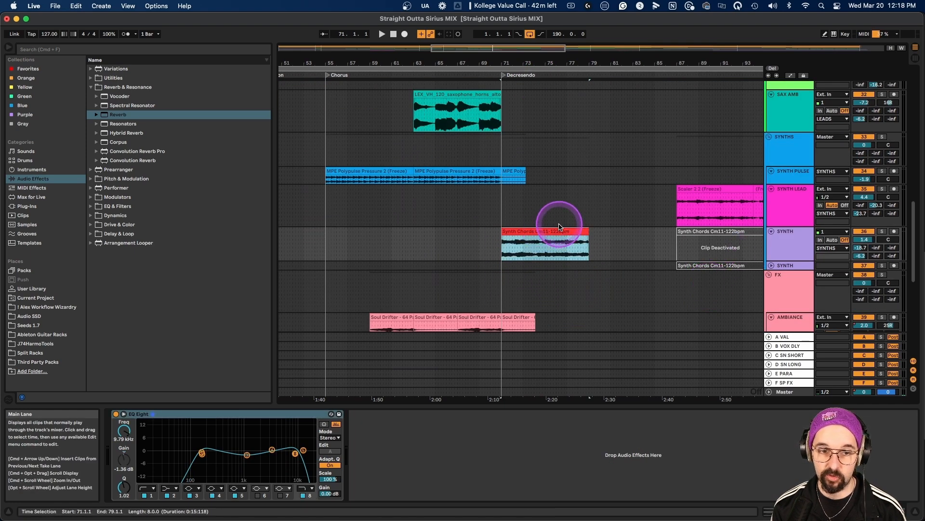
{"action": "left_click", "coordinate": [501, 218]}
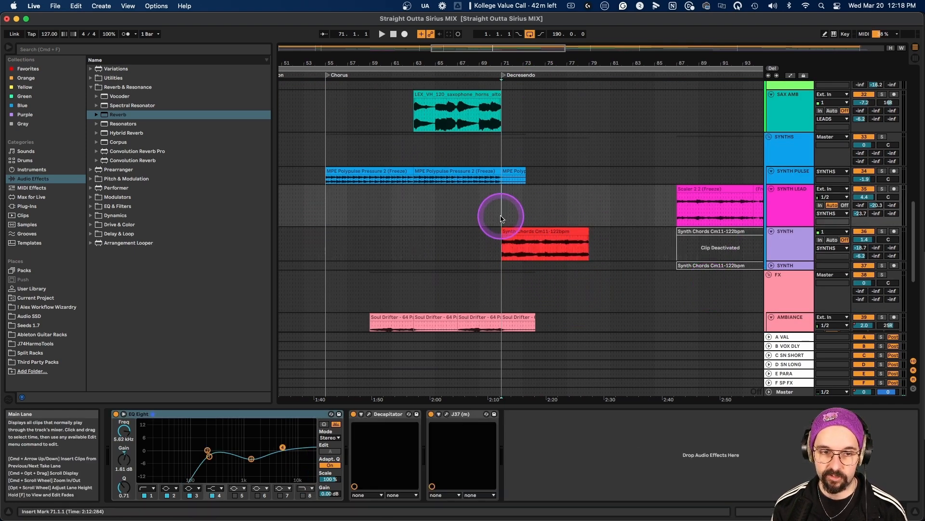
{"action": "key", "text": "space"}
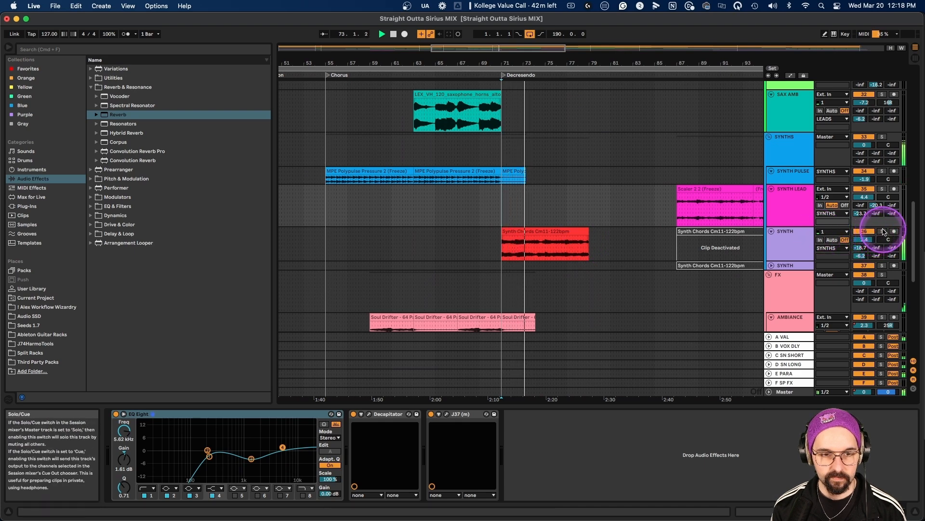
Show the SYNTH track volume automation and lower it to about -4.0 dB across the Synth Chords clip from bar 71 to 79.
{"action": "left_click", "coordinate": [569, 229]}
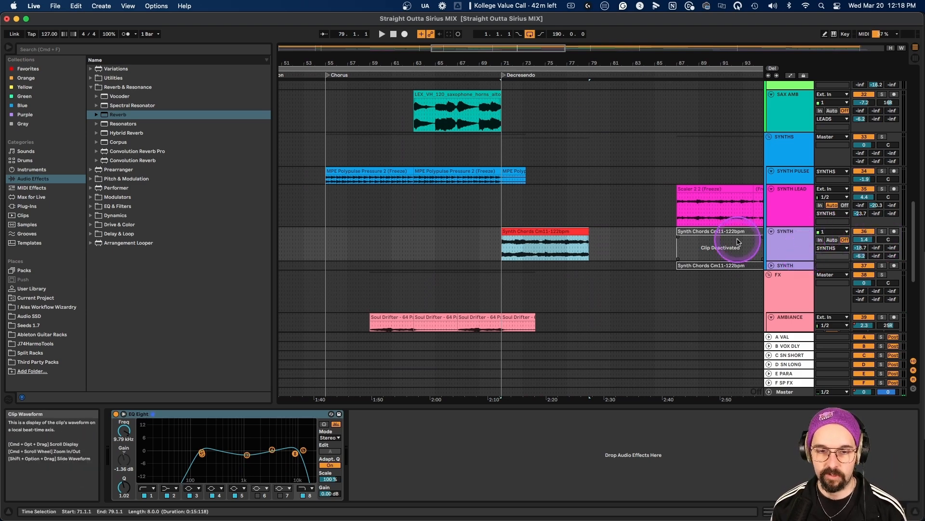
{"action": "key", "text": "a"}
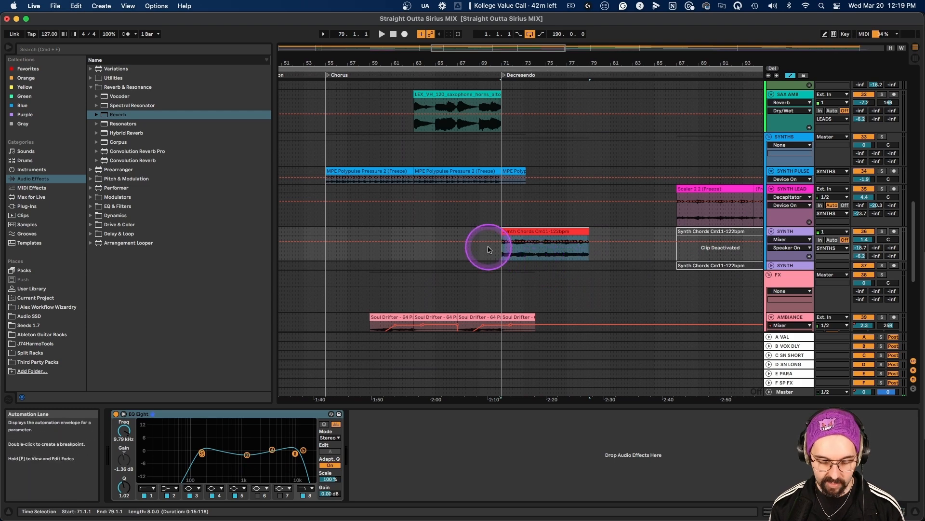
{"action": "scroll", "coordinate": [489, 250], "scroll_direction": "up", "scroll_amount": 1}
{"action": "scroll", "coordinate": [490, 250], "scroll_direction": "up", "scroll_amount": 5}
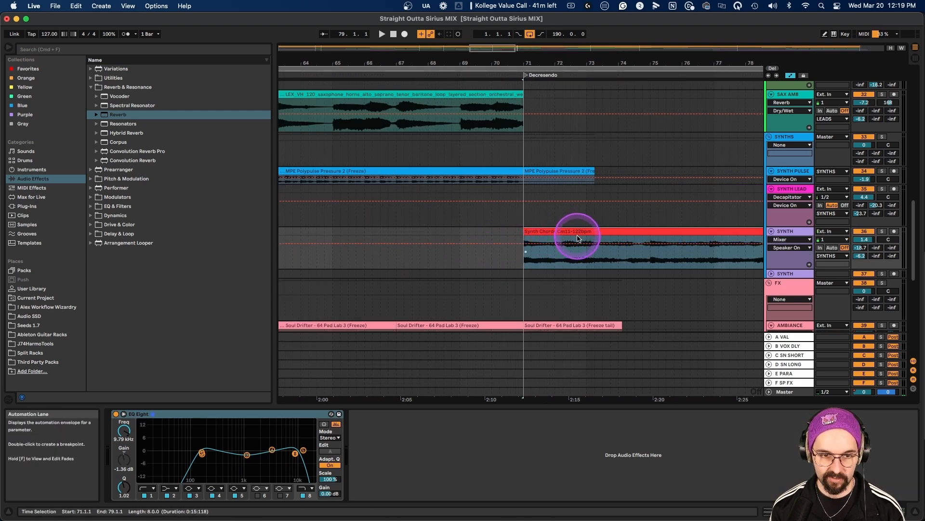
{"action": "scroll", "coordinate": [578, 238], "scroll_direction": "right", "scroll_amount": 5}
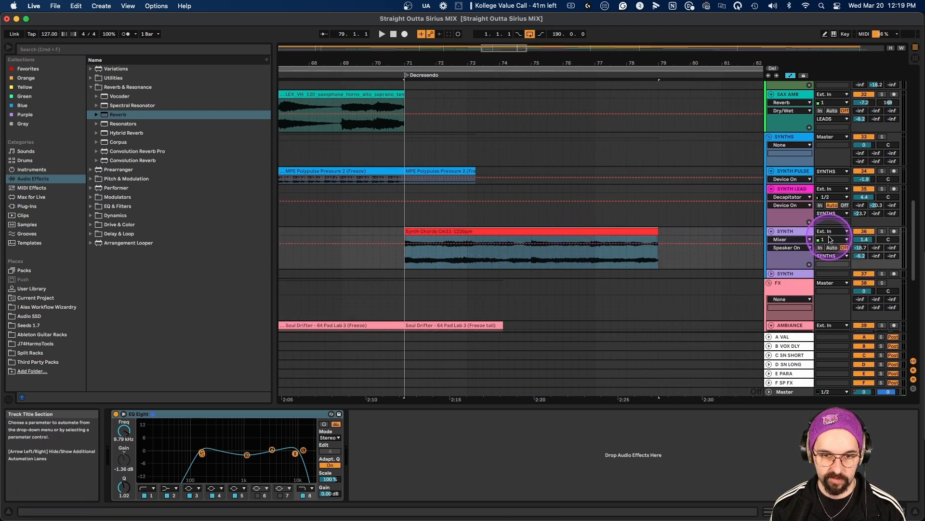
{"action": "left_click", "coordinate": [863, 239]}
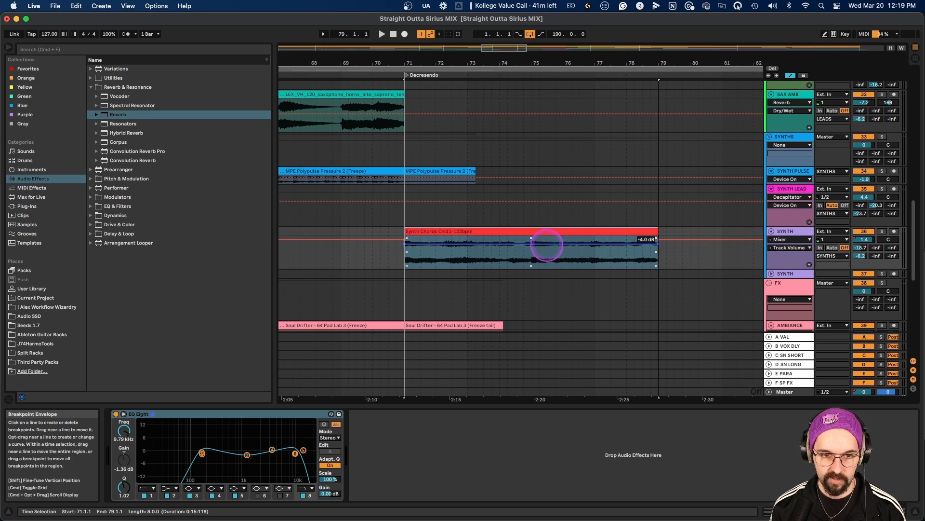
{"action": "left_click_drag", "start_coordinate": [547, 245], "coordinate": [547, 246]}
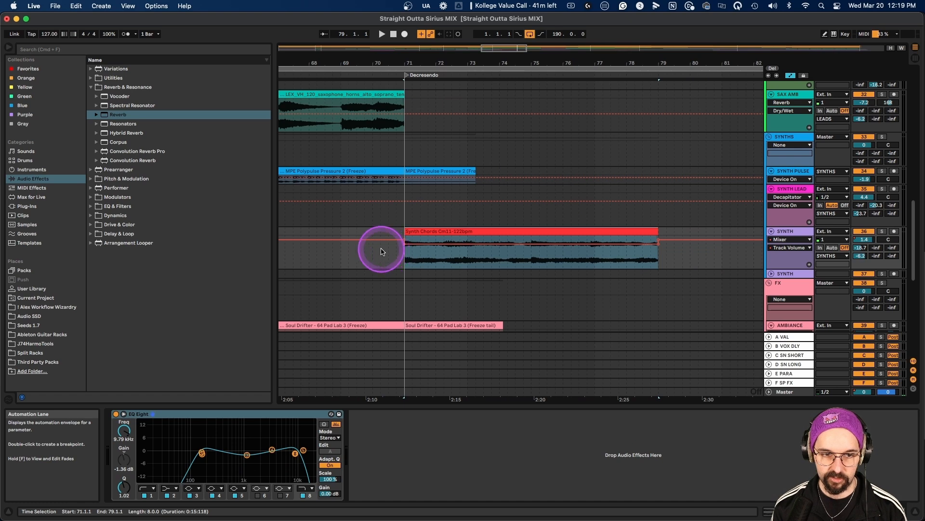
Play from bar 70 and raise the SYNTH volume over the Synth Chords clip to about -2.0 dB.
{"action": "left_click", "coordinate": [376, 250]}
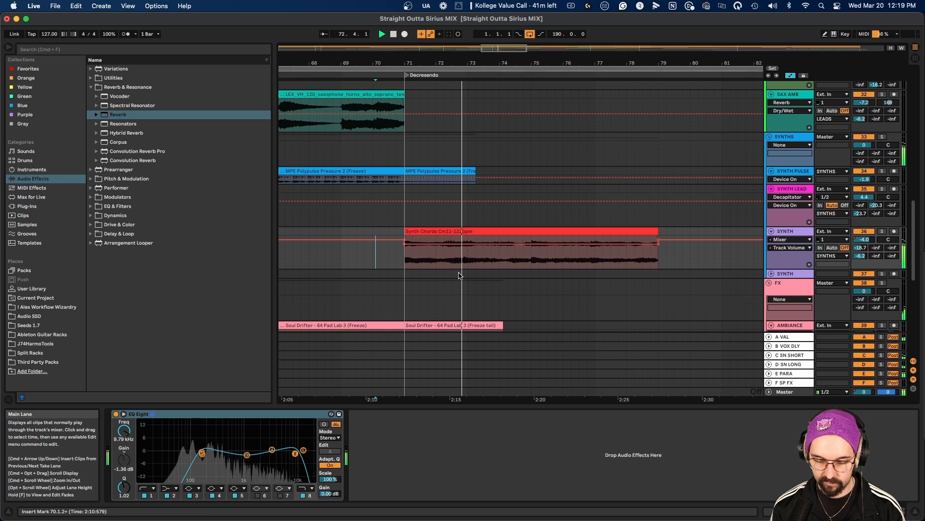
{"action": "key", "text": "space"}
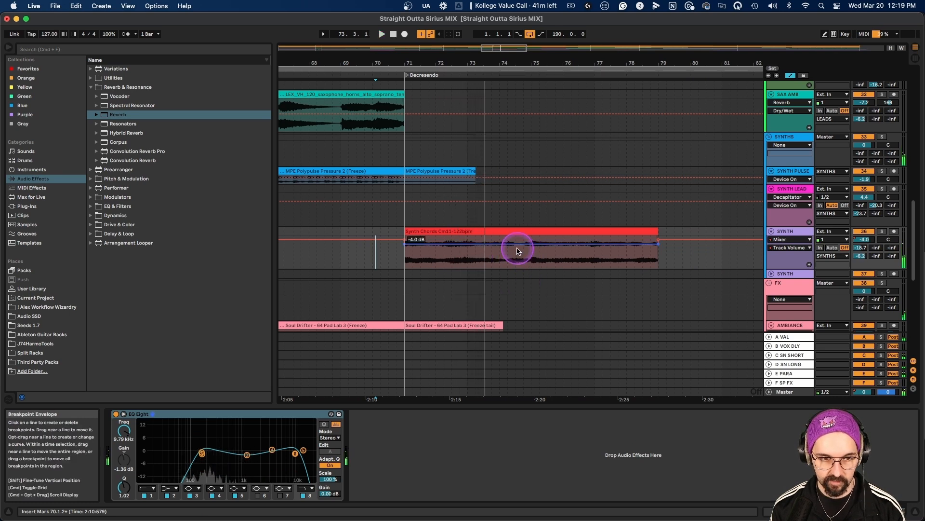
{"action": "left_click", "coordinate": [424, 252]}
{"action": "key", "text": "space"}
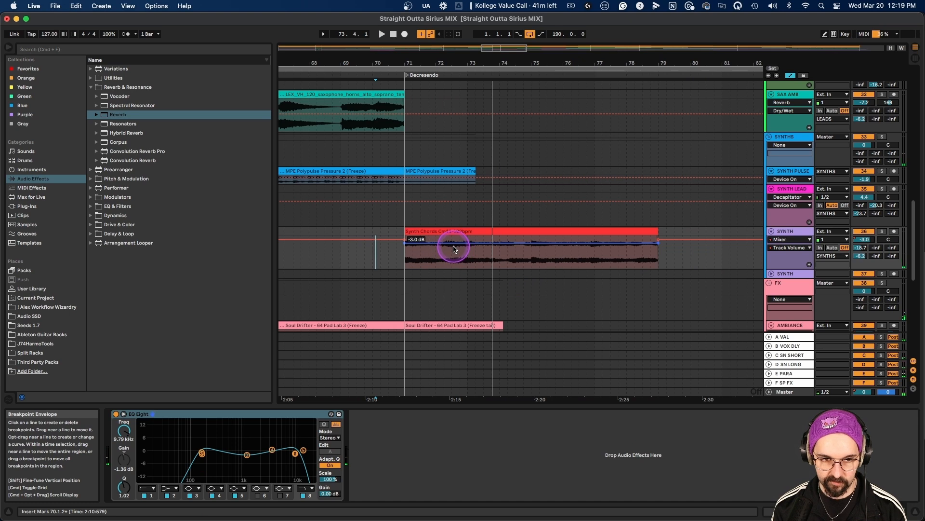
{"action": "key", "text": "space"}
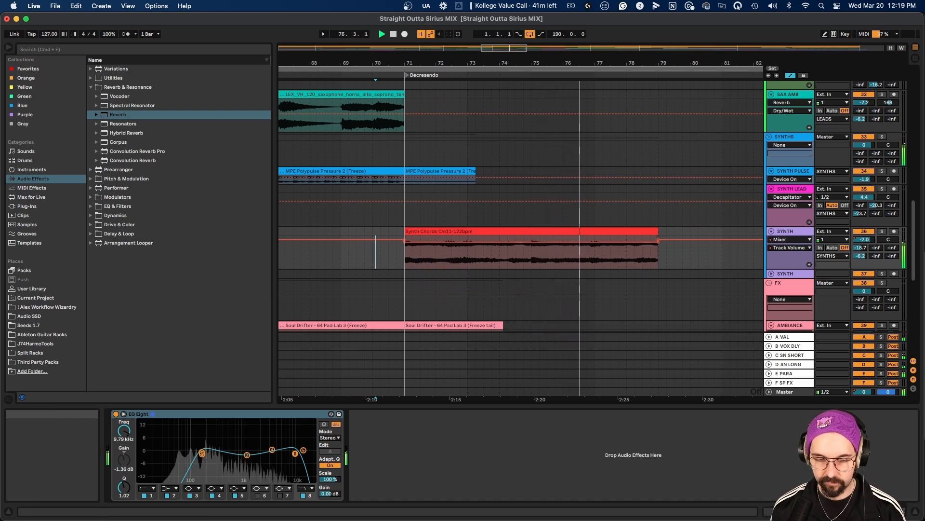
Listen through the decrescendo up to about bar 86 while examining which synth, lead and guitar tracks are active.
{"action": "scroll", "coordinate": [502, 337], "scroll_direction": "right", "scroll_amount": 5}
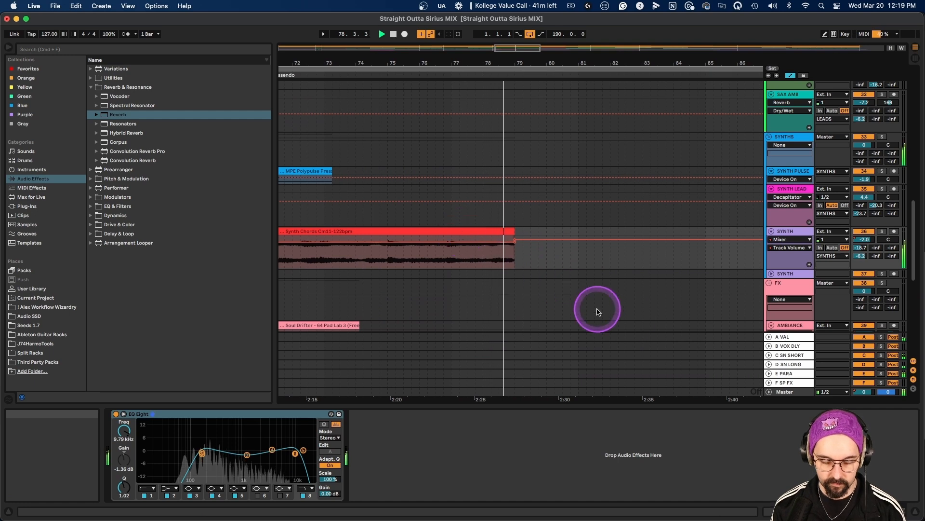
{"action": "scroll", "coordinate": [645, 334], "scroll_direction": "down", "scroll_amount": 5}
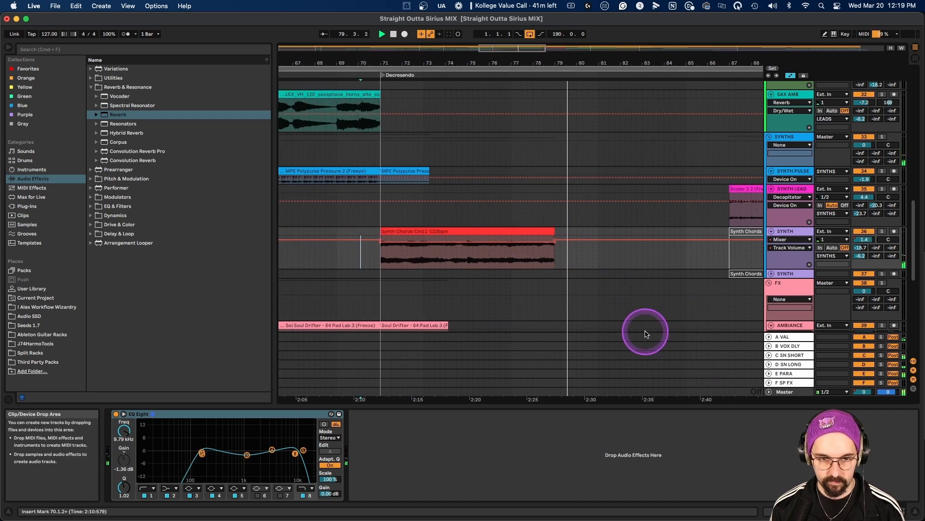
{"action": "scroll", "coordinate": [646, 334], "scroll_direction": "right", "scroll_amount": 5}
{"action": "scroll", "coordinate": [647, 333], "scroll_direction": "down", "scroll_amount": 2}
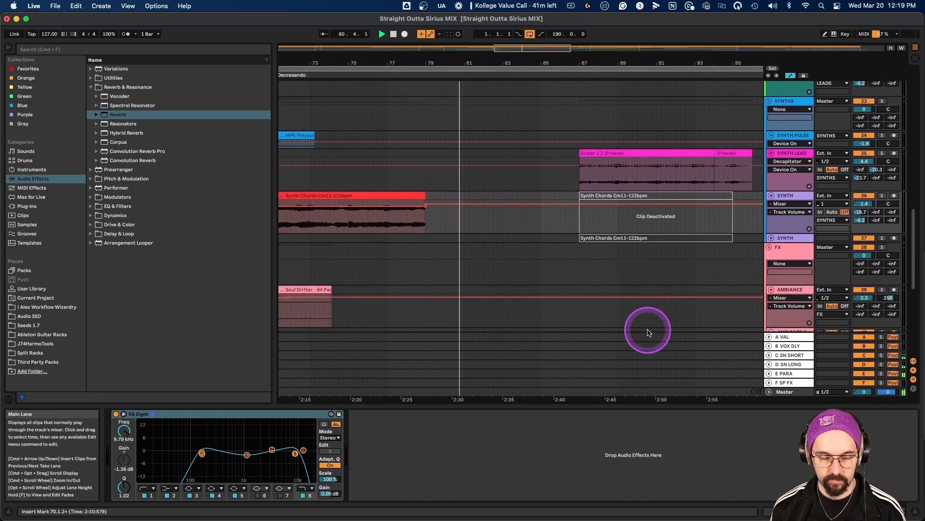
{"action": "scroll", "coordinate": [648, 332], "scroll_direction": "down", "scroll_amount": 1}
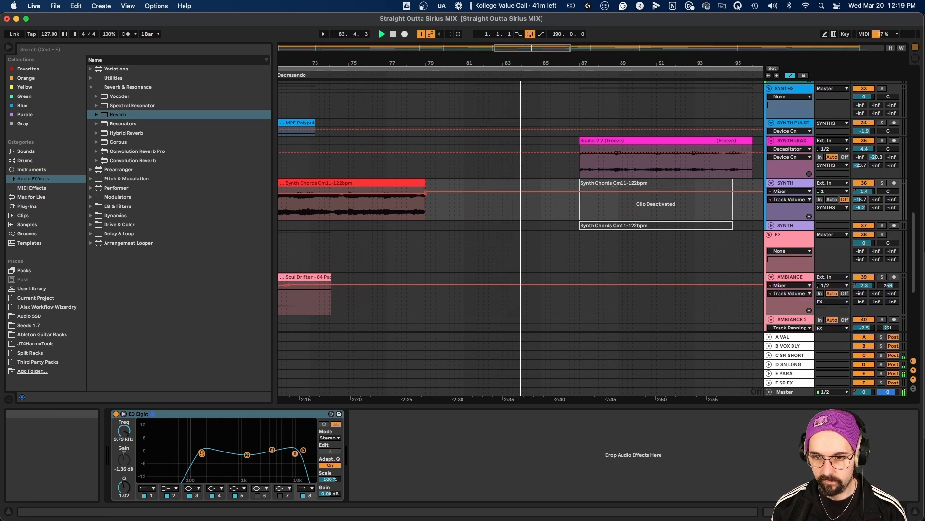
{"action": "scroll", "coordinate": [719, 270], "scroll_direction": "right", "scroll_amount": 3}
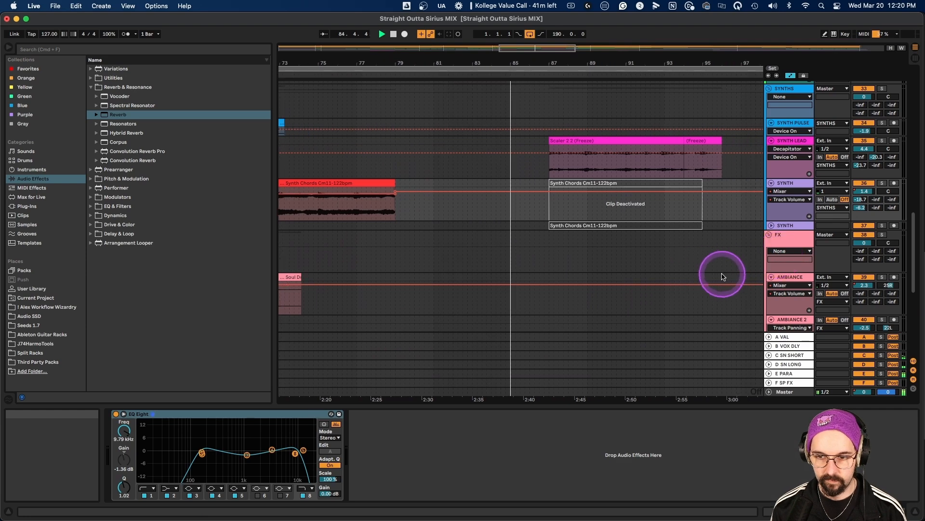
{"action": "scroll", "coordinate": [722, 276], "scroll_direction": "right", "scroll_amount": 3}
{"action": "scroll", "coordinate": [725, 279], "scroll_direction": "up", "scroll_amount": 5}
{"action": "scroll", "coordinate": [696, 276], "scroll_direction": "down", "scroll_amount": 5}
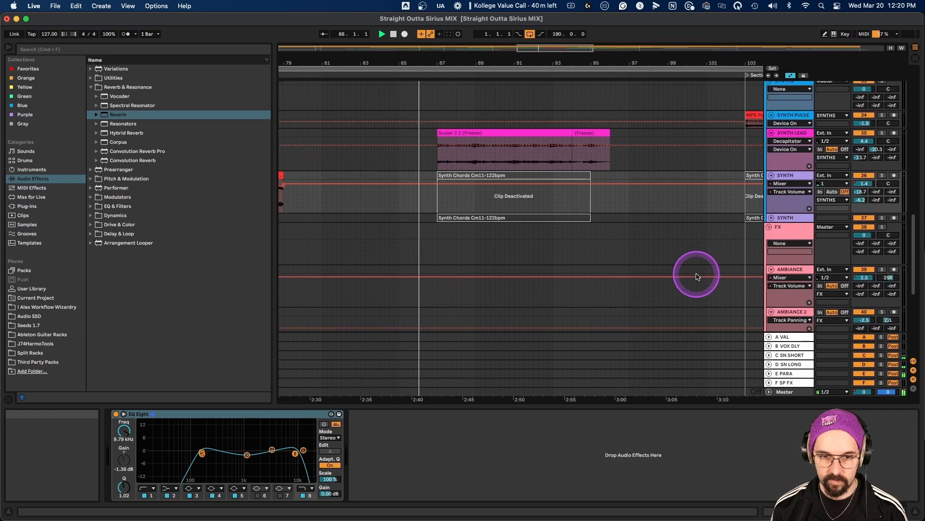
{"action": "scroll", "coordinate": [675, 270], "scroll_direction": "up", "scroll_amount": 10}
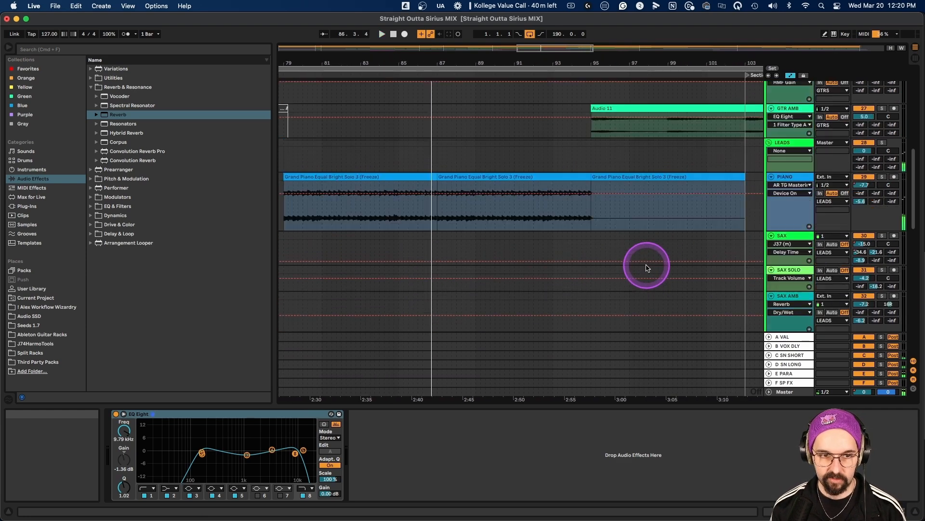
Select the SYNTH LEAD clip from bar 87 to 94 and listen to its entry.
{"action": "scroll", "coordinate": [647, 268], "scroll_direction": "down", "scroll_amount": 5}
{"action": "left_click", "coordinate": [510, 287]}
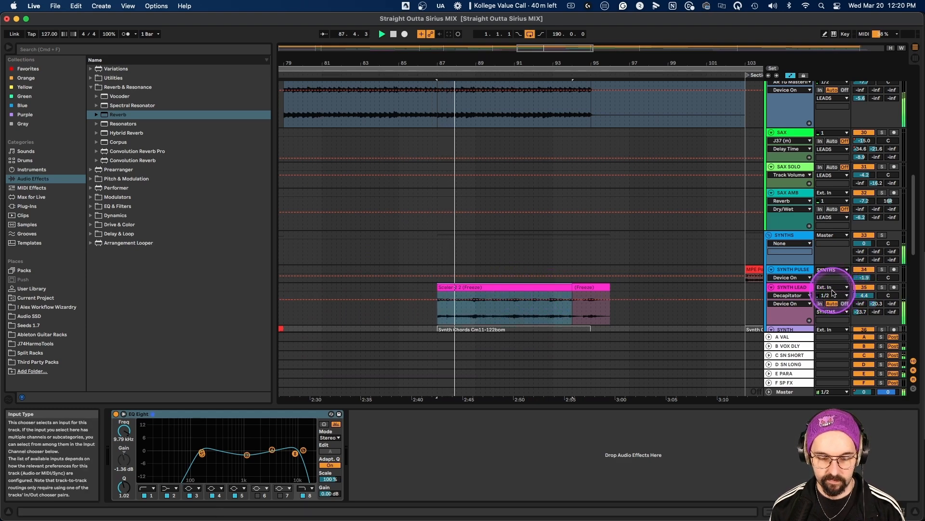
{"action": "scroll", "coordinate": [637, 253], "scroll_direction": "right", "scroll_amount": 3}
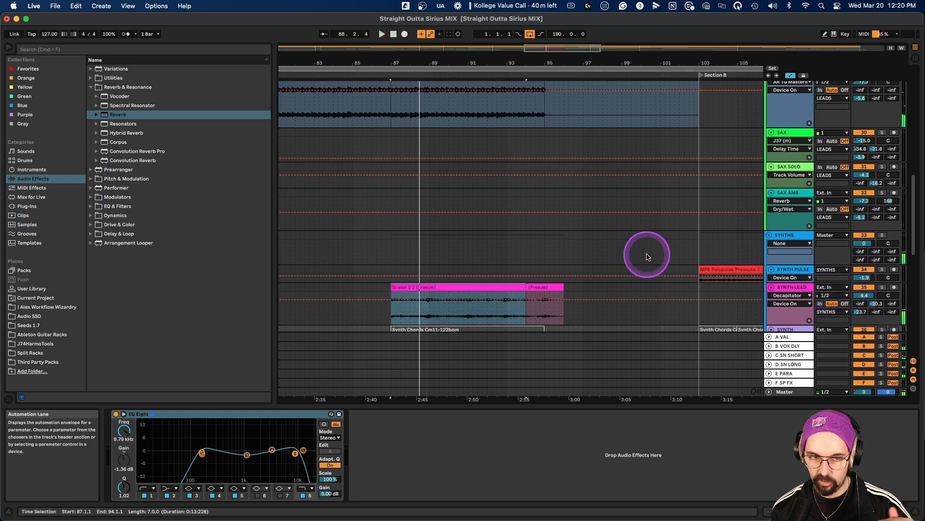
Enlarge the GTRS group's automation lane and set its fixed grid to 1/4.
{"action": "scroll", "coordinate": [623, 254], "scroll_direction": "up", "scroll_amount": 10}
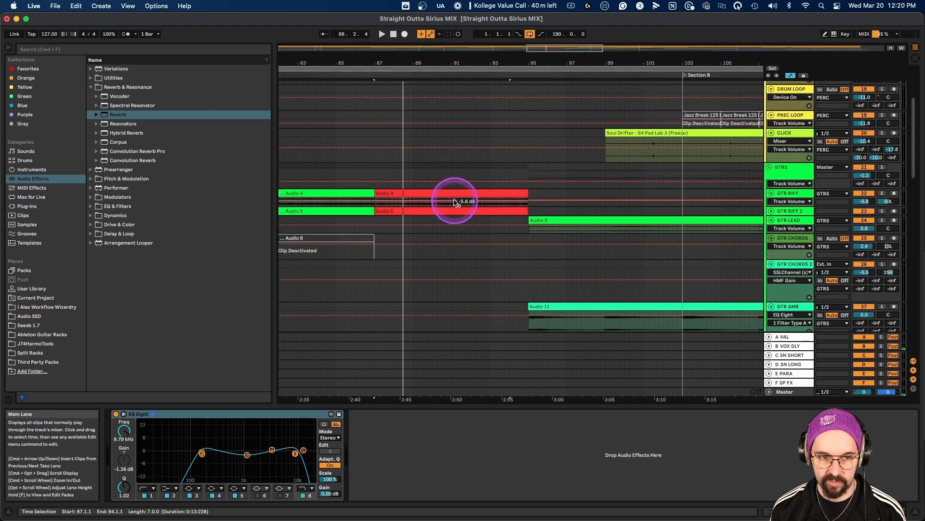
{"action": "left_click", "coordinate": [791, 172]}
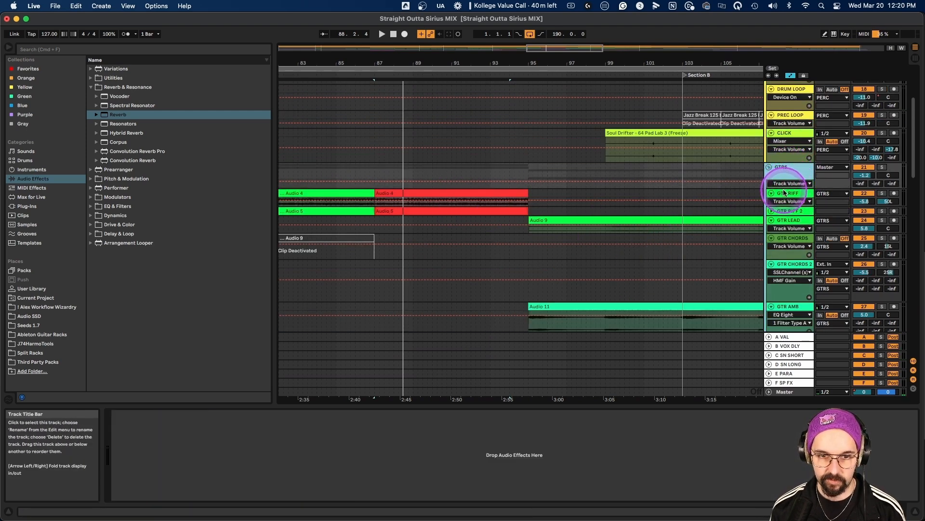
{"action": "left_click_drag", "start_coordinate": [785, 189], "coordinate": [786, 213]}
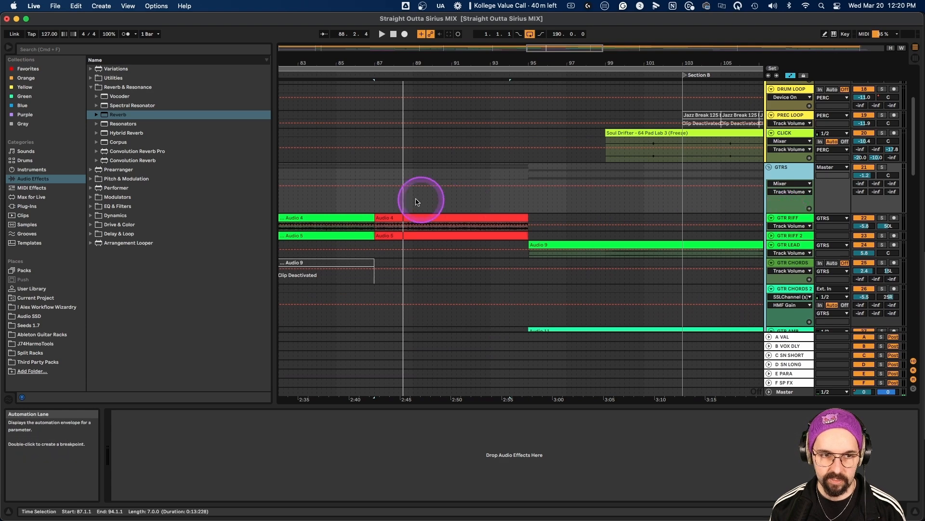
{"action": "left_click", "coordinate": [414, 201]}
{"action": "left_click", "coordinate": [404, 215]}
{"action": "left_click", "coordinate": [374, 205]}
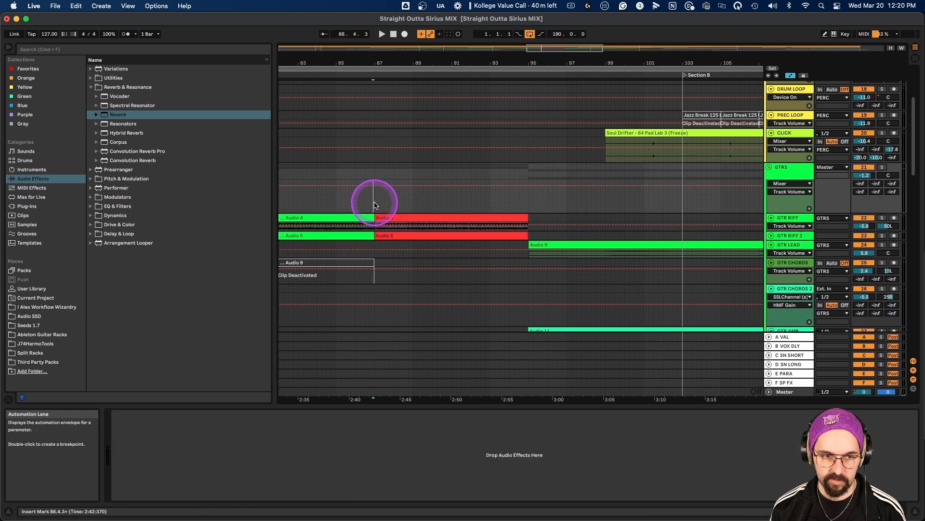
{"action": "right_click", "coordinate": [376, 201]}
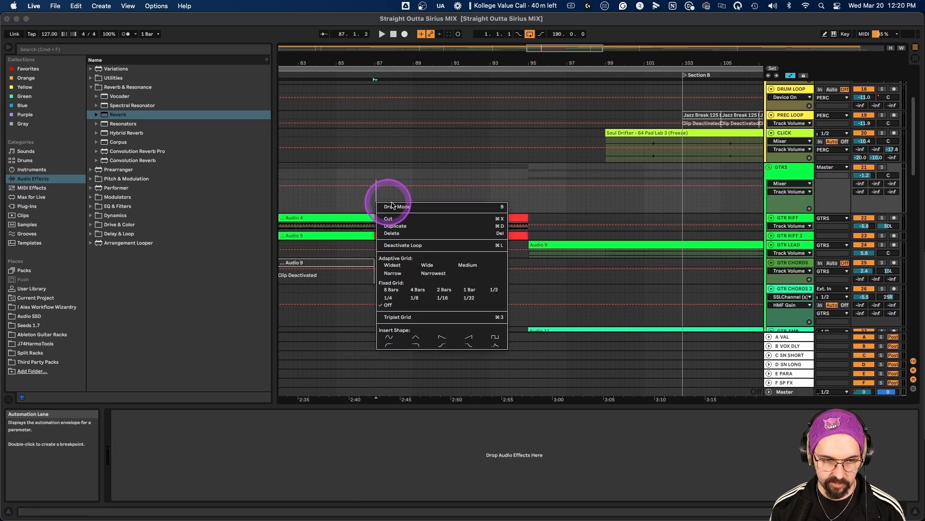
{"action": "left_click", "coordinate": [397, 298]}
Lower the GTRS track volume between bars 87 and 95, play the section and settle it at about -2.4 dB.
{"action": "left_click_drag", "start_coordinate": [375, 198], "coordinate": [477, 191]}
{"action": "left_click", "coordinate": [371, 196]}
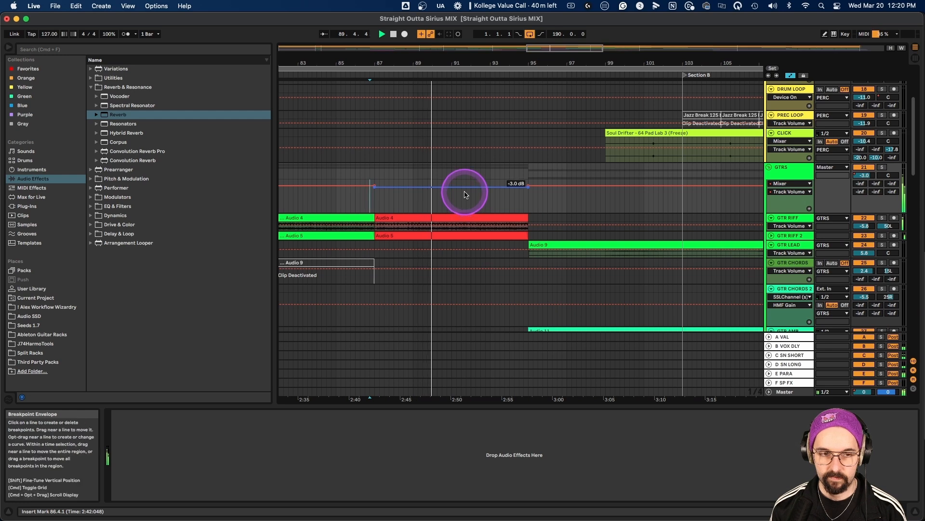
{"action": "left_click_drag", "start_coordinate": [466, 192], "coordinate": [466, 191]}
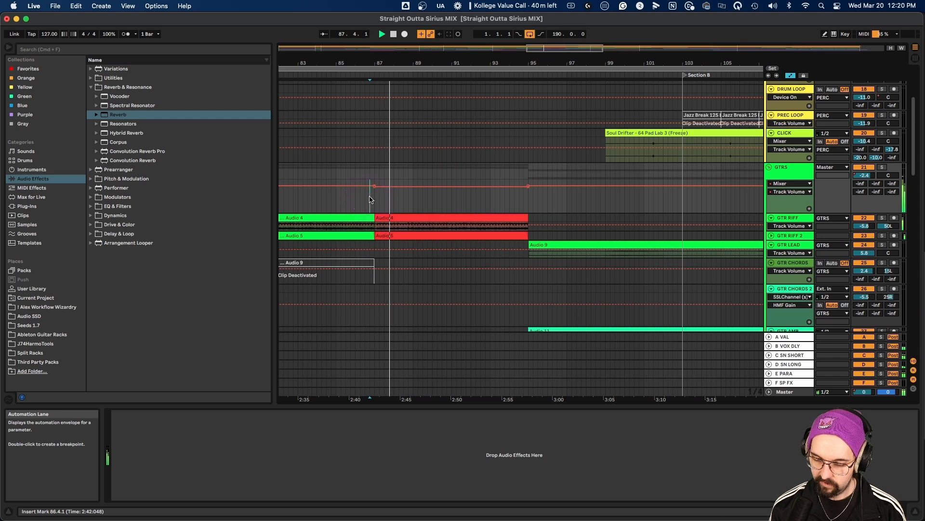
Play the guitars from bar 85 and raise the GTRS volume from bar 87 to 95 to about -2.0 dB.
{"action": "left_click", "coordinate": [351, 194]}
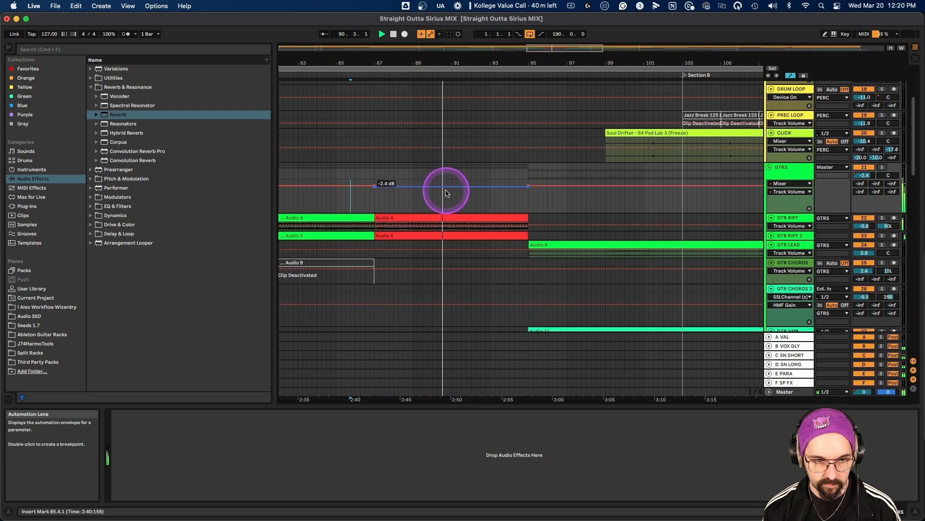
{"action": "key", "text": "space"}
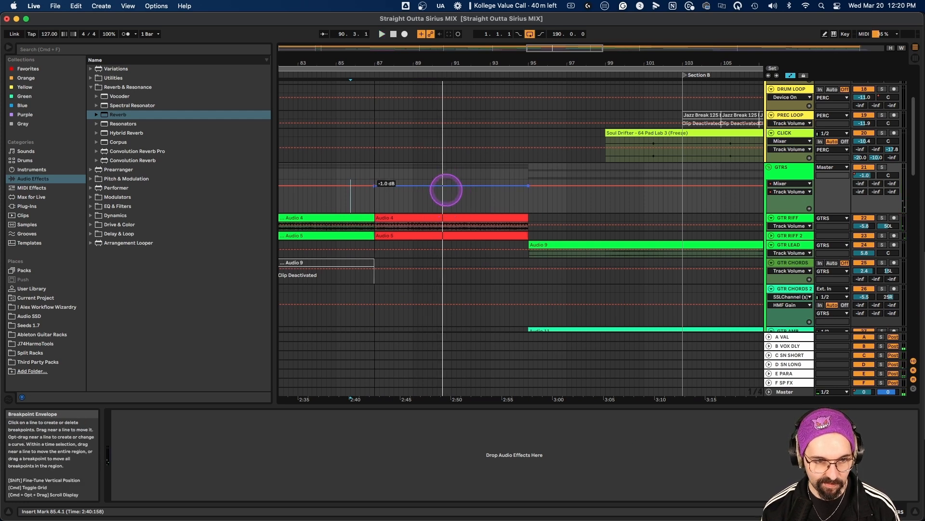
{"action": "key", "text": "space"}
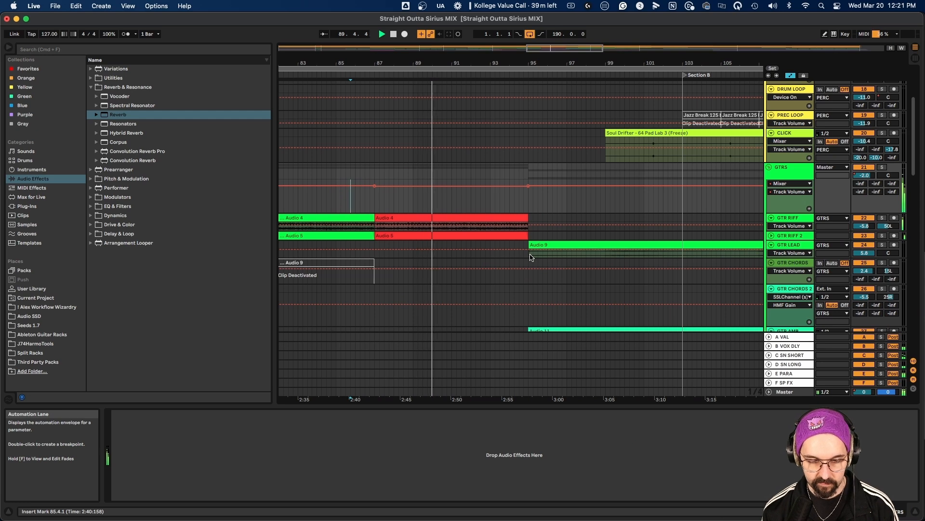
{"action": "scroll", "coordinate": [530, 257], "scroll_direction": "up", "scroll_amount": 5}
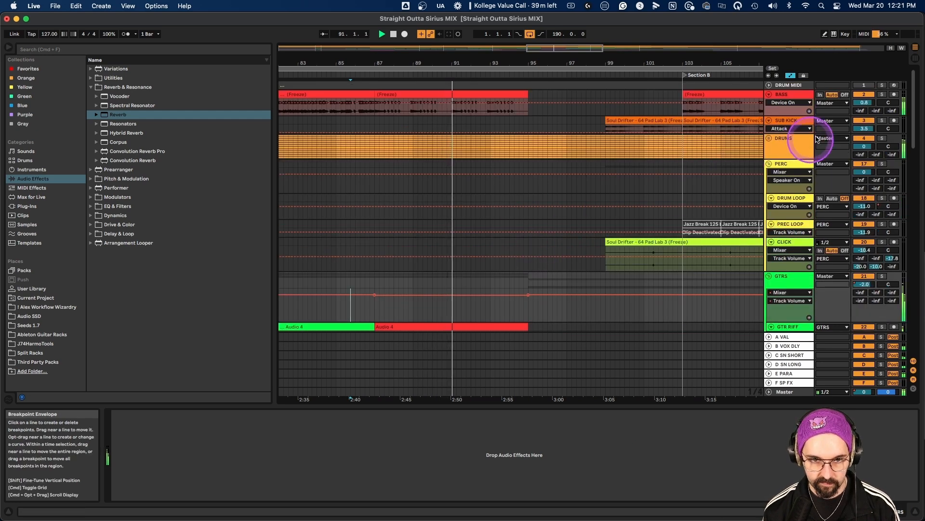
Lower the BASS track volume to about -0.4 dB while playing through bars 91 to 96.
{"action": "left_click", "coordinate": [863, 101]}
{"action": "left_click_drag", "start_coordinate": [864, 102], "coordinate": [864, 103]}
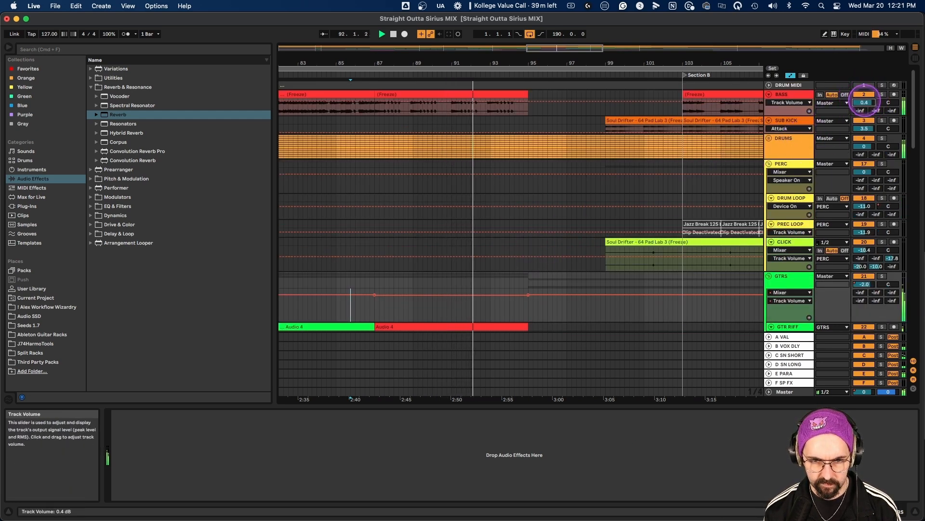
{"action": "scroll", "coordinate": [712, 176], "scroll_direction": "down", "scroll_amount": 5}
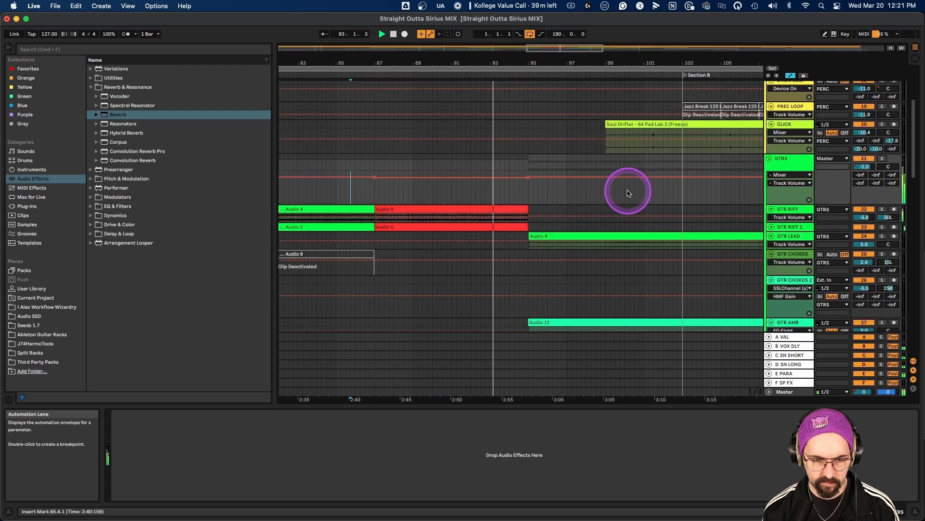
{"action": "scroll", "coordinate": [628, 193], "scroll_direction": "up", "scroll_amount": 5}
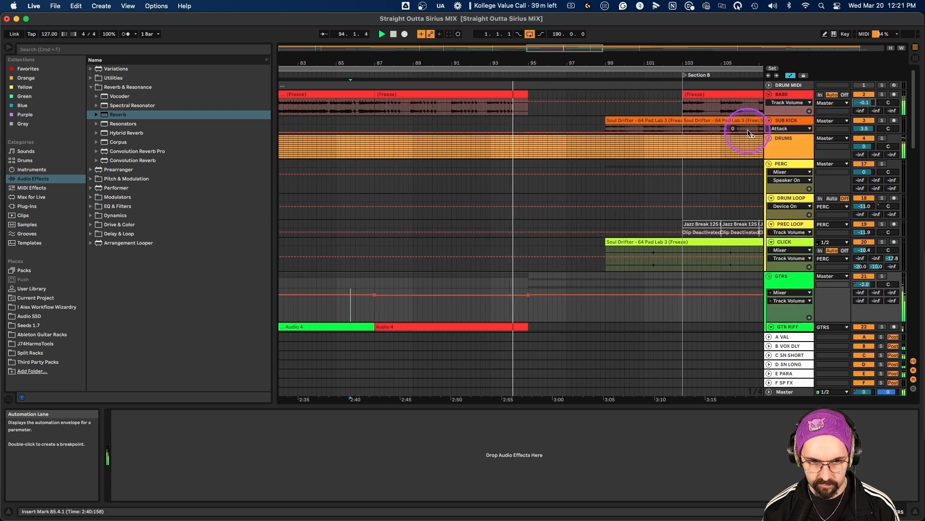
{"action": "left_click_drag", "start_coordinate": [860, 101], "coordinate": [862, 103]}
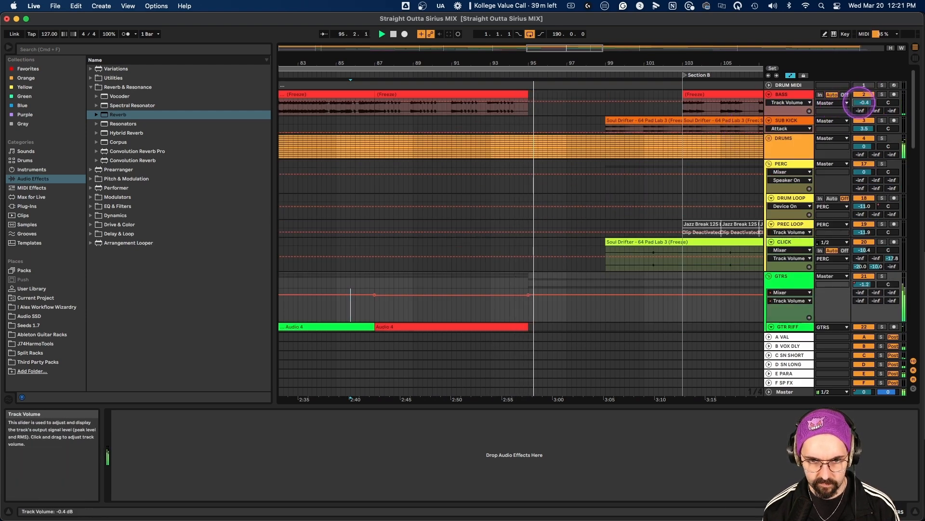
{"action": "scroll", "coordinate": [436, 229], "scroll_direction": "down", "scroll_amount": 3}
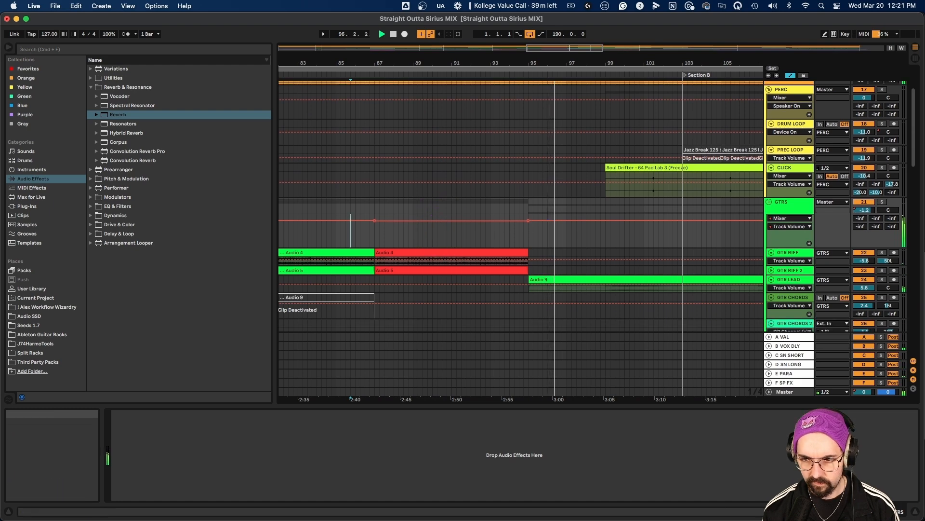
{"action": "key", "text": "space"}
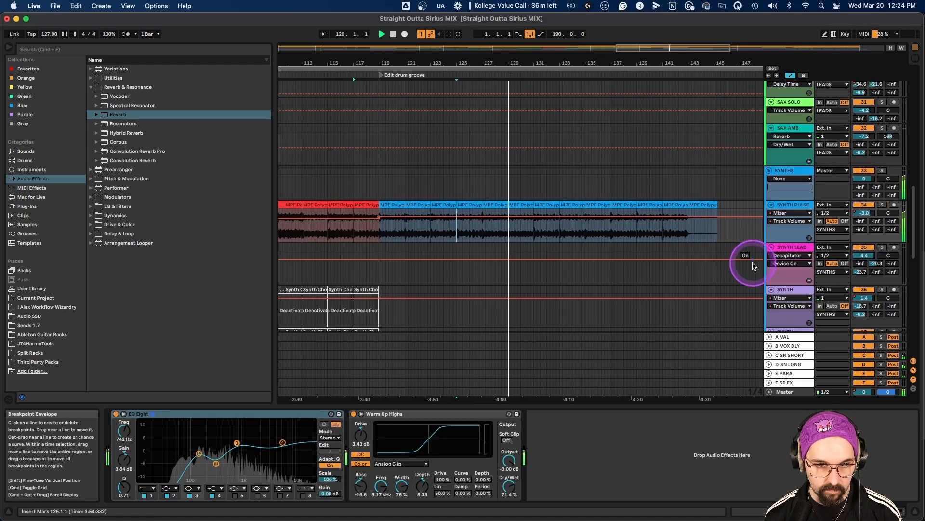
Listen to the SYNTH PULSE part from around bar 126 into bar 127.
{"action": "left_click", "coordinate": [479, 212]}
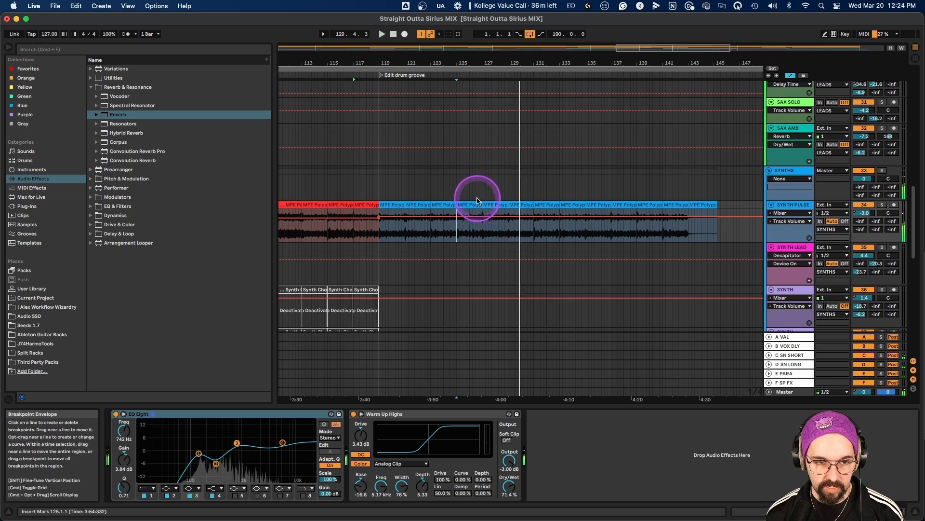
{"action": "key", "text": "space"}
{"action": "scroll", "coordinate": [472, 247], "scroll_direction": "up", "scroll_amount": 3}
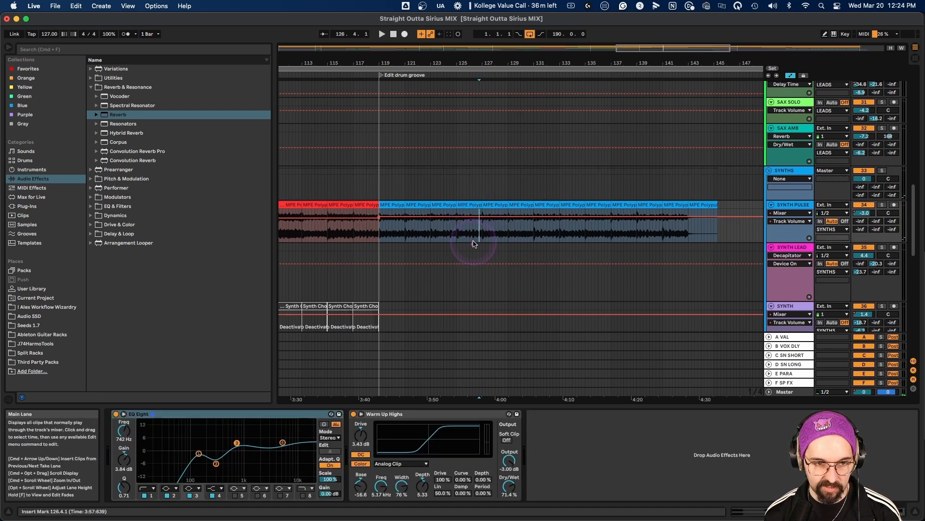
{"action": "scroll", "coordinate": [473, 244], "scroll_direction": "up", "scroll_amount": 4}
{"action": "key", "text": "space"}
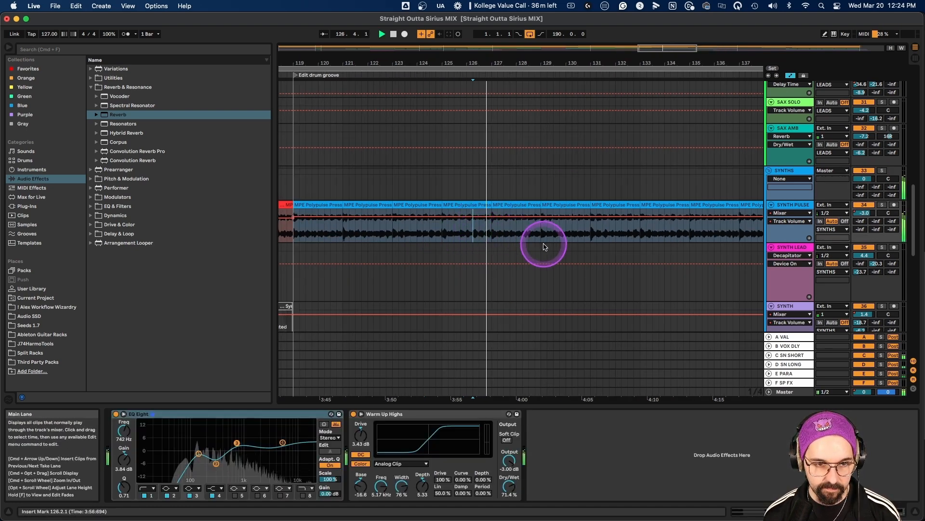
{"action": "key", "text": "space"}
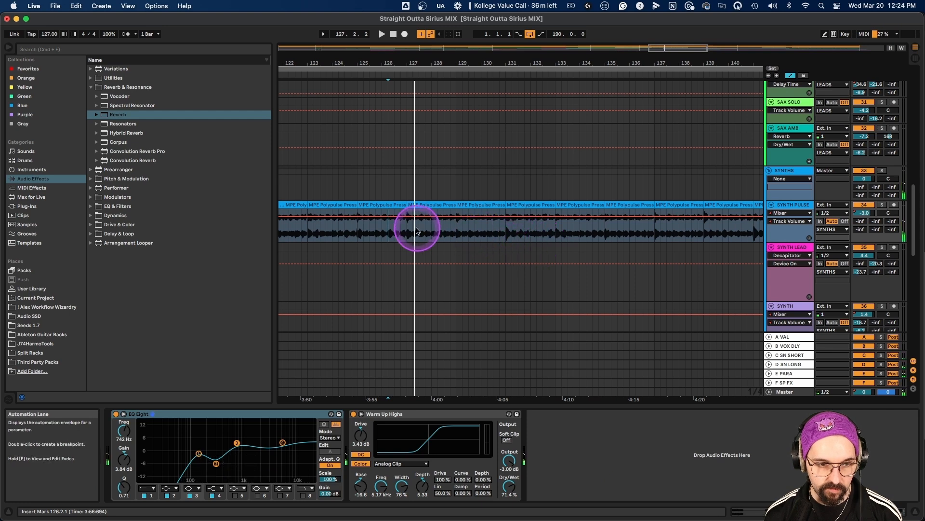
Lower the SYNTH PULSE volume automation from bar 127 onward to -5.0 dB, play it and dismiss the calendar notification.
{"action": "left_click", "coordinate": [413, 230]}
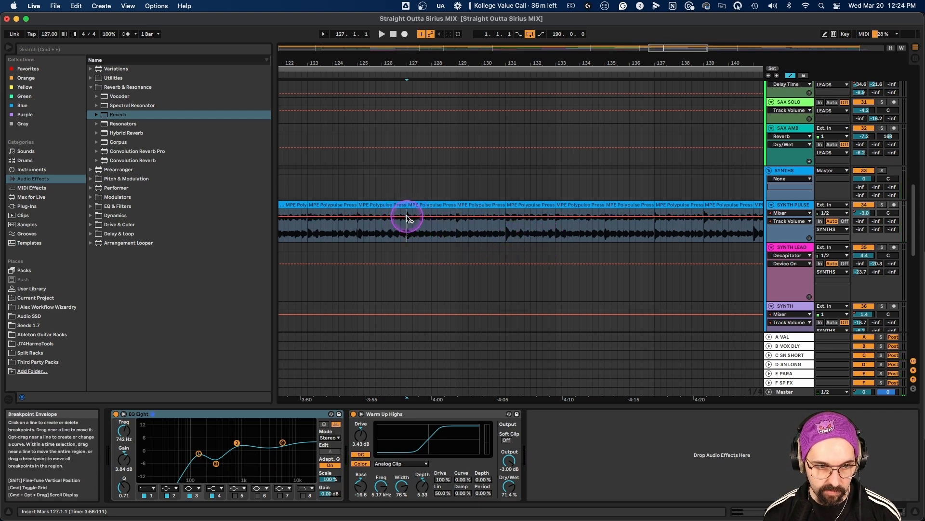
{"action": "left_click_drag", "start_coordinate": [422, 219], "coordinate": [419, 220]}
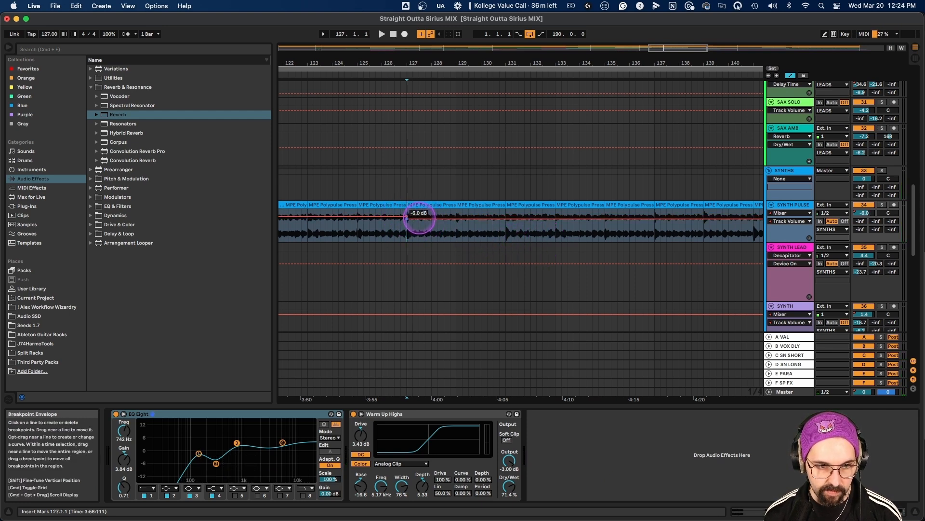
{"action": "right_click", "coordinate": [418, 222]}
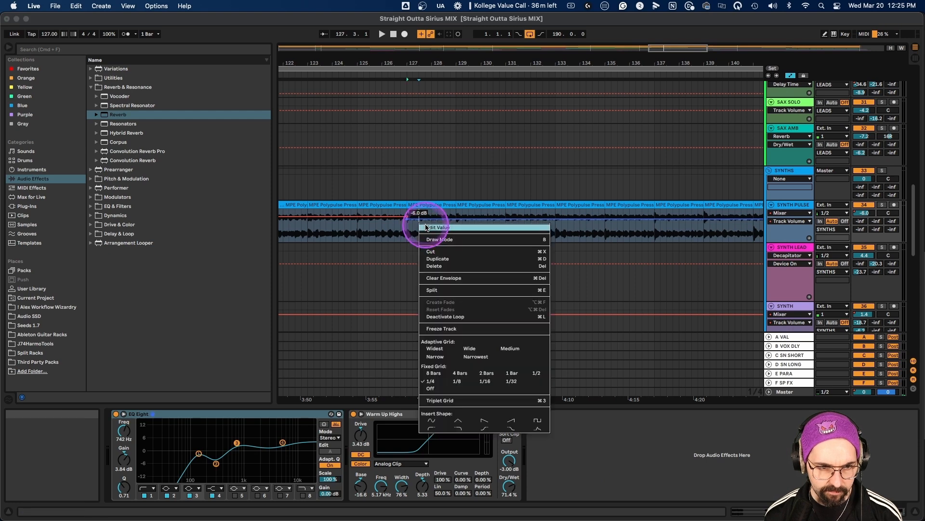
{"action": "left_click", "coordinate": [427, 226]}
{"action": "type", "text": "-5"}
{"action": "key", "text": "Return"}
{"action": "key", "text": "space"}
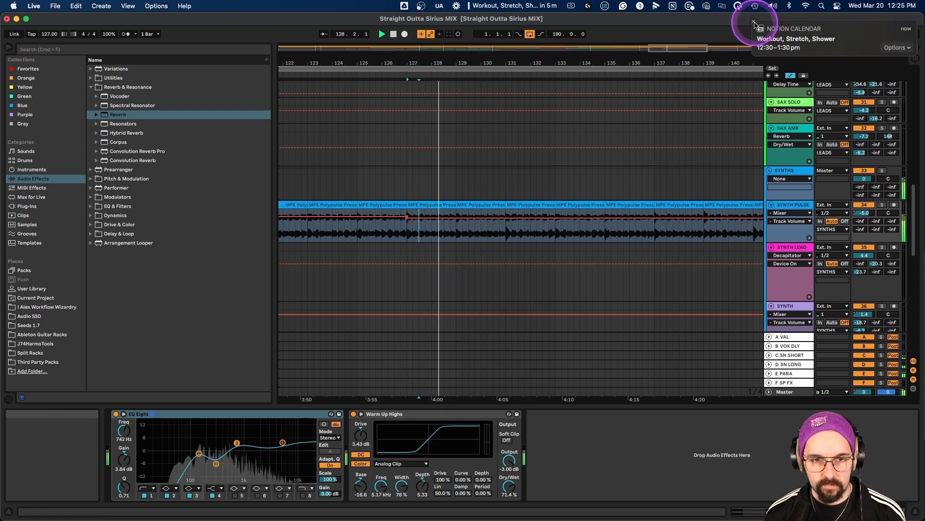
{"action": "left_click", "coordinate": [754, 22]}
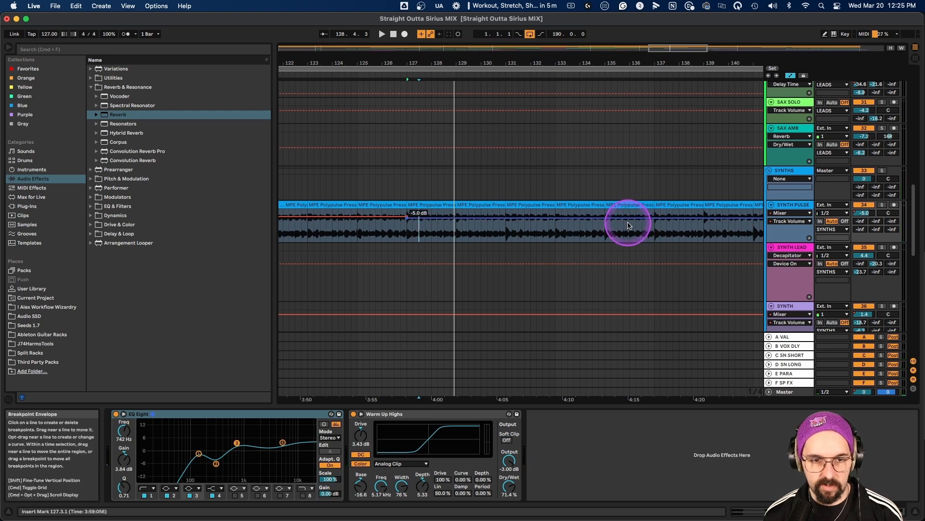
Set the SYNTH PULSE volume from bar 127 onward to -4.0 dB and play the passage.
{"action": "right_click", "coordinate": [628, 223]}
{"action": "left_click", "coordinate": [634, 226]}
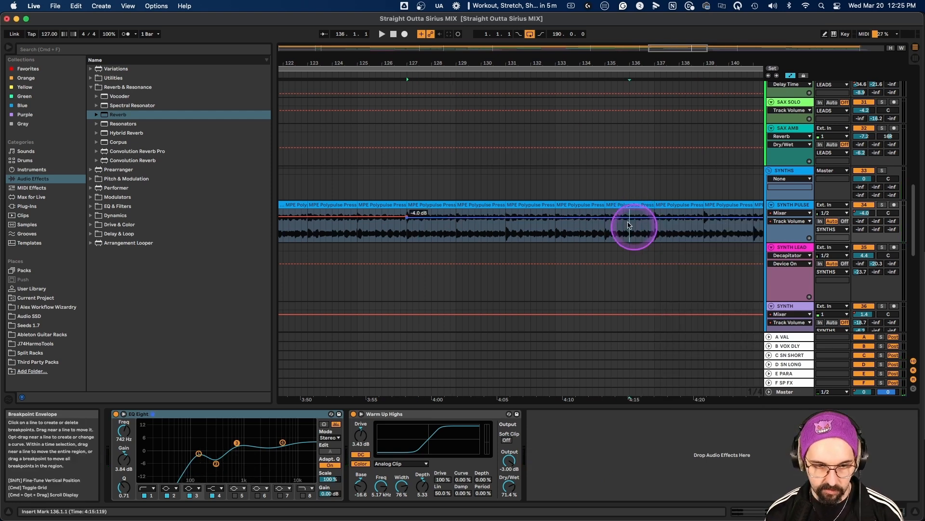
{"action": "key", "text": "space"}
{"action": "scroll", "coordinate": [603, 235], "scroll_direction": "down", "scroll_amount": 6}
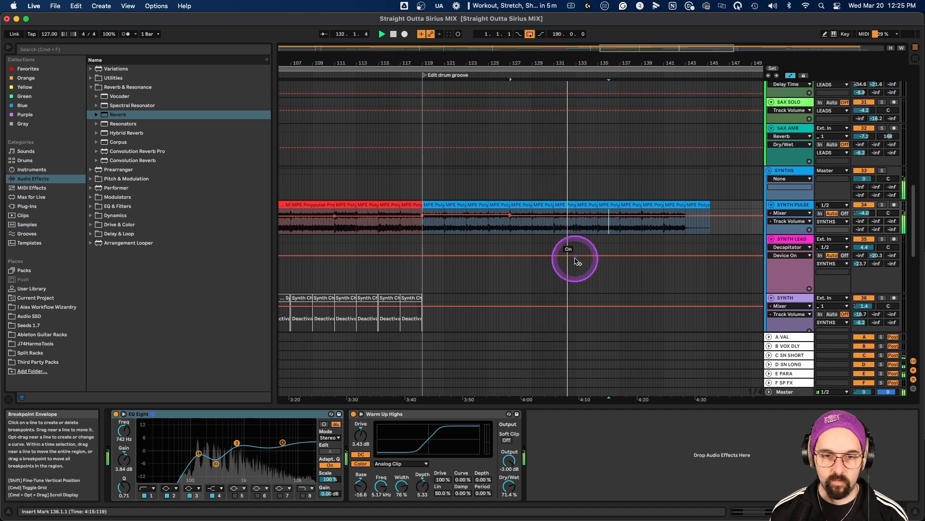
Show the PIANO track's volume automation and raise its track volume to about -4.4 dB while playing the solo.
{"action": "scroll", "coordinate": [701, 263], "scroll_direction": "up", "scroll_amount": 5}
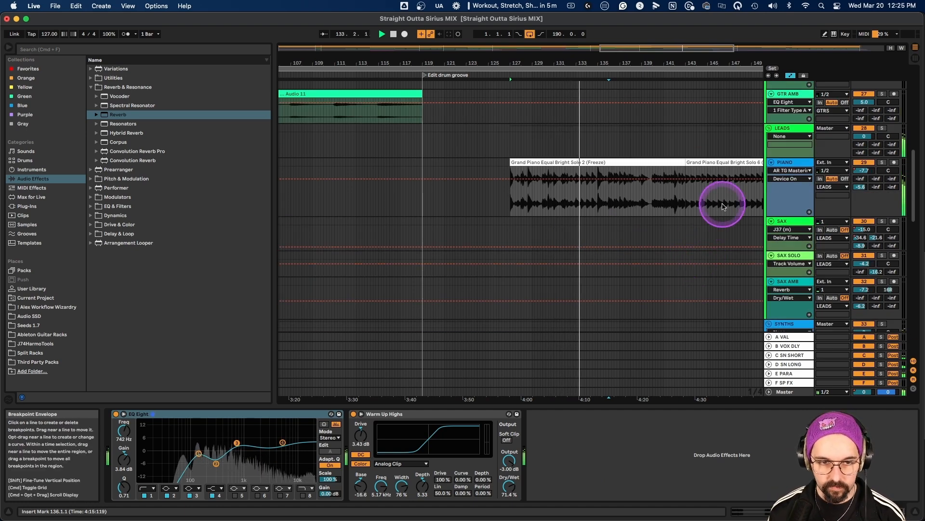
{"action": "left_click", "coordinate": [869, 170]}
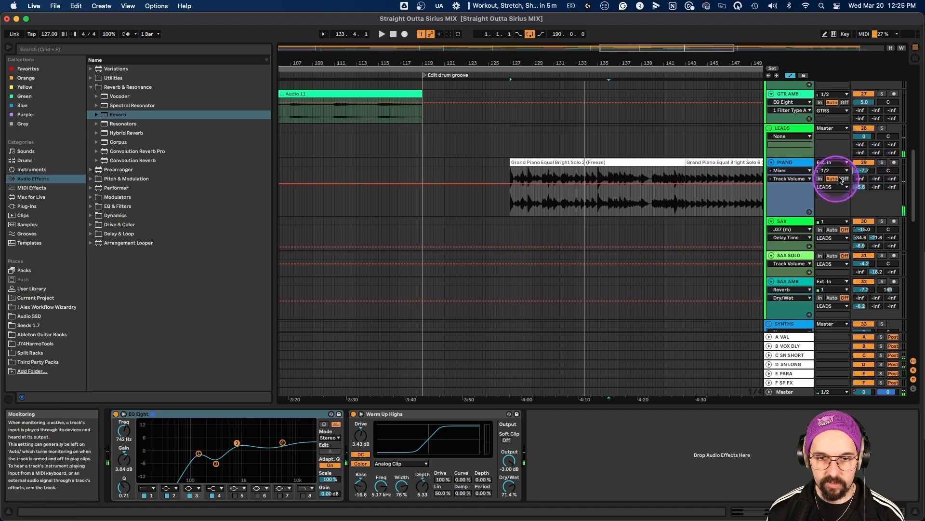
{"action": "scroll", "coordinate": [630, 209], "scroll_direction": "down", "scroll_amount": 10}
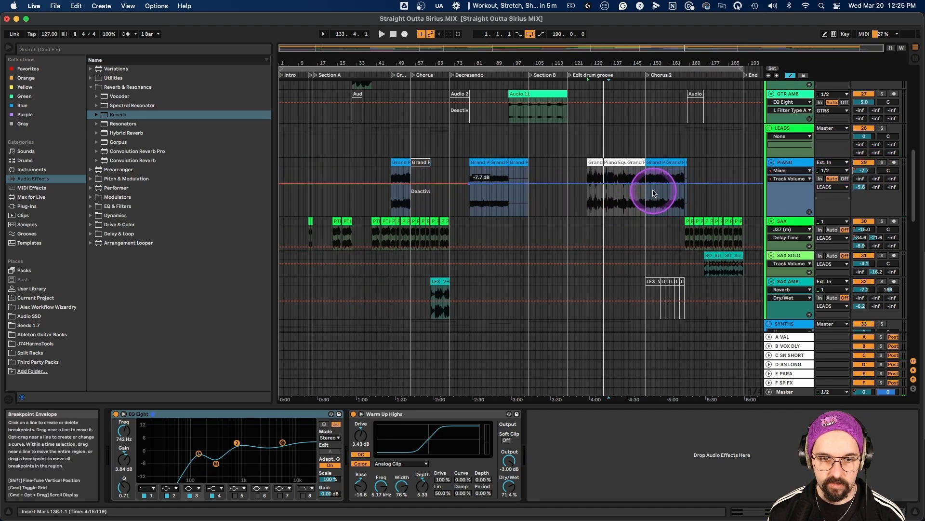
{"action": "scroll", "coordinate": [622, 203], "scroll_direction": "up", "scroll_amount": 5}
{"action": "left_click_drag", "start_coordinate": [865, 172], "coordinate": [865, 170]}
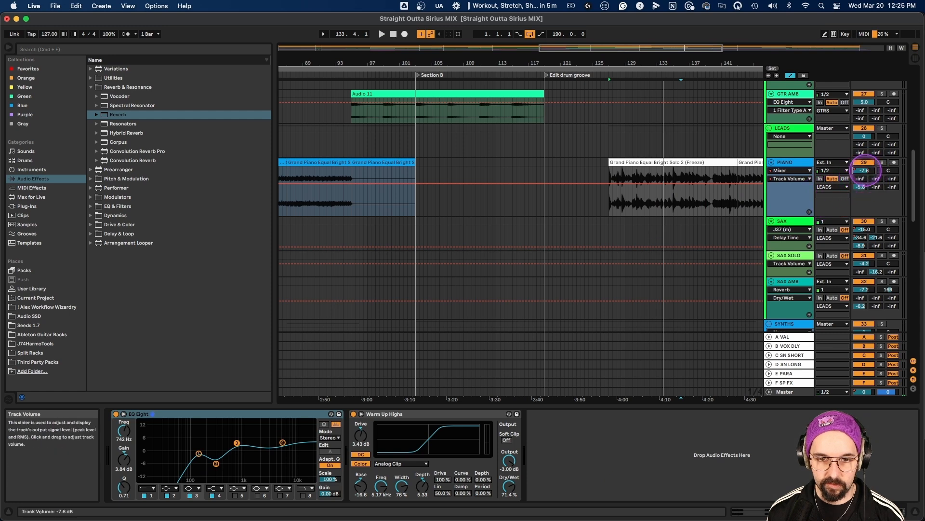
{"action": "key", "text": "space"}
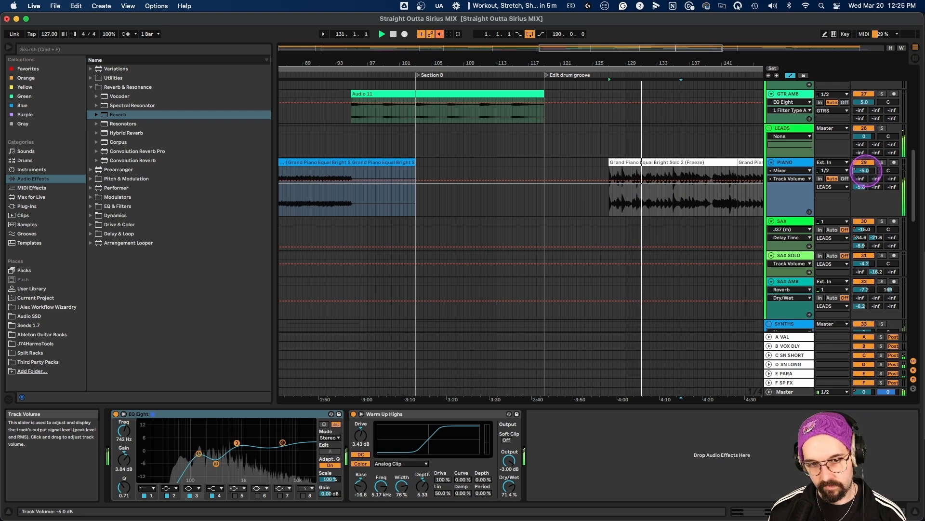
{"action": "left_click_drag", "start_coordinate": [865, 171], "coordinate": [864, 170]}
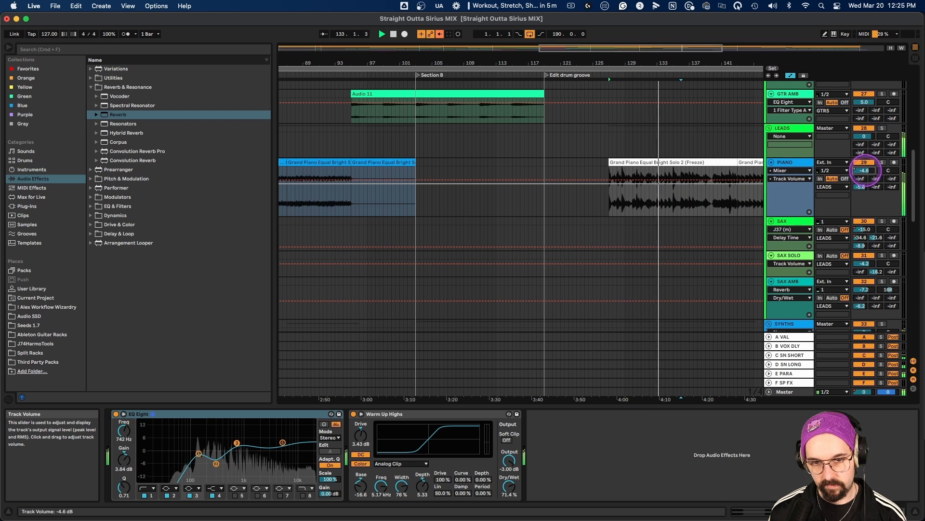
{"action": "left_click_drag", "start_coordinate": [864, 171], "coordinate": [864, 170]}
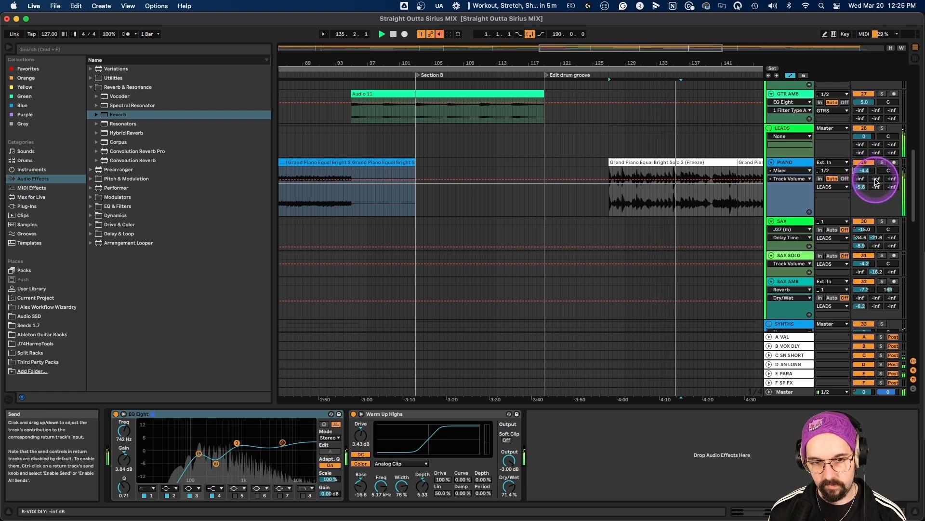
Raise the PIANO track's send to A VAL to about -18 dB and place the playback start near bar 125.
{"action": "mouse_move", "coordinate": [861, 179]}
{"action": "left_mouse_down"}
{"action": "mouse_move", "coordinate": [890, 165]}
{"action": "mouse_move", "coordinate": [861, 182]}
{"action": "left_mouse_up"}
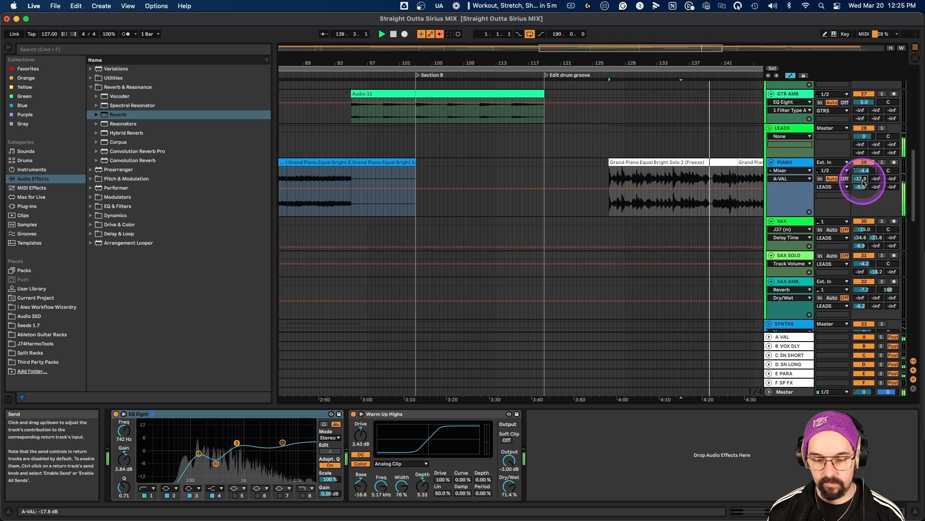
{"action": "left_click_drag", "start_coordinate": [864, 179], "coordinate": [880, 186]}
{"action": "left_click", "coordinate": [599, 173]}
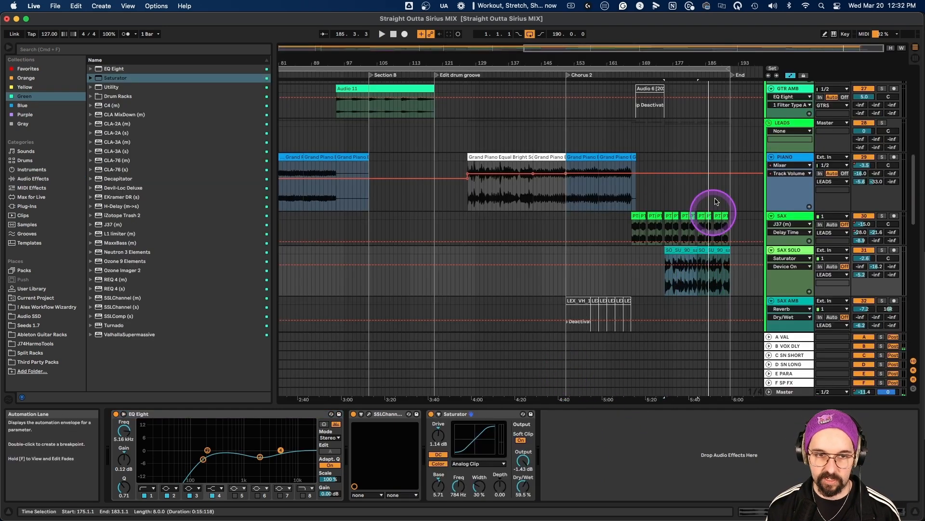
Hide the automation lanes and the browser, and select the Master track below the sample tracks.
{"action": "left_click", "coordinate": [791, 75]}
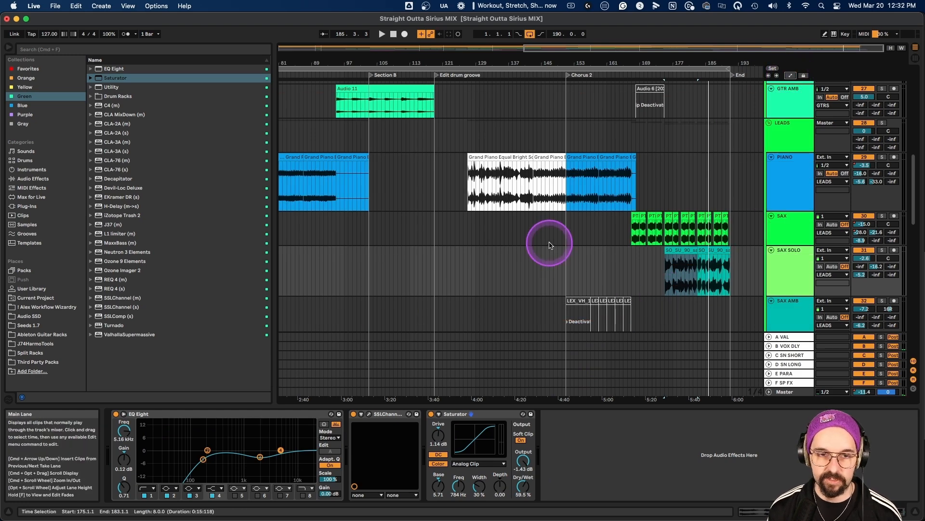
{"action": "left_click", "coordinate": [9, 47]}
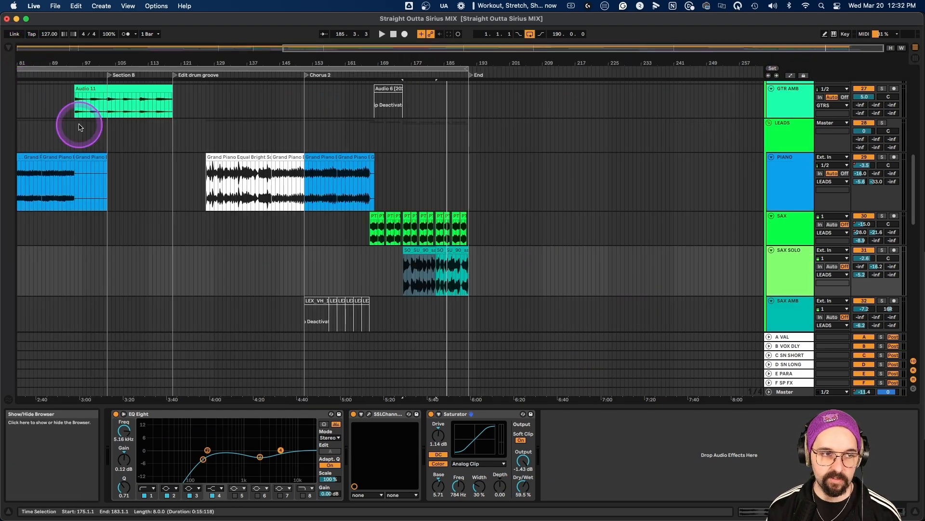
{"action": "scroll", "coordinate": [242, 312], "scroll_direction": "left", "scroll_amount": 10}
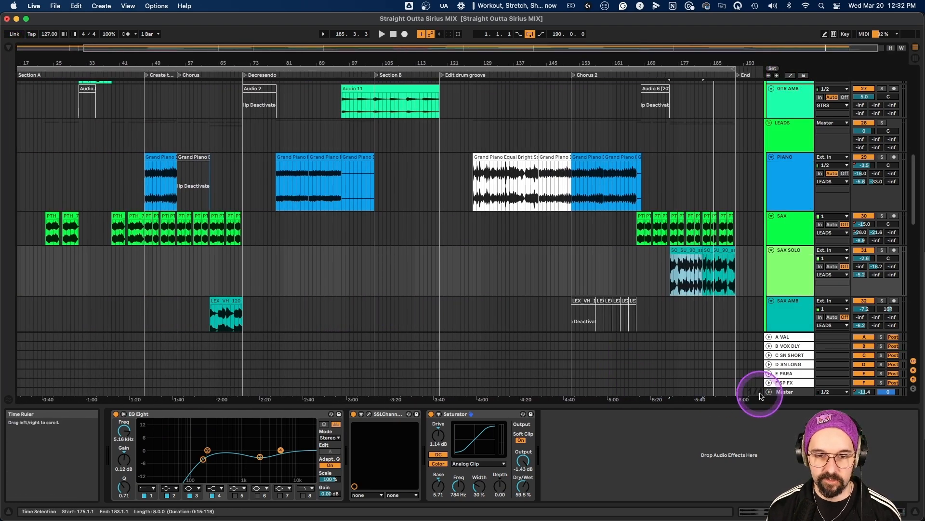
{"action": "scroll", "coordinate": [699, 328], "scroll_direction": "down", "scroll_amount": 3}
{"action": "scroll", "coordinate": [654, 366], "scroll_direction": "down", "scroll_amount": 10}
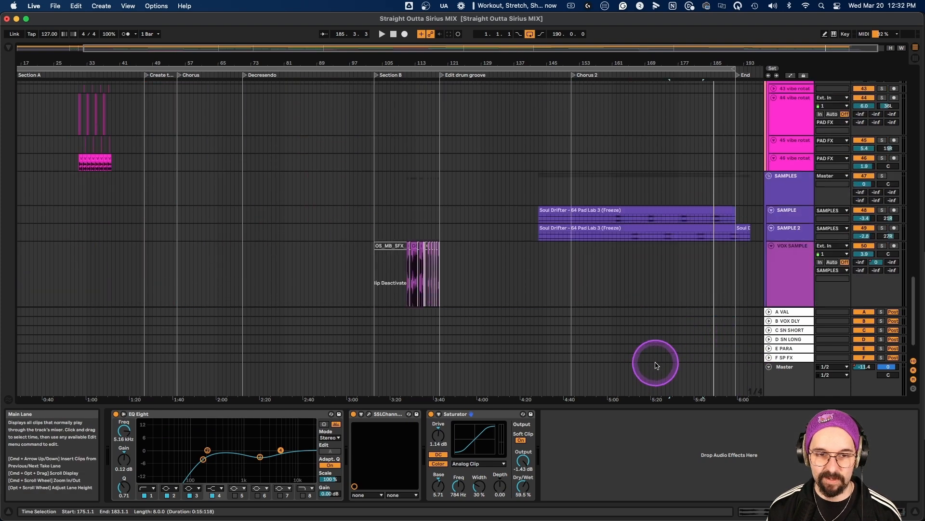
{"action": "scroll", "coordinate": [654, 366], "scroll_direction": "down", "scroll_amount": 3}
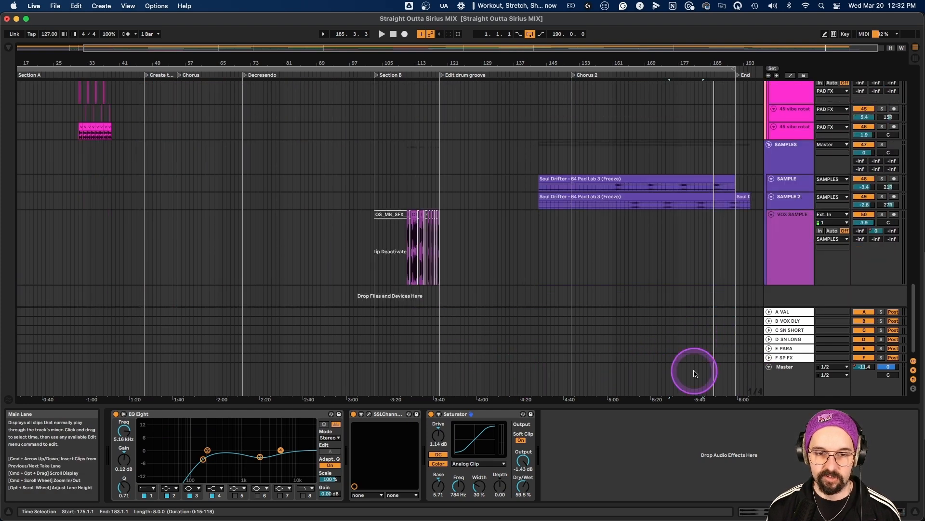
{"action": "left_click", "coordinate": [775, 362]}
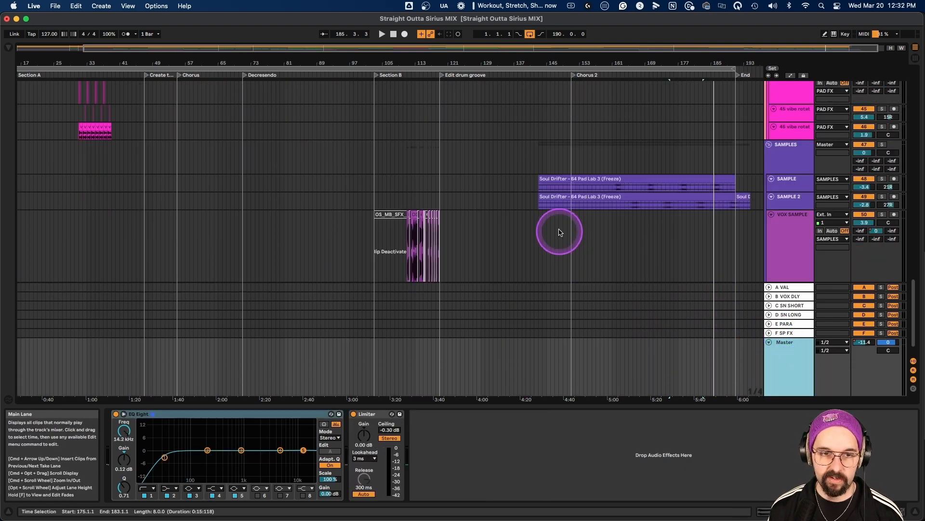
Play Chorus 2 from bar 151 and again from bar 162 to check the overall mix on the Master.
{"action": "left_click", "coordinate": [563, 230]}
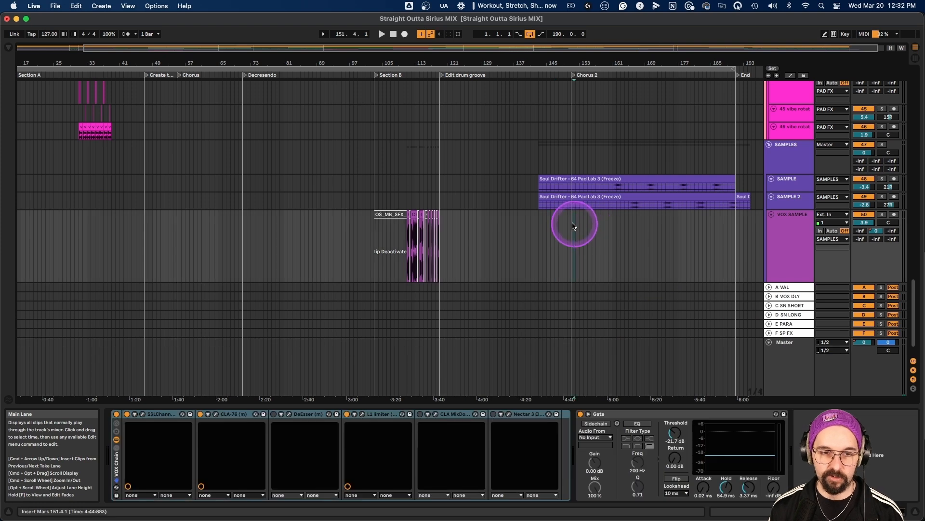
{"action": "key", "text": "space"}
{"action": "left_click", "coordinate": [619, 223]}
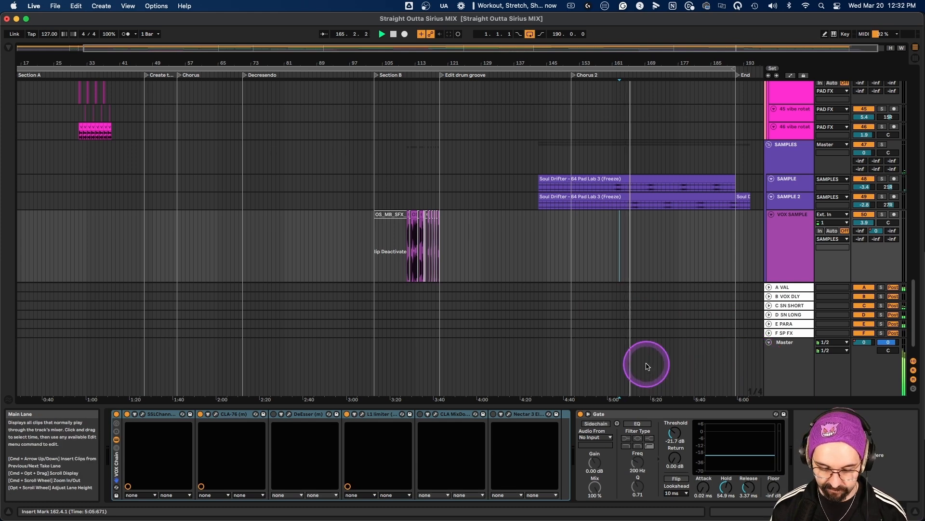
{"action": "scroll", "coordinate": [651, 372], "scroll_direction": "down", "scroll_amount": 1}
{"action": "scroll", "coordinate": [650, 372], "scroll_direction": "up", "scroll_amount": 5}
{"action": "scroll", "coordinate": [651, 371], "scroll_direction": "up", "scroll_amount": 3}
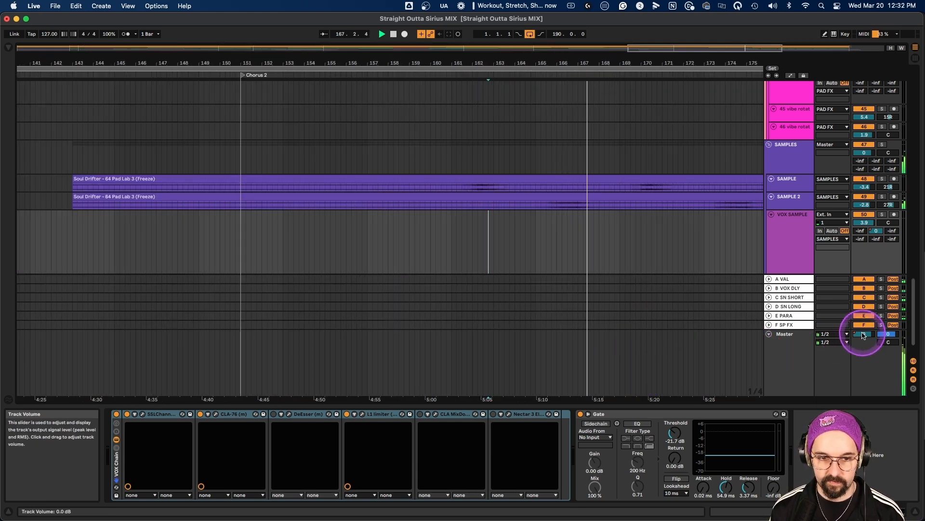
Show the automation lanes and add volume breakpoints on the Master at bar 169 that step the level up to 1.0 dB.
{"action": "key", "text": "a"}
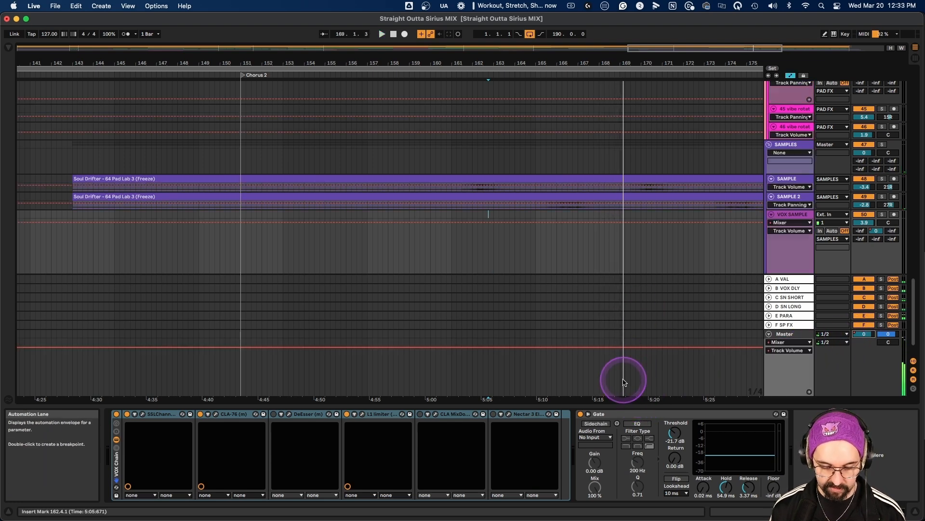
{"action": "scroll", "coordinate": [623, 382], "scroll_direction": "up", "scroll_amount": 5}
{"action": "left_click", "coordinate": [598, 372]}
{"action": "key", "text": "space"}
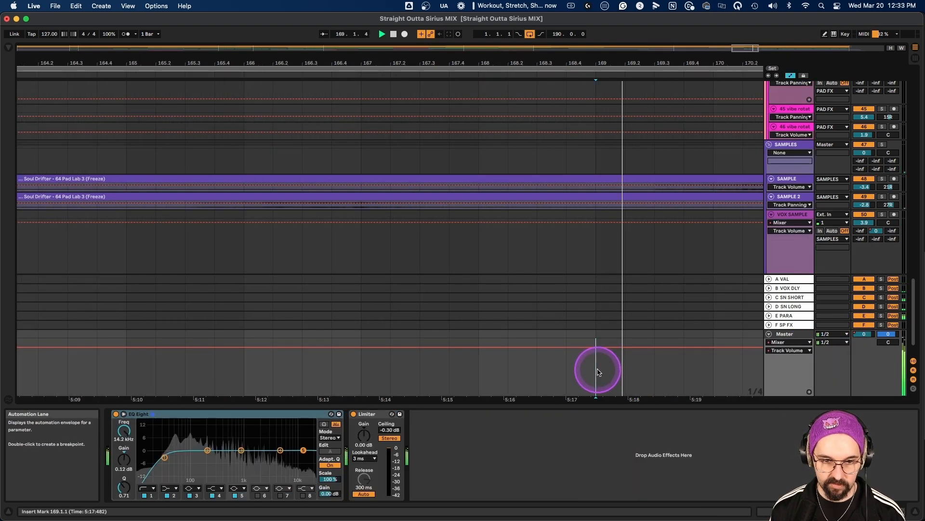
{"action": "key", "text": "space"}
{"action": "left_click", "coordinate": [596, 349]}
{"action": "left_click_drag", "start_coordinate": [604, 350], "coordinate": [604, 349]}
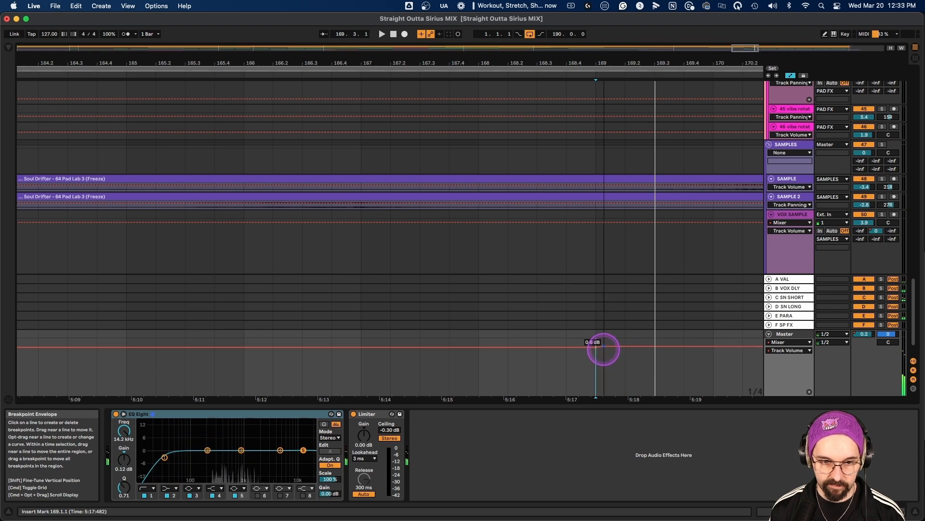
{"action": "scroll", "coordinate": [648, 375], "scroll_direction": "right", "scroll_amount": 5}
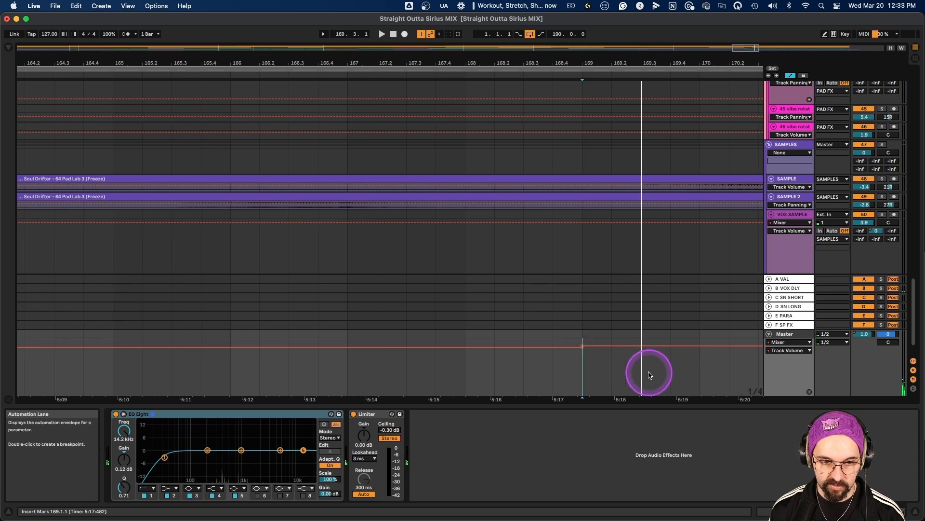
Set the Master volume breakpoint at bar 183, just before the final fade, to 1.0 dB and place the playback start near bar 168.
{"action": "key", "text": "u"}
{"action": "scroll", "coordinate": [655, 377], "scroll_direction": "up", "scroll_amount": 5}
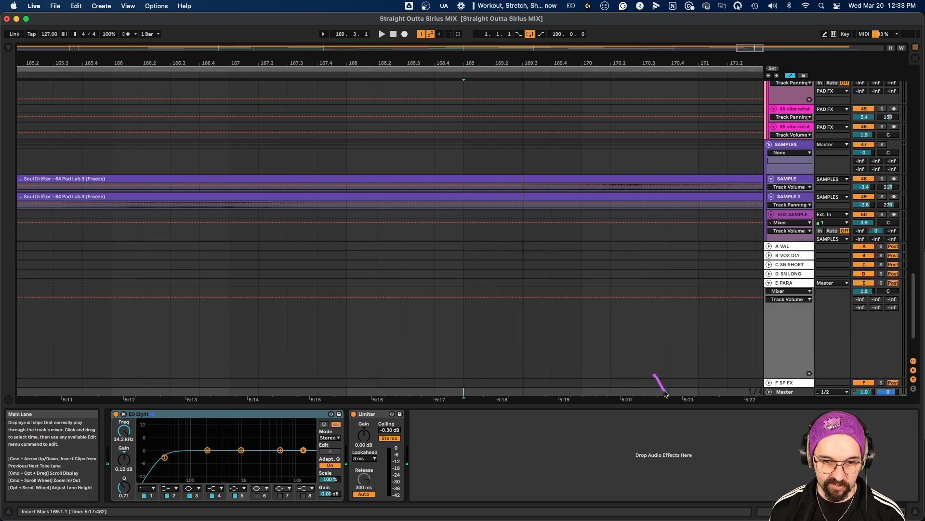
{"action": "scroll", "coordinate": [669, 393], "scroll_direction": "up", "scroll_amount": 8}
{"action": "scroll", "coordinate": [672, 352], "scroll_direction": "down", "scroll_amount": 10}
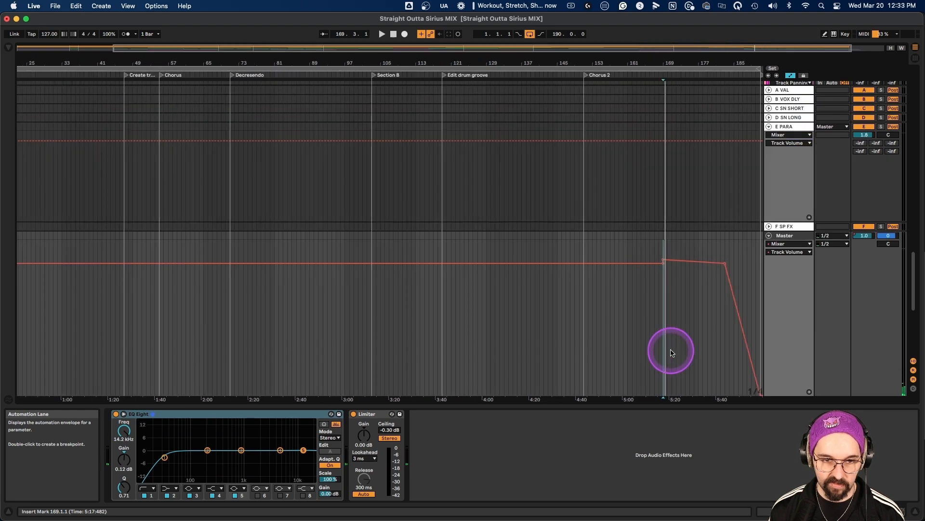
{"action": "scroll", "coordinate": [672, 352], "scroll_direction": "up", "scroll_amount": 4}
{"action": "scroll", "coordinate": [672, 316], "scroll_direction": "up", "scroll_amount": 6}
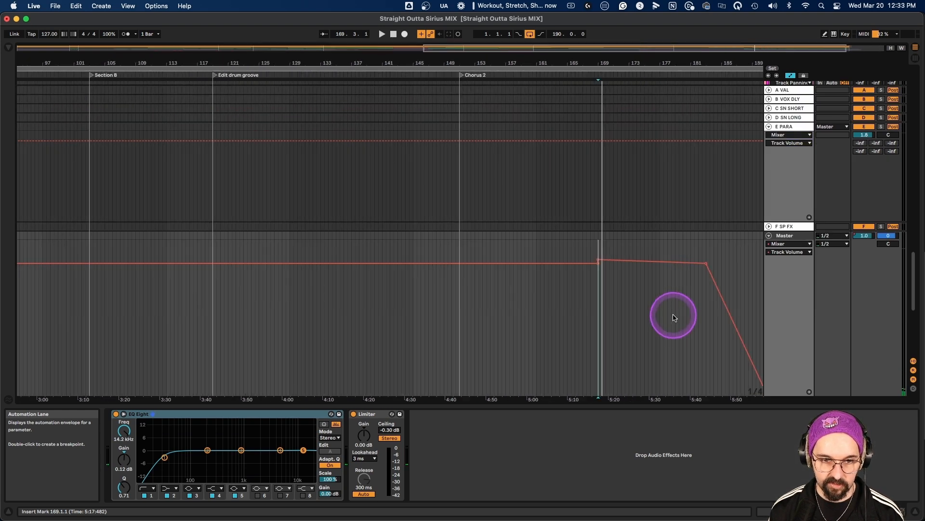
{"action": "right_click", "coordinate": [713, 263]}
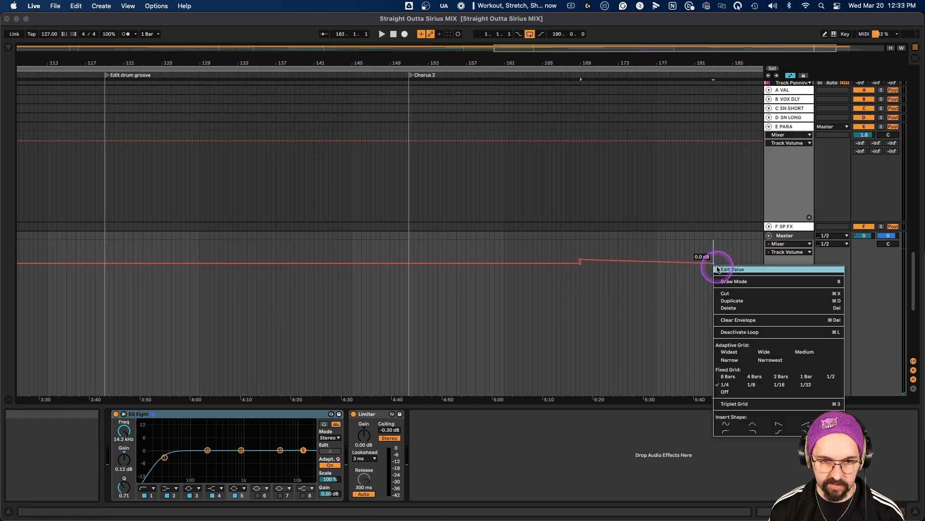
{"action": "left_click", "coordinate": [719, 268]}
{"action": "left_click", "coordinate": [576, 281]}
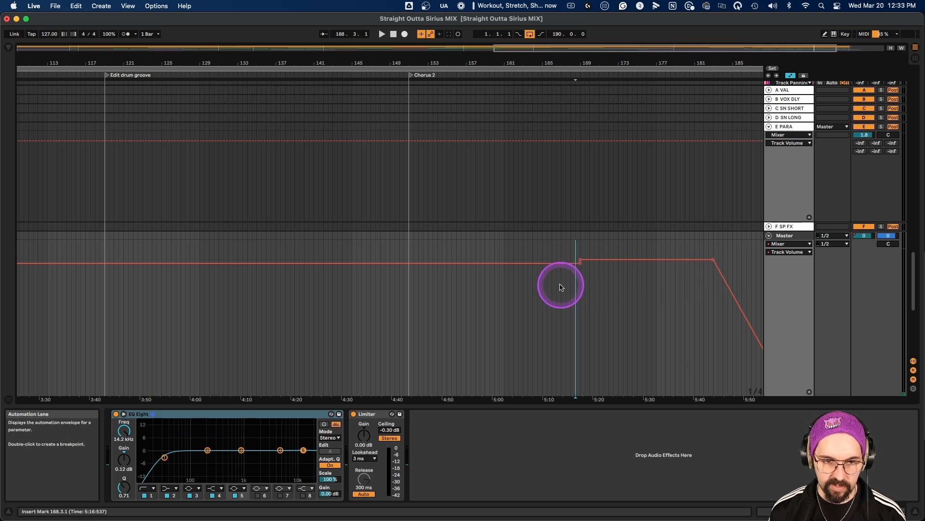
Play the transition into bar 169, set the Master volume segment between bars 169 and 183 to 0.5 dB, and play it again.
{"action": "key", "text": "space"}
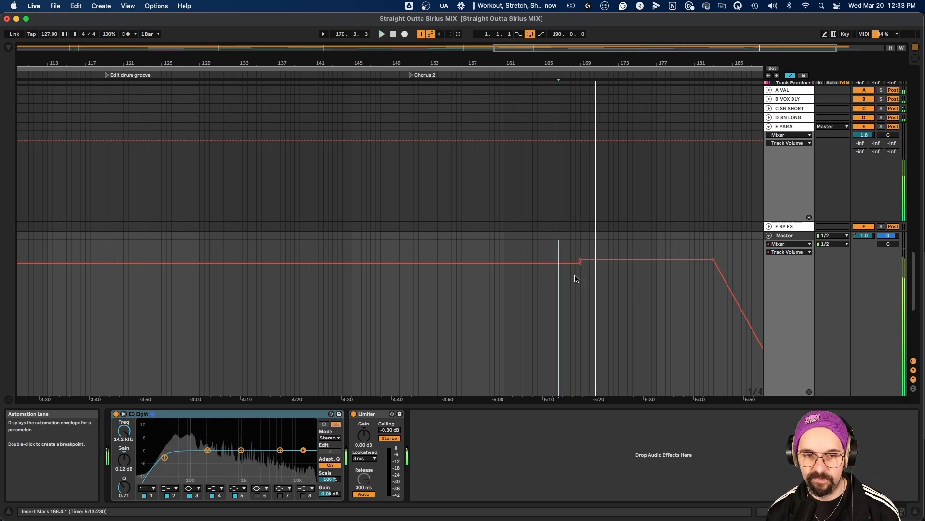
{"action": "left_click", "coordinate": [597, 279]}
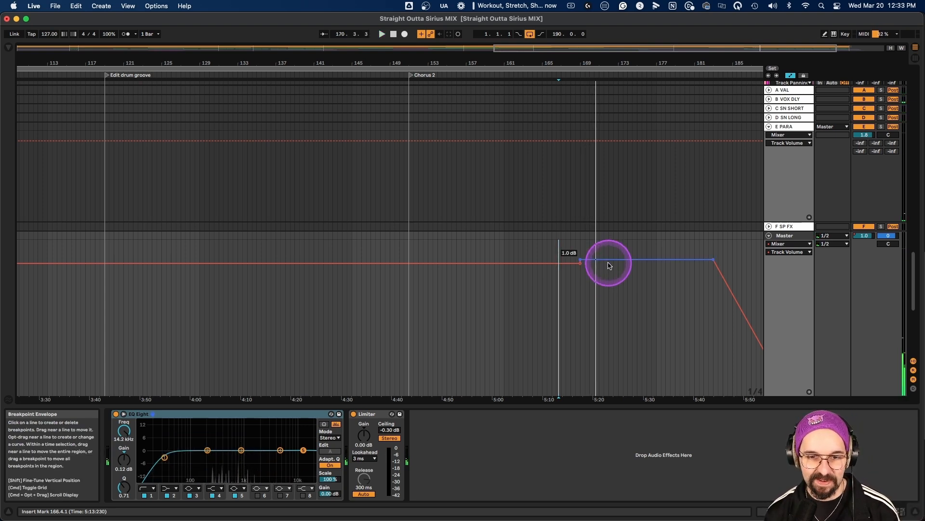
{"action": "right_click", "coordinate": [610, 266]}
{"action": "left_click", "coordinate": [614, 269]}
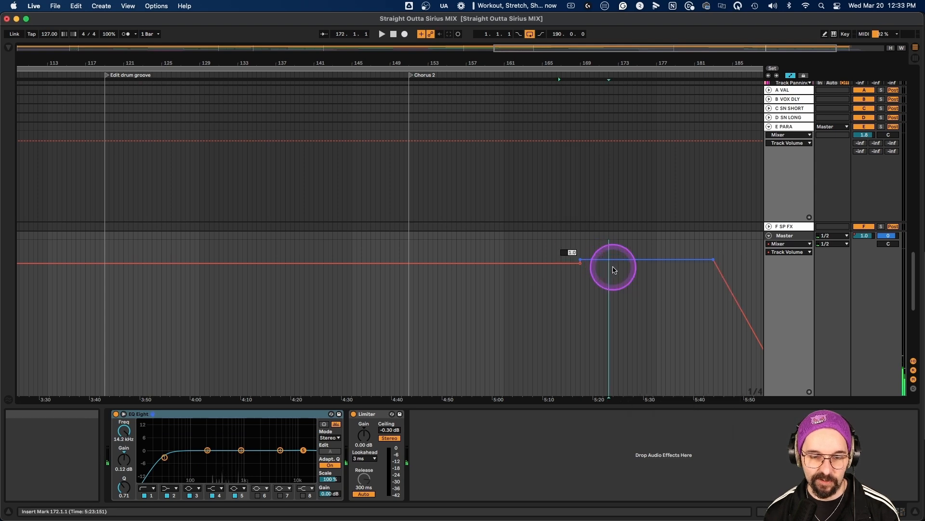
{"action": "left_click", "coordinate": [570, 277]}
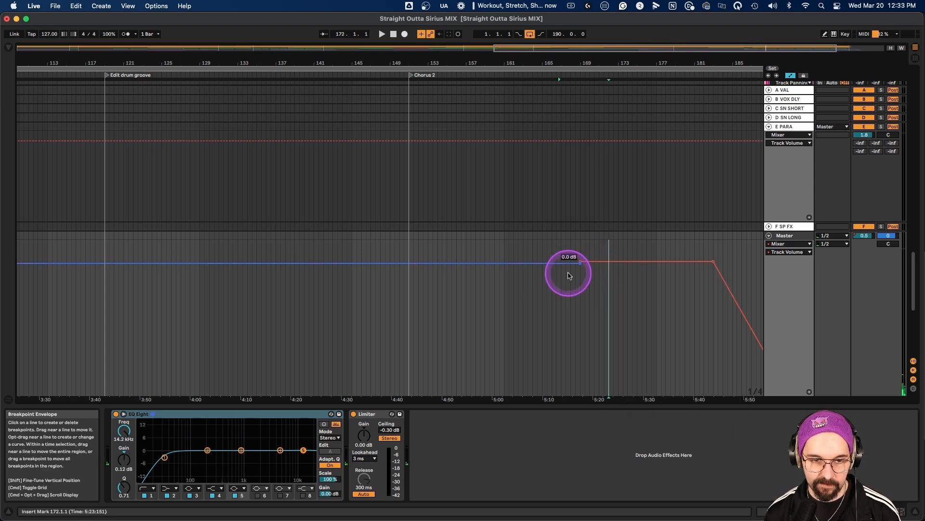
{"action": "key", "text": "space"}
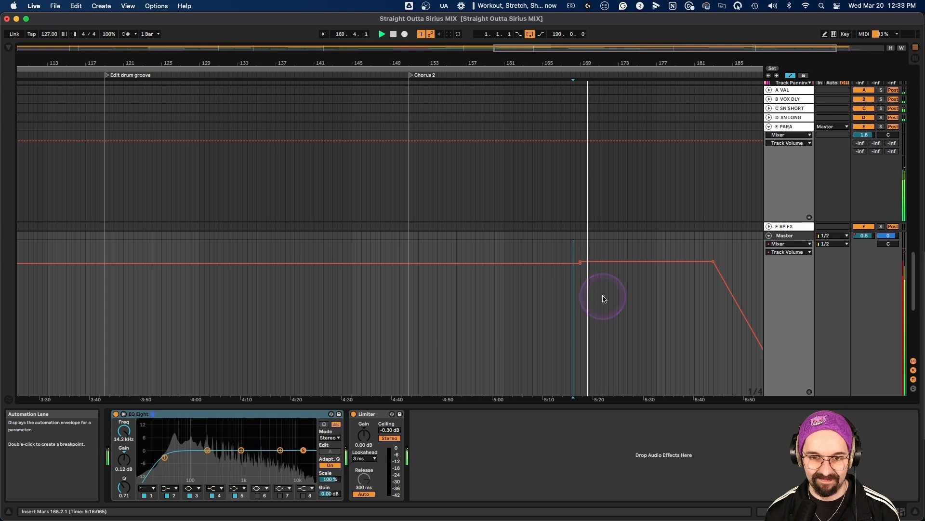
Lower the Master volume automation segment between bars 169 and 183 to 0 dB.
{"action": "right_click", "coordinate": [622, 268]}
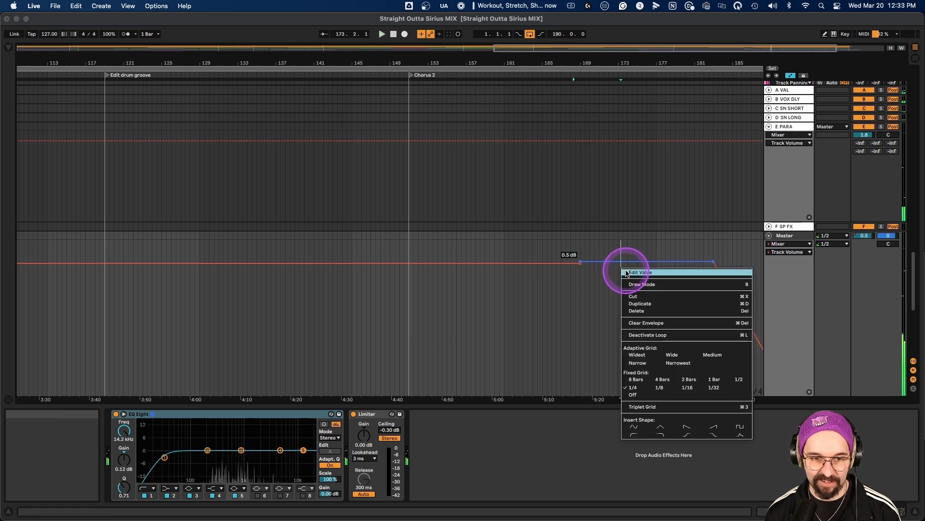
{"action": "left_click", "coordinate": [620, 267]}
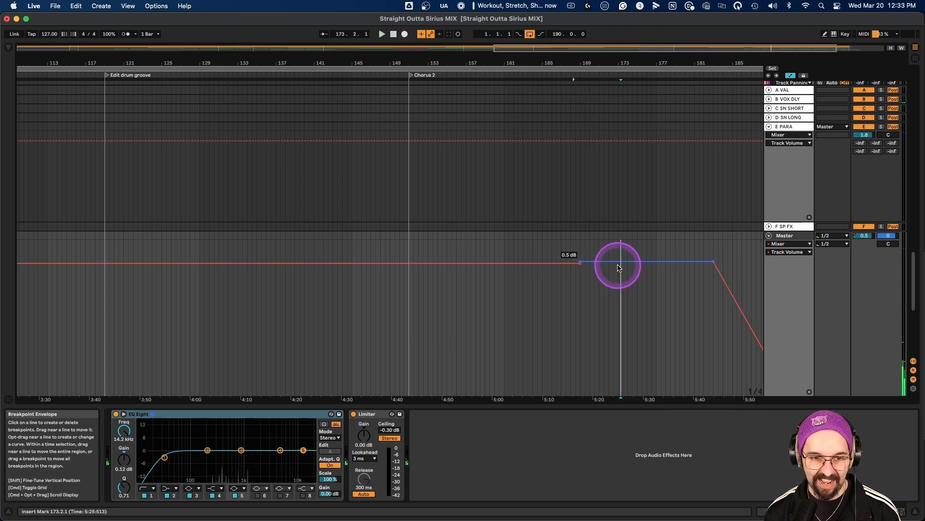
{"action": "left_click_drag", "start_coordinate": [619, 268], "coordinate": [619, 270]}
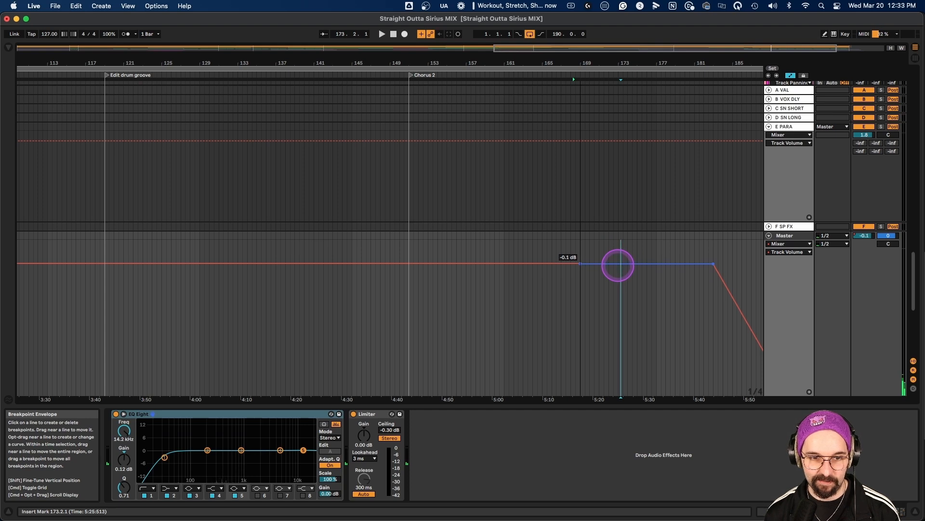
{"action": "left_click", "coordinate": [620, 282]}
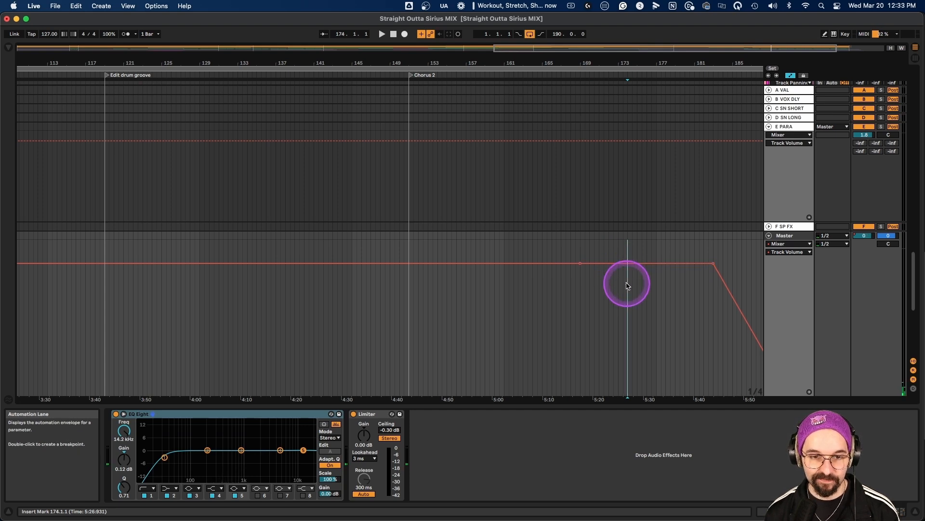
Set the long Master volume automation segment before bar 169 to -1 dB.
{"action": "scroll", "coordinate": [562, 314], "scroll_direction": "left", "scroll_amount": 3}
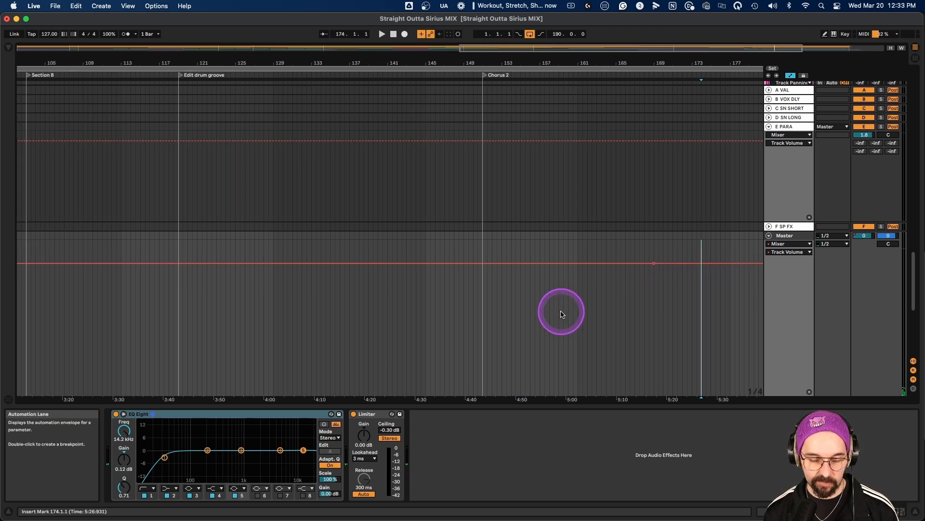
{"action": "scroll", "coordinate": [562, 313], "scroll_direction": "down", "scroll_amount": 2}
{"action": "scroll", "coordinate": [561, 314], "scroll_direction": "down", "scroll_amount": 5}
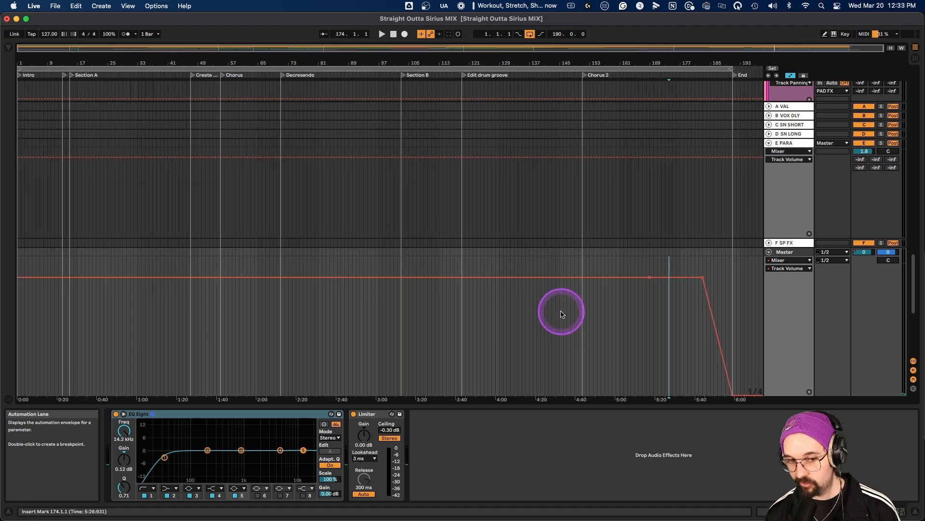
{"action": "right_click", "coordinate": [596, 285]}
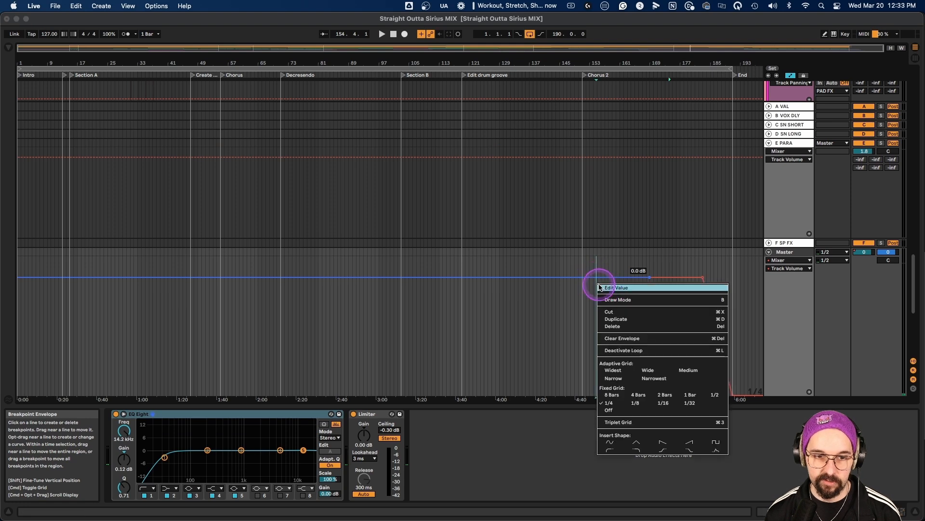
{"action": "left_click", "coordinate": [599, 287]}
{"action": "type", "text": "-1"}
{"action": "key", "text": "Return"}
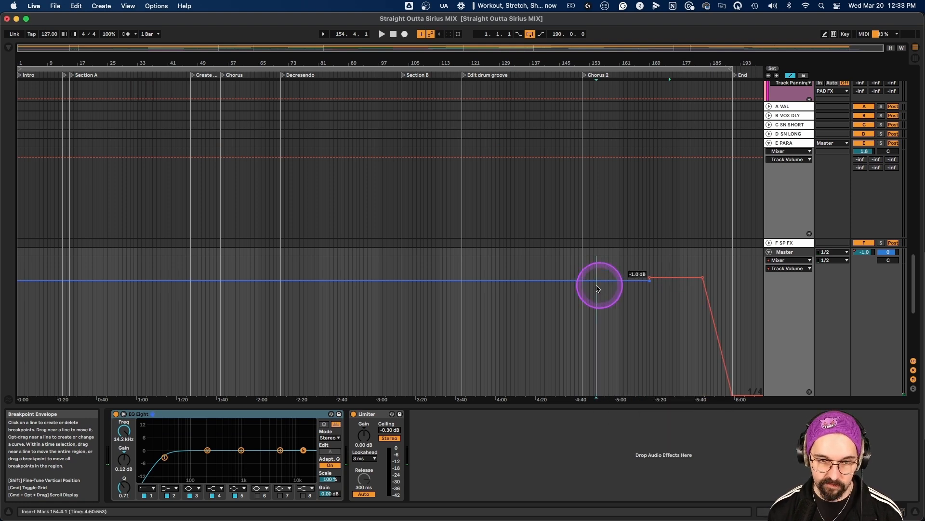
Play Chorus 2 across bar 169 to check the level step on the Master.
{"action": "left_click", "coordinate": [644, 290]}
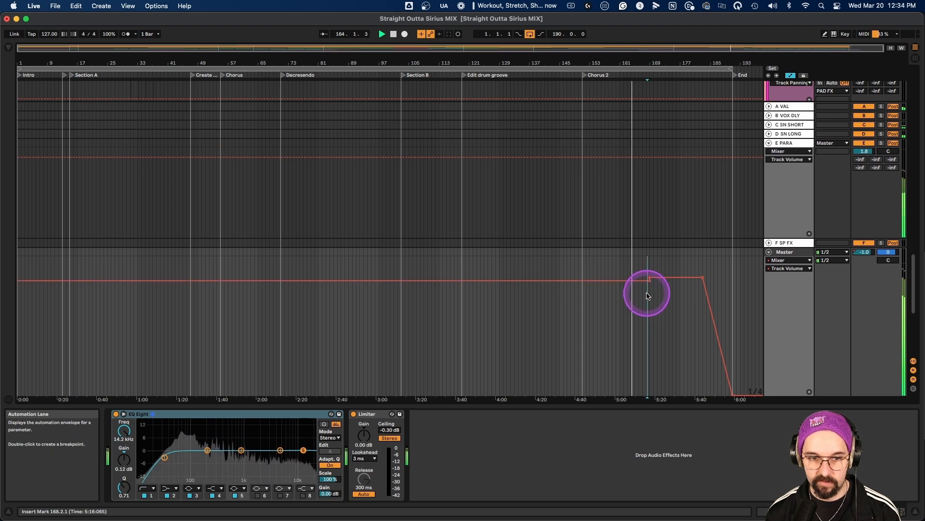
{"action": "left_click", "coordinate": [647, 295]}
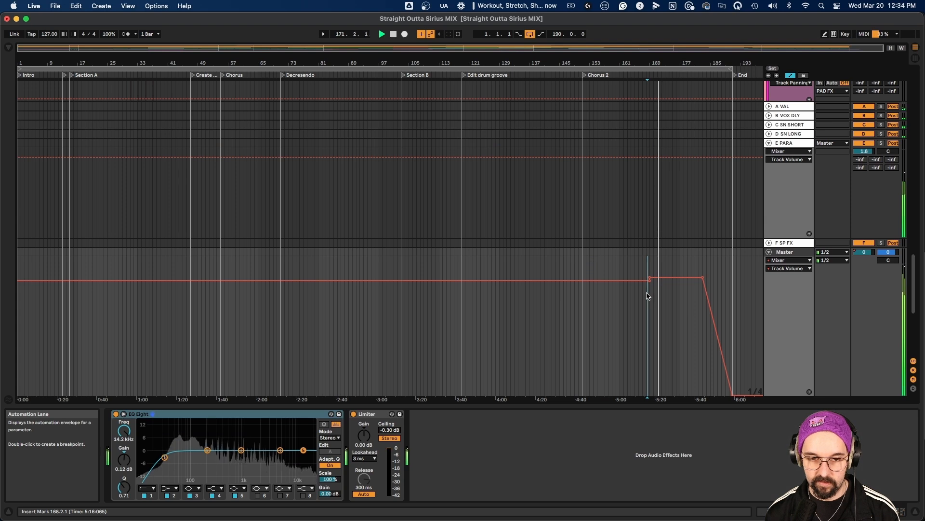
{"action": "left_click", "coordinate": [683, 283]}
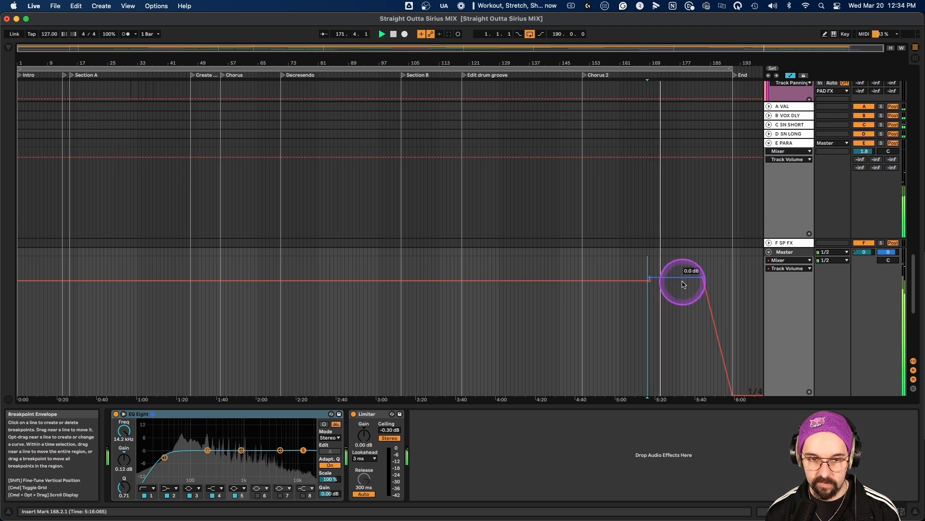
Set the Master volume segment before bar 169 to -0.5 dB and play from about bar 165 through the level change.
{"action": "right_click", "coordinate": [638, 288]}
{"action": "left_click", "coordinate": [641, 289]}
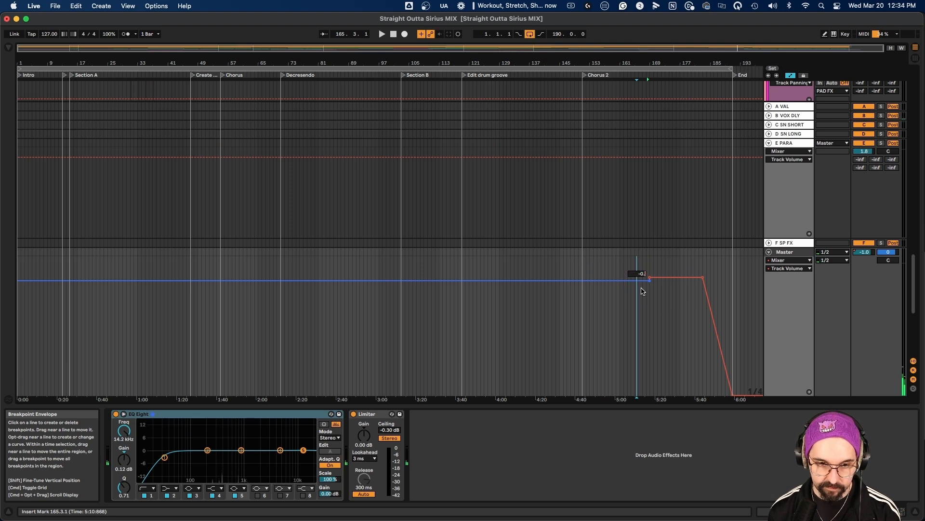
{"action": "type", "text": "-0.5"}
{"action": "key", "text": "Return"}
{"action": "key", "text": "space"}
{"action": "left_click", "coordinate": [639, 282]}
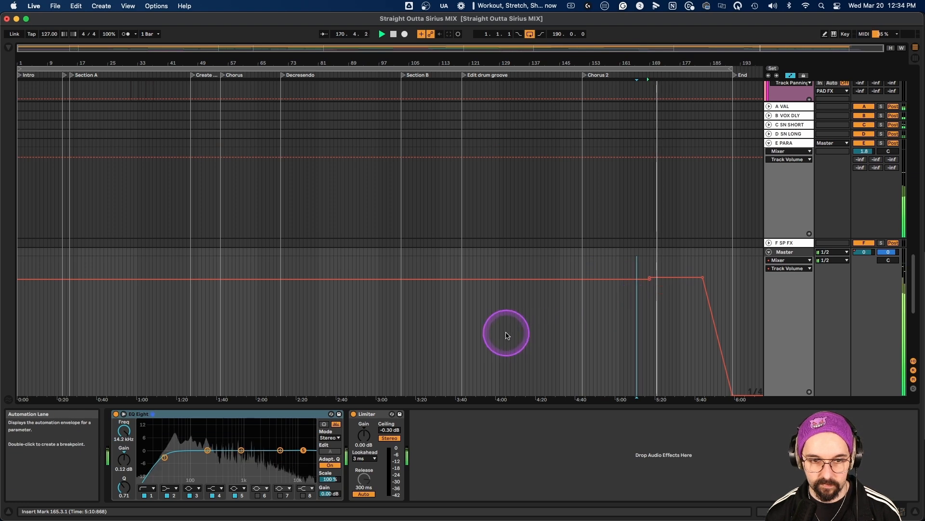
{"action": "key", "text": "space"}
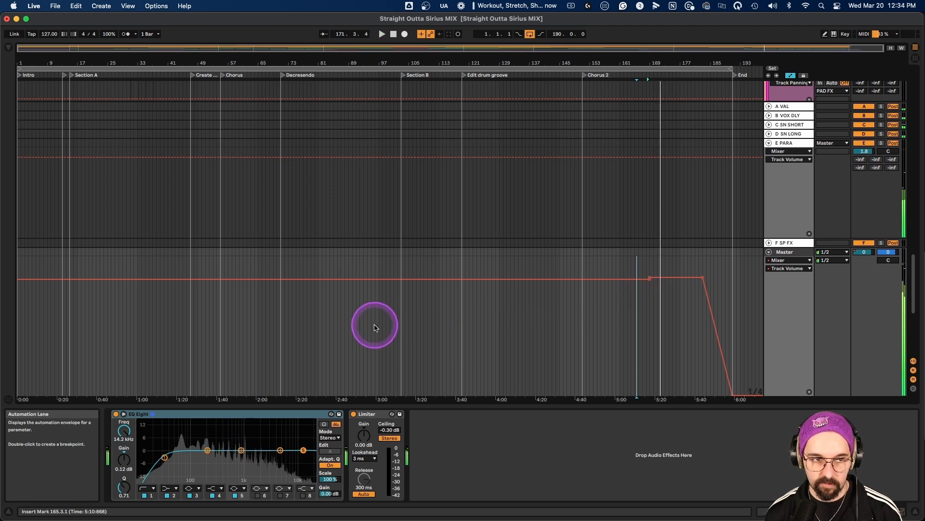
Select the Master volume automation of the first Chorus from bar 55 to bar 71 and raise it to about 0 dB.
{"action": "left_click", "coordinate": [223, 286]}
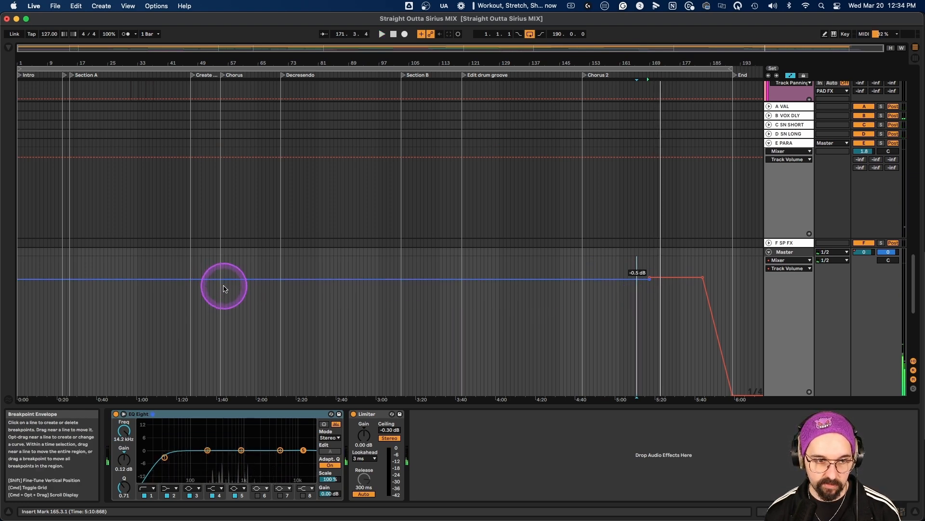
{"action": "scroll", "coordinate": [224, 292], "scroll_direction": "up", "scroll_amount": 10}
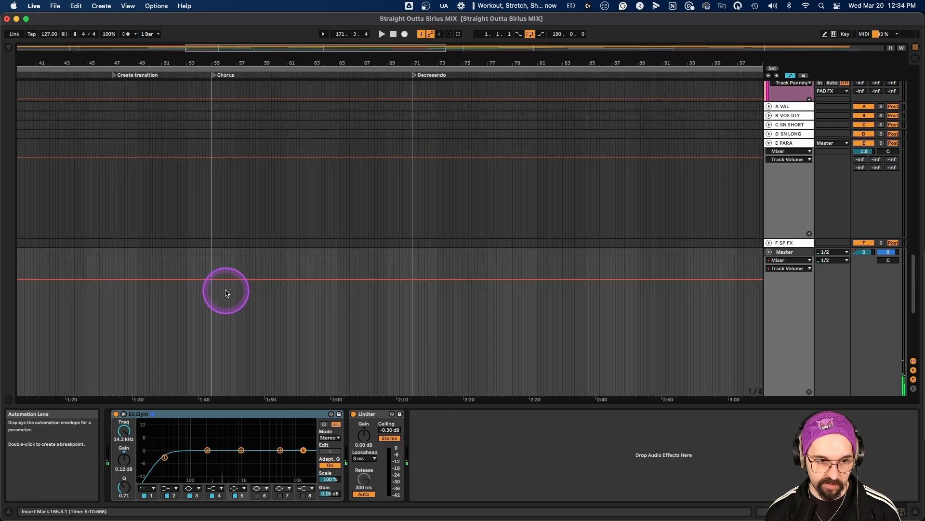
{"action": "left_click", "coordinate": [218, 295]}
{"action": "left_click", "coordinate": [185, 296]}
{"action": "left_click_drag", "start_coordinate": [185, 296], "coordinate": [733, 315]}
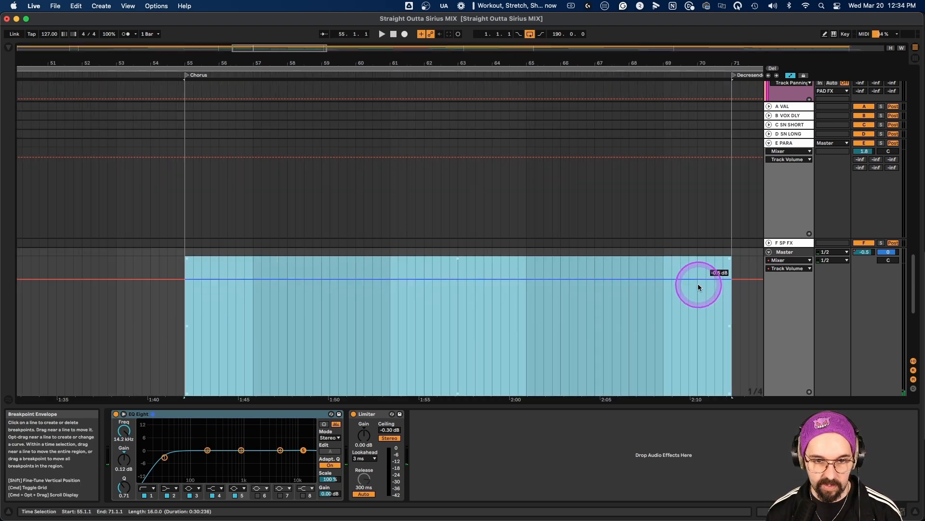
{"action": "right_click", "coordinate": [698, 284]}
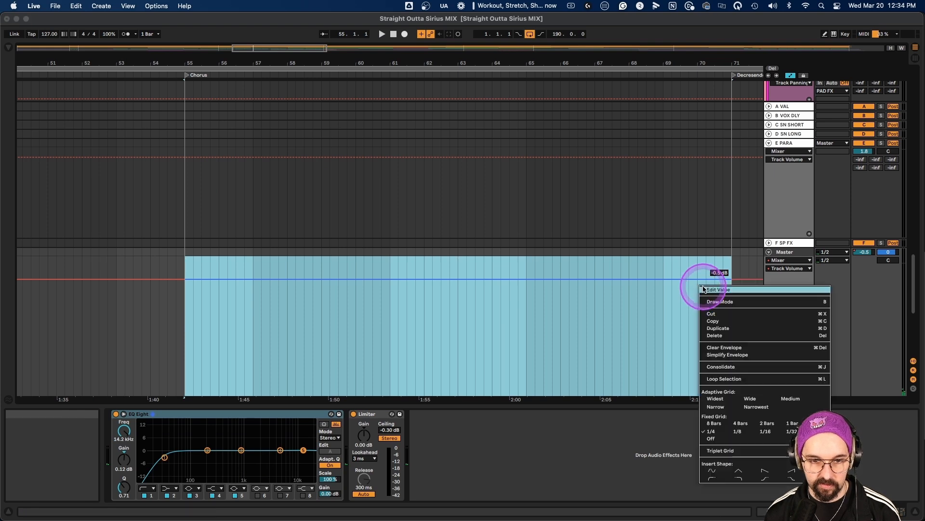
{"action": "left_click", "coordinate": [704, 289]}
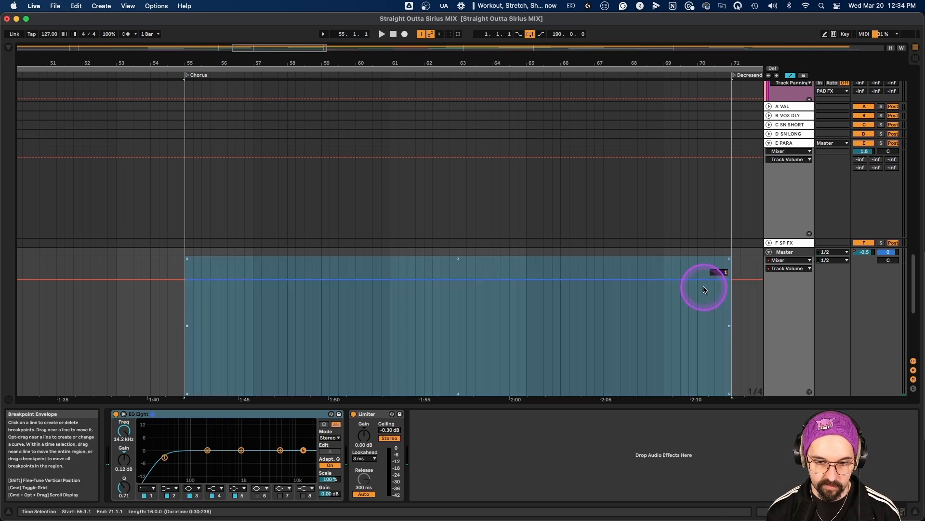
{"action": "left_click", "coordinate": [108, 310]}
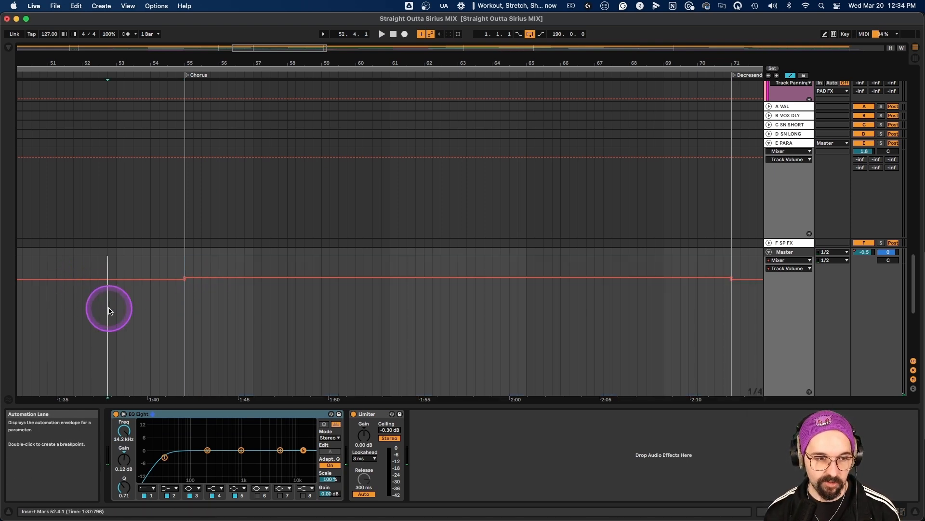
{"action": "scroll", "coordinate": [108, 309], "scroll_direction": "down", "scroll_amount": 5}
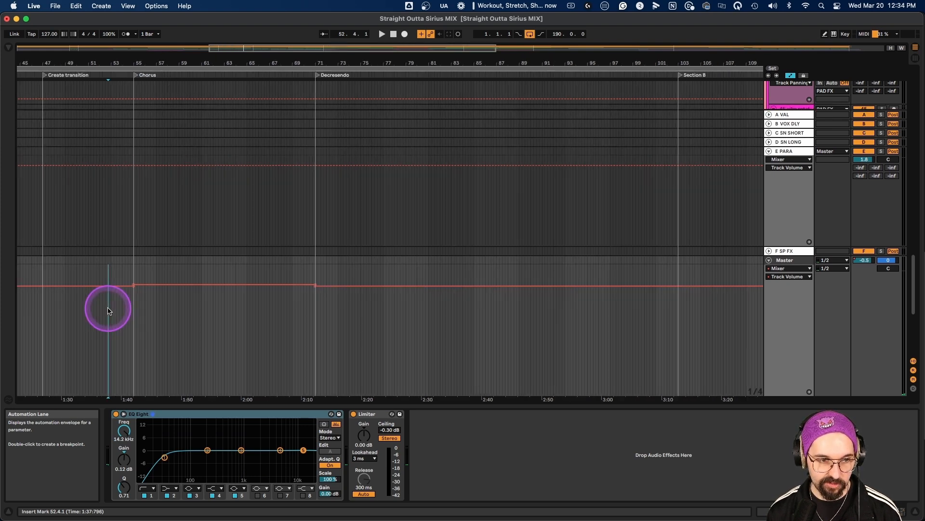
Play from about bar 52 into the first Chorus to check the Master level change, and hide the automation lanes.
{"action": "left_click", "coordinate": [103, 310]}
{"action": "key", "text": "space"}
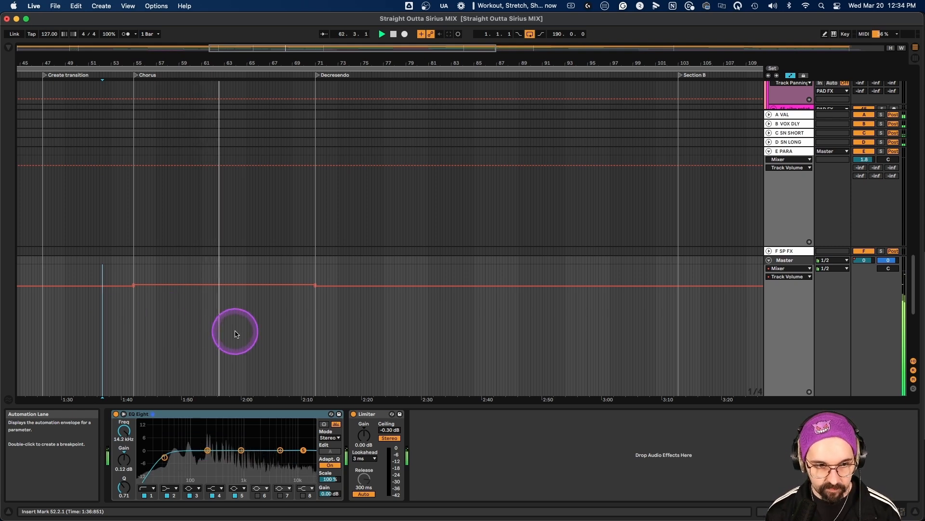
{"action": "key", "text": "space"}
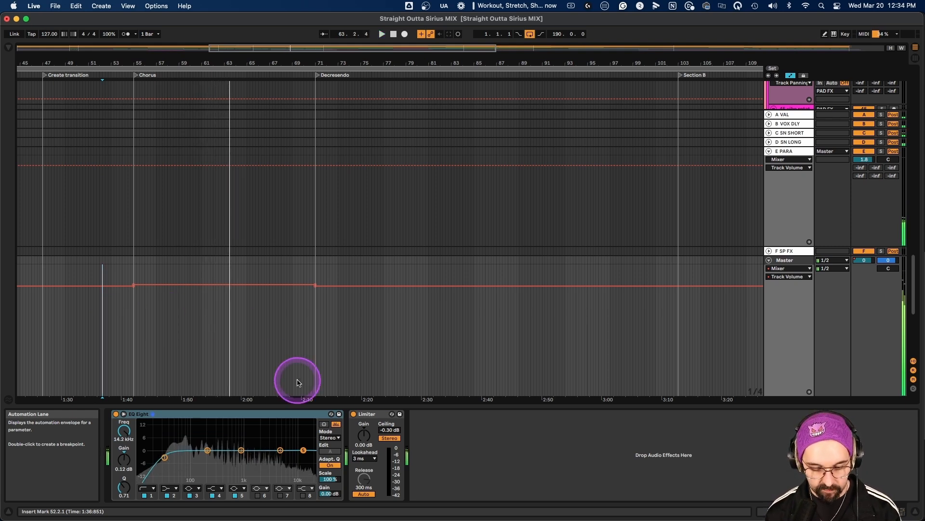
{"action": "scroll", "coordinate": [339, 292], "scroll_direction": "down", "scroll_amount": 8}
{"action": "key", "text": "a"}
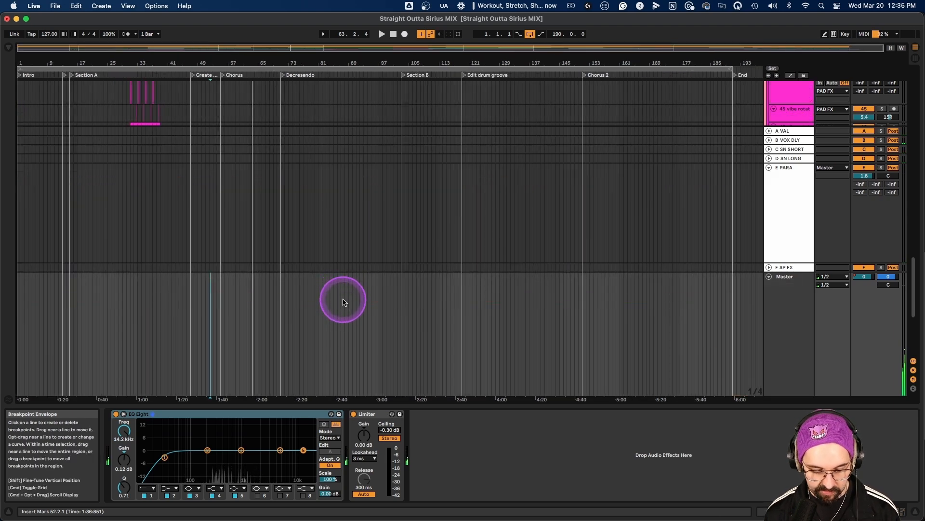
Switch to Notion, tick off Effect in the 7 Step Mixing process checklist, and return to Ableton Live.
{"action": "key", "text": "super+Tab"}
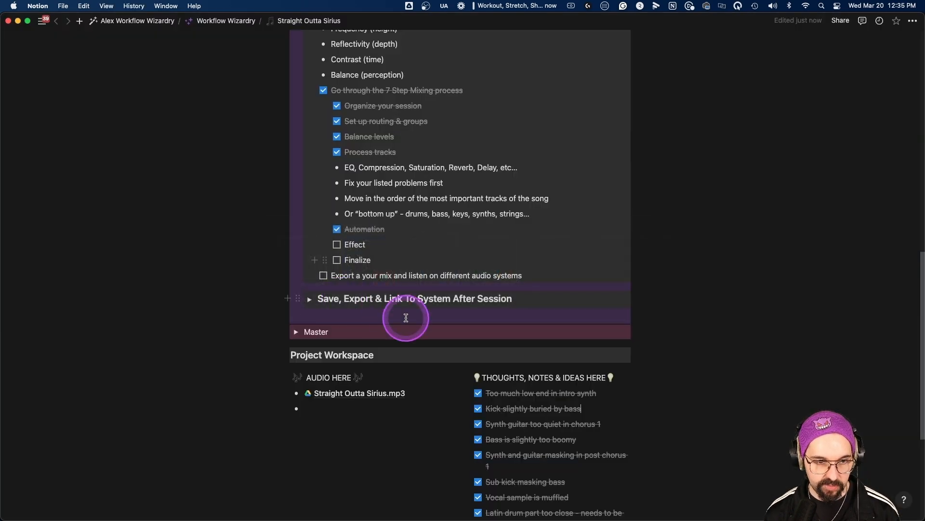
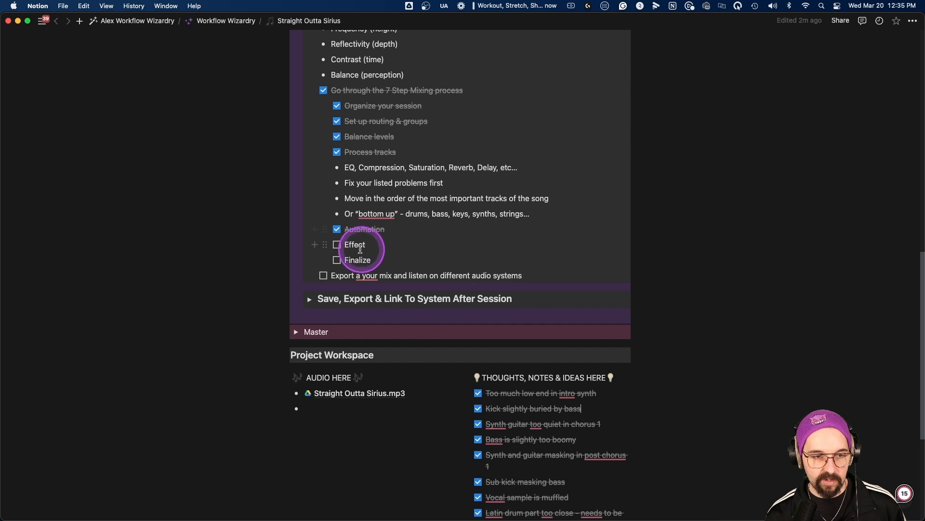
{"action": "left_click", "coordinate": [337, 244]}
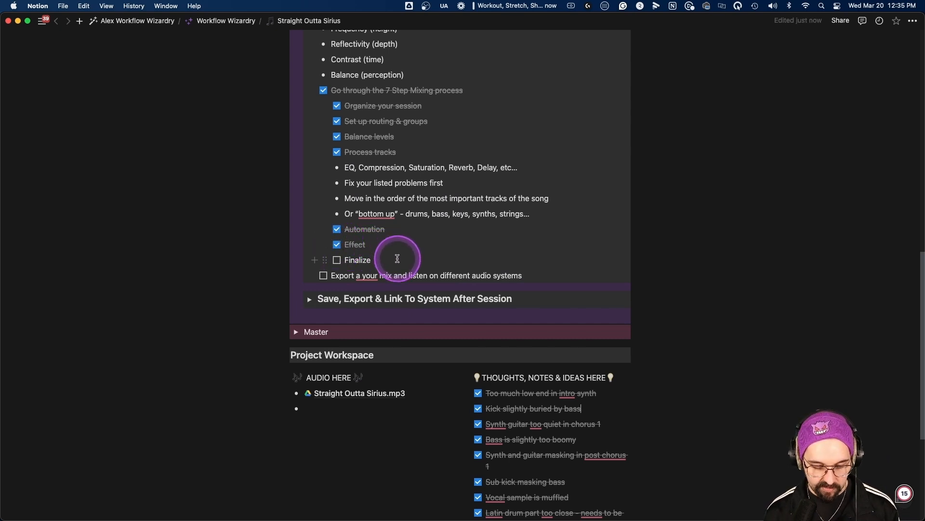
{"action": "key", "text": "super+Tab"}
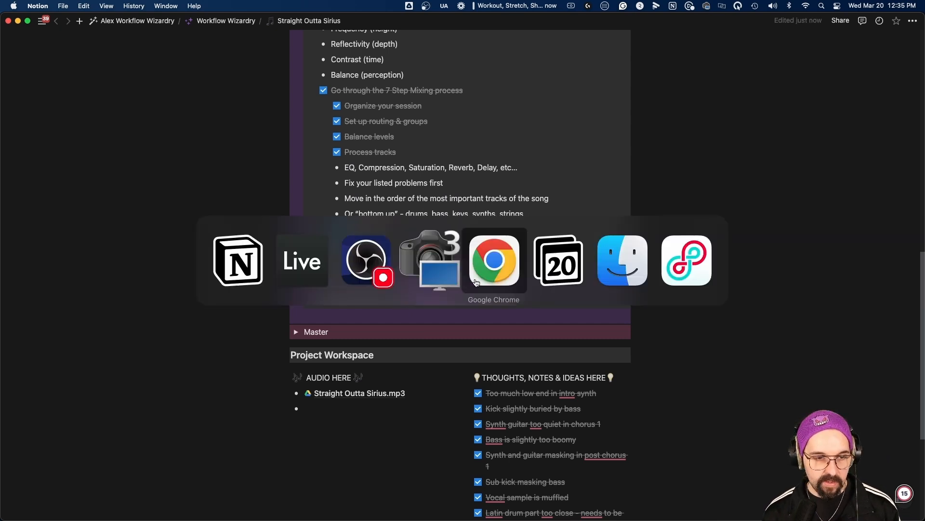
{"action": "left_click", "coordinate": [295, 251]}
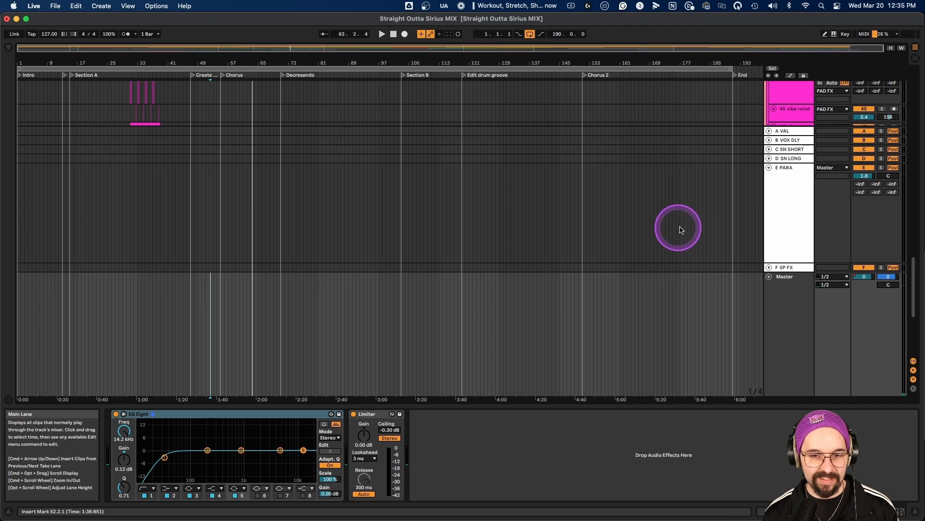
Fold the Master and E PARA tracks, and play the soloed DRUMS group from bar 56 in the Chorus.
{"action": "left_click", "coordinate": [768, 277]}
{"action": "left_click", "coordinate": [769, 279]}
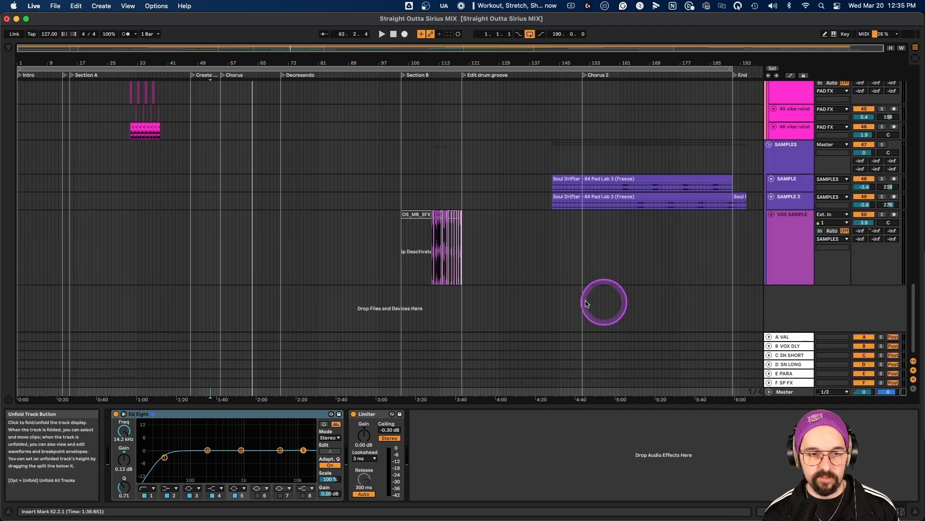
{"action": "left_click", "coordinate": [224, 239]}
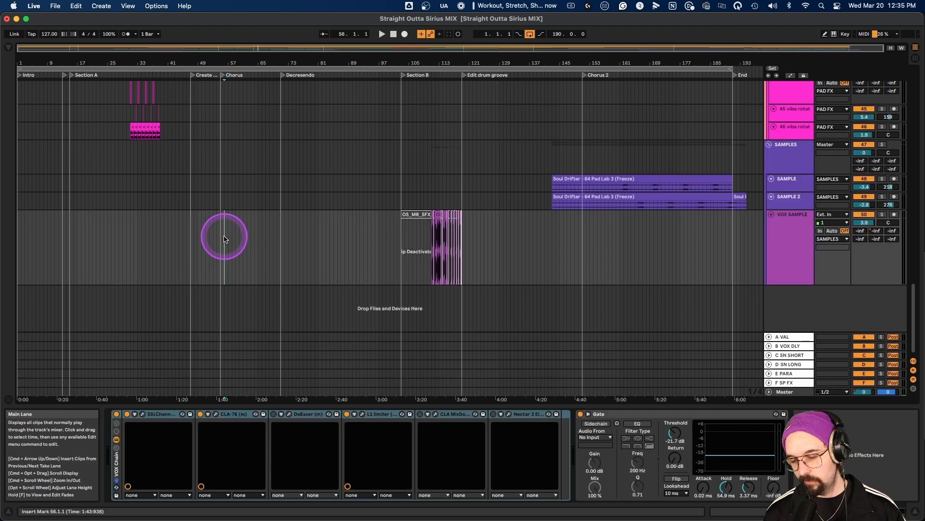
{"action": "scroll", "coordinate": [723, 212], "scroll_direction": "up", "scroll_amount": 15}
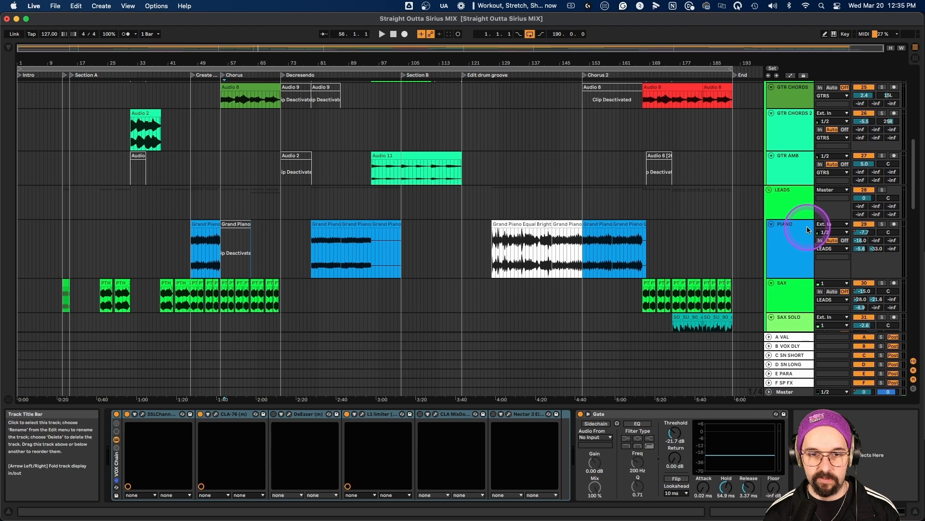
{"action": "left_click", "coordinate": [882, 138]}
{"action": "key", "text": "space"}
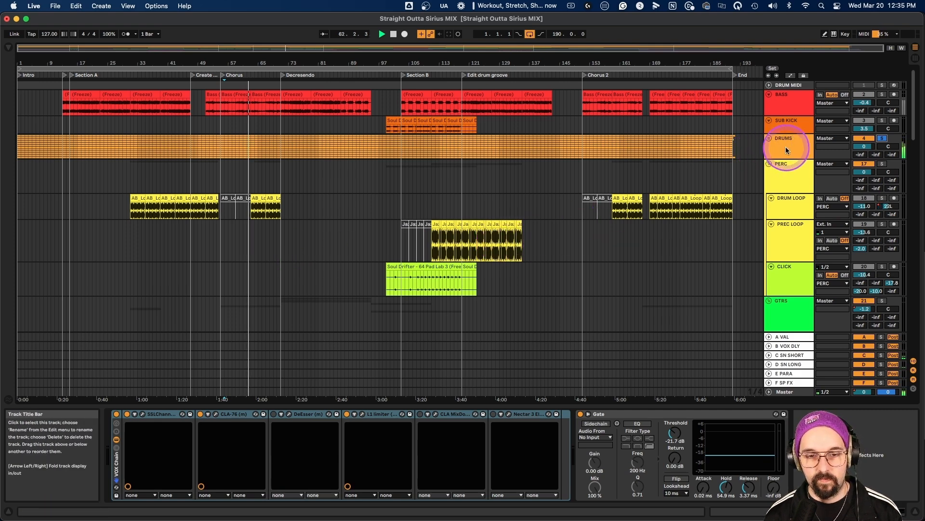
Unfold the DRUMS group and look through its individual tracks while listening to them soloed.
{"action": "left_click", "coordinate": [770, 138]}
{"action": "scroll", "coordinate": [785, 177], "scroll_direction": "down", "scroll_amount": 3}
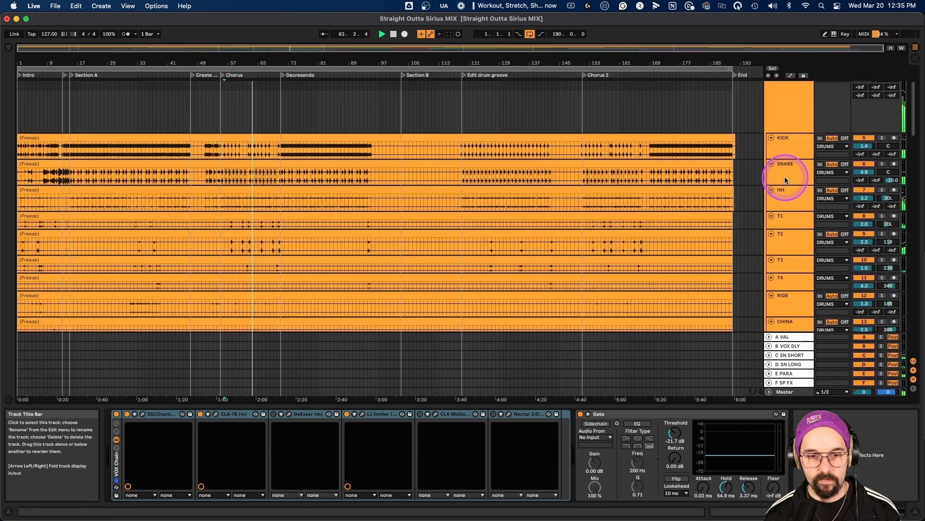
{"action": "scroll", "coordinate": [786, 180], "scroll_direction": "down", "scroll_amount": 5}
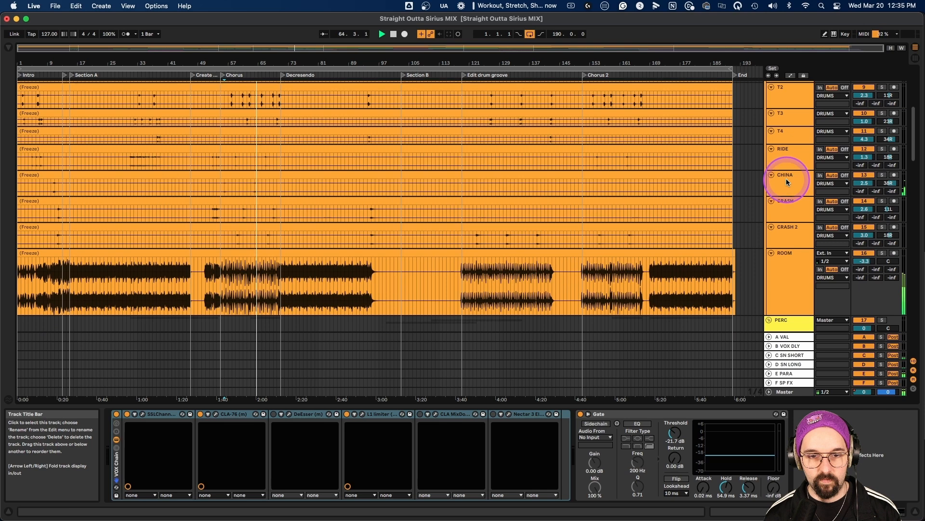
{"action": "scroll", "coordinate": [786, 178], "scroll_direction": "up", "scroll_amount": 8}
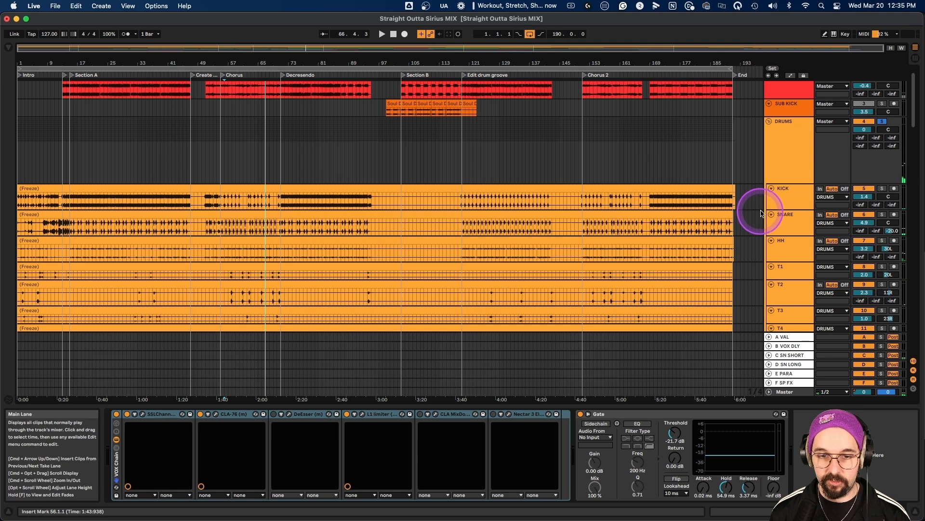
Move the HH track below T4 in the DRUMS group, directly above RIDE.
{"action": "left_click", "coordinate": [793, 244]}
{"action": "scroll", "coordinate": [792, 244], "scroll_direction": "down", "scroll_amount": 5}
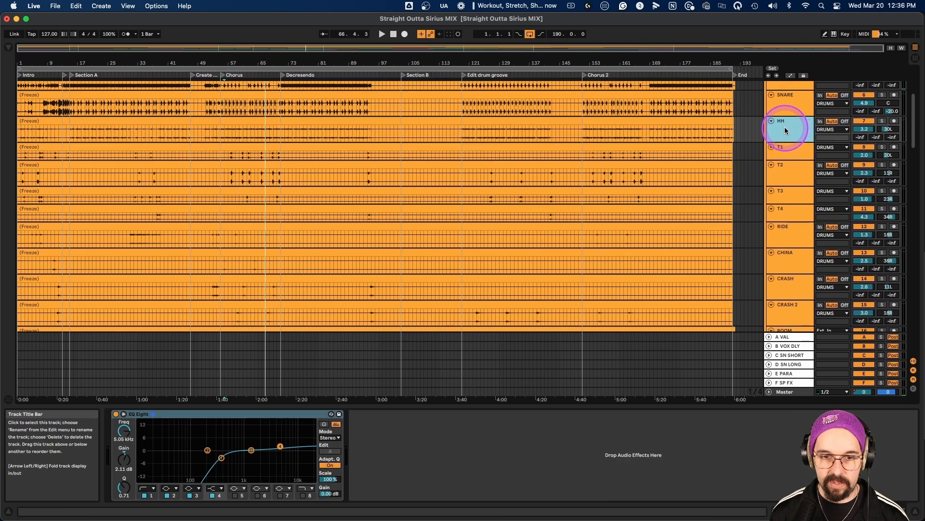
{"action": "left_click_drag", "start_coordinate": [785, 128], "coordinate": [802, 229]}
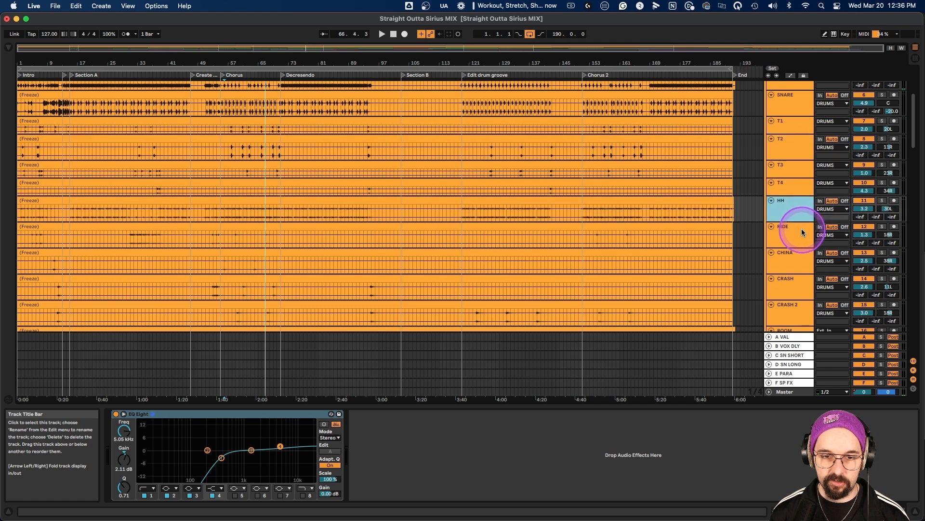
Group the HH, RIDE, CHINA, CRASH and CRASH 2 tracks inside DRUMS and name the group OH.
{"action": "scroll", "coordinate": [794, 274], "scroll_direction": "down", "scroll_amount": 1}
{"action": "left_click", "coordinate": [793, 281], "text": "shift"}
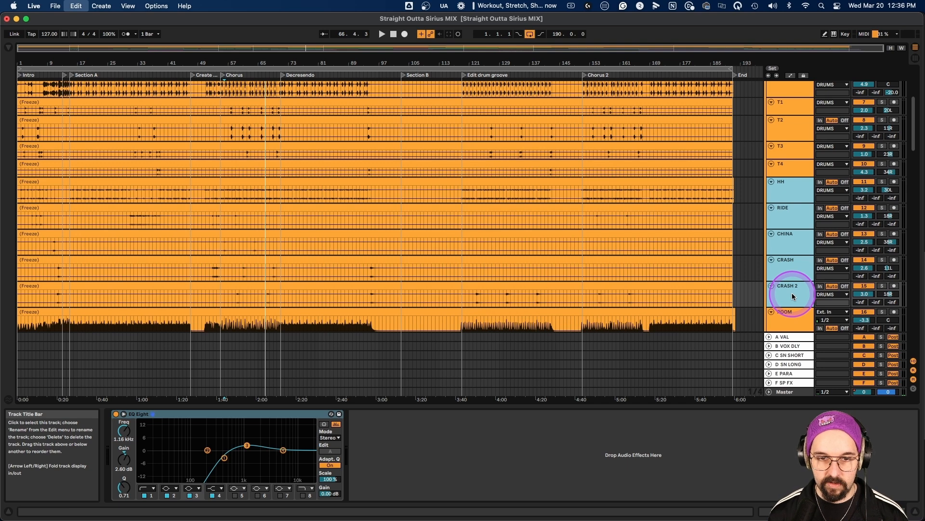
{"action": "key", "text": "super+g"}
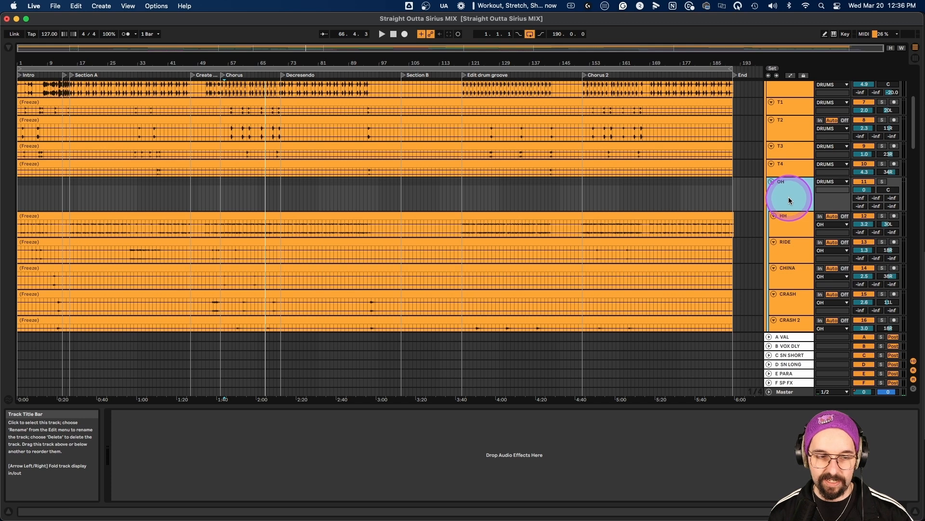
Open the browser and look through the Audio Effects categories for an effect for the OH group.
{"action": "left_click", "coordinate": [8, 47]}
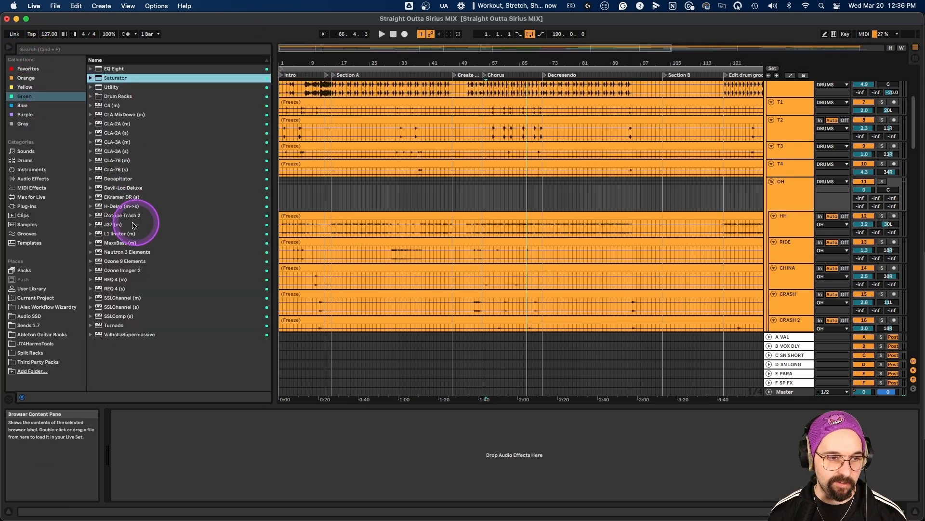
{"action": "left_click", "coordinate": [29, 179]}
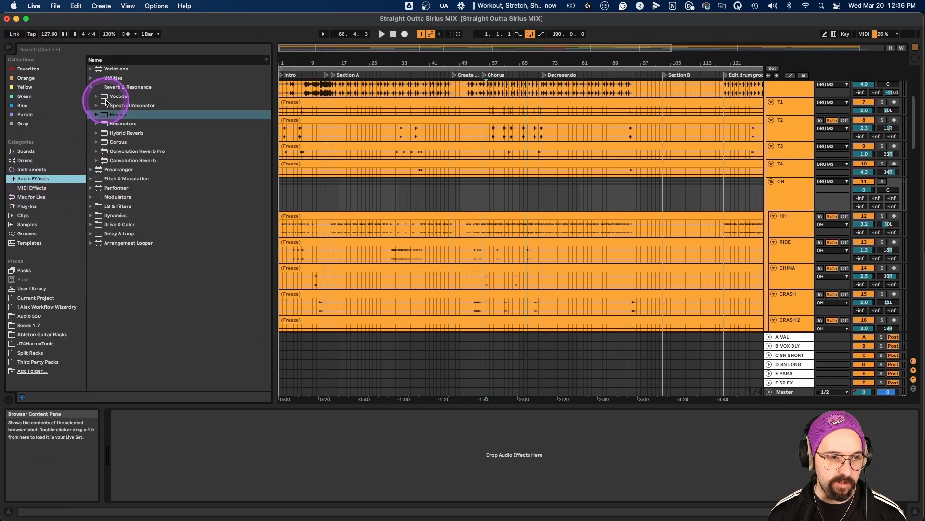
{"action": "left_click", "coordinate": [88, 87]}
{"action": "left_click", "coordinate": [183, 124]}
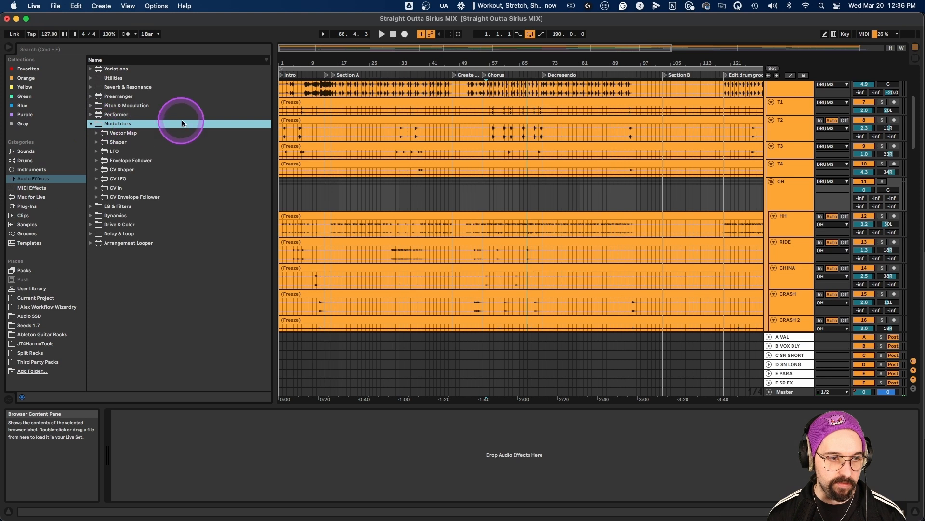
{"action": "left_click", "coordinate": [90, 124]}
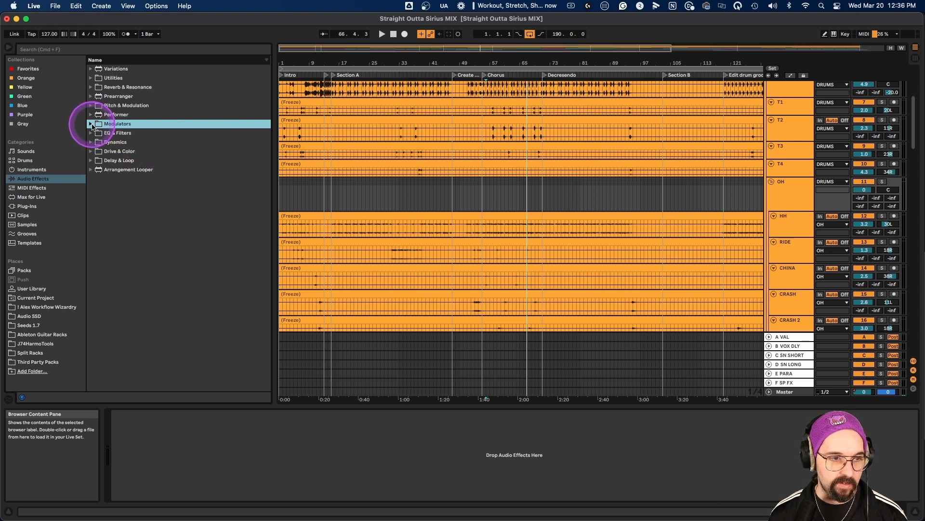
Load the Phaser Follower preset from the Phaser-Flanger effects onto the OH group track.
{"action": "left_click", "coordinate": [90, 105]}
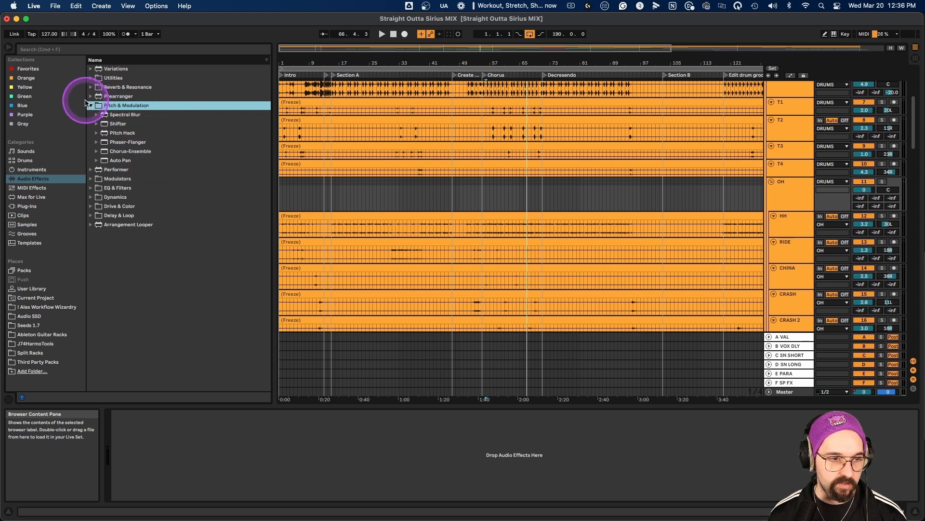
{"action": "left_click", "coordinate": [229, 142]}
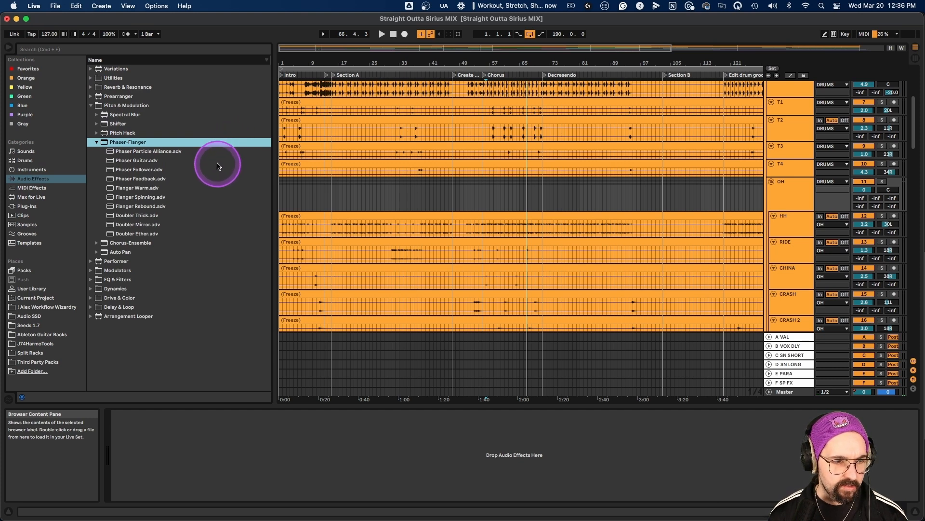
{"action": "left_click", "coordinate": [142, 171]}
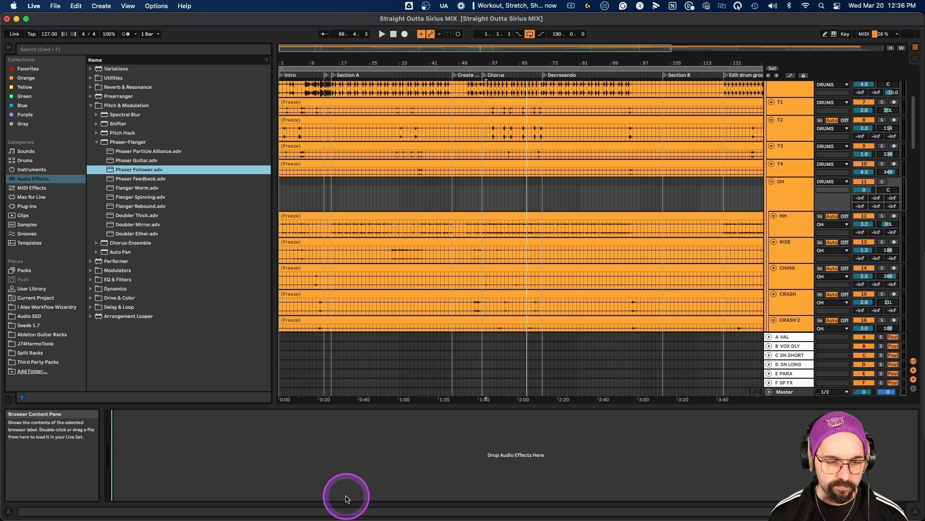
{"action": "left_click_drag", "start_coordinate": [310, 483], "coordinate": [311, 480]}
Start playback and solo the OH group to hear the phaser on its own.
{"action": "key", "text": "space"}
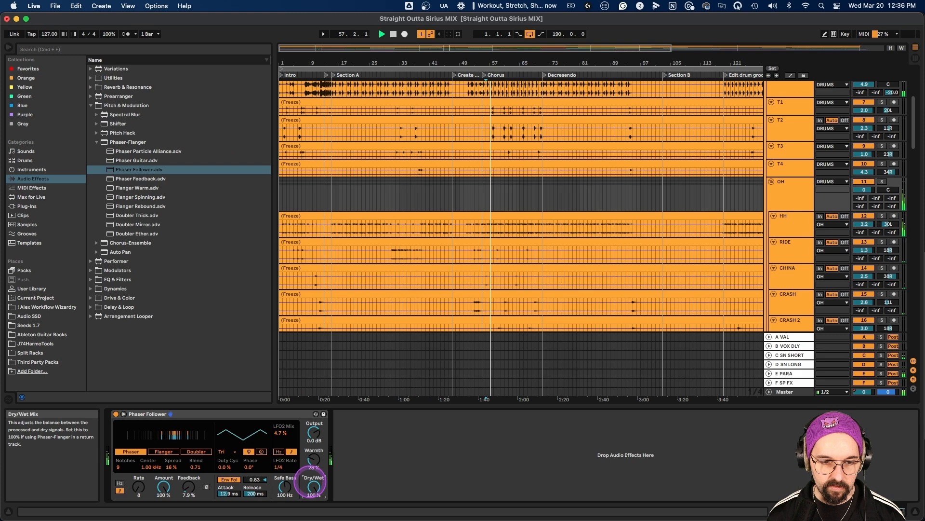
{"action": "left_click", "coordinate": [799, 193]}
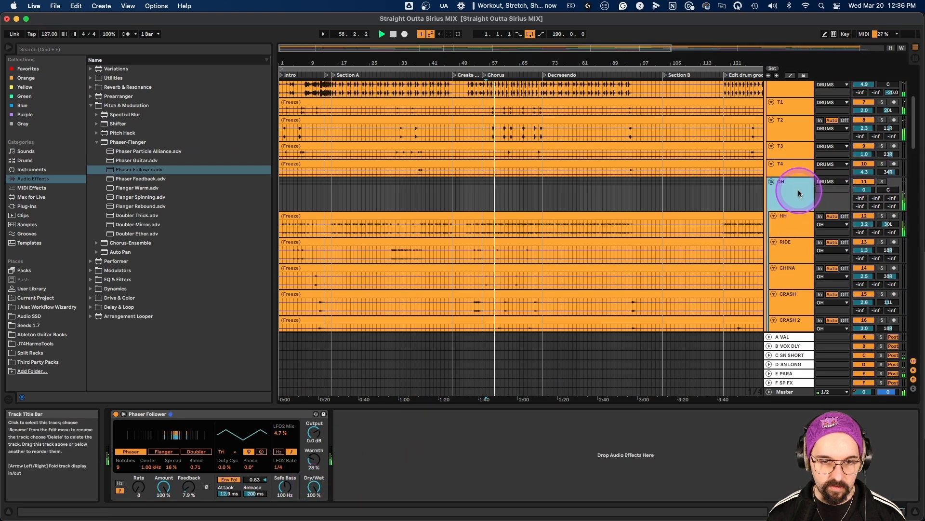
{"action": "left_click", "coordinate": [882, 182]}
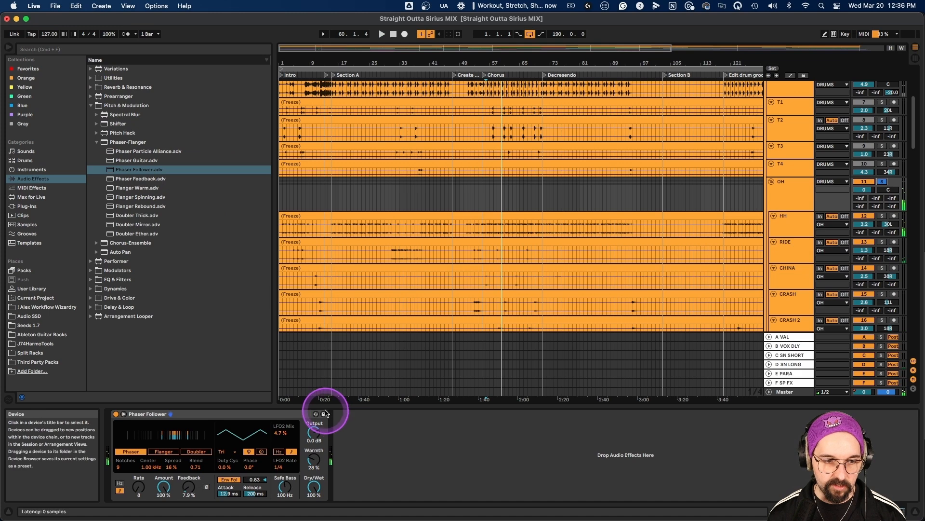
Audition the Phaser Particle Alliance and Phaser Feedback presets in hot-swap mode, returning to Phaser Follower before leaving it.
{"action": "left_click", "coordinate": [324, 414]}
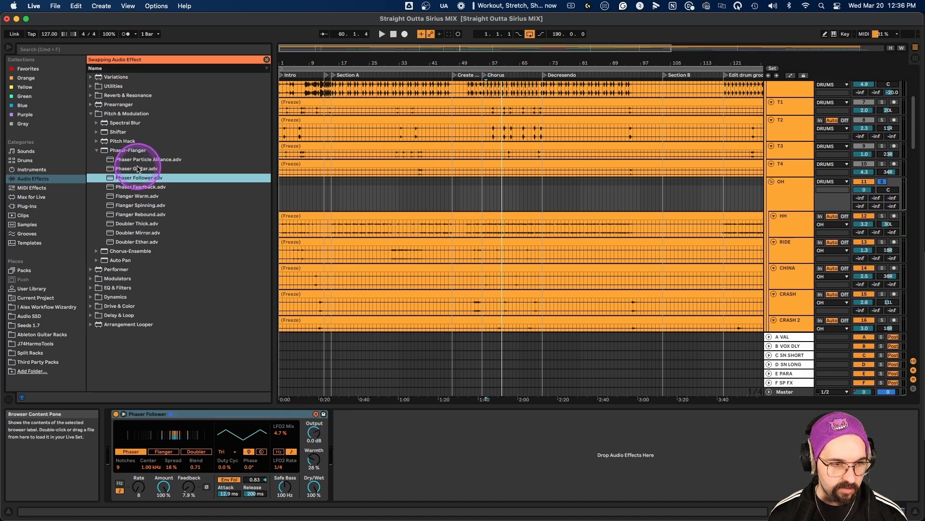
{"action": "double_click", "coordinate": [139, 161]}
{"action": "key", "text": "space"}
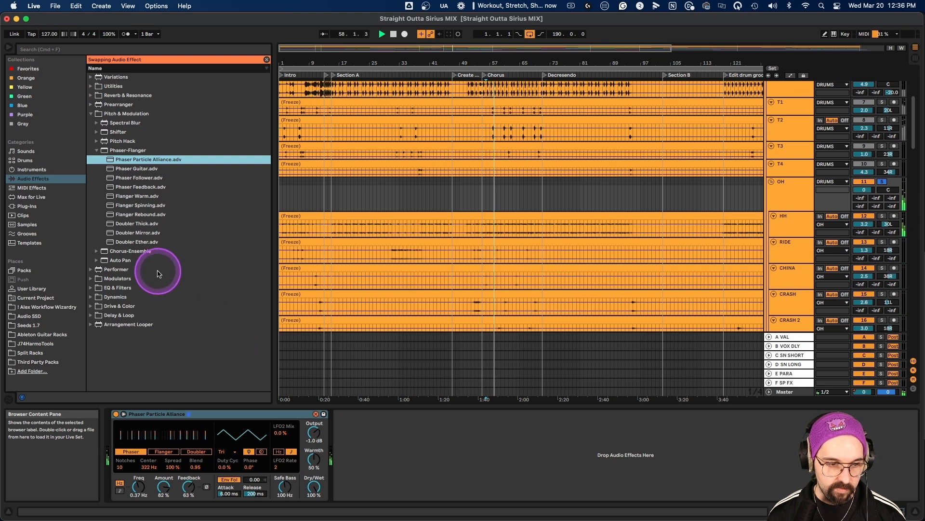
{"action": "double_click", "coordinate": [140, 178]}
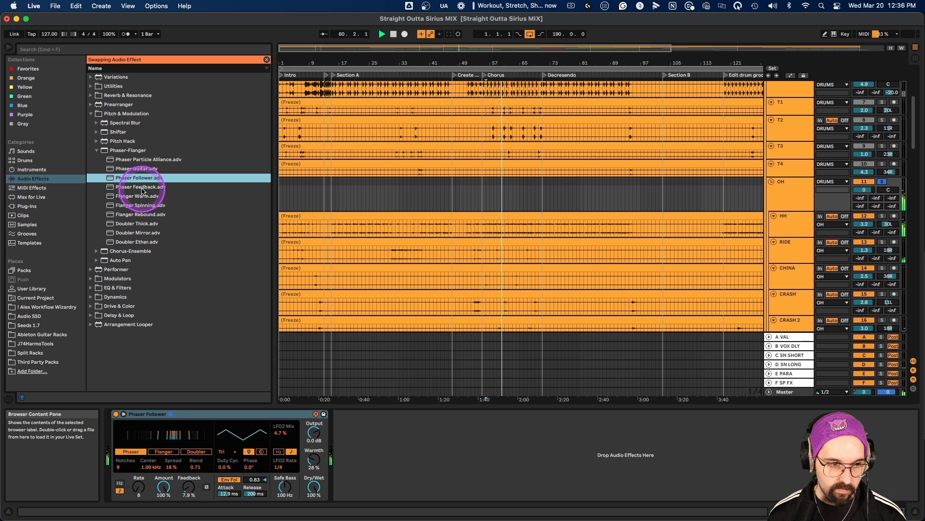
{"action": "double_click", "coordinate": [143, 188]}
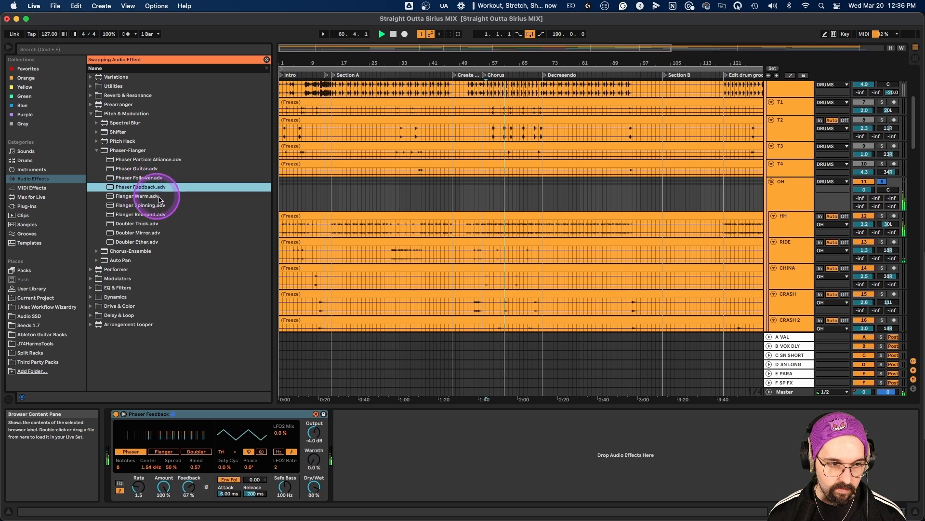
{"action": "double_click", "coordinate": [144, 178]}
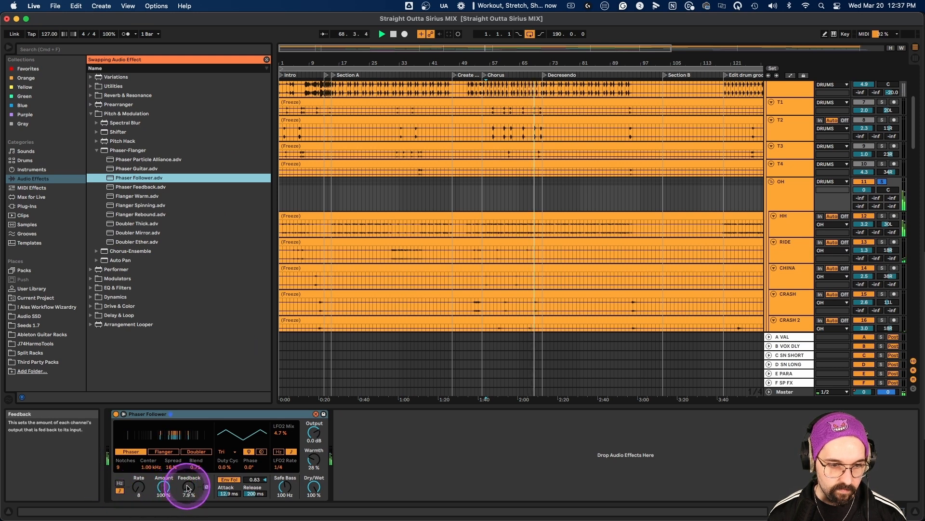
{"action": "left_click", "coordinate": [316, 414]}
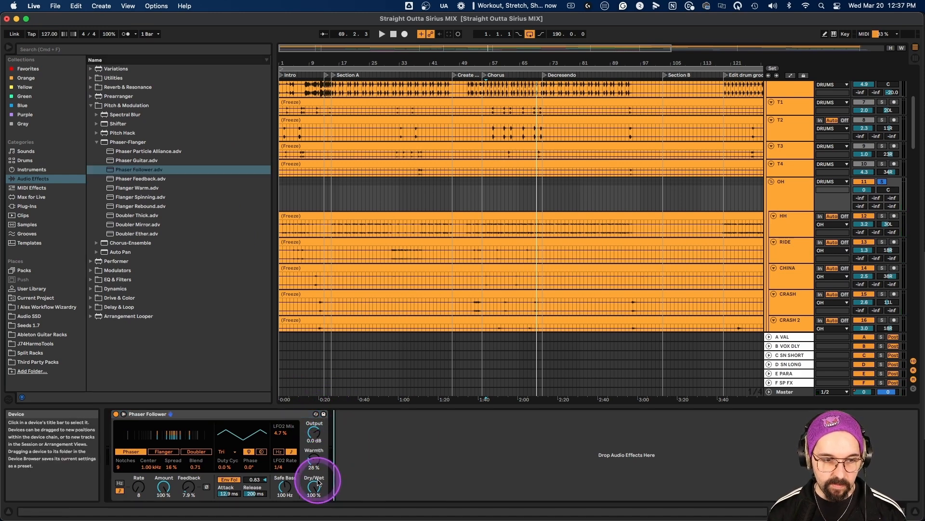
Set the phaser's Dry/Wet to 0% and hide the browser to show the chorus across the full arrangement width.
{"action": "left_click_drag", "start_coordinate": [314, 481], "coordinate": [314, 496]}
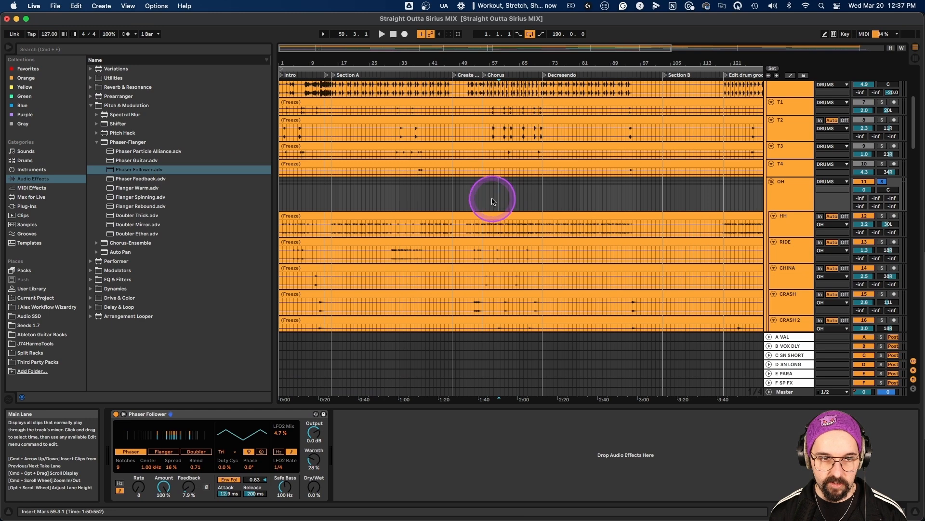
{"action": "left_click_drag", "start_coordinate": [487, 199], "coordinate": [560, 198]}
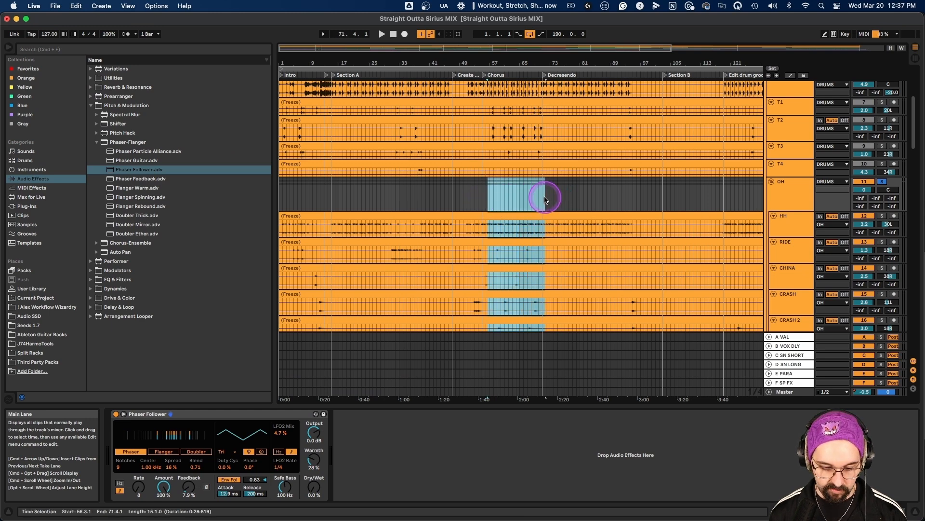
{"action": "key", "text": "z"}
{"action": "left_click", "coordinate": [416, 193]}
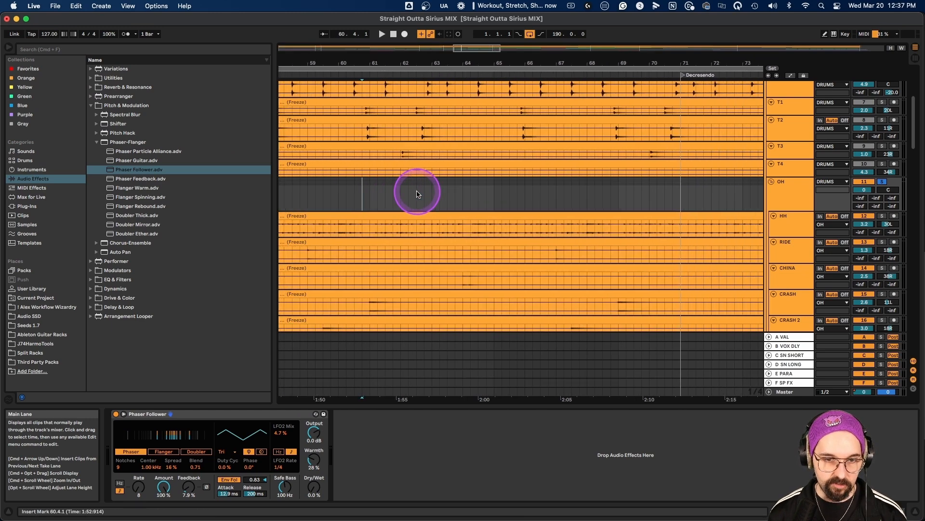
{"action": "left_click", "coordinate": [8, 47]}
{"action": "left_click", "coordinate": [472, 193]}
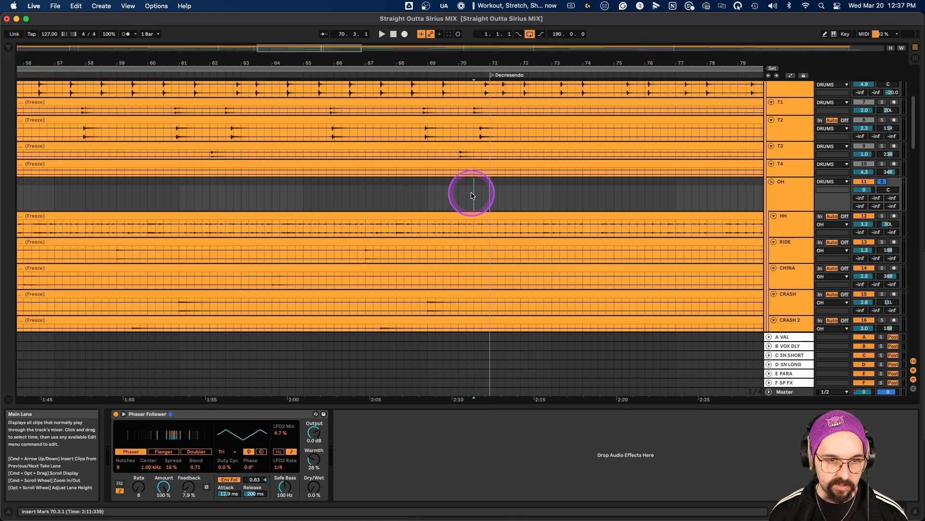
{"action": "scroll", "coordinate": [471, 192], "scroll_direction": "down", "scroll_amount": 2, "text": "alt"}
{"action": "scroll", "coordinate": [470, 191], "scroll_direction": "down", "scroll_amount": 5, "text": "super"}
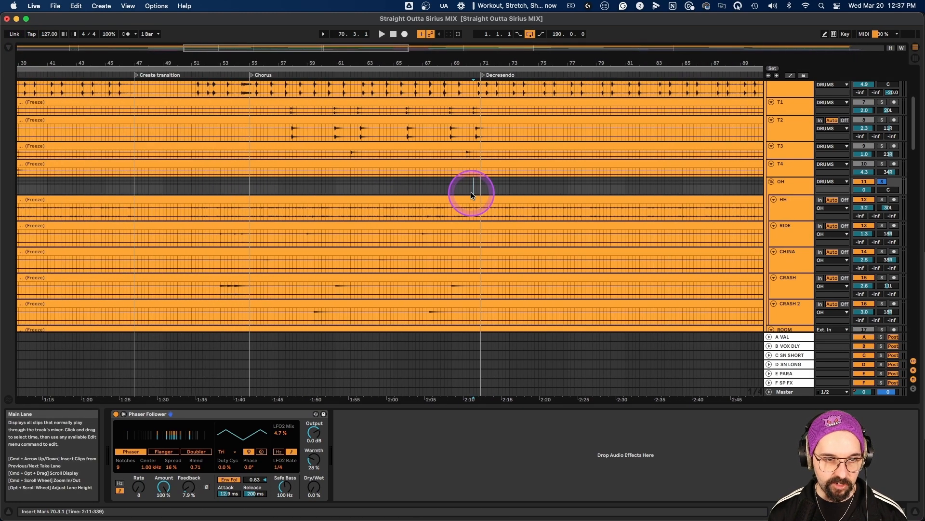
{"action": "left_click", "coordinate": [248, 188]}
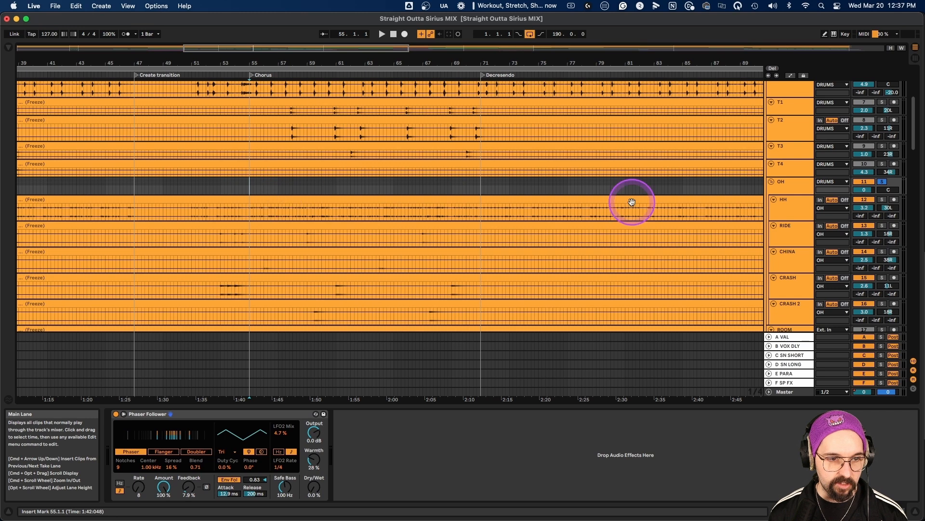
Increase the height of the OH group track and play the chorus from 59.2.1.
{"action": "left_click", "coordinate": [787, 186]}
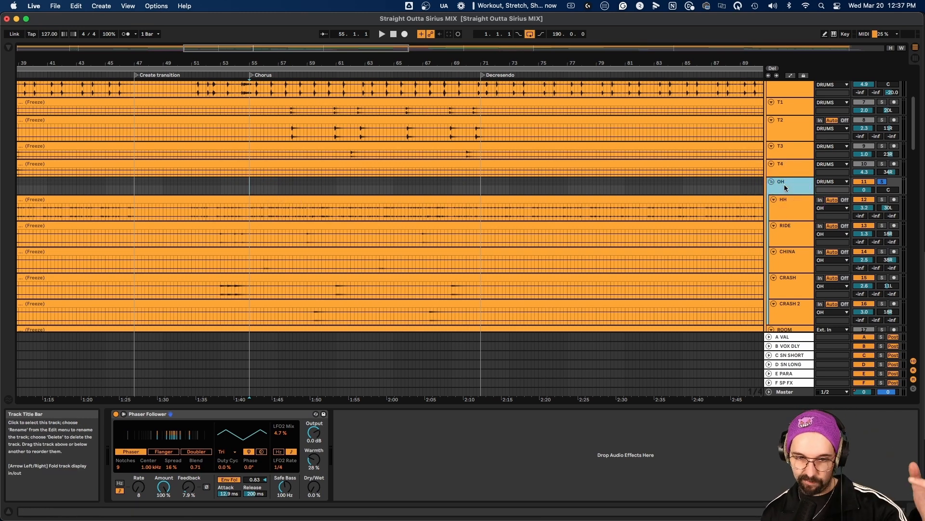
{"action": "left_click", "coordinate": [311, 192]}
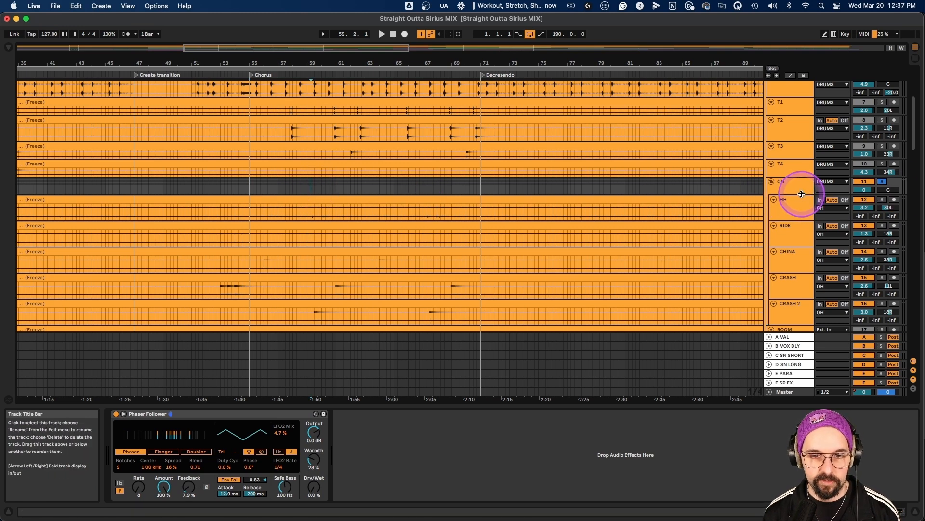
{"action": "left_click_drag", "start_coordinate": [800, 193], "coordinate": [798, 227]}
{"action": "left_click", "coordinate": [312, 207]}
{"action": "key", "text": "space"}
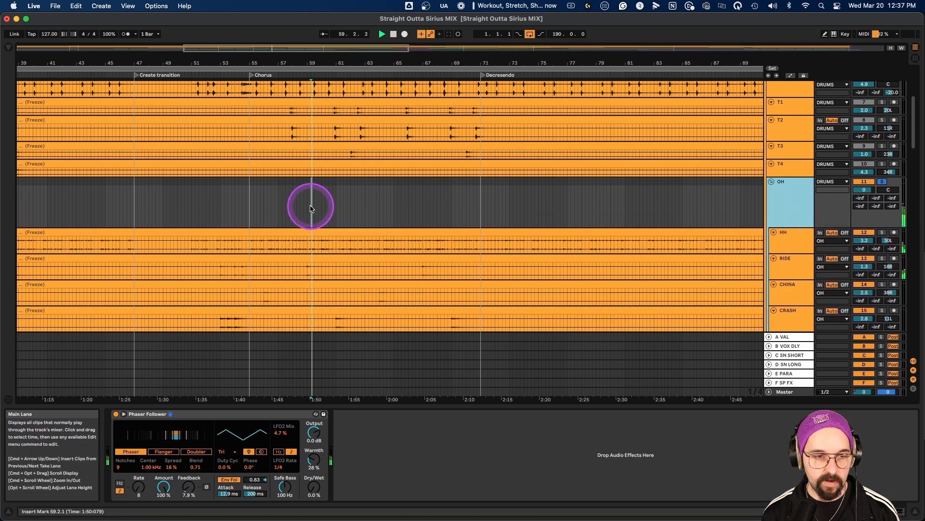
{"action": "scroll", "coordinate": [314, 205], "scroll_direction": "up", "scroll_amount": 1}
{"action": "scroll", "coordinate": [320, 207], "scroll_direction": "up", "scroll_amount": 5}
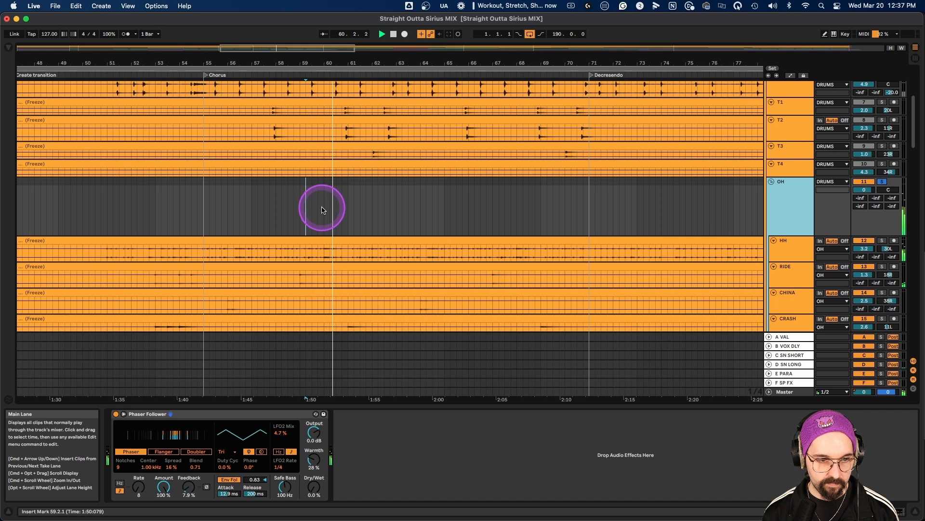
{"action": "scroll", "coordinate": [325, 211], "scroll_direction": "down", "scroll_amount": 2}
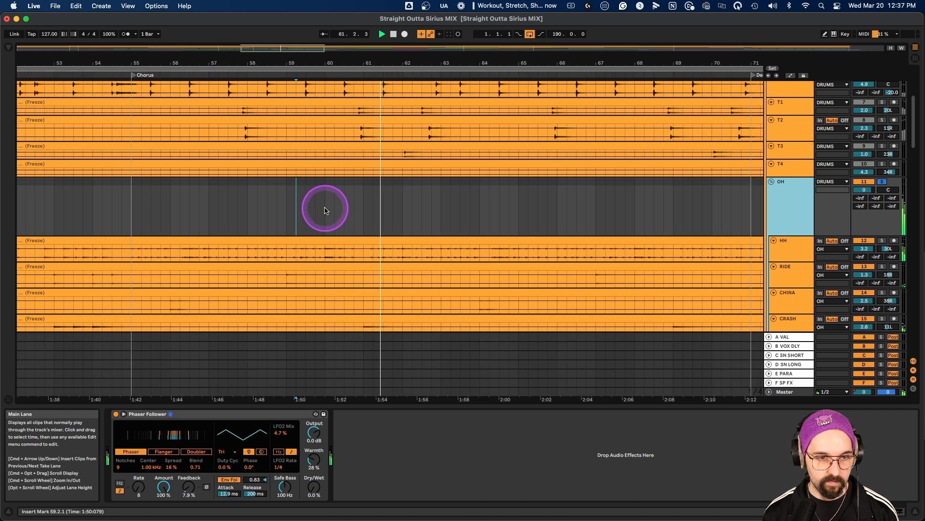
Unsolo the OH group and play the full mix from the start of bar 59.
{"action": "key", "text": "space"}
{"action": "left_click", "coordinate": [290, 211]}
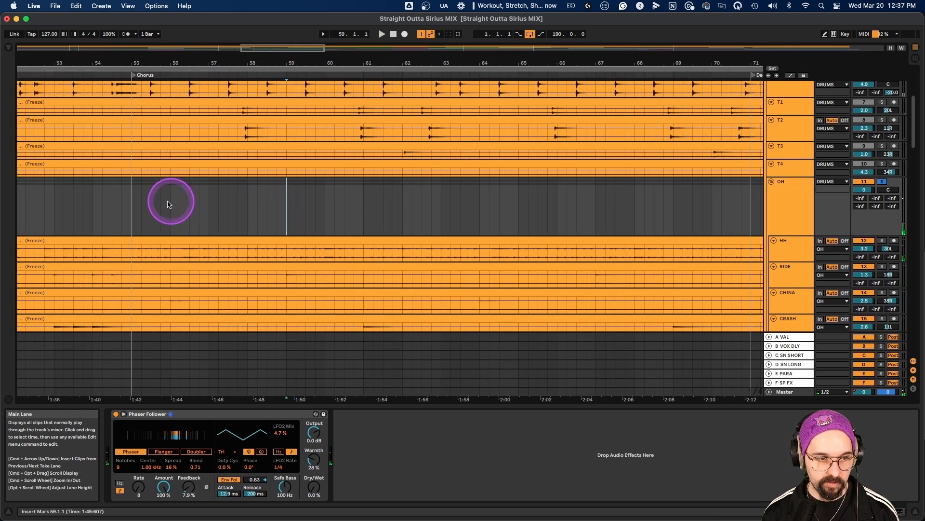
{"action": "key", "text": "space"}
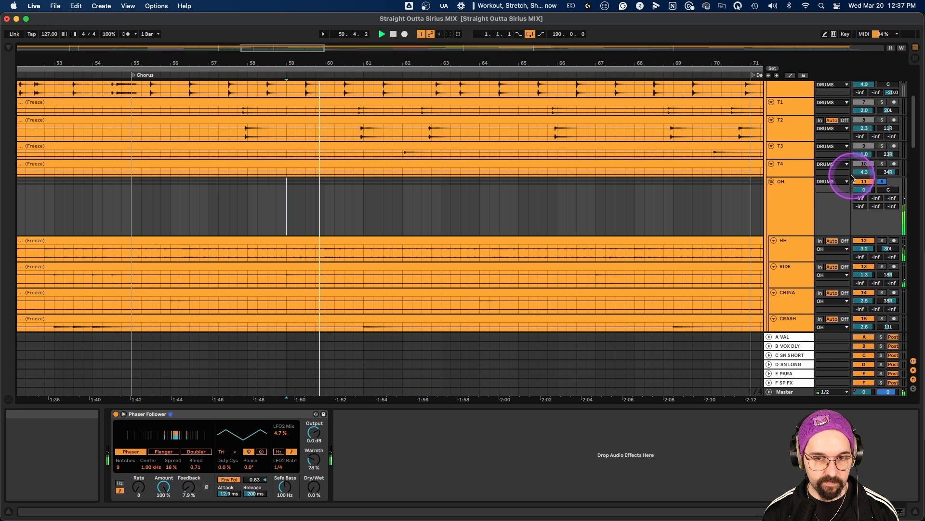
{"action": "left_click", "coordinate": [881, 182]}
{"action": "key", "text": "space"}
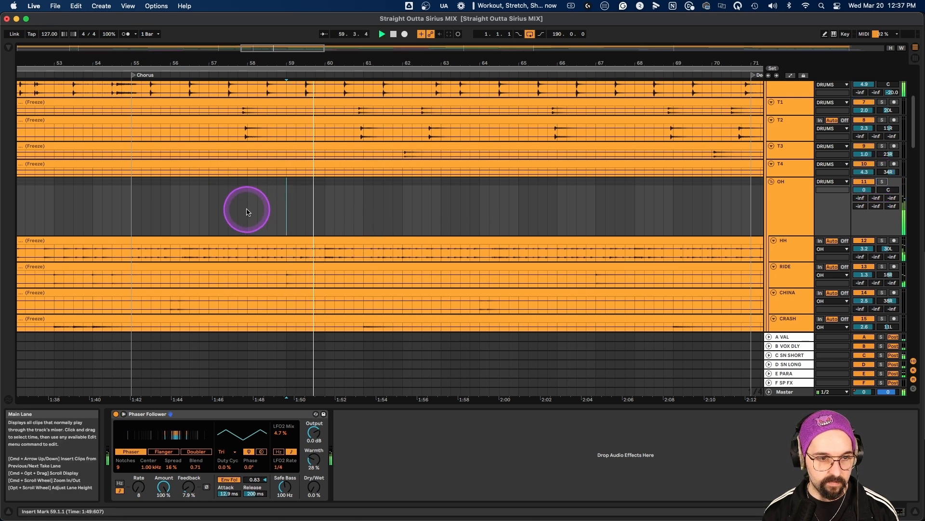
{"action": "left_click", "coordinate": [220, 208]}
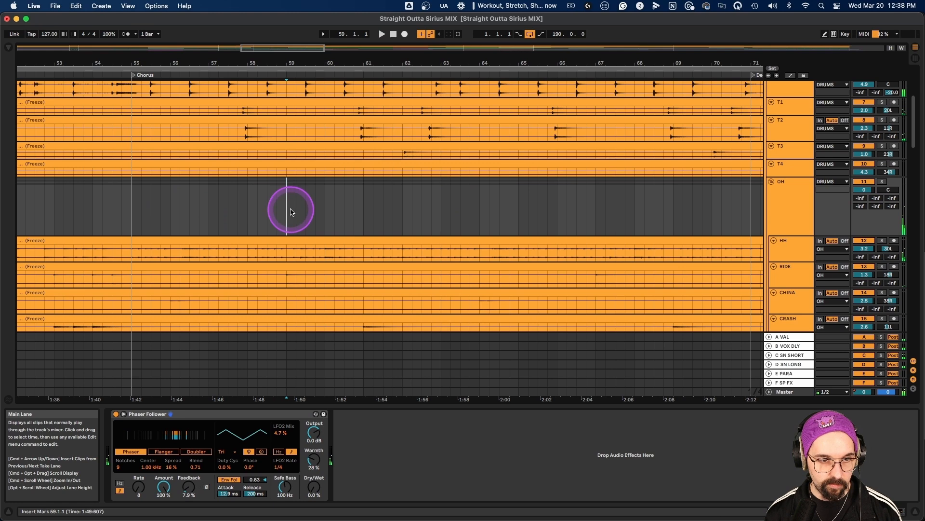
Automate the OH phaser's Dry/Wet to 75% across bar 59 and audition it from 58.4.1.
{"action": "left_click_drag", "start_coordinate": [291, 213], "coordinate": [319, 208]}
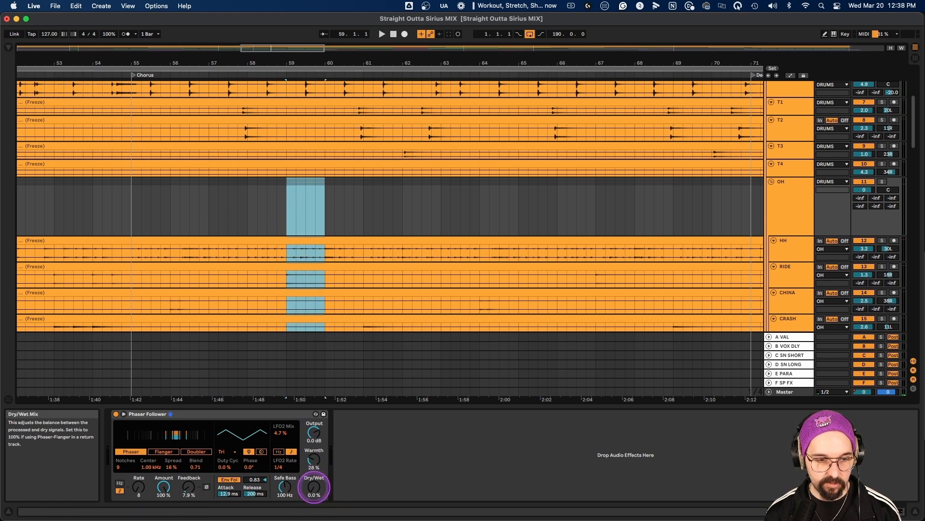
{"action": "left_click", "coordinate": [314, 488]}
{"action": "key", "text": "a"}
{"action": "left_click_drag", "start_coordinate": [283, 248], "coordinate": [296, 229]}
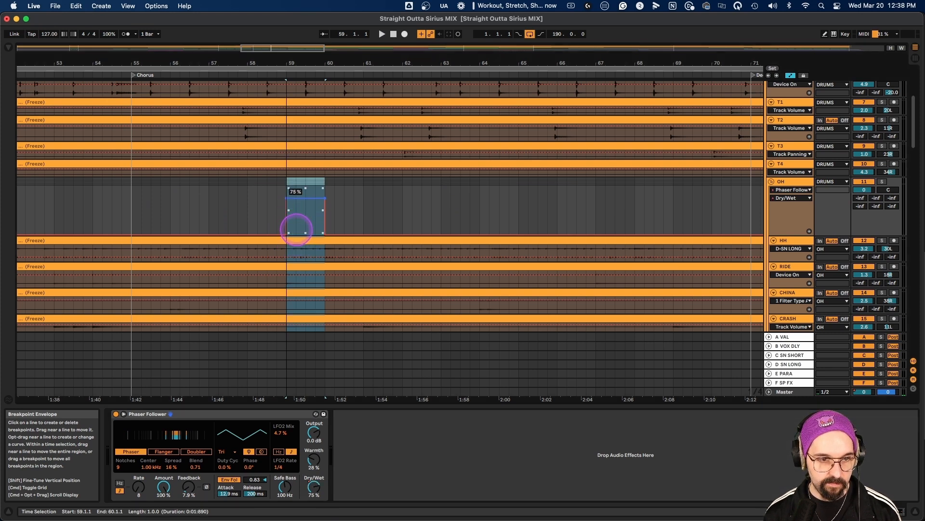
{"action": "left_click", "coordinate": [276, 198]}
{"action": "key", "text": "space"}
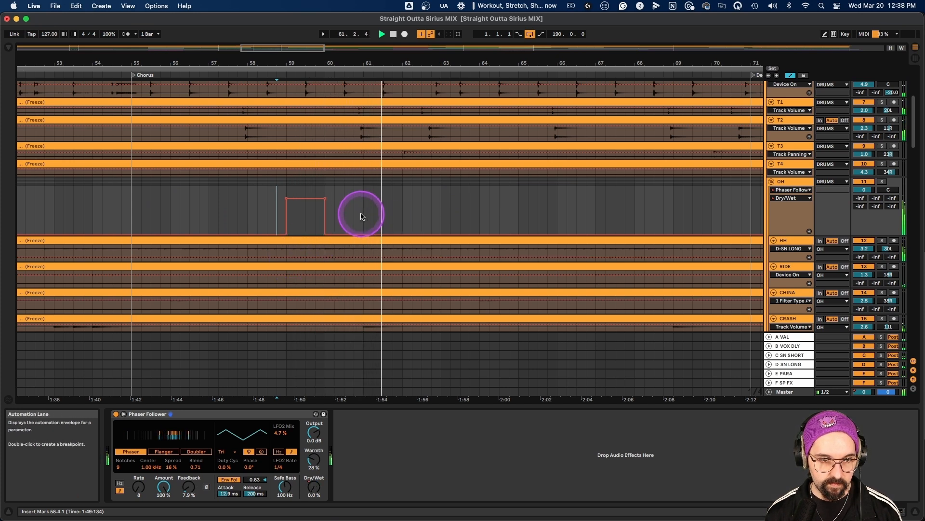
{"action": "key", "text": "space"}
Duplicate the Dry/Wet automation of bars 59 to 60 directly after itself and play it back.
{"action": "left_click_drag", "start_coordinate": [361, 216], "coordinate": [295, 212]}
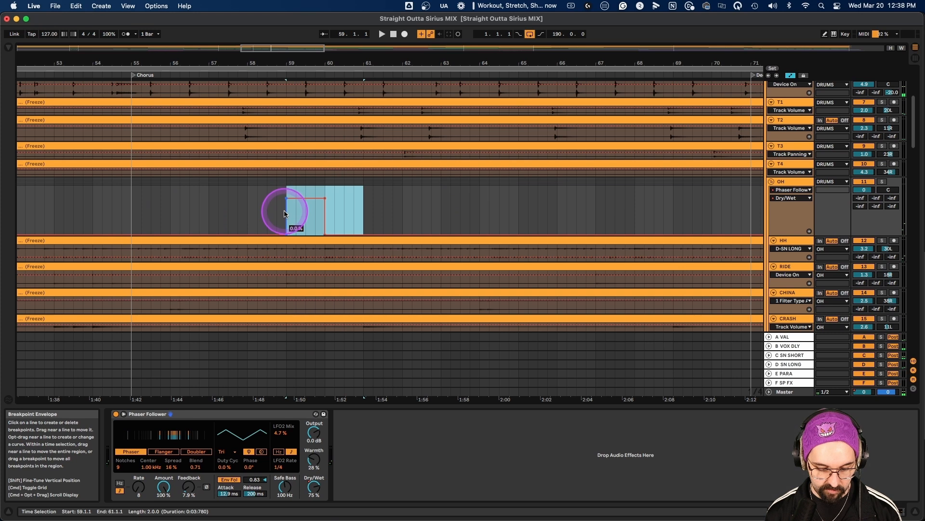
{"action": "key", "text": "super+d"}
{"action": "key", "text": "space"}
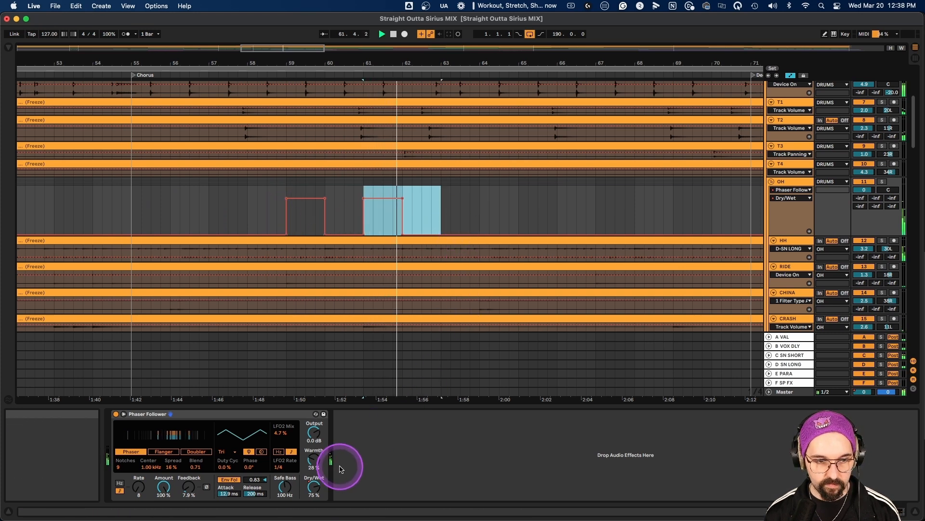
Raise the Dry/Wet automation blocks at bars 59 and 61 to 100% and audition them from 58.4.1.
{"action": "left_click_drag", "start_coordinate": [380, 206], "coordinate": [379, 194]}
{"action": "key", "text": "super+z"}
{"action": "left_click", "coordinate": [467, 195]}
{"action": "left_click_drag", "start_coordinate": [300, 204], "coordinate": [299, 193]}
{"action": "left_click", "coordinate": [278, 210]}
{"action": "key", "text": "space"}
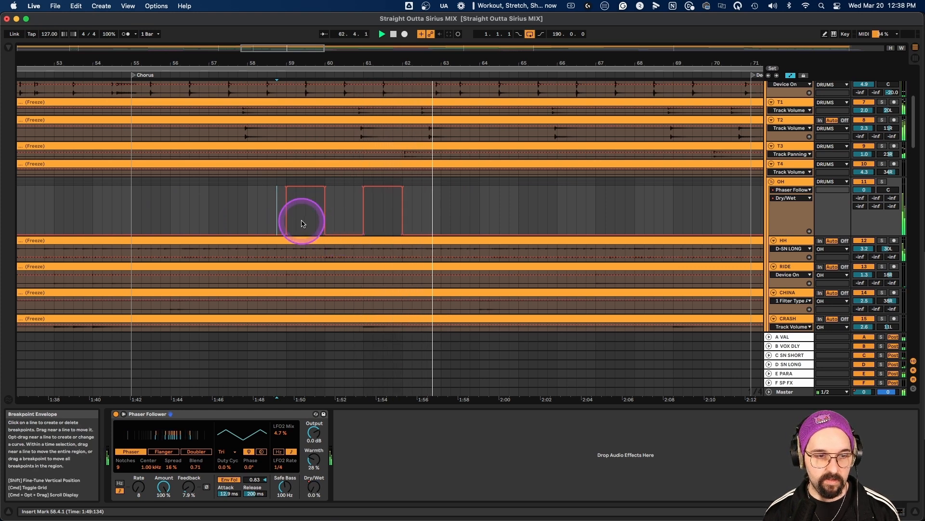
{"action": "key", "text": "space"}
{"action": "key", "text": "space"}
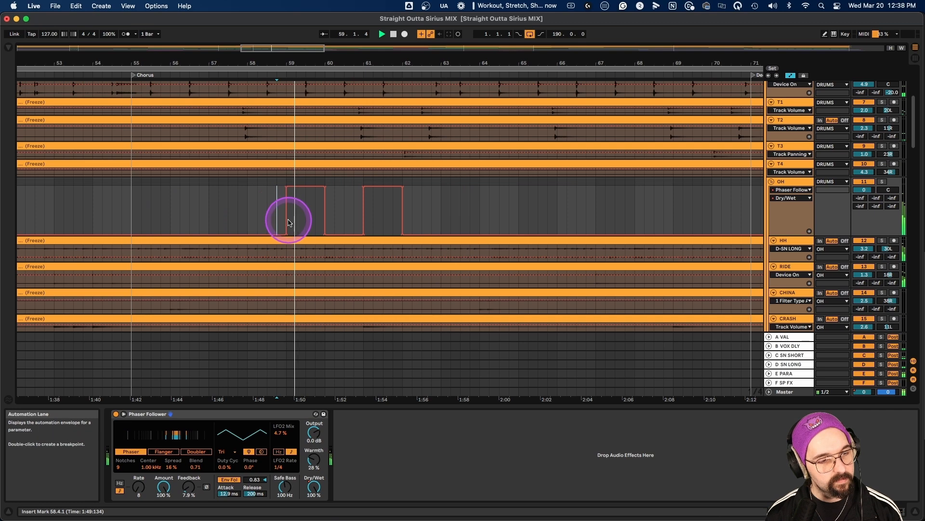
Hot-swap the OH phaser to the Phaser Particle Alliance preset and audition it.
{"action": "left_click", "coordinate": [315, 414]}
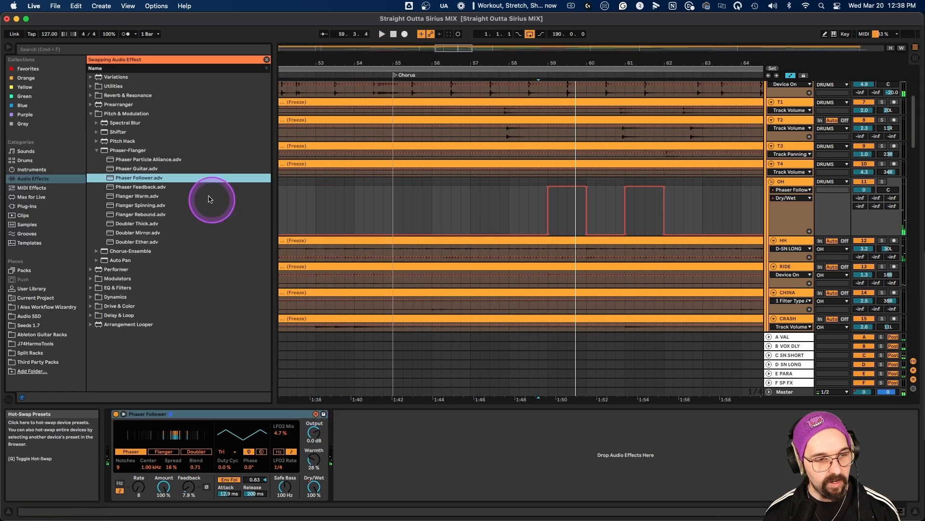
{"action": "double_click", "coordinate": [164, 160]}
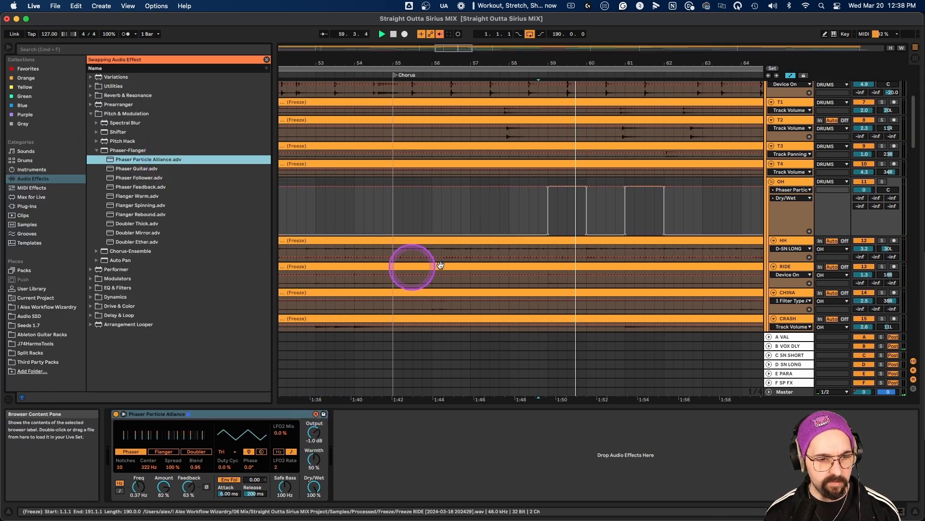
{"action": "key", "text": "space"}
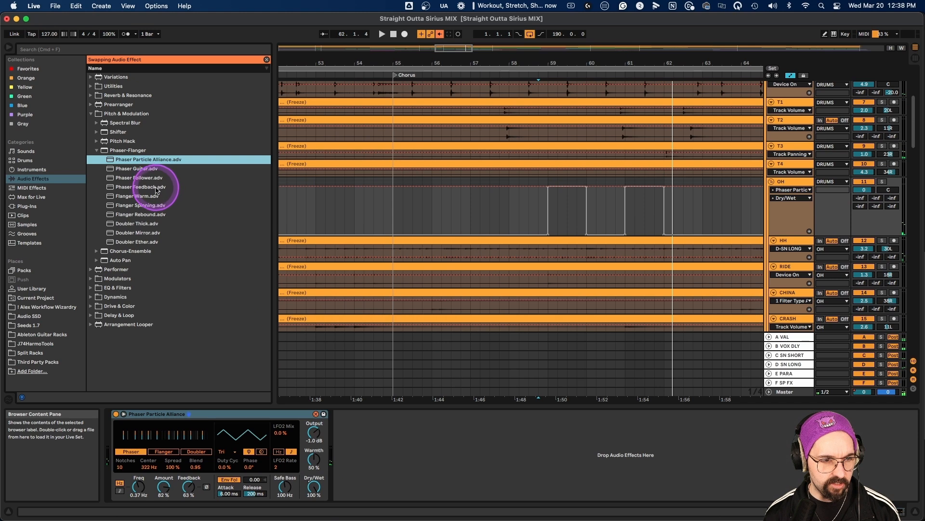
Load the Phaser Guitar preset on OH, re-enable its Dry/Wet automation and audition it from 58.4.1.
{"action": "left_click", "coordinate": [154, 169]}
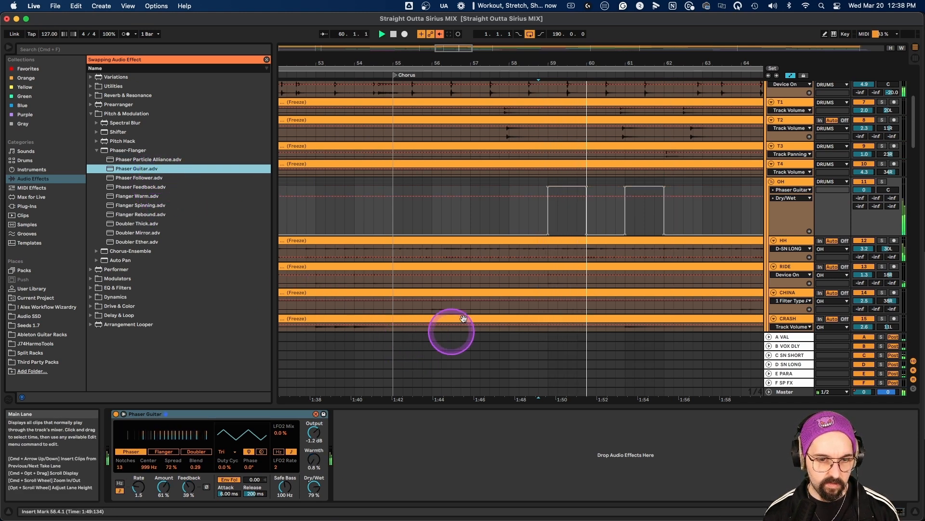
{"action": "left_click", "coordinate": [551, 208]}
{"action": "key", "text": "space"}
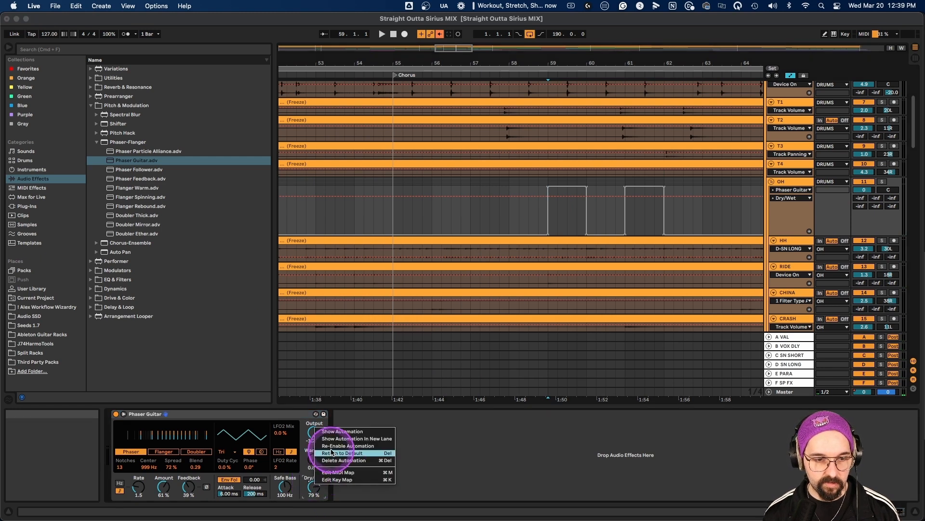
{"action": "left_click", "coordinate": [348, 446]}
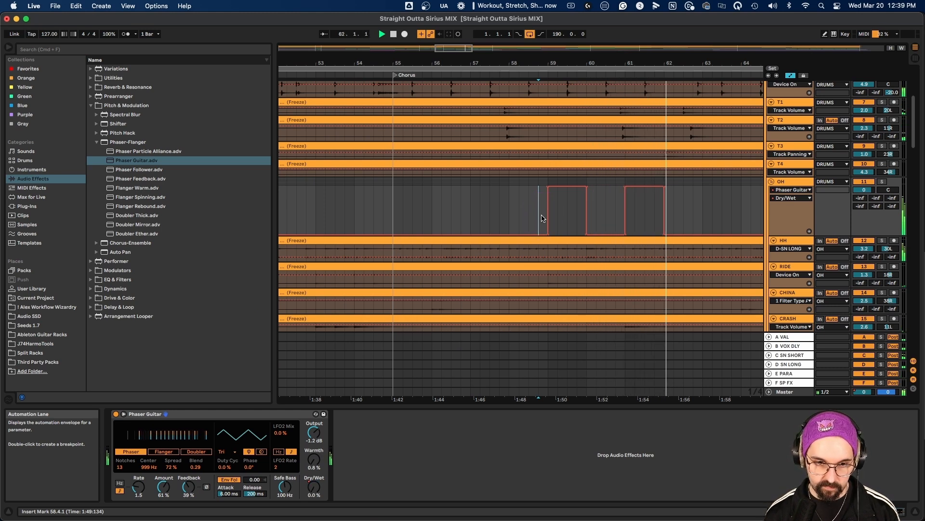
{"action": "left_click", "coordinate": [666, 315]}
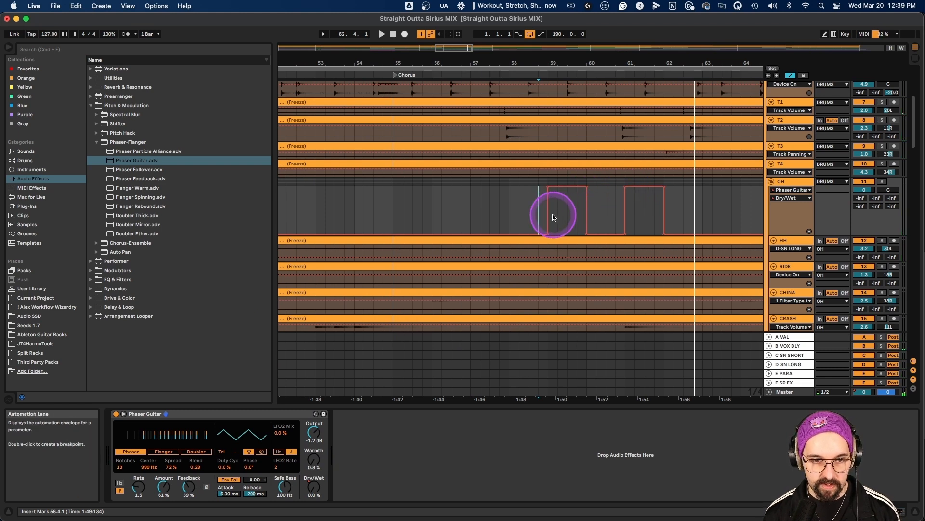
Lower the Dry/Wet automation point at the start of bar 59 to 50% to form a rising ramp, and play from 59.1.1.
{"action": "left_click_drag", "start_coordinate": [548, 188], "coordinate": [548, 193]}
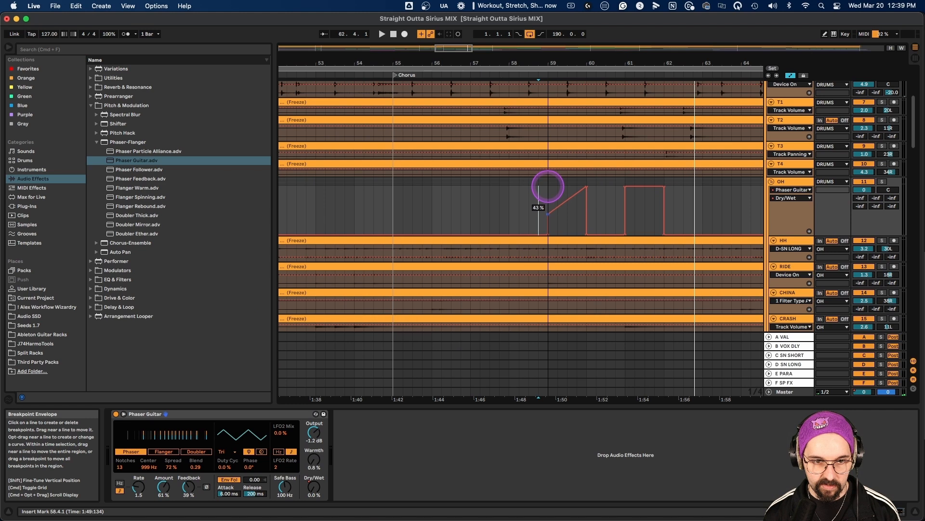
{"action": "left_click", "coordinate": [548, 201]}
{"action": "key", "text": "space"}
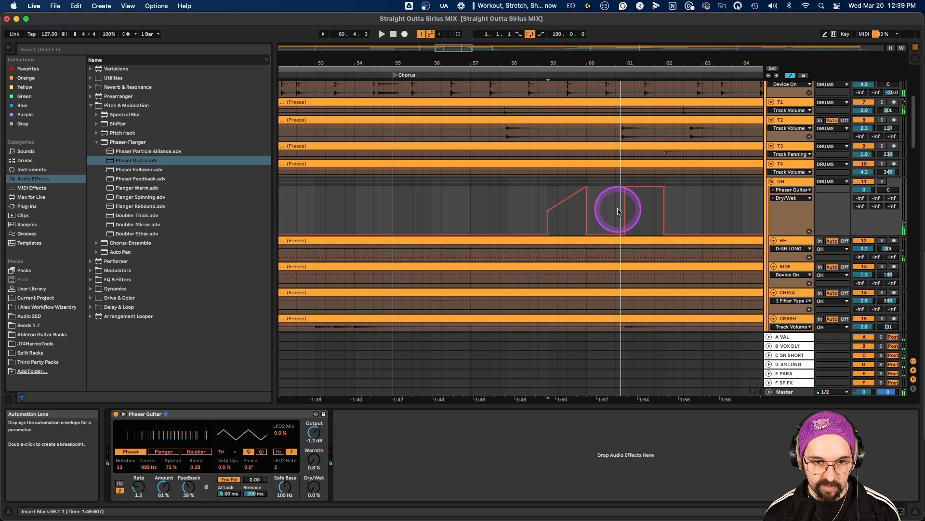
Duplicate the Dry/Wet automation from 59.1.1 to 61.1.1 directly after itself and audition it from 58.1.1.
{"action": "left_click_drag", "start_coordinate": [622, 210], "coordinate": [548, 207]}
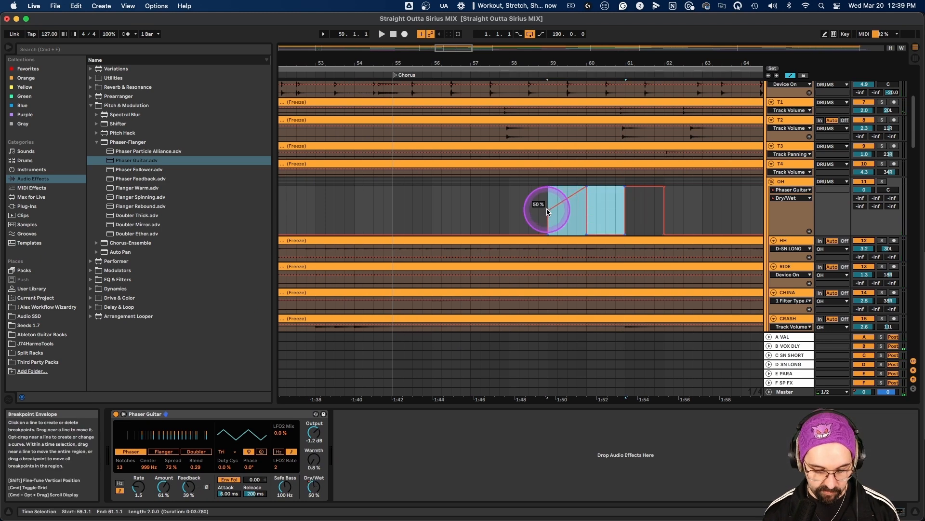
{"action": "key", "text": "super+d"}
{"action": "left_click", "coordinate": [529, 208]}
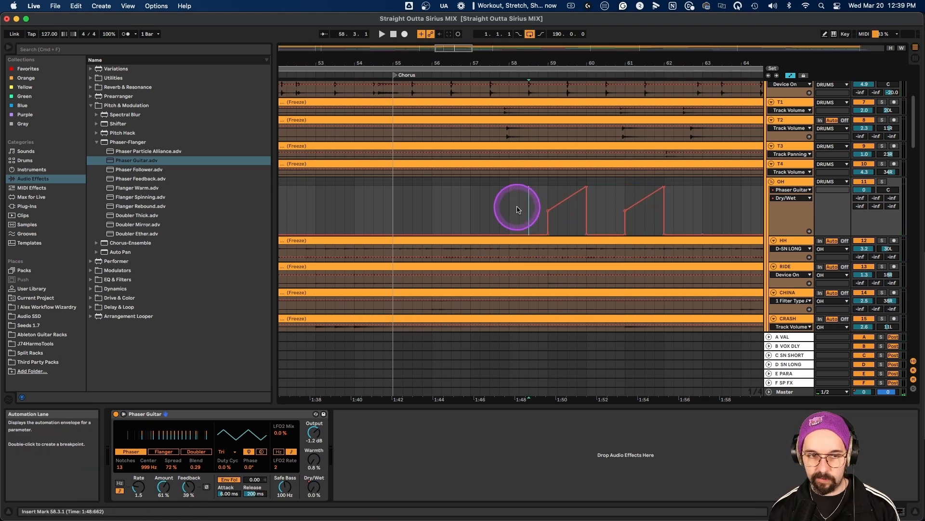
{"action": "left_click", "coordinate": [512, 210]}
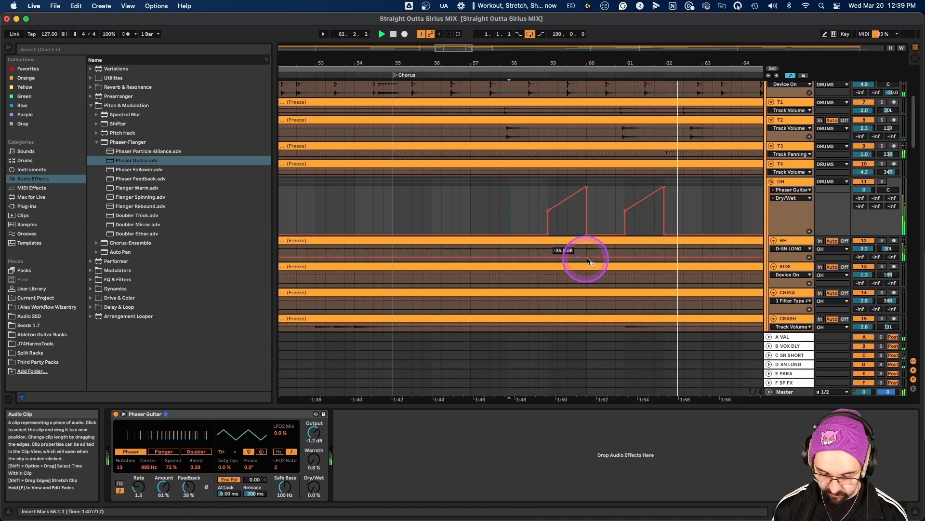
Listen to the chorus passage following the two Dry/Wet ramps, playing from 63.1.1 and 62.1.1.
{"action": "scroll", "coordinate": [712, 239], "scroll_direction": "down", "scroll_amount": 3}
{"action": "scroll", "coordinate": [712, 239], "scroll_direction": "down", "scroll_amount": 3}
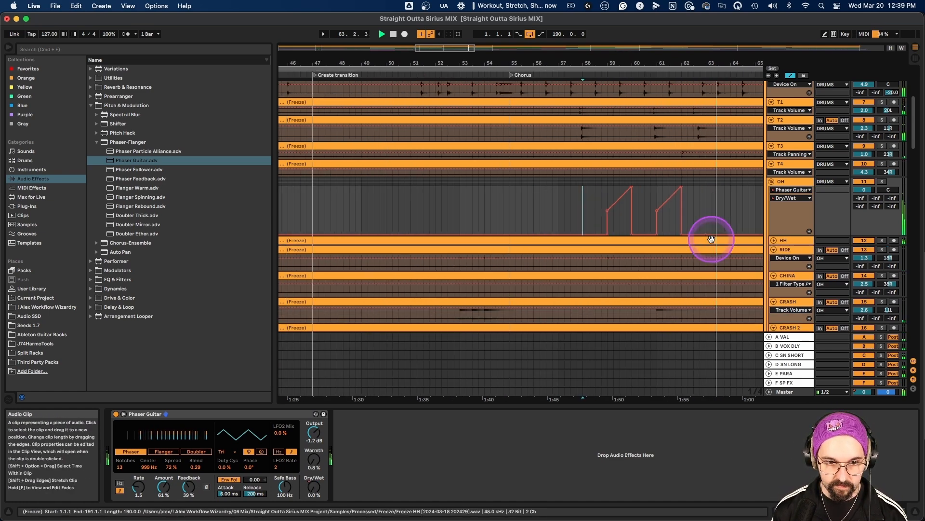
{"action": "scroll", "coordinate": [711, 239], "scroll_direction": "right", "scroll_amount": 5}
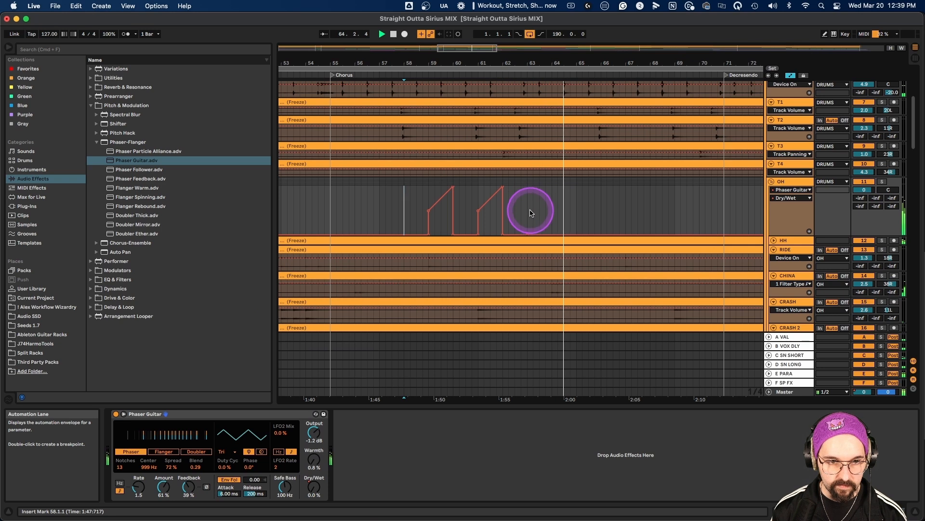
{"action": "scroll", "coordinate": [529, 213], "scroll_direction": "down", "scroll_amount": 1}
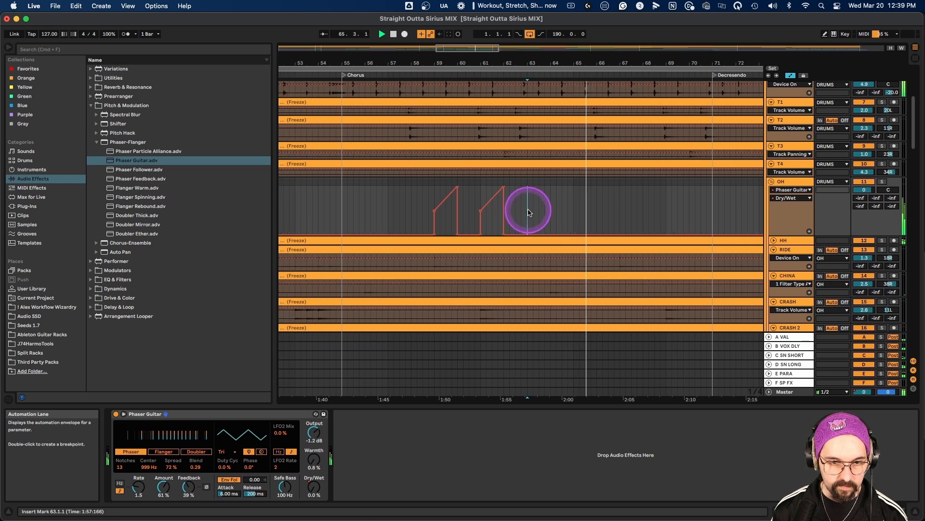
{"action": "scroll", "coordinate": [530, 213], "scroll_direction": "up", "scroll_amount": 2}
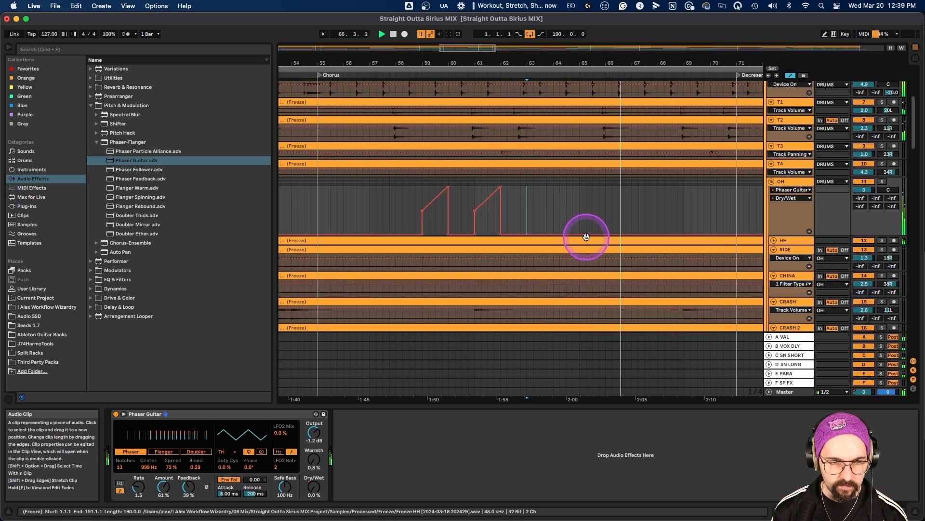
{"action": "scroll", "coordinate": [543, 224], "scroll_direction": "up", "scroll_amount": 1}
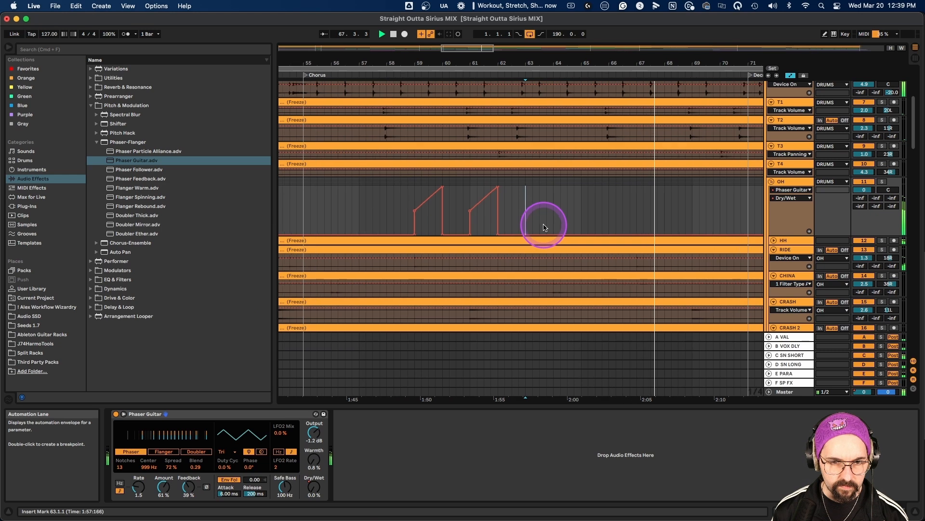
{"action": "scroll", "coordinate": [544, 227], "scroll_direction": "up", "scroll_amount": 1}
{"action": "key", "text": "space"}
{"action": "key", "text": "space"}
{"action": "scroll", "coordinate": [515, 206], "scroll_direction": "left", "scroll_amount": 2}
{"action": "key", "text": "space"}
{"action": "left_click", "coordinate": [533, 208]}
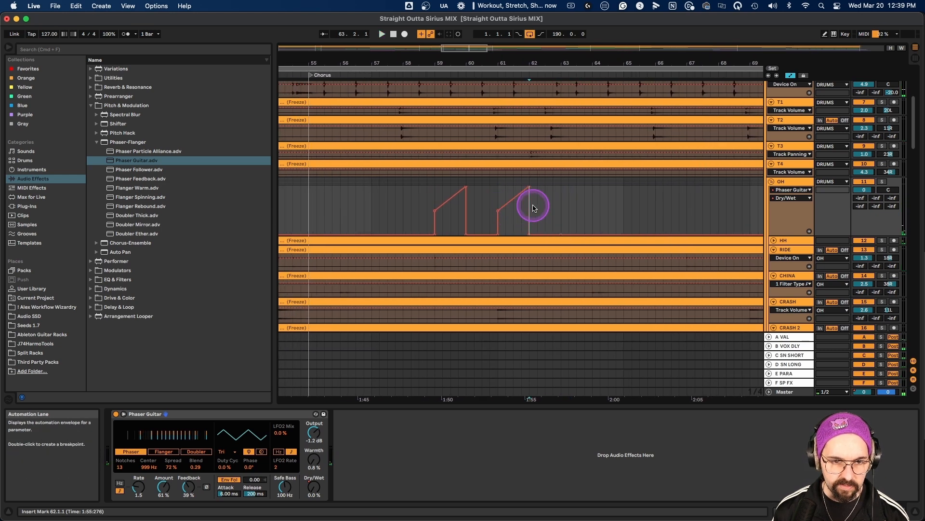
{"action": "key", "text": "space"}
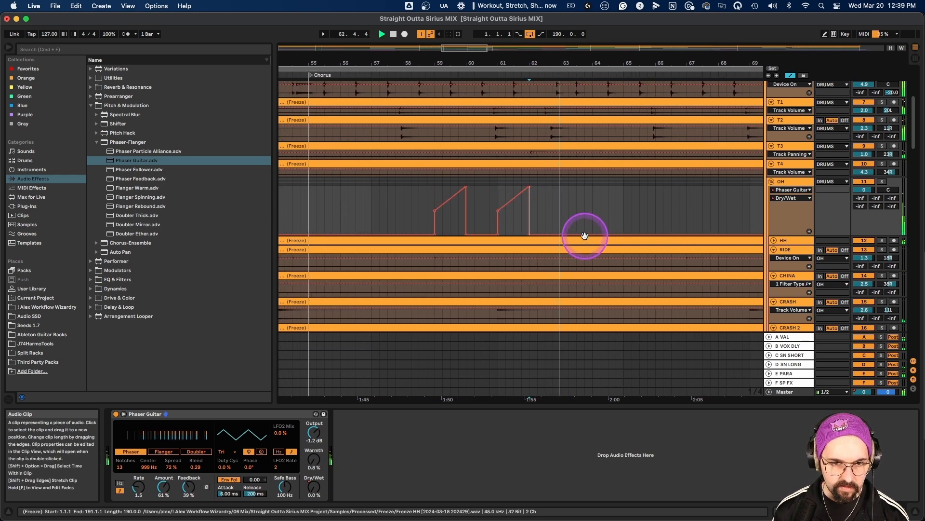
{"action": "key", "text": "space"}
Duplicate the first half of the chorus's OH Dry/Wet automation, ending at 63.1.1, up to 71.1.1 and audition it from 66.4.1.
{"action": "left_click_drag", "start_coordinate": [560, 207], "coordinate": [322, 215]}
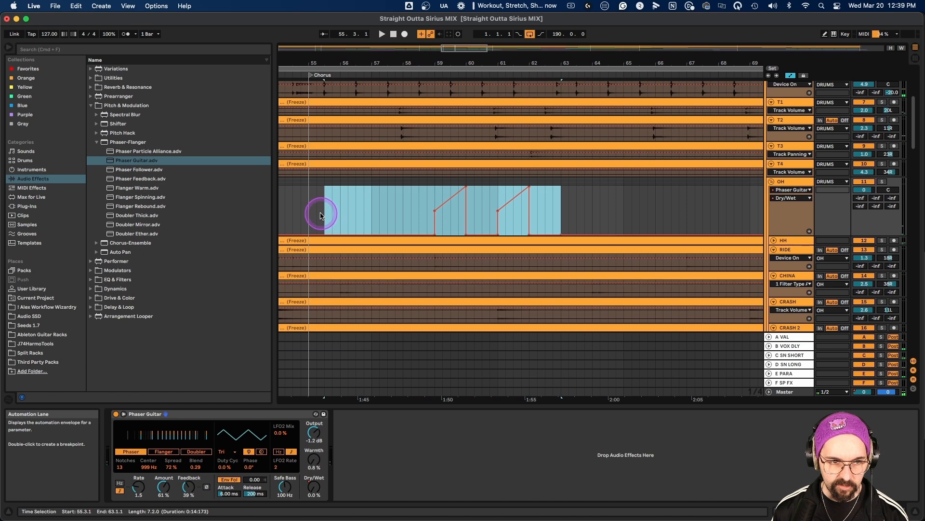
{"action": "key", "text": "cmd+d"}
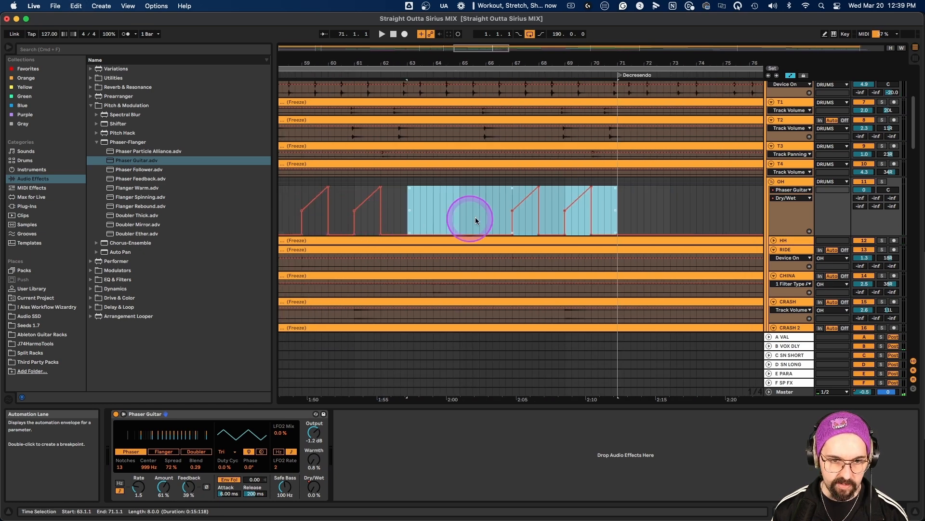
{"action": "left_click", "coordinate": [505, 212]}
{"action": "key", "text": "space"}
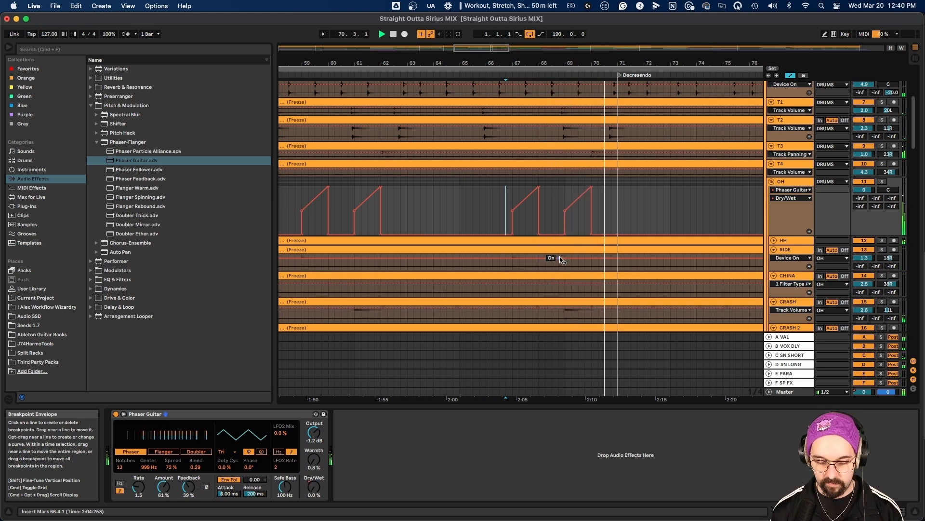
{"action": "scroll", "coordinate": [535, 228], "scroll_direction": "down", "scroll_amount": 2}
{"action": "scroll", "coordinate": [532, 226], "scroll_direction": "up", "scroll_amount": 4}
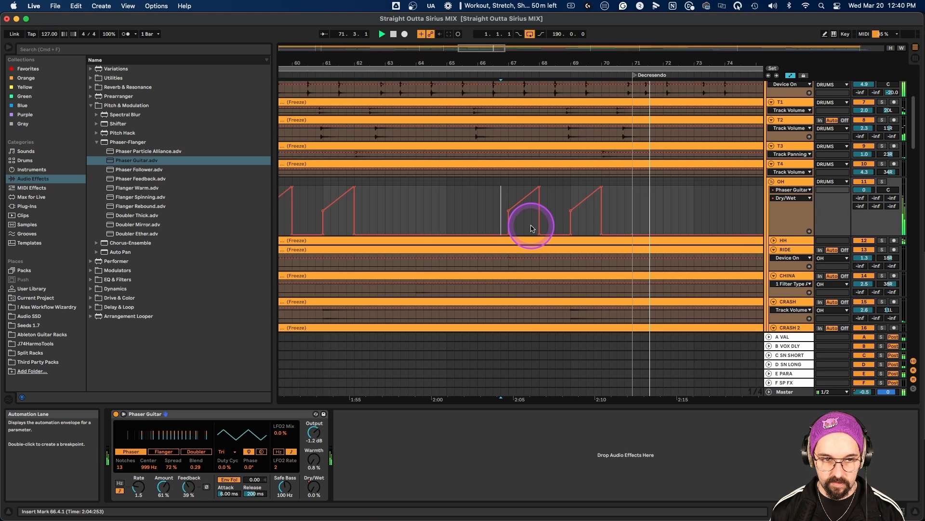
{"action": "key", "text": "space"}
Copy the OH Dry/Wet automation from 55.1.1 to 71.1.1 and paste it at the start of Chorus 2, 151.1.1.
{"action": "scroll", "coordinate": [539, 229], "scroll_direction": "down", "scroll_amount": 1}
{"action": "scroll", "coordinate": [542, 231], "scroll_direction": "left", "scroll_amount": 3}
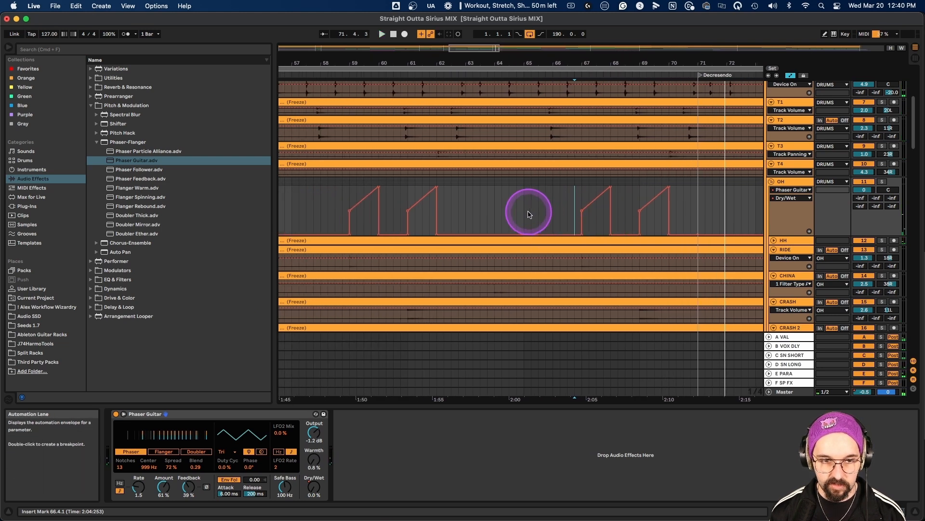
{"action": "scroll", "coordinate": [505, 217], "scroll_direction": "left", "scroll_amount": 2}
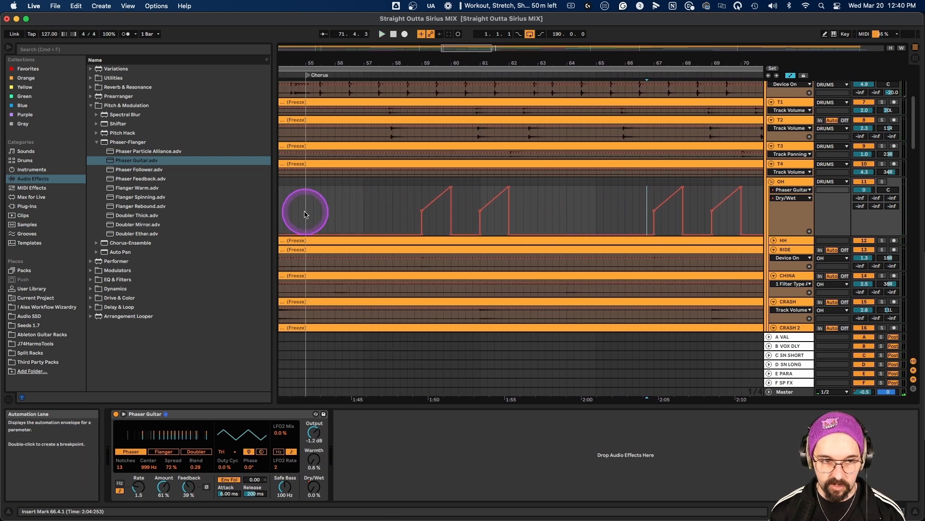
{"action": "left_click_drag", "start_coordinate": [304, 212], "coordinate": [718, 216]}
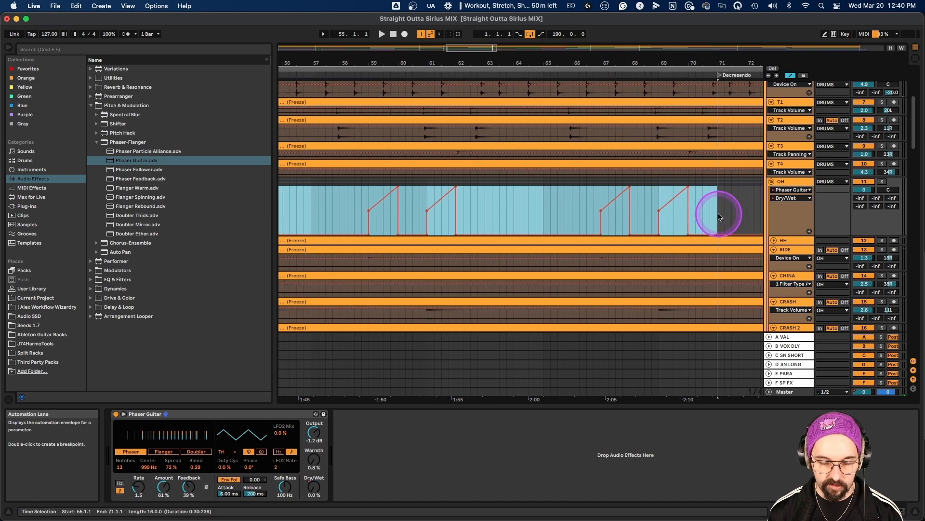
{"action": "key", "text": "w"}
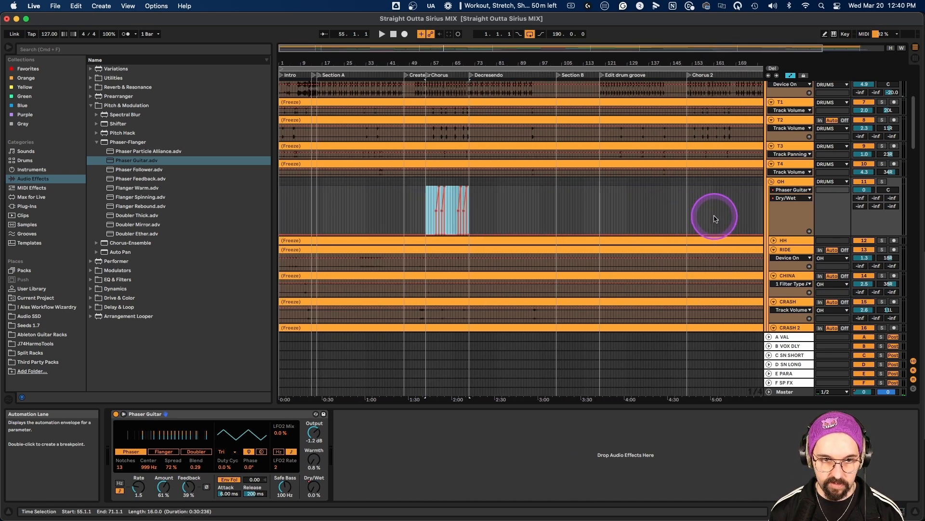
{"action": "left_click", "coordinate": [674, 212]}
{"action": "key", "text": "space"}
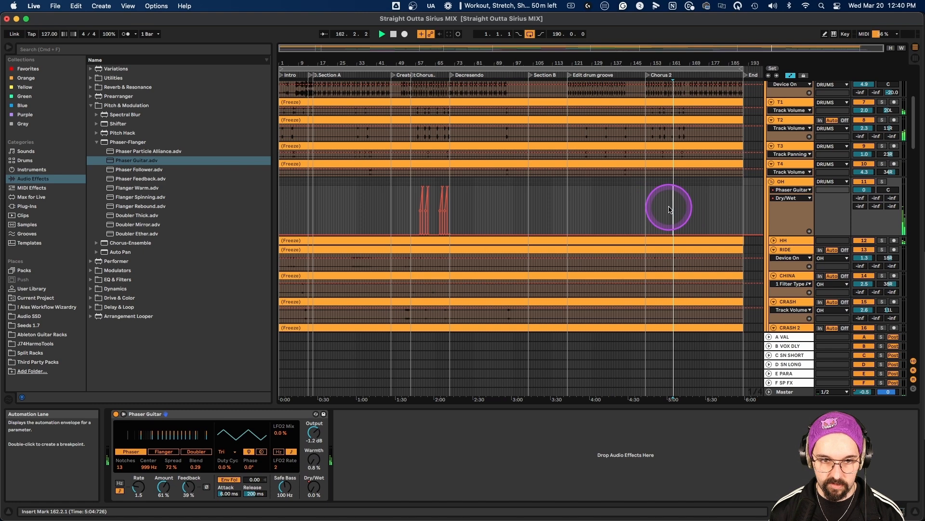
{"action": "scroll", "coordinate": [674, 213], "scroll_direction": "up", "scroll_amount": 5}
{"action": "scroll", "coordinate": [673, 213], "scroll_direction": "up", "scroll_amount": 3}
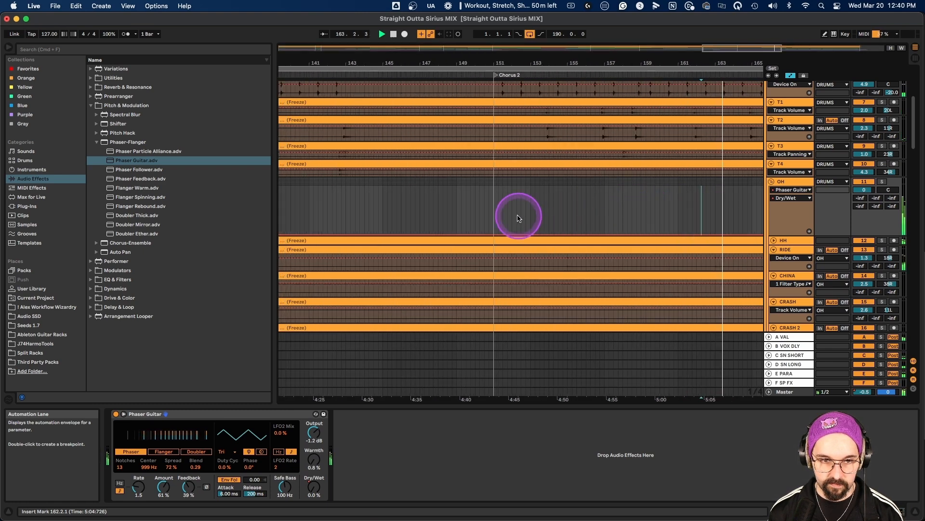
{"action": "left_click", "coordinate": [497, 210]}
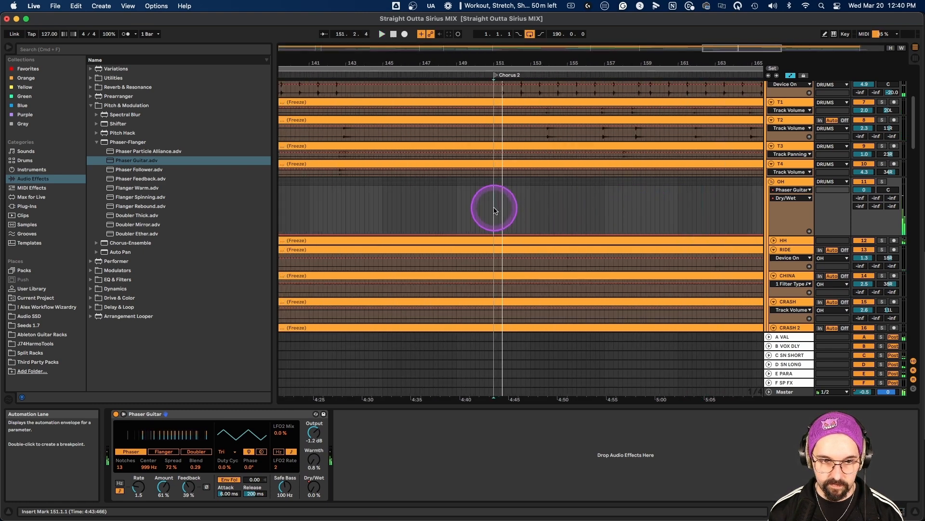
{"action": "left_click", "coordinate": [497, 211]}
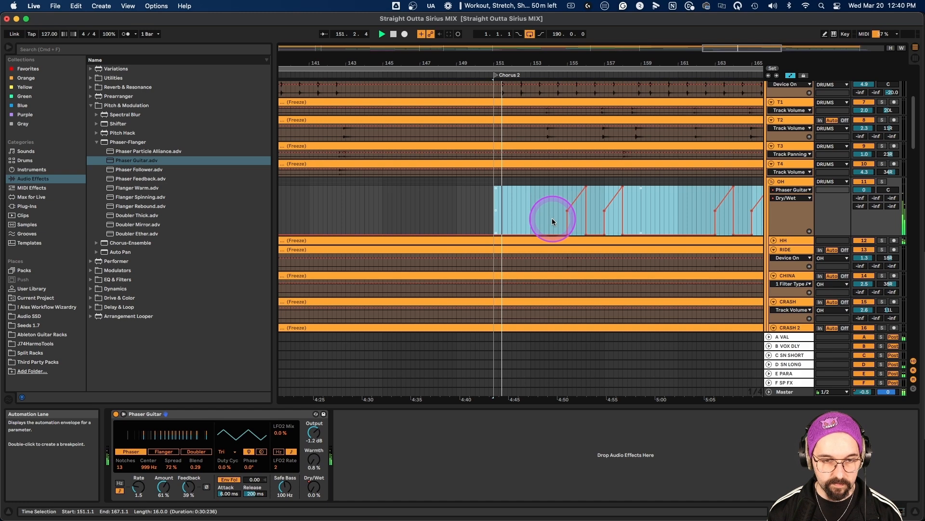
Delete the second Dry/Wet ramp in Chorus 2, from 156.4.1 to 159.1.1, and place the insert marker at 166.2.1.
{"action": "scroll", "coordinate": [551, 218], "scroll_direction": "right", "scroll_amount": 5}
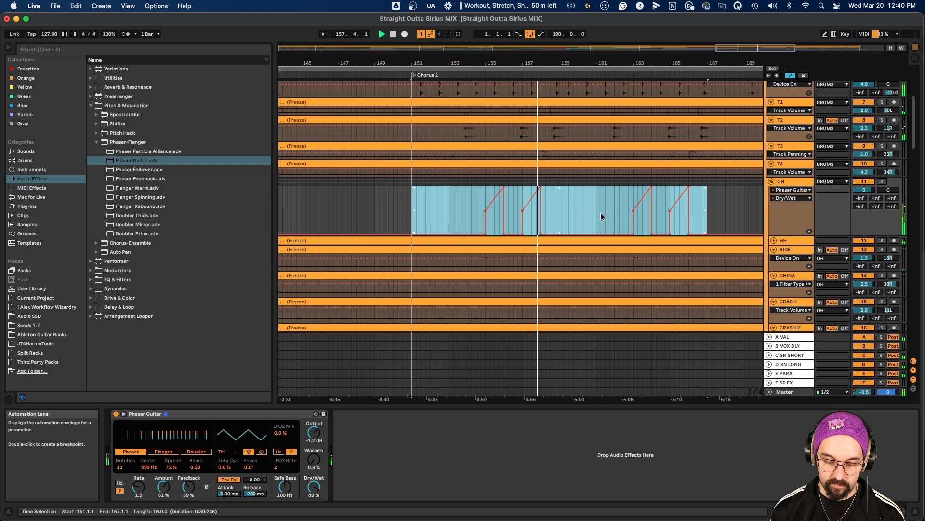
{"action": "left_click", "coordinate": [571, 215]}
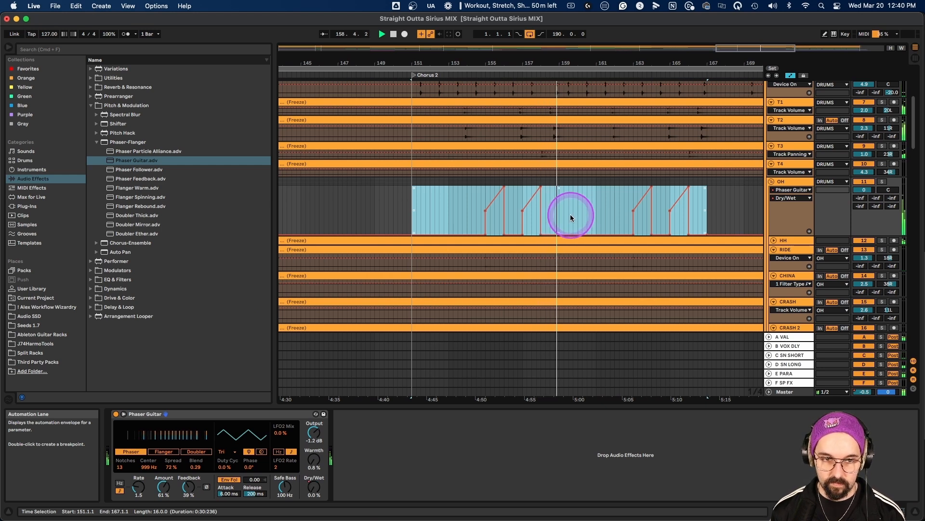
{"action": "left_click_drag", "start_coordinate": [571, 218], "coordinate": [519, 217]}
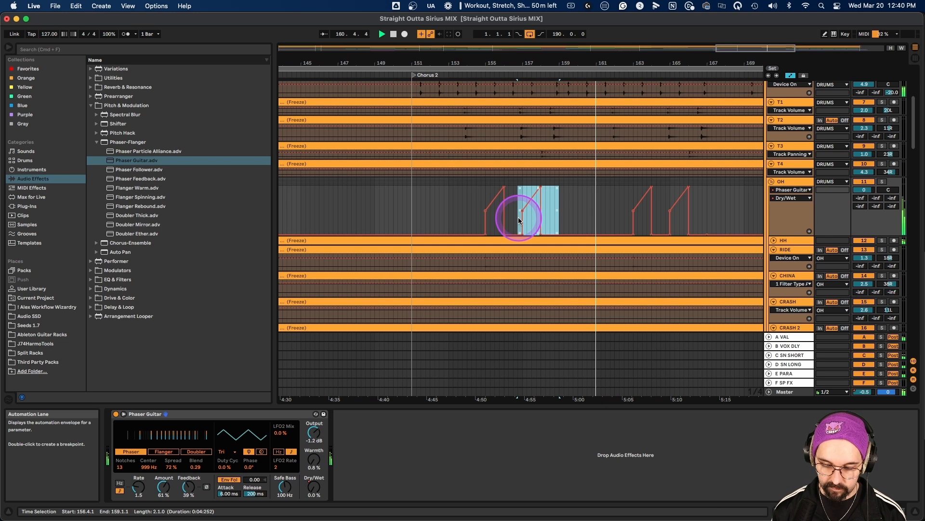
{"action": "key", "text": "Delete"}
{"action": "left_click", "coordinate": [701, 215]}
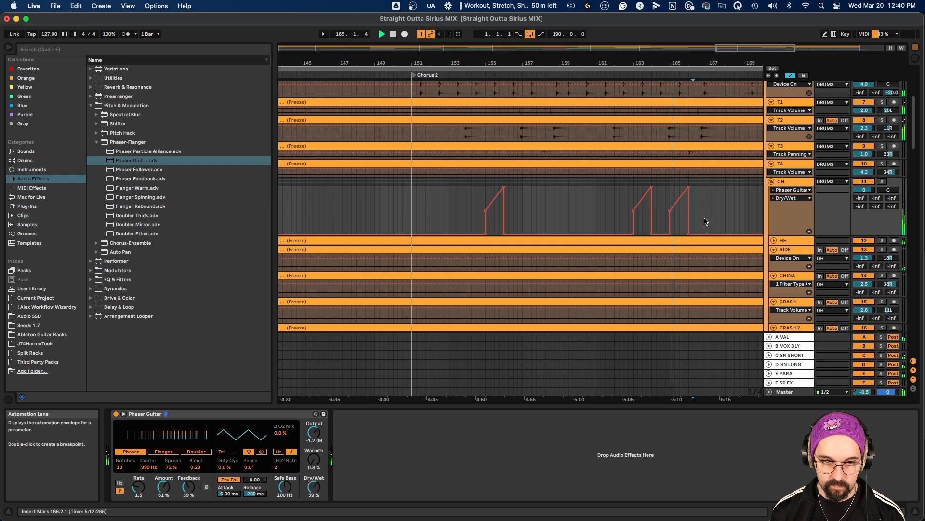
Delete the third OH Dry/Wet ramp in Chorus 2, from 164.4.1 to 167.1.1.
{"action": "left_click_drag", "start_coordinate": [707, 219], "coordinate": [670, 218]}
{"action": "key", "text": "space"}
{"action": "key", "text": "Delete"}
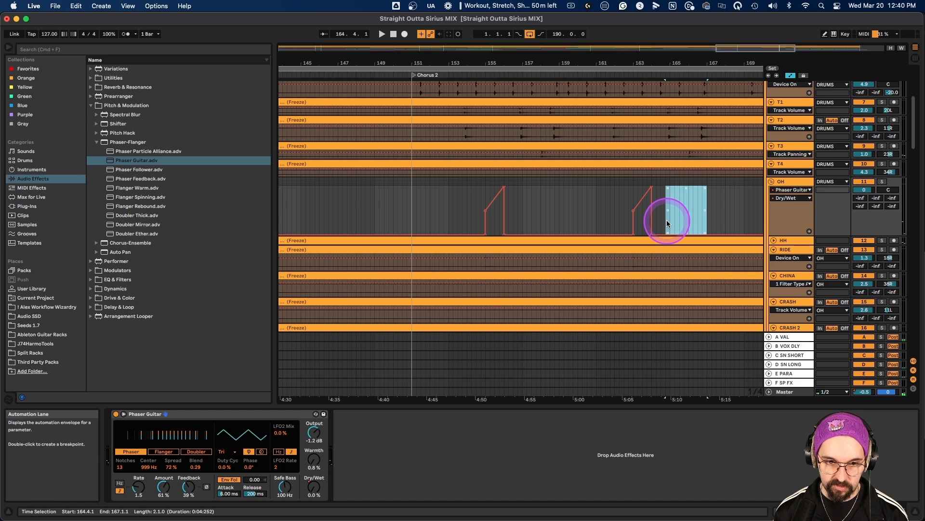
Audition the passage between the two remaining Chorus 2 ramps from 159.2.1 and again from 158.2.1.
{"action": "scroll", "coordinate": [668, 223], "scroll_direction": "right", "scroll_amount": 2}
{"action": "left_click", "coordinate": [506, 218]}
{"action": "left_click", "coordinate": [530, 207]}
{"action": "key", "text": "space"}
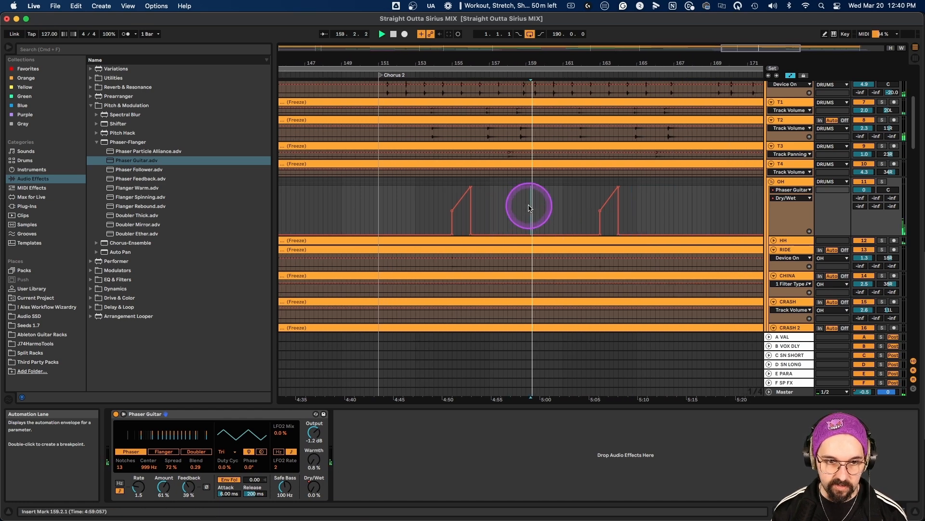
{"action": "key", "text": "space"}
{"action": "left_click", "coordinate": [512, 204]}
{"action": "key", "text": "space"}
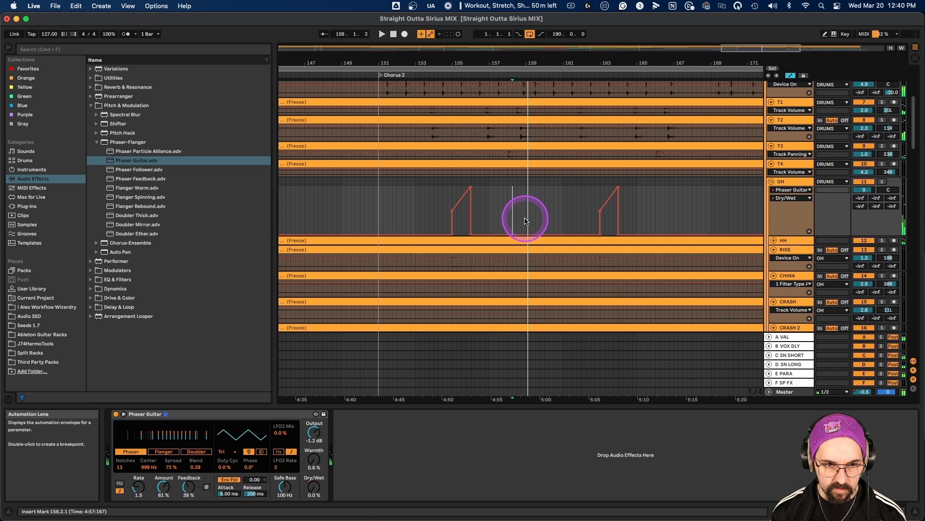
{"action": "key", "text": "space"}
Try pasting a copy of the OH Dry/Wet automation from 151.1.1 to 159.1.1 at 167.1.1, auditioning from 165.1.1.
{"action": "left_click_drag", "start_coordinate": [527, 218], "coordinate": [380, 216]}
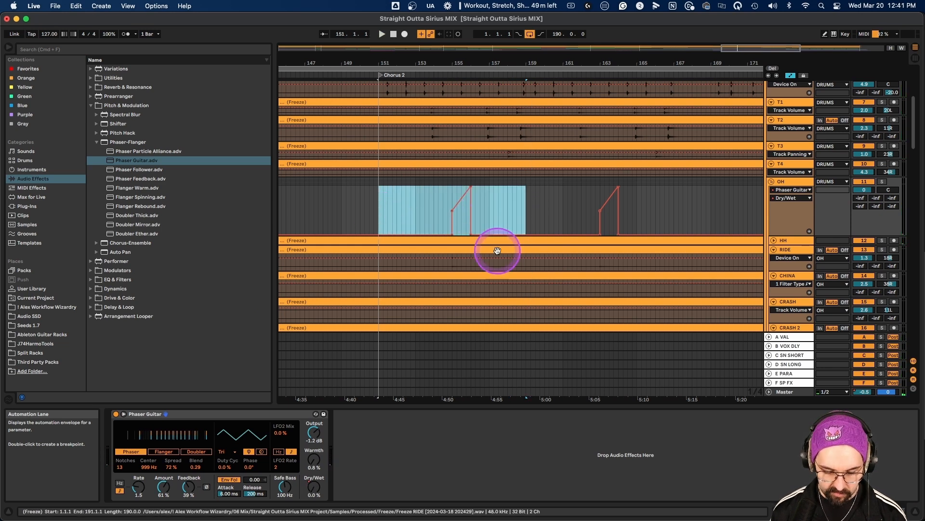
{"action": "scroll", "coordinate": [665, 257], "scroll_direction": "right", "scroll_amount": 3}
{"action": "left_click", "coordinate": [589, 203]}
{"action": "key", "text": "space"}
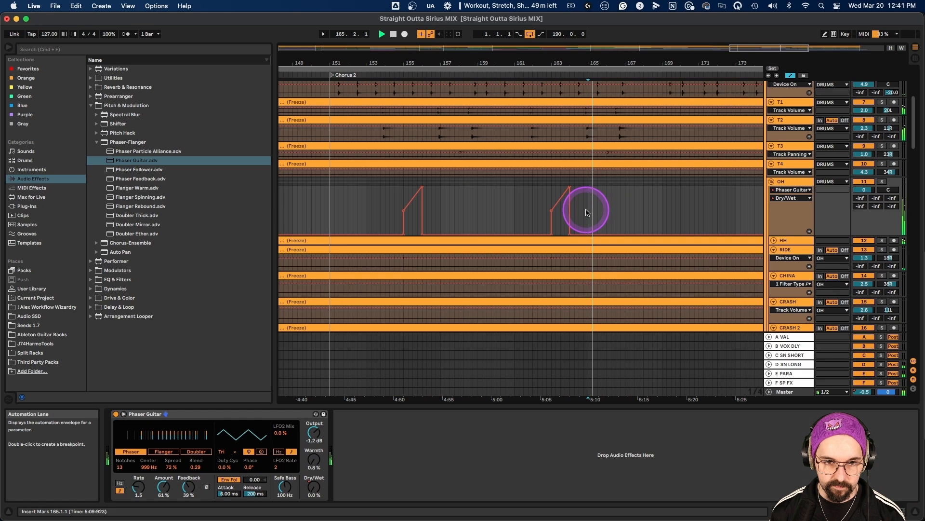
{"action": "scroll", "coordinate": [595, 215], "scroll_direction": "right", "scroll_amount": 3}
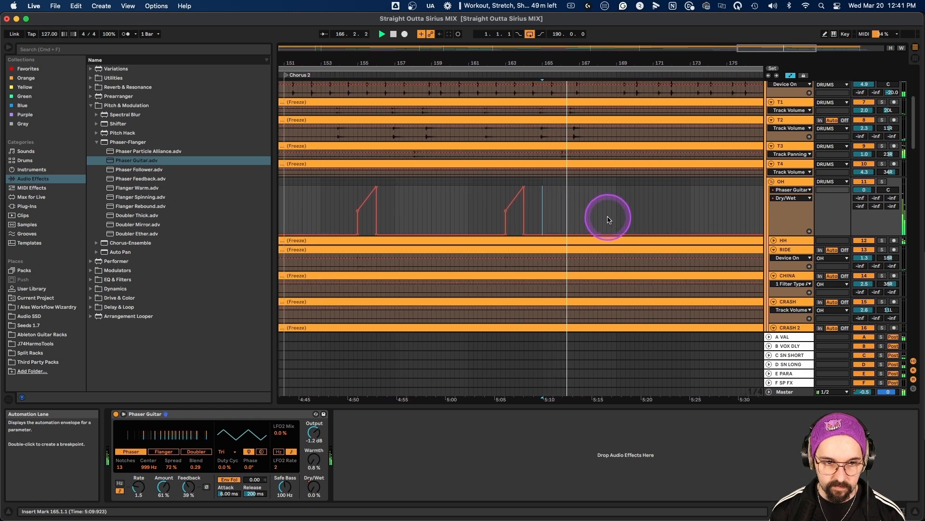
{"action": "scroll", "coordinate": [609, 219], "scroll_direction": "up", "scroll_amount": 1}
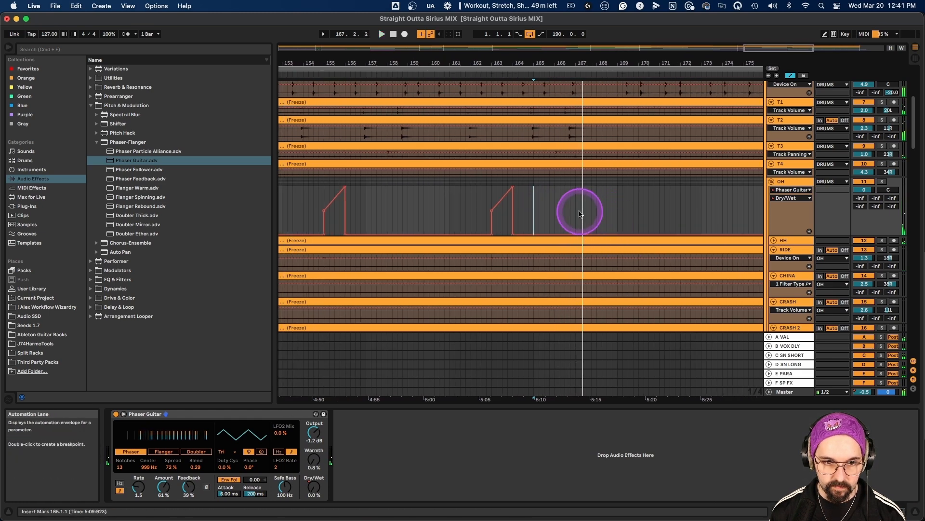
{"action": "key", "text": "super+v"}
{"action": "key", "text": "space"}
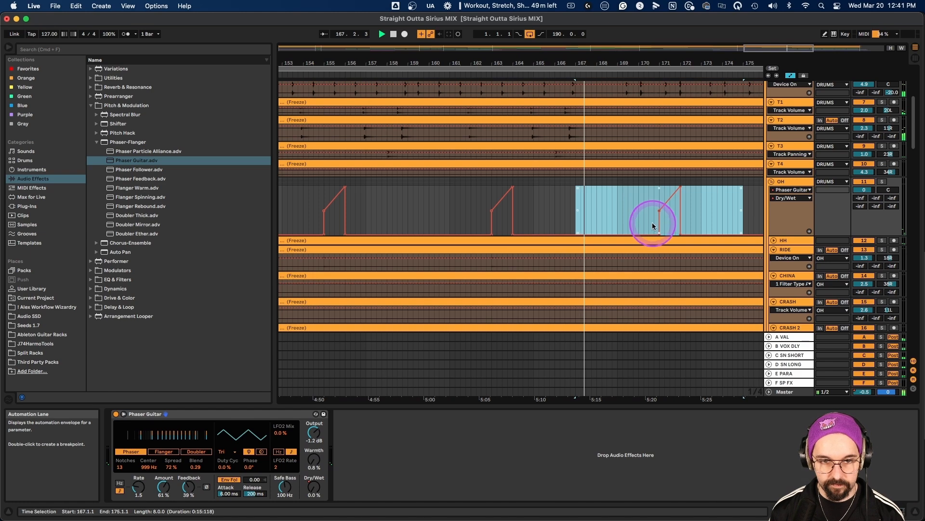
Remove the Dry/Wet automation pasted at 167.1.1 and place the insert marker at 172.1.1.
{"action": "scroll", "coordinate": [661, 218], "scroll_direction": "down", "scroll_amount": 3}
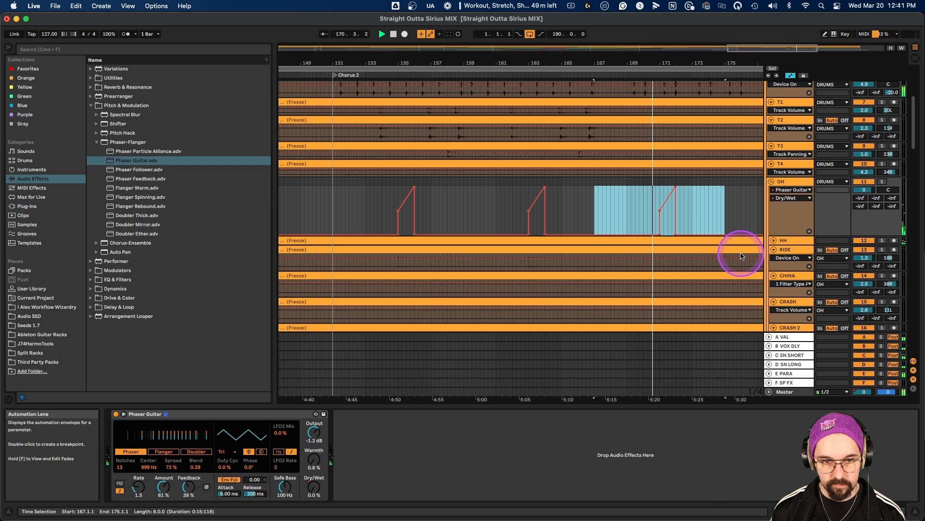
{"action": "left_click", "coordinate": [727, 237]}
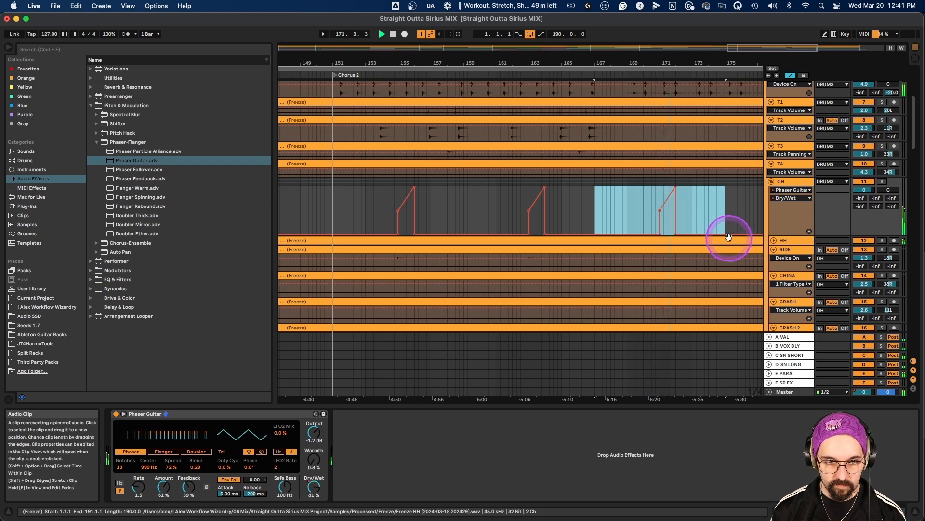
{"action": "left_click", "coordinate": [675, 203]}
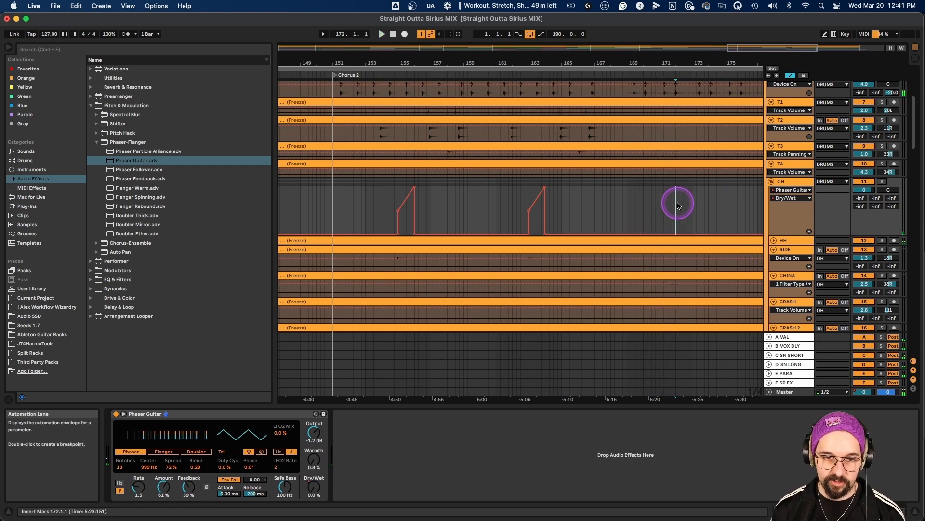
Listen to both Chorus 2 Dry/Wet ramps, playing from 154.4.1 and from 162.4.1.
{"action": "left_click", "coordinate": [395, 210]}
{"action": "key", "text": "space"}
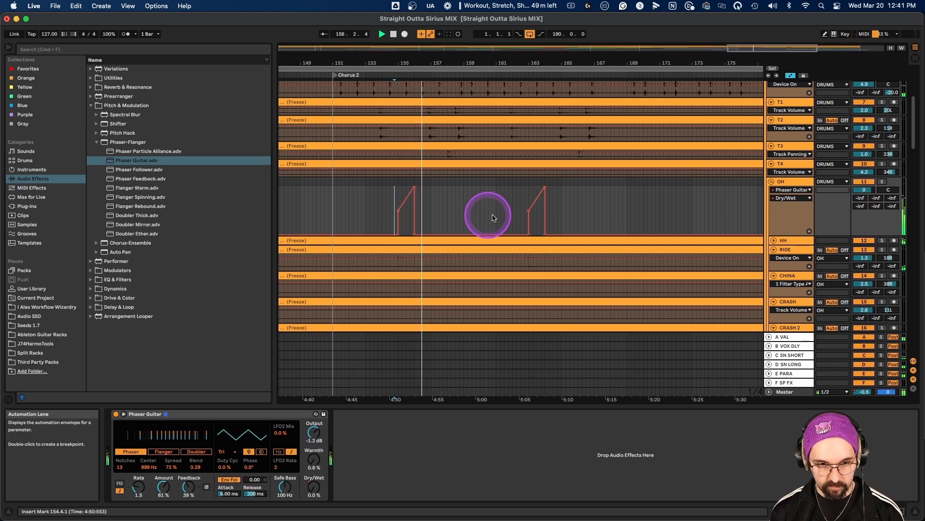
{"action": "left_click", "coordinate": [525, 213]}
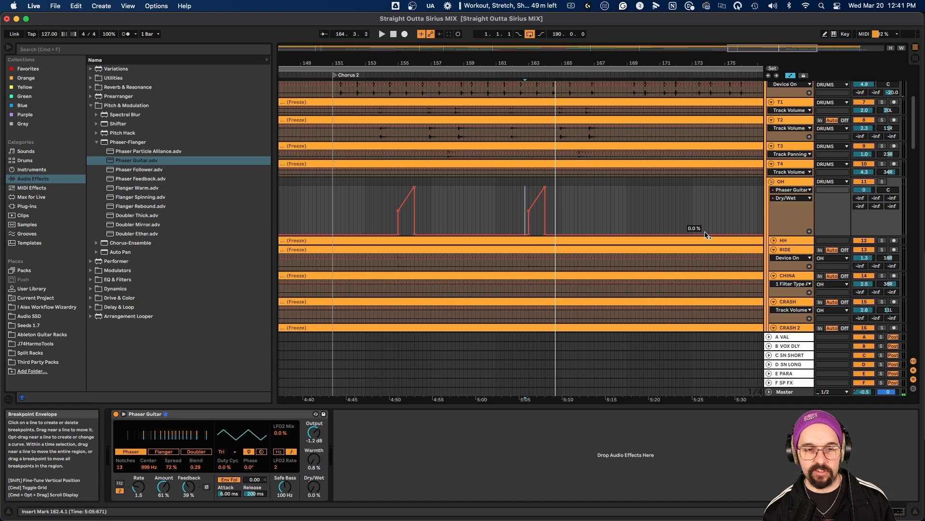
Hide the automation lanes and place the insert marker at 118.3.1 in the last active clip on the VOX SAMPLE track.
{"action": "left_click", "coordinate": [642, 175]}
{"action": "left_click", "coordinate": [791, 75]}
{"action": "left_click", "coordinate": [521, 181]}
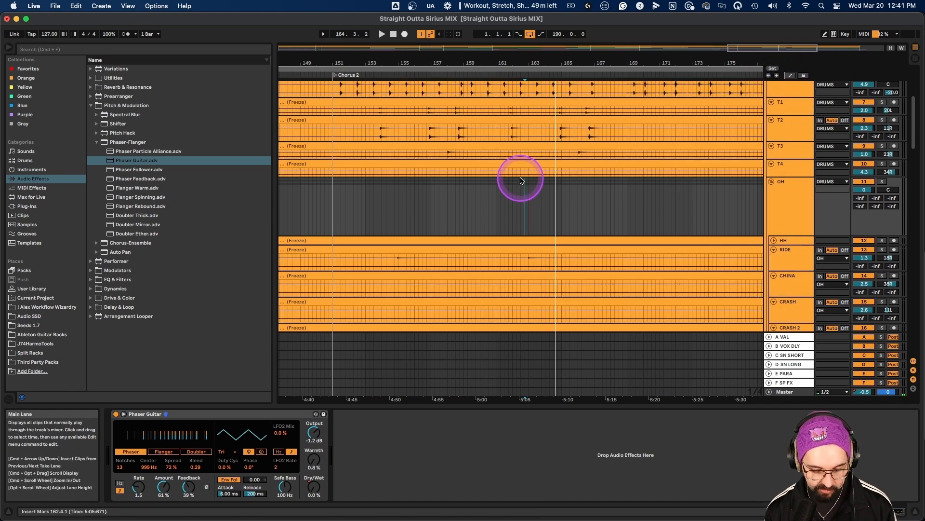
{"action": "scroll", "coordinate": [521, 181], "scroll_direction": "down", "scroll_amount": 8}
{"action": "scroll", "coordinate": [509, 191], "scroll_direction": "down", "scroll_amount": 12}
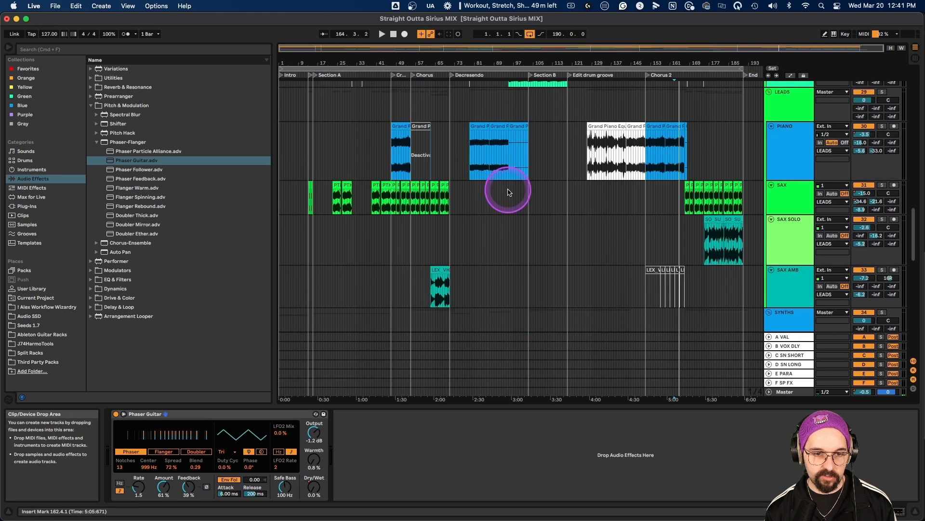
{"action": "scroll", "coordinate": [509, 192], "scroll_direction": "down", "scroll_amount": 20}
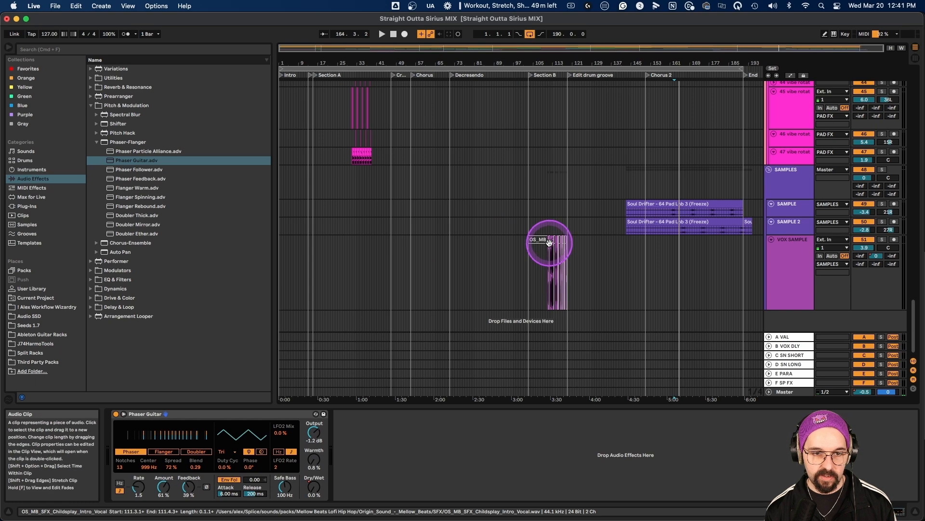
{"action": "scroll", "coordinate": [564, 251], "scroll_direction": "up", "scroll_amount": 10}
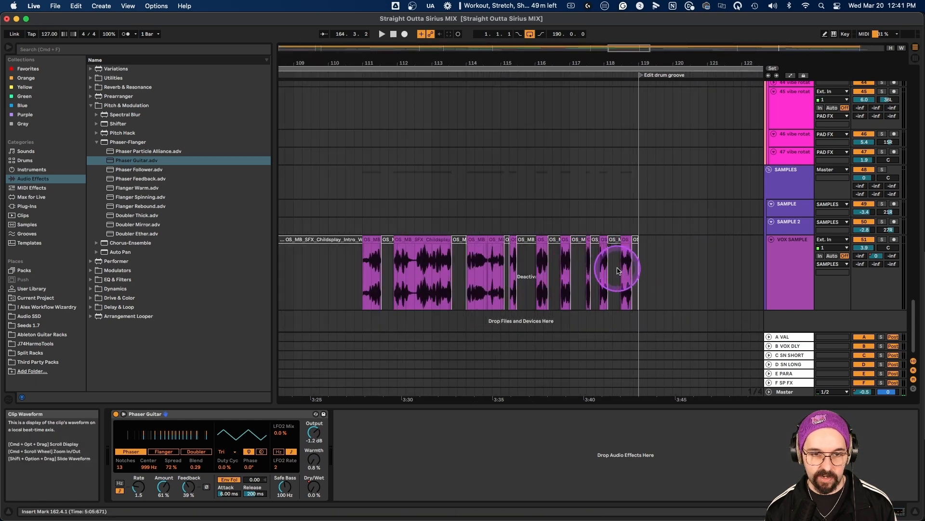
{"action": "left_click", "coordinate": [622, 269]}
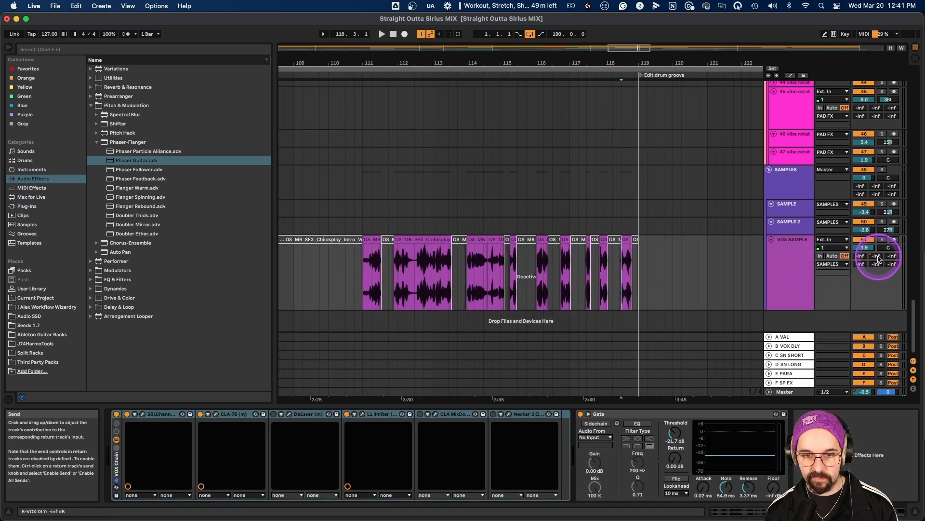
Show the VOX SAMPLE track's B-VOX DLY send automation and audition the track soloed from 118.3.1.
{"action": "key", "text": "a"}
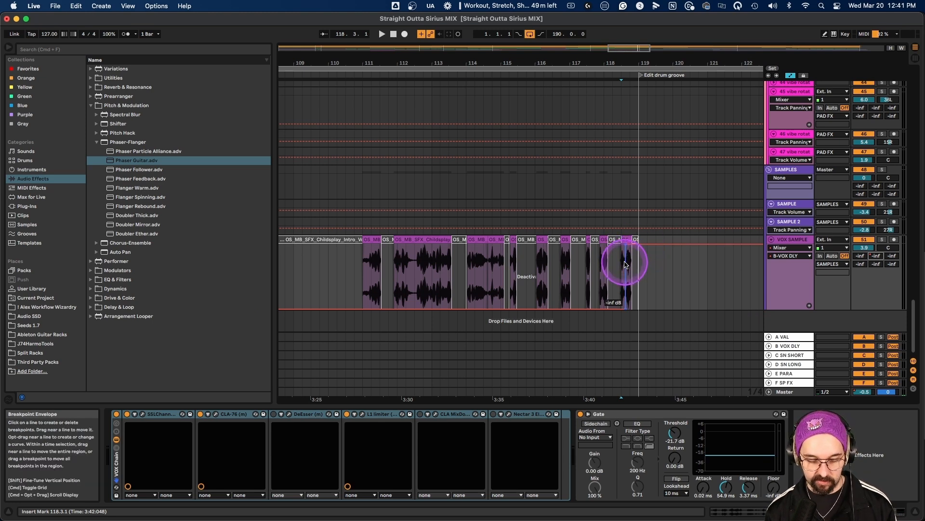
{"action": "scroll", "coordinate": [625, 265], "scroll_direction": "up", "scroll_amount": 6}
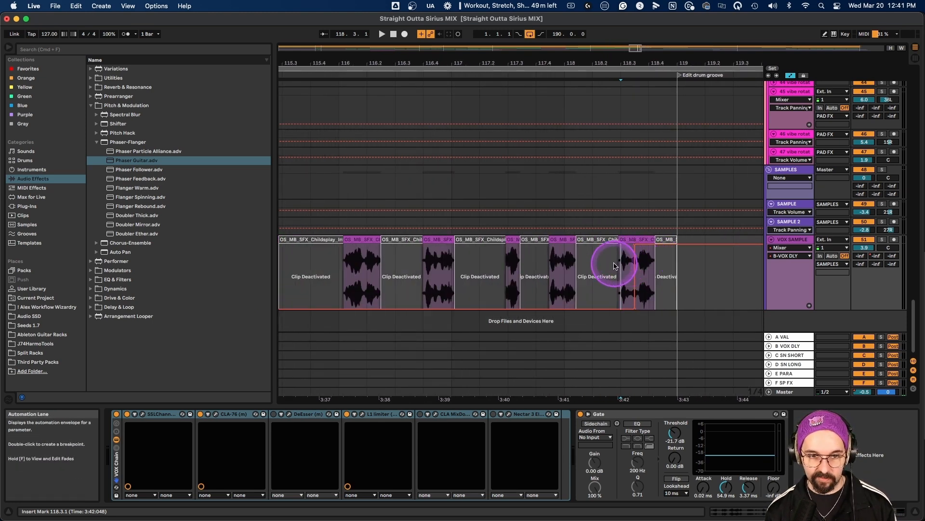
{"action": "key", "text": "space"}
{"action": "left_click", "coordinate": [883, 239]}
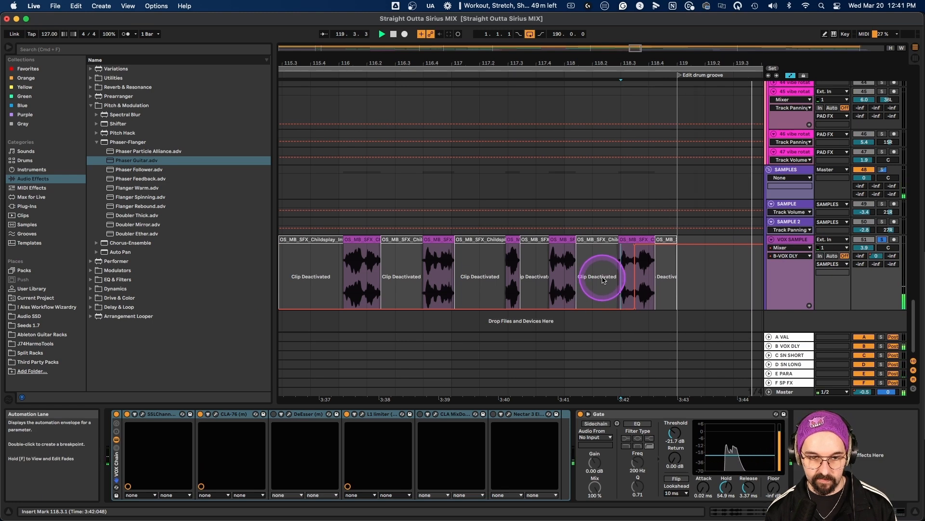
{"action": "left_click", "coordinate": [882, 239]}
{"action": "left_click", "coordinate": [615, 262]}
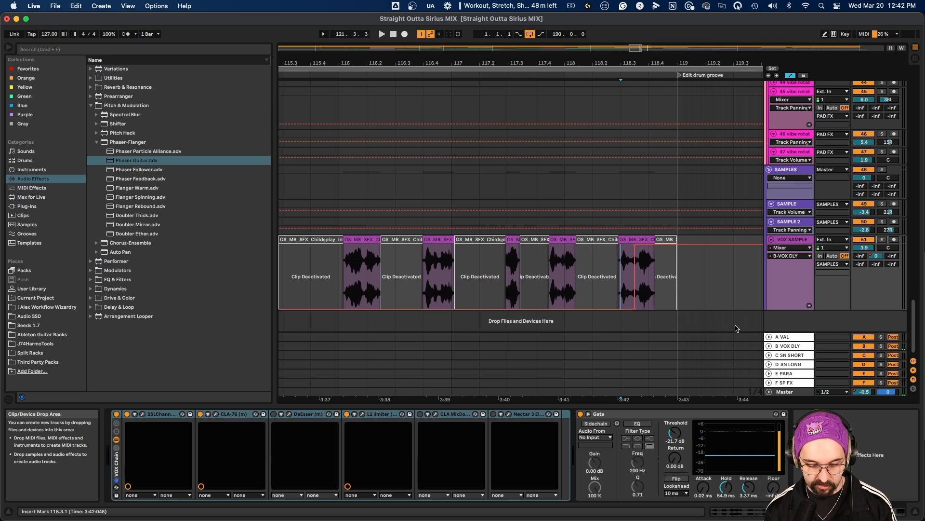
Switch to Notion, tick off Finalize in the 7 Step Mixing process checklist and review the list.
{"action": "key", "text": "super+Tab"}
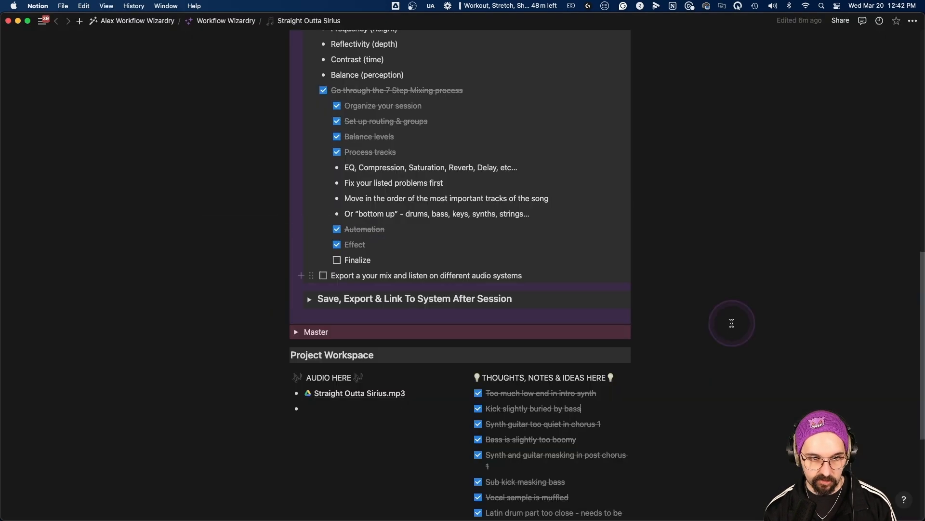
{"action": "left_click", "coordinate": [336, 245]}
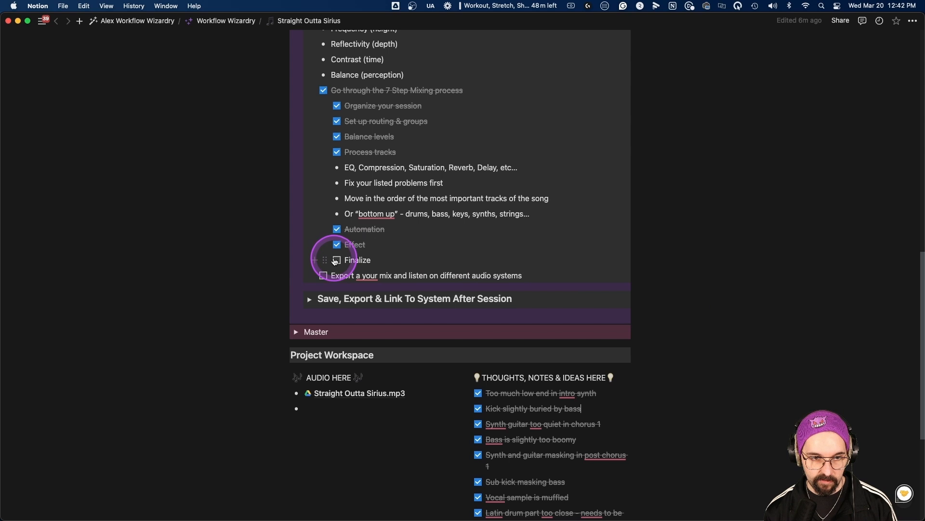
{"action": "scroll", "coordinate": [337, 261], "scroll_direction": "up", "scroll_amount": 3}
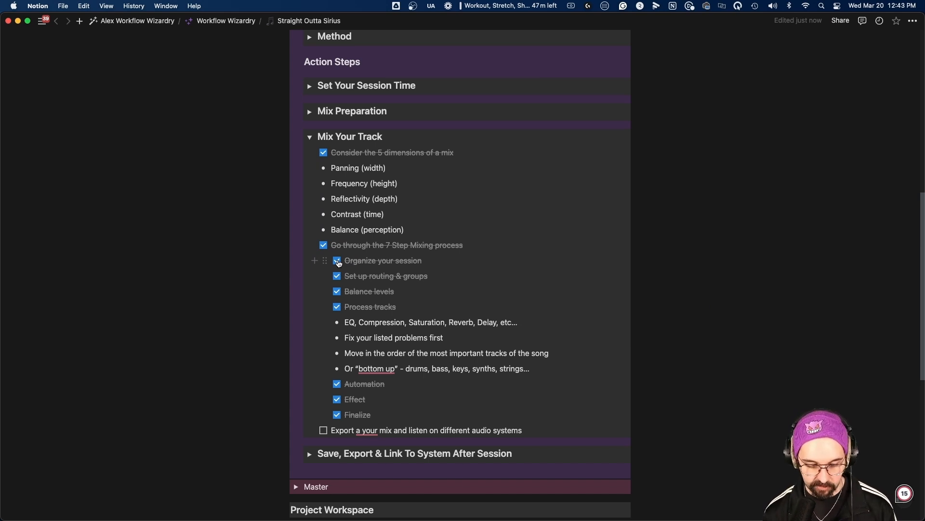
Switch back to Ableton Live and hide the automation lanes.
{"action": "key", "text": "super+Tab"}
{"action": "key", "text": "super+Tab"}
{"action": "key", "text": "super+Tab"}
{"action": "key", "text": "super+Tab"}
{"action": "key", "text": "super+Tab"}
{"action": "key", "text": "super+Tab"}
{"action": "key", "text": "super+Tab"}
{"action": "key", "text": "super+Tab"}
{"action": "key", "text": "super+Tab"}
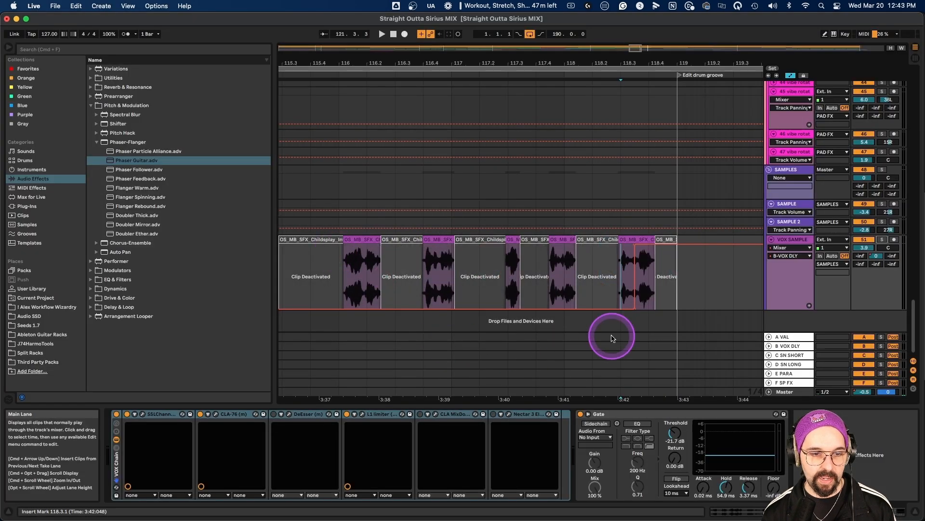
{"action": "left_click", "coordinate": [790, 75]}
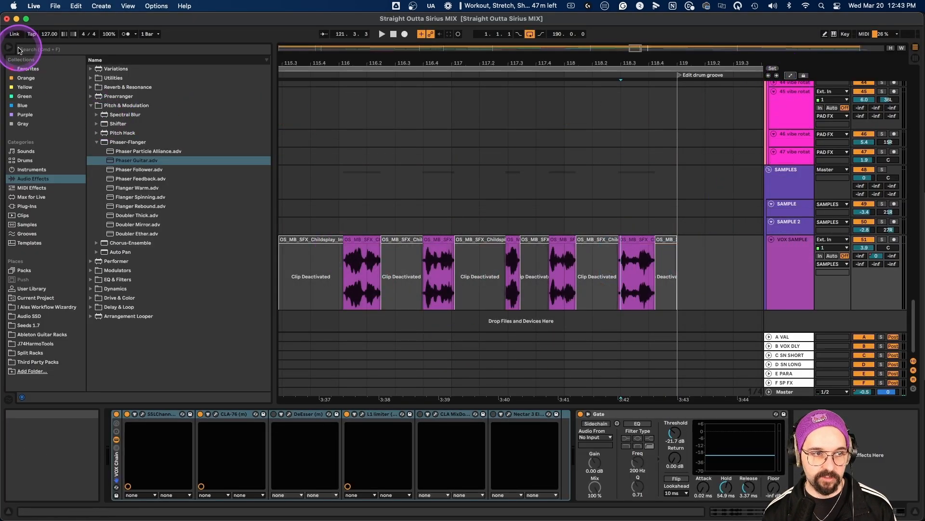
Delete the EQ Eight and Limiter devices from the Master track.
{"action": "left_click", "coordinate": [9, 46]}
{"action": "left_click", "coordinate": [788, 392]}
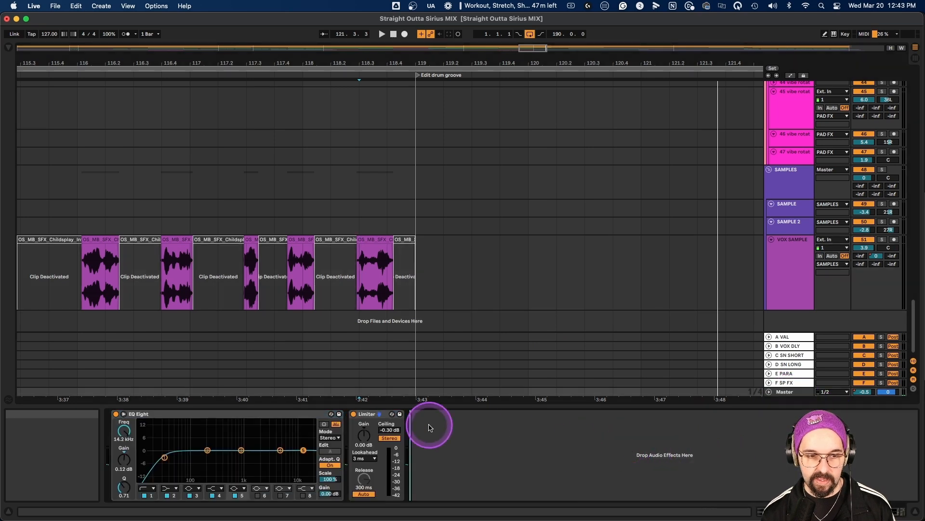
{"action": "left_click", "coordinate": [371, 414]}
{"action": "left_click", "coordinate": [161, 414]}
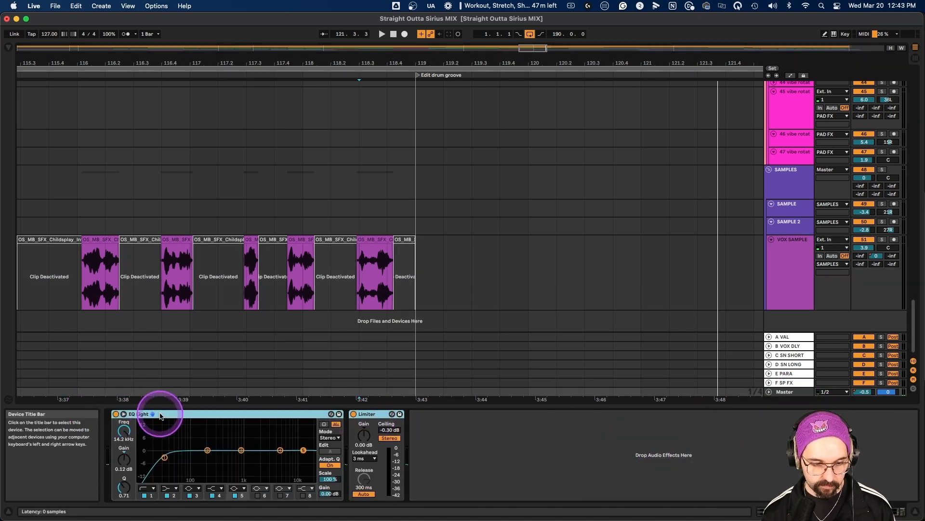
{"action": "key", "text": "Delete"}
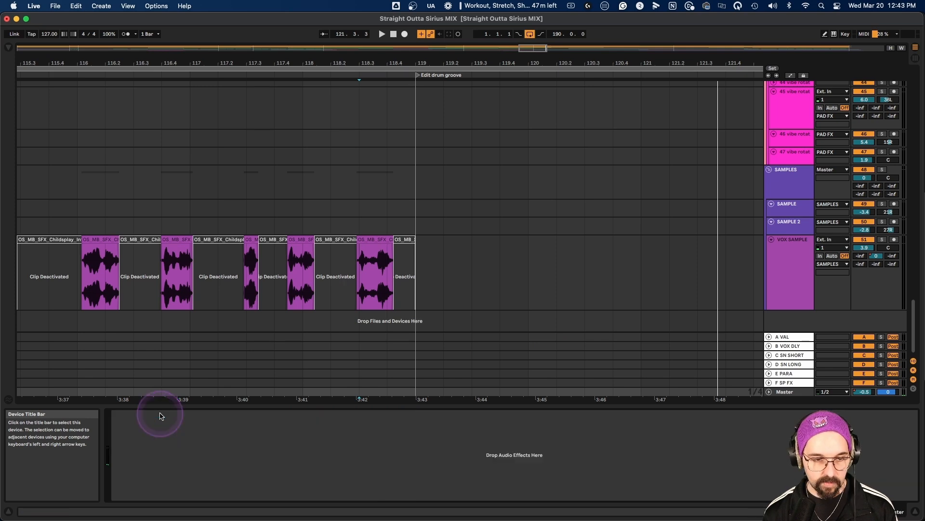
Load the Utility and Spectrum audio effects onto the Master track, placing Spectrum ahead of Utility.
{"action": "left_click", "coordinate": [9, 47]}
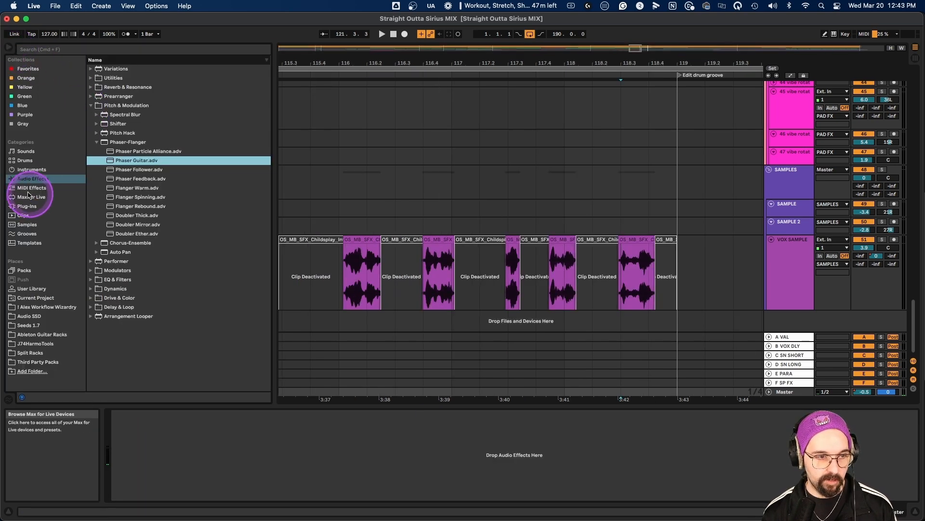
{"action": "left_click", "coordinate": [97, 81]}
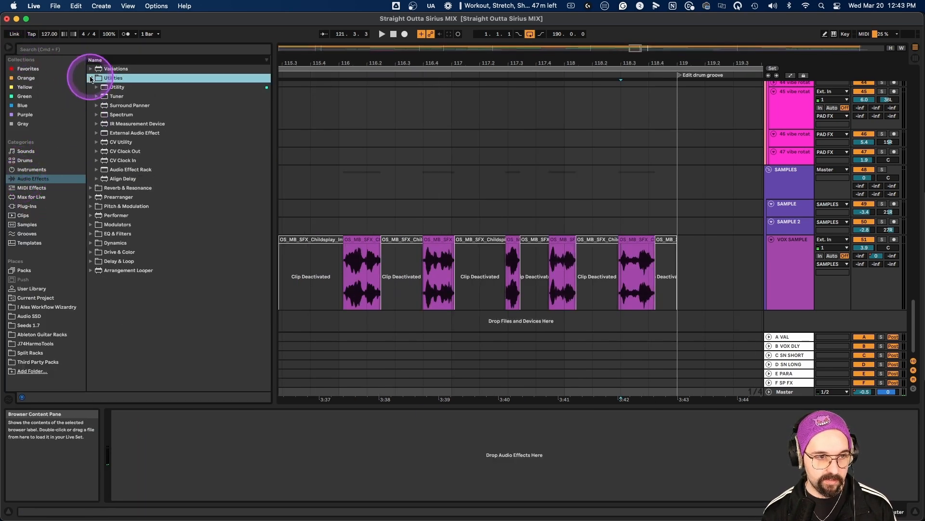
{"action": "left_click", "coordinate": [114, 87]}
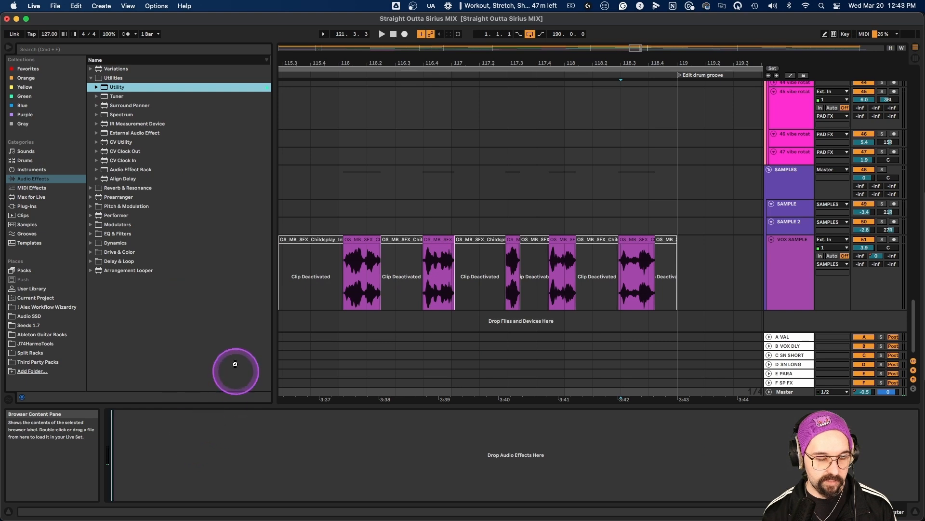
{"action": "key", "text": "Return"}
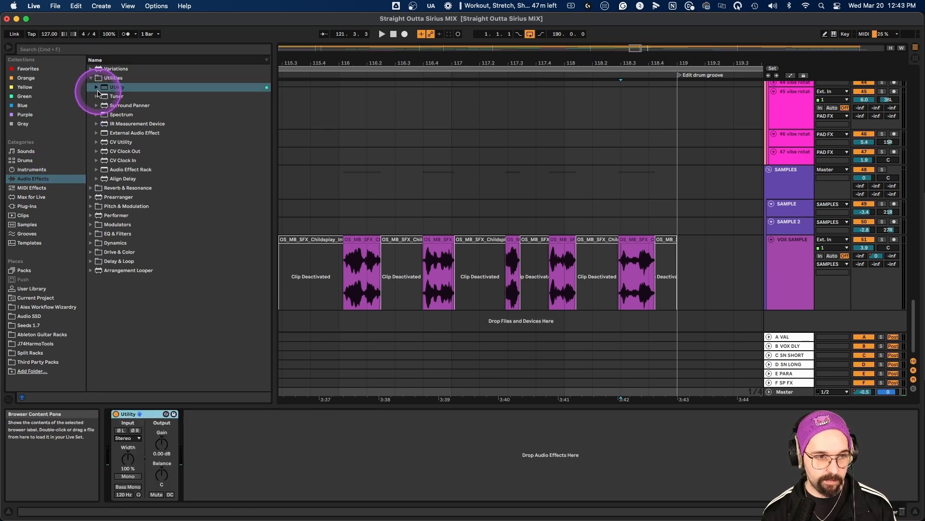
{"action": "left_click", "coordinate": [114, 115]}
{"action": "left_click_drag", "start_coordinate": [152, 173], "coordinate": [117, 442]}
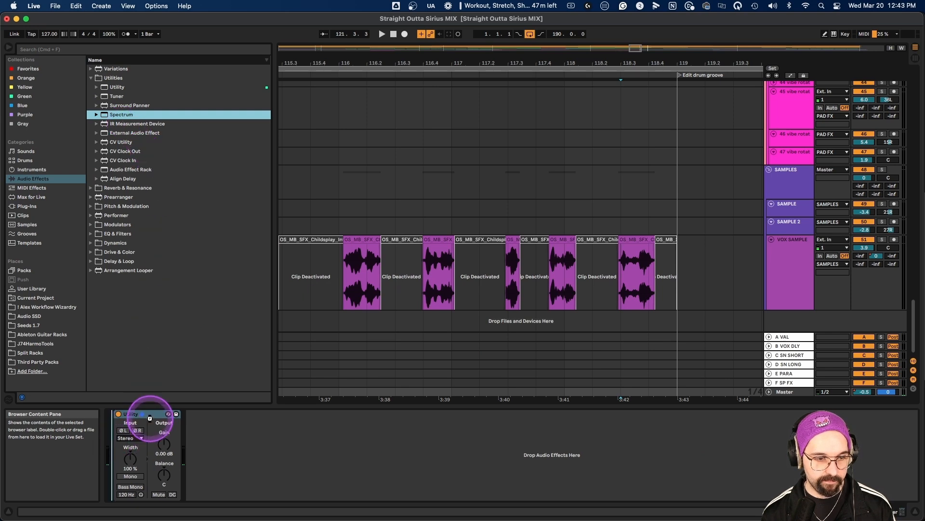
Load the iZotope Ozone Imager 2 VST3 plug-in after Utility on the Master track.
{"action": "left_click", "coordinate": [27, 205]}
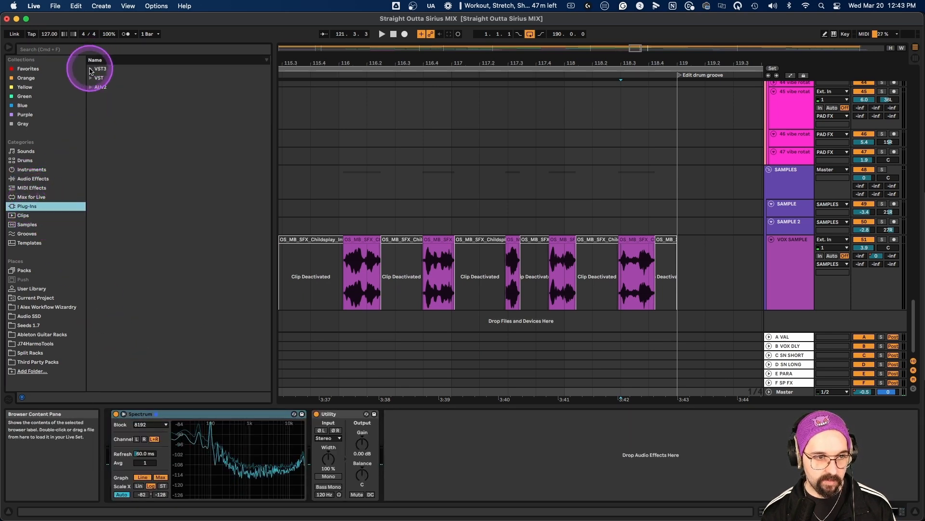
{"action": "left_click", "coordinate": [91, 69]}
{"action": "left_click", "coordinate": [96, 169]}
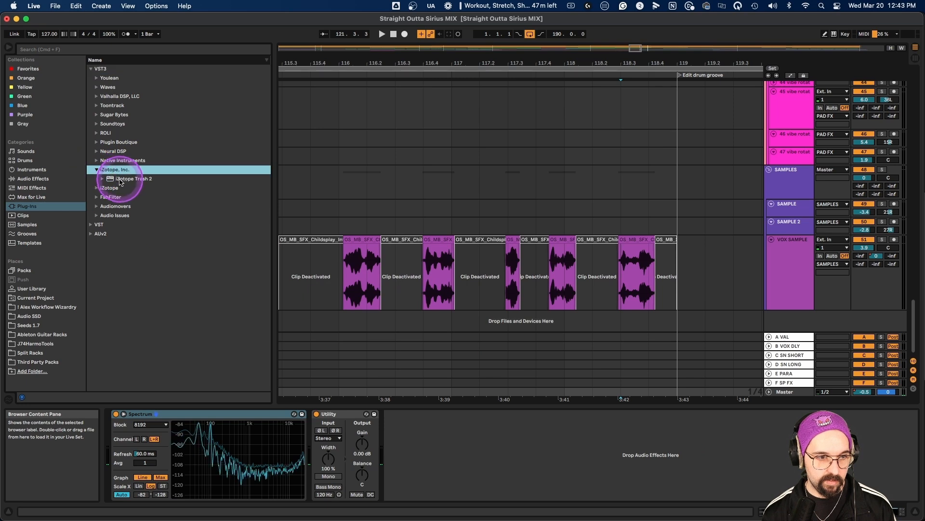
{"action": "left_click", "coordinate": [97, 188]}
{"action": "mouse_move", "coordinate": [134, 192]}
{"action": "left_mouse_down"}
{"action": "mouse_move", "coordinate": [246, 254]}
{"action": "mouse_move", "coordinate": [435, 451]}
{"action": "left_mouse_up"}
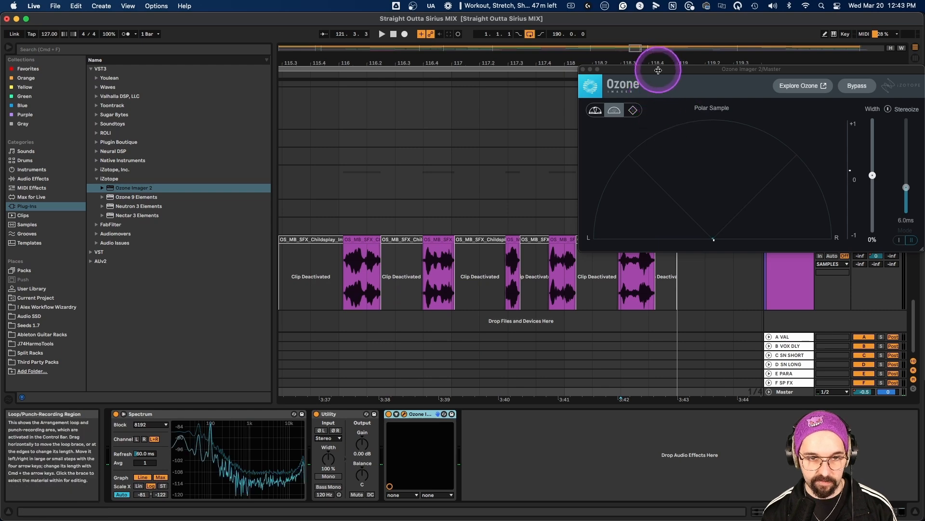
Hide the browser and move the Ozone Imager 2 window clear of the track headers and mixer controls.
{"action": "left_click_drag", "start_coordinate": [660, 71], "coordinate": [452, 65]}
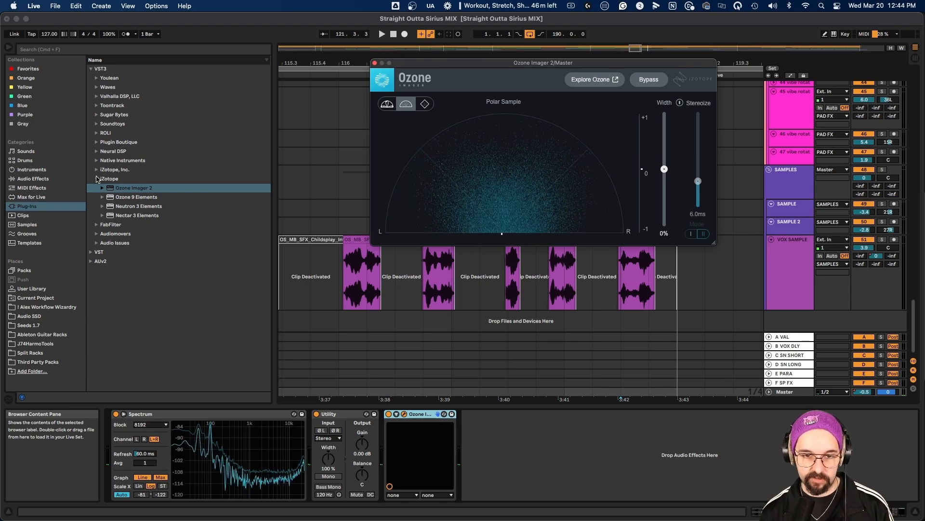
{"action": "left_click", "coordinate": [21, 50]}
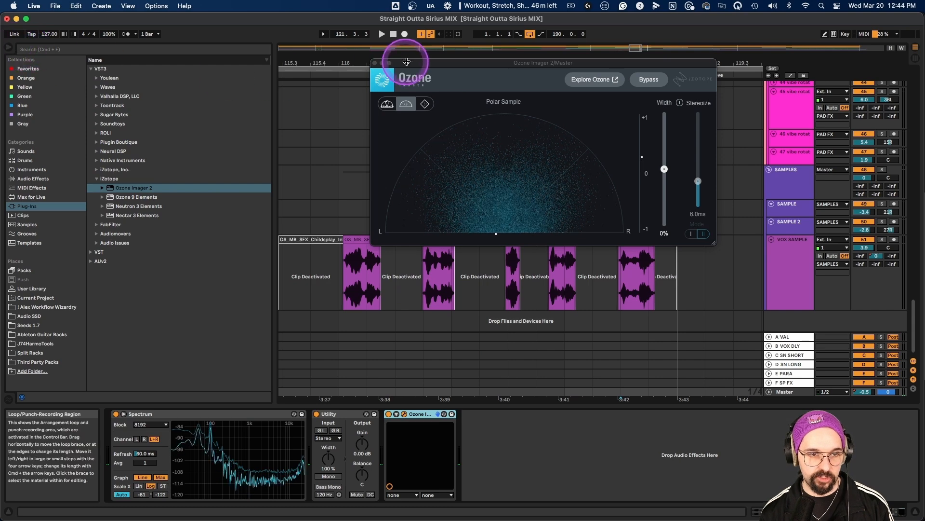
{"action": "left_click", "coordinate": [11, 48]}
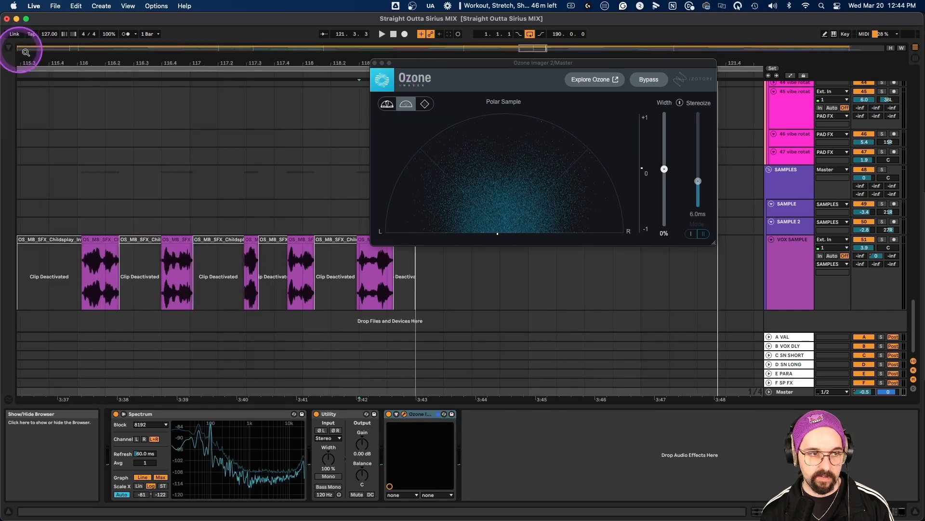
{"action": "left_click_drag", "start_coordinate": [424, 63], "coordinate": [168, 61]}
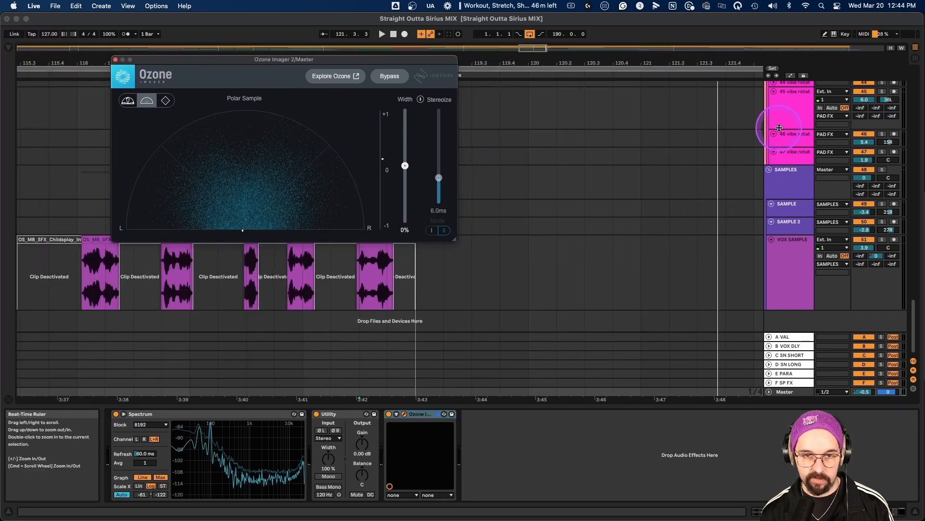
Play the song in Session View and check the Master track's level, spectrum and stereo image.
{"action": "left_click", "coordinate": [785, 107]}
{"action": "key", "text": "Tab"}
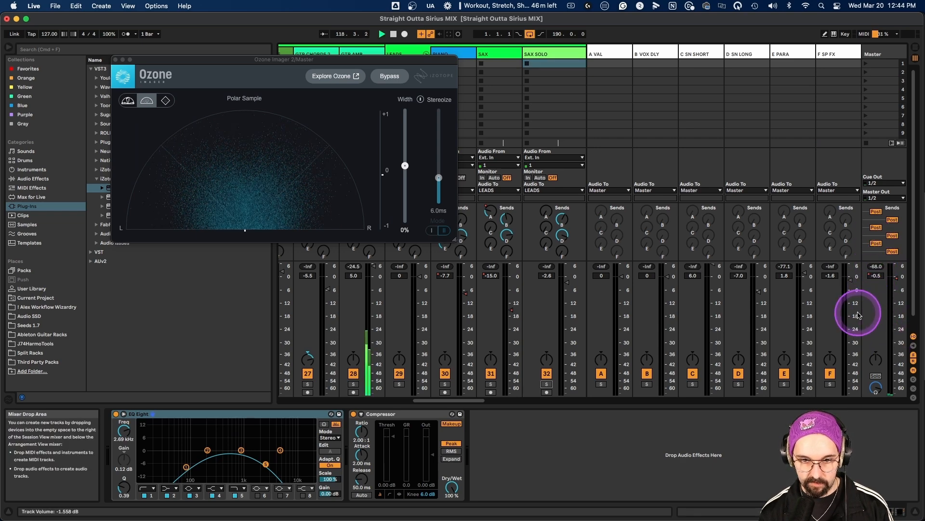
{"action": "key", "text": "space"}
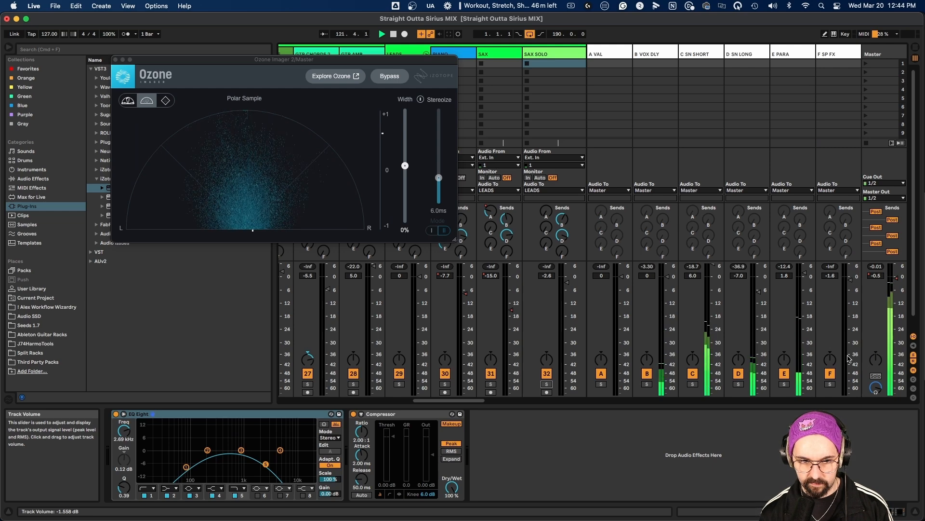
{"action": "left_click", "coordinate": [876, 56]}
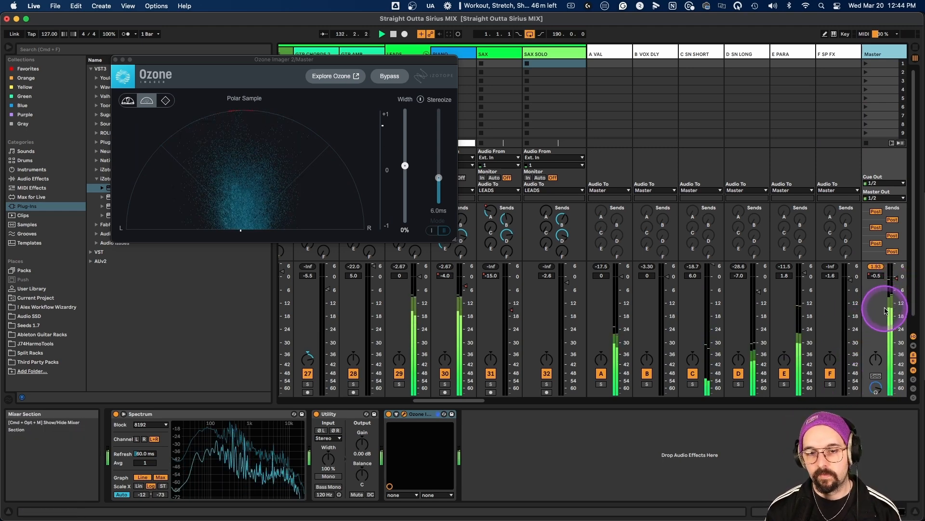
{"action": "key", "text": "space"}
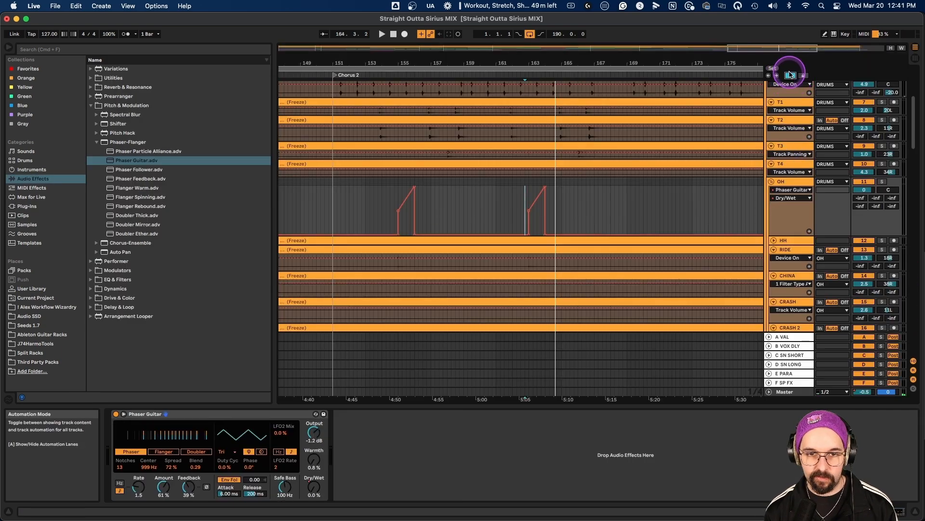
Place the insert marker at 118.3.1 on the VOX SAMPLE track and show its B-VOX DLY send automation.
{"action": "left_click", "coordinate": [523, 181]}
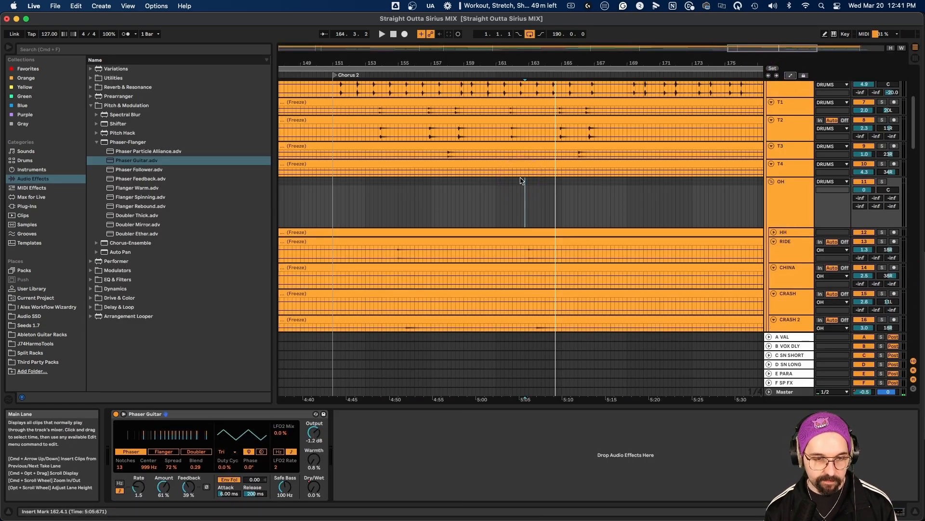
{"action": "scroll", "coordinate": [521, 181], "scroll_direction": "down", "scroll_amount": 10}
{"action": "scroll", "coordinate": [509, 192], "scroll_direction": "down", "scroll_amount": 15}
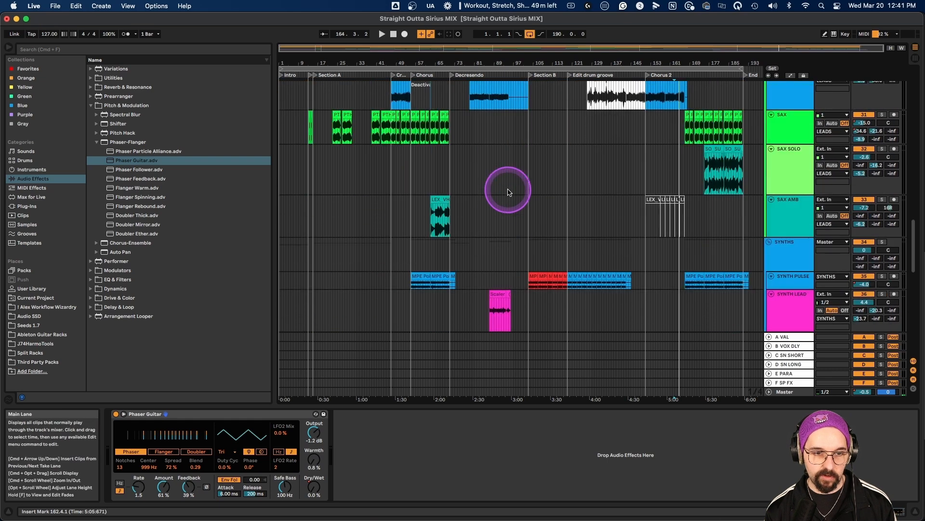
{"action": "scroll", "coordinate": [509, 192], "scroll_direction": "down", "scroll_amount": 15}
{"action": "scroll", "coordinate": [557, 250], "scroll_direction": "up", "scroll_amount": 5}
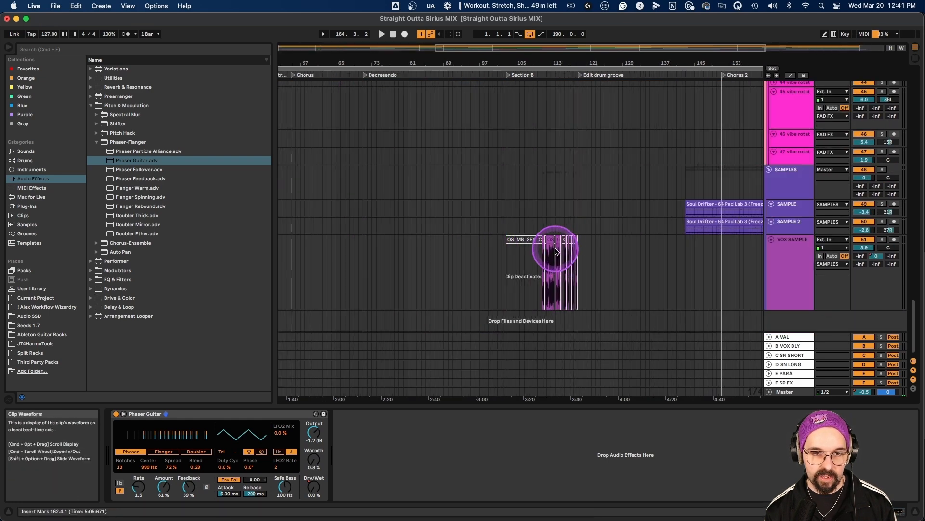
{"action": "scroll", "coordinate": [557, 251], "scroll_direction": "up", "scroll_amount": 6}
{"action": "left_click", "coordinate": [623, 269]}
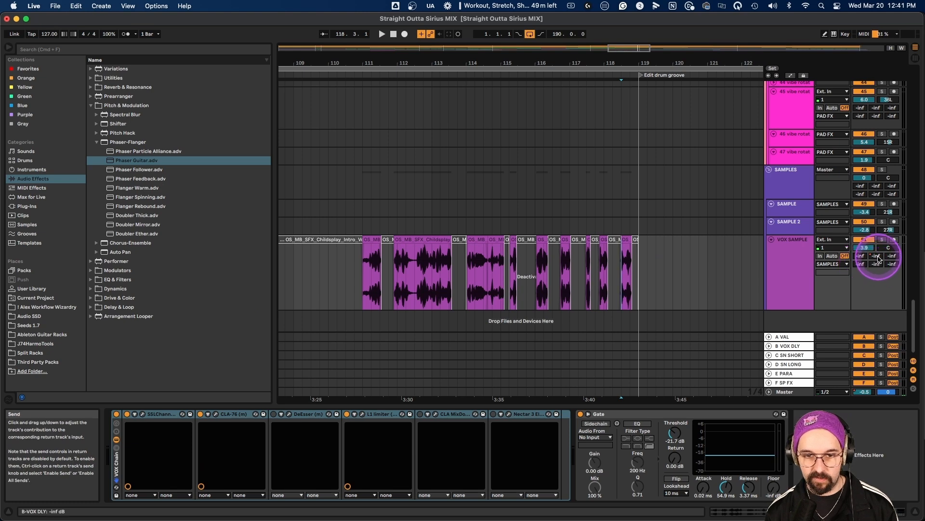
{"action": "key", "text": "a"}
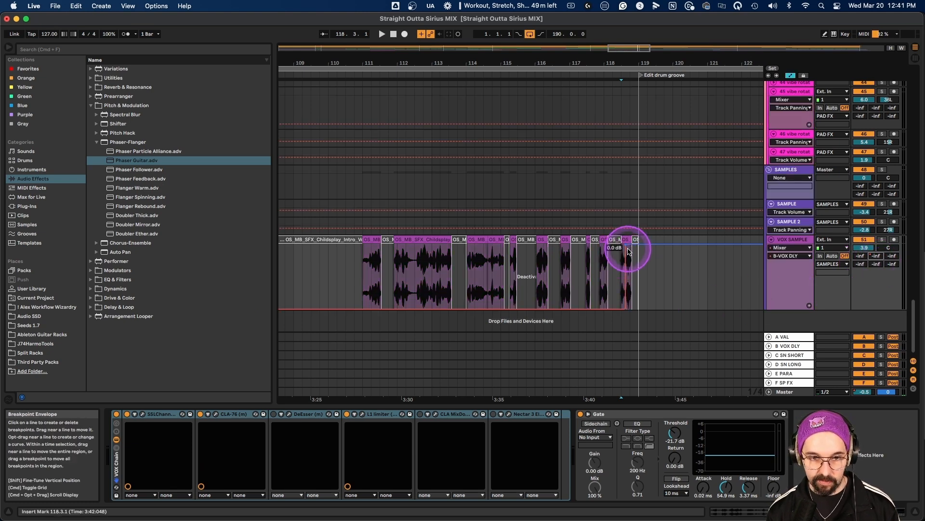
{"action": "scroll", "coordinate": [625, 264], "scroll_direction": "up", "scroll_amount": 3}
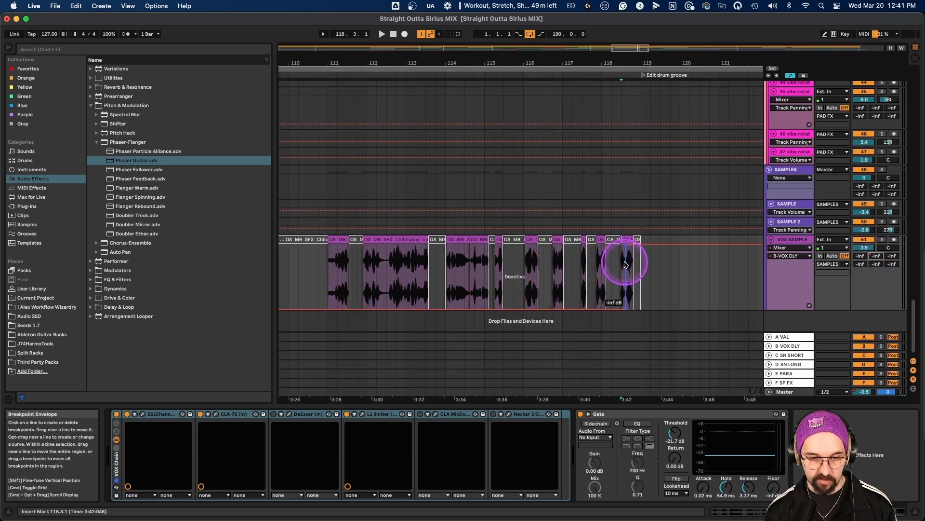
{"action": "scroll", "coordinate": [625, 264], "scroll_direction": "up", "scroll_amount": 2}
Audition the VOX SAMPLE track soloed from 118.3.1, clear the solo and stop playback.
{"action": "key", "text": "space"}
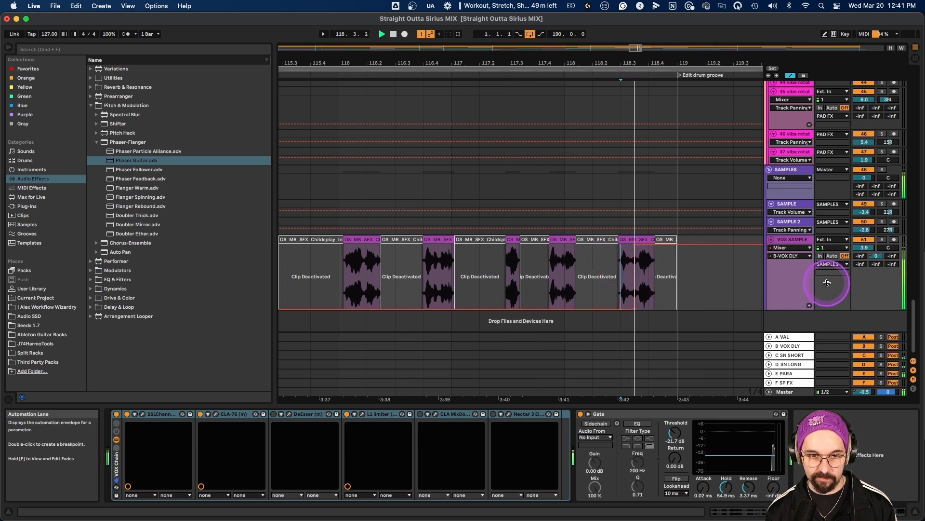
{"action": "left_click", "coordinate": [882, 239]}
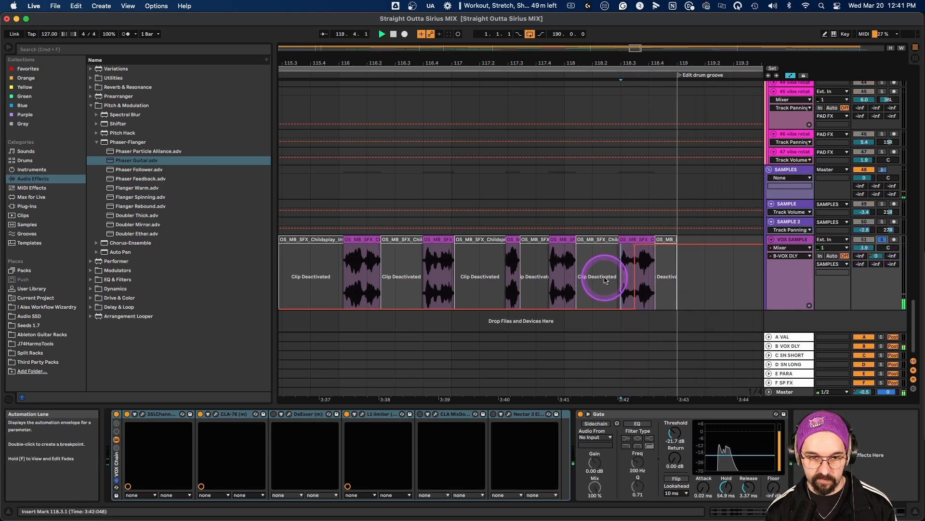
{"action": "key", "text": "space"}
{"action": "left_click", "coordinate": [882, 240]}
{"action": "key", "text": "space"}
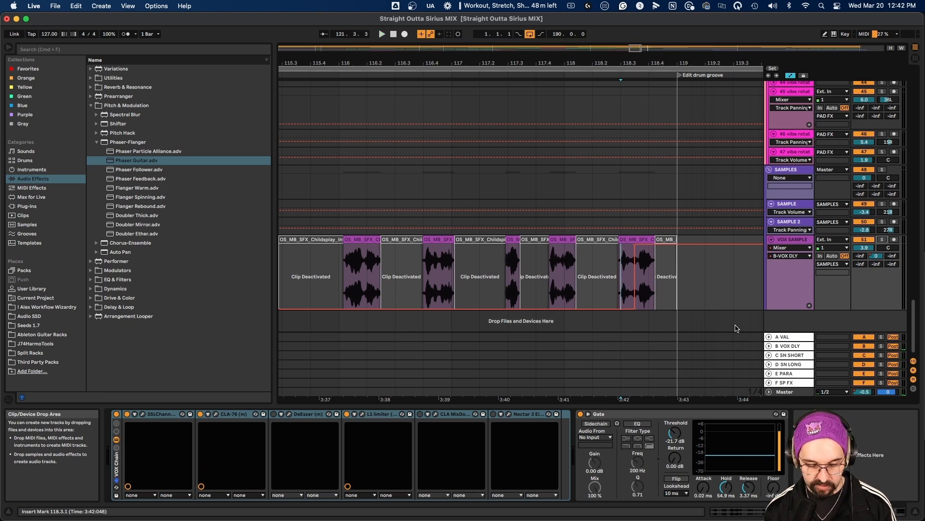
Switch to Notion and tick off Finalize in the 7 Step Mixing process checklist.
{"action": "key", "text": "super+Tab"}
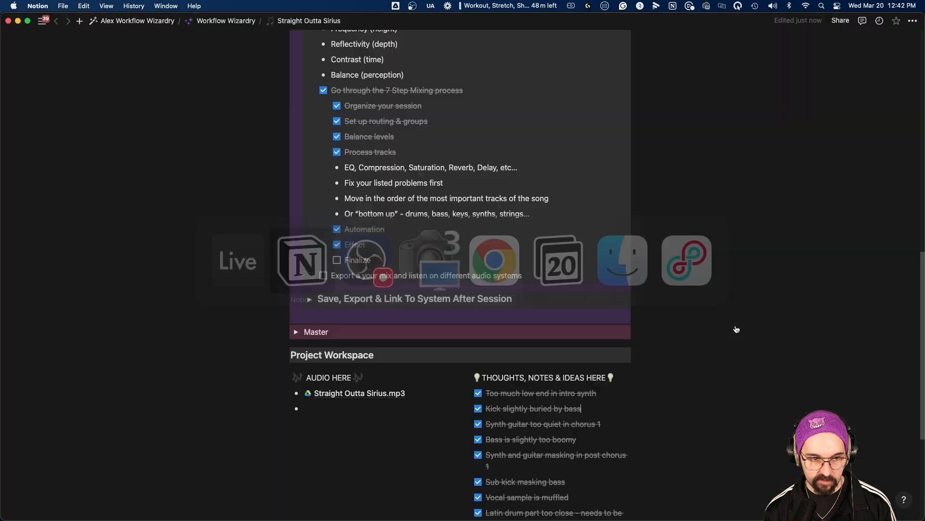
{"action": "left_click", "coordinate": [451, 259]}
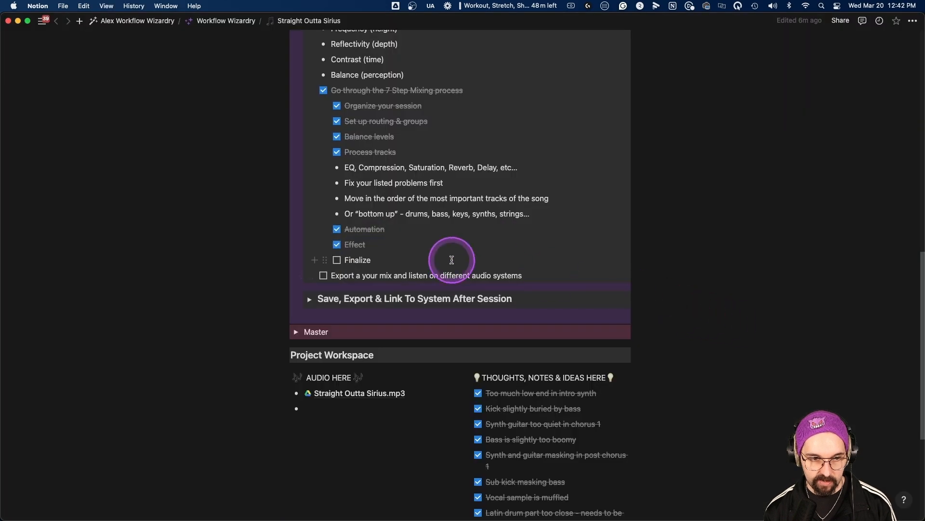
{"action": "left_click", "coordinate": [337, 244]}
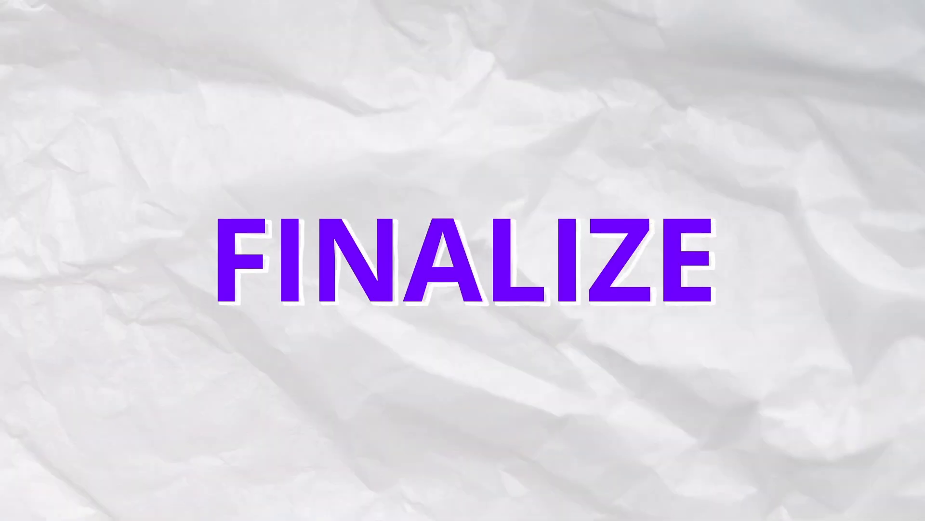
{"action": "left_click", "coordinate": [339, 263]}
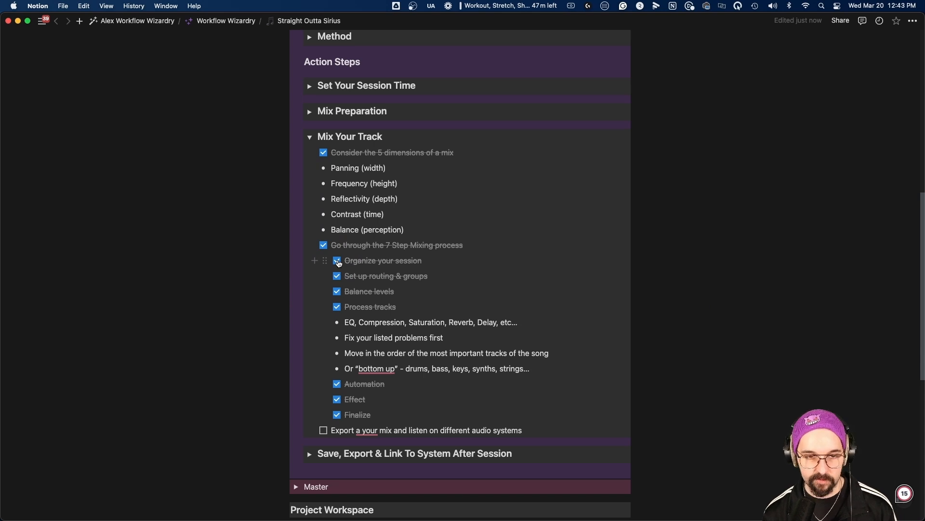
Switch back to Ableton Live and hide the automation lanes and the browser.
{"action": "key", "text": "super+Tab"}
{"action": "key", "text": "super+Tab"}
{"action": "key", "text": "super+Tab"}
{"action": "key", "text": "super+Tab"}
{"action": "key", "text": "super+Tab"}
{"action": "key", "text": "super+Tab"}
{"action": "key", "text": "super+Tab"}
{"action": "key", "text": "super+Tab"}
{"action": "key", "text": "super+Tab"}
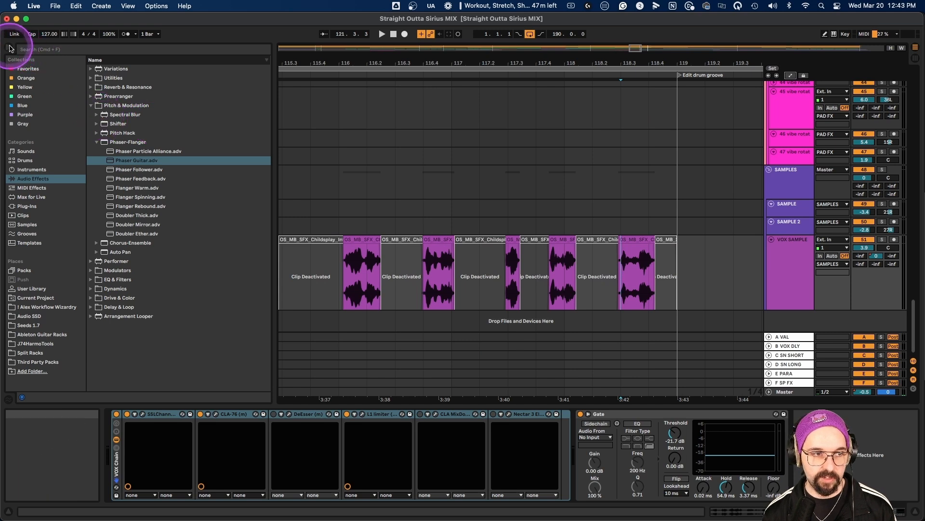
{"action": "left_click", "coordinate": [8, 47]}
Remove the EQ Eight and Limiter from the Master track's device chain.
{"action": "left_click", "coordinate": [784, 392]}
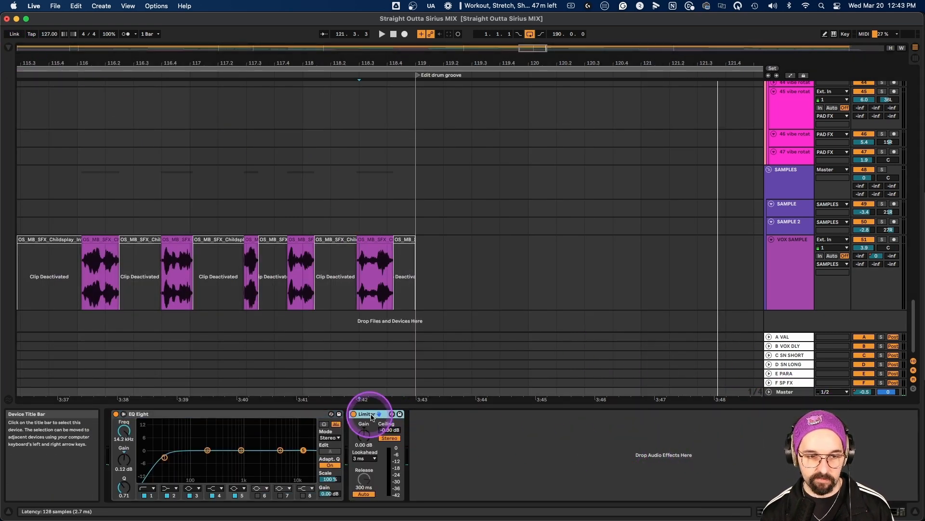
{"action": "left_click", "coordinate": [161, 415]}
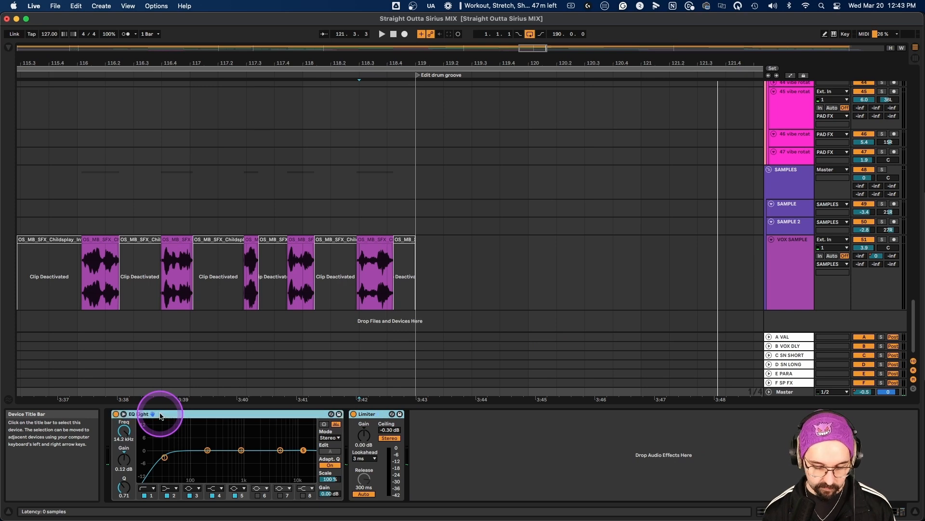
{"action": "key", "text": "Delete"}
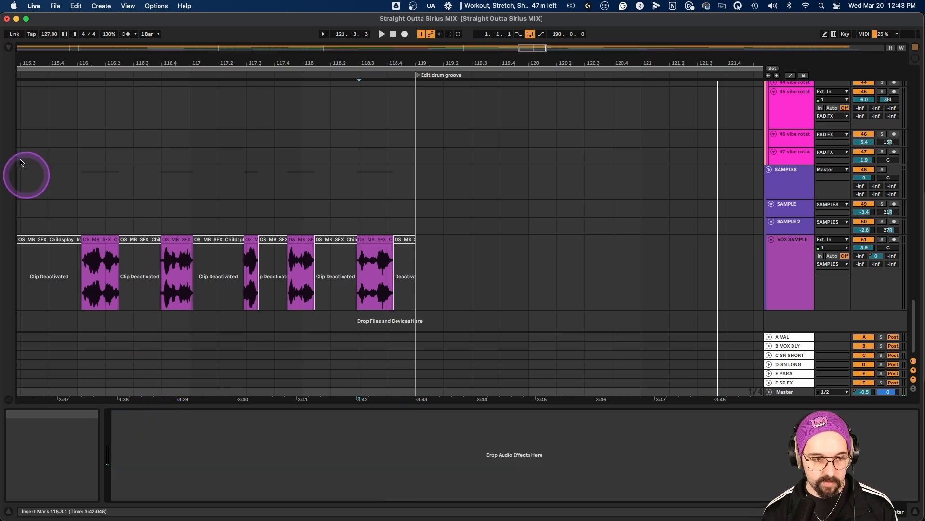
Show the browser and add Utility to the Master track's device chain, with Spectrum placed before it.
{"action": "left_click", "coordinate": [9, 47]}
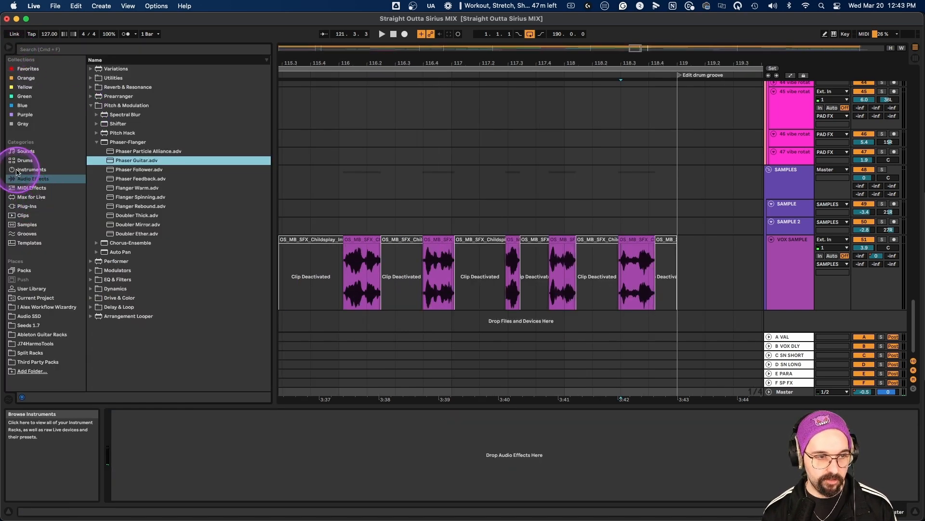
{"action": "left_click", "coordinate": [90, 77]}
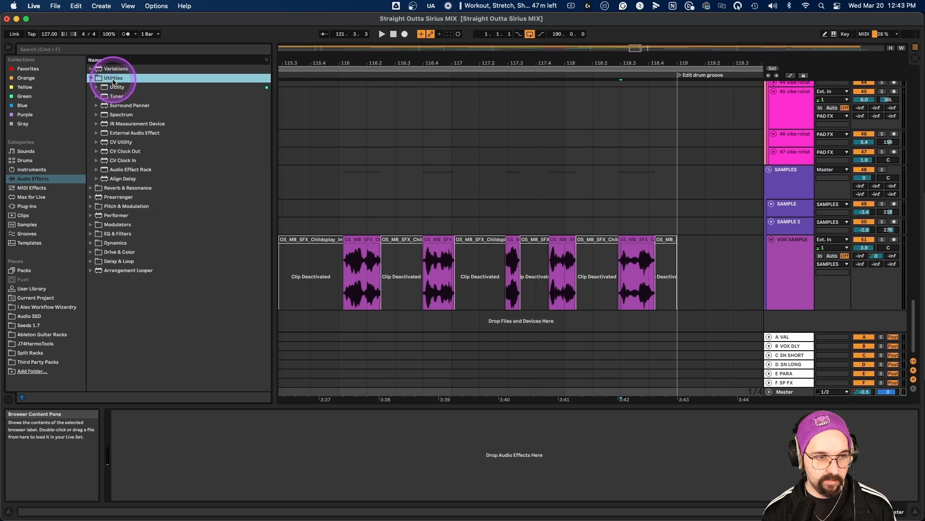
{"action": "left_click_drag", "start_coordinate": [118, 88], "coordinate": [235, 347]}
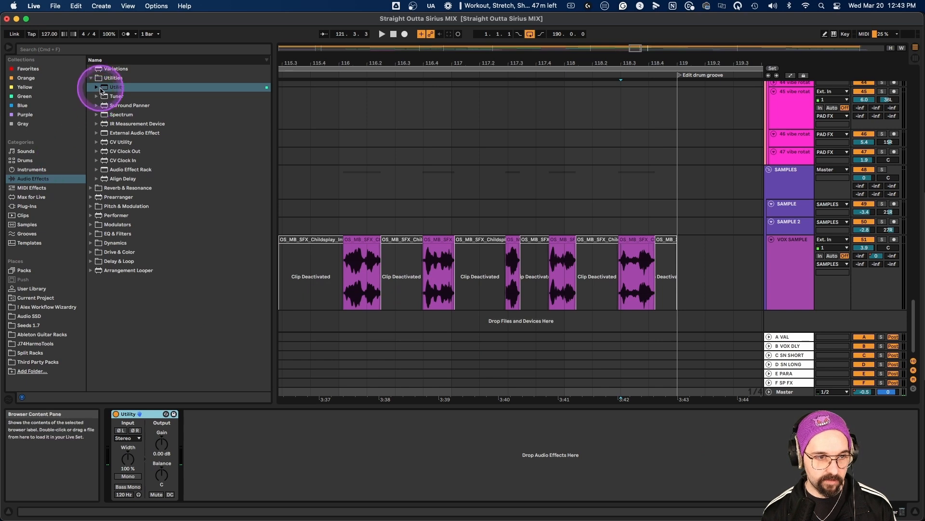
{"action": "left_click", "coordinate": [112, 116]}
{"action": "left_click_drag", "start_coordinate": [112, 116], "coordinate": [120, 434]}
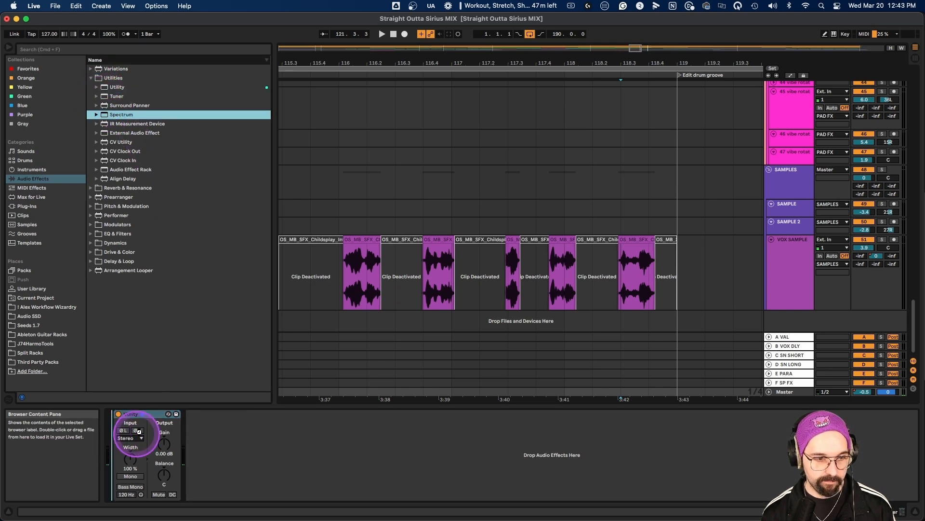
Add iZotope's Ozone Imager 2 VST3 plug-in after Utility on the Master track.
{"action": "left_click", "coordinate": [28, 206]}
{"action": "left_click", "coordinate": [94, 69]}
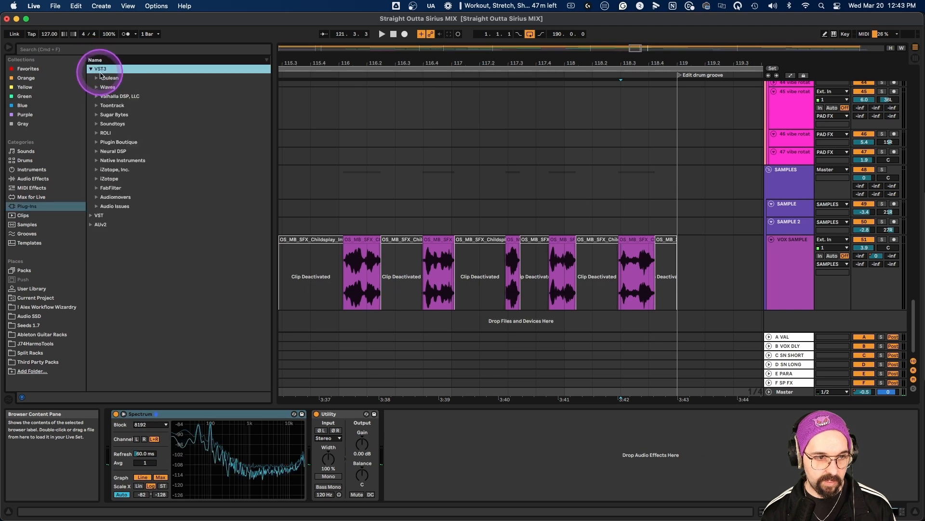
{"action": "left_click", "coordinate": [96, 171]}
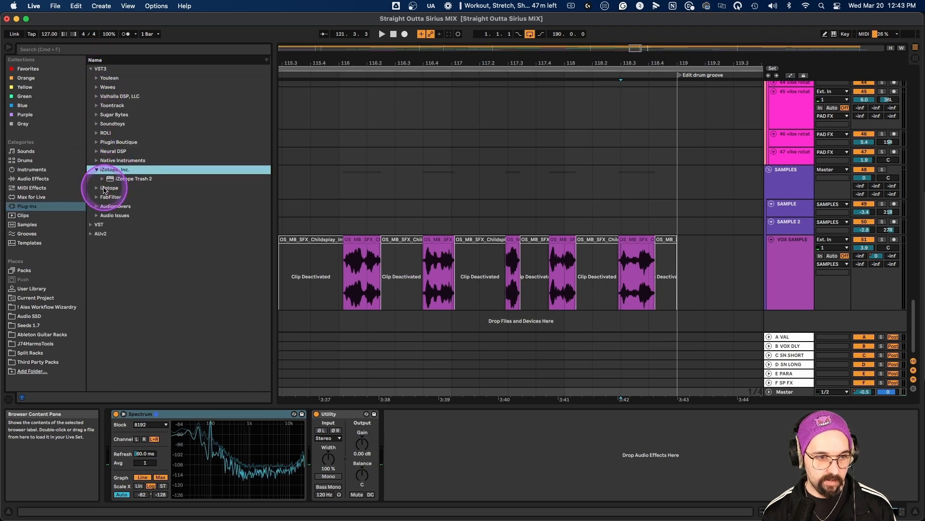
{"action": "left_click", "coordinate": [96, 179]}
{"action": "left_click_drag", "start_coordinate": [133, 192], "coordinate": [435, 452]}
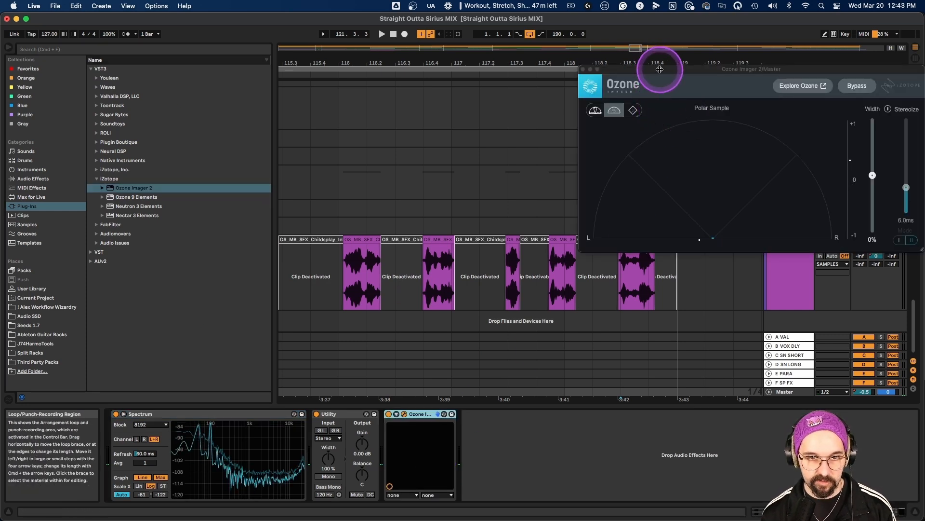
Hide the browser and reposition the Ozone Imager 2 window so the track headers stay accessible.
{"action": "left_click_drag", "start_coordinate": [660, 69], "coordinate": [452, 63]}
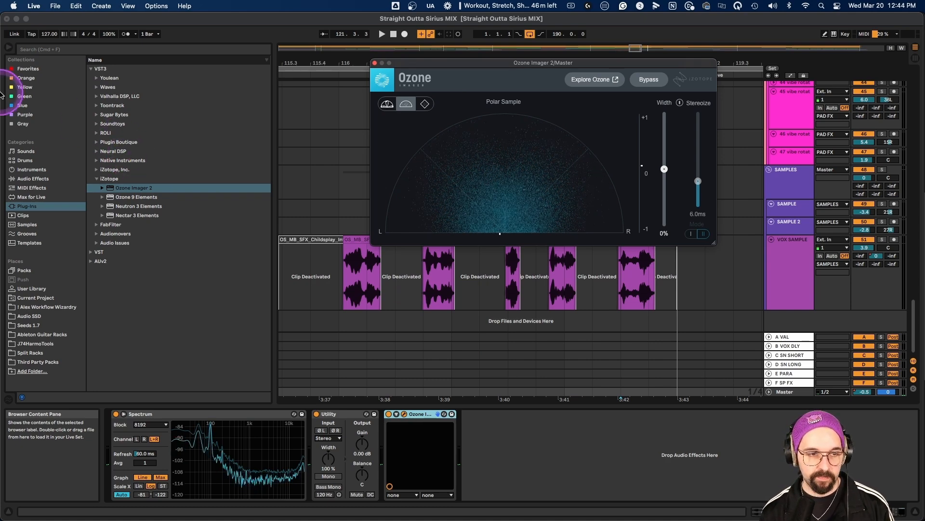
{"action": "left_click", "coordinate": [12, 48]}
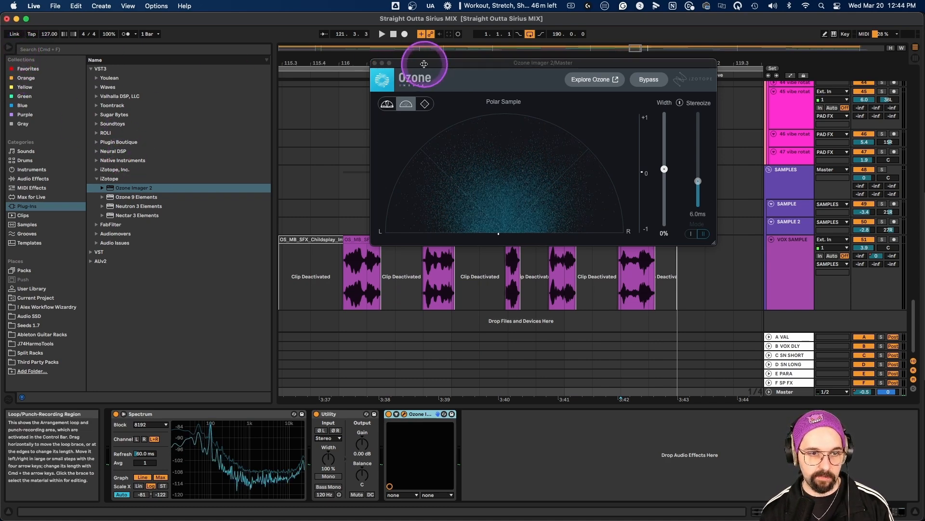
{"action": "left_click", "coordinate": [10, 48]}
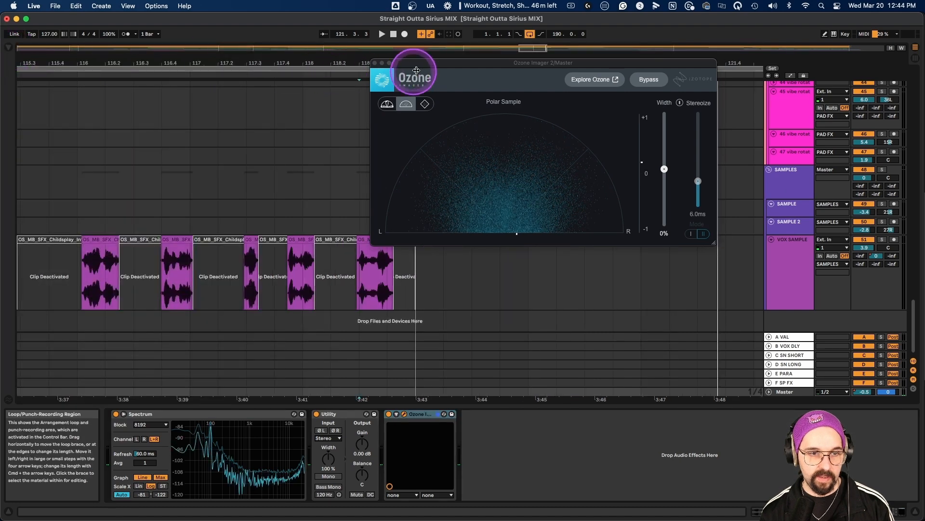
{"action": "left_click_drag", "start_coordinate": [424, 62], "coordinate": [169, 59]}
Switch to Session View, select the Master track and play the mix to check its peak level.
{"action": "left_click", "coordinate": [788, 111]}
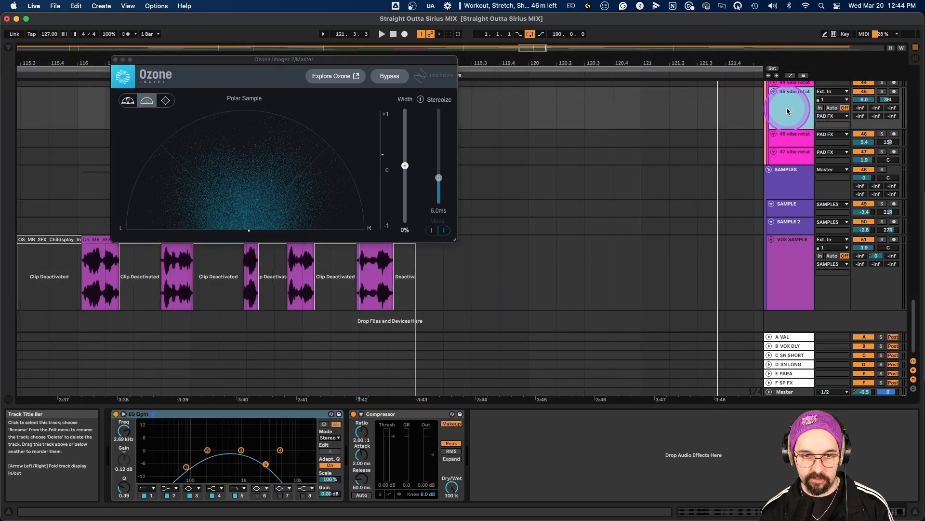
{"action": "key", "text": "Tab"}
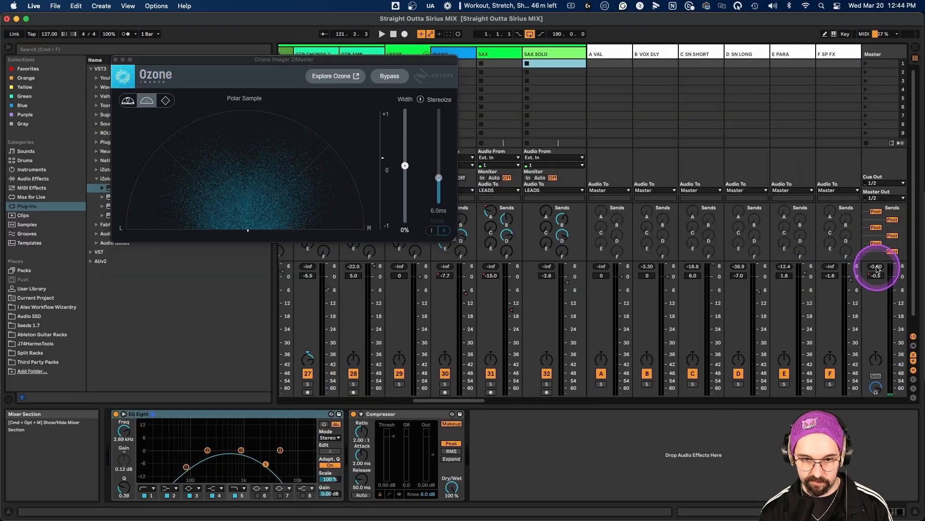
{"action": "key", "text": "space"}
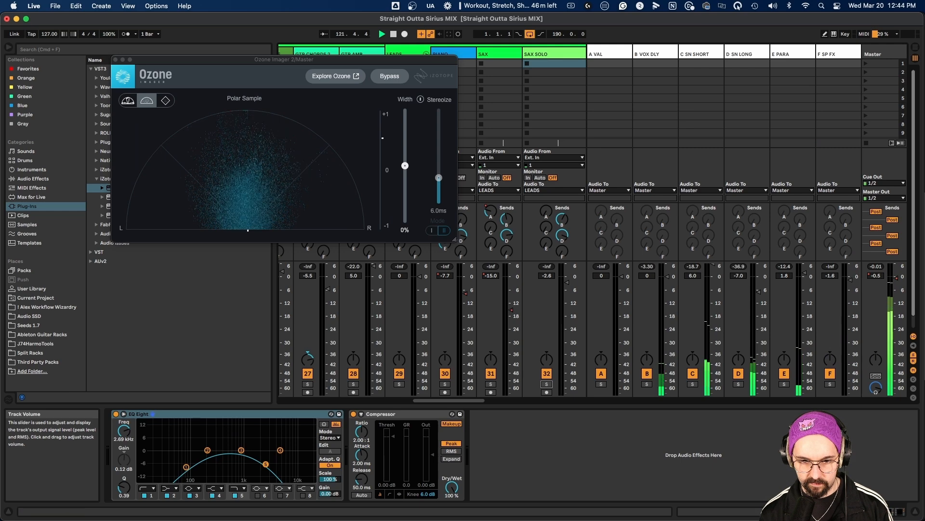
{"action": "left_click", "coordinate": [876, 56]}
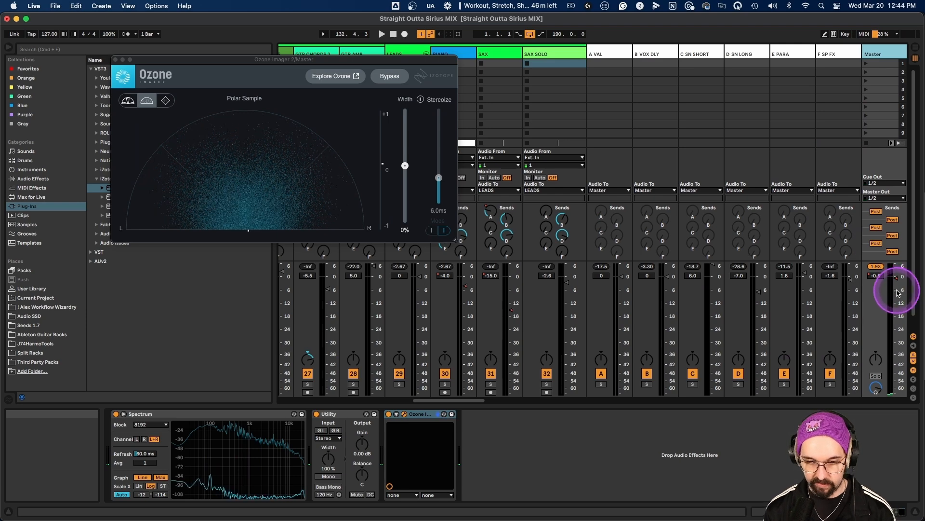
{"action": "key", "text": "space"}
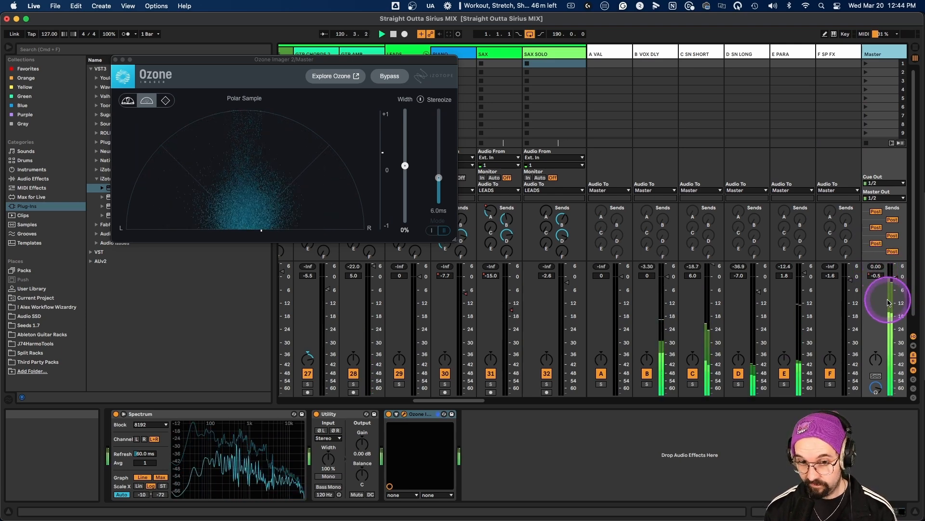
{"action": "key", "text": "space"}
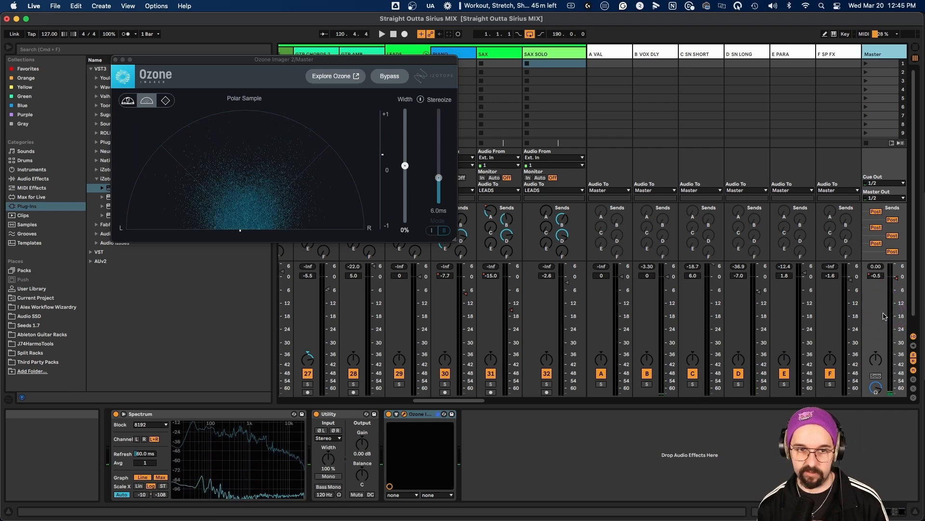
Close the Ozone Imager 2 window, enlarge Spectrum's display and play the mix to examine its frequency balance.
{"action": "left_click", "coordinate": [116, 61]}
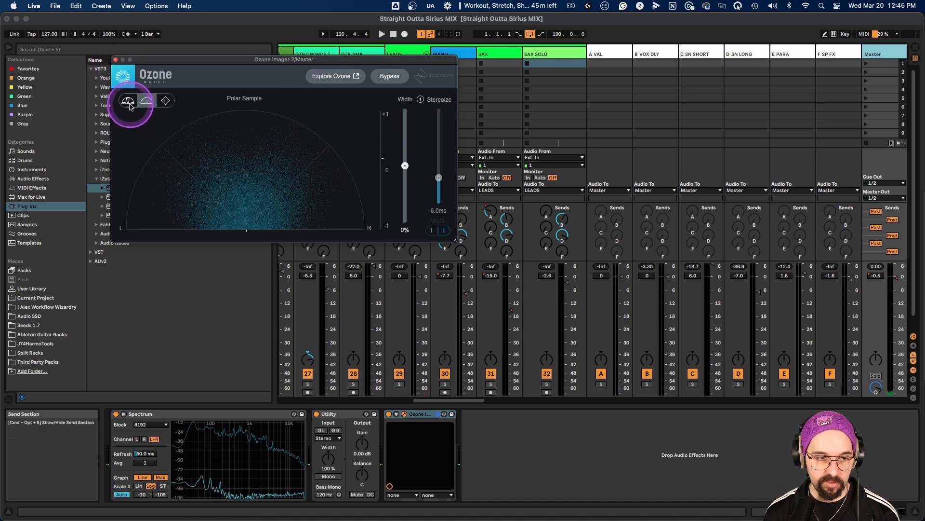
{"action": "left_click", "coordinate": [114, 60]}
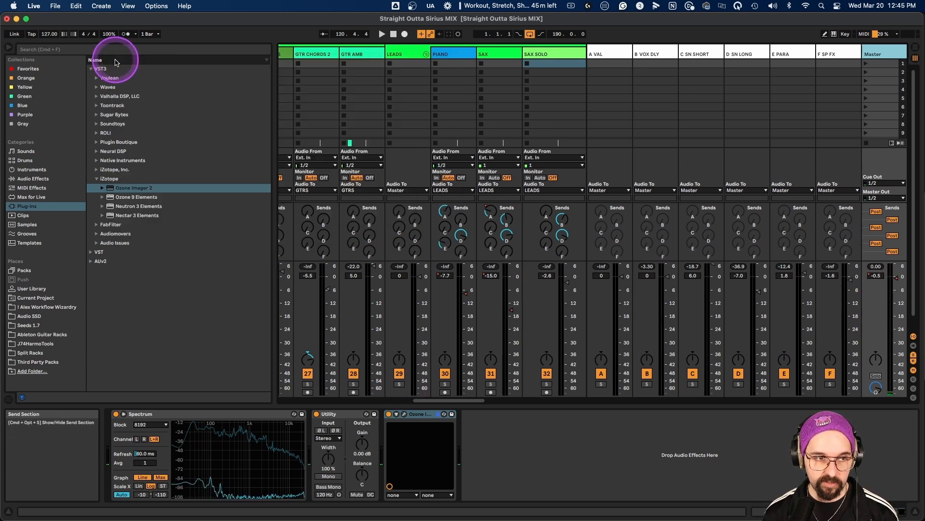
{"action": "left_click", "coordinate": [124, 413]}
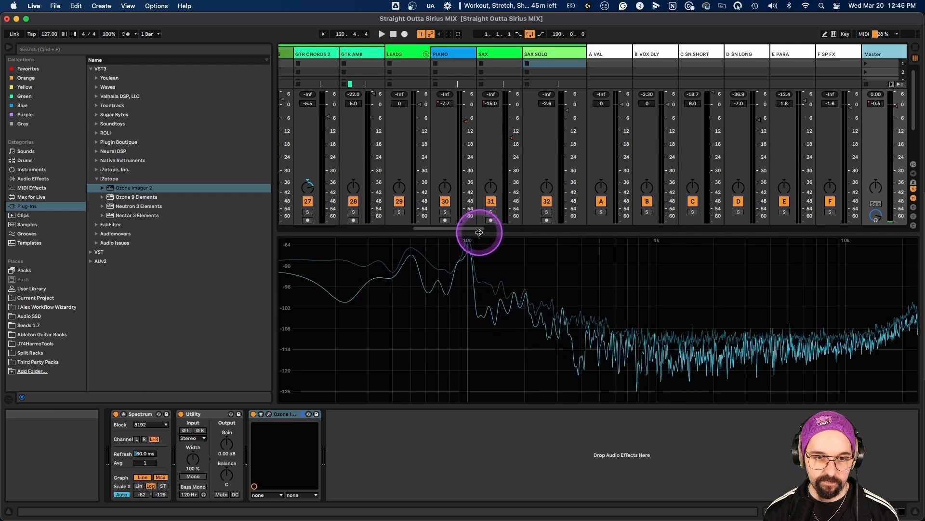
{"action": "key", "text": "space"}
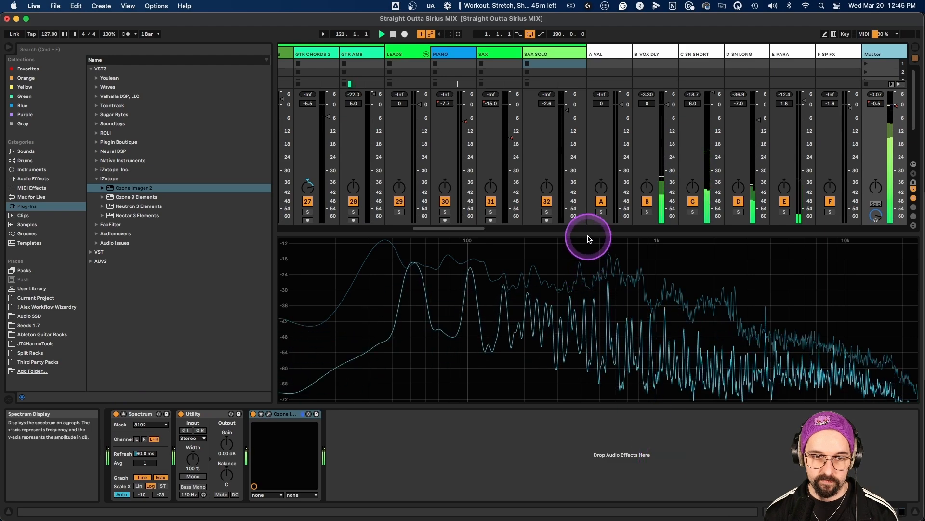
{"action": "left_click_drag", "start_coordinate": [588, 233], "coordinate": [590, 144]}
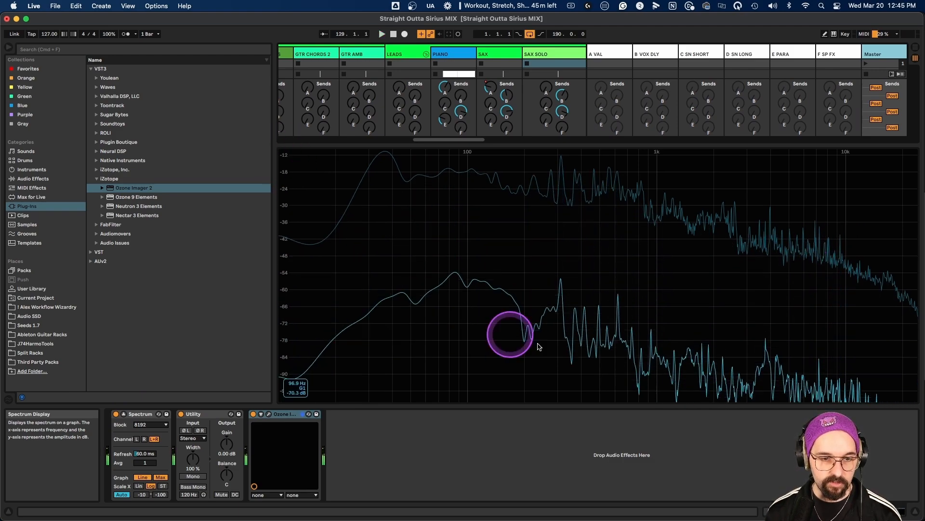
Return Spectrum to its compact display in the device chain and audition the mix again.
{"action": "left_click", "coordinate": [915, 510]}
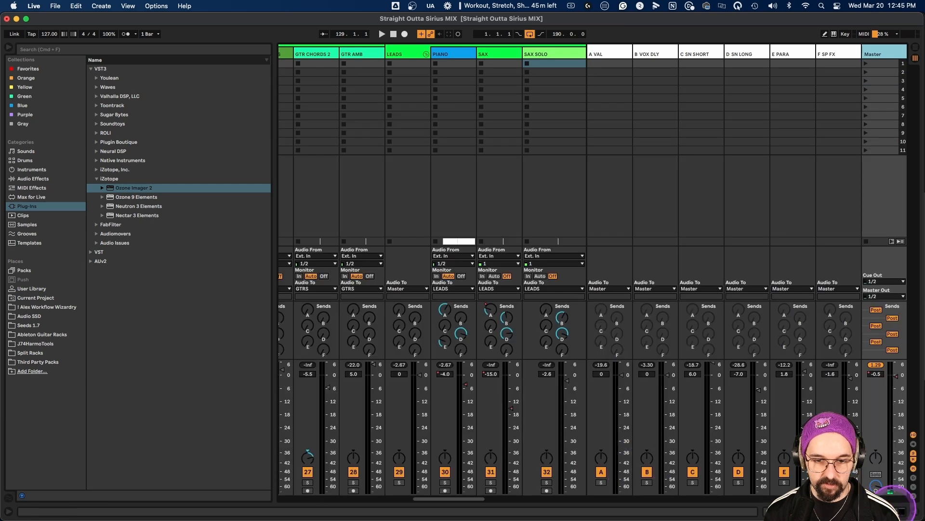
{"action": "left_click", "coordinate": [915, 511]}
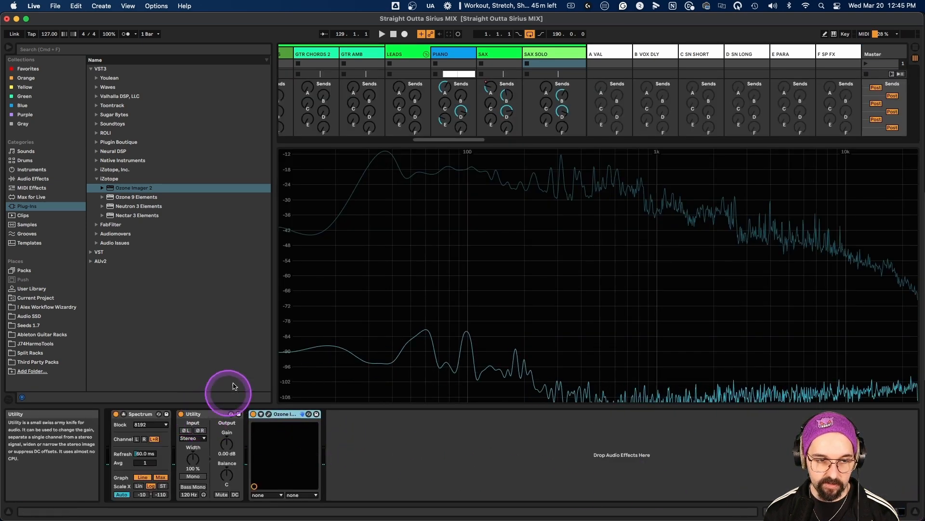
{"action": "left_click", "coordinate": [123, 413]}
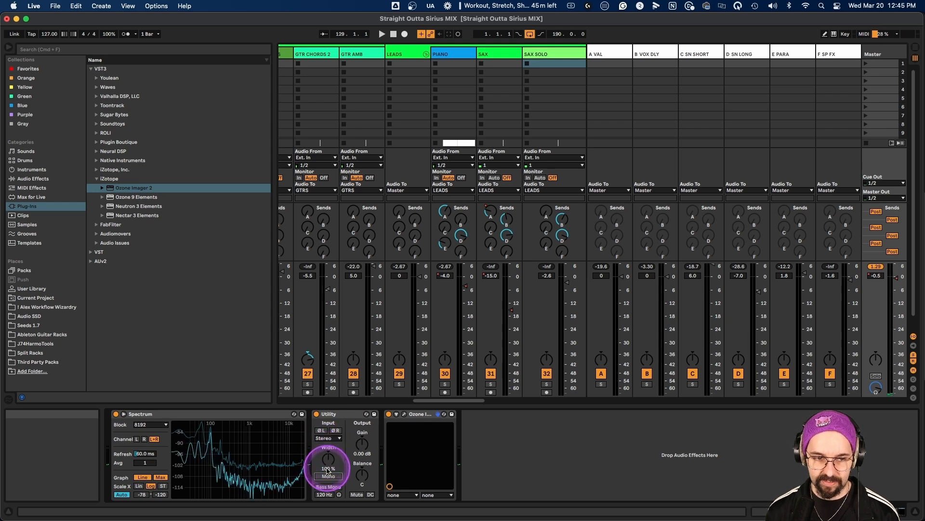
{"action": "key", "text": "space"}
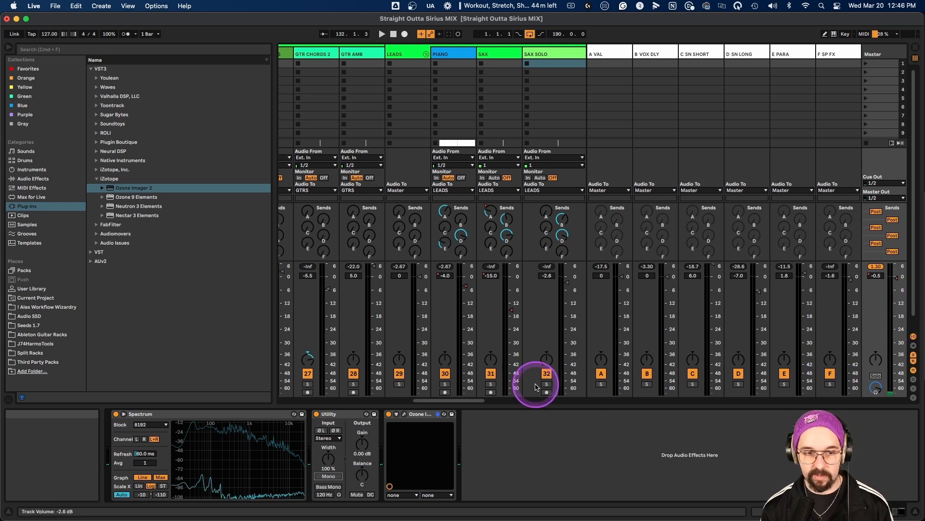
Reopen the Ozone Imager 2 window, move it clear of the browser and play the mix to check its stereo image.
{"action": "left_click", "coordinate": [404, 413]}
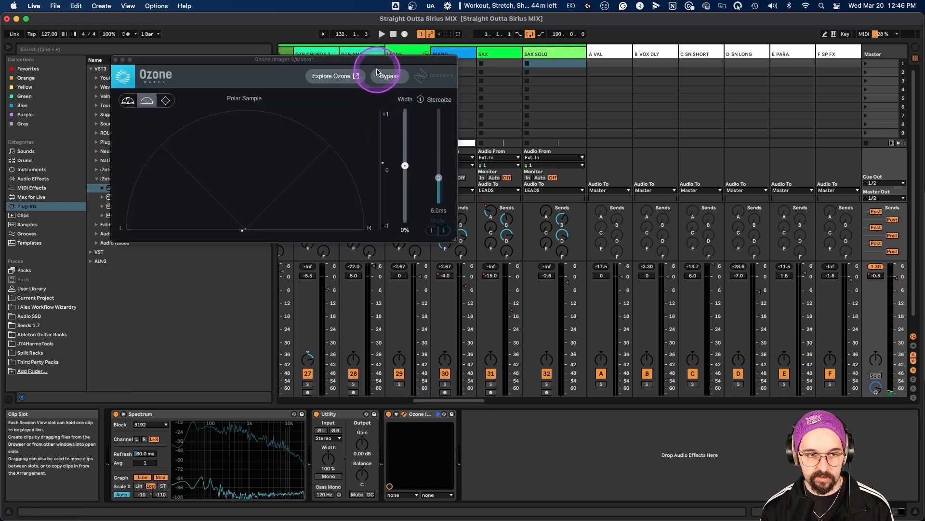
{"action": "left_click_drag", "start_coordinate": [318, 59], "coordinate": [636, 55]}
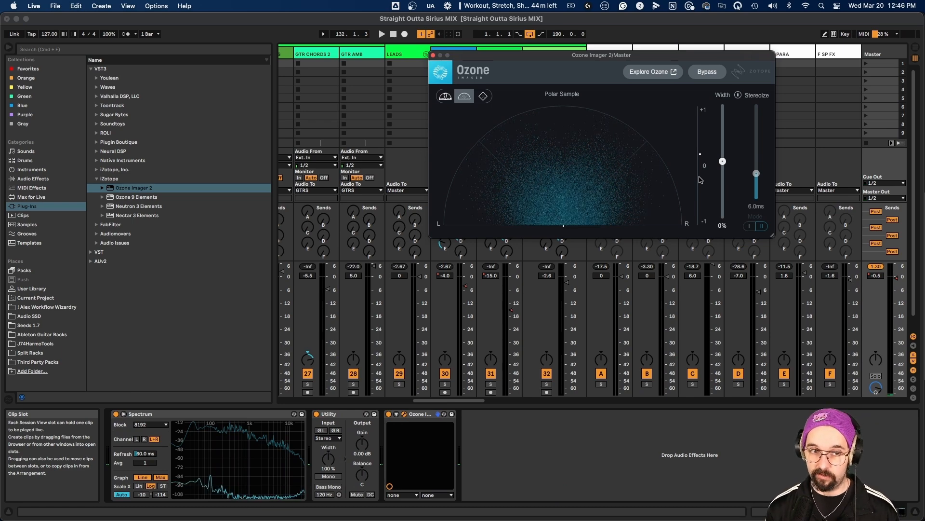
{"action": "key", "text": "space"}
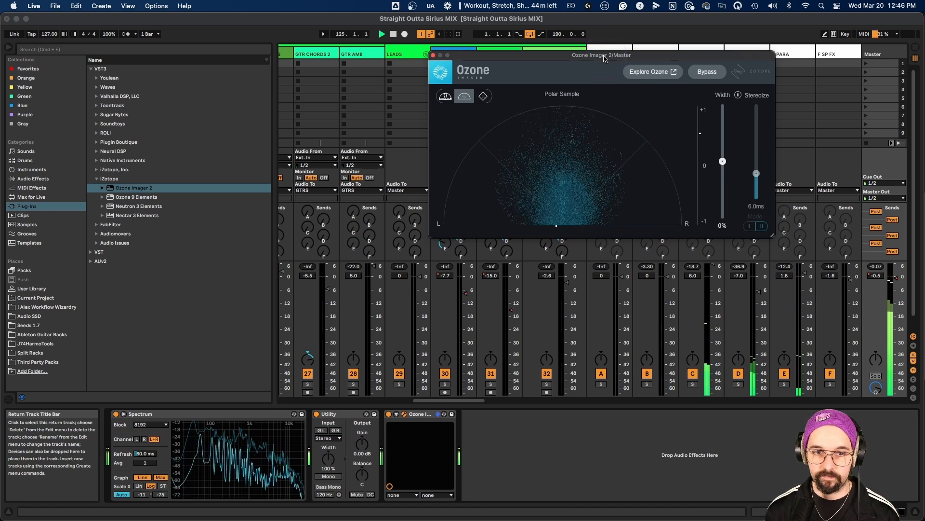
{"action": "left_click", "coordinate": [711, 174]}
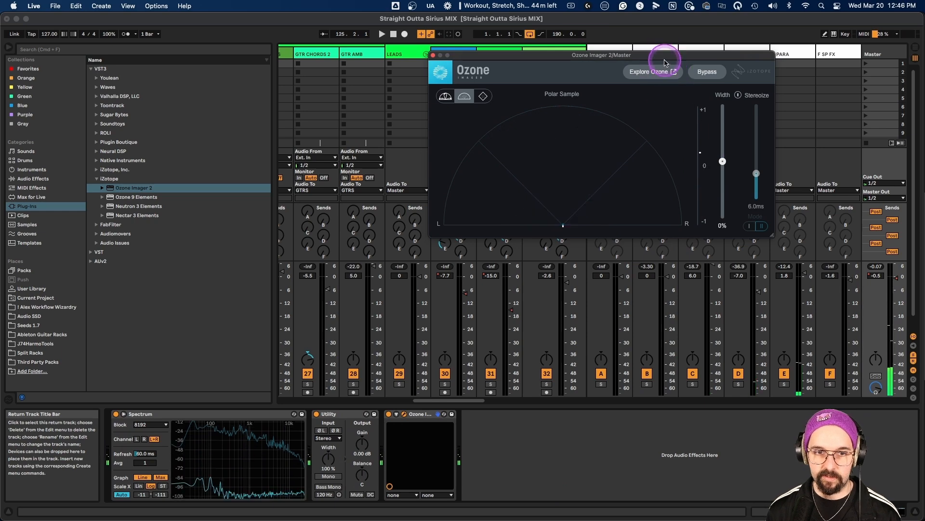
{"action": "left_click_drag", "start_coordinate": [719, 58], "coordinate": [785, 57]}
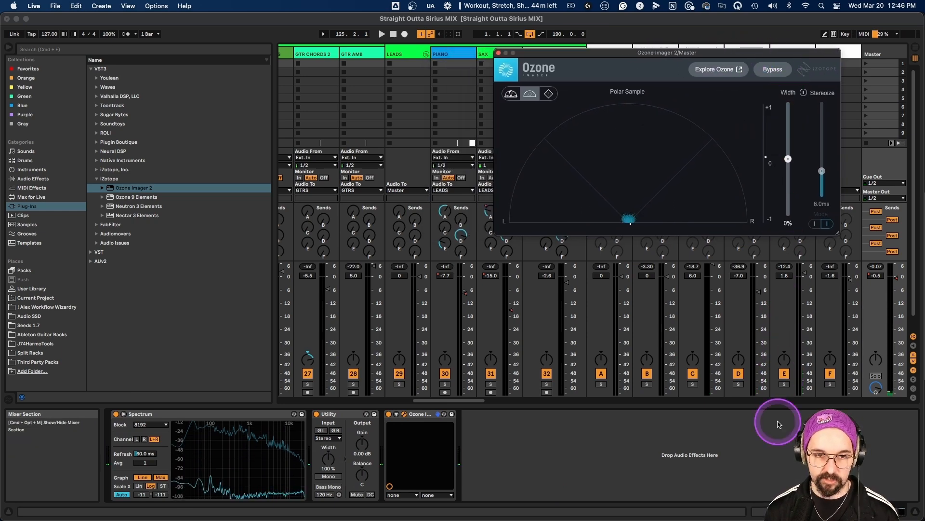
Return to Arrangement View and audition the song from 86.2.1, 56.2.1 in the Chorus and 31.4.1, examining the stereo image.
{"action": "key", "text": "Tab"}
{"action": "left_click", "coordinate": [341, 153]}
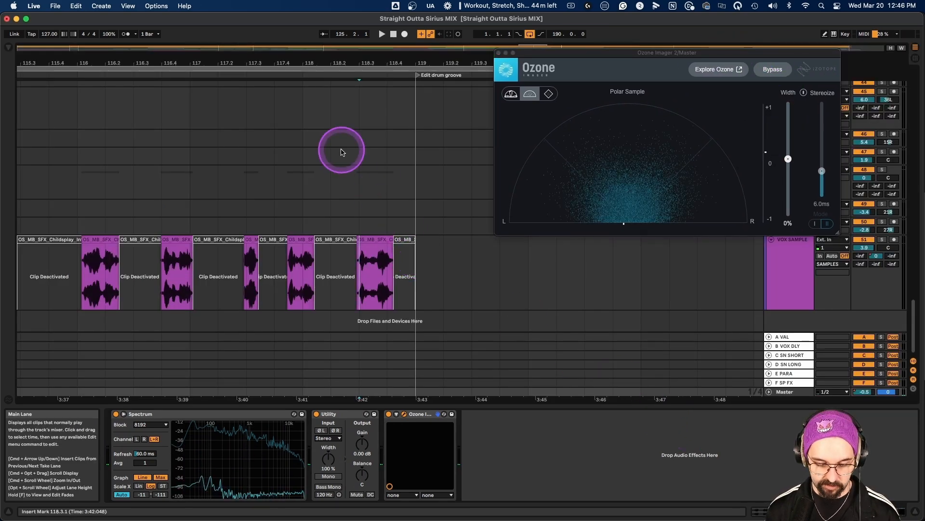
{"action": "scroll", "coordinate": [342, 152], "scroll_direction": "down", "scroll_amount": 1}
{"action": "scroll", "coordinate": [341, 152], "scroll_direction": "down", "scroll_amount": 12}
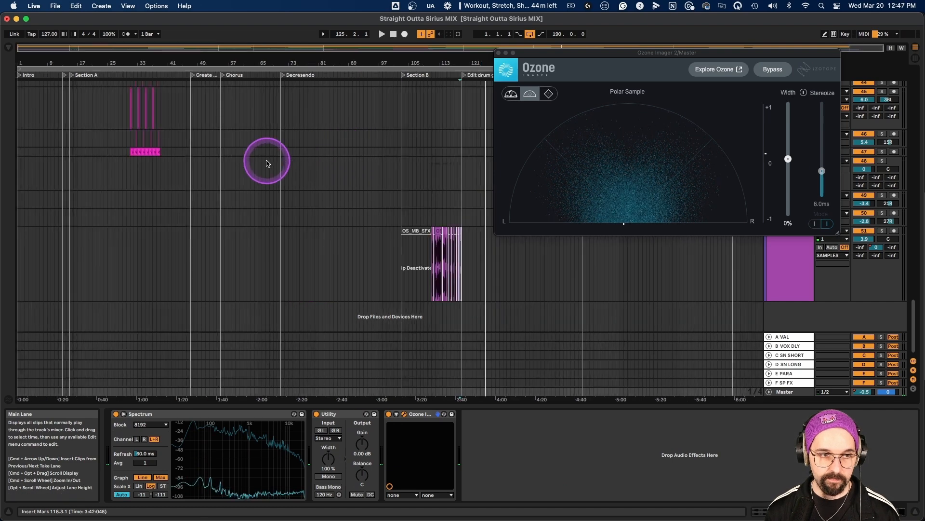
{"action": "scroll", "coordinate": [246, 186], "scroll_direction": "up", "scroll_amount": 1}
{"action": "left_click", "coordinate": [338, 208]}
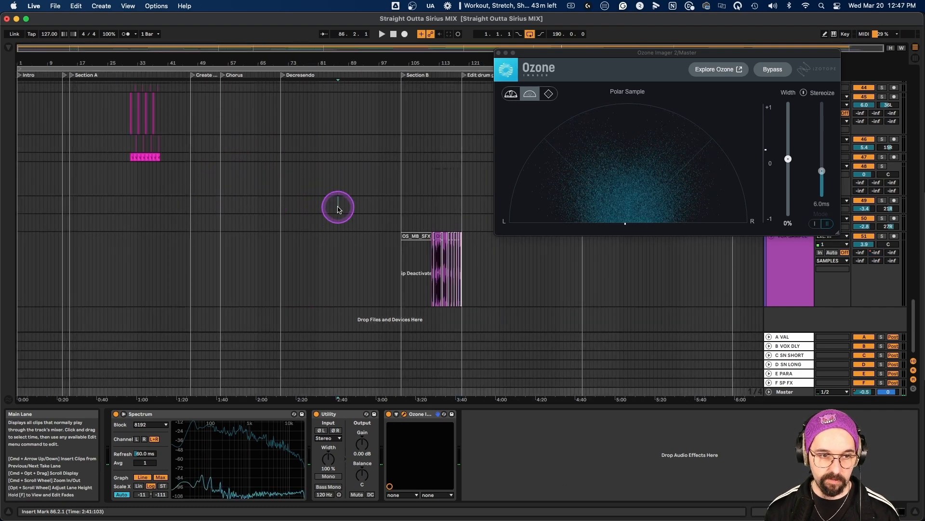
{"action": "key", "text": "space"}
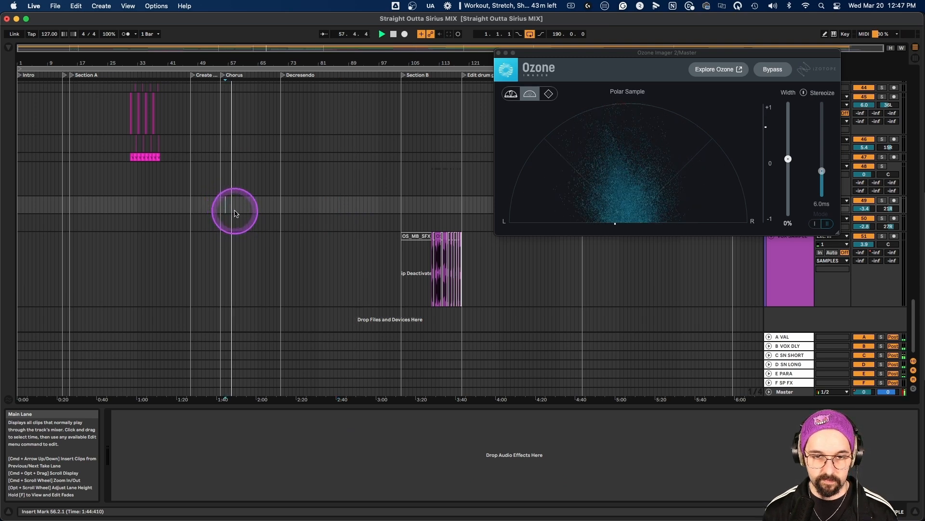
{"action": "left_click", "coordinate": [133, 209]}
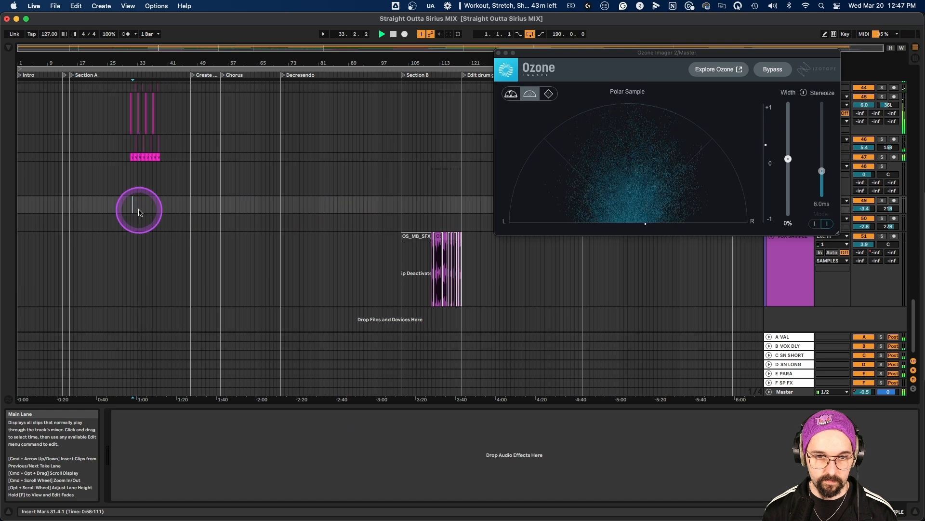
Audition the song's ending from 180.2.1 to examine its stereo image, and close the Ozone Imager 2 window.
{"action": "left_click", "coordinate": [692, 278]}
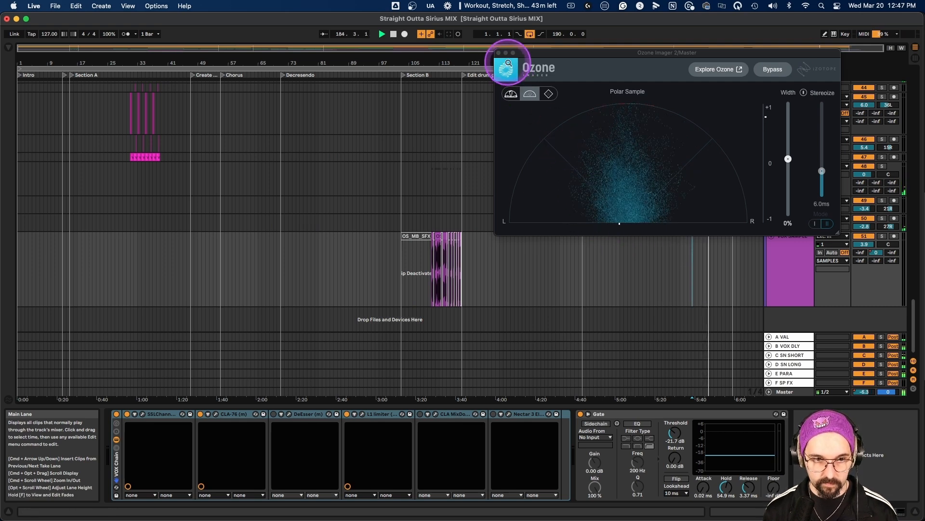
{"action": "key", "text": "space"}
{"action": "left_click", "coordinate": [499, 52]}
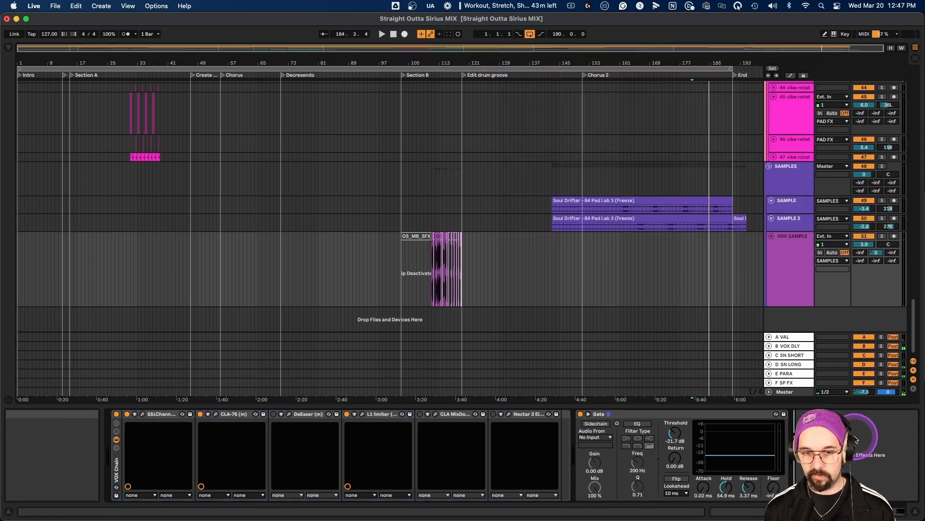
{"action": "left_click", "coordinate": [786, 392]}
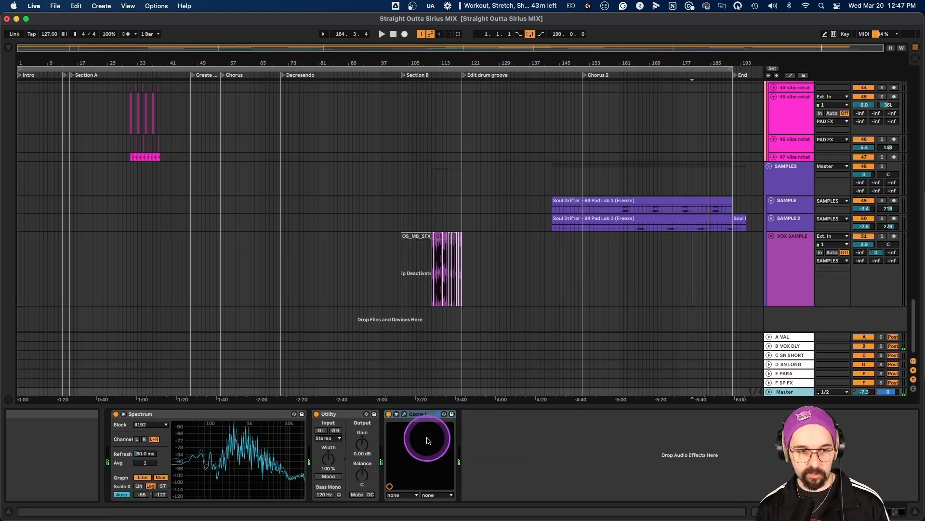
{"action": "left_click", "coordinate": [10, 49]}
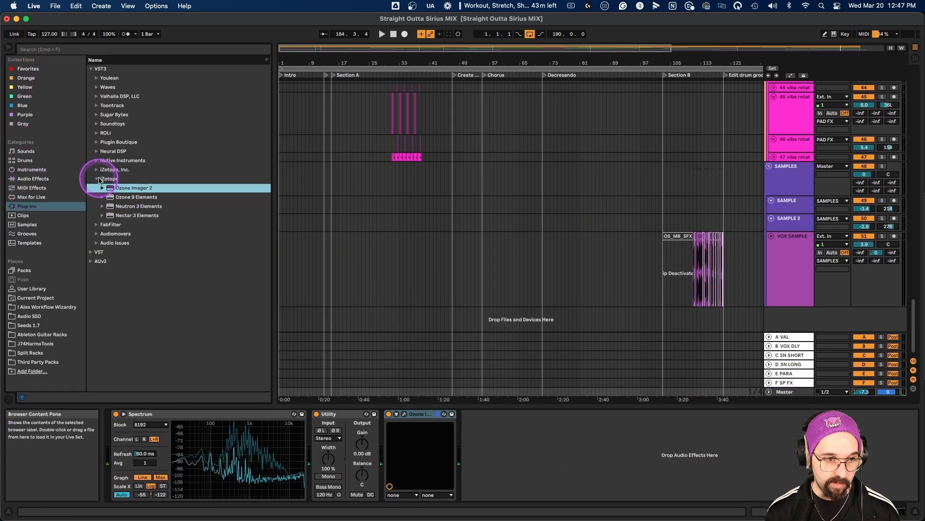
{"action": "left_click", "coordinate": [98, 180]}
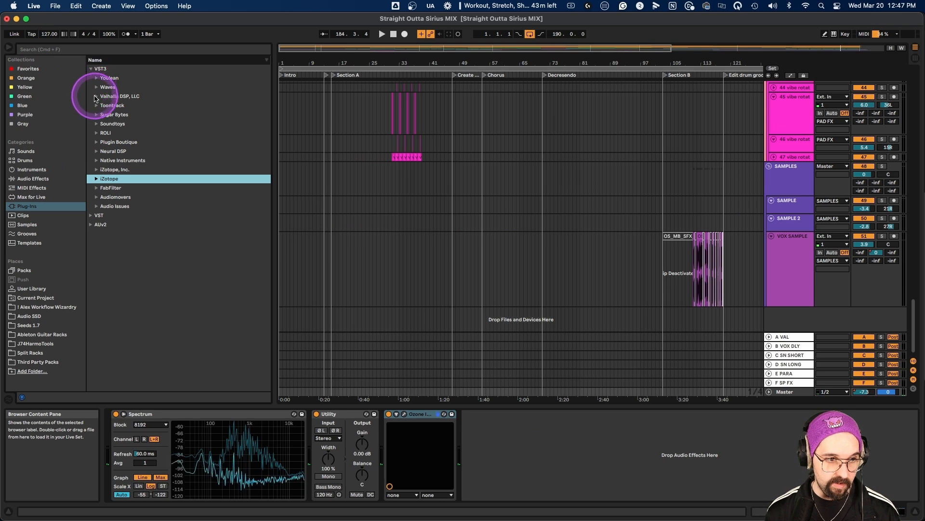
{"action": "left_click", "coordinate": [95, 214]}
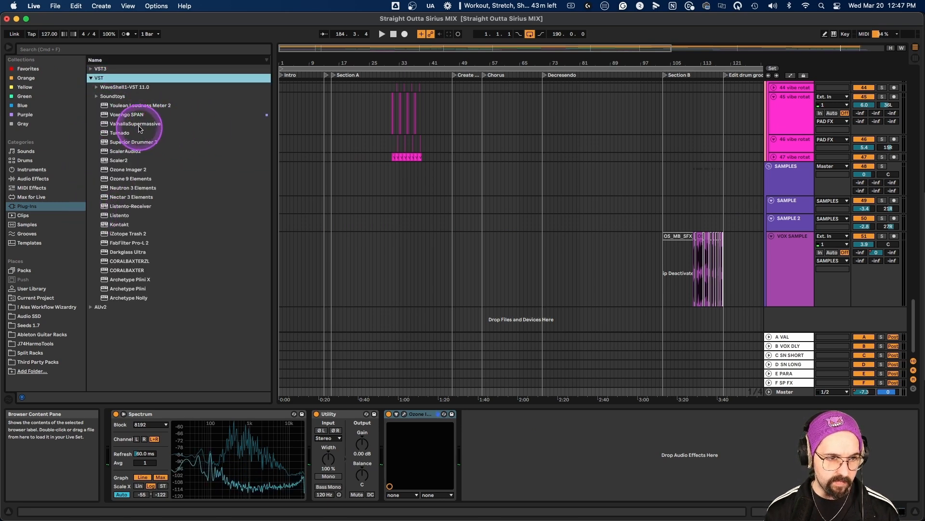
{"action": "left_click_drag", "start_coordinate": [135, 115], "coordinate": [545, 432]}
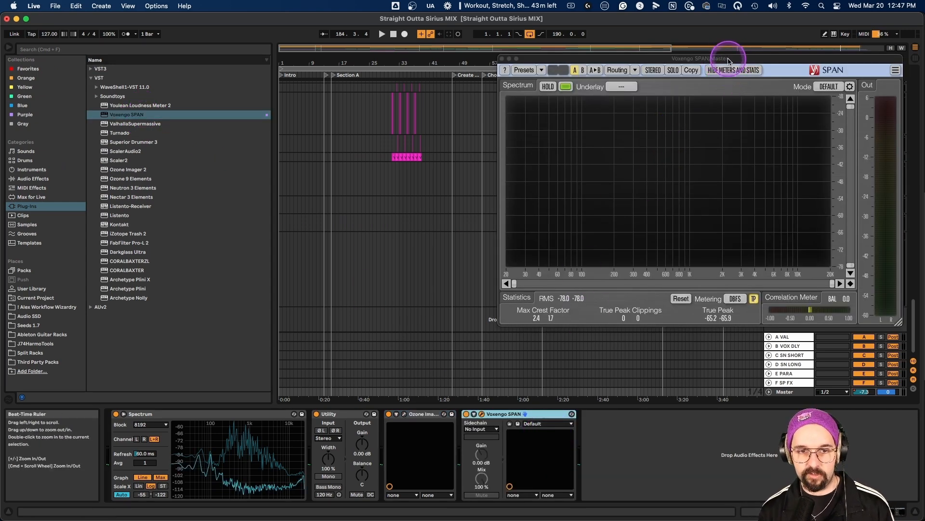
Move the SPAN window around to view its meters, then close it and hide the browser.
{"action": "left_click_drag", "start_coordinate": [729, 61], "coordinate": [490, 70]}
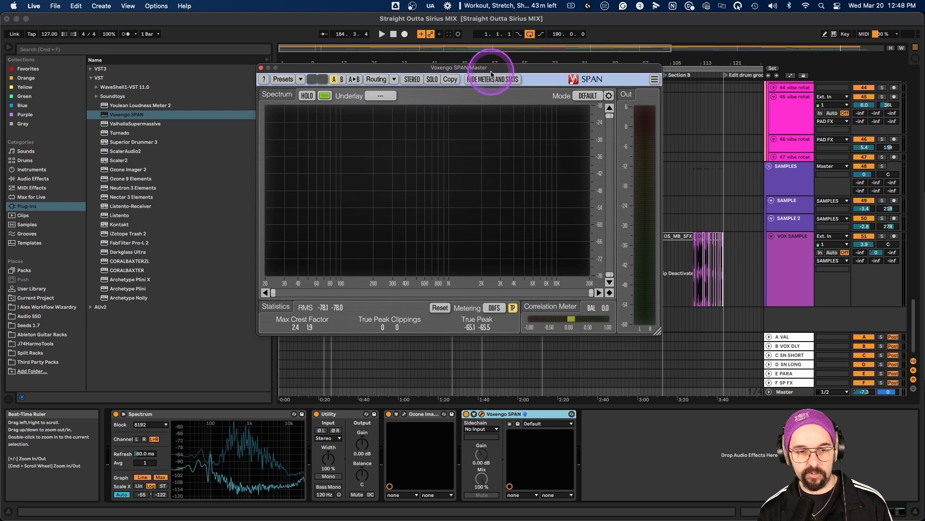
{"action": "left_click_drag", "start_coordinate": [491, 74], "coordinate": [564, 54]}
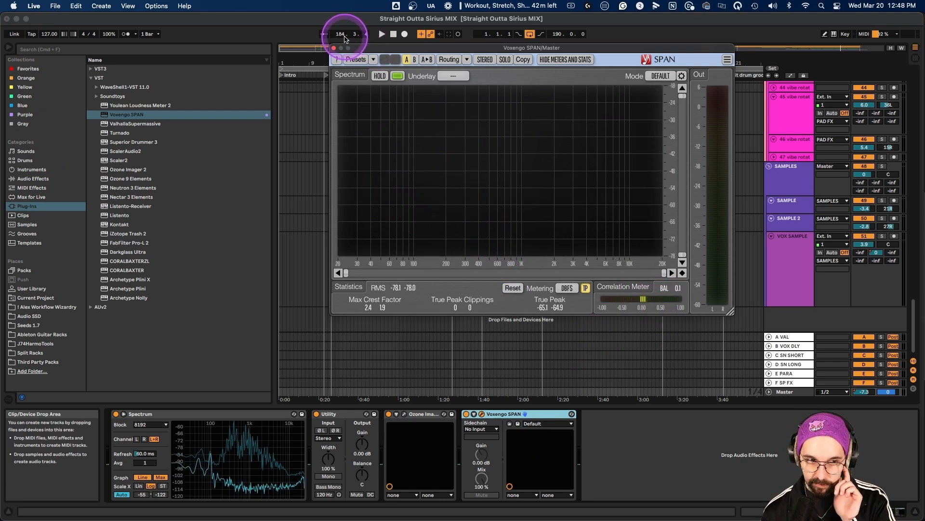
{"action": "left_click", "coordinate": [333, 48]}
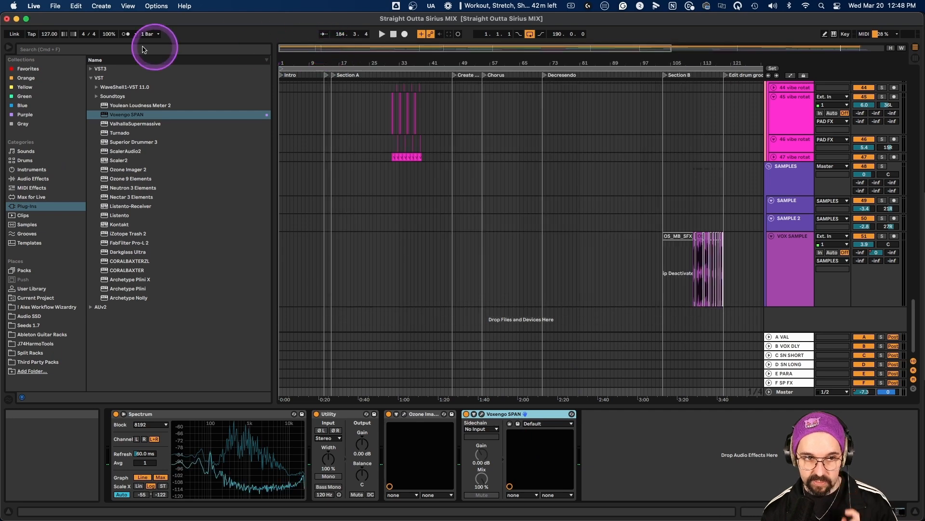
{"action": "left_click", "coordinate": [9, 48]}
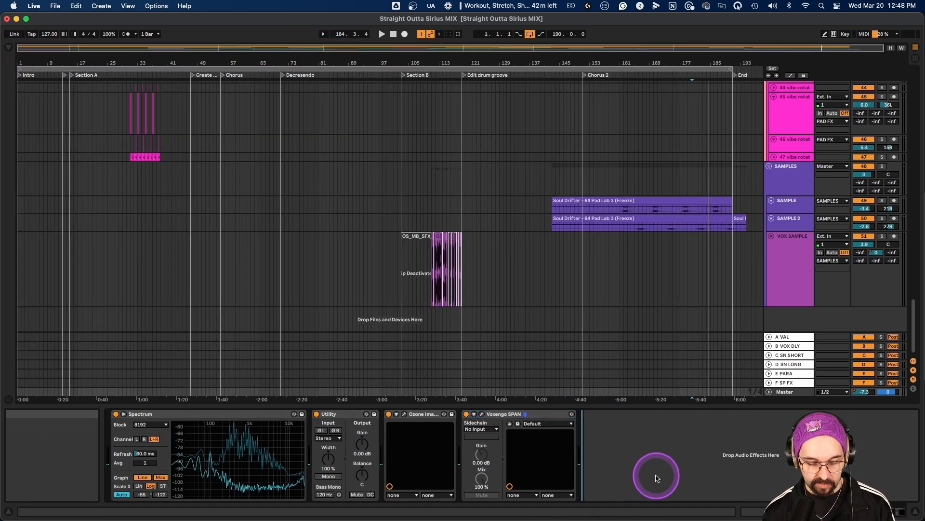
Switch to Session View with the browser hidden and look through the mixer back to the first tracks.
{"action": "key", "text": "Tab"}
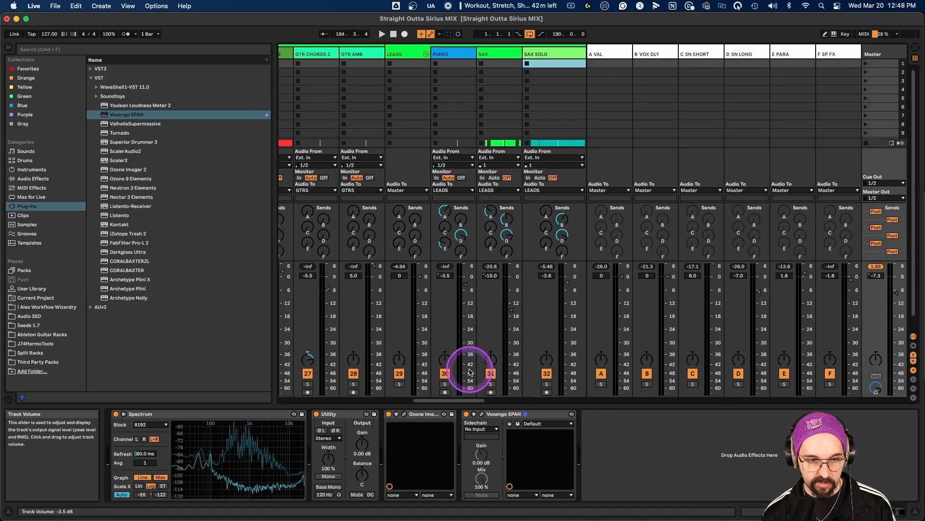
{"action": "scroll", "coordinate": [477, 376], "scroll_direction": "left", "scroll_amount": 10}
{"action": "scroll", "coordinate": [485, 382], "scroll_direction": "left", "scroll_amount": 5}
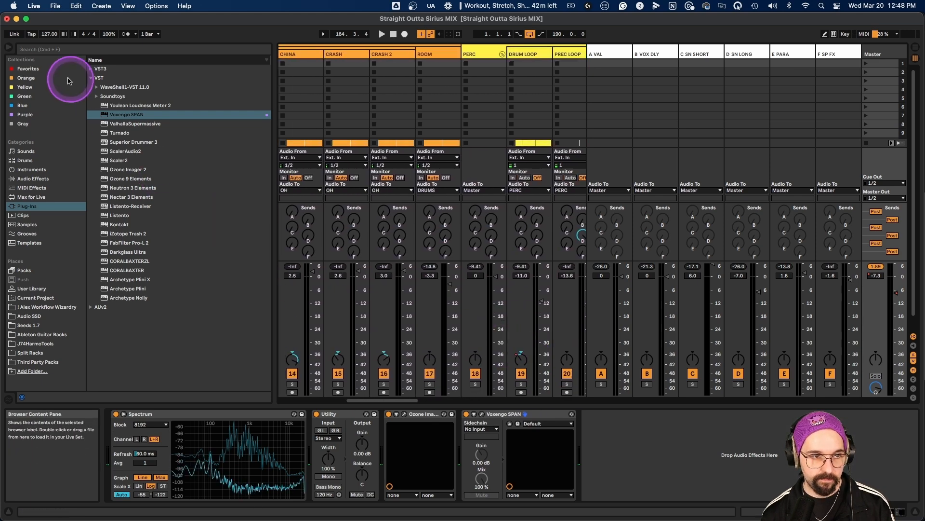
{"action": "left_click", "coordinate": [8, 48]}
{"action": "scroll", "coordinate": [135, 295], "scroll_direction": "left", "scroll_amount": 15}
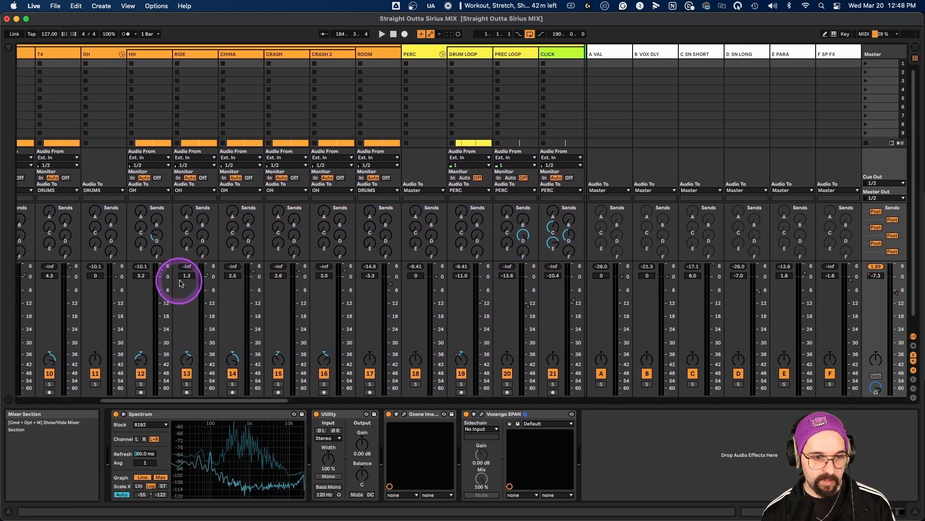
{"action": "scroll", "coordinate": [183, 289], "scroll_direction": "left", "scroll_amount": 3}
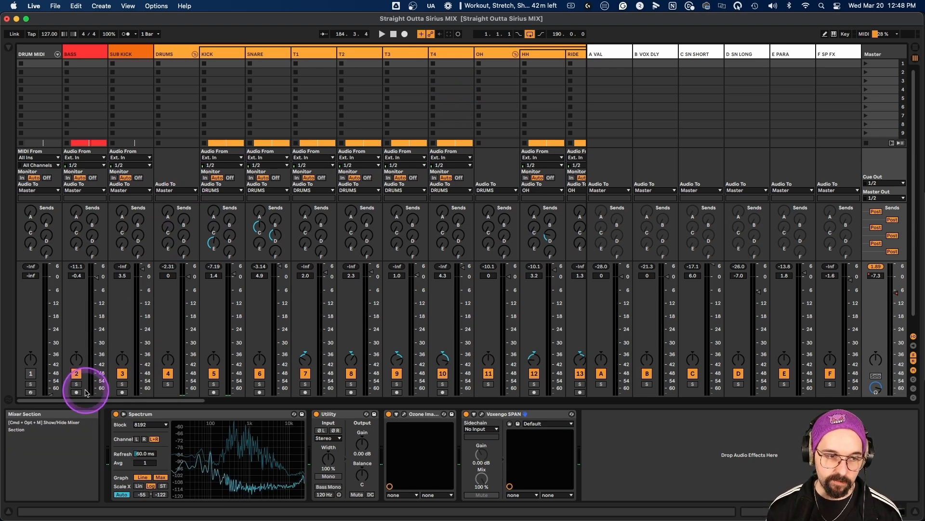
Show the Green collection in a narrower browser and select the BASS track to display its devices.
{"action": "left_click", "coordinate": [8, 47]}
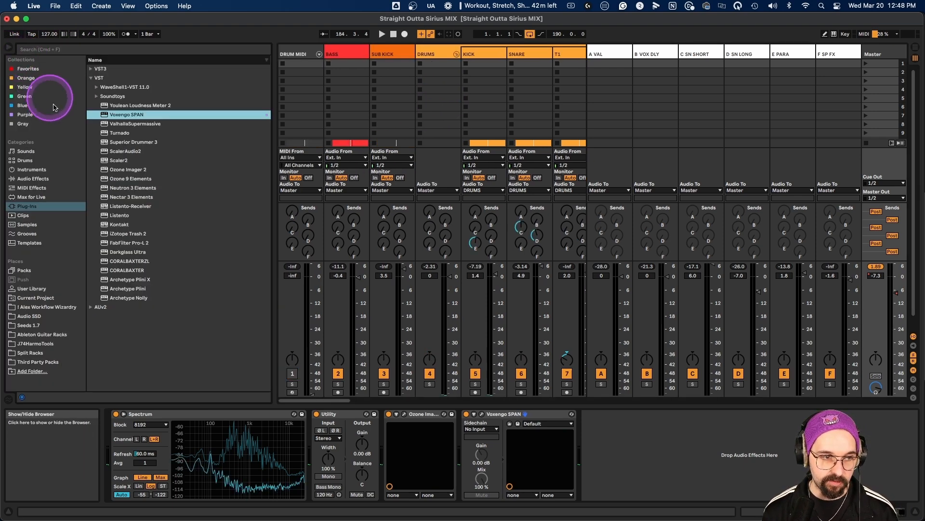
{"action": "left_click", "coordinate": [24, 96]}
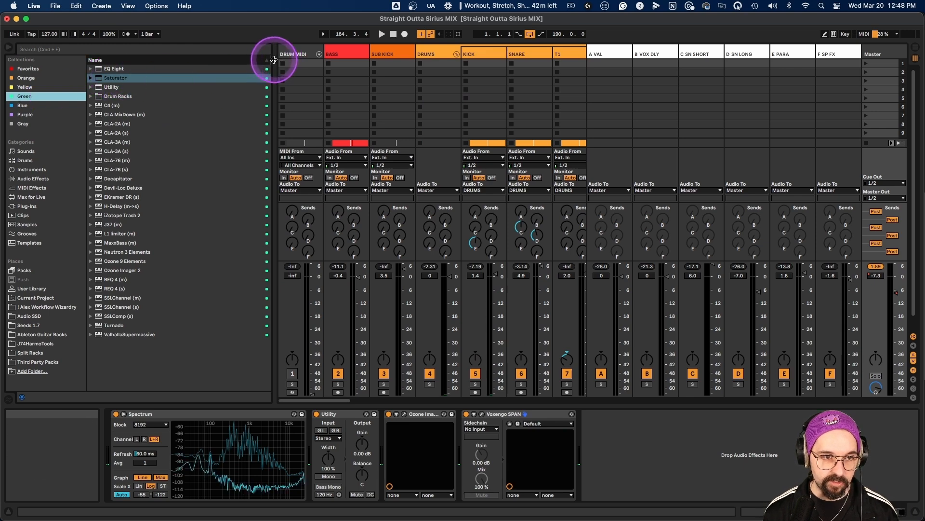
{"action": "left_click_drag", "start_coordinate": [275, 57], "coordinate": [167, 57]}
{"action": "left_click", "coordinate": [232, 54]}
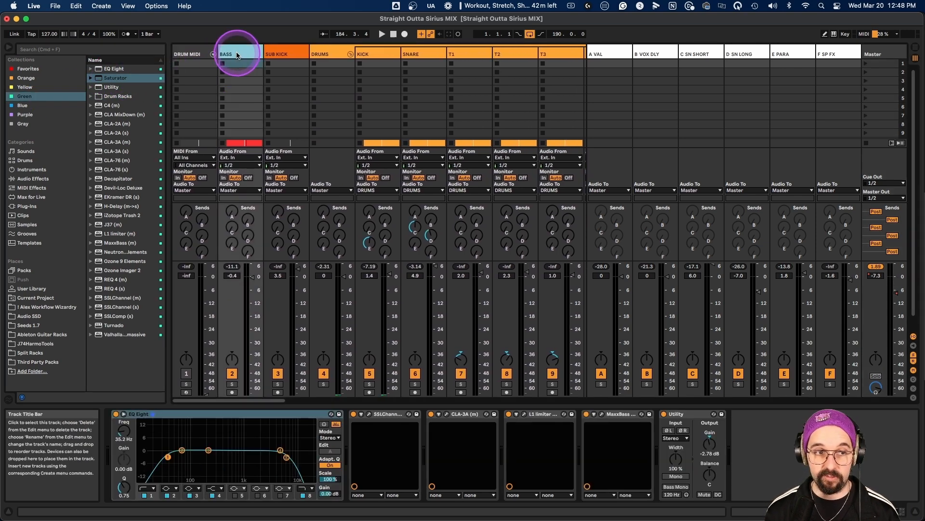
Solo the BASS track and audition it from 62.3.1 in the Chorus, returning to the Session View mixer.
{"action": "left_click", "coordinate": [232, 384]}
{"action": "key", "text": "space"}
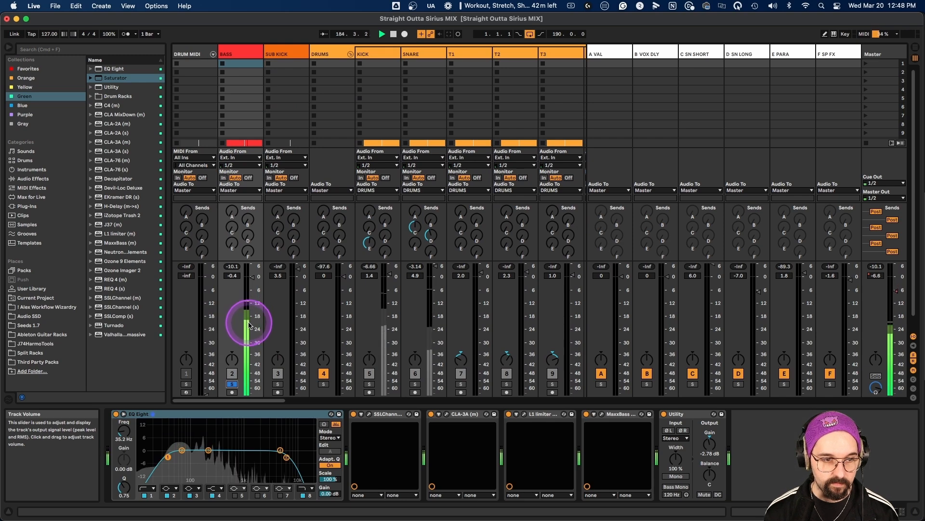
{"action": "key", "text": "Tab"}
{"action": "left_click", "coordinate": [241, 222]}
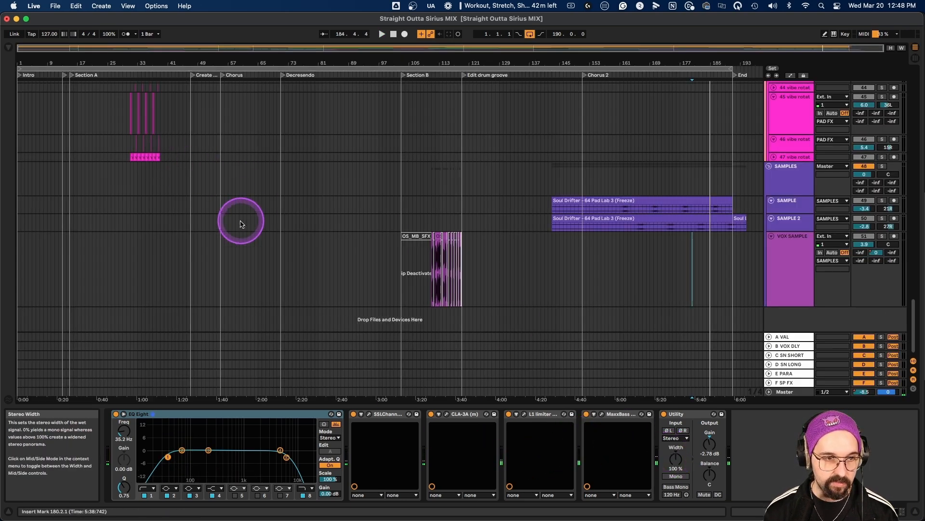
{"action": "key", "text": "space"}
{"action": "key", "text": "Tab"}
{"action": "key", "text": "Tab"}
{"action": "left_click", "coordinate": [249, 252]}
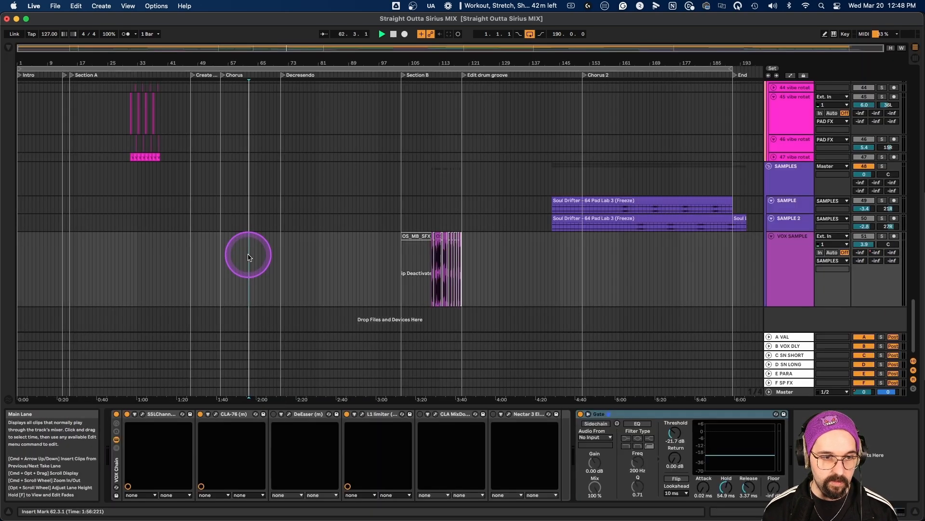
{"action": "key", "text": "space"}
{"action": "key", "text": "Tab"}
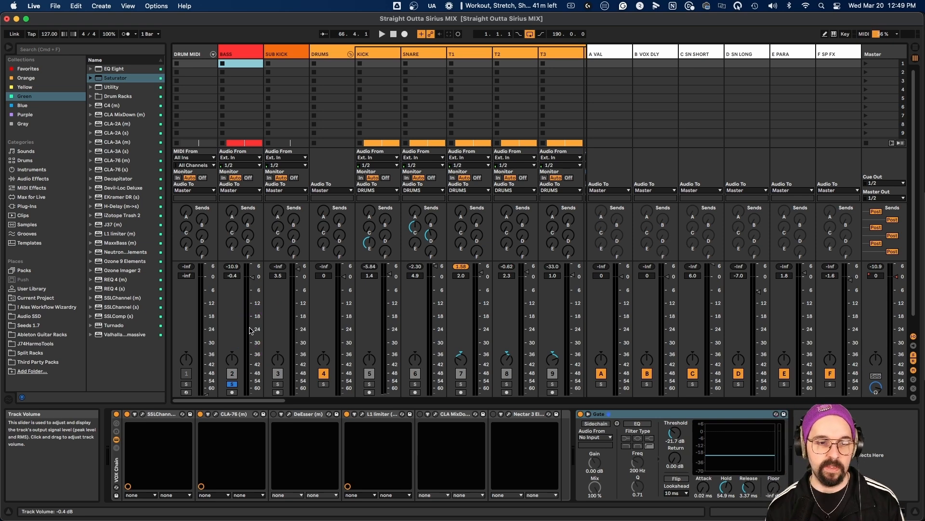
Add Saturator after Utility at the end of the BASS track's device chain.
{"action": "left_click", "coordinate": [243, 53]}
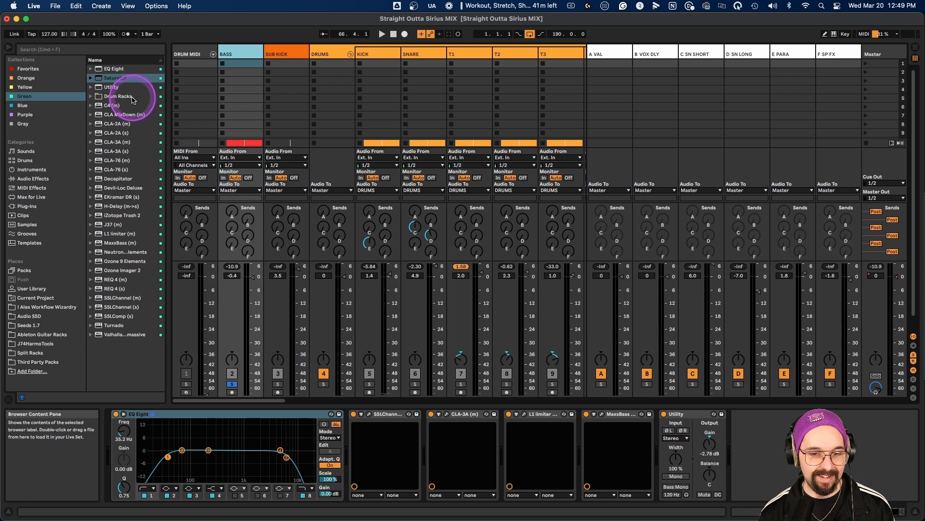
{"action": "left_click_drag", "start_coordinate": [114, 78], "coordinate": [774, 439]}
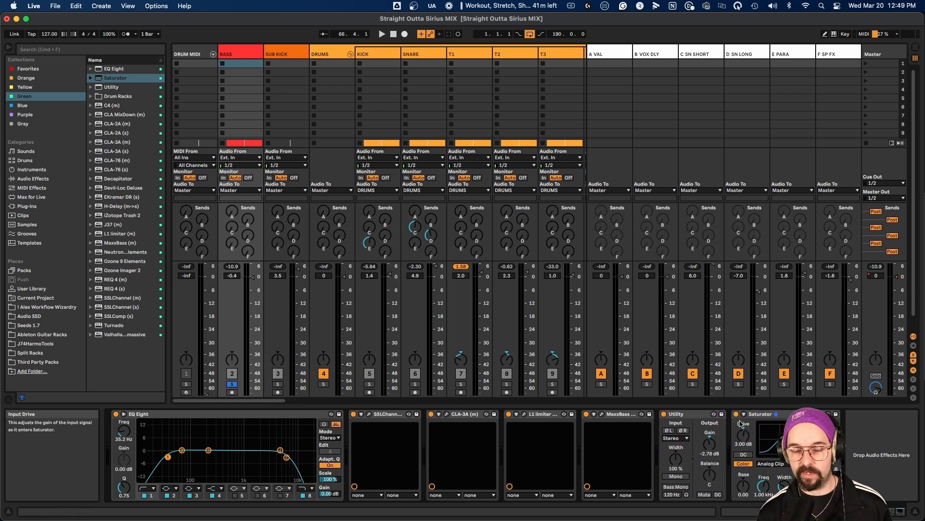
{"action": "left_click", "coordinate": [746, 454]}
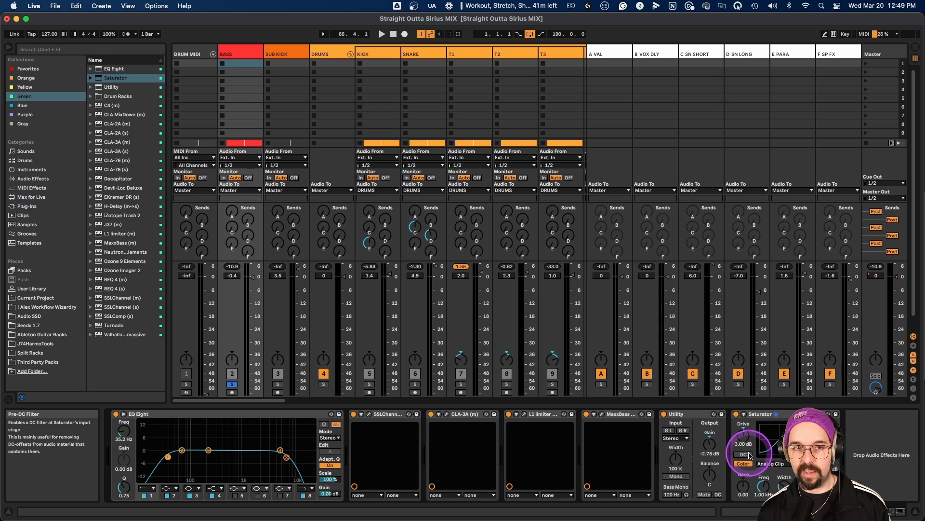
Play the soloed bass and compare its sound and level with Saturator bypassed and active.
{"action": "key", "text": "space"}
{"action": "left_click", "coordinate": [736, 414]}
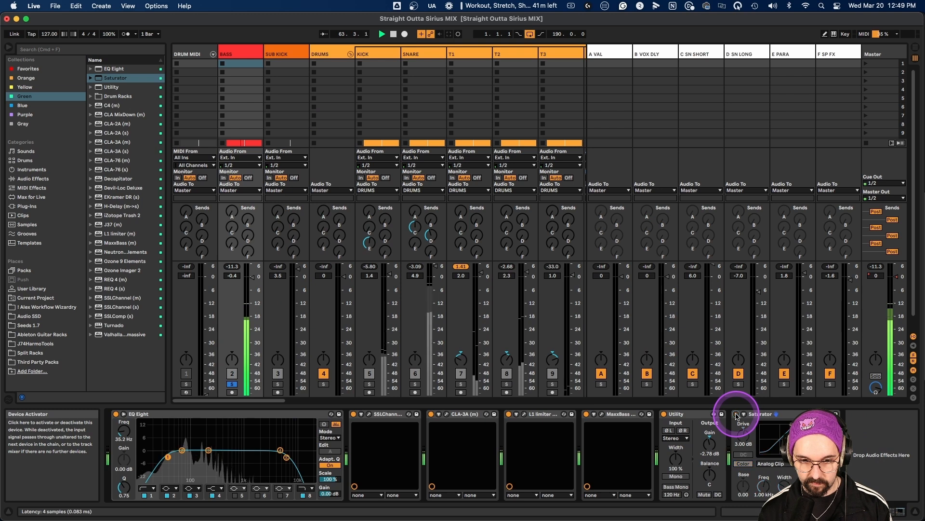
{"action": "left_click", "coordinate": [736, 414]}
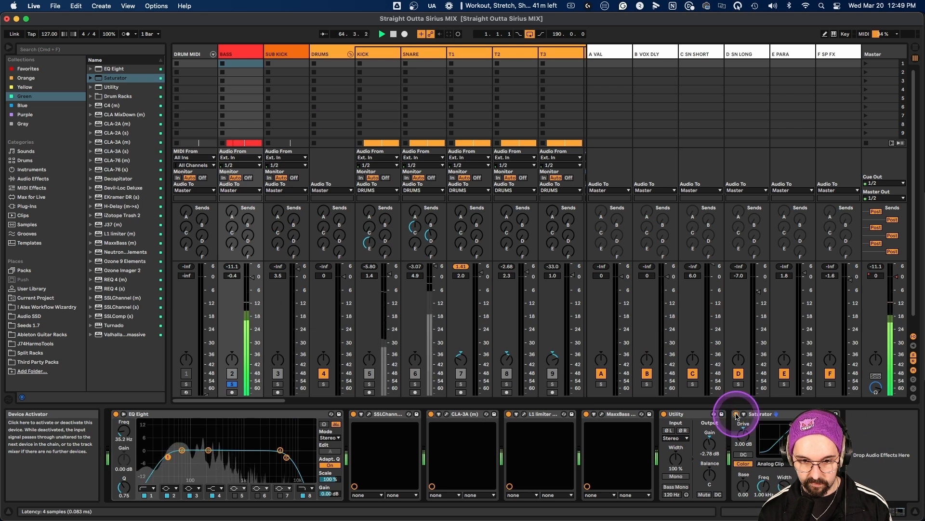
{"action": "left_click", "coordinate": [736, 414]}
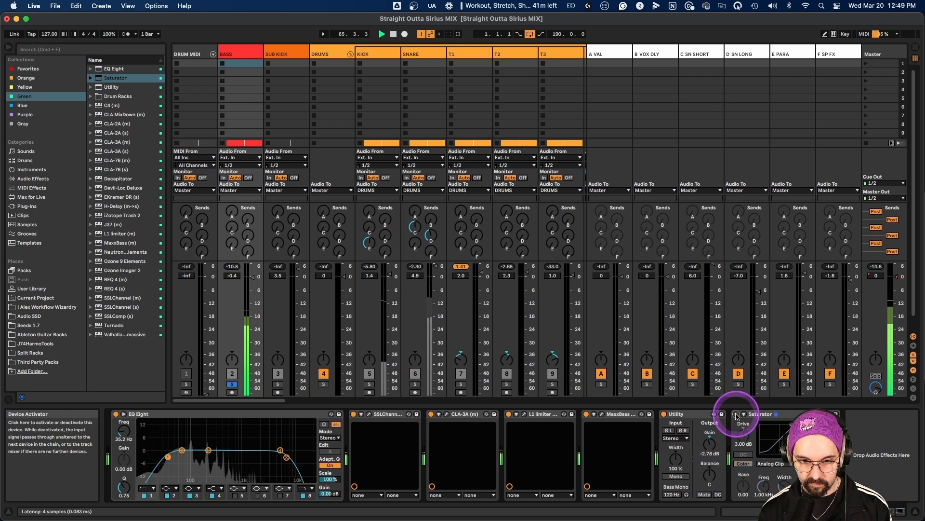
{"action": "left_click", "coordinate": [737, 415]}
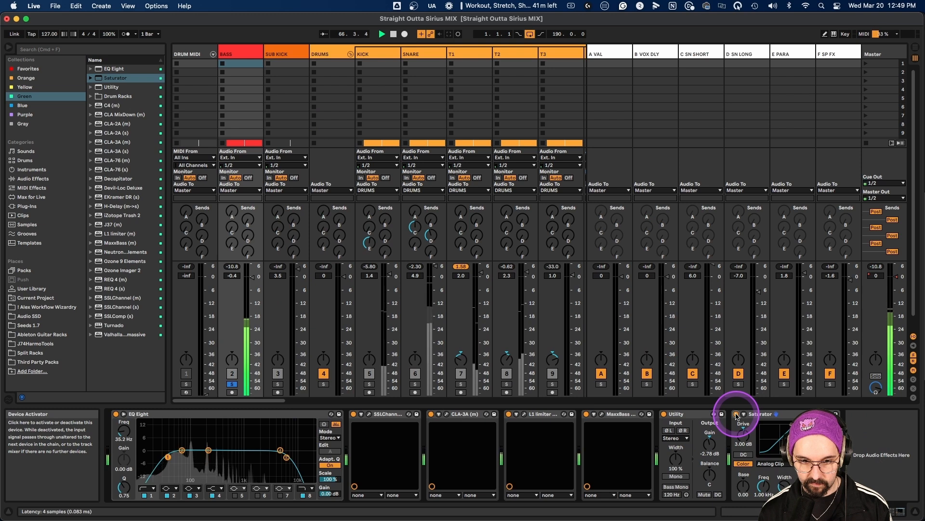
{"action": "left_click", "coordinate": [736, 415]}
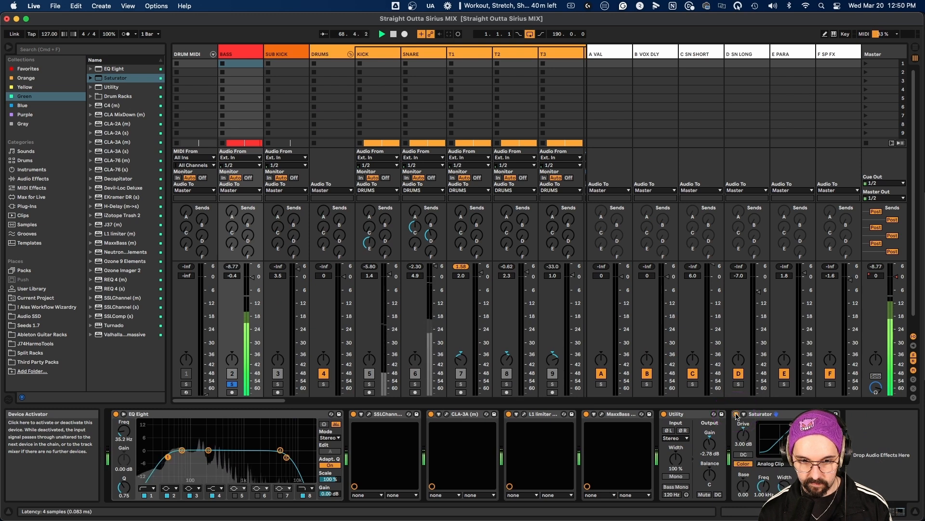
Set Saturator's Drive to 2 dB on the BASS track and audition the soloed bass with it.
{"action": "left_click", "coordinate": [739, 444]}
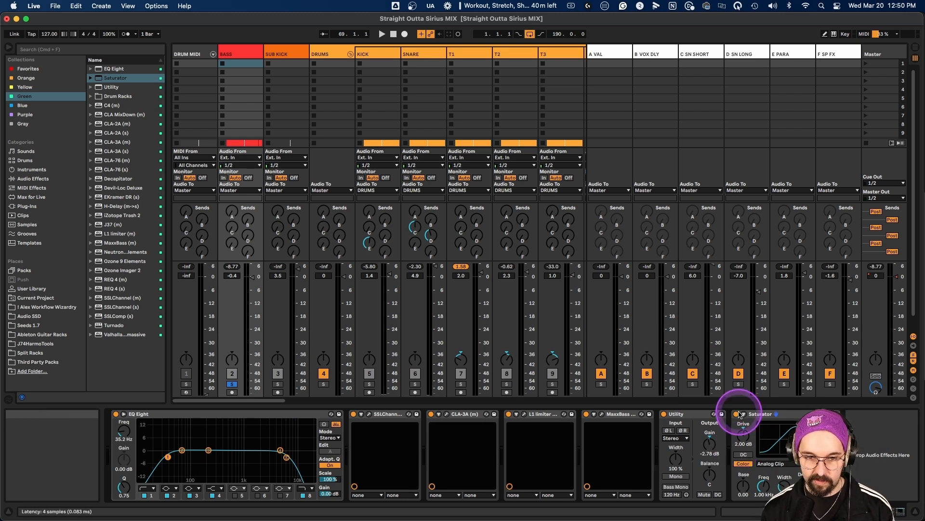
{"action": "key", "text": "space"}
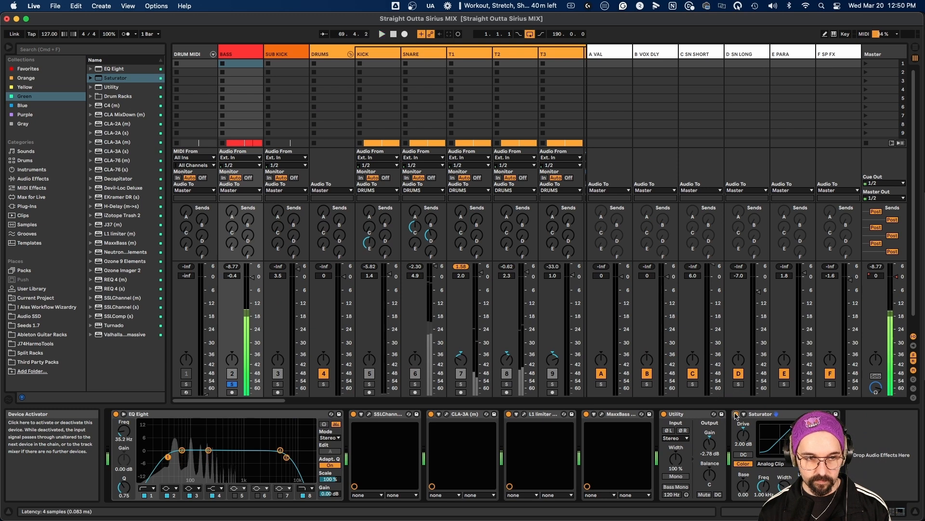
{"action": "left_click", "coordinate": [736, 414]}
{"action": "key", "text": "space"}
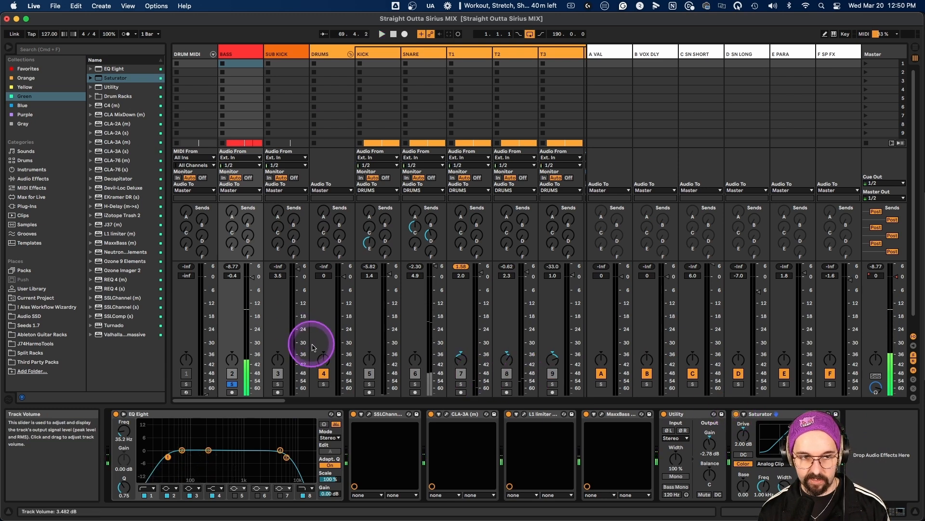
Reset the BASS peak level, bypass Saturator and replay the bass to check its unprocessed level.
{"action": "left_click", "coordinate": [233, 268]}
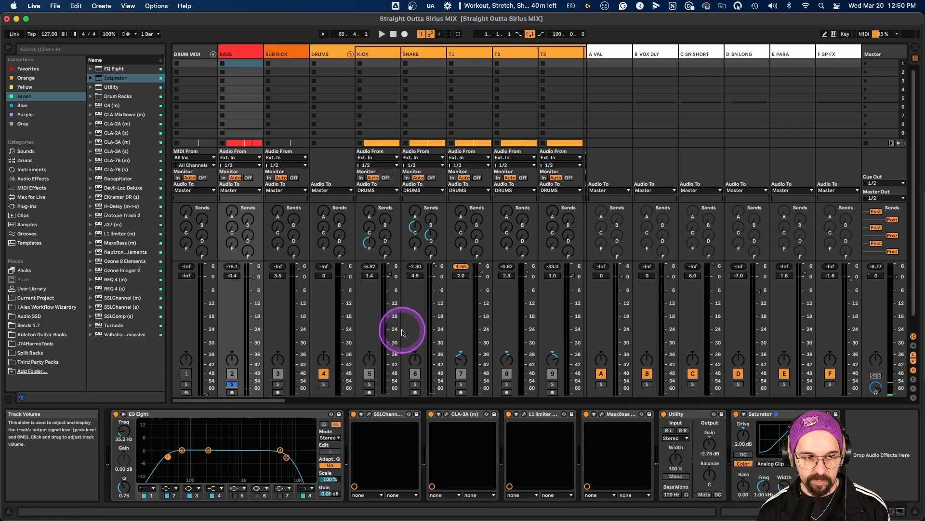
{"action": "left_click", "coordinate": [736, 414]}
{"action": "key", "text": "space"}
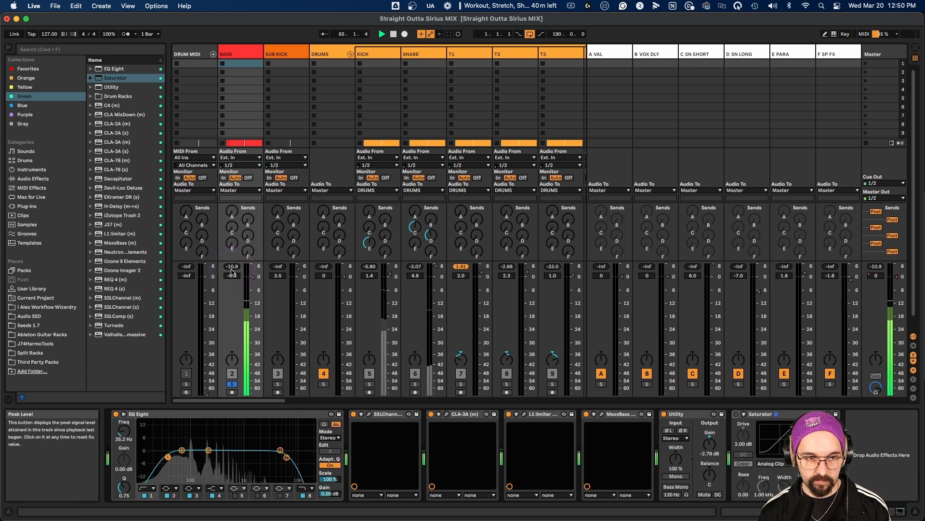
Reset the BASS peak level, activate Saturator and replay the soloed bass to check its level with saturation.
{"action": "key", "text": "space"}
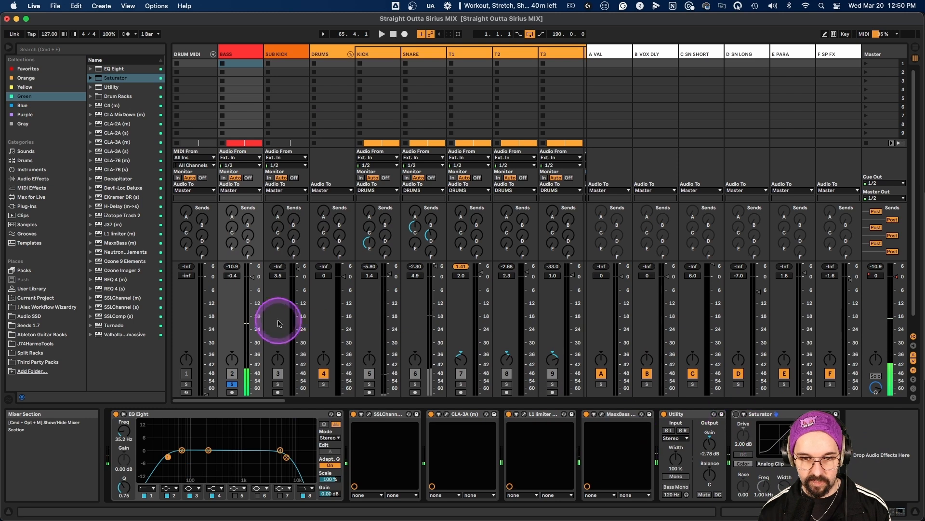
{"action": "left_click", "coordinate": [232, 267]}
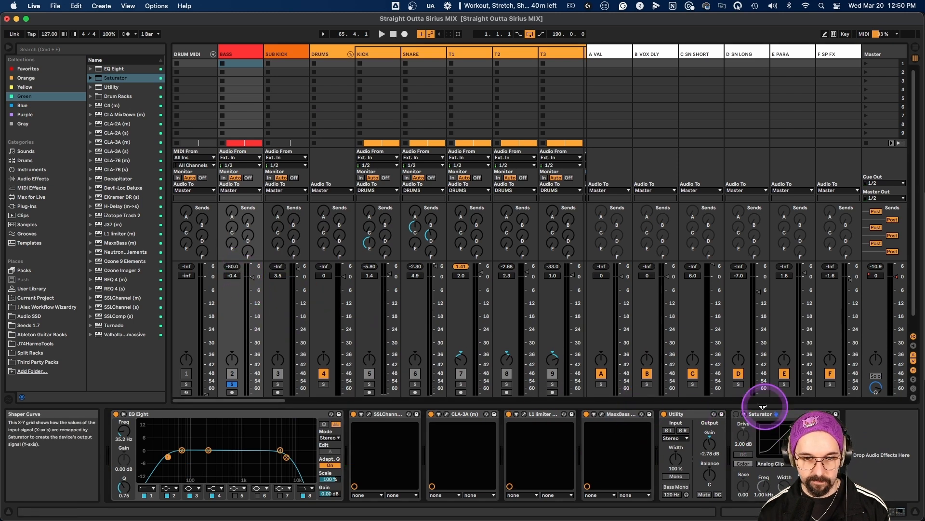
{"action": "left_click", "coordinate": [736, 414]}
{"action": "key", "text": "space"}
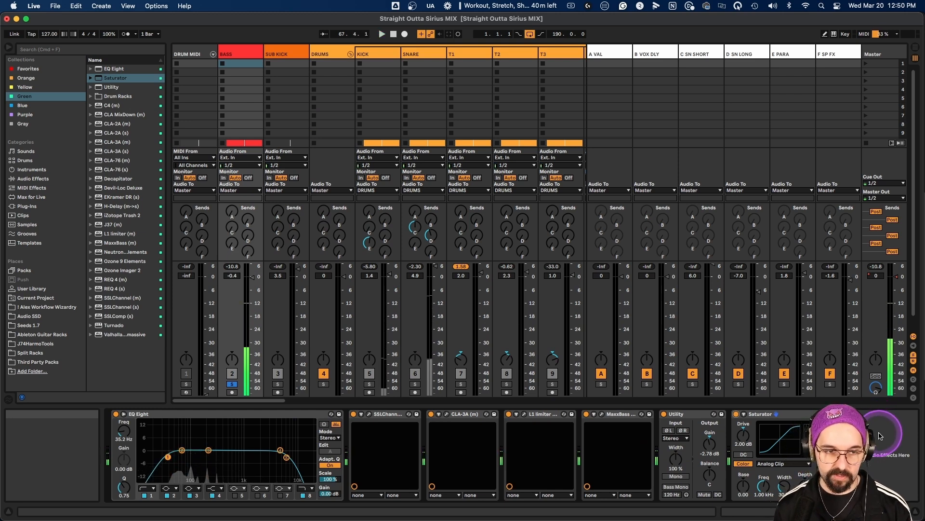
{"action": "left_click", "coordinate": [808, 417]}
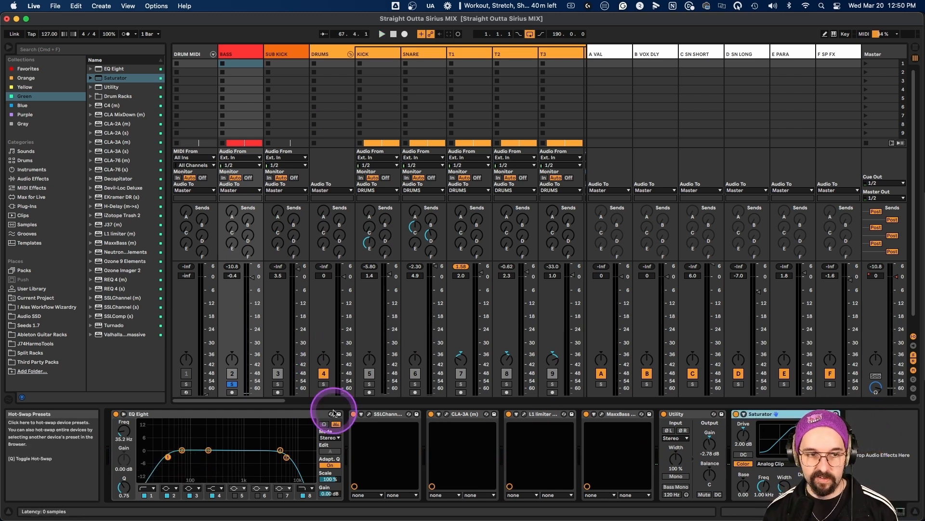
{"action": "left_click", "coordinate": [736, 414]}
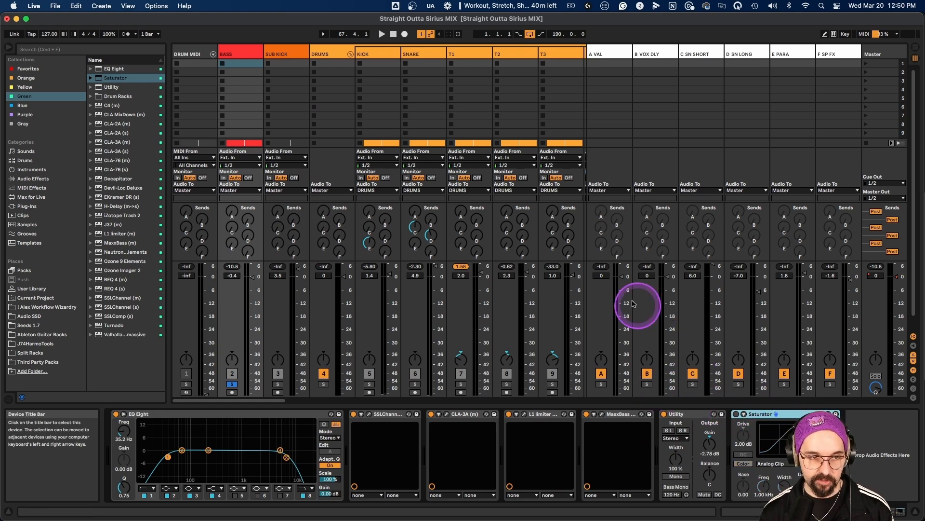
Select the SUB KICK track and solo it instead of the BASS track.
{"action": "left_click", "coordinate": [274, 54]}
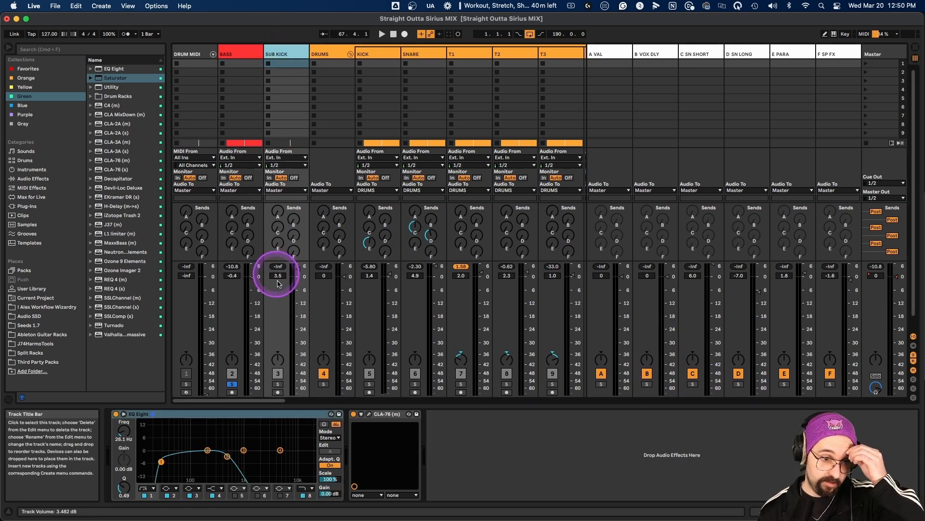
{"action": "left_click", "coordinate": [277, 384]}
{"action": "left_click", "coordinate": [234, 383]}
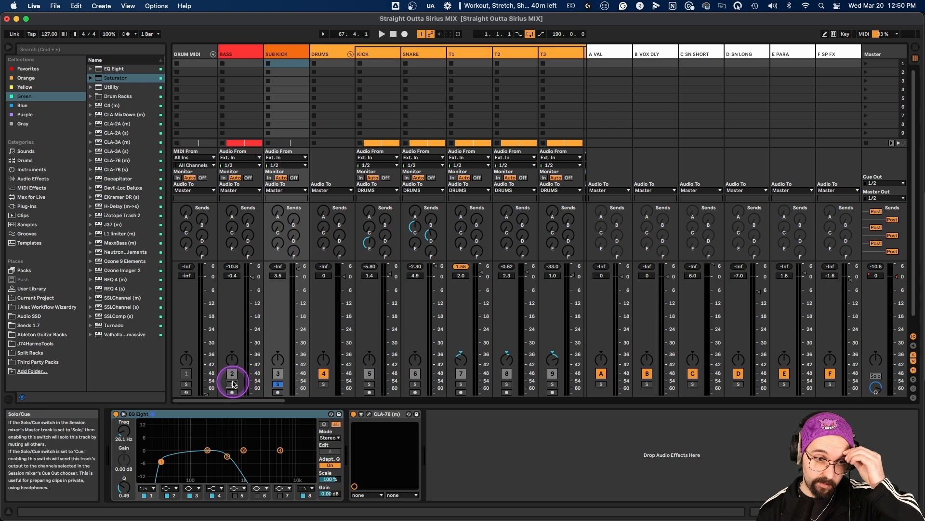
{"action": "left_click", "coordinate": [233, 383]}
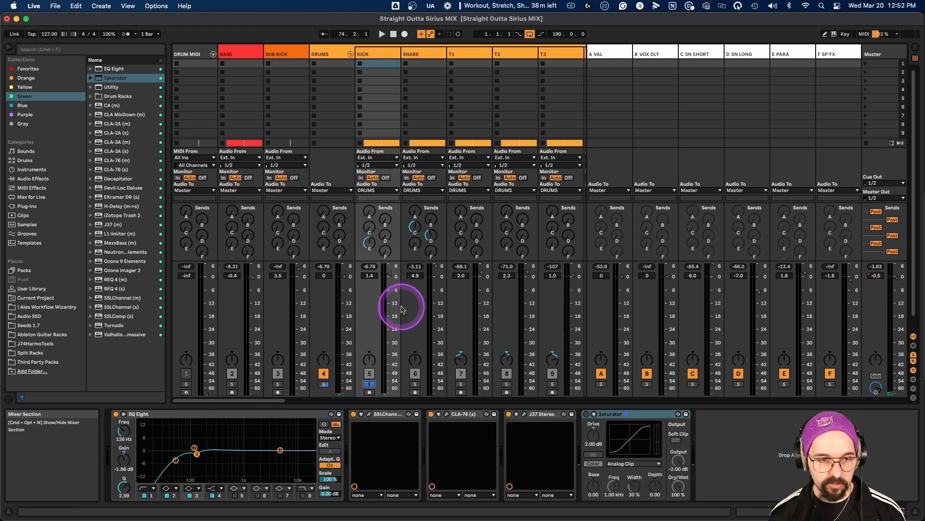
Audition the soloed KICK and set its Saturator to 3 dB Drive and -3 dB Output.
{"action": "key", "text": "space"}
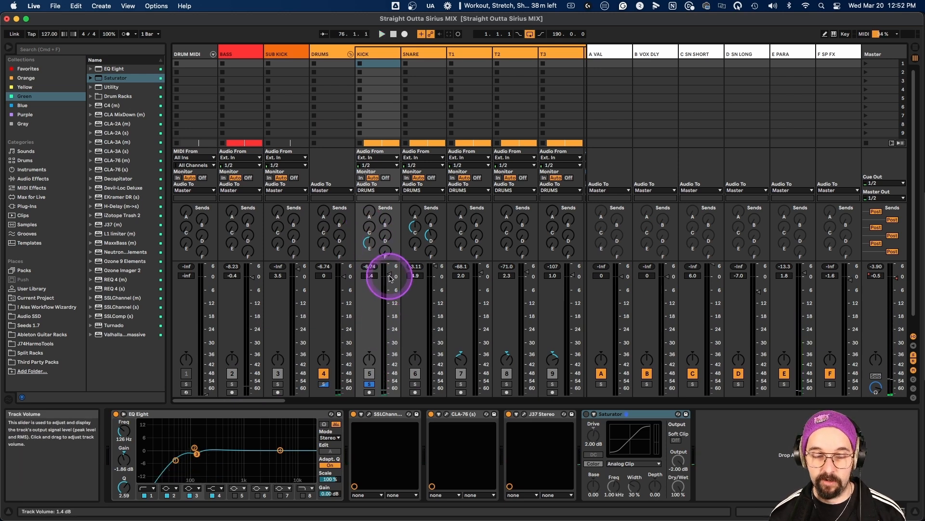
{"action": "left_click", "coordinate": [587, 414]}
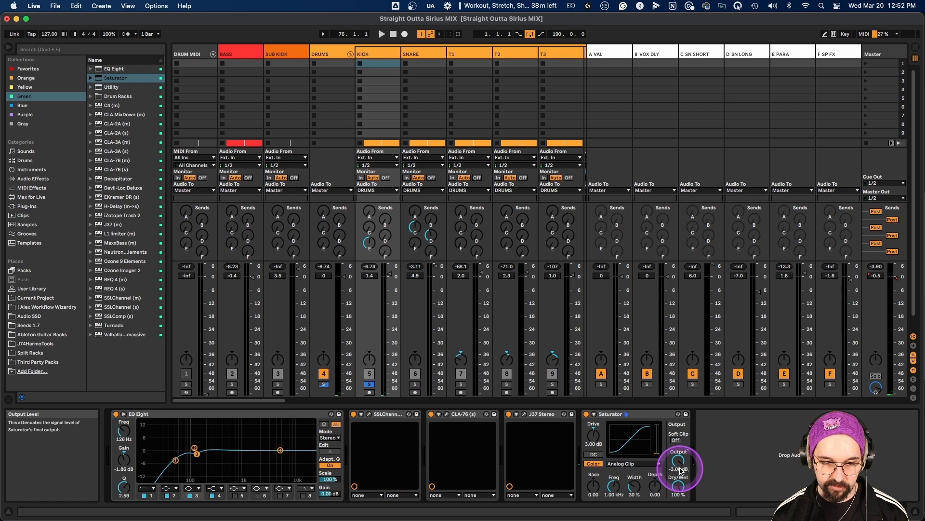
{"action": "left_click", "coordinate": [586, 414]}
Play the soloed kick and compare its sound with Saturator bypassed and active.
{"action": "key", "text": "space"}
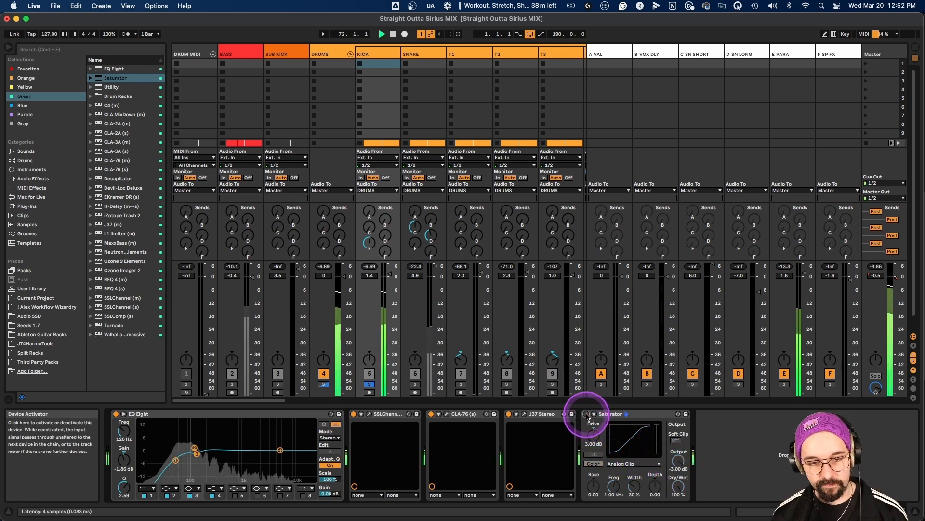
{"action": "left_click", "coordinate": [586, 414]}
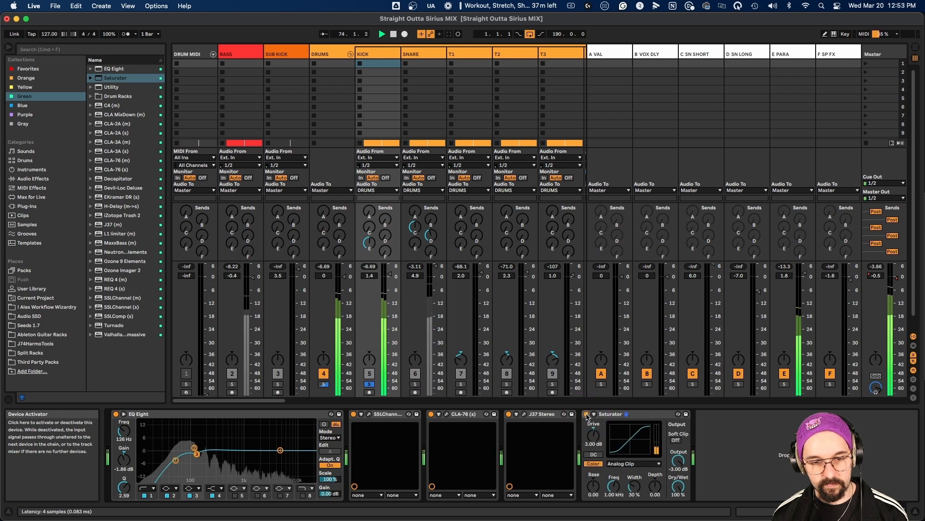
{"action": "left_click", "coordinate": [586, 414]}
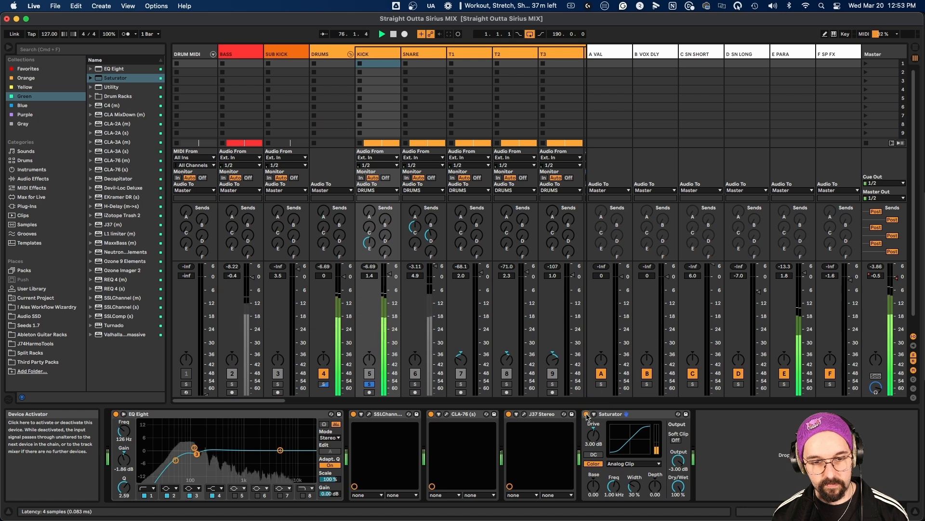
{"action": "left_click", "coordinate": [587, 414]}
{"action": "left_click", "coordinate": [586, 414]}
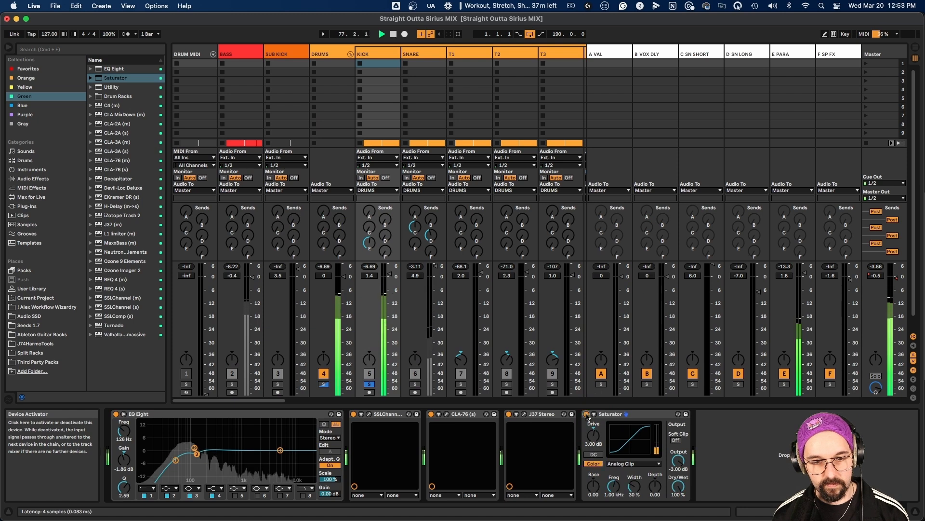
{"action": "left_click", "coordinate": [587, 414]}
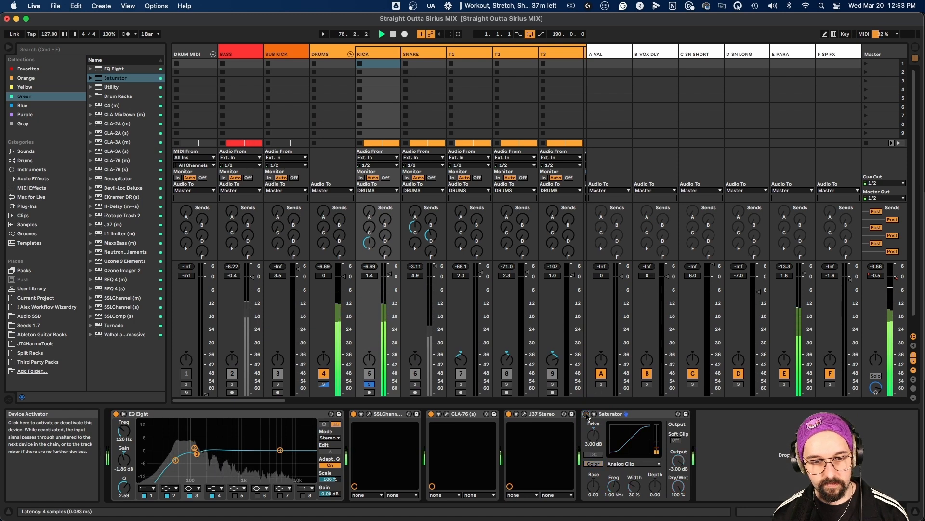
Reset the KICK peak level between playbacks and compare the level with Saturator bypassed and active.
{"action": "left_click", "coordinate": [370, 266]}
{"action": "key", "text": "space"}
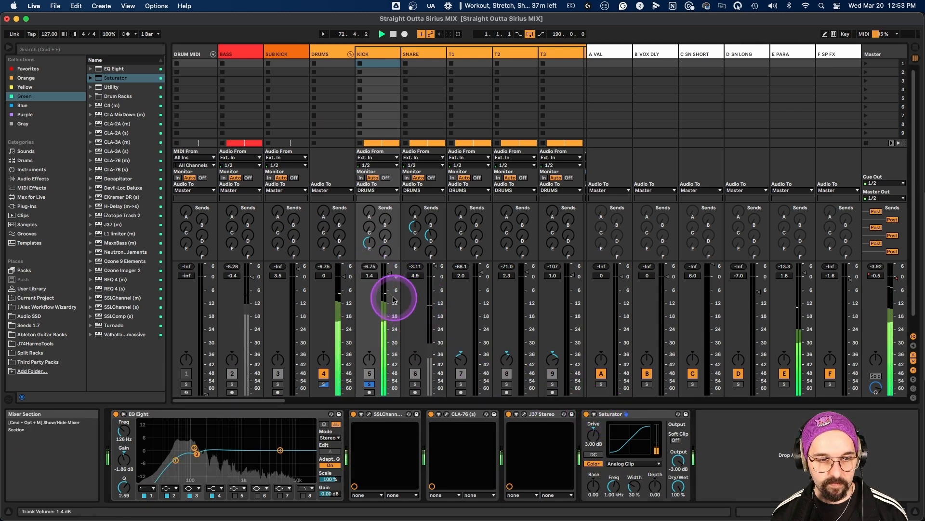
{"action": "left_click", "coordinate": [369, 267]}
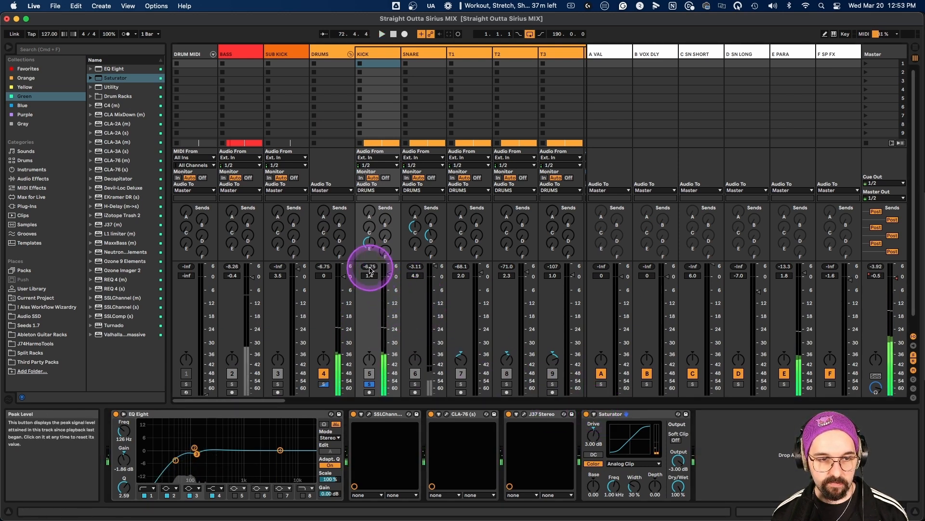
{"action": "left_click", "coordinate": [587, 414]}
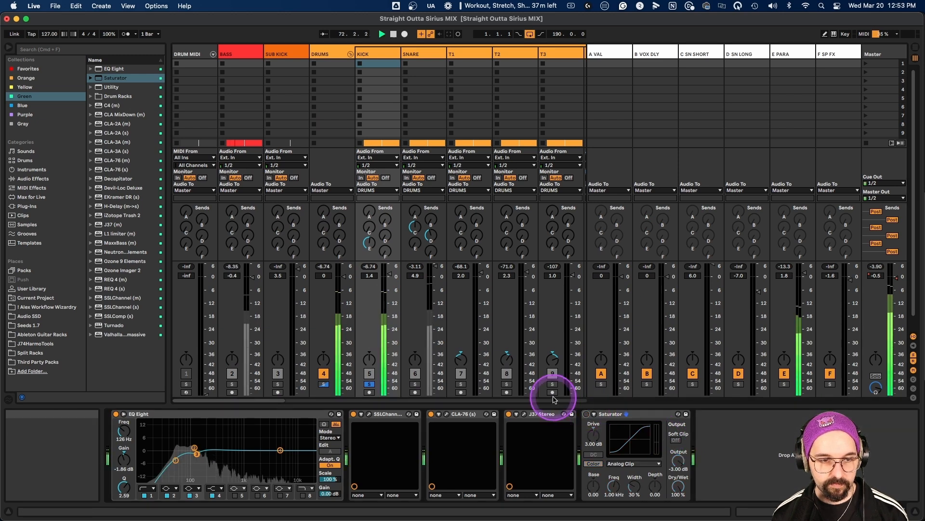
{"action": "left_click", "coordinate": [587, 414]}
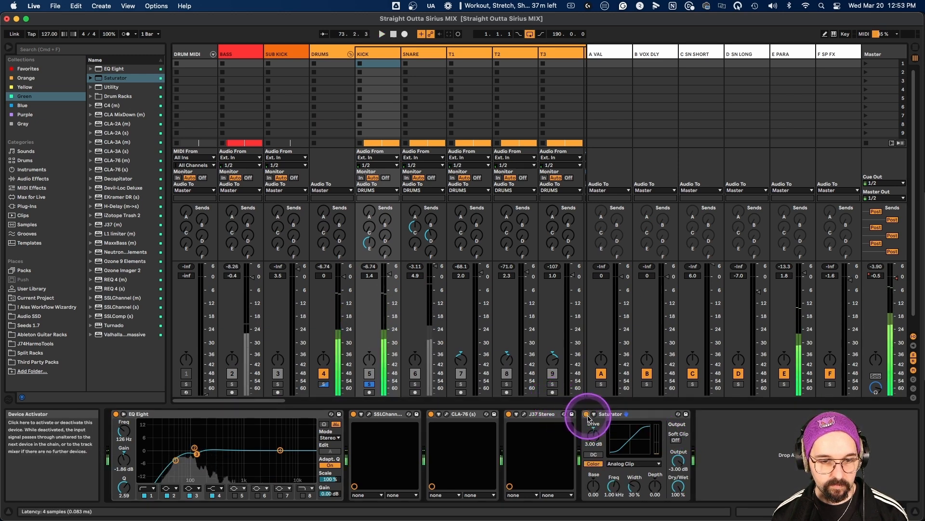
{"action": "left_click", "coordinate": [370, 268]}
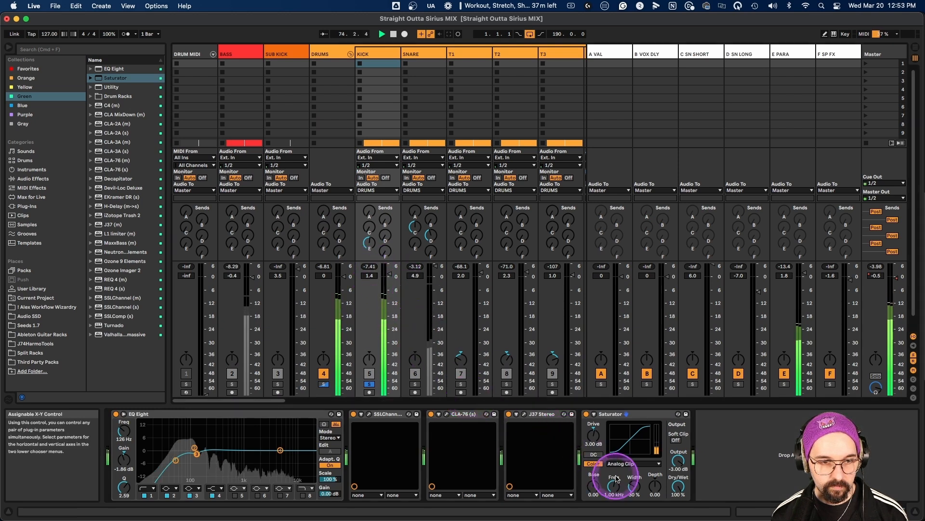
Raise the KICK Saturator to 4 dB Drive and -4 dB Output, audition it, and push it further to 5 dB and -5 dB.
{"action": "left_click", "coordinate": [596, 445]}
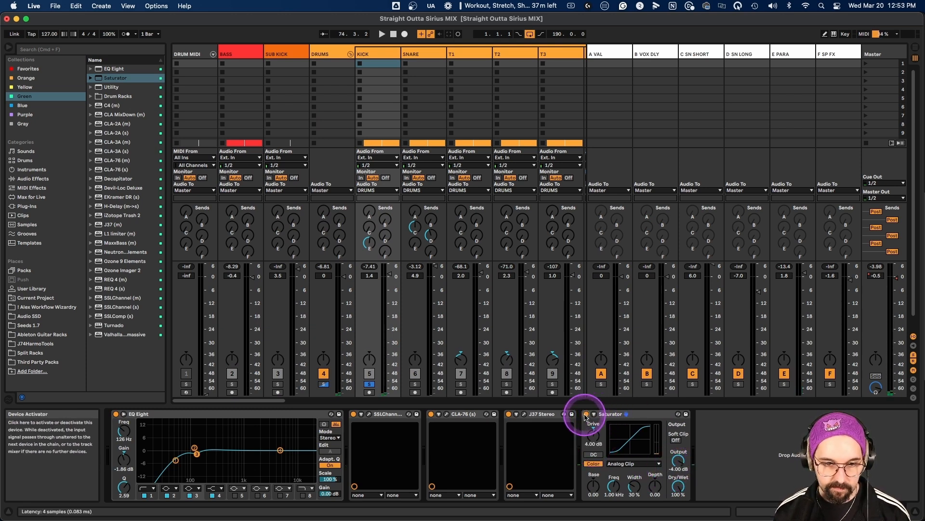
{"action": "key", "text": "space"}
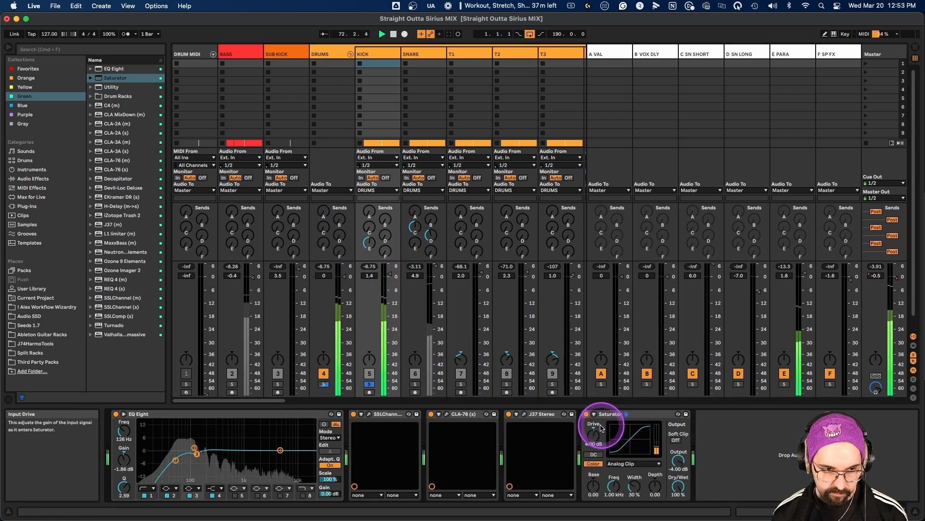
{"action": "left_click", "coordinate": [369, 268]}
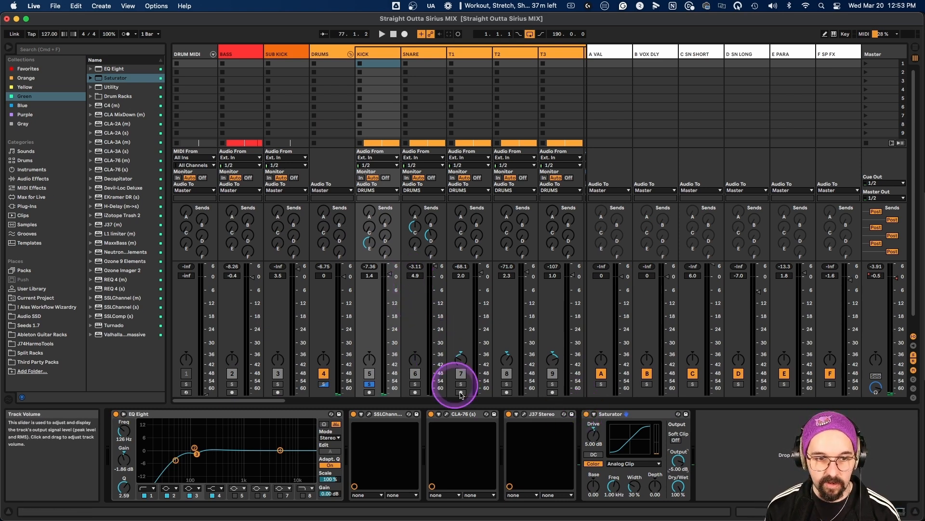
{"action": "key", "text": "space"}
Compare the soloed kick with the 5 dB Saturator setting bypassed and active, leaving the device on.
{"action": "left_click", "coordinate": [586, 414]}
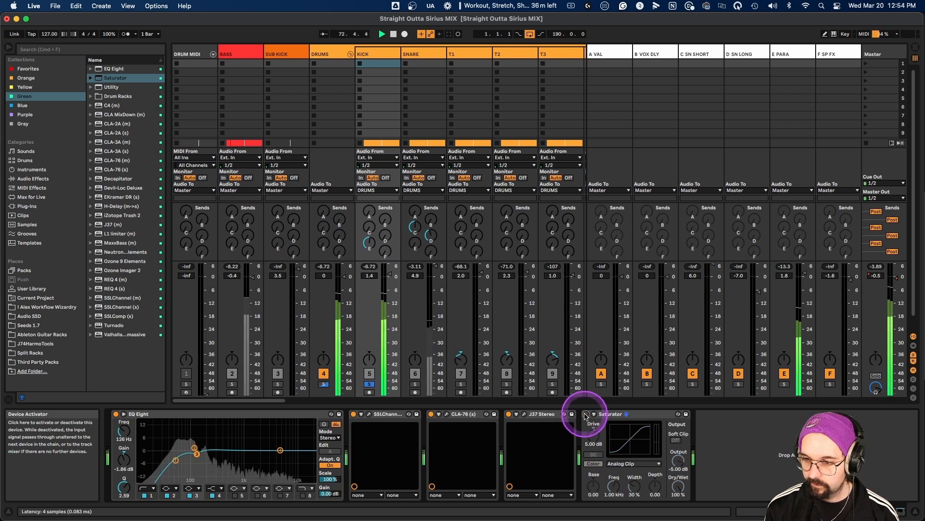
{"action": "left_click", "coordinate": [586, 414]}
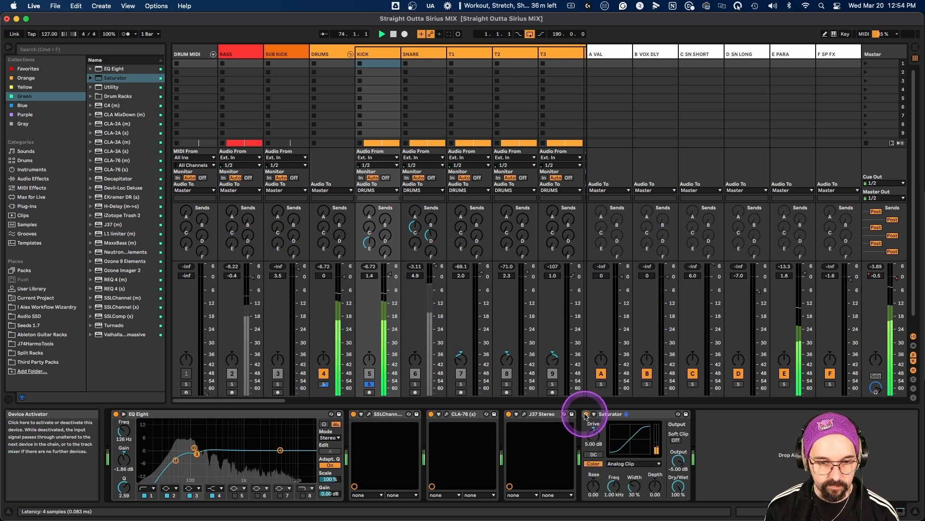
{"action": "left_click", "coordinate": [585, 414]}
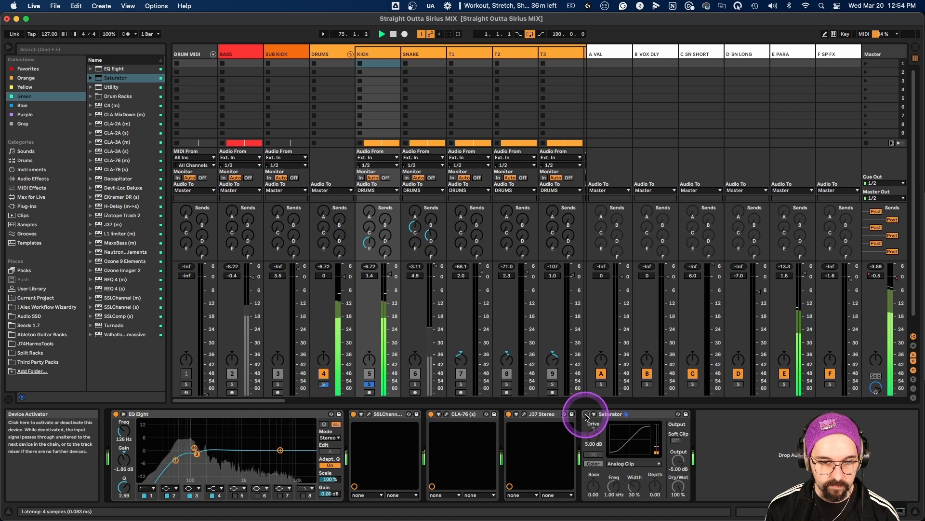
{"action": "left_click", "coordinate": [586, 415]}
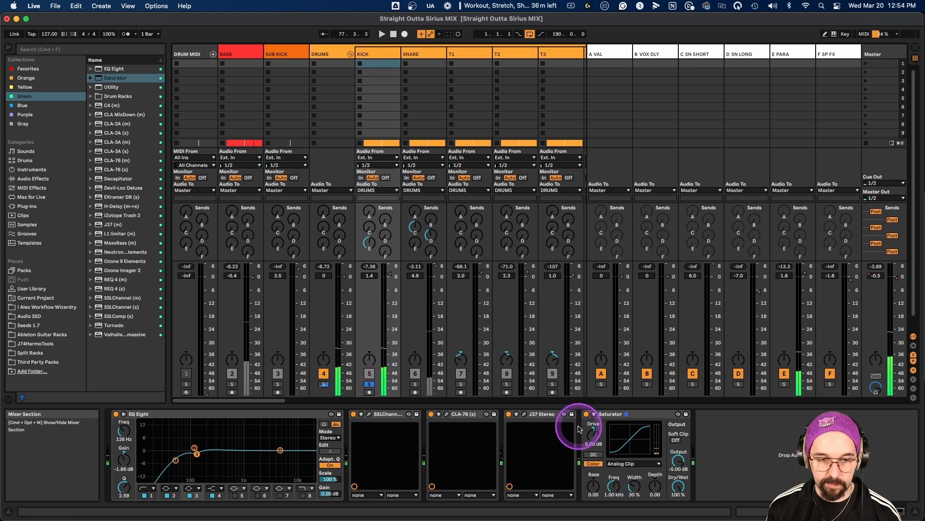
{"action": "left_click", "coordinate": [604, 416]}
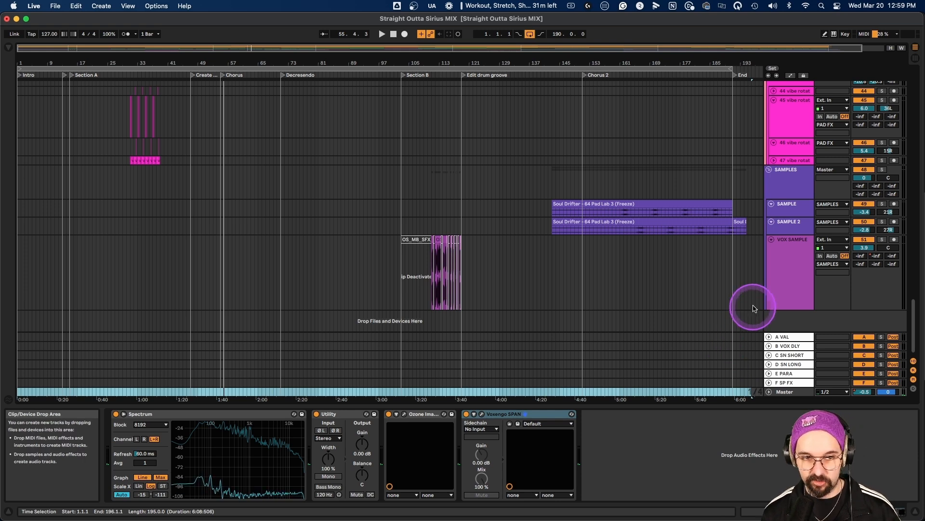
Return to the Session View mixer, show the SNARE track's devices, and look through the remaining tracks up to the FX group.
{"action": "key", "text": "Tab"}
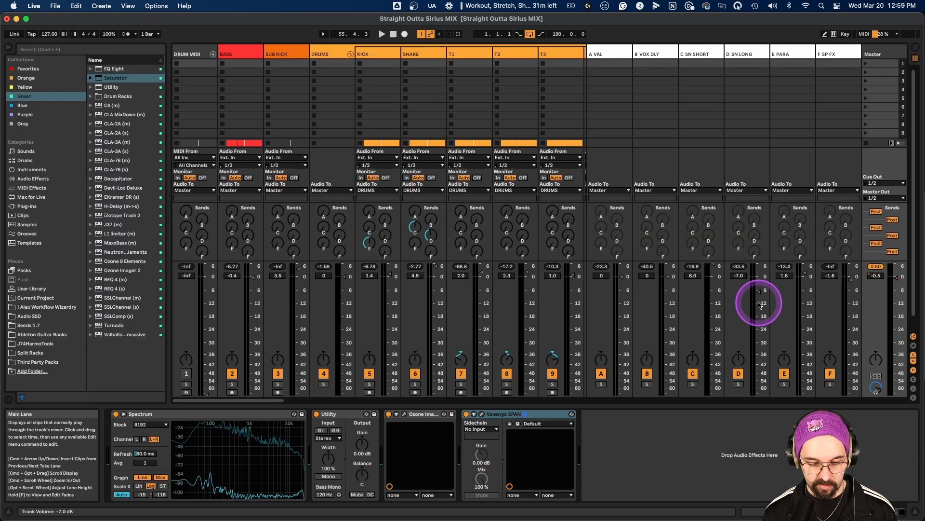
{"action": "left_click", "coordinate": [424, 54]}
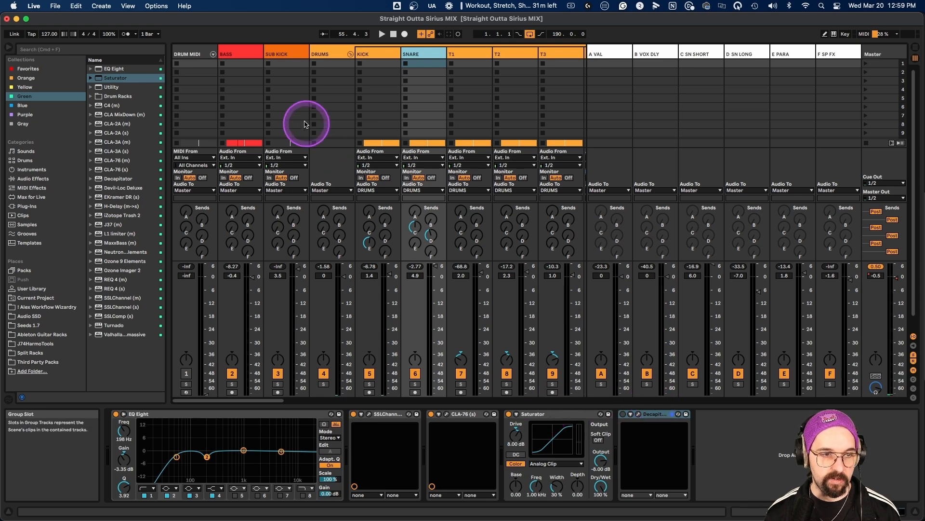
{"action": "scroll", "coordinate": [481, 145], "scroll_direction": "right", "scroll_amount": 5}
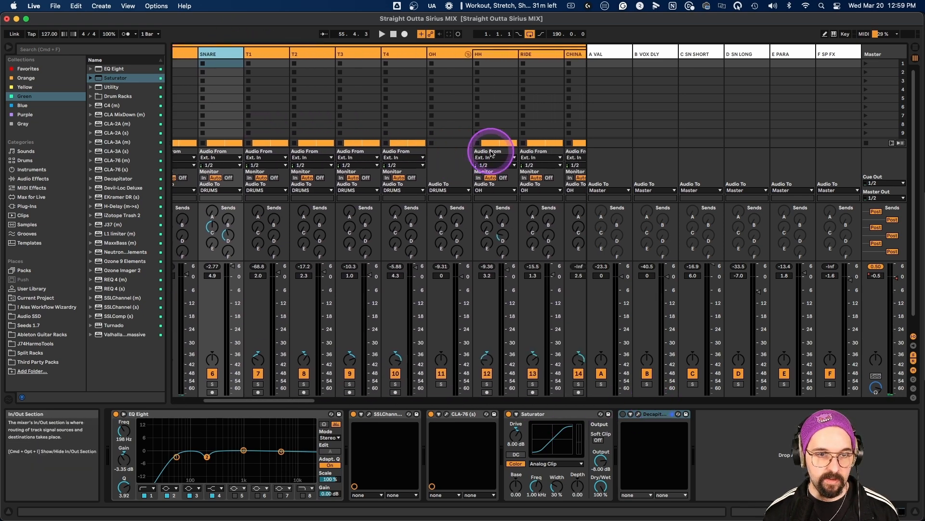
{"action": "scroll", "coordinate": [504, 126], "scroll_direction": "right", "scroll_amount": 16}
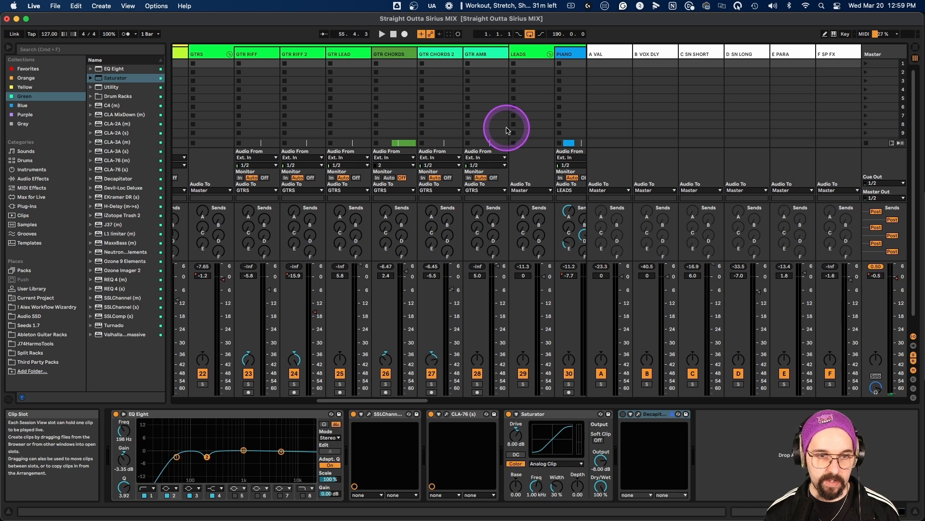
{"action": "scroll", "coordinate": [506, 131], "scroll_direction": "right", "scroll_amount": 3}
{"action": "scroll", "coordinate": [504, 129], "scroll_direction": "right", "scroll_amount": 4}
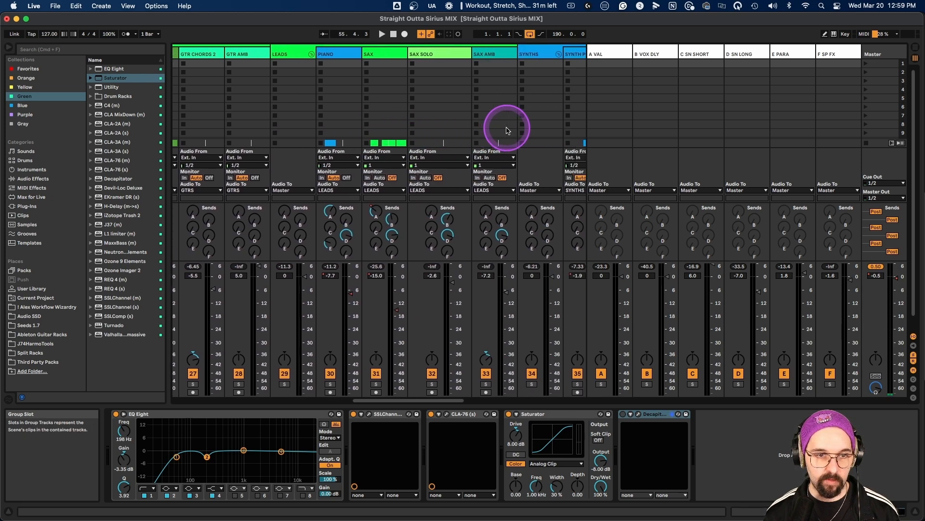
{"action": "scroll", "coordinate": [518, 83], "scroll_direction": "right", "scroll_amount": 2}
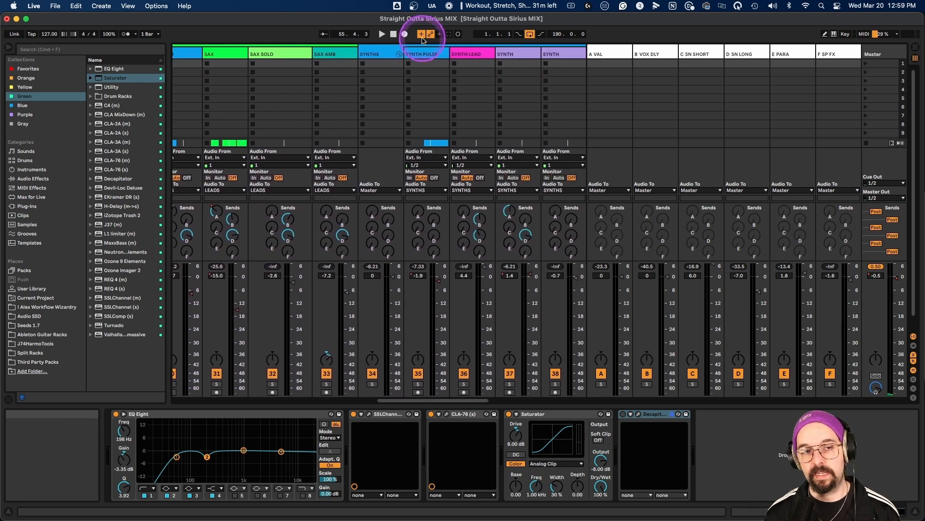
{"action": "scroll", "coordinate": [496, 99], "scroll_direction": "right", "scroll_amount": 2}
{"action": "scroll", "coordinate": [498, 104], "scroll_direction": "right", "scroll_amount": 2}
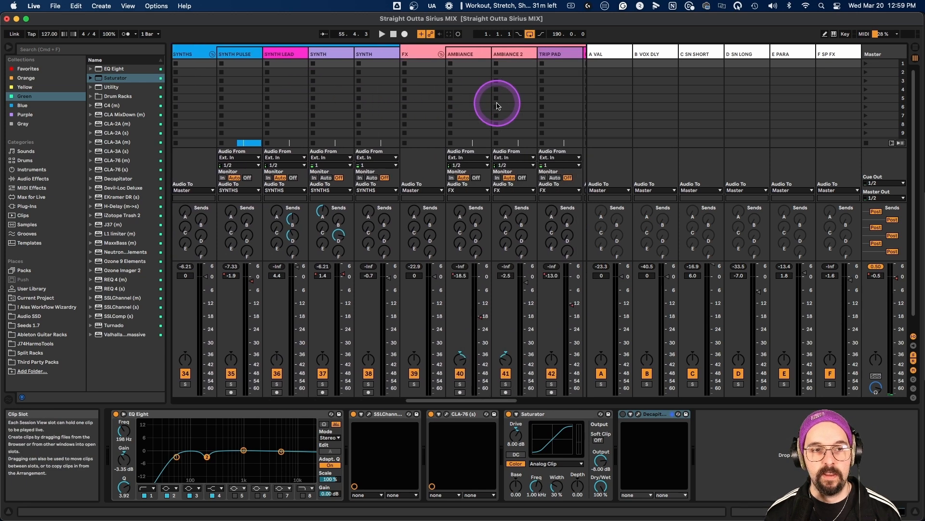
Switch to the Arrangement, unfold the Master track and show its Track Volume automation.
{"action": "scroll", "coordinate": [491, 90], "scroll_direction": "right", "scroll_amount": 2}
{"action": "scroll", "coordinate": [490, 90], "scroll_direction": "right", "scroll_amount": 1}
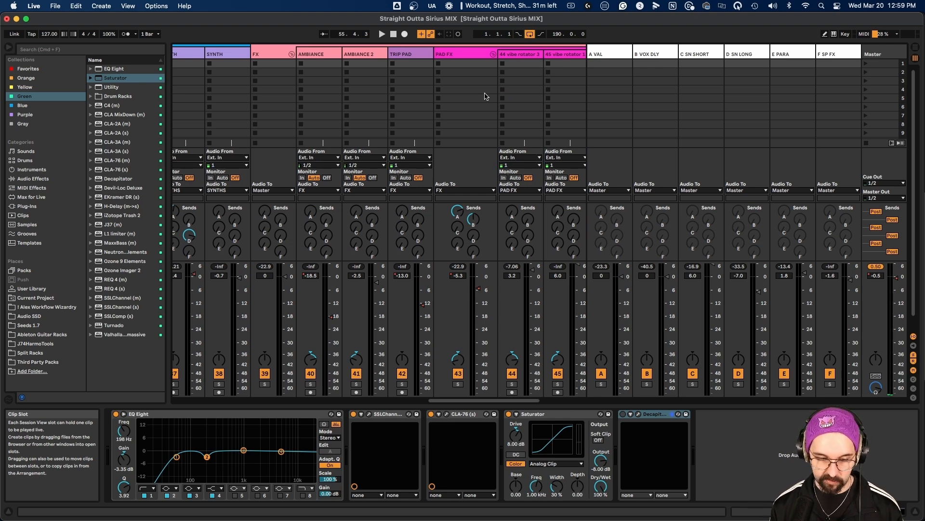
{"action": "key", "text": "Tab"}
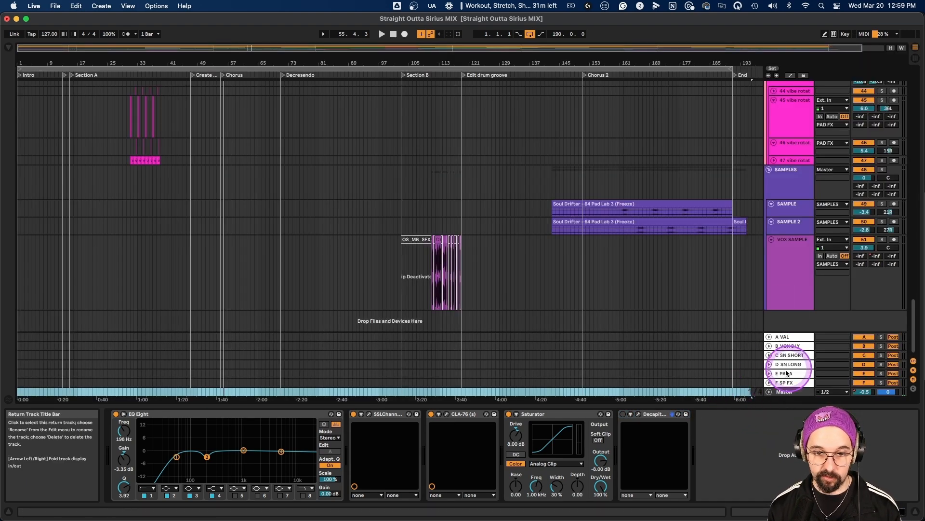
{"action": "left_click", "coordinate": [769, 392]}
{"action": "left_click", "coordinate": [770, 370]}
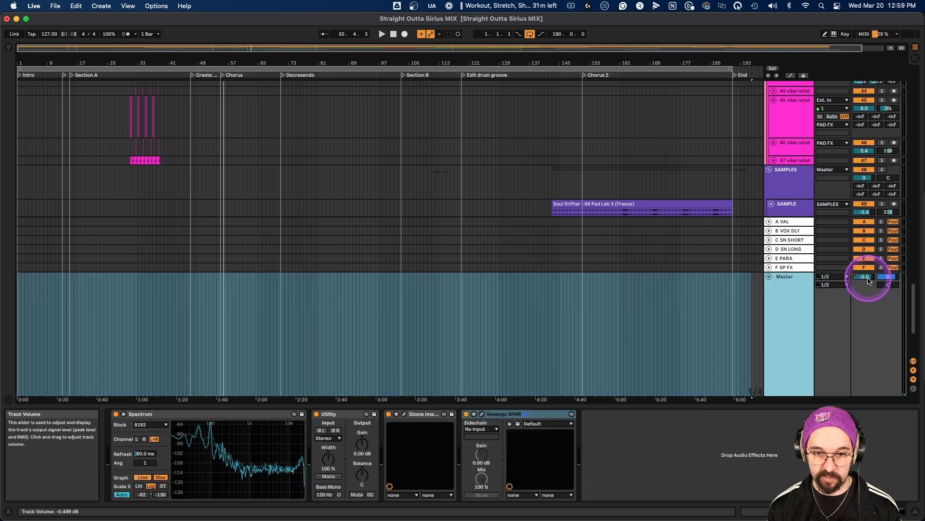
{"action": "key", "text": "a"}
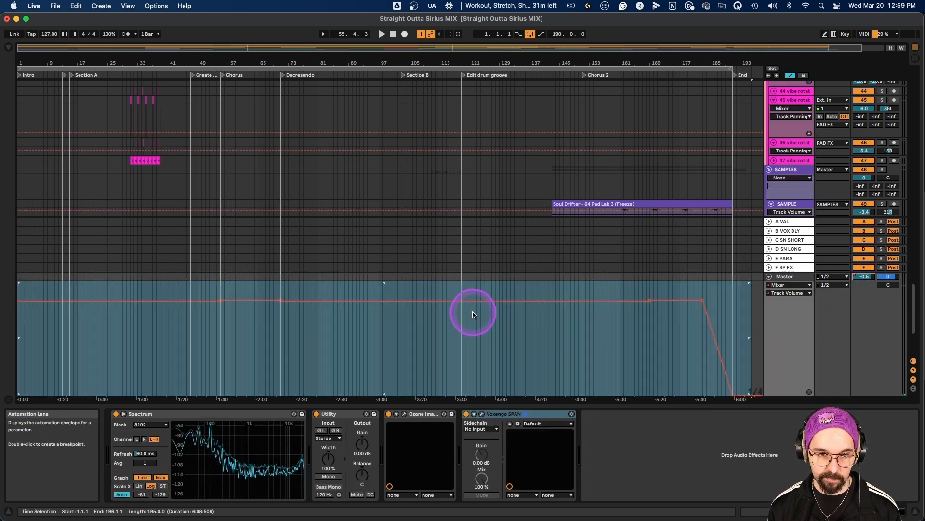
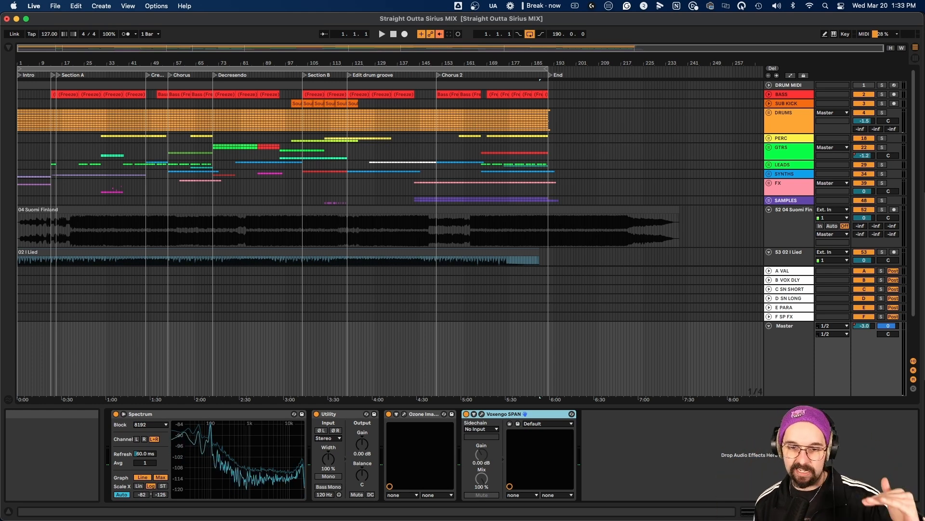
Look at the Master track and the two reference tracks, 04 Suomi Finland and 02 I Lied, below the SAMPLES group.
{"action": "left_click", "coordinate": [768, 348]}
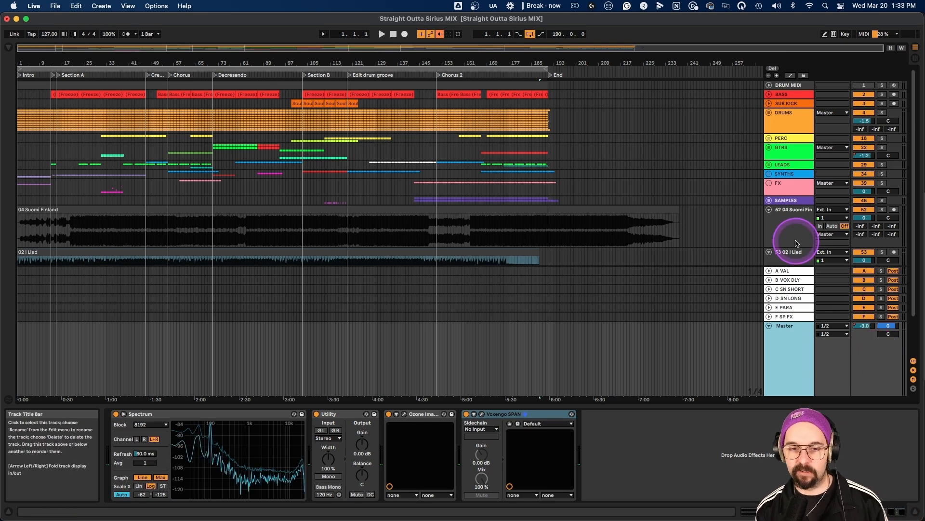
{"action": "scroll", "coordinate": [797, 243], "scroll_direction": "down", "scroll_amount": 3}
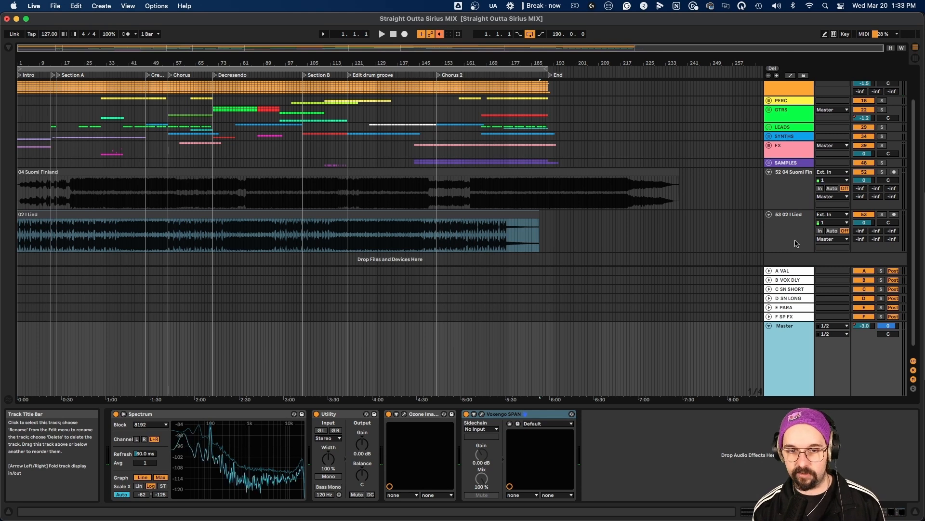
{"action": "left_click", "coordinate": [802, 188]}
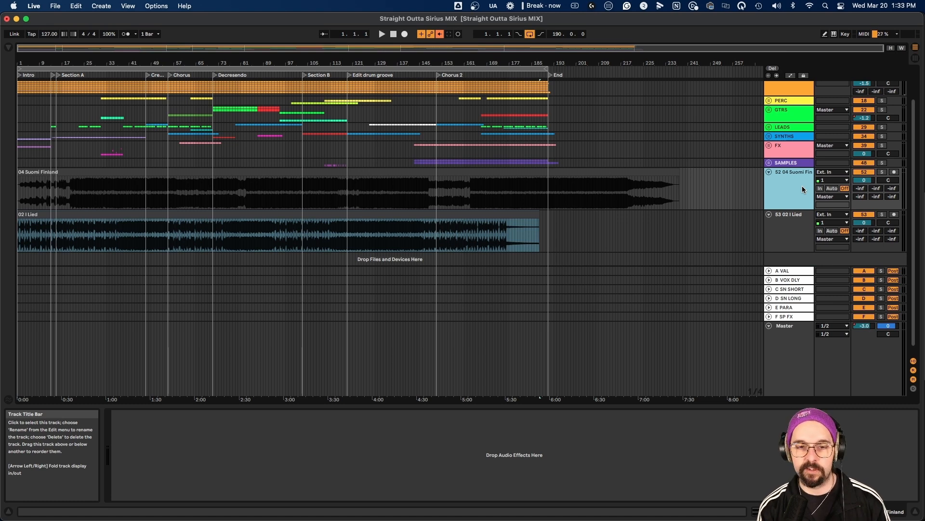
{"action": "left_click", "coordinate": [785, 218]}
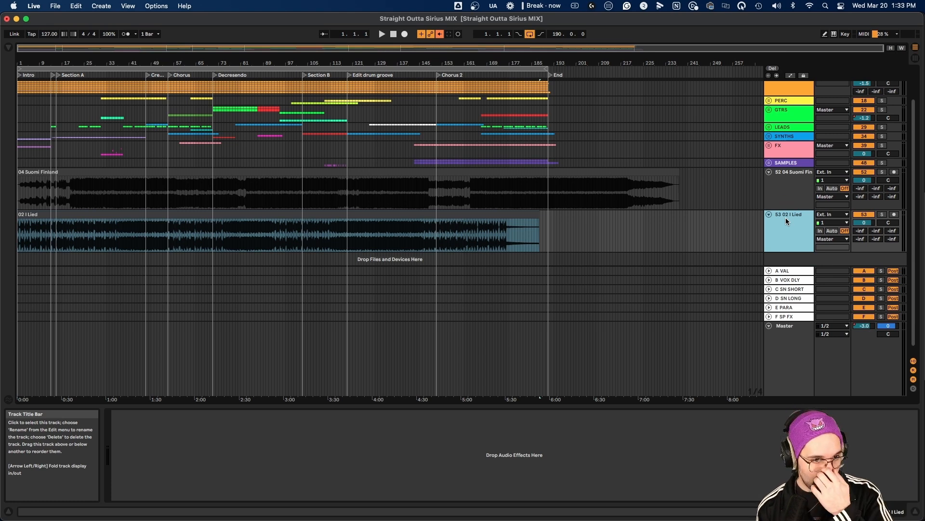
{"action": "left_click", "coordinate": [580, 176]}
{"action": "left_click", "coordinate": [524, 184]}
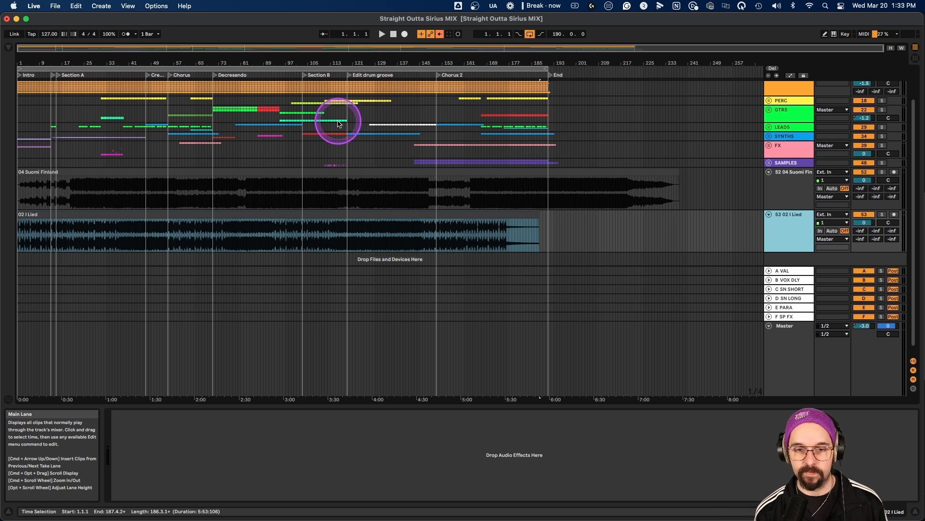
Deactivate both reference tracks, 04 Suomi Finland and 02 I Lied.
{"action": "left_click", "coordinate": [785, 194]}
{"action": "left_click", "coordinate": [783, 221]}
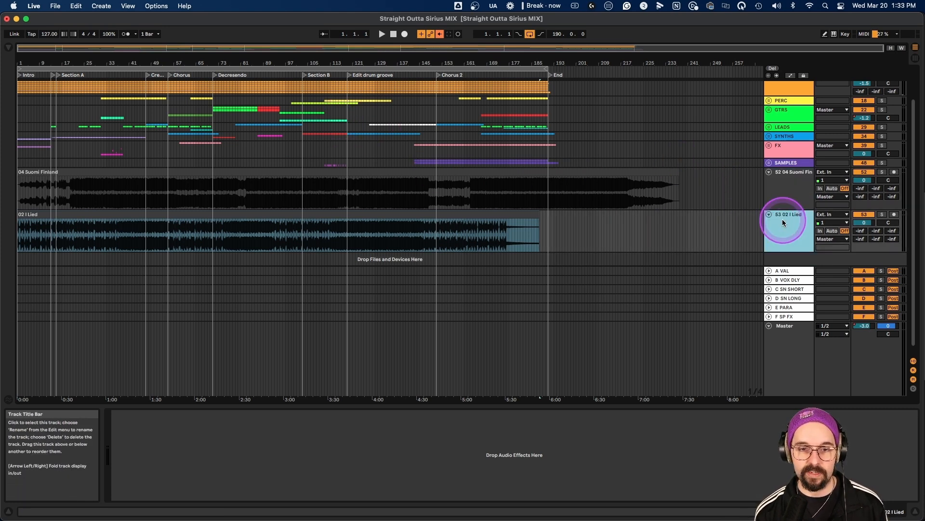
{"action": "left_click", "coordinate": [863, 172]}
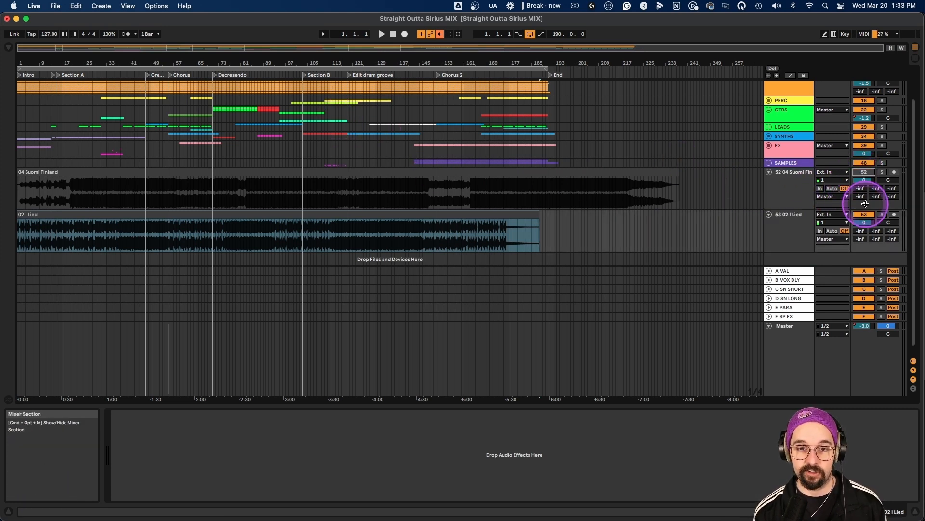
{"action": "left_click", "coordinate": [864, 214]}
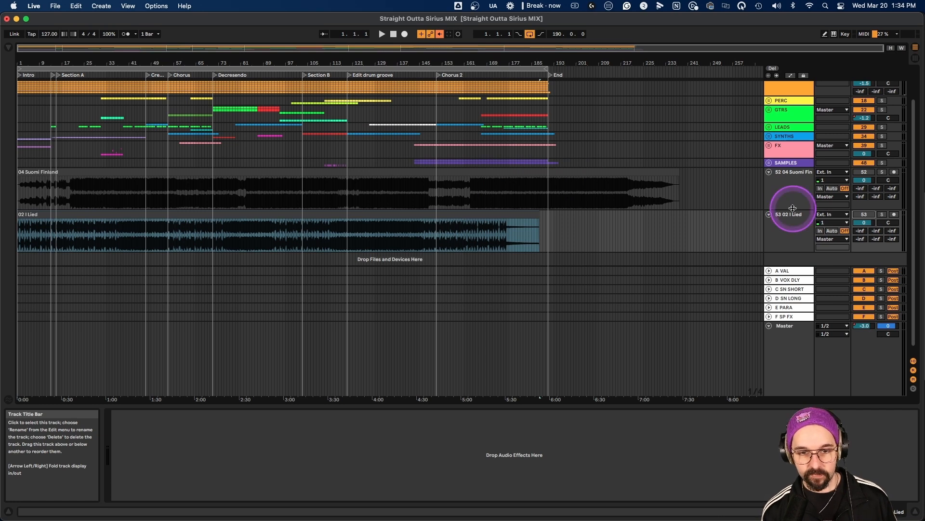
Show the Master track's device chain and point out the two reference clips, selecting the 02 I Lied clip.
{"action": "left_click", "coordinate": [791, 337]}
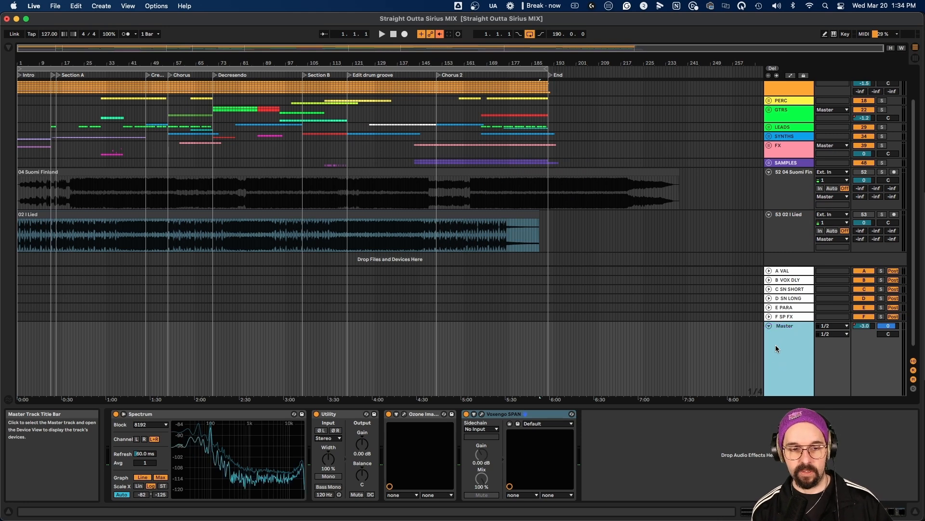
{"action": "left_click", "coordinate": [770, 346]}
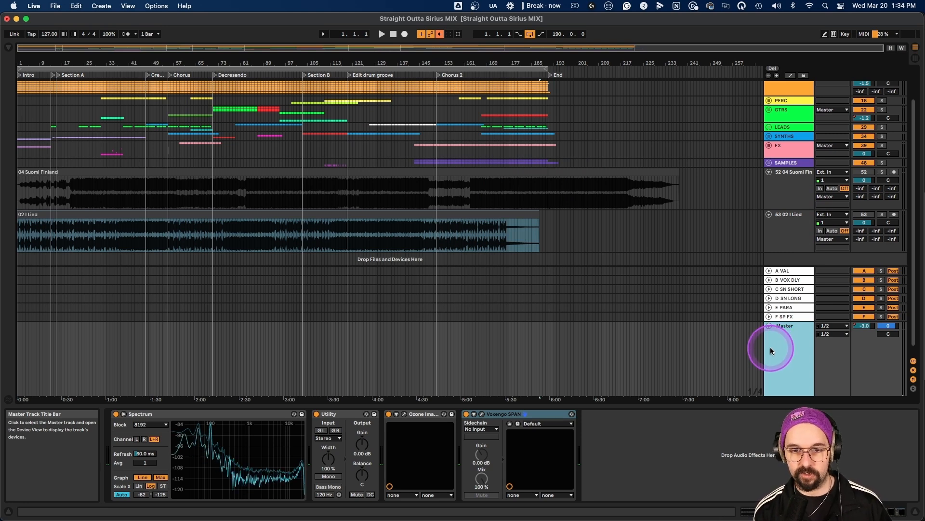
{"action": "left_click", "coordinate": [785, 192]}
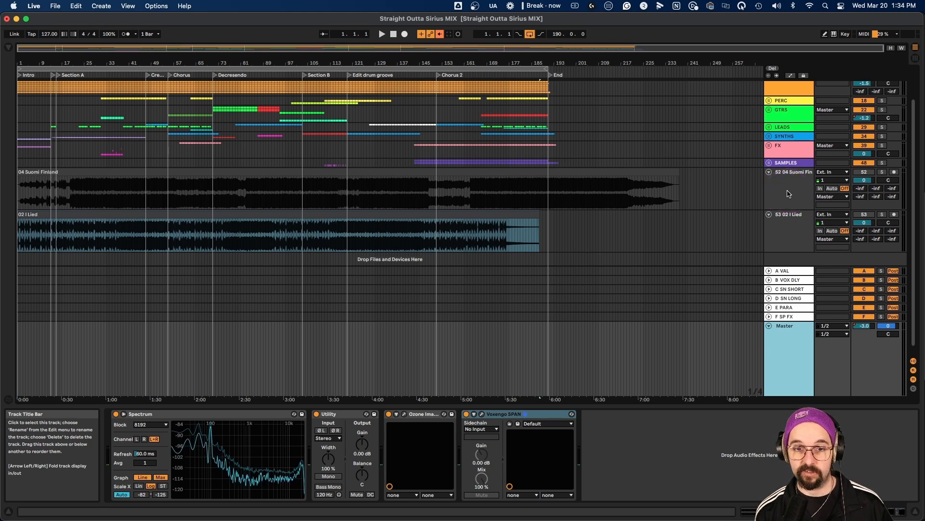
{"action": "left_click", "coordinate": [865, 201]}
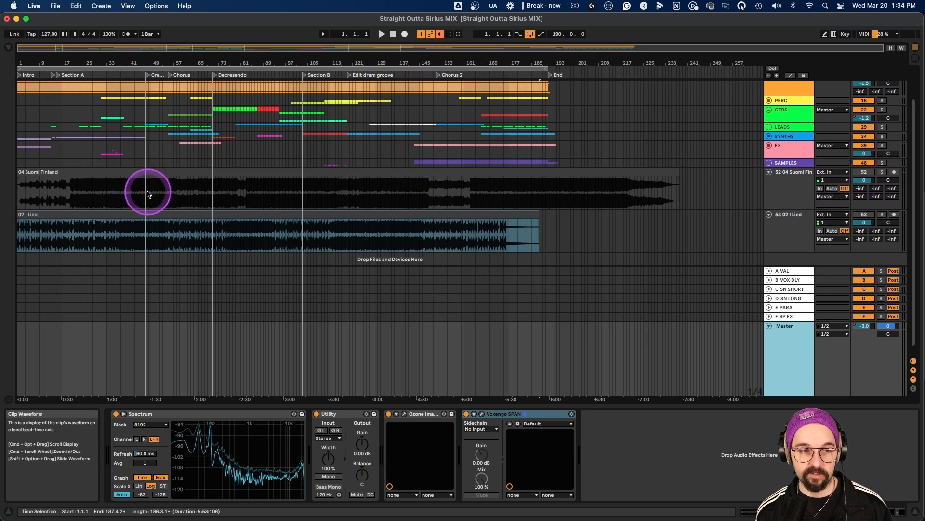
{"action": "left_click", "coordinate": [135, 259]}
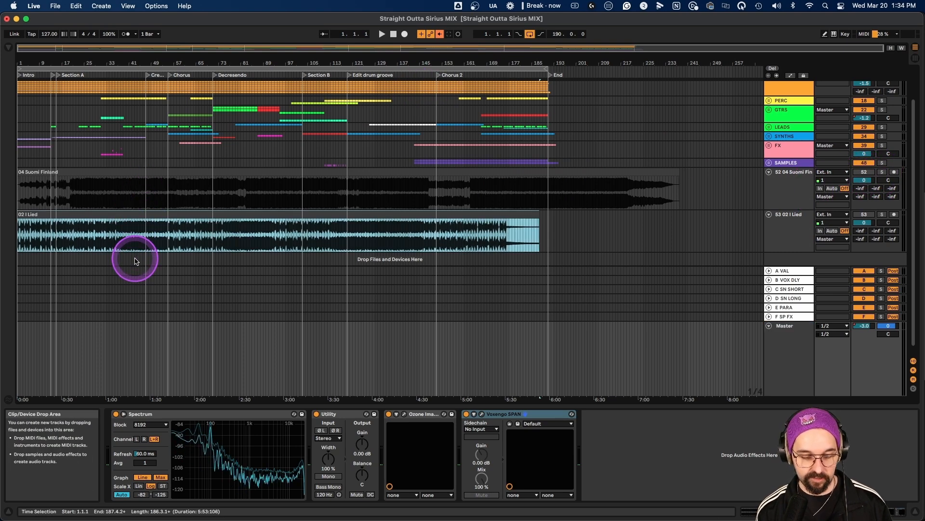
Check the Master level in the Session View mixer while playing the song's beginning and its Chorus section.
{"action": "key", "text": "Tab"}
{"action": "left_click", "coordinate": [893, 289]}
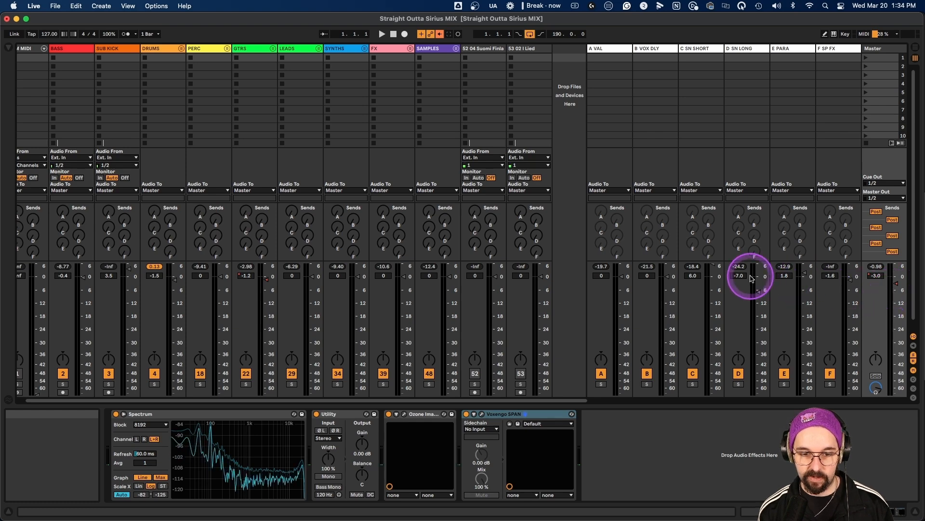
{"action": "key", "text": "space"}
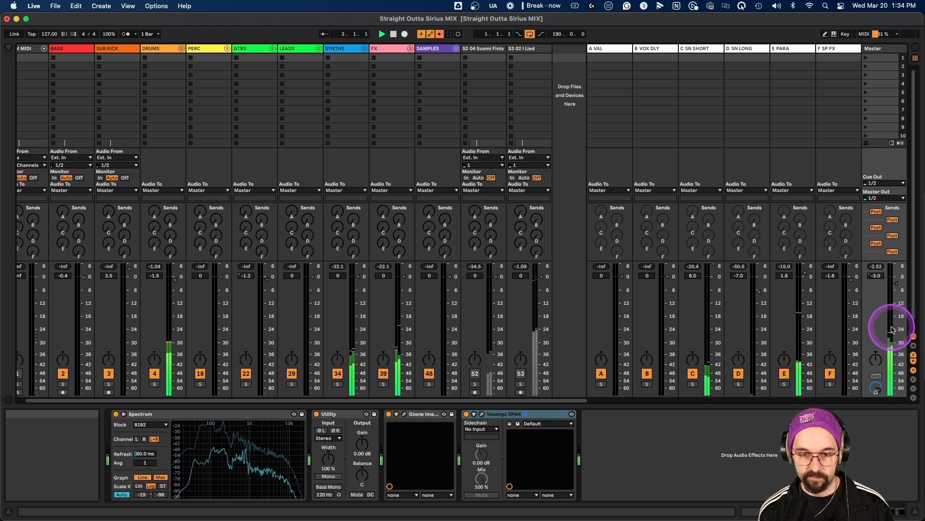
{"action": "key", "text": "Tab"}
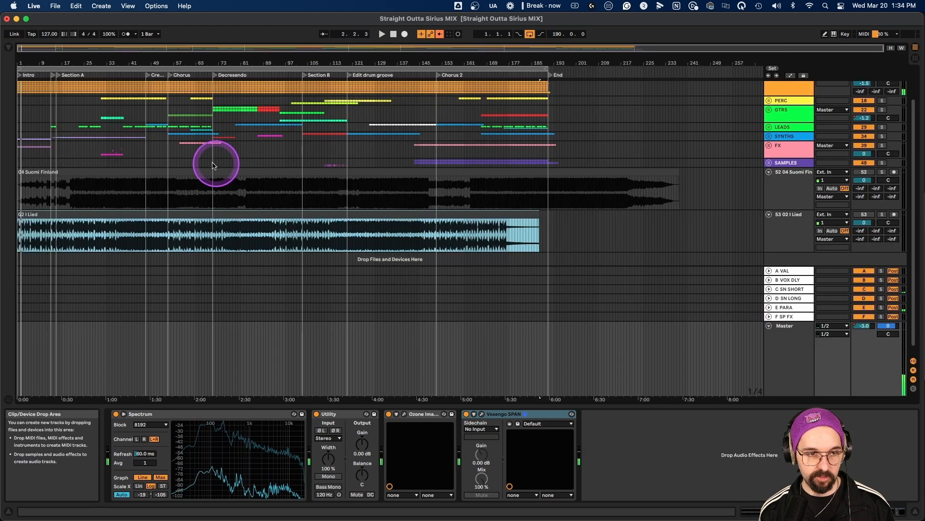
{"action": "left_click", "coordinate": [176, 162]}
{"action": "key", "text": "space"}
{"action": "key", "text": "Tab"}
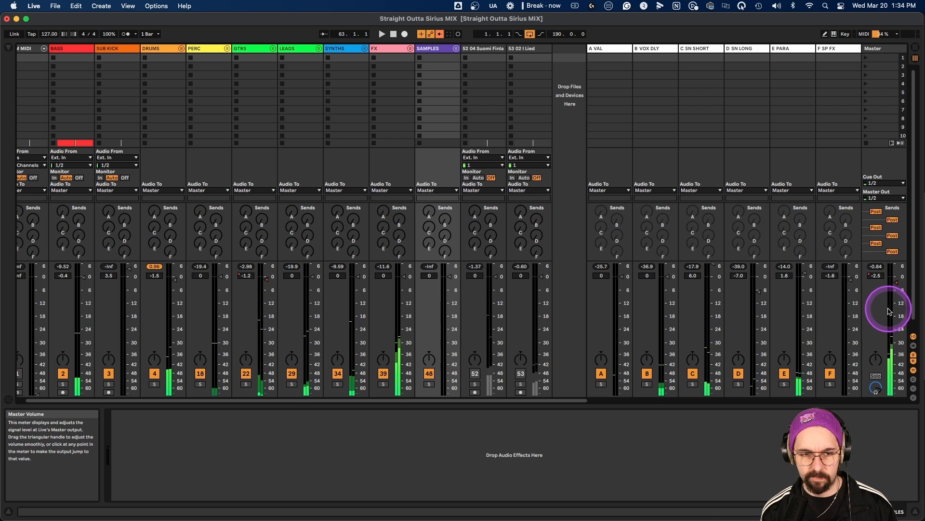
During playback, lower the reference tracks' volumes: 04 Suomi Finland to -7.0 dB and 02 I Lied to -9.2 dB.
{"action": "left_click", "coordinate": [475, 49]}
{"action": "left_click", "coordinate": [519, 48]}
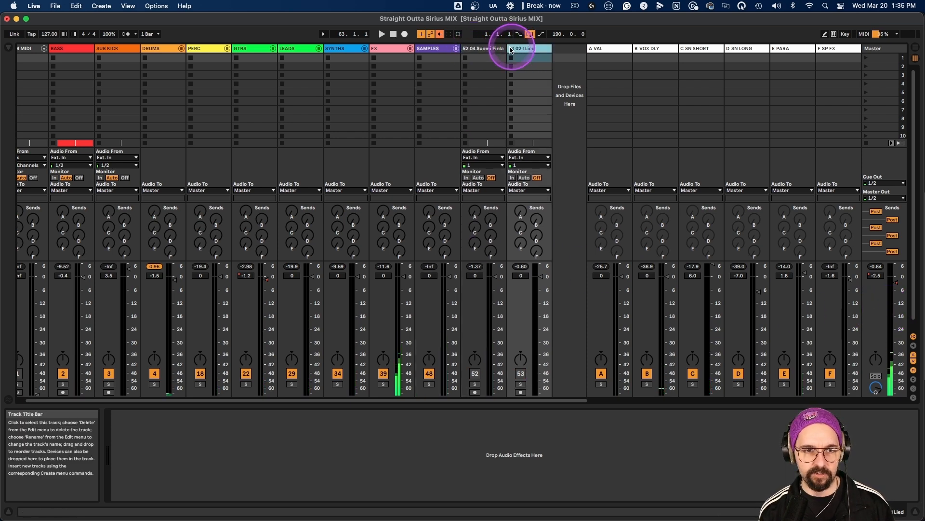
{"action": "left_click", "coordinate": [498, 64]}
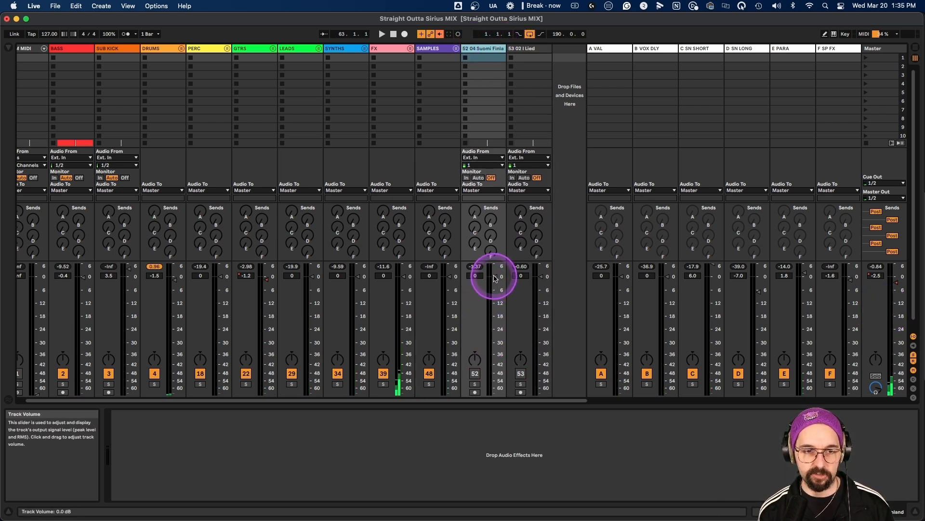
{"action": "key", "text": "space"}
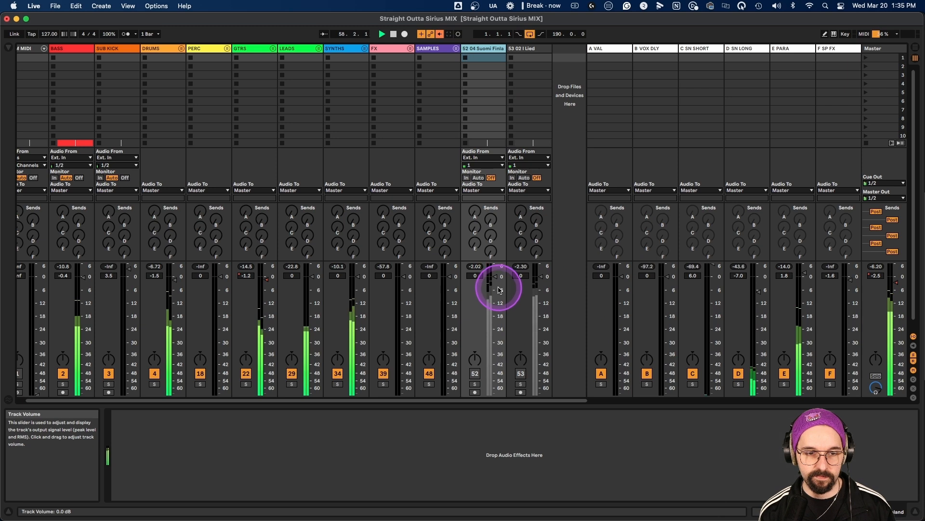
{"action": "left_click_drag", "start_coordinate": [500, 290], "coordinate": [495, 276]}
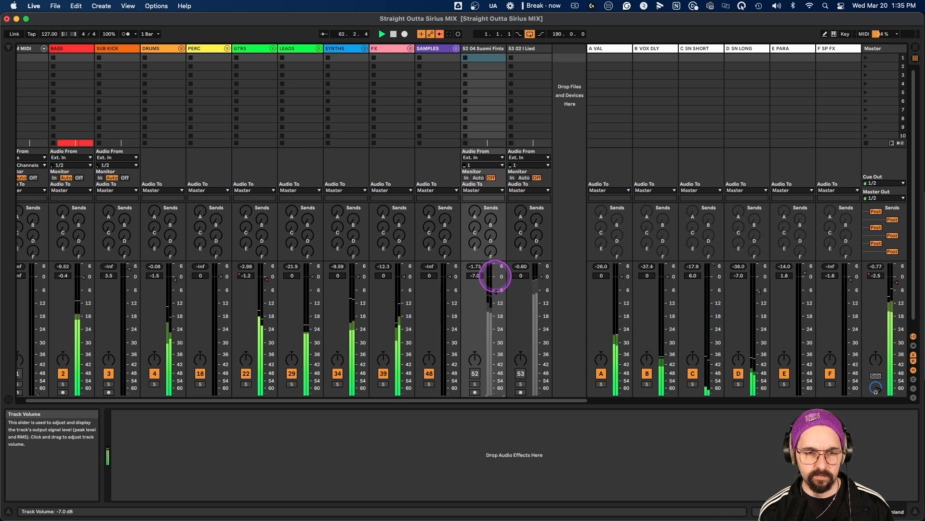
{"action": "left_click_drag", "start_coordinate": [542, 274], "coordinate": [541, 277]}
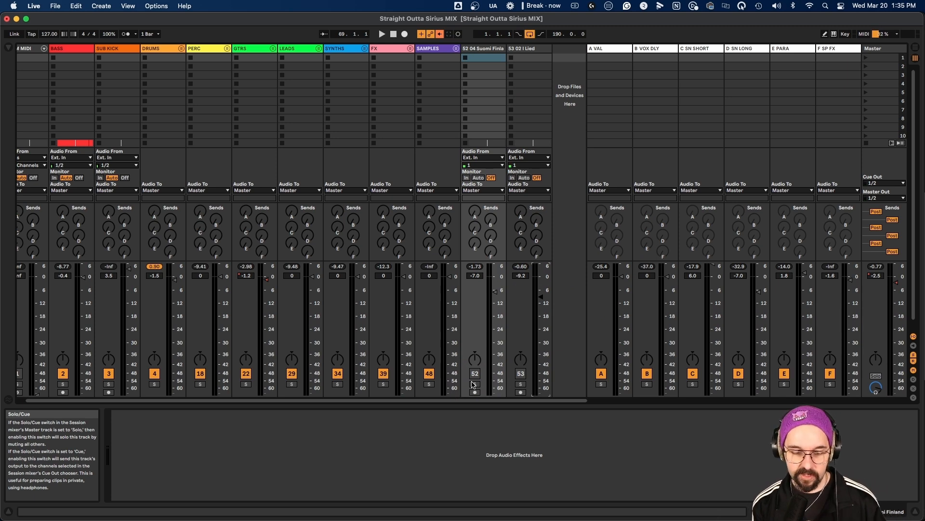
Audition the level-matched 04 Suomi Finland reference against the mix using its solo state.
{"action": "left_click", "coordinate": [475, 384]}
{"action": "left_click", "coordinate": [647, 306]}
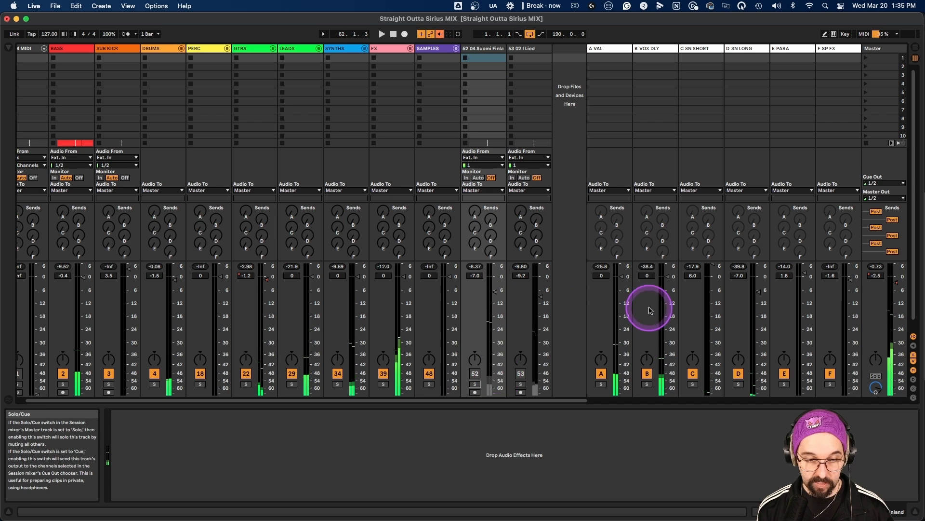
{"action": "left_click", "coordinate": [600, 303]}
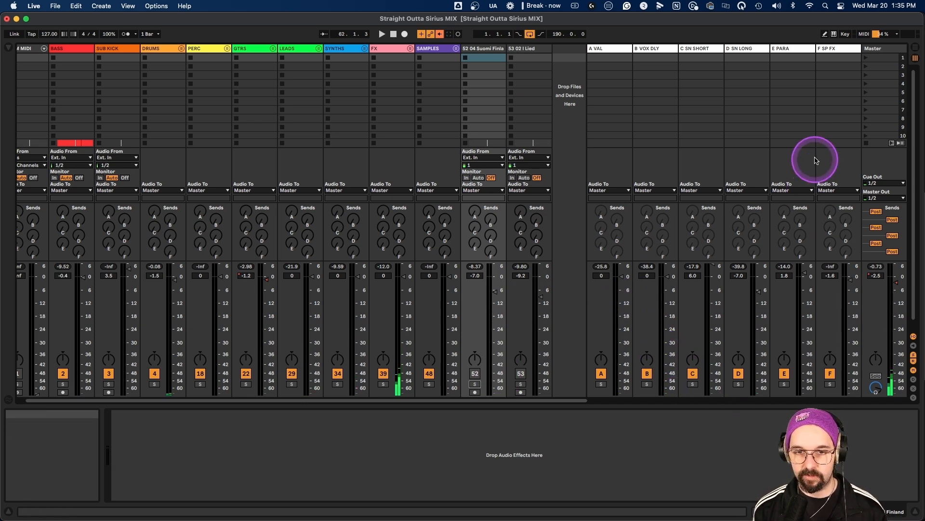
Show the Master track's devices and open the Voxengo SPAN analyzer window.
{"action": "left_click", "coordinate": [878, 50]}
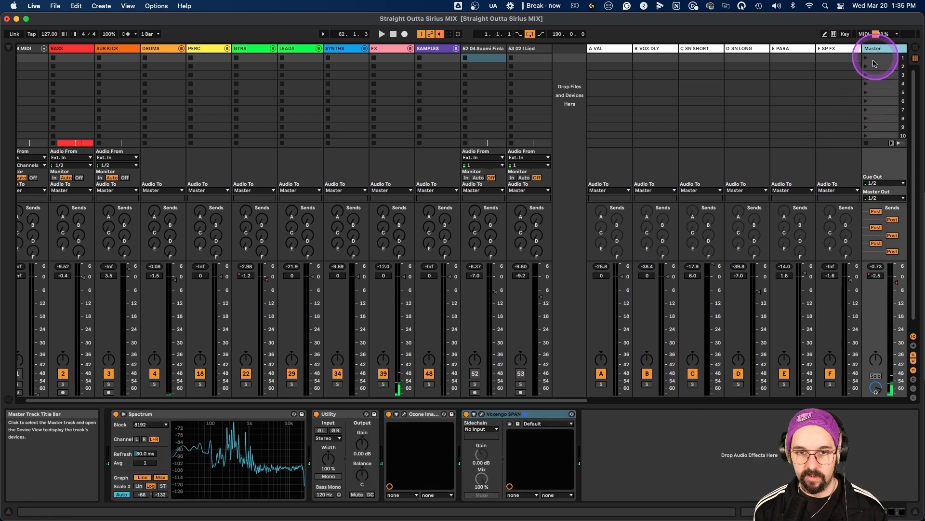
{"action": "left_click", "coordinate": [496, 414]}
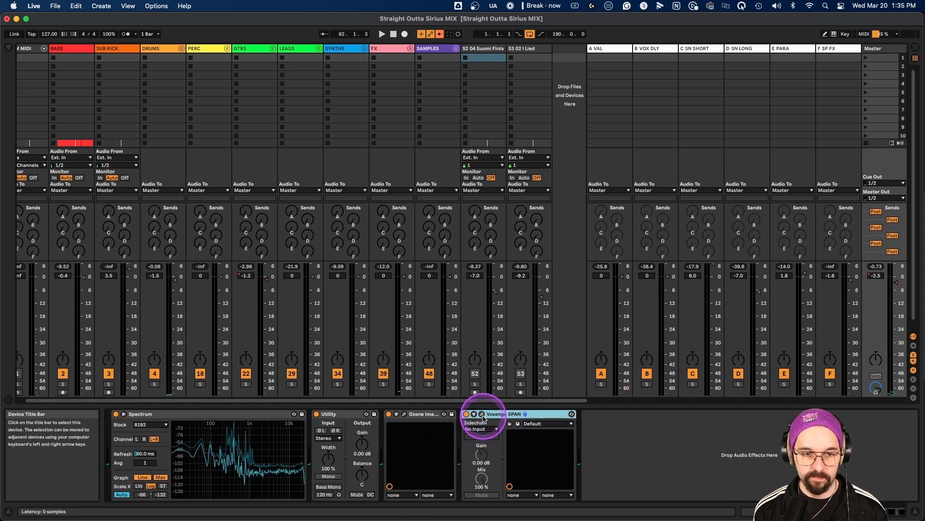
{"action": "left_click", "coordinate": [482, 414]}
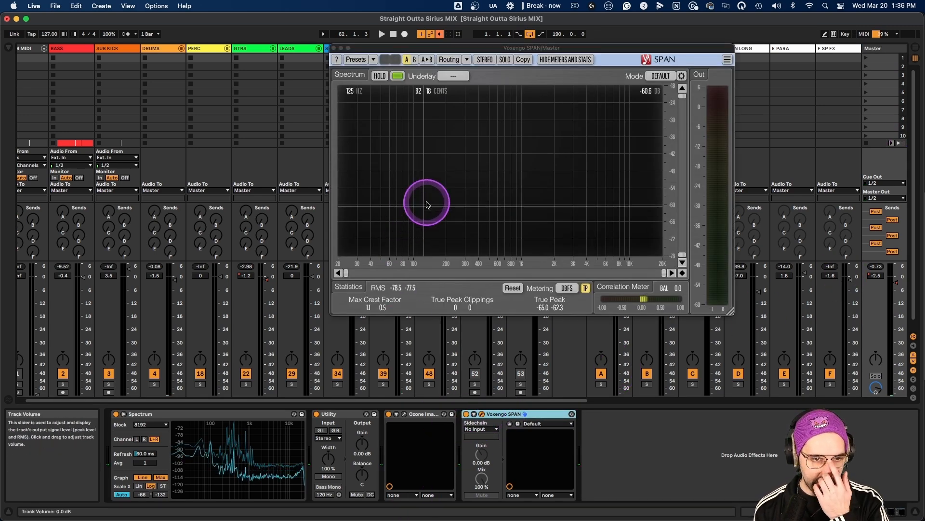
Assign SPAN's input channels IN3 to IN6 to 3, 4, 5 and 6 in its Channel Routing, and close the analyzer.
{"action": "left_click", "coordinate": [467, 59]}
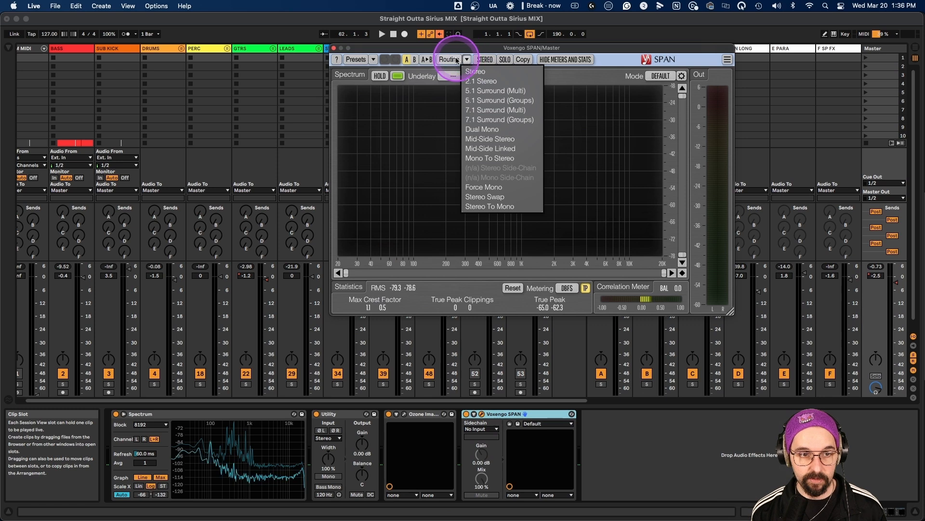
{"action": "left_click", "coordinate": [453, 59]}
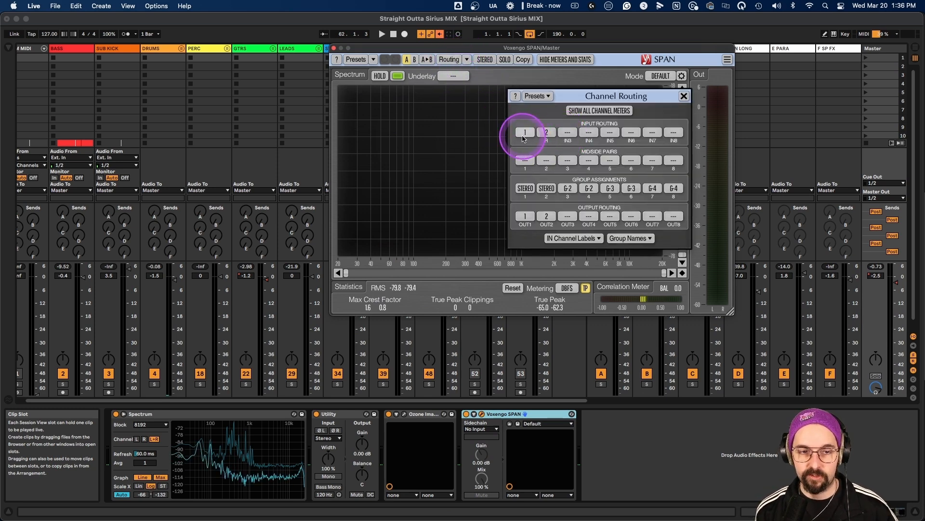
{"action": "left_click", "coordinate": [567, 132]}
{"action": "left_click", "coordinate": [574, 147]}
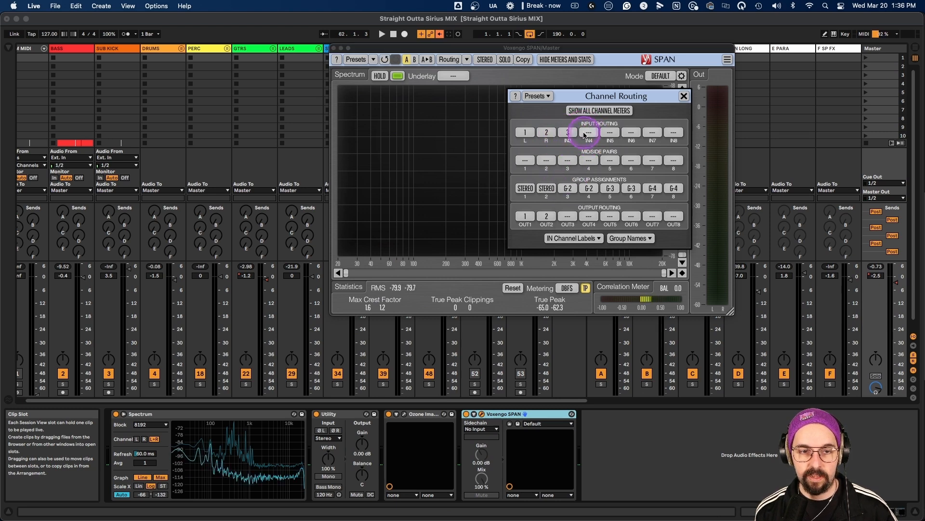
{"action": "left_click", "coordinate": [588, 132]}
{"action": "left_click", "coordinate": [584, 179]}
{"action": "left_click", "coordinate": [609, 132]}
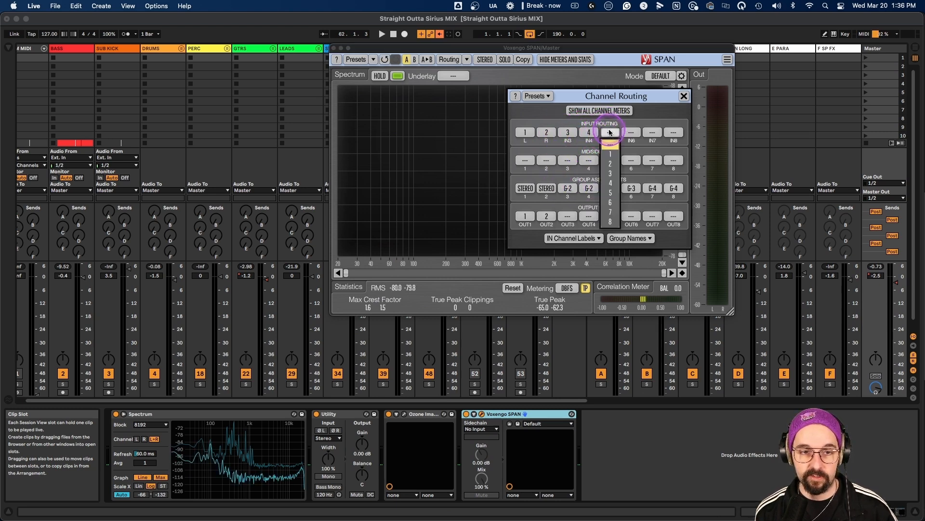
{"action": "left_click", "coordinate": [611, 188]}
{"action": "left_click", "coordinate": [631, 132]}
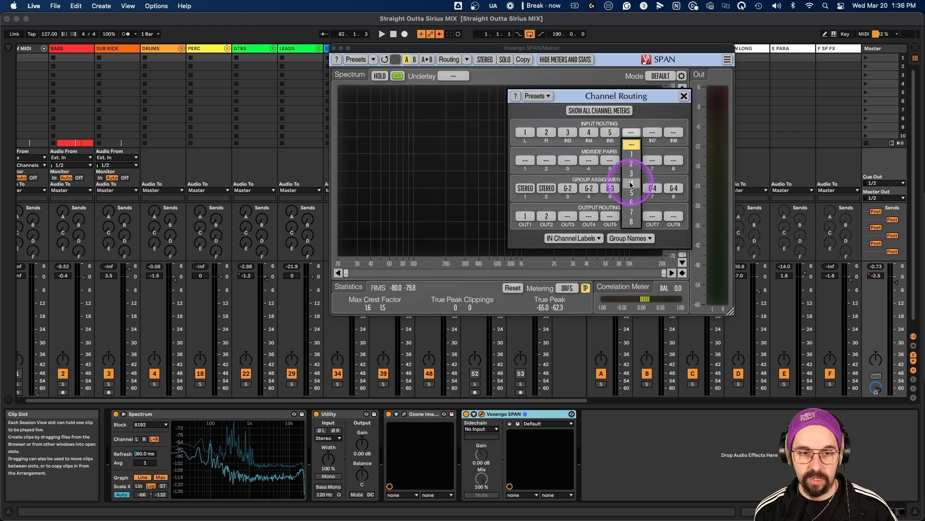
{"action": "left_click", "coordinate": [630, 199]}
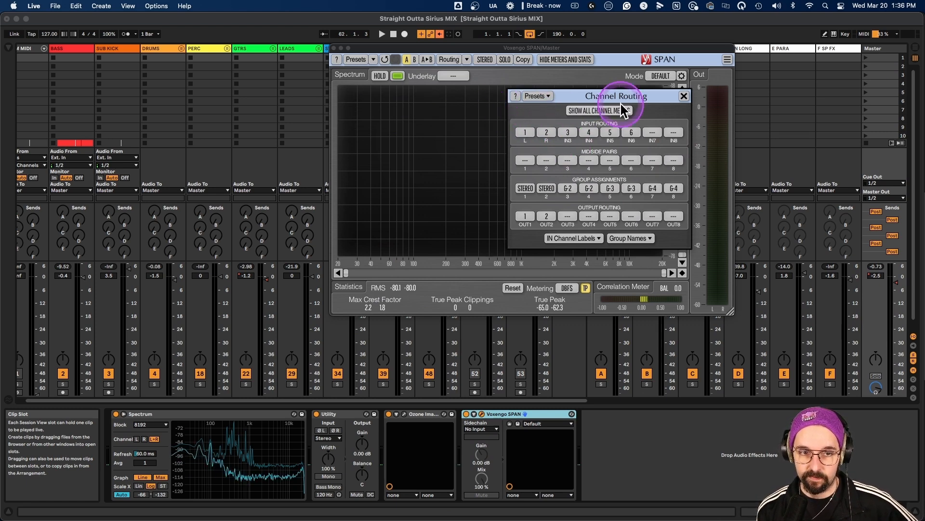
{"action": "left_click", "coordinate": [684, 97]}
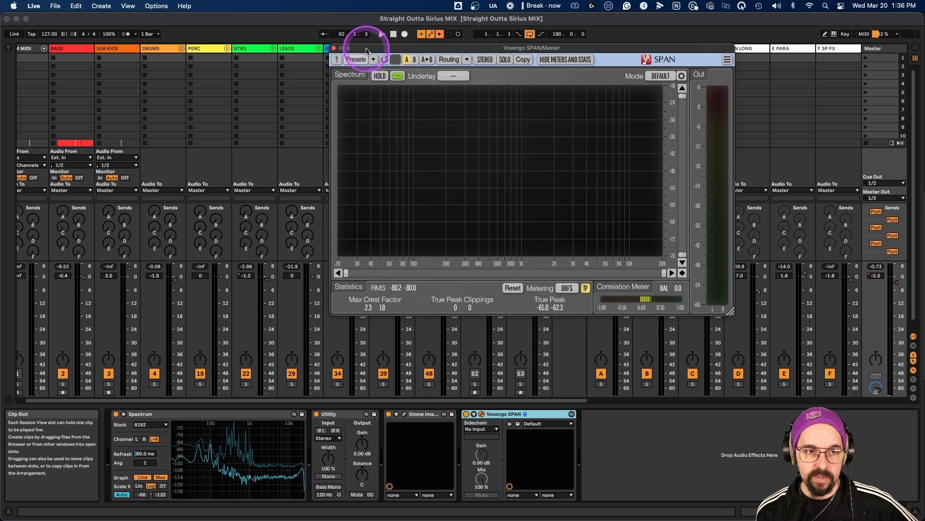
{"action": "left_click", "coordinate": [335, 48]}
Route the 04 Suomi Finland reference track's audio output to the Master's 3/4-Voxengo SPAN input.
{"action": "left_click", "coordinate": [474, 59]}
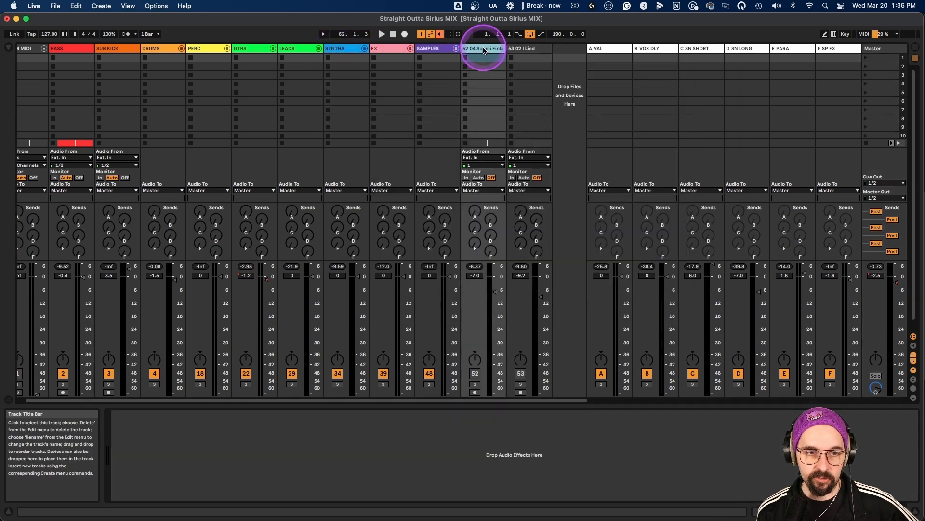
{"action": "left_click", "coordinate": [496, 191]}
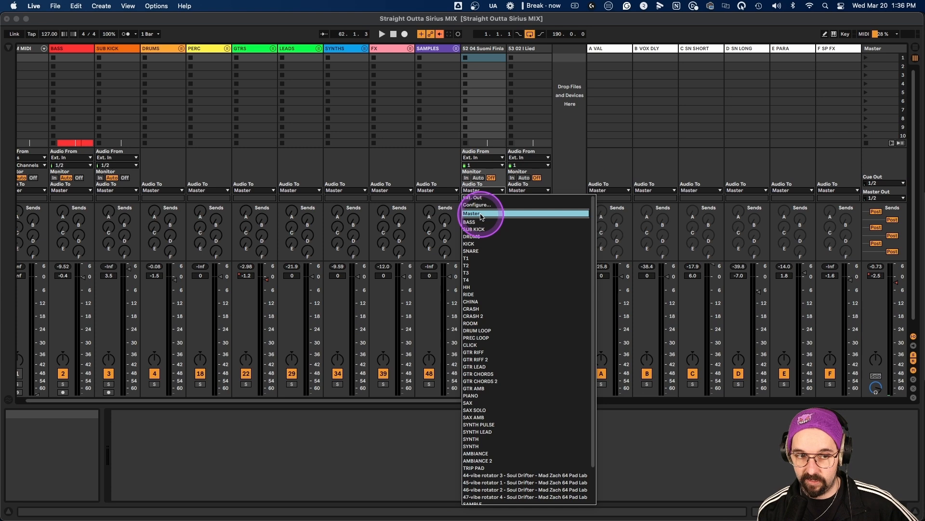
{"action": "scroll", "coordinate": [497, 231], "scroll_direction": "down", "scroll_amount": 2}
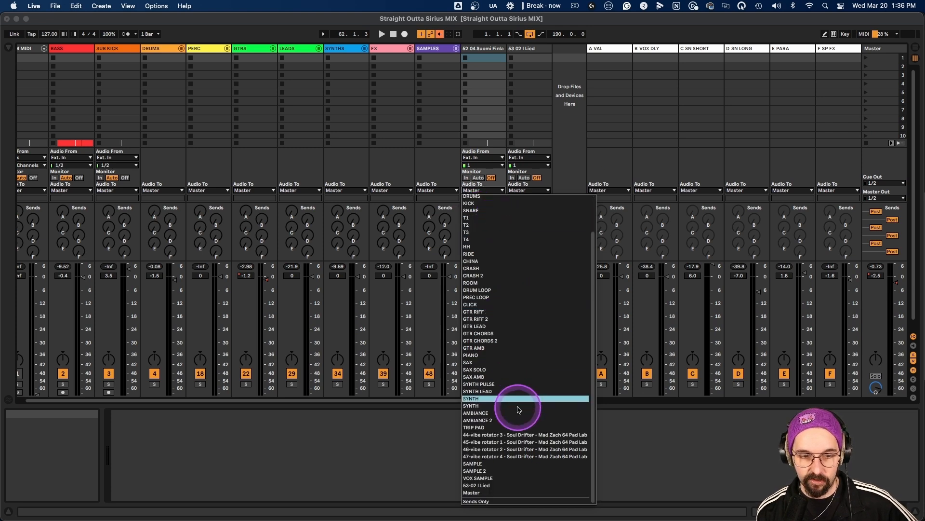
{"action": "left_click", "coordinate": [510, 493]}
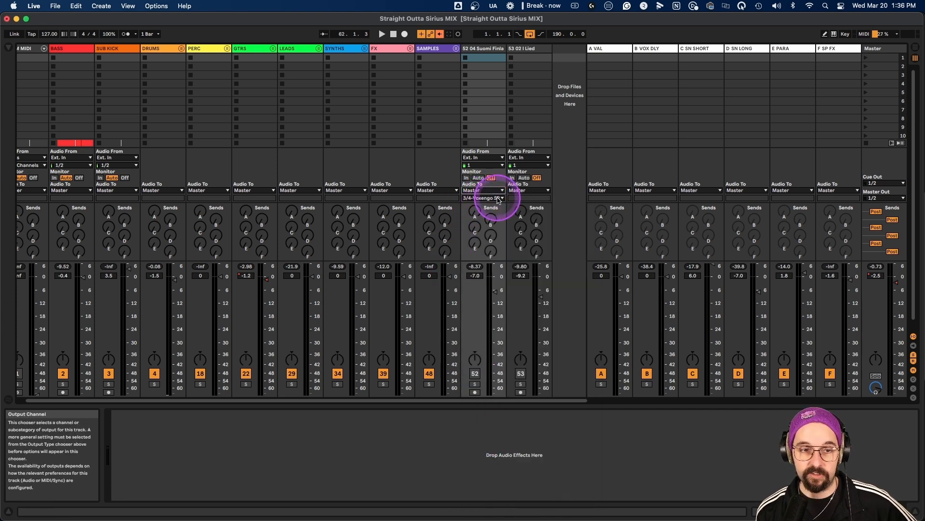
{"action": "left_click", "coordinate": [475, 199]}
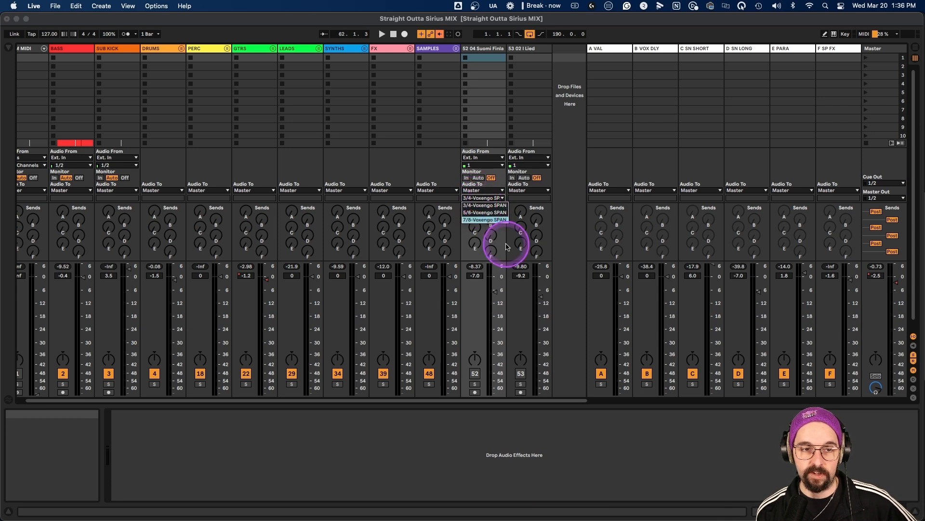
{"action": "left_click", "coordinate": [596, 502]}
Route the 02 I Lied reference track's audio output to the Master's 5/6-Voxengo SPAN input.
{"action": "left_click", "coordinate": [481, 50]}
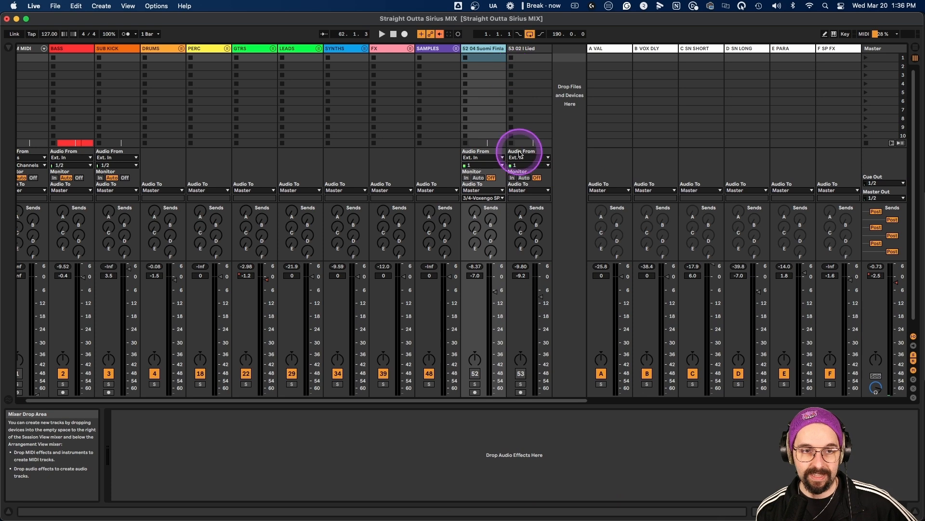
{"action": "left_click", "coordinate": [530, 50]}
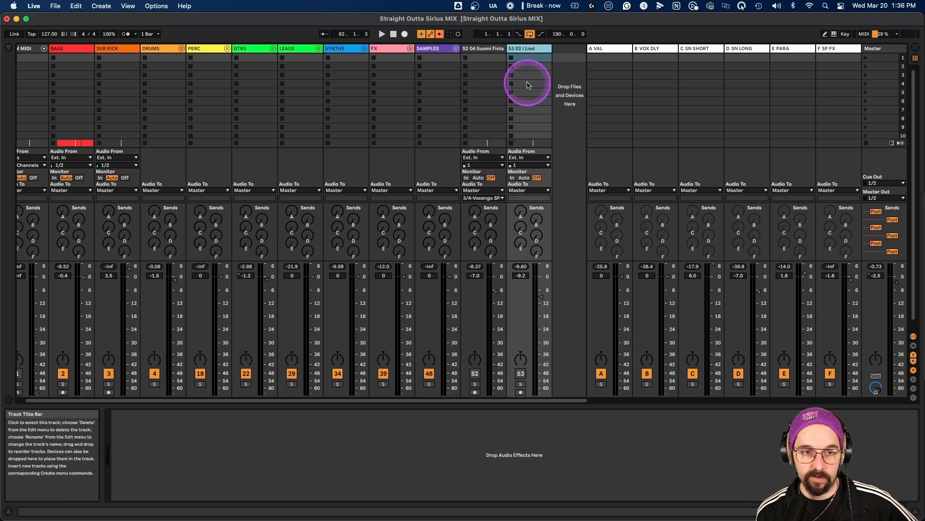
{"action": "left_click", "coordinate": [530, 190]}
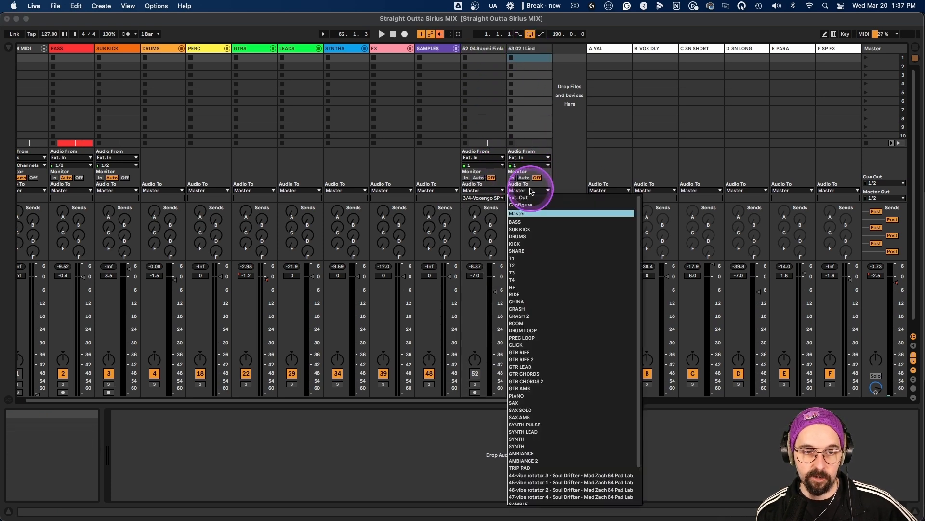
{"action": "scroll", "coordinate": [555, 360], "scroll_direction": "down", "scroll_amount": 3}
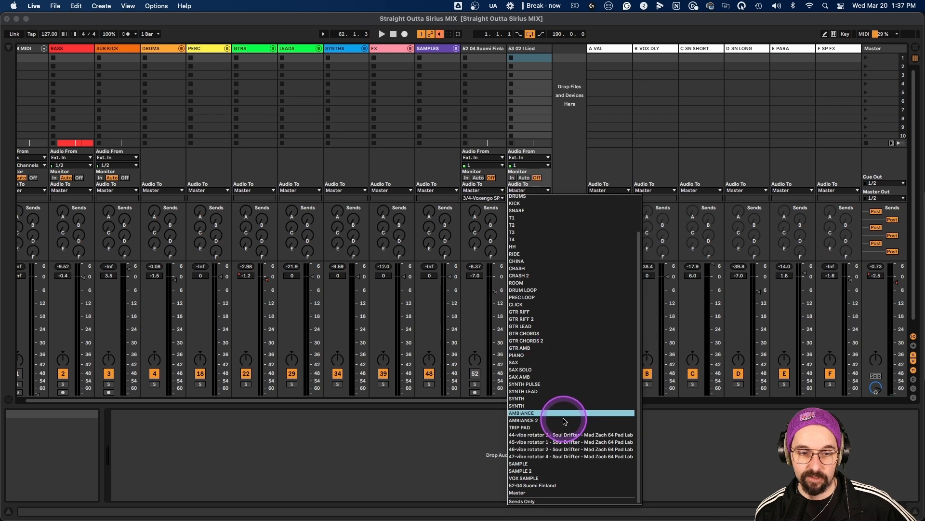
{"action": "left_click", "coordinate": [553, 492]}
{"action": "left_click", "coordinate": [532, 198]}
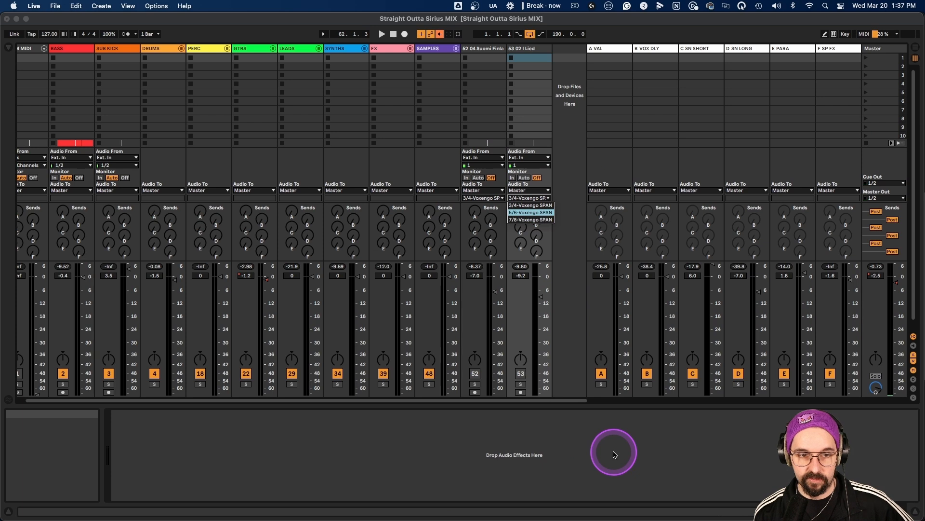
{"action": "key", "text": "Return"}
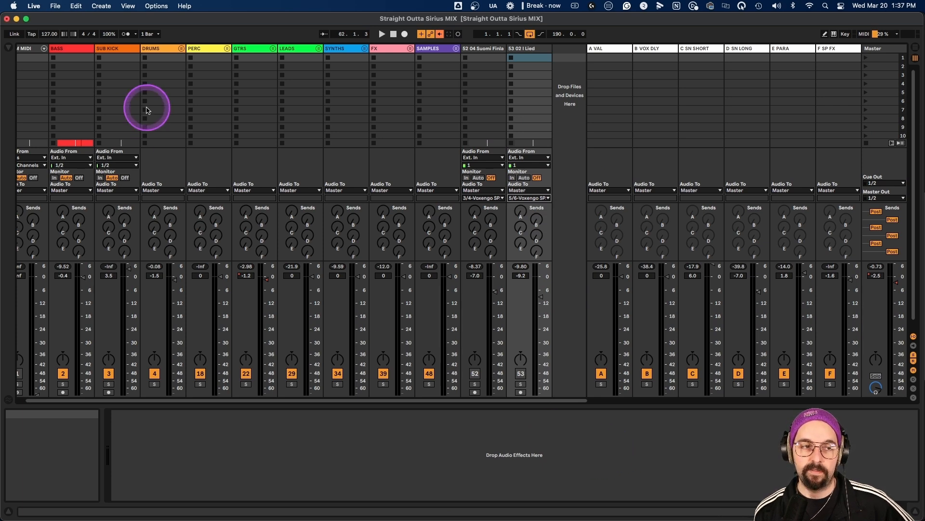
Reopen Voxengo SPAN from the Master, play the song briefly, and set the spectrum underlay to G-2.
{"action": "left_click", "coordinate": [871, 50]}
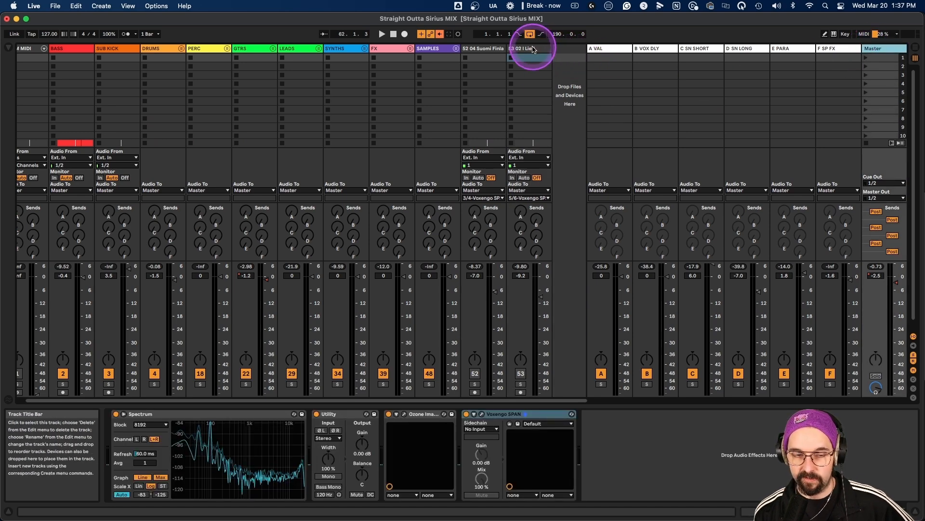
{"action": "left_click", "coordinate": [482, 416]}
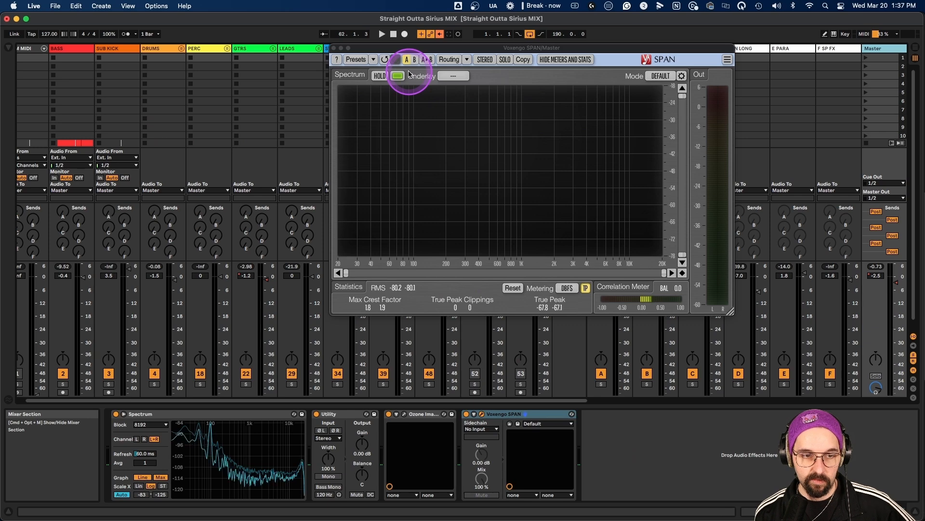
{"action": "key", "text": "space"}
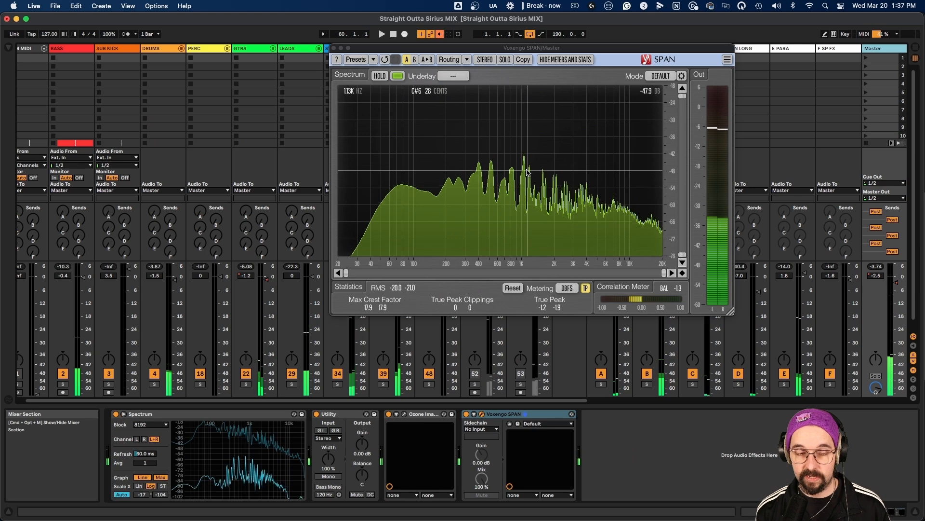
{"action": "left_click", "coordinate": [448, 75]}
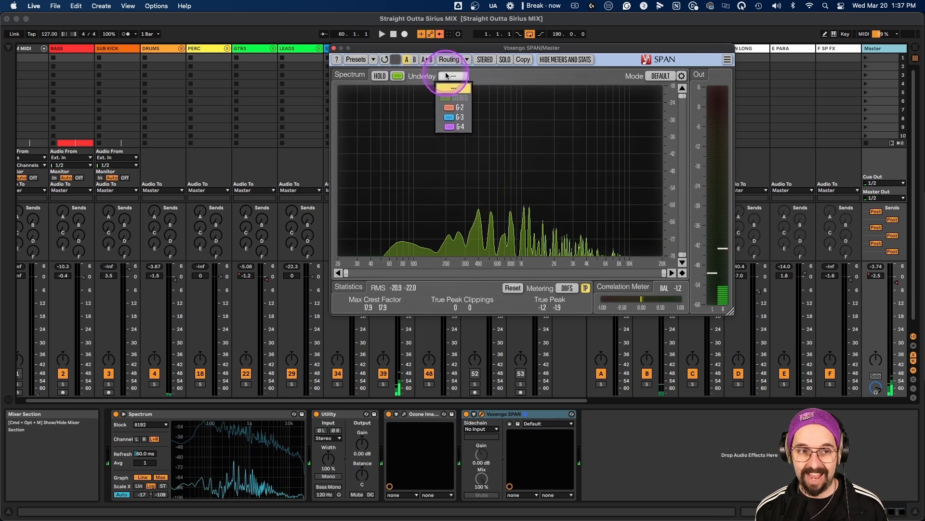
{"action": "left_click", "coordinate": [449, 109]}
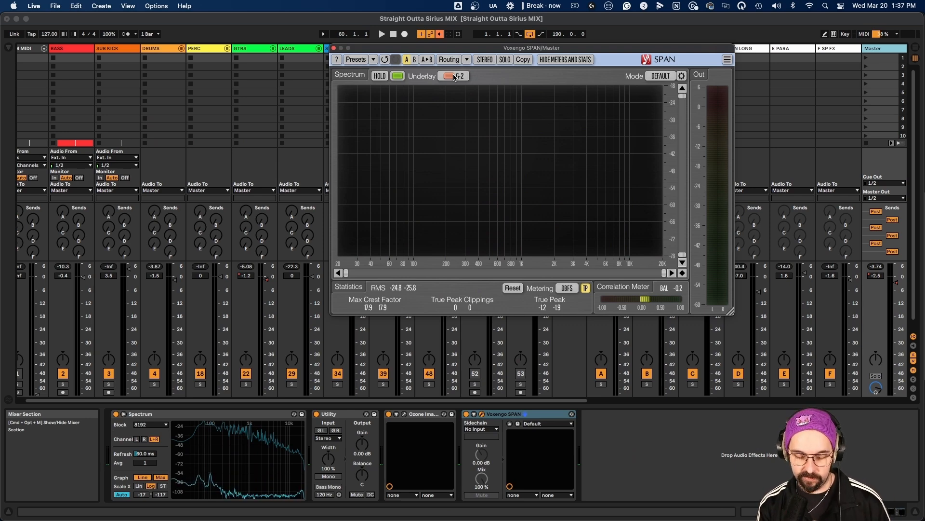
Play the song with the underlay set, and check SPAN's spectrum colour choices and channel routing.
{"action": "key", "text": "space"}
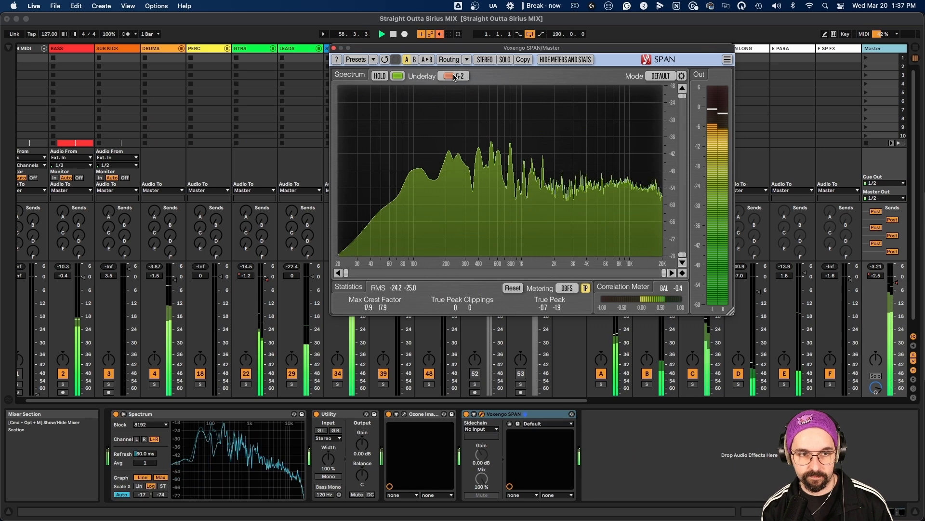
{"action": "left_click", "coordinate": [425, 85]}
{"action": "left_click", "coordinate": [397, 75]}
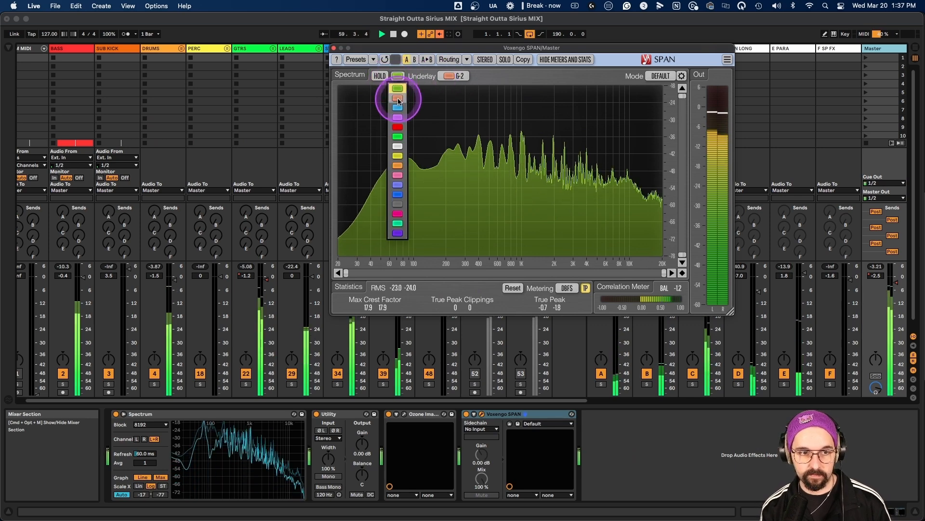
{"action": "left_click", "coordinate": [398, 102]}
{"action": "left_click", "coordinate": [398, 76]}
{"action": "left_click", "coordinate": [398, 86]}
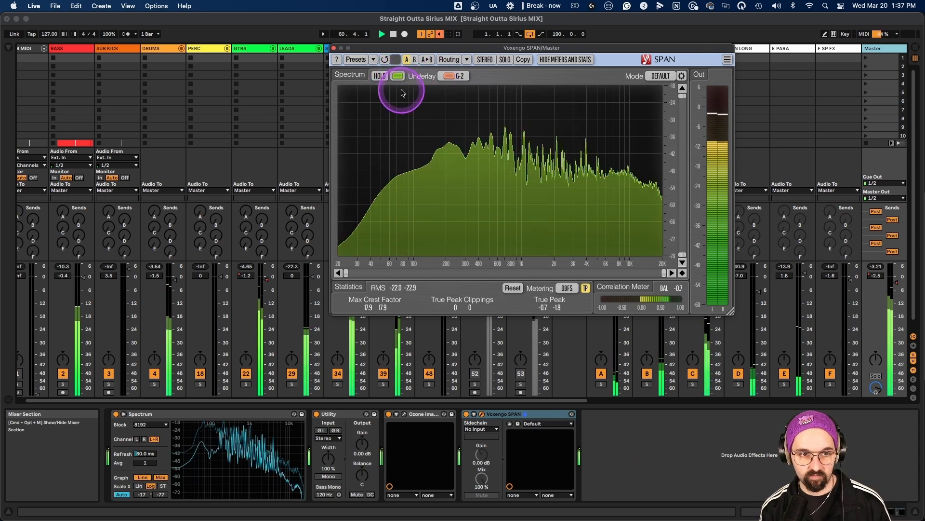
{"action": "left_click", "coordinate": [467, 60]}
{"action": "left_click", "coordinate": [576, 78]}
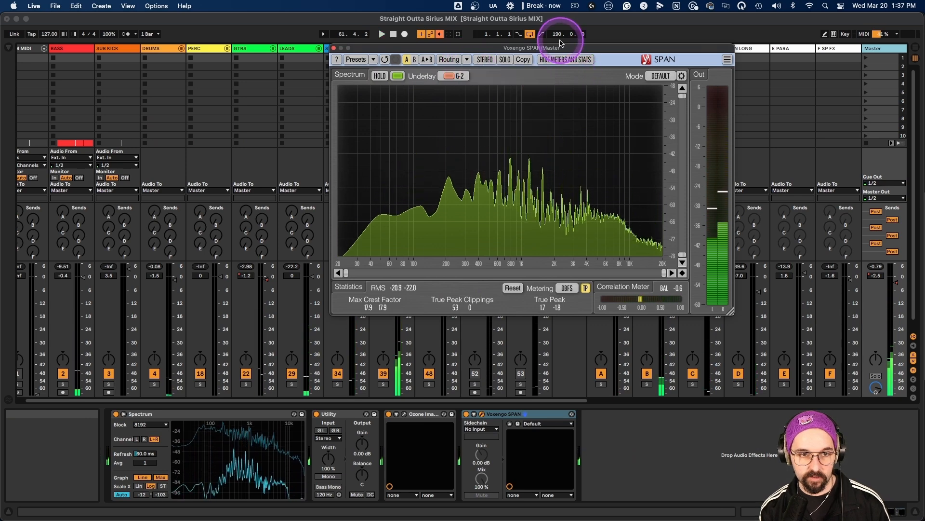
Move the SPAN window clear of the reference tracks, activate 04 Suomi Finland and 02 I Lied, and play the song.
{"action": "left_click_drag", "start_coordinate": [563, 48], "coordinate": [324, 46]}
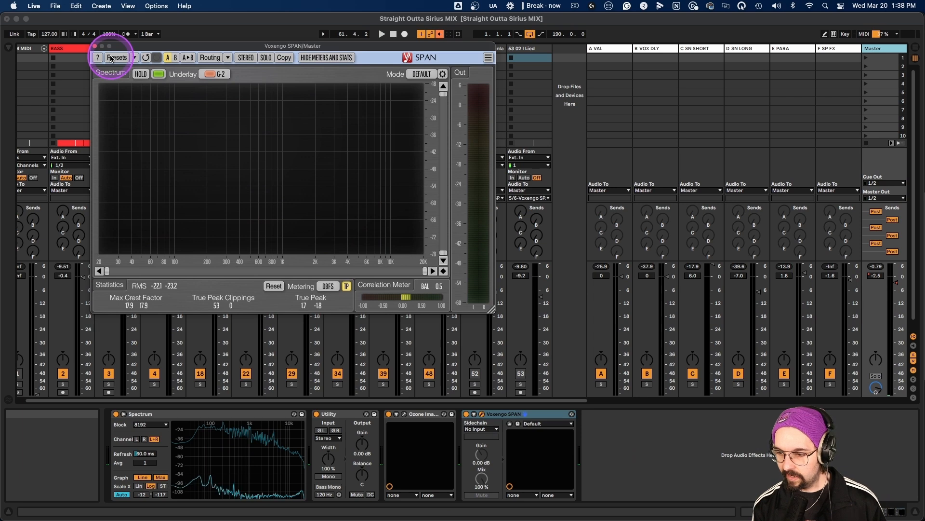
{"action": "left_click_drag", "start_coordinate": [130, 46], "coordinate": [72, 35]}
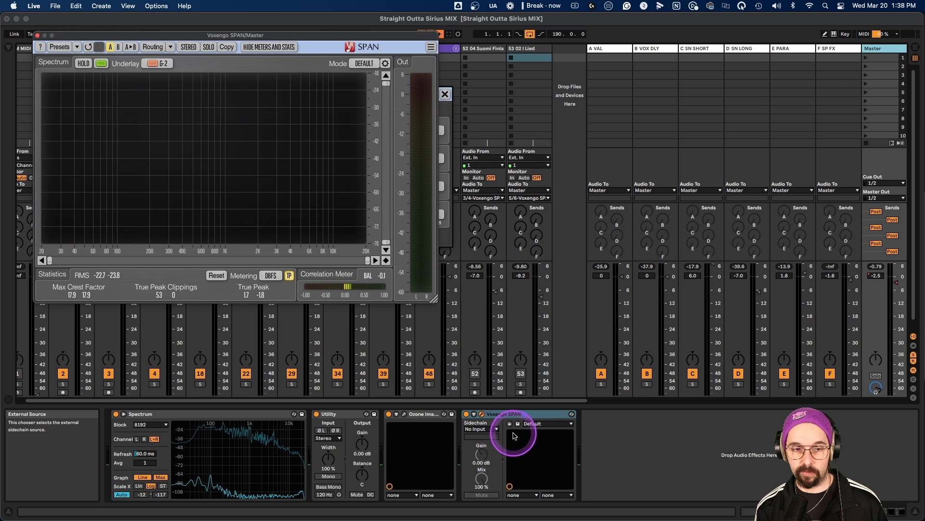
{"action": "left_click", "coordinate": [475, 372]}
{"action": "left_click", "coordinate": [523, 374]}
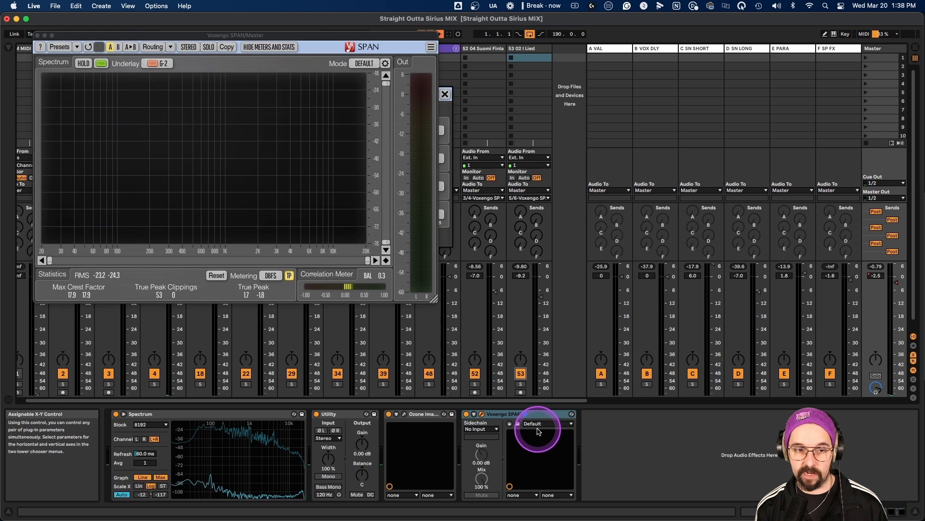
{"action": "key", "text": "space"}
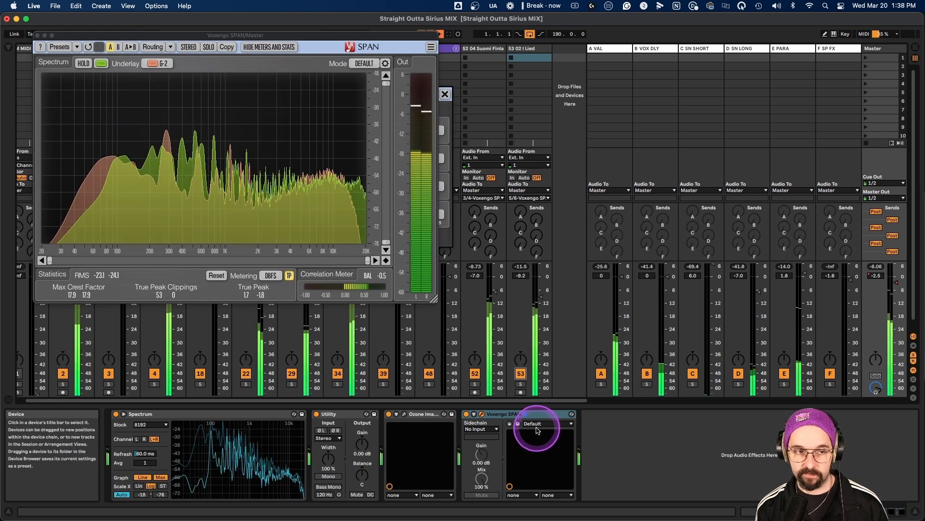
Reselect G-2 as SPAN's spectrum underlay and play the song to compare the mix with the reference.
{"action": "left_click", "coordinate": [154, 66]}
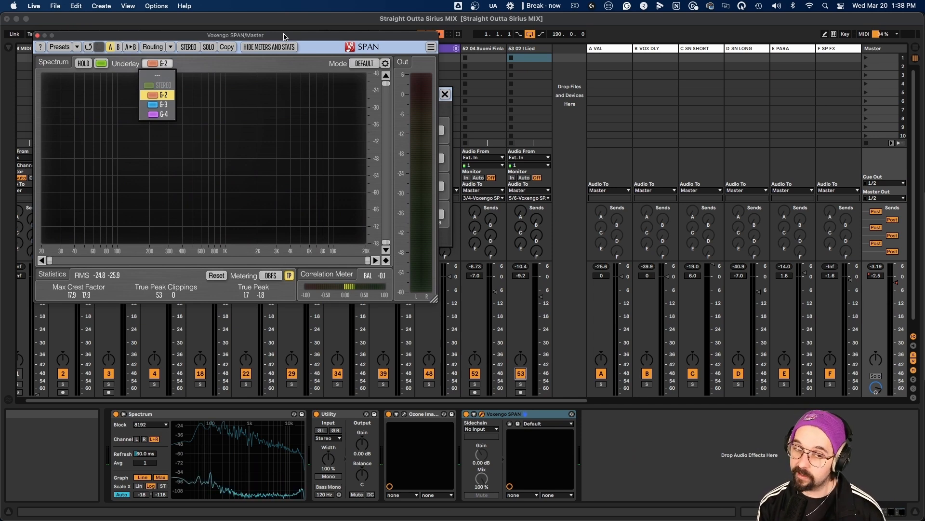
{"action": "left_click", "coordinate": [150, 96]}
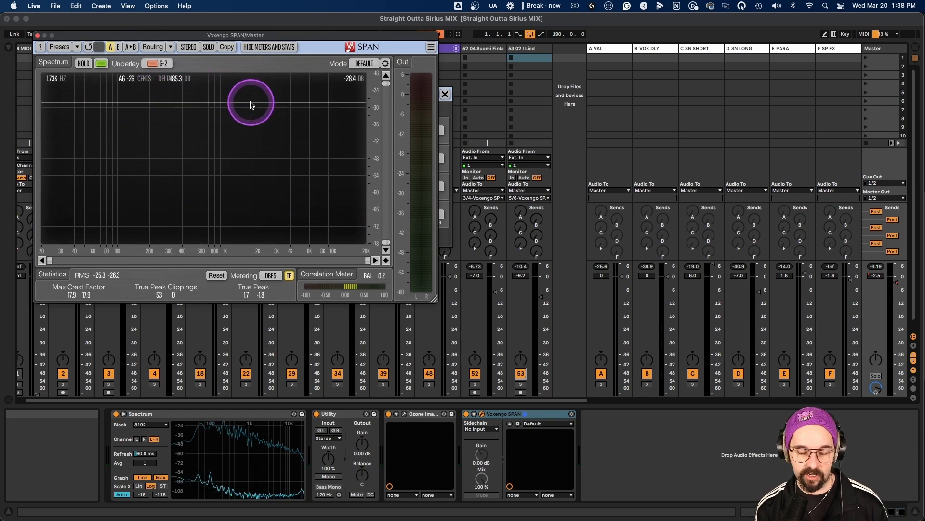
{"action": "key", "text": "space"}
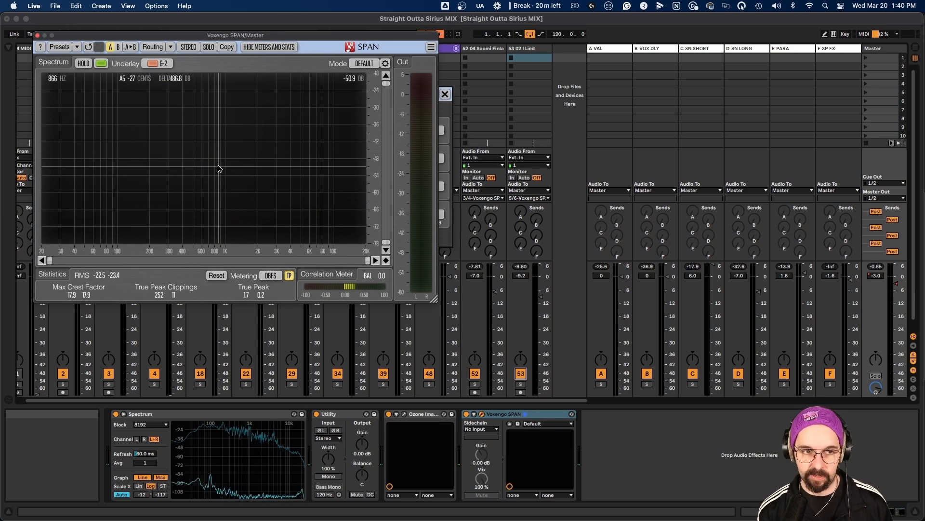
Set SPAN's spectrum underlay to G-3 and play the song against the 02 I Lied reference.
{"action": "left_click", "coordinate": [160, 63]}
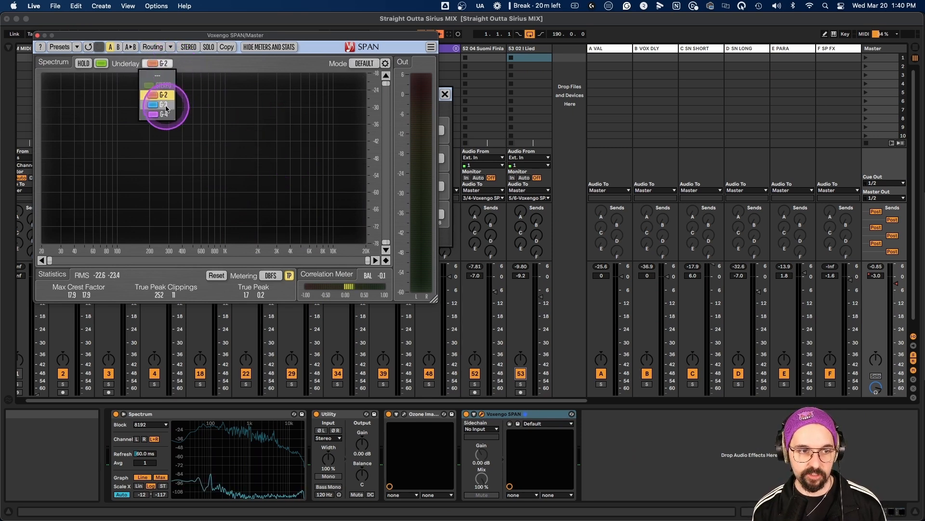
{"action": "left_click", "coordinate": [165, 104]}
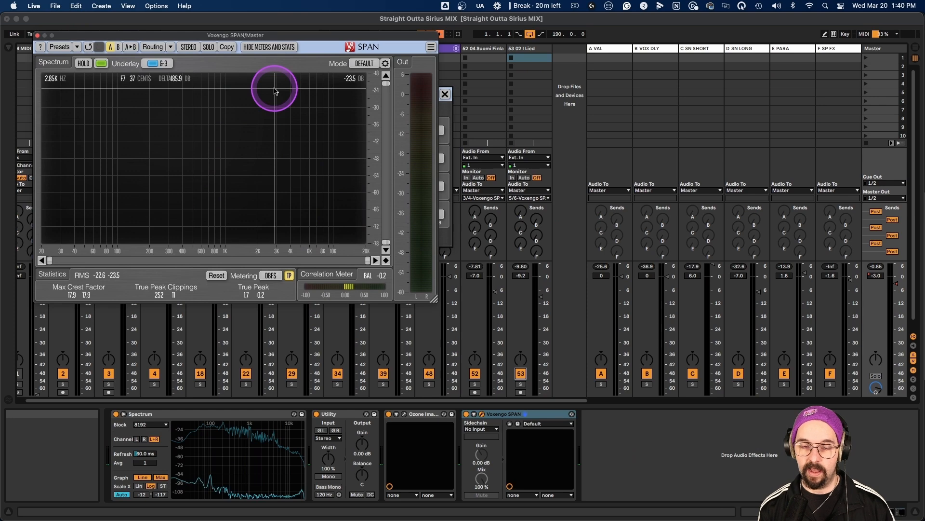
{"action": "key", "text": "space"}
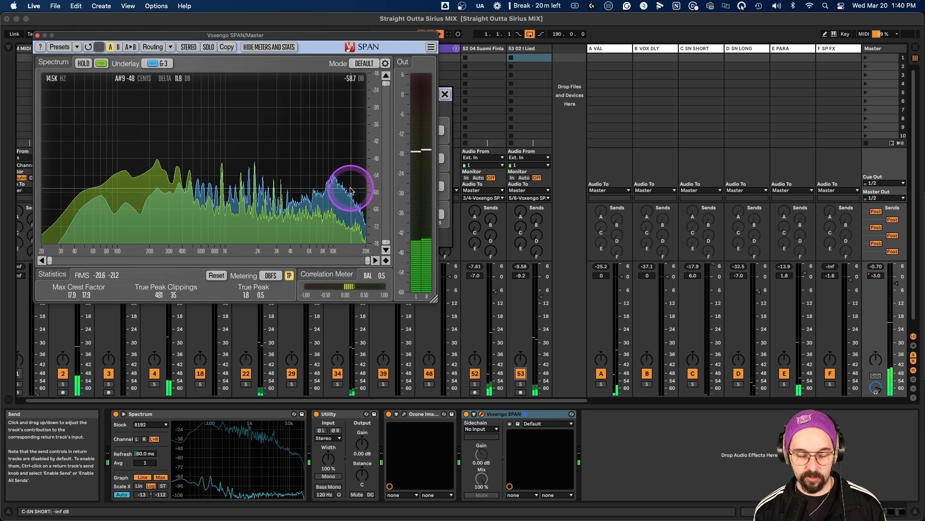
Switch to the arrangement, move the SPAN window clear of the reference waveforms, and close the Channel Routing window.
{"action": "key", "text": "Tab"}
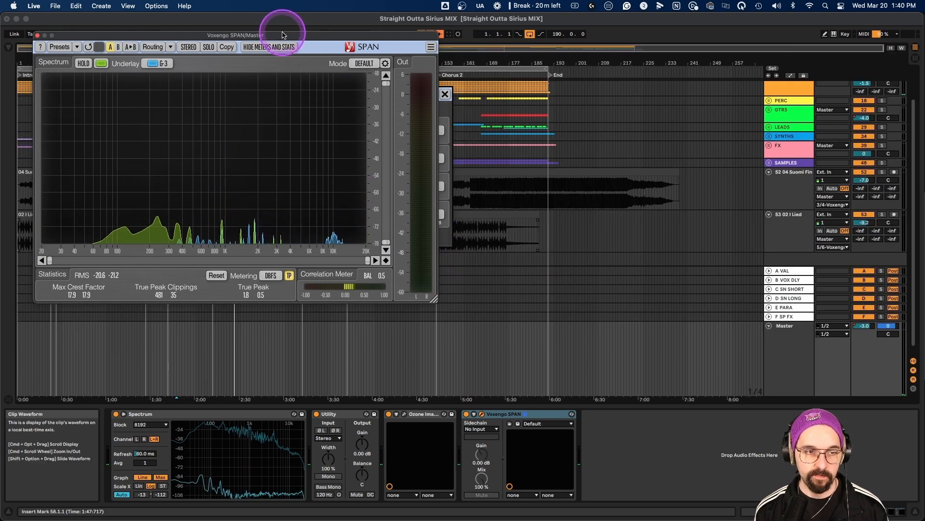
{"action": "left_click_drag", "start_coordinate": [282, 35], "coordinate": [588, 48]}
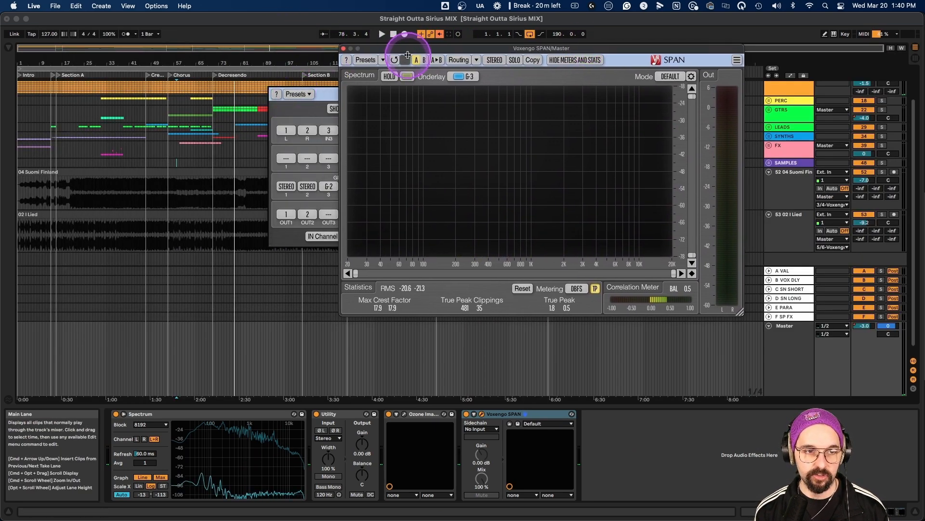
{"action": "left_click_drag", "start_coordinate": [429, 49], "coordinate": [544, 92]}
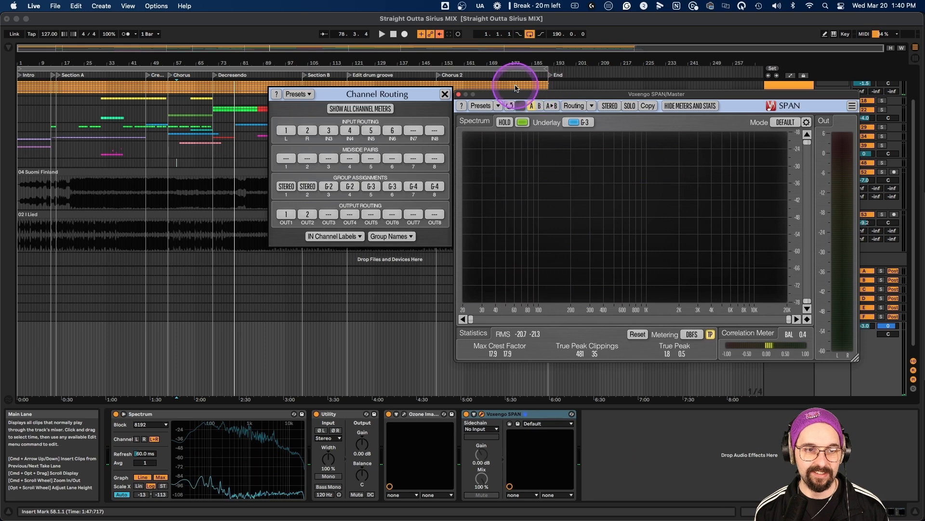
{"action": "left_click", "coordinate": [450, 94]}
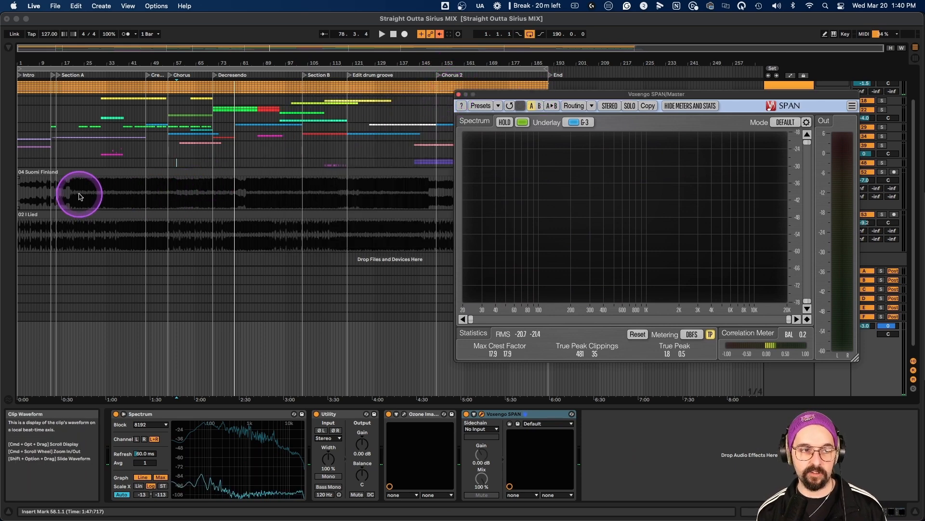
{"action": "left_click", "coordinate": [35, 188]}
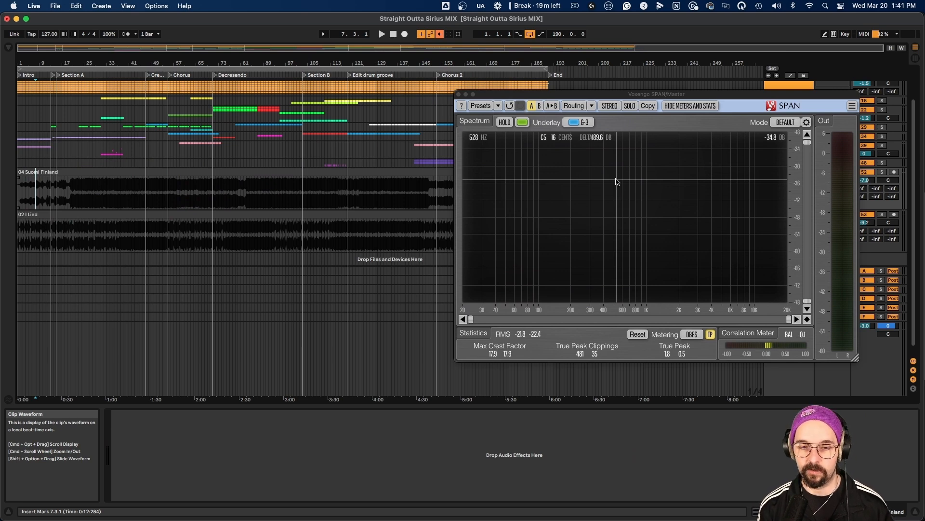
{"action": "left_click_drag", "start_coordinate": [630, 99], "coordinate": [679, 70]}
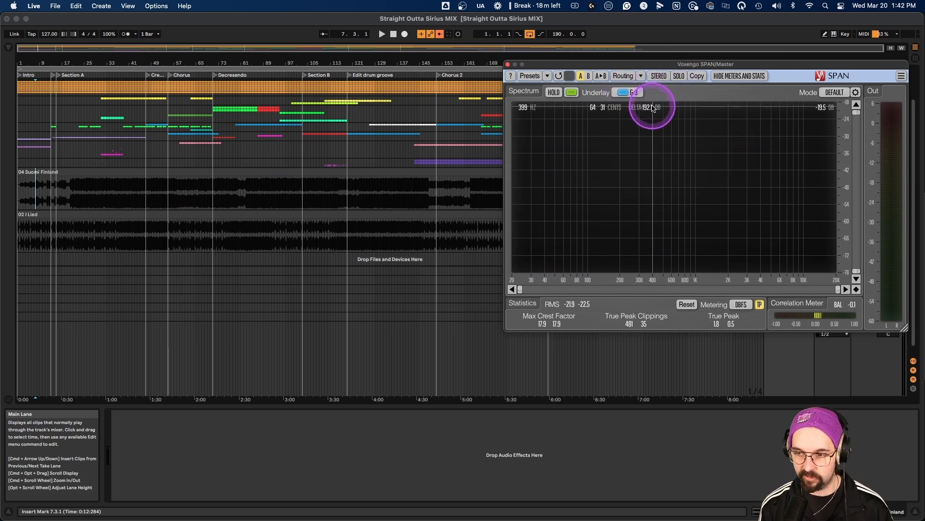
Set SPAN's underlay to G-2 and play from the Chorus to compare the mix with 04 Suomi Finland.
{"action": "left_click", "coordinate": [627, 92]}
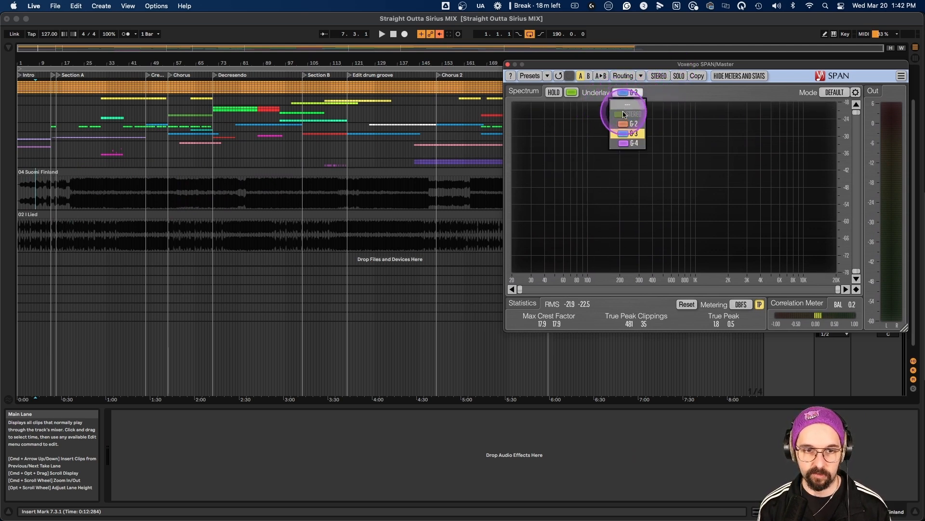
{"action": "left_click", "coordinate": [624, 125]}
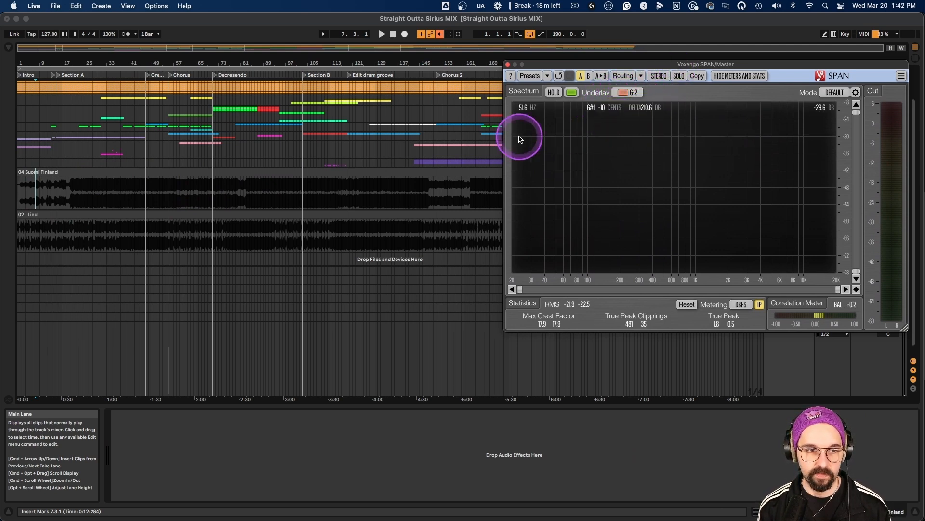
{"action": "left_click", "coordinate": [168, 164]}
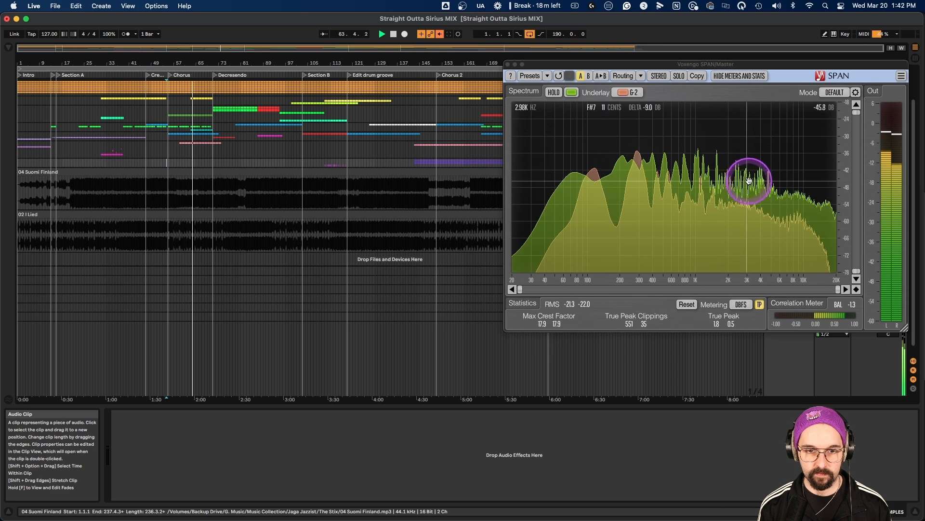
Change SPAN's underlay to G-3 during playback, compare the chorus with 02 I Lied, and stop the song.
{"action": "left_click", "coordinate": [628, 92]}
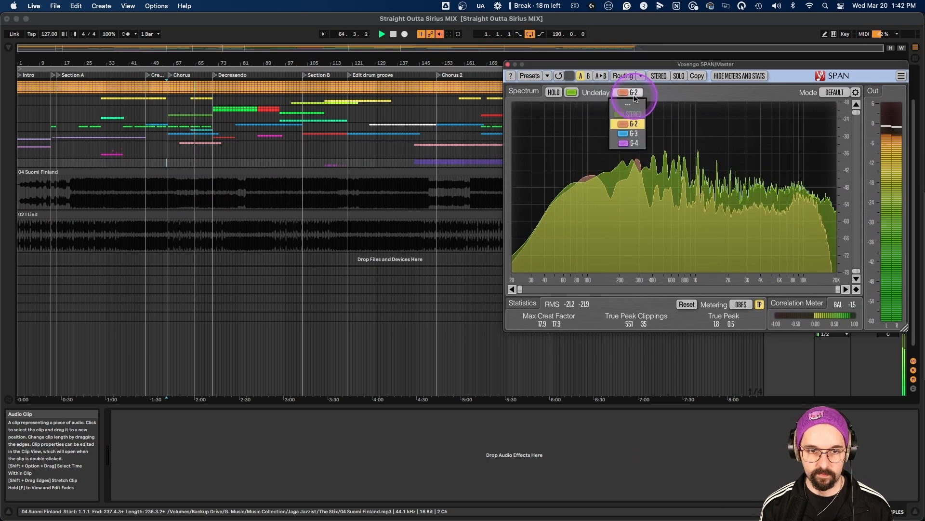
{"action": "left_click", "coordinate": [638, 133]}
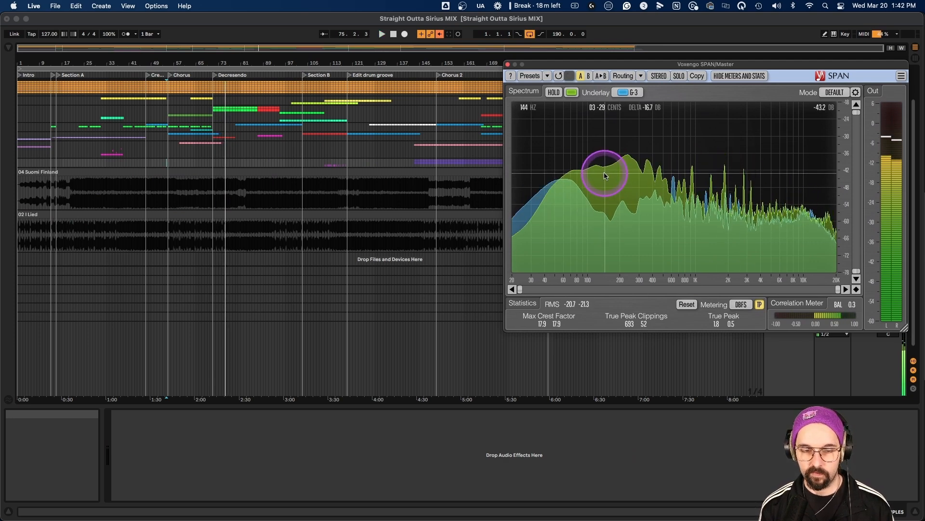
{"action": "key", "text": "space"}
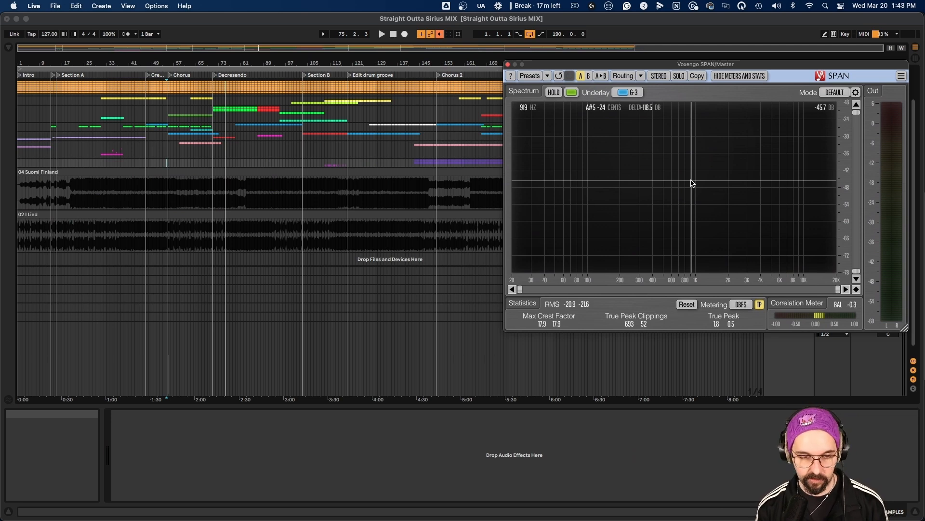
Switch to the Straight Outta Sirius page in Notion, and tick then untick the mix export item under Mix Your Track.
{"action": "key", "text": "super+Tab"}
{"action": "key", "text": "super+Tab"}
{"action": "key", "text": "super+Tab"}
{"action": "key", "text": "super+Tab"}
{"action": "key", "text": "super+Tab"}
{"action": "key", "text": "super+Tab"}
{"action": "key", "text": "super+Tab"}
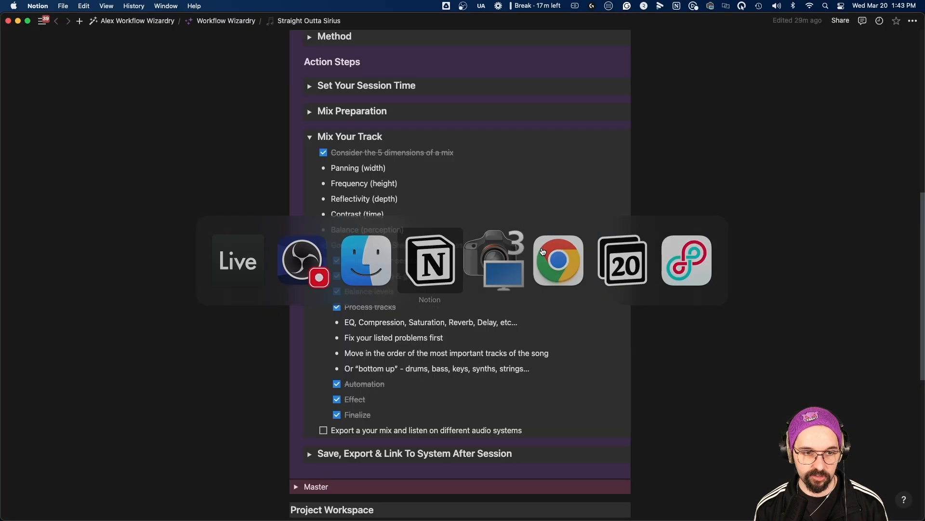
{"action": "left_click", "coordinate": [323, 430]}
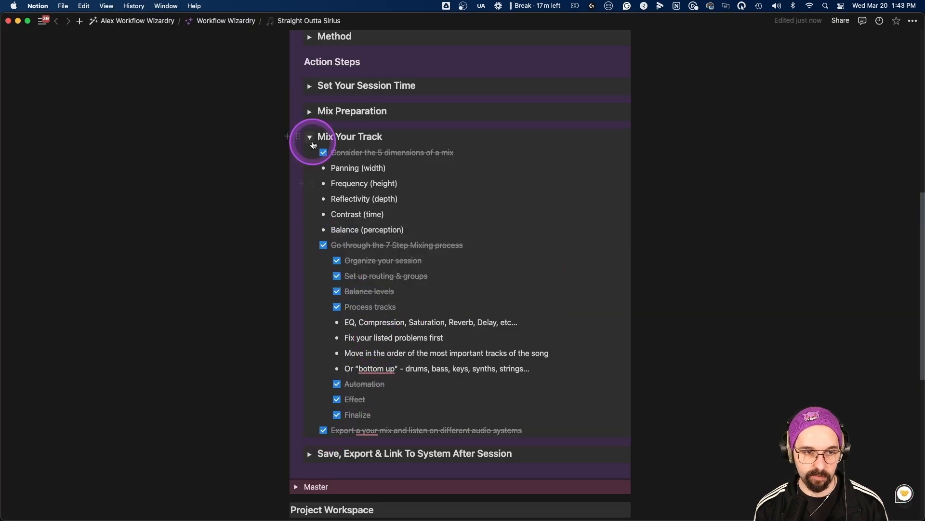
{"action": "left_click", "coordinate": [324, 430]}
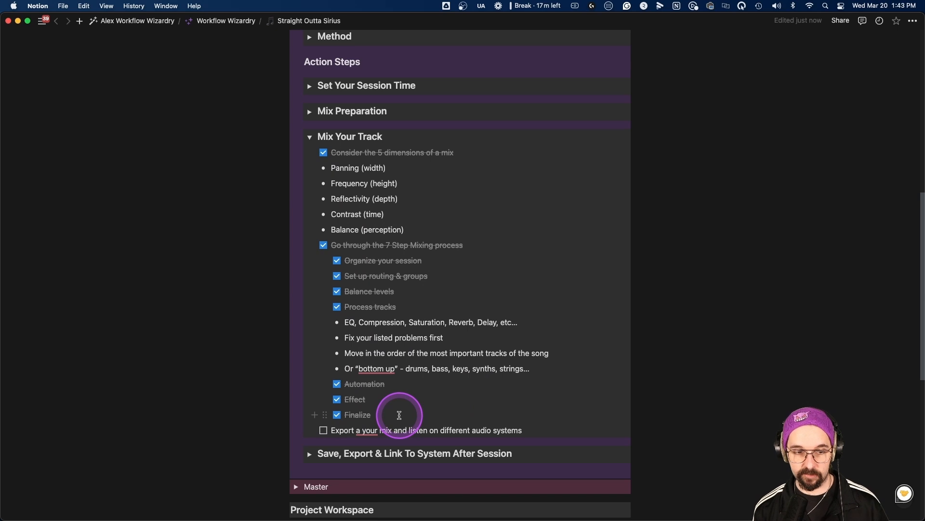
Replace the completed project notes with the to-dos "Too much midrange?" and "Sharp peaks in midrange compared to references".
{"action": "scroll", "coordinate": [399, 415], "scroll_direction": "down", "scroll_amount": 5}
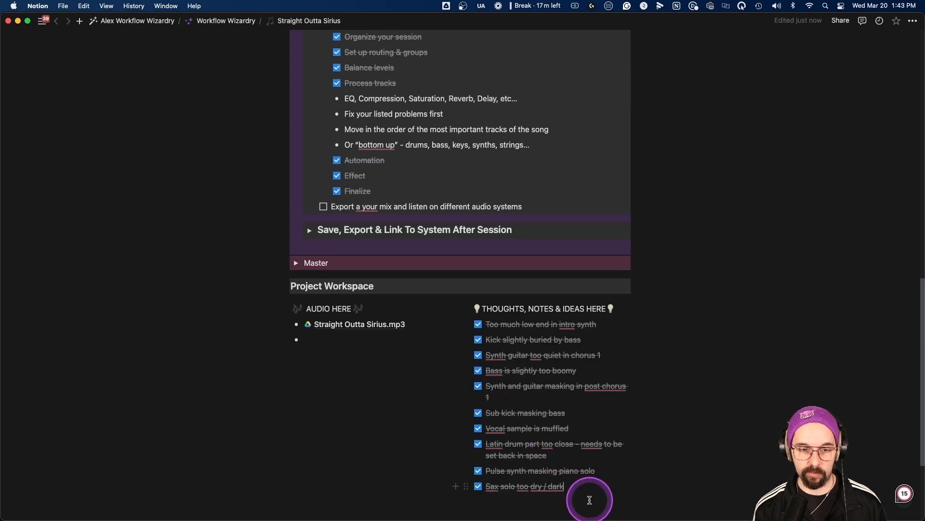
{"action": "left_click_drag", "start_coordinate": [589, 496], "coordinate": [482, 312]}
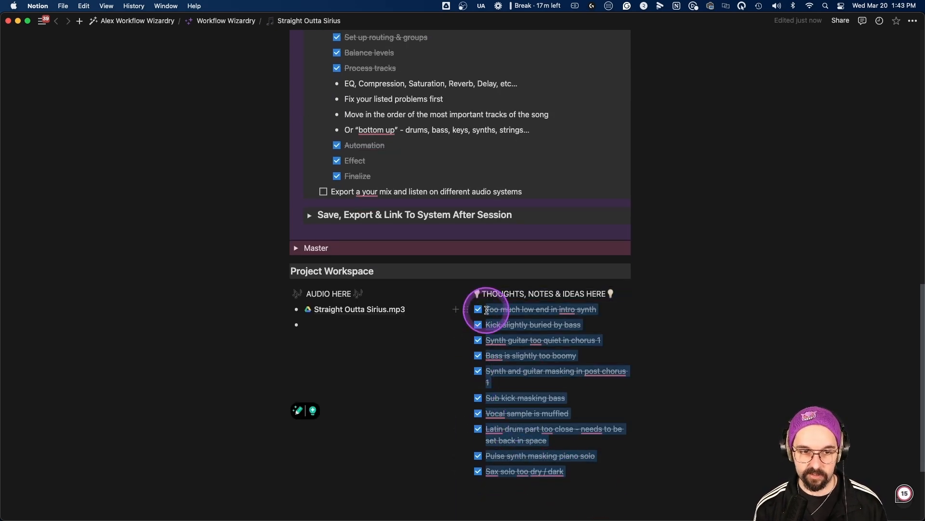
{"action": "key", "text": "BackSpace"}
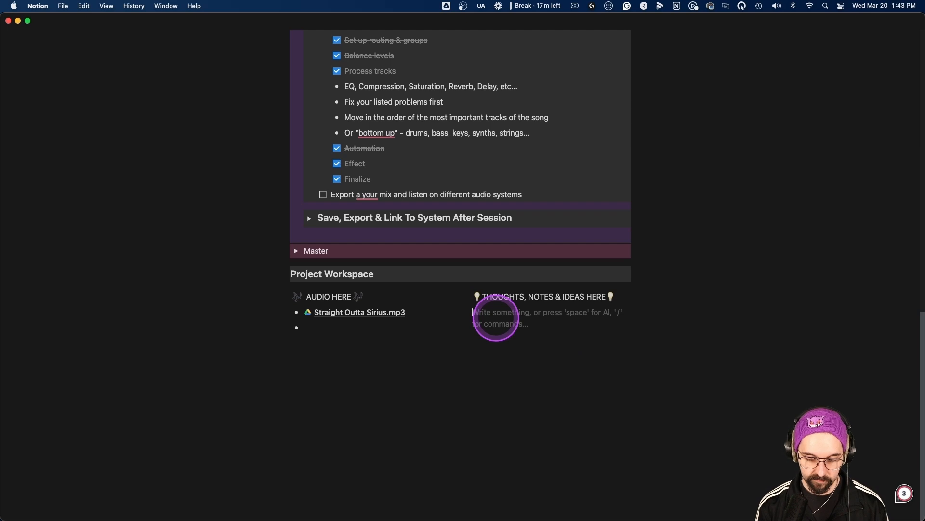
{"action": "type", "text": "[] To"}
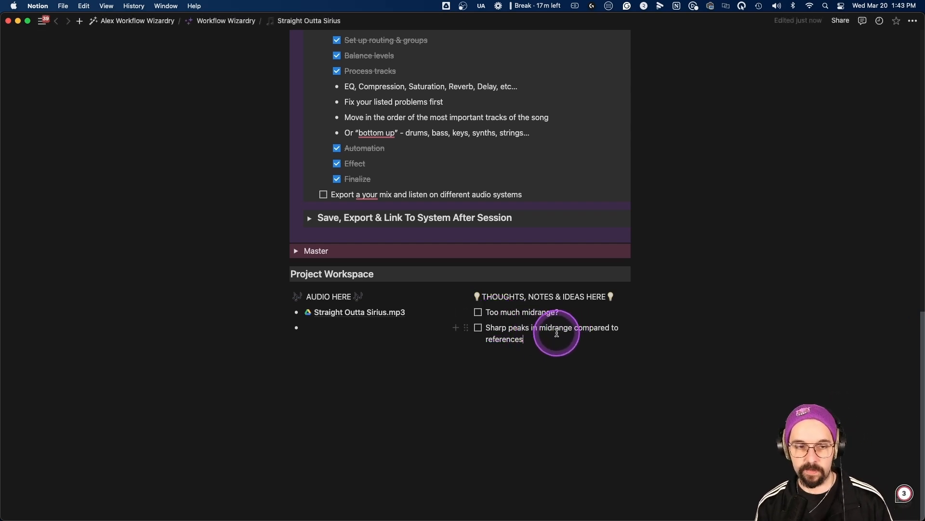
Mark the item about exporting the mix and listening on different audio systems as done.
{"action": "scroll", "coordinate": [533, 331], "scroll_direction": "up", "scroll_amount": 2}
{"action": "mouse_move", "coordinate": [391, 216]}
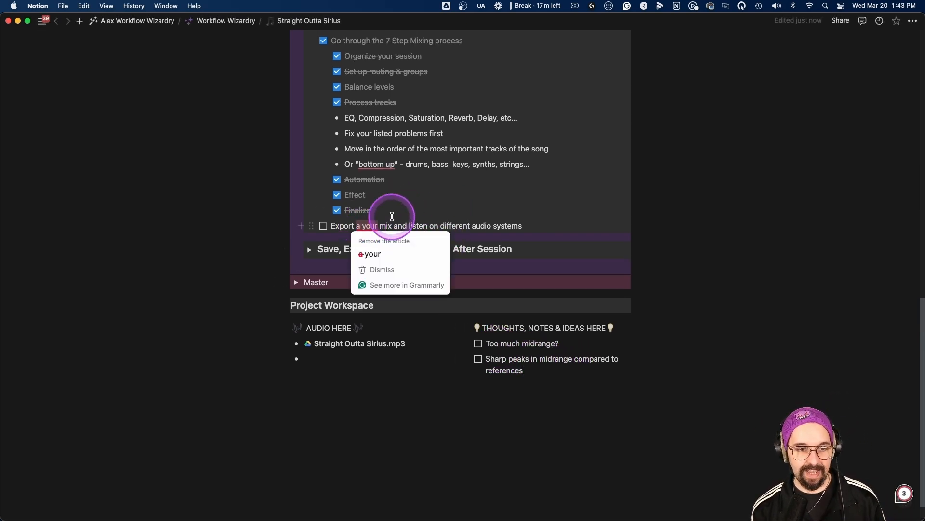
{"action": "left_click", "coordinate": [324, 226]}
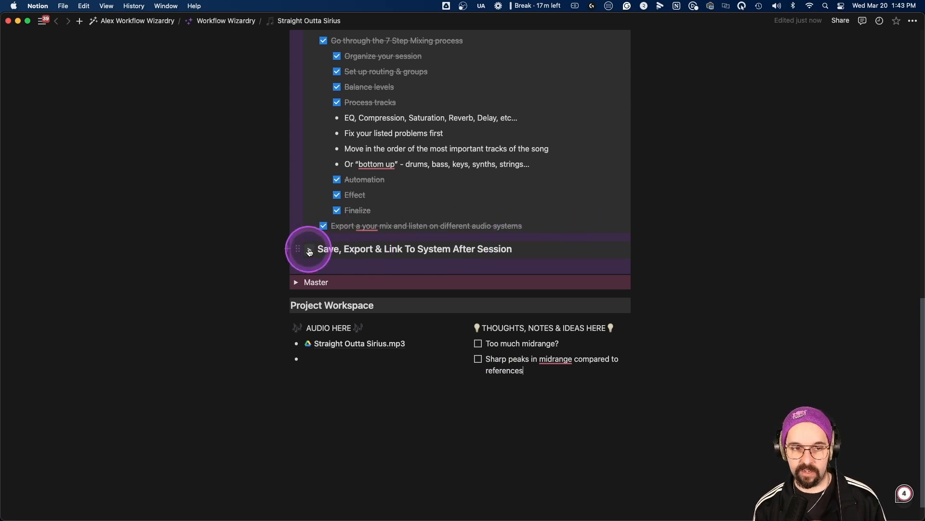
Expand the Save, Export & Link To System After Session section and review its checklist.
{"action": "scroll", "coordinate": [311, 254], "scroll_direction": "up", "scroll_amount": 2}
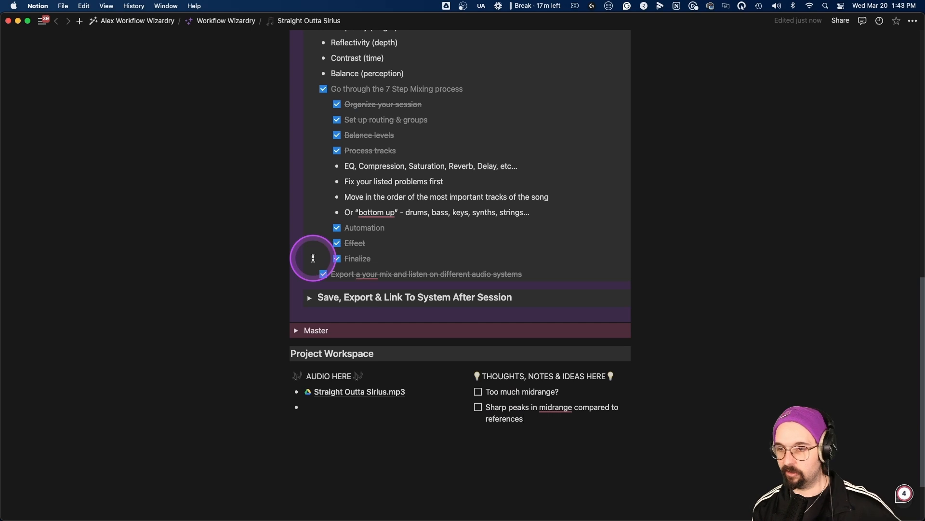
{"action": "scroll", "coordinate": [354, 304], "scroll_direction": "up", "scroll_amount": 1}
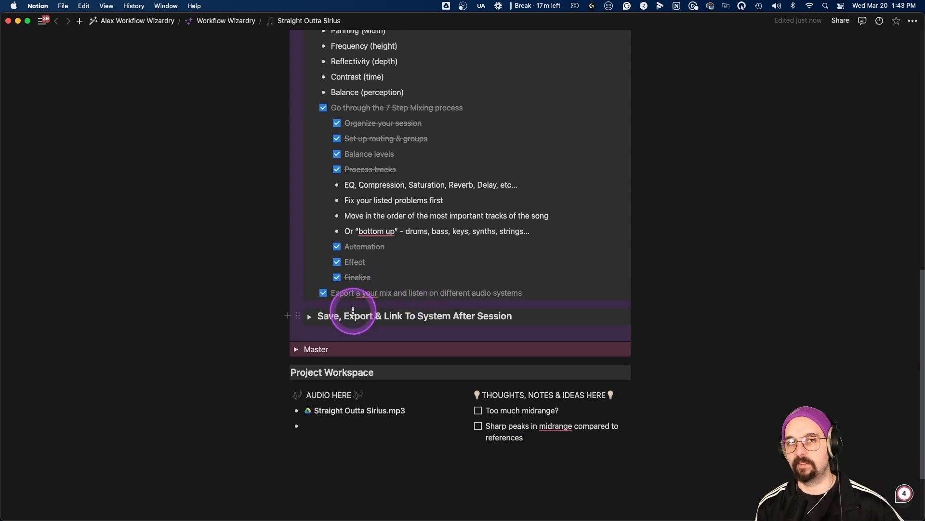
{"action": "left_click", "coordinate": [353, 313]}
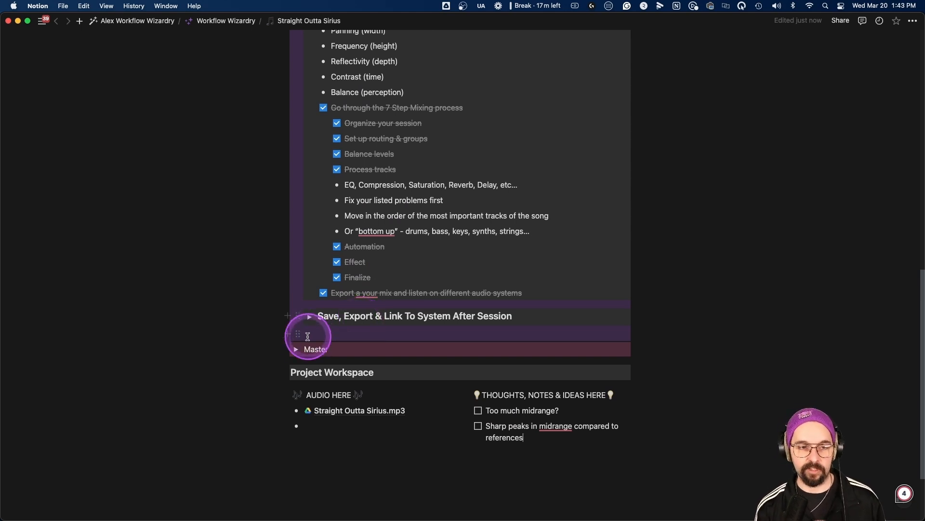
{"action": "left_click", "coordinate": [309, 316]}
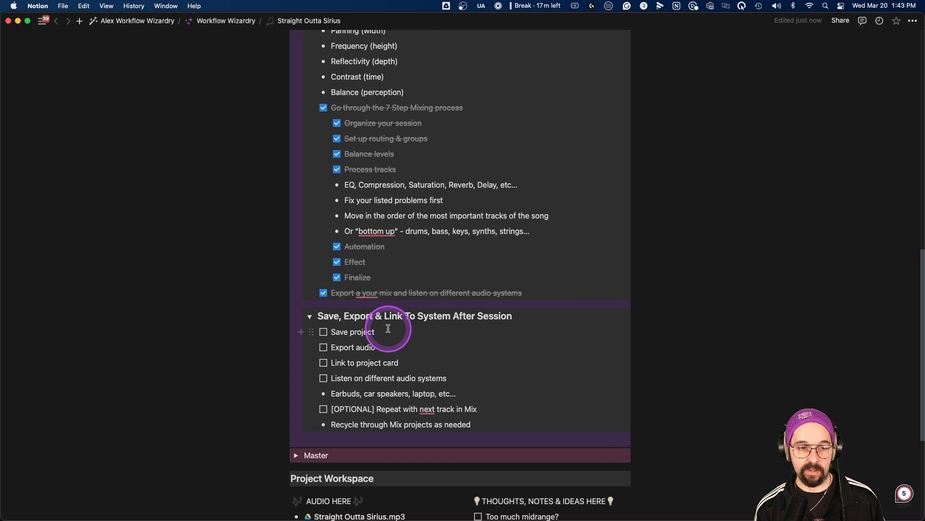
{"action": "left_click_drag", "start_coordinate": [388, 329], "coordinate": [334, 346]}
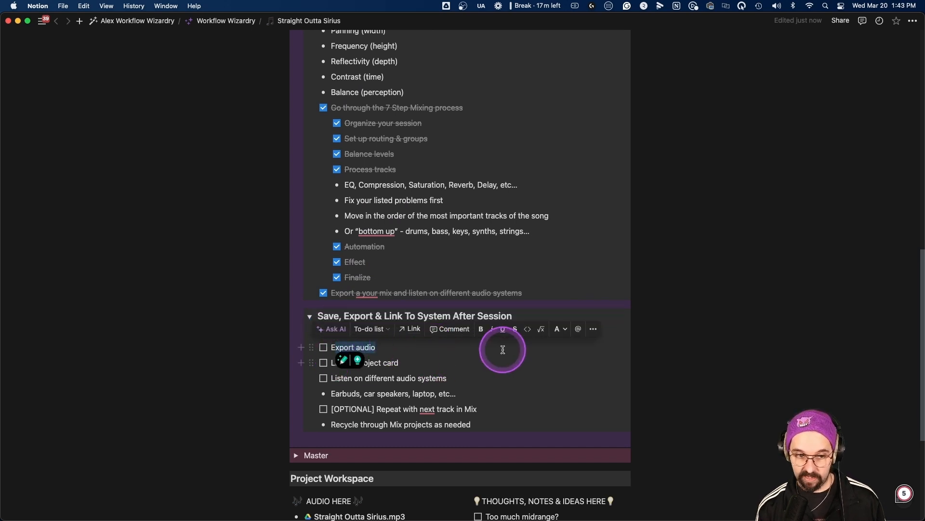
{"action": "left_click", "coordinate": [722, 401]}
{"action": "scroll", "coordinate": [447, 459], "scroll_direction": "down", "scroll_amount": 2}
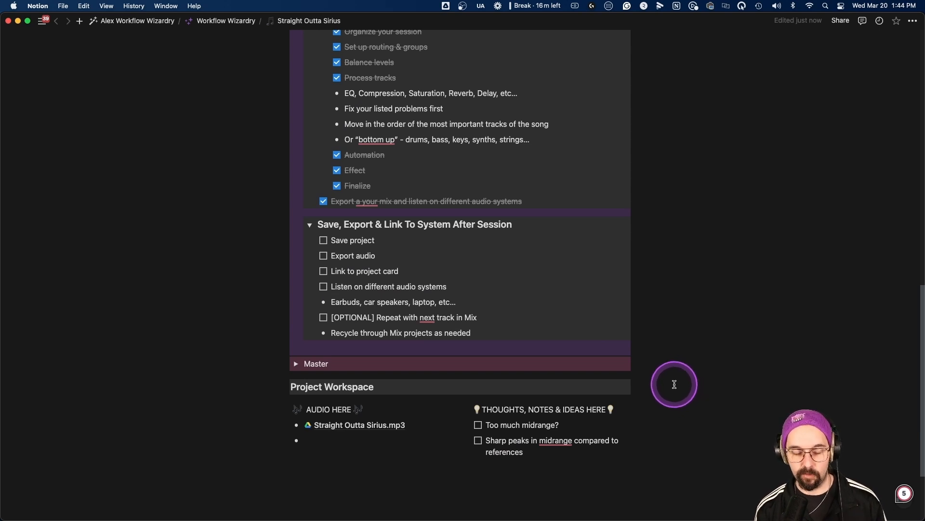
Switch back to Ableton Live, close the SPAN window, and select the song's full loop range through the End marker.
{"action": "key", "text": "cmd+Tab"}
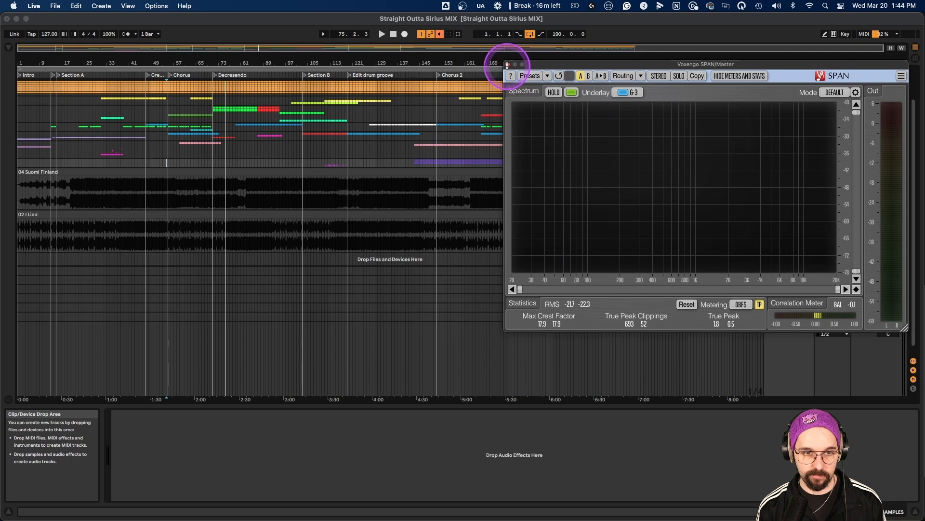
{"action": "left_click", "coordinate": [508, 65]}
{"action": "left_click", "coordinate": [493, 67]}
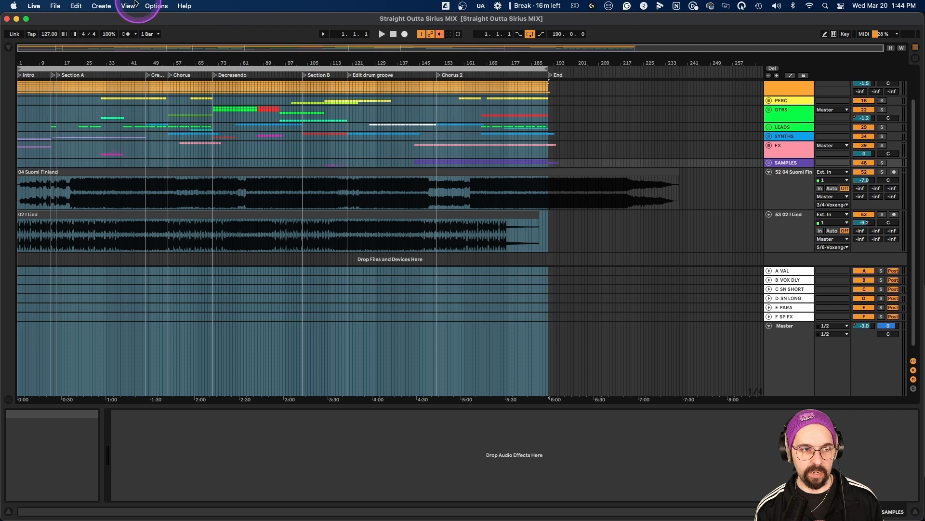
Export the selected Master range as a 24-bit, 48000 Hz WAV named "Straight Outta Sirius MIX" in the Workflow Wizardry Audio folder.
{"action": "left_click", "coordinate": [55, 6]}
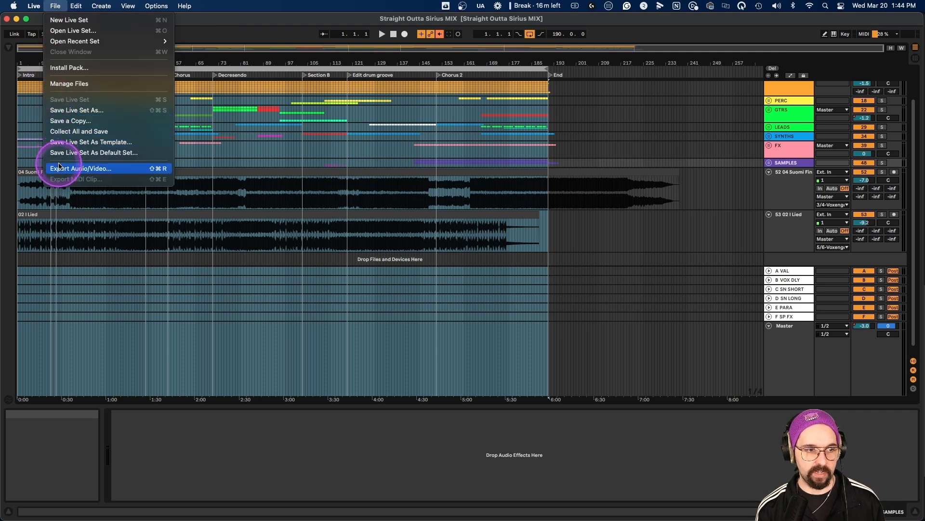
{"action": "left_click", "coordinate": [77, 169]}
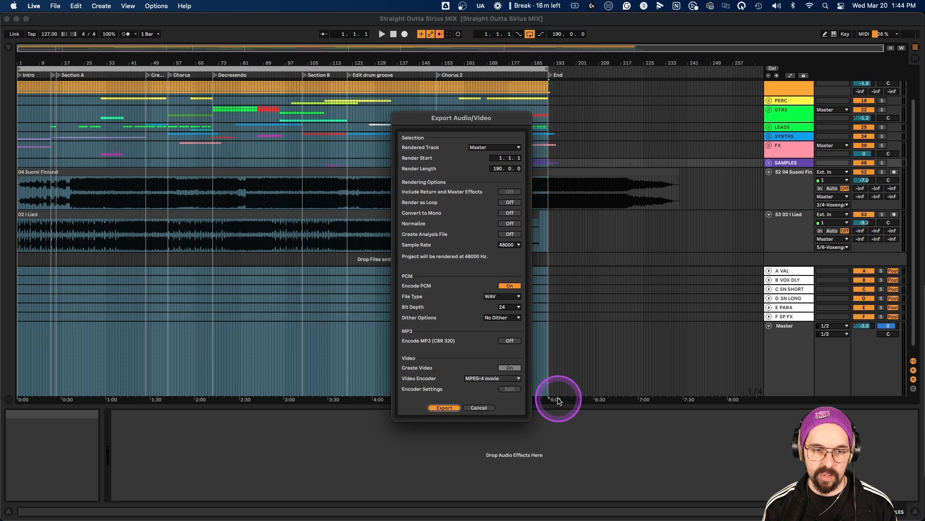
{"action": "key", "text": "Return"}
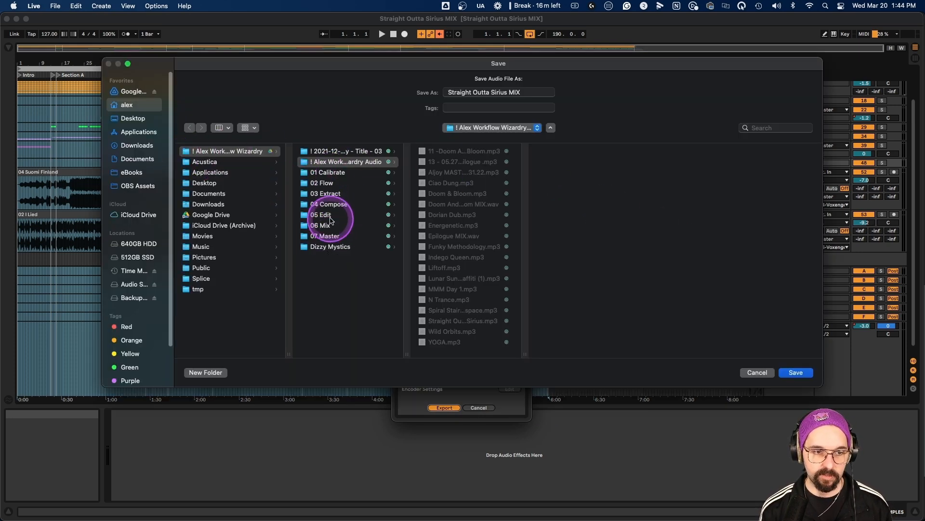
{"action": "left_click", "coordinate": [346, 161]}
{"action": "left_click", "coordinate": [513, 94]}
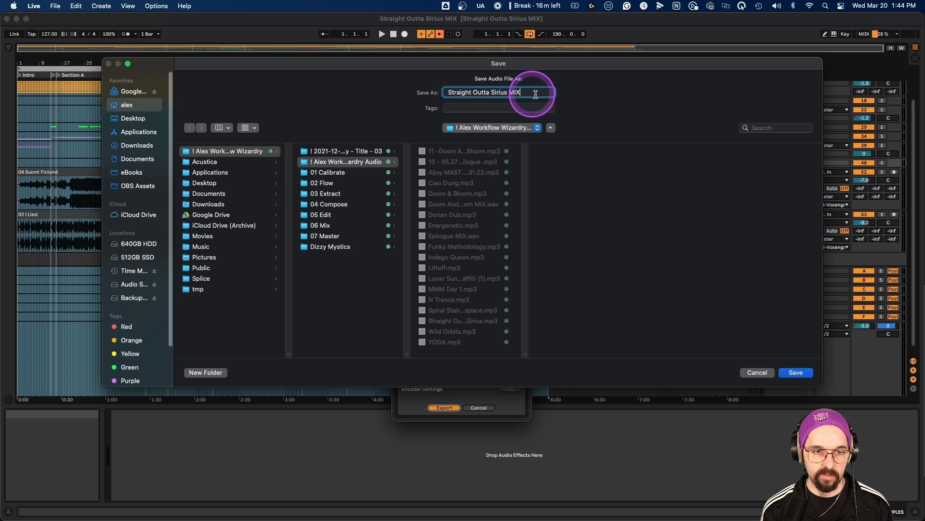
{"action": "left_click", "coordinate": [801, 374]}
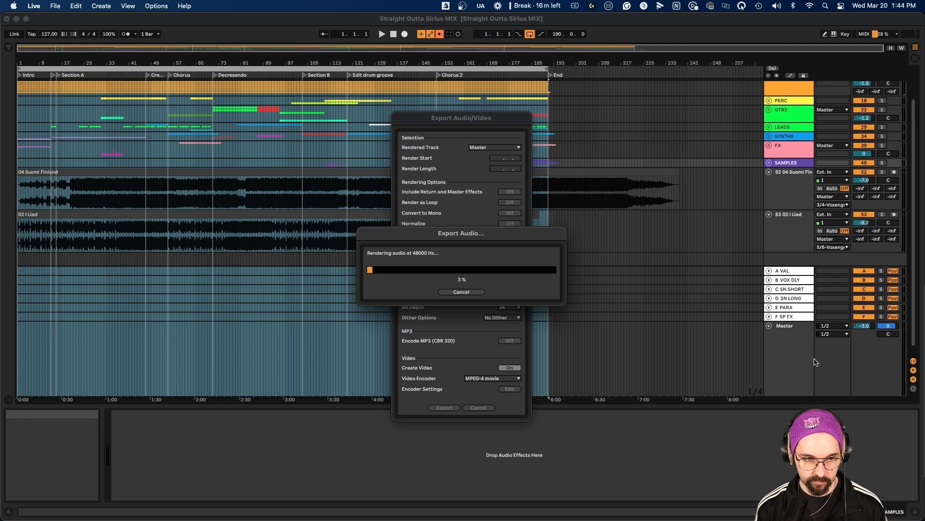
Switch to Notion and mark every item in the Save, Export & Link To System After Session checklist as done.
{"action": "key", "text": "super+Tab"}
{"action": "left_click", "coordinate": [757, 346]}
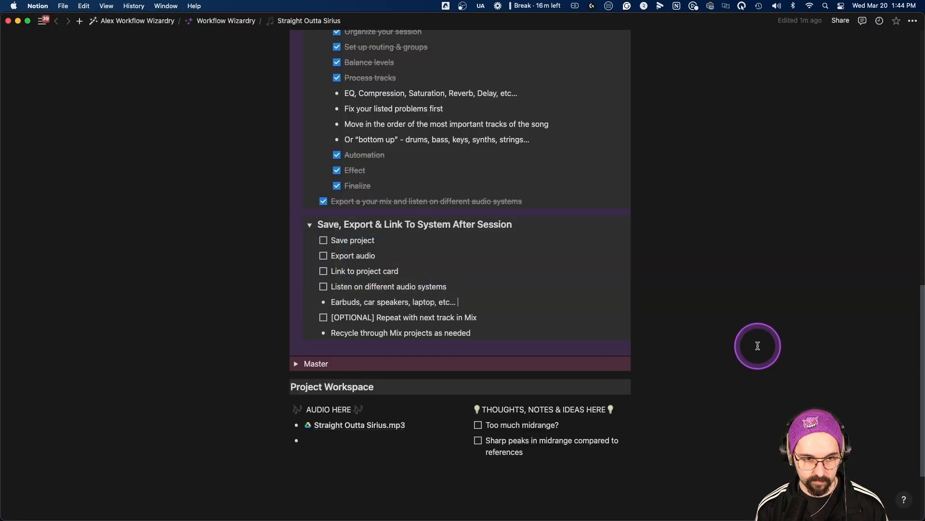
{"action": "left_click", "coordinate": [323, 240]}
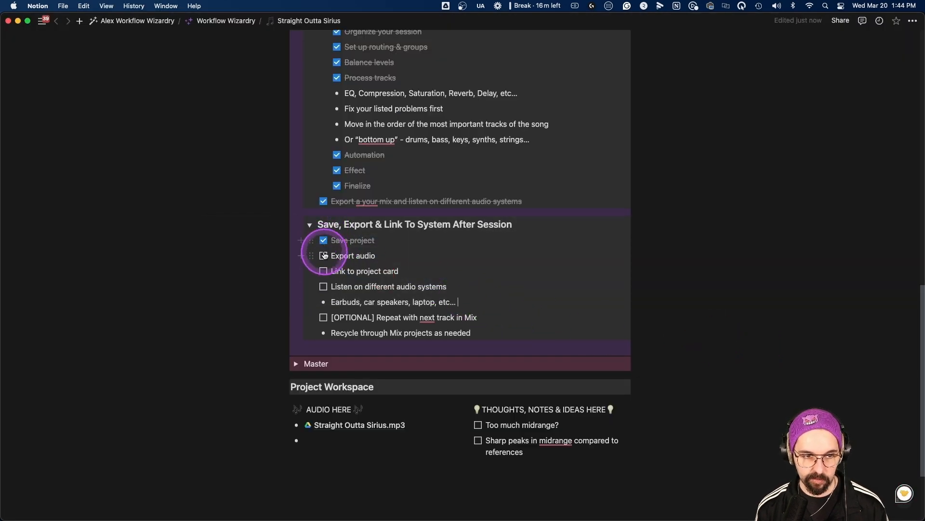
{"action": "left_click", "coordinate": [324, 255]}
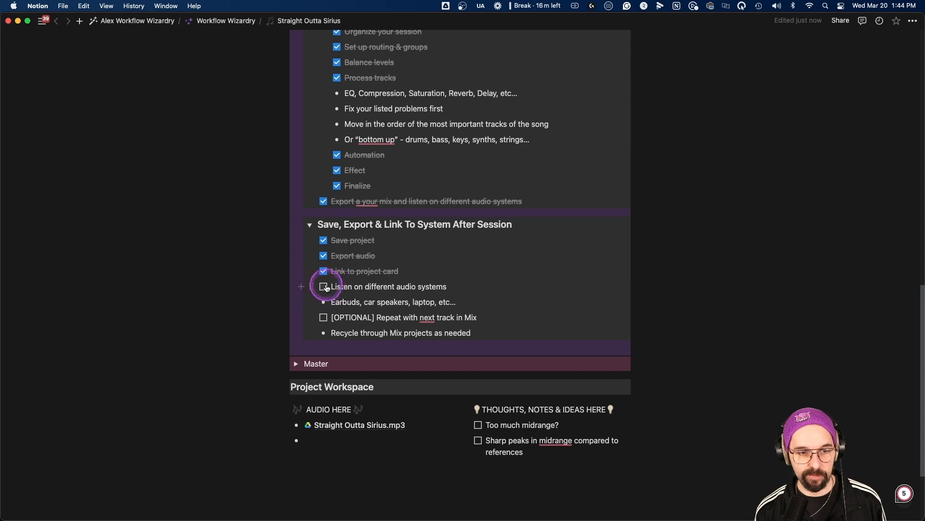
{"action": "left_click", "coordinate": [324, 318]}
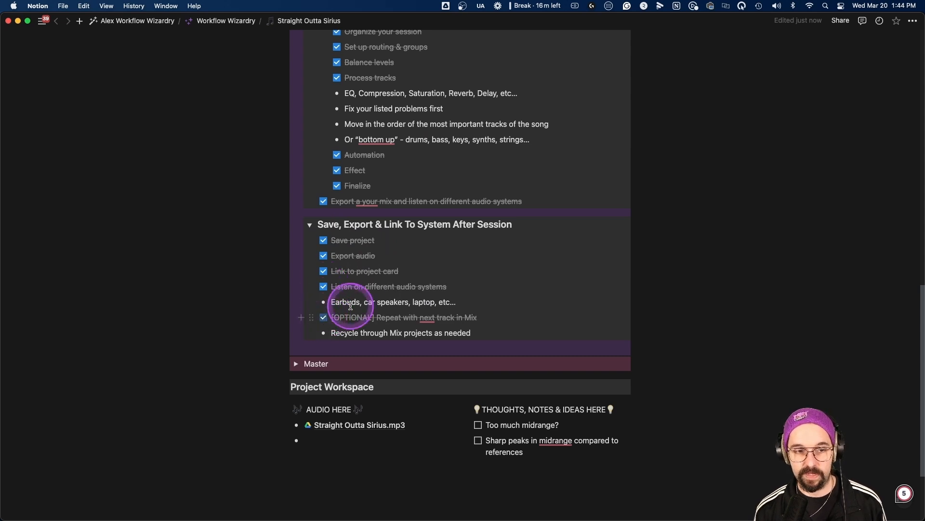
Collapse the Mix Your Track section and the whole Mix stage on the Straight Outta Sirius card.
{"action": "scroll", "coordinate": [331, 231], "scroll_direction": "up", "scroll_amount": 8}
{"action": "left_click", "coordinate": [313, 116]}
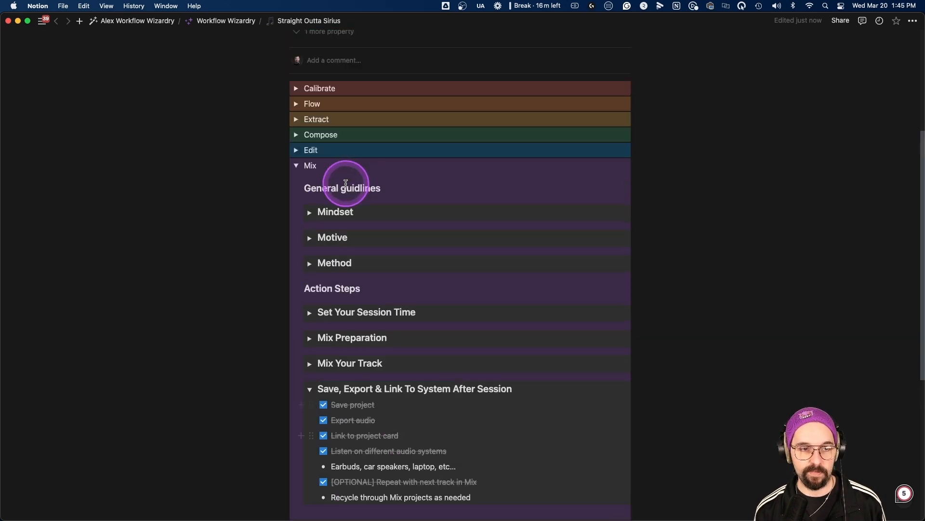
{"action": "left_click", "coordinate": [297, 166]}
{"action": "scroll", "coordinate": [392, 207], "scroll_direction": "up", "scroll_amount": 3}
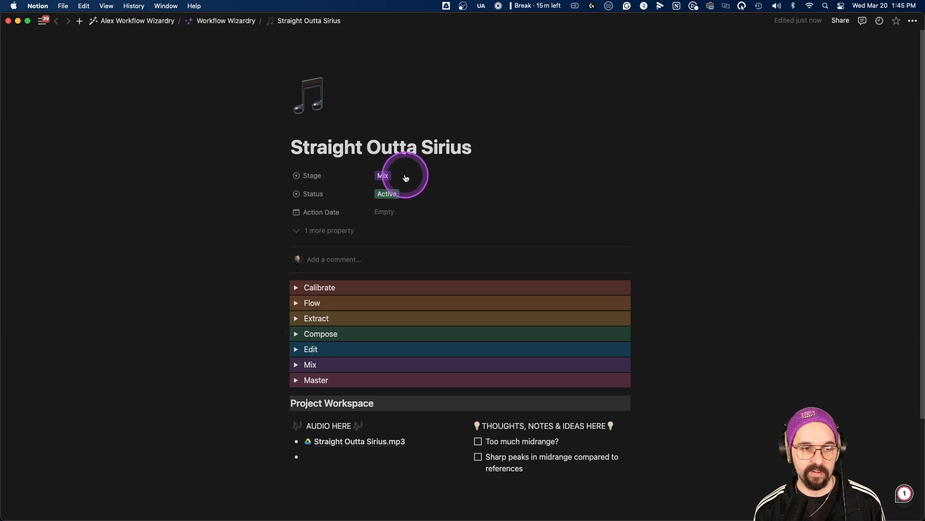
Return to the main Workflow Wizardry dashboard page and collapse its Mix section.
{"action": "left_click", "coordinate": [234, 22]}
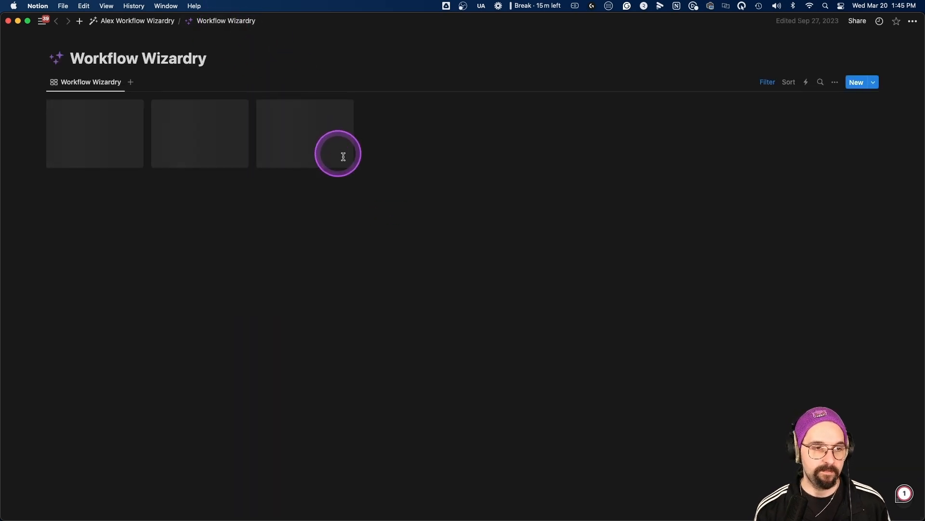
{"action": "left_click", "coordinate": [132, 21]}
{"action": "scroll", "coordinate": [289, 198], "scroll_direction": "down", "scroll_amount": 3}
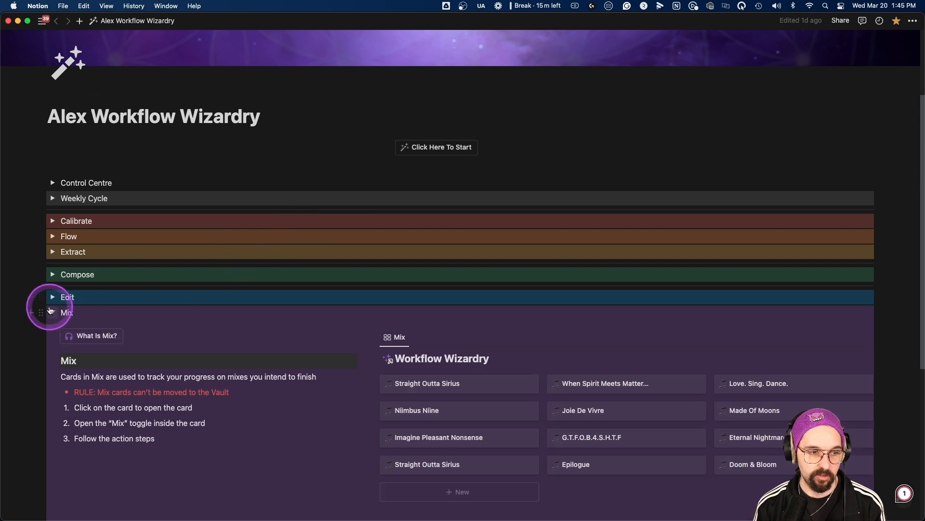
{"action": "left_click", "coordinate": [51, 313]}
Expand the Weekly Cycle section, review its process steps, and collapse it again.
{"action": "left_click", "coordinate": [52, 198]}
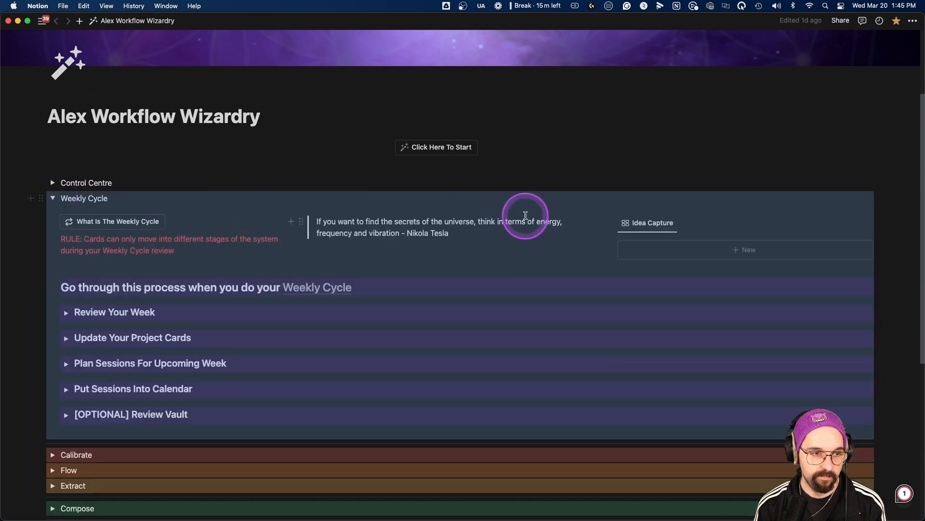
{"action": "scroll", "coordinate": [528, 219], "scroll_direction": "down", "scroll_amount": 3}
{"action": "scroll", "coordinate": [528, 219], "scroll_direction": "down", "scroll_amount": 2}
{"action": "scroll", "coordinate": [110, 283], "scroll_direction": "up", "scroll_amount": 3}
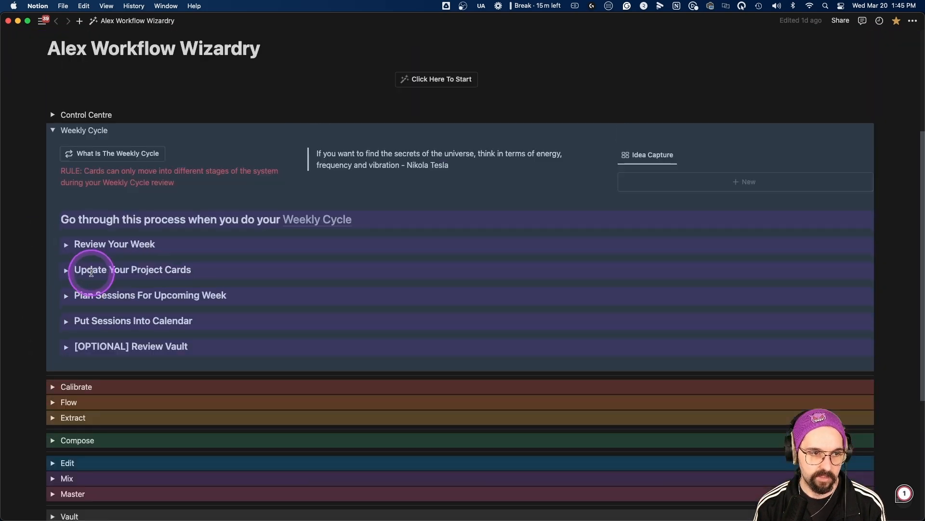
{"action": "left_click", "coordinate": [54, 131]}
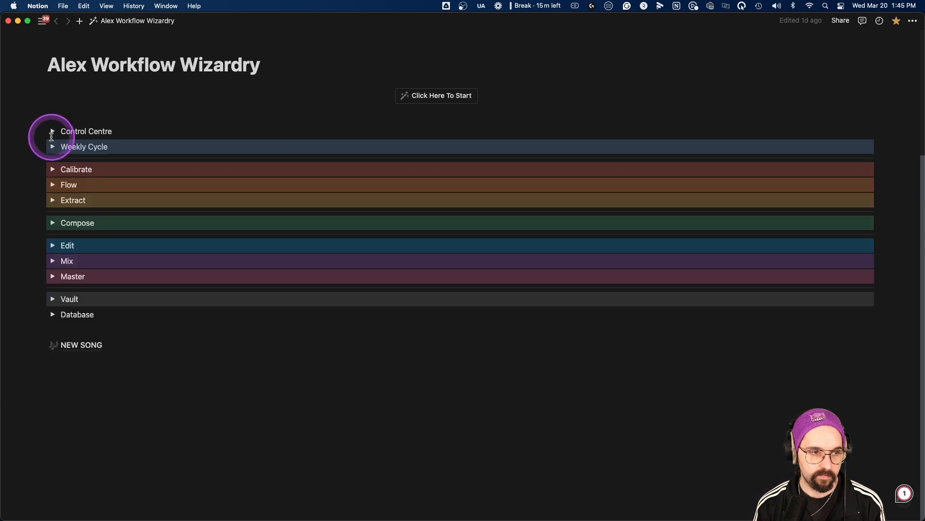
Expand the Control Centre, review the action calendar and the Active Projects board's Mix and Master columns, and collapse it again.
{"action": "left_click", "coordinate": [53, 131]}
{"action": "scroll", "coordinate": [614, 239], "scroll_direction": "down", "scroll_amount": 10}
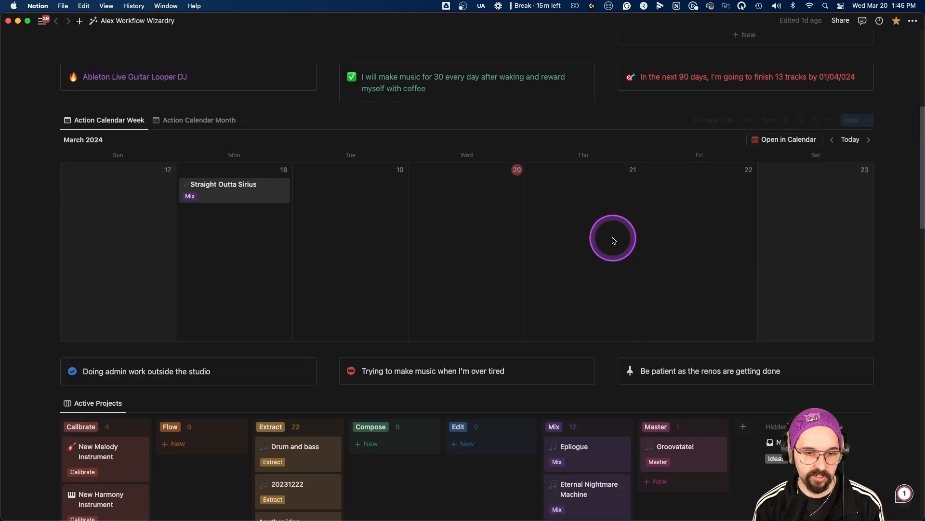
{"action": "scroll", "coordinate": [616, 244], "scroll_direction": "down", "scroll_amount": 3}
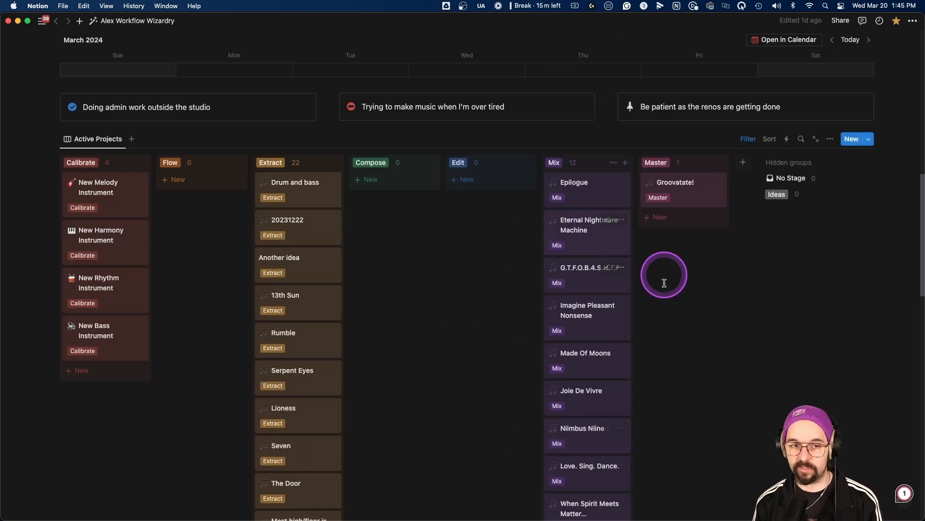
{"action": "scroll", "coordinate": [592, 372], "scroll_direction": "down", "scroll_amount": 6}
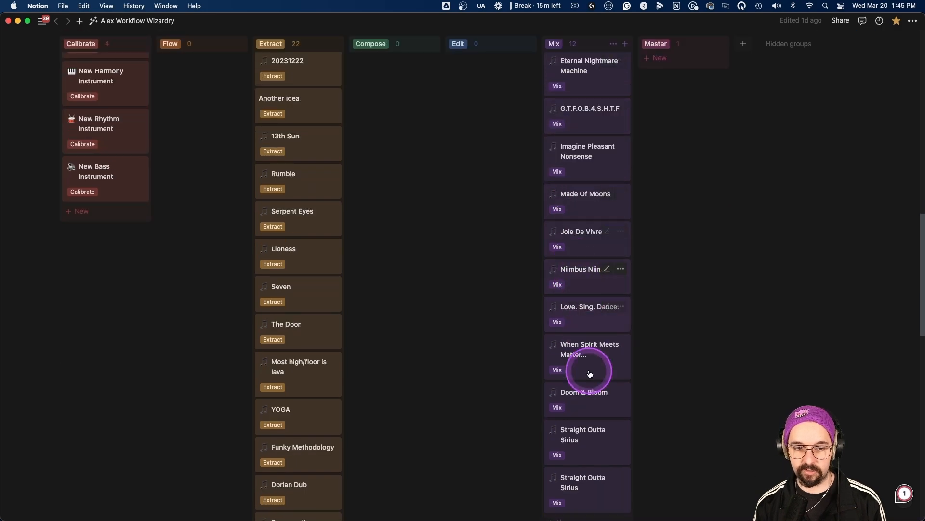
{"action": "scroll", "coordinate": [607, 444], "scroll_direction": "up", "scroll_amount": 4}
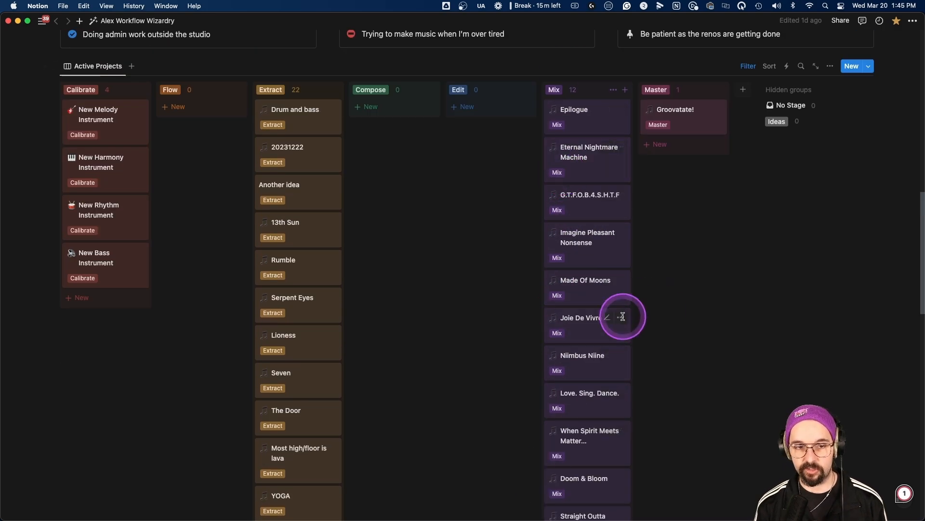
{"action": "scroll", "coordinate": [618, 319], "scroll_direction": "up", "scroll_amount": 13}
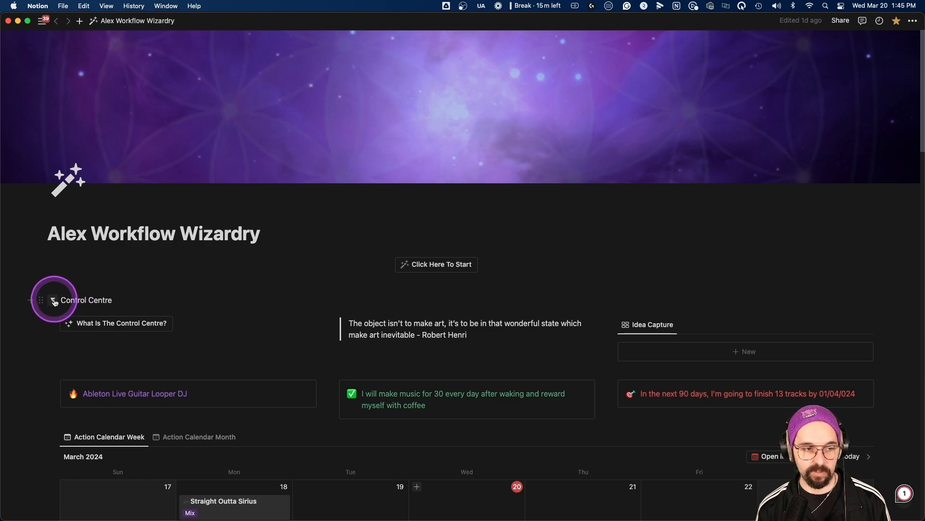
{"action": "left_click", "coordinate": [53, 300]}
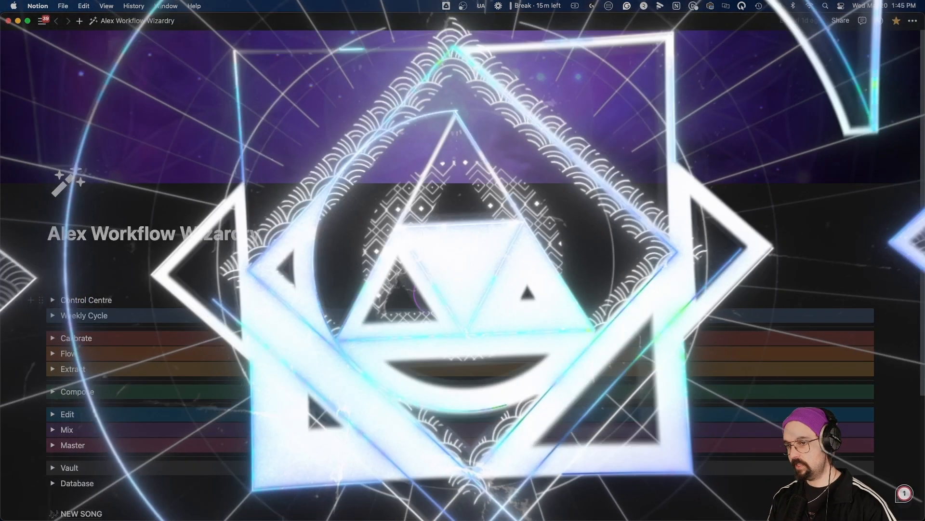